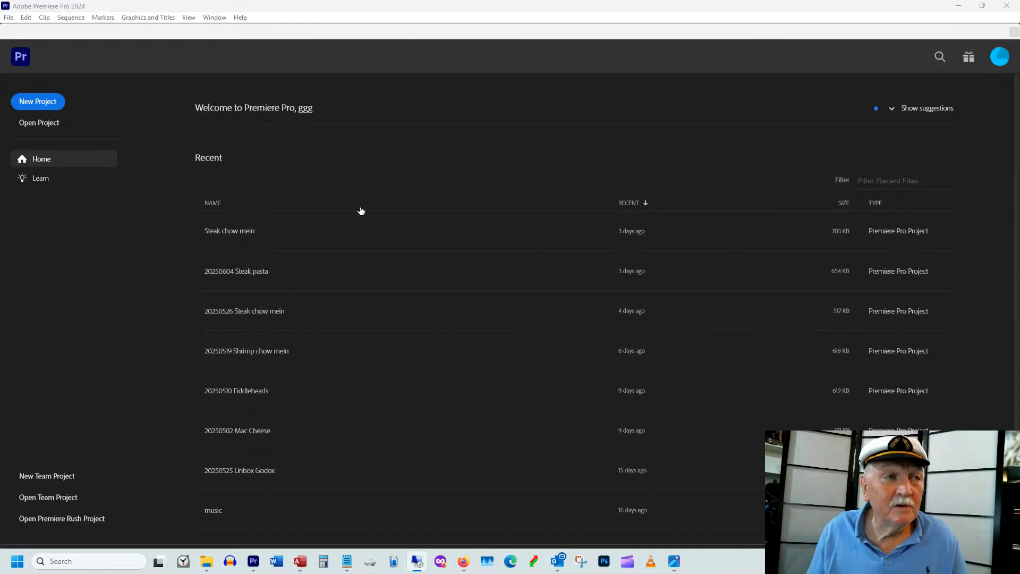
Step: Start a new project in W:\Youtube Sail Ppro work and name it "20250610 Egg noodles"
left_click(33, 102)
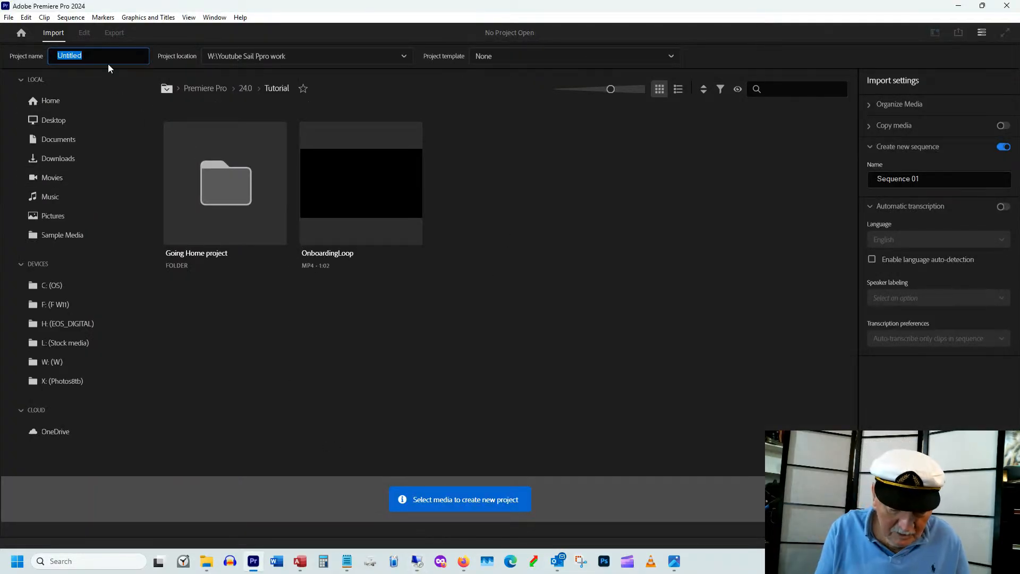
type("Egg noodles")
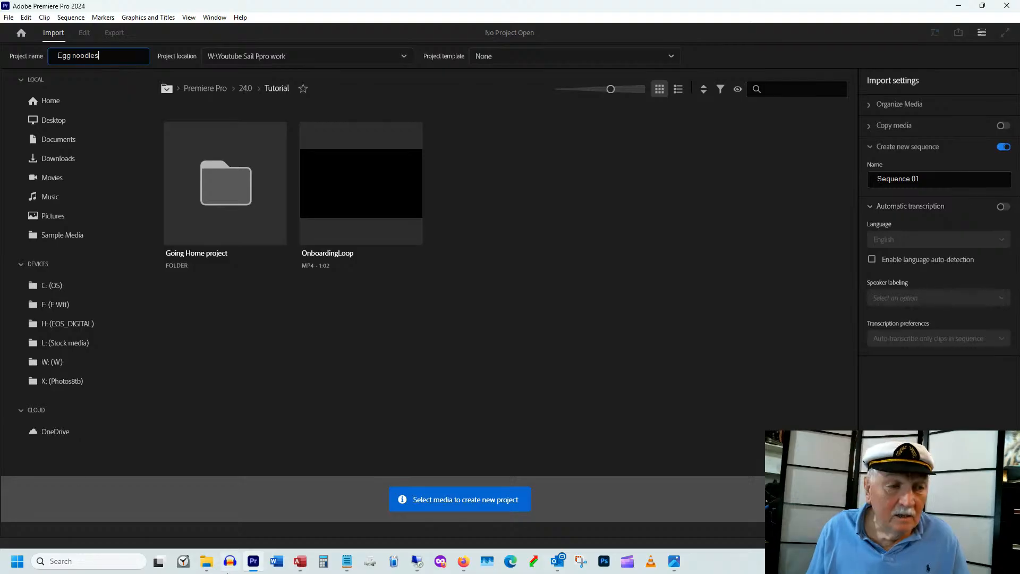
left_click(209, 562)
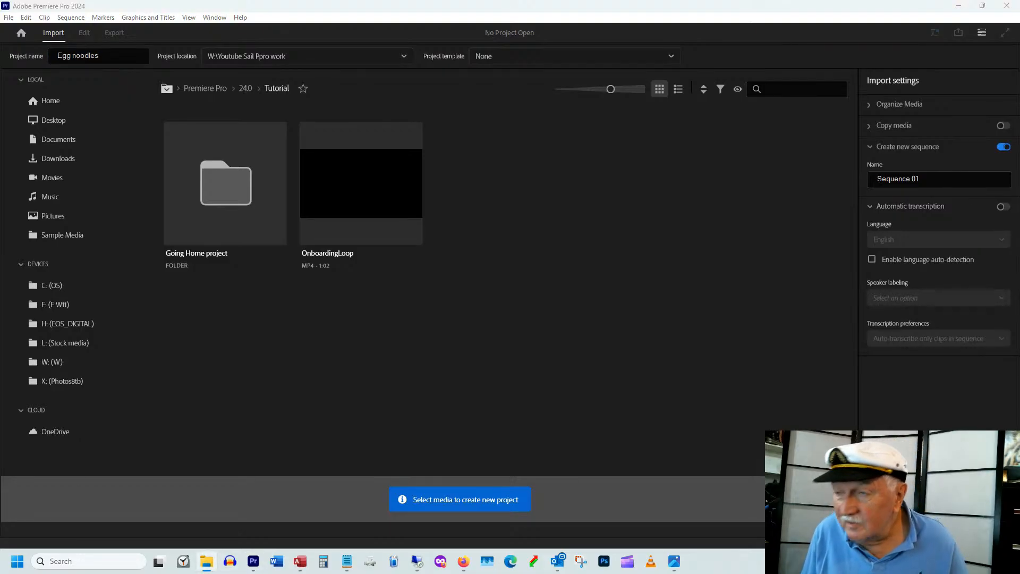
left_click(61, 57)
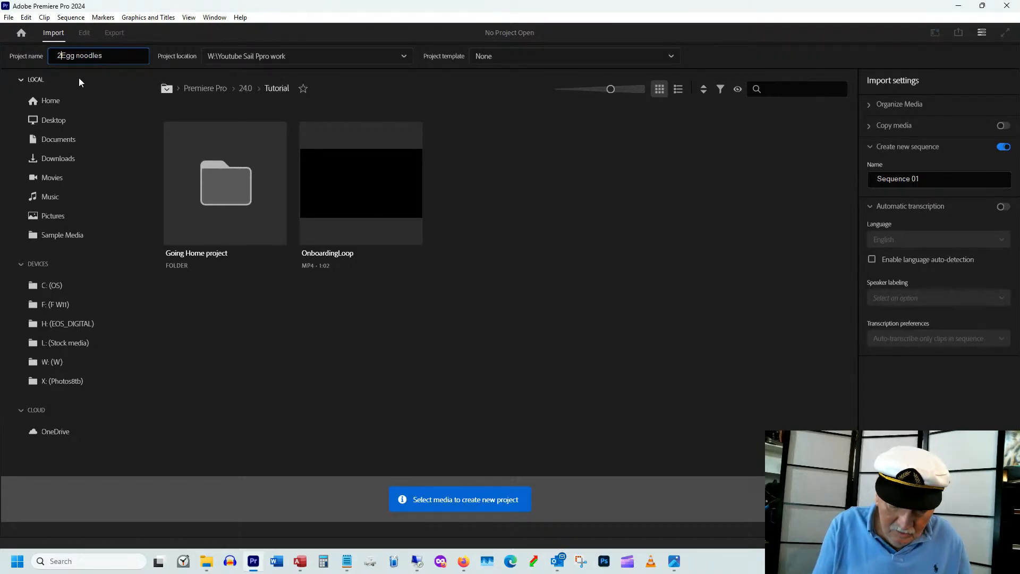
type("20250610")
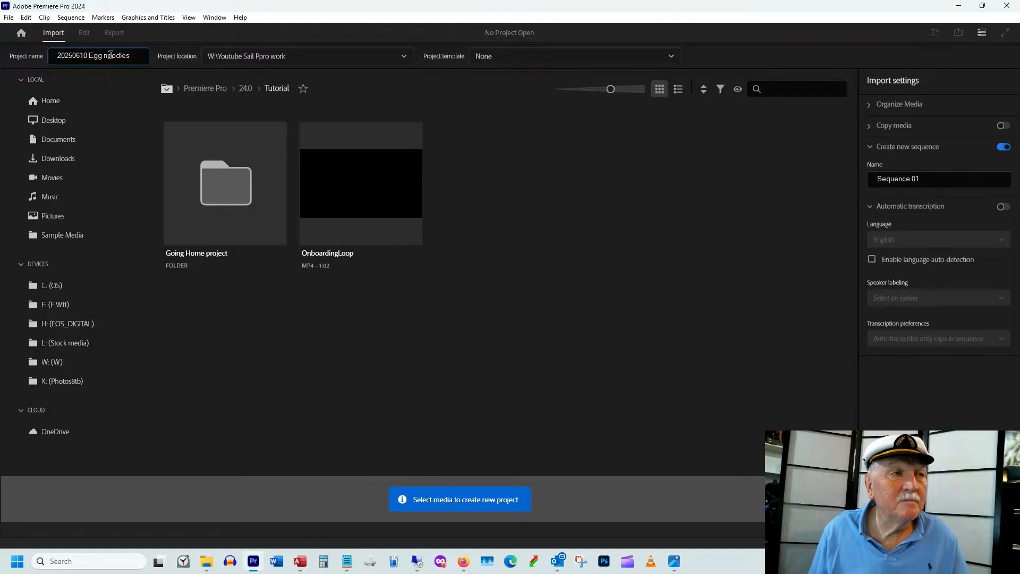
Step: Copy the full project name for reuse and create the project without any media
key("Return")
left_click(65, 58)
key("ctrl+c")
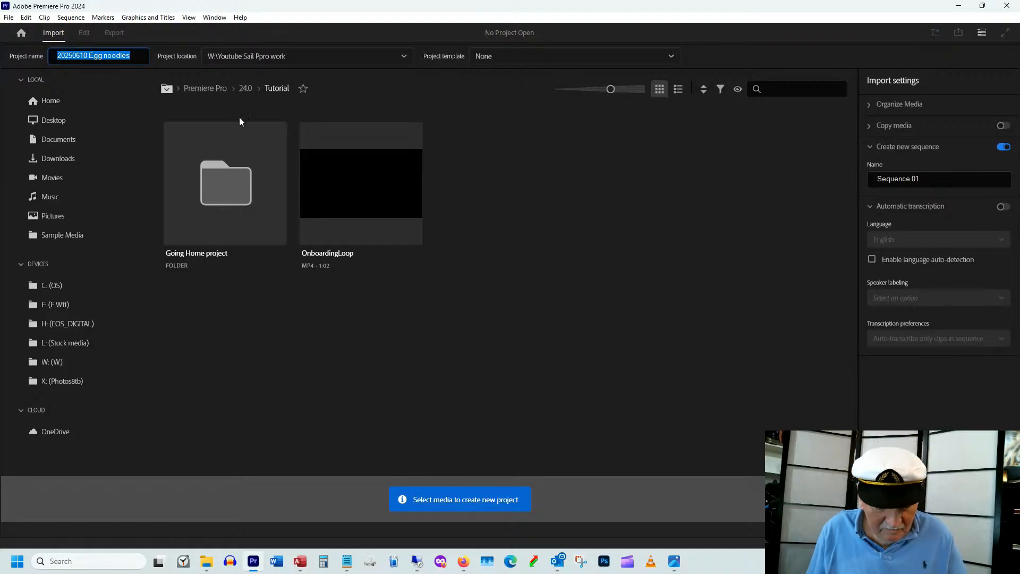
key("Return")
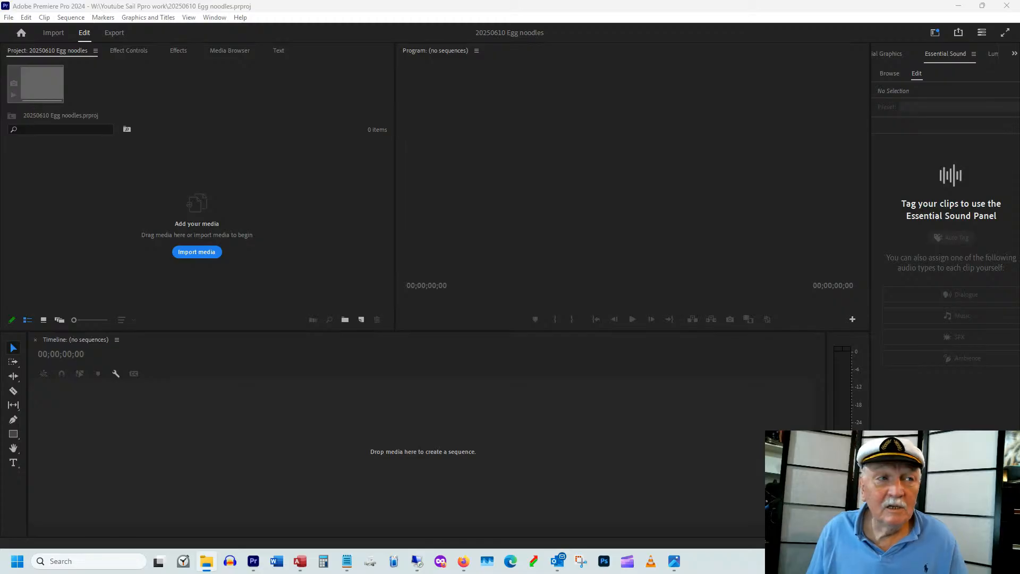
Step: Create a new sequence with the HD 1080p 29.97 fps preset, naming it with the copied "20250610 Egg noodles"
left_click(305, 8)
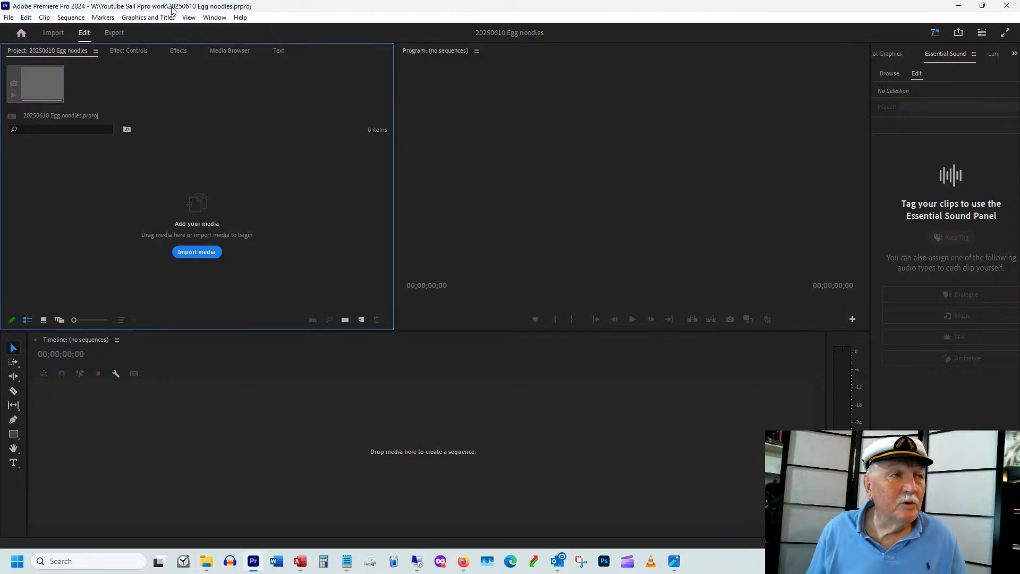
left_click(9, 18)
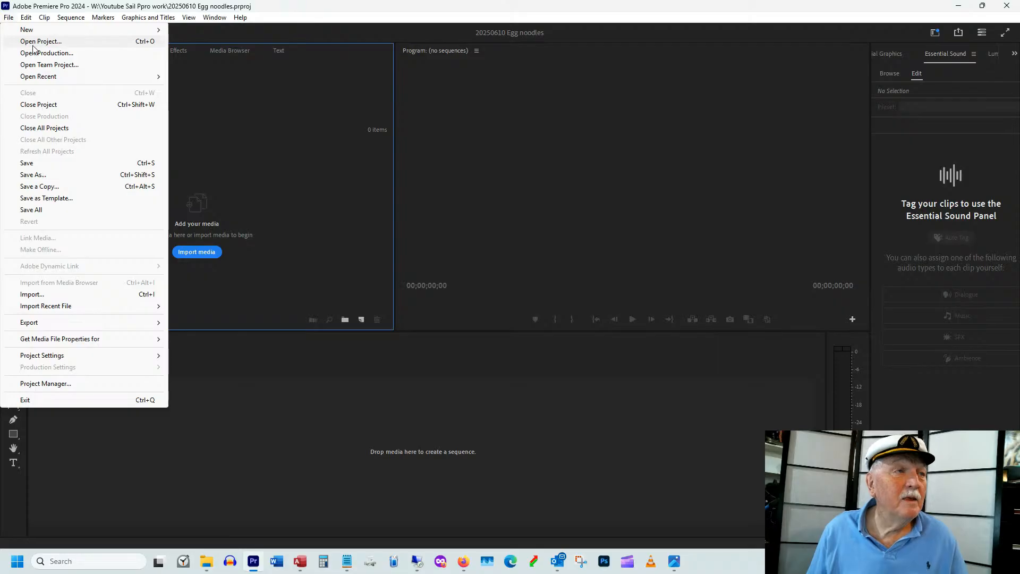
mouse_move(29, 31)
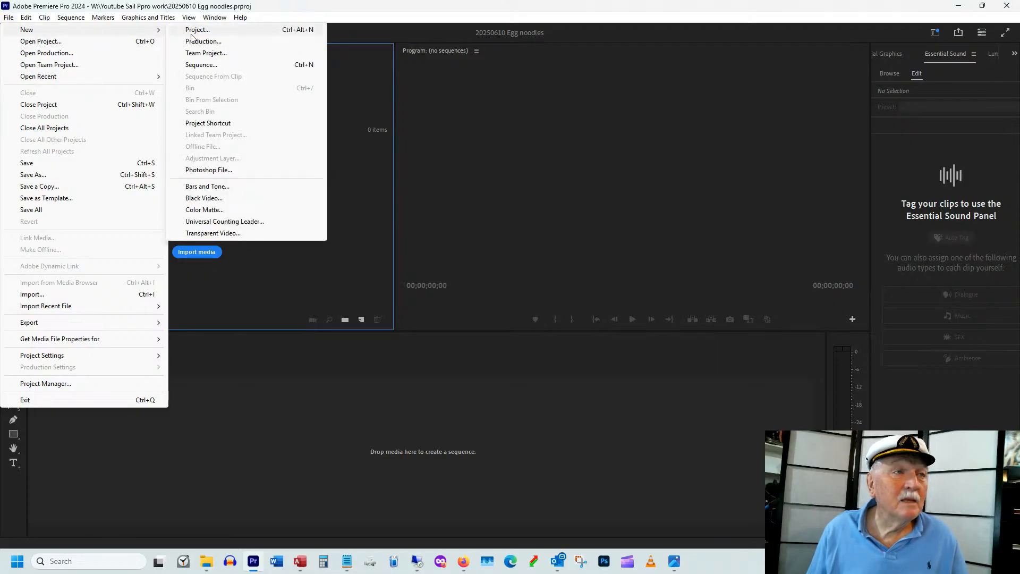
left_click(210, 65)
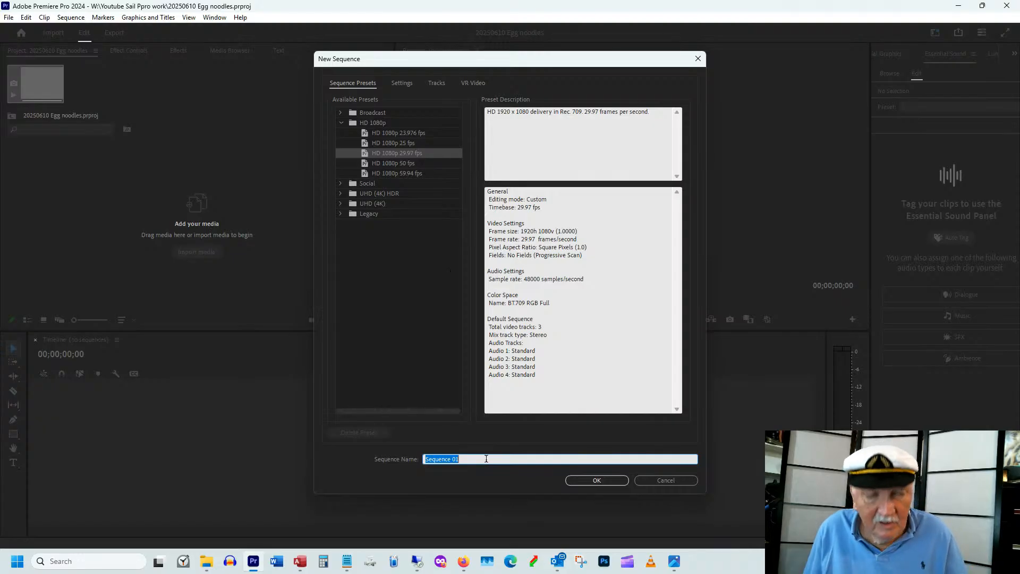
key("ctrl+v")
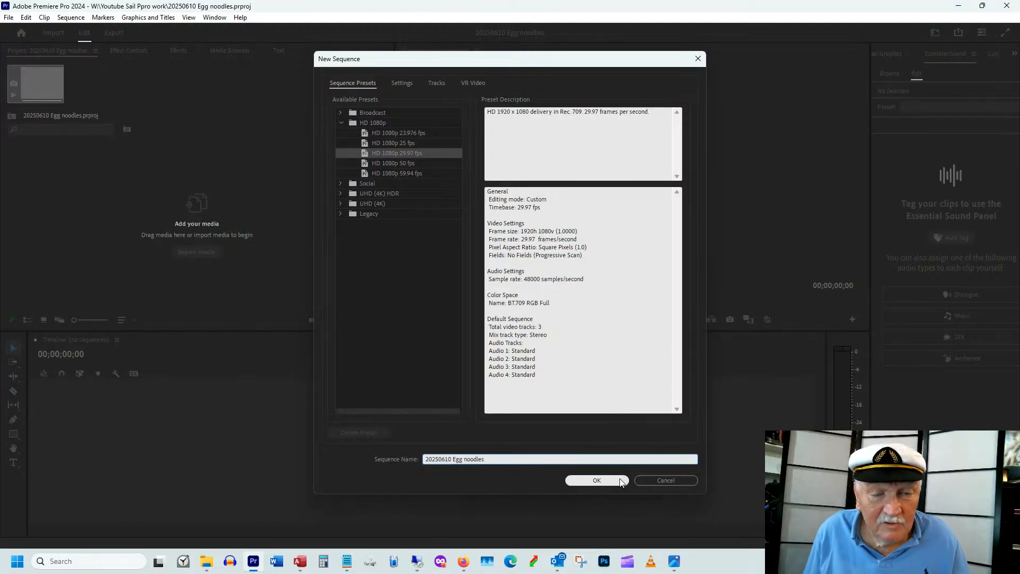
left_click(595, 481)
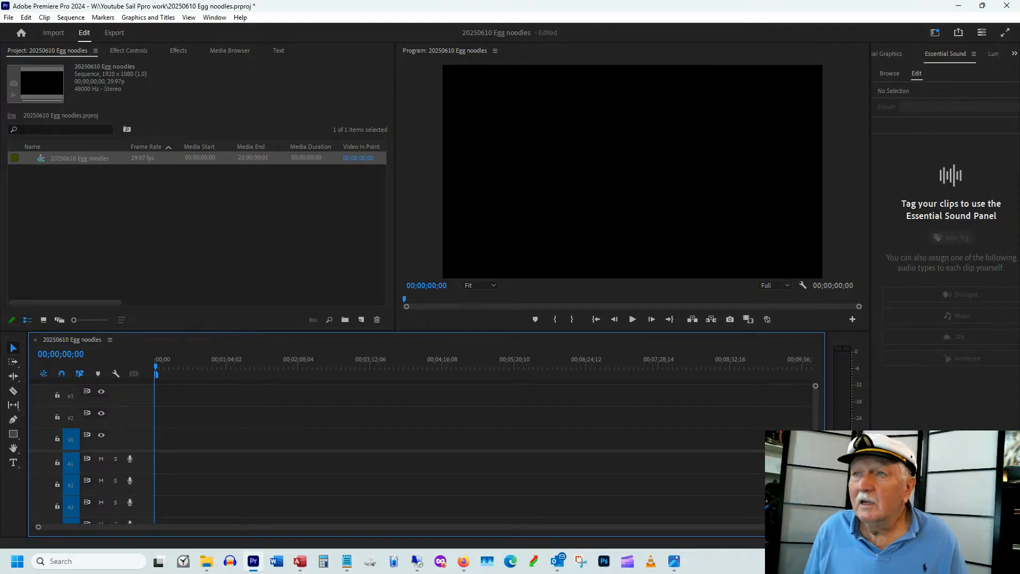
Step: Import all the video clips from the "20250610 egg noodles" folder into the project and widen the Name column to show full file names
left_click_drag(1019, 159, 383, 54)
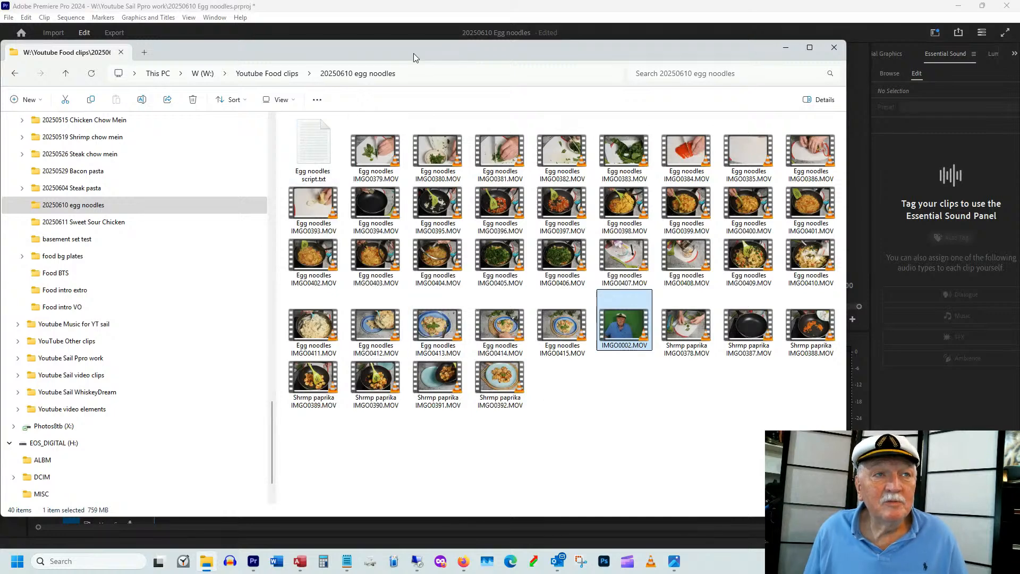
left_click_drag(393, 49, 1019, 63)
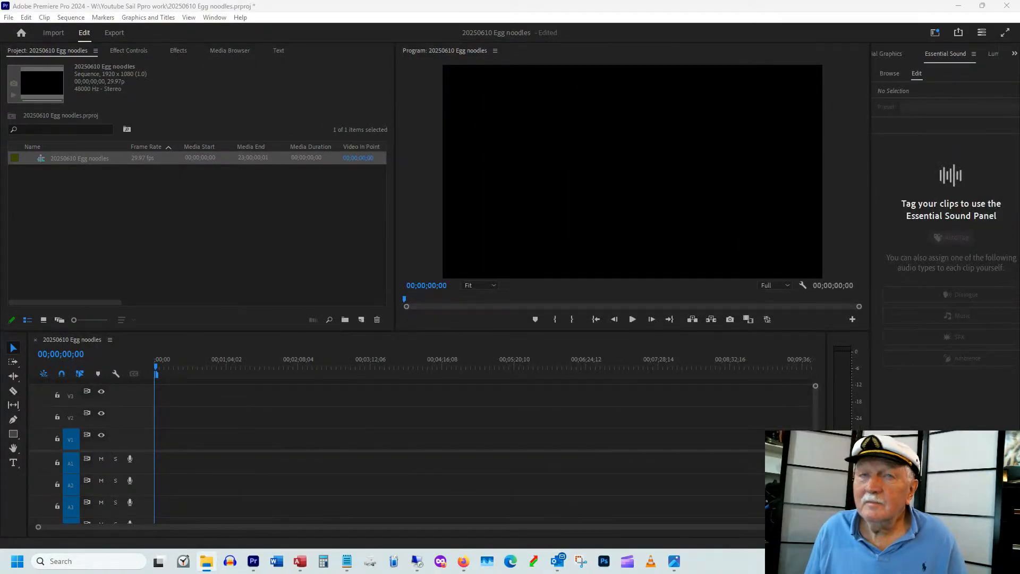
left_click_drag(1019, 159, 123, 182)
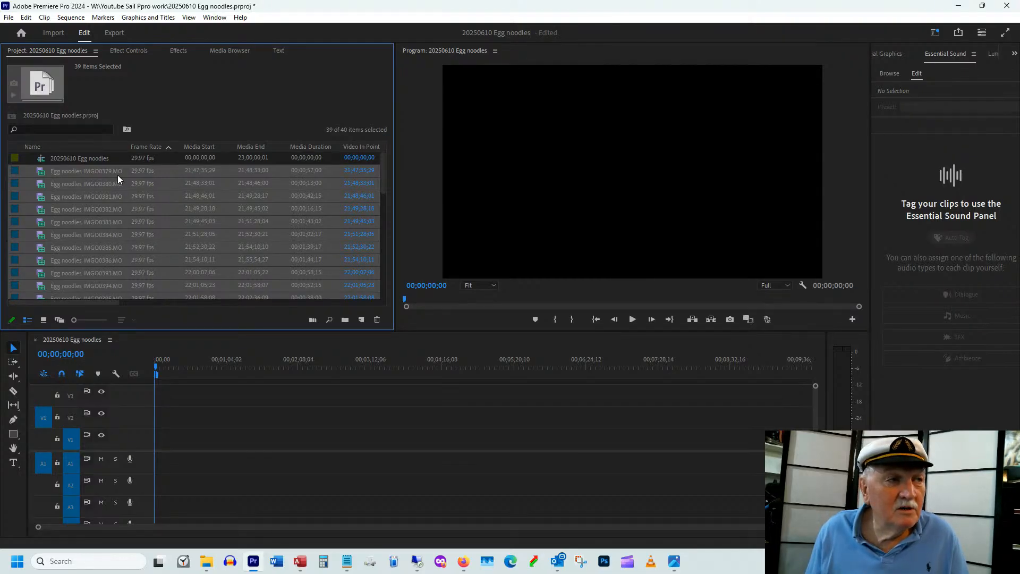
left_click_drag(130, 146, 179, 147)
left_click(147, 157)
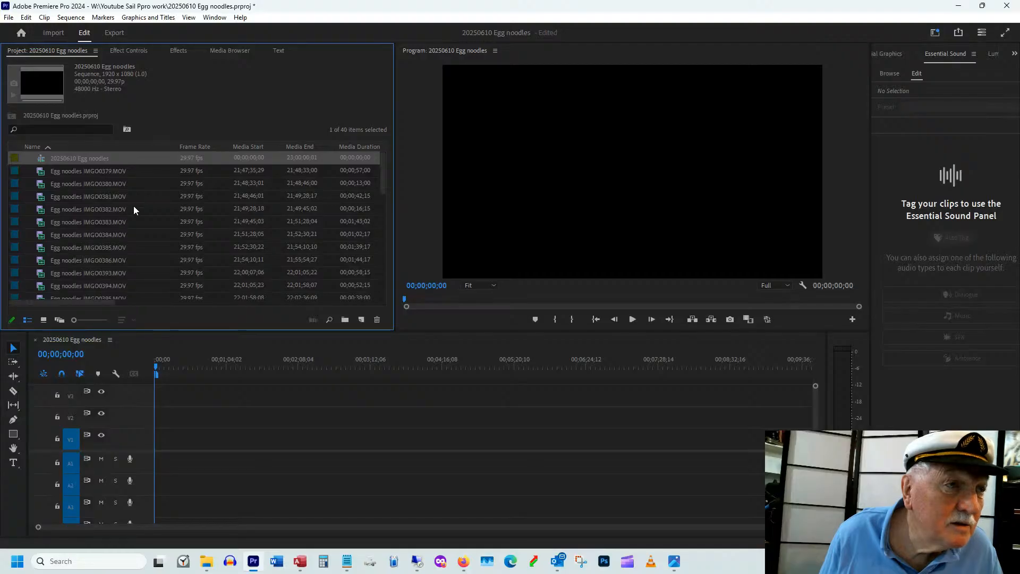
Step: Select all the imported clips from Egg noodles IMGO0379.MOV through Shrmp paprika IMGO0392.MOV
left_click(106, 171)
scroll(127, 260, "down", 1)
scroll(136, 239, "down", 6)
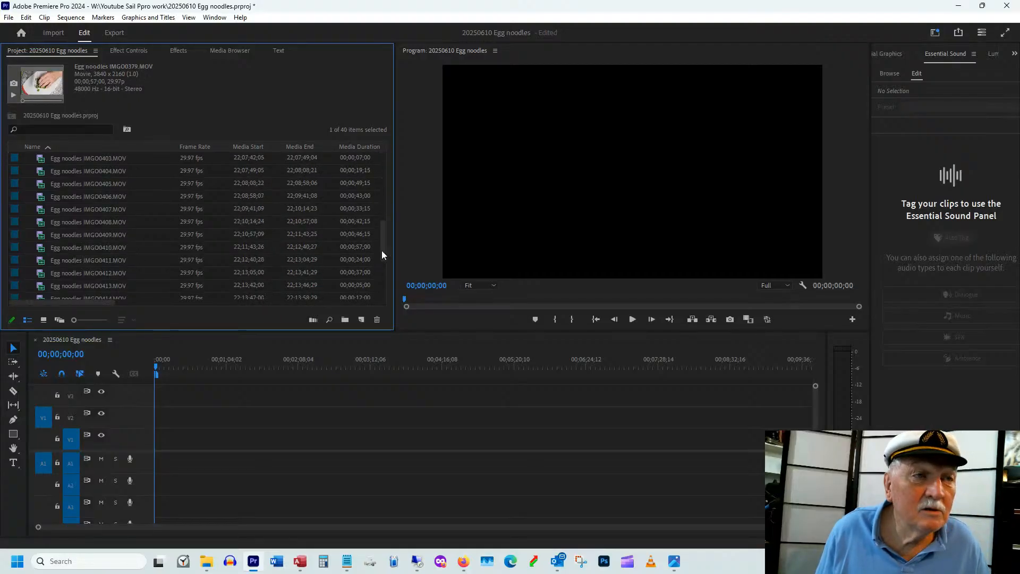
left_click_drag(382, 251, 378, 293)
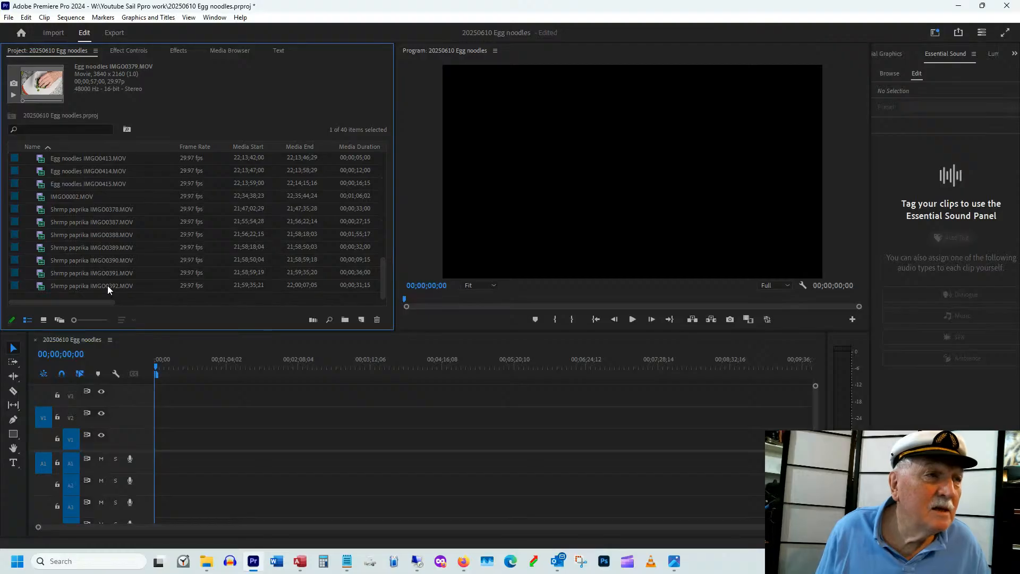
left_click(91, 286, "shift")
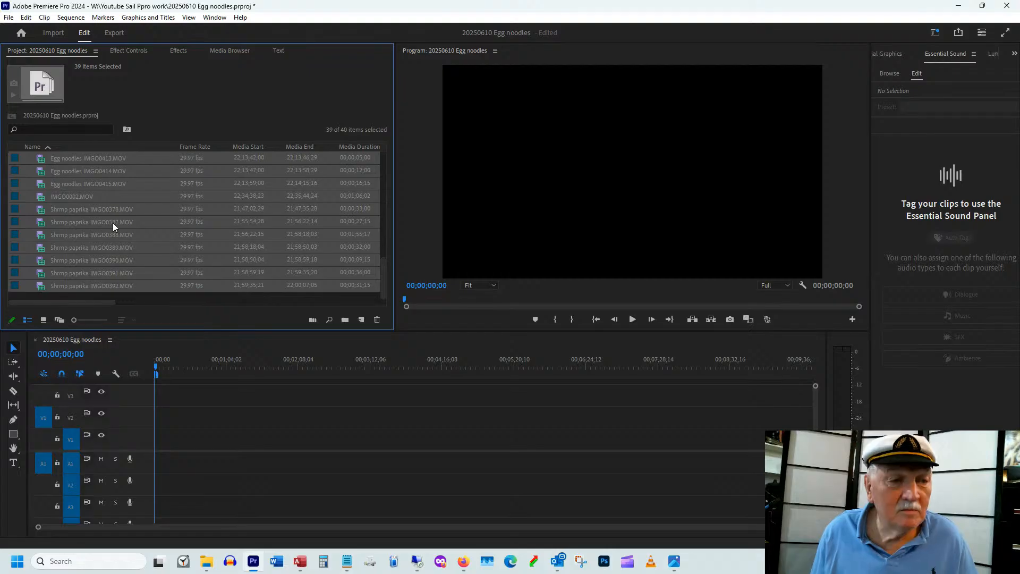
Step: Remove the clip IMGO0002.MOV from the project and import its renamed file, Egg noodles IMGO0002.MOV, from the source folder
left_click(206, 561)
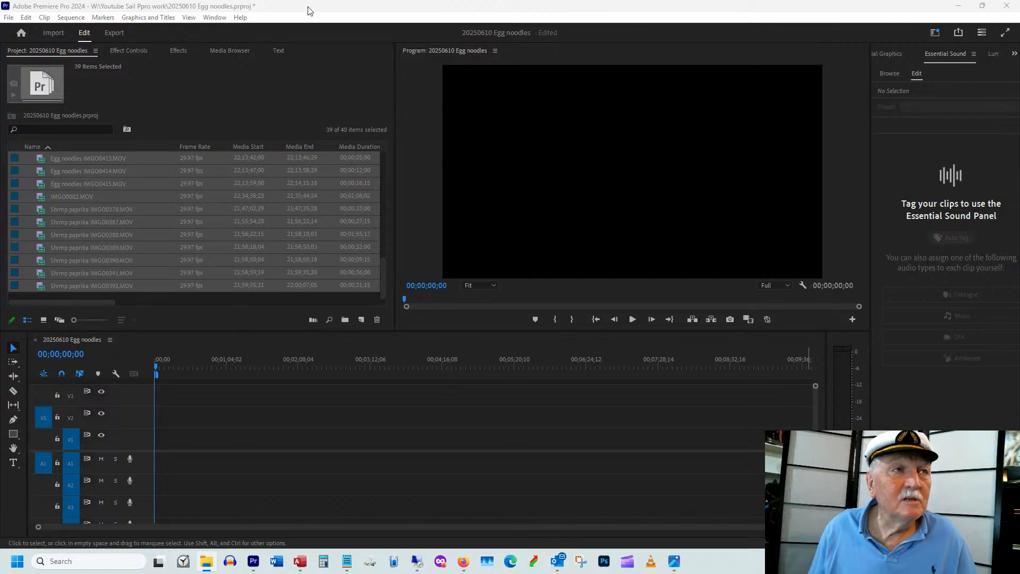
left_click(325, 9)
left_click(68, 196)
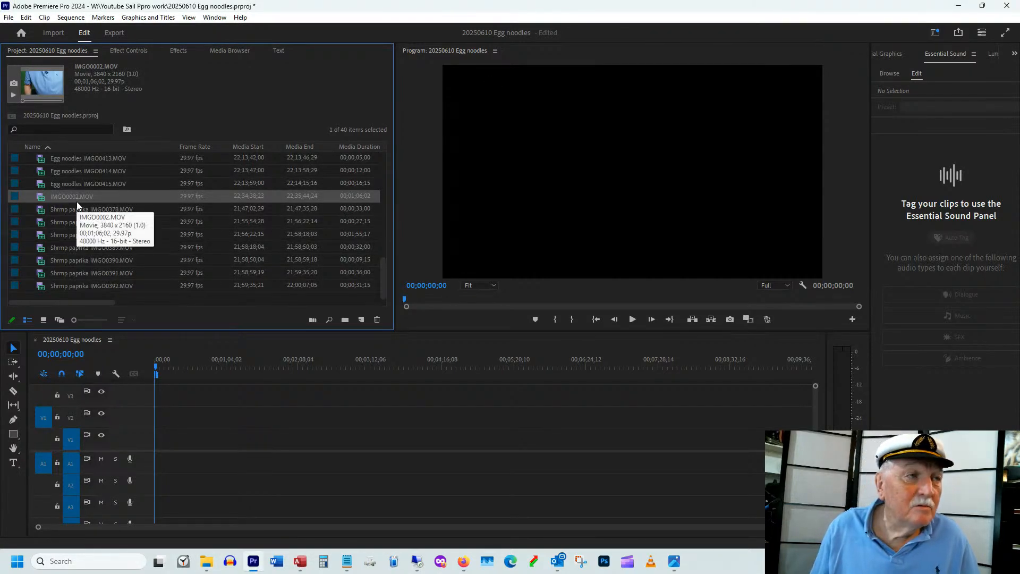
key("Delete")
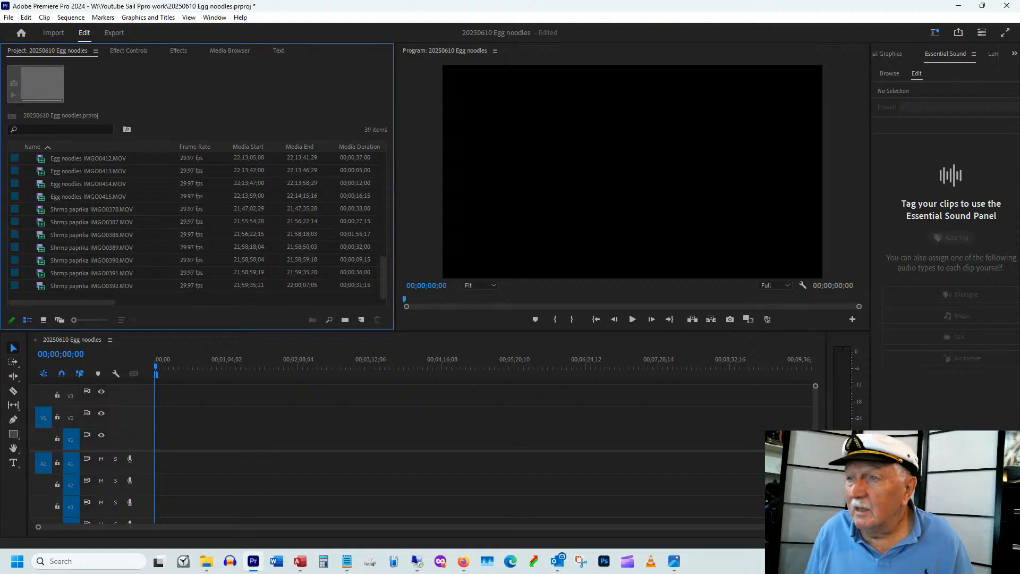
key("alt+Tab")
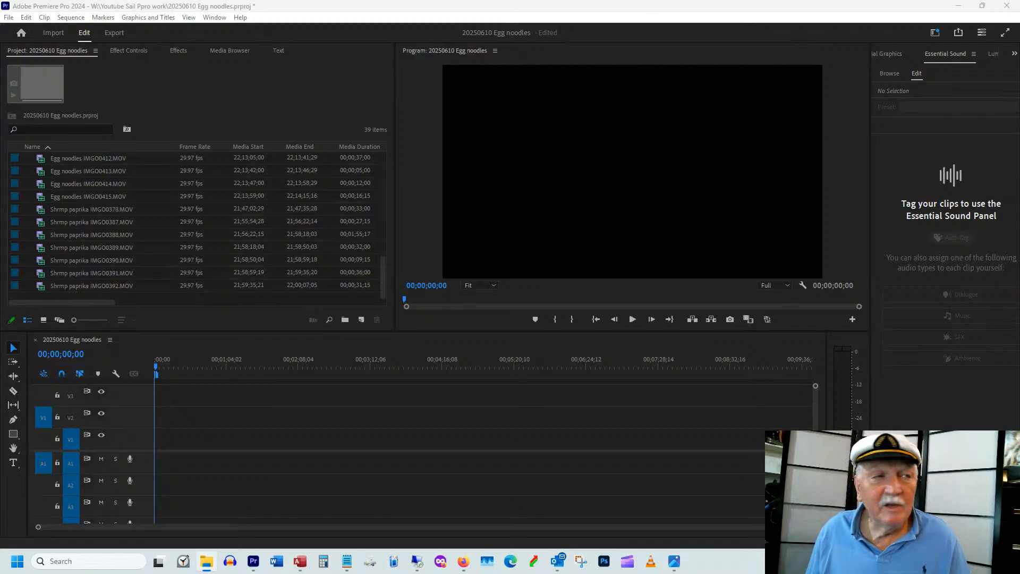
left_click_drag(171, 149, 104, 223)
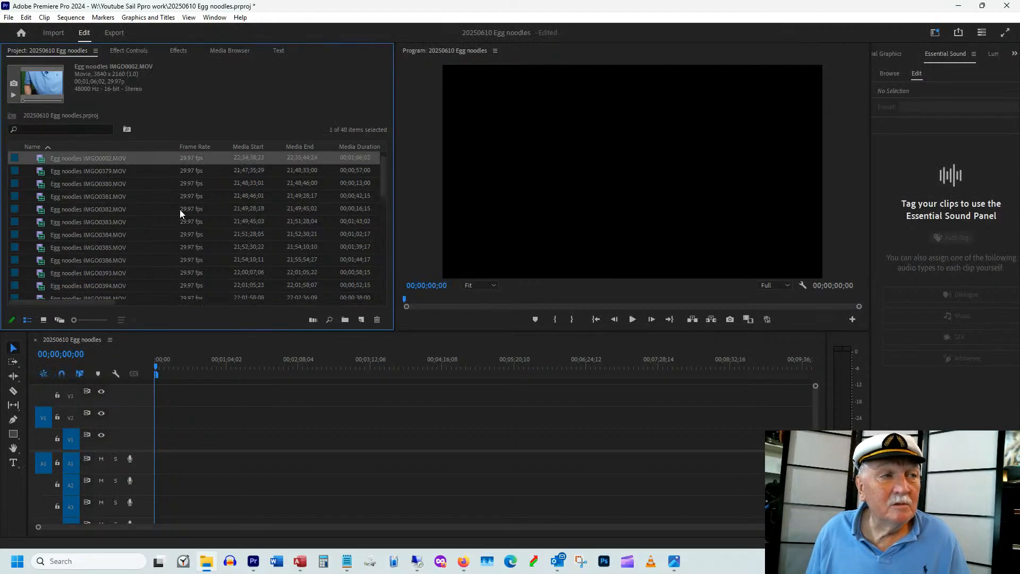
Step: Place the clips Egg noodles IMGO0379.MOV through Shrmp paprika IMGO0392.MOV on V1 from about 30 seconds, keeping the existing sequence settings
left_click(48, 170)
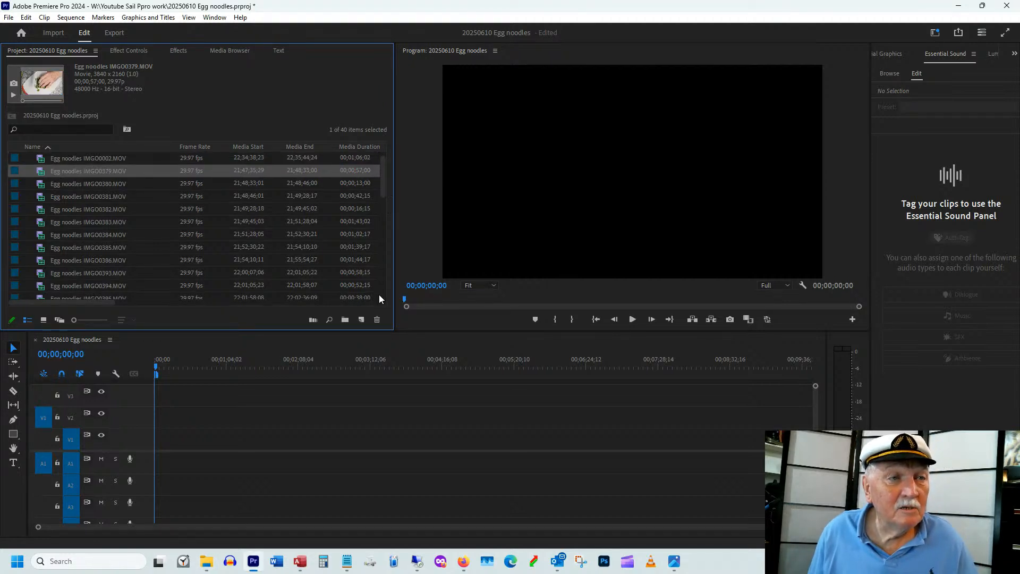
scroll(367, 246, "down", 1)
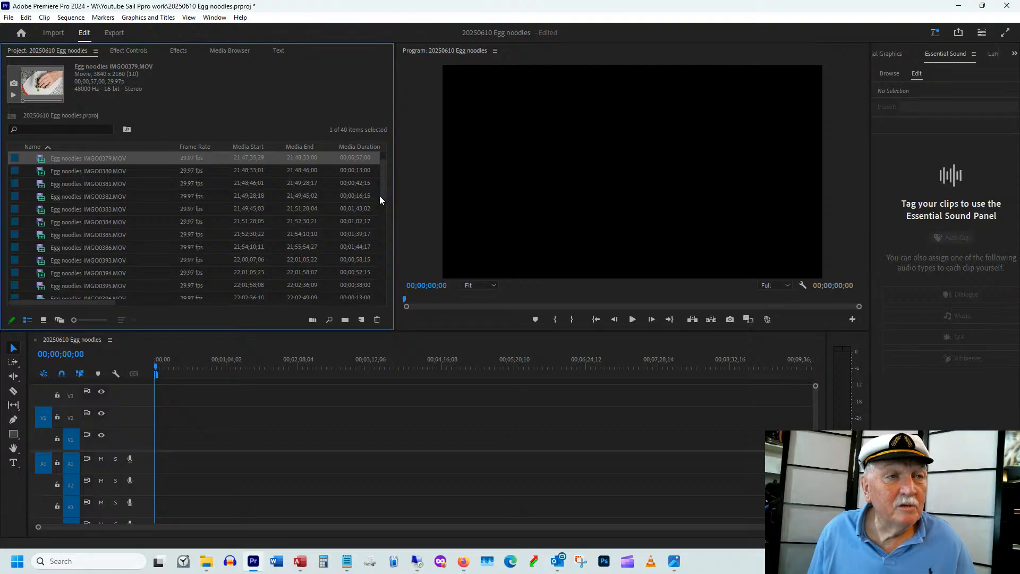
left_click_drag(382, 195, 381, 302)
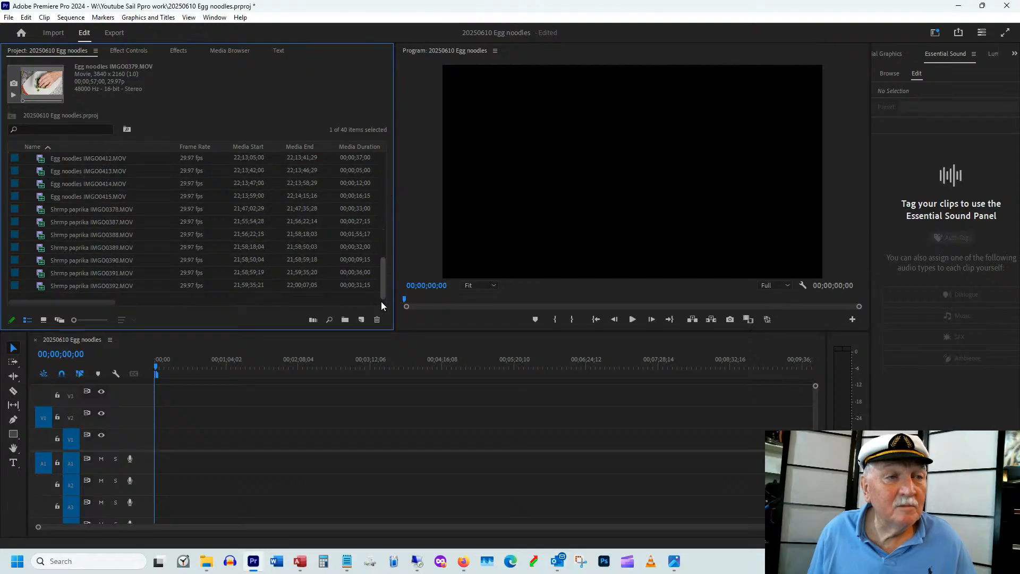
left_click(109, 286, "shift")
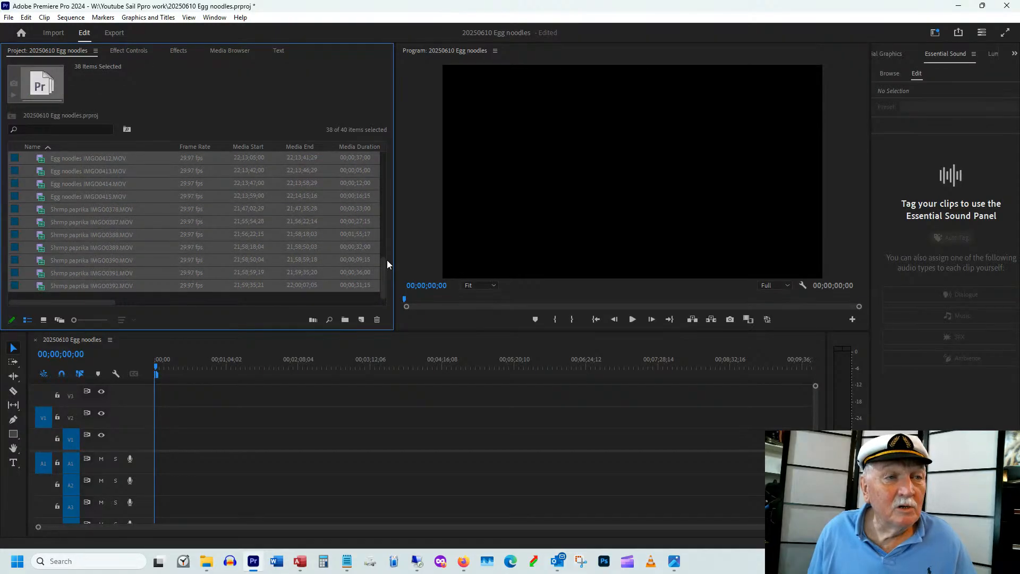
left_click_drag(384, 267, 391, 184)
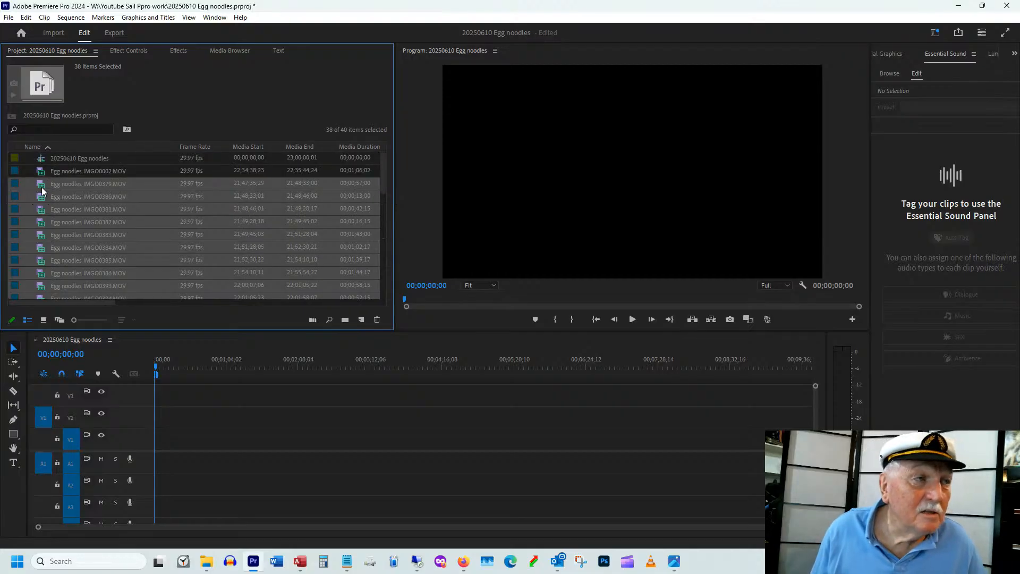
left_click_drag(43, 187, 202, 430)
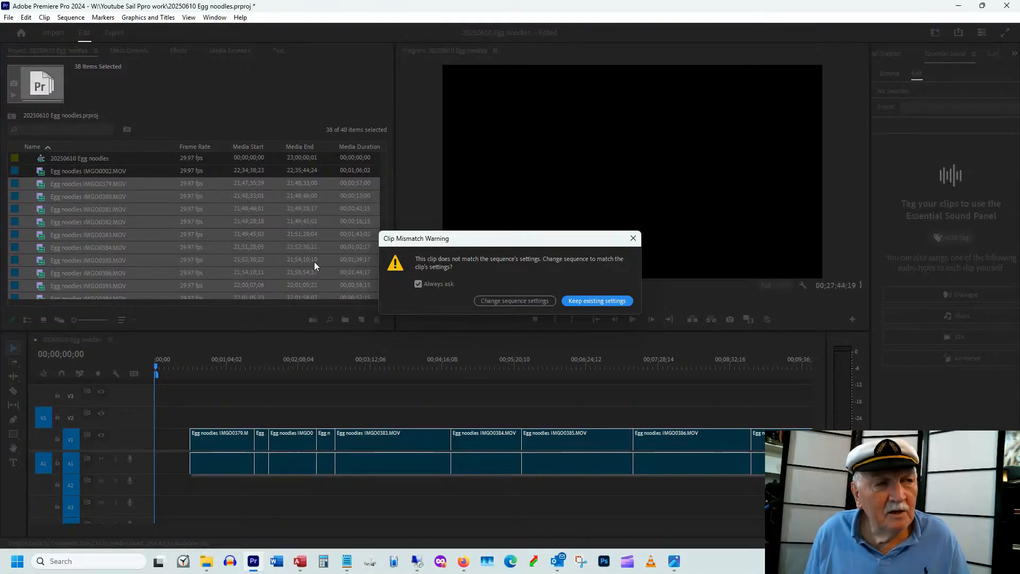
left_click(598, 301)
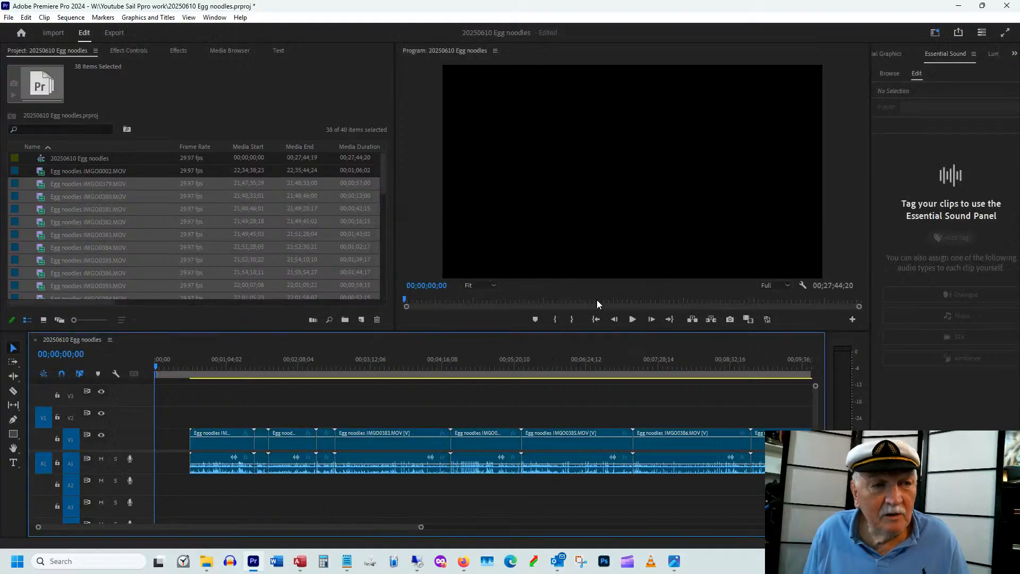
Step: Scale the timeline clip Egg noodles IMGO0383.MOV at 00;03;26;04 to 54 and set its position to 650, 437
left_click(386, 360)
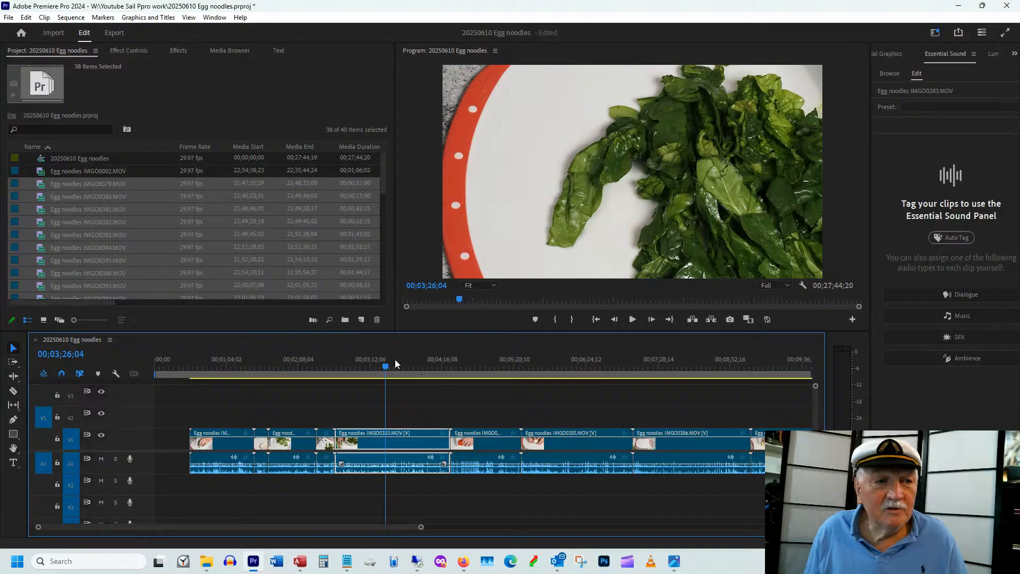
left_click(121, 49)
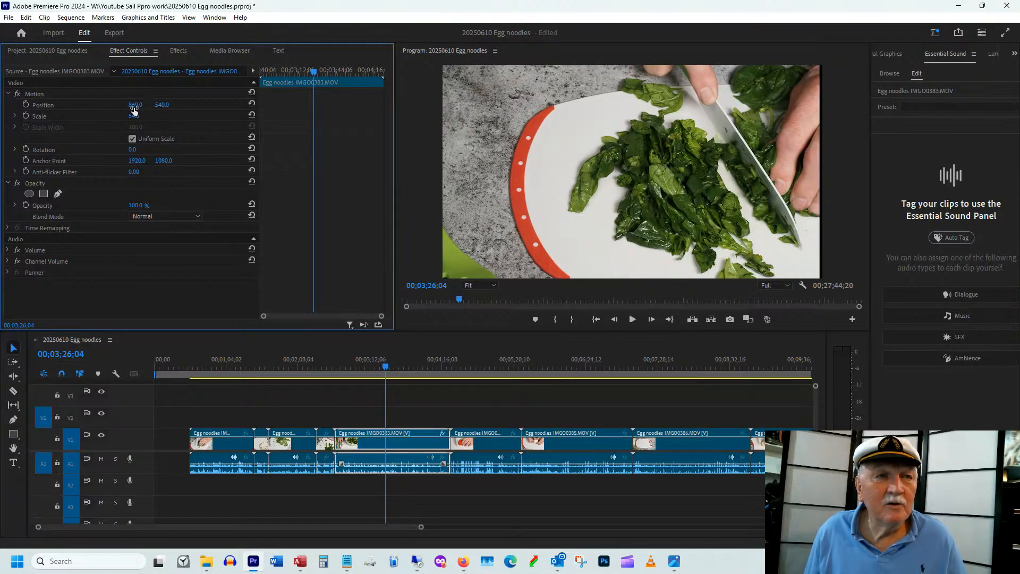
left_click_drag(162, 105, 111, 105)
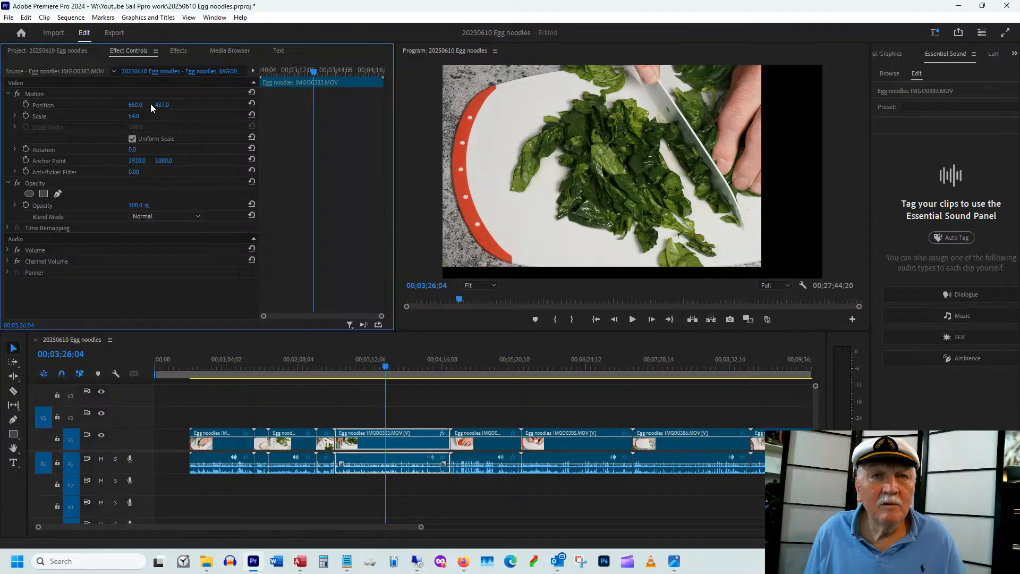
Step: Set the horizontal position of the clip Egg noodles IMGO0383.MOV to 878 and its scale to 77
left_click_drag(203, 109, 278, 106)
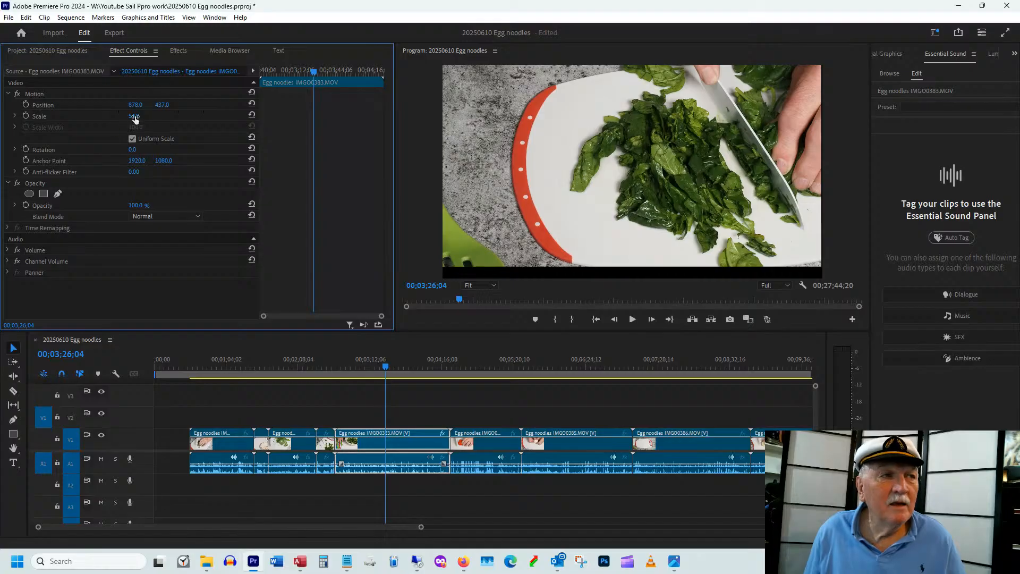
left_click_drag(134, 116, 150, 116)
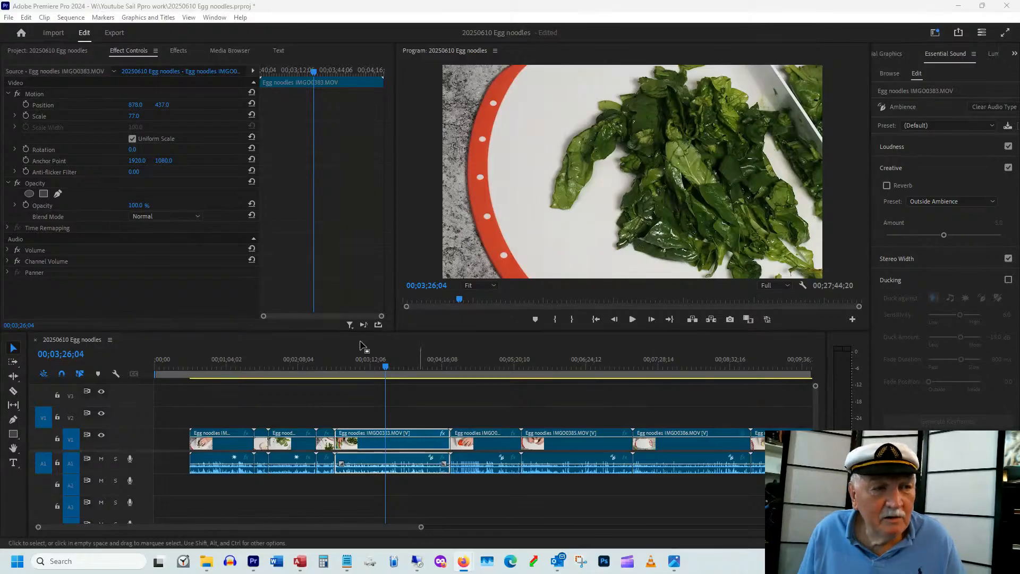
Step: Compare the chopping footage across the timeline clips from Egg noodles IMGO0379.MOV to Egg noodles IMGO0383.MOV
left_click(219, 366)
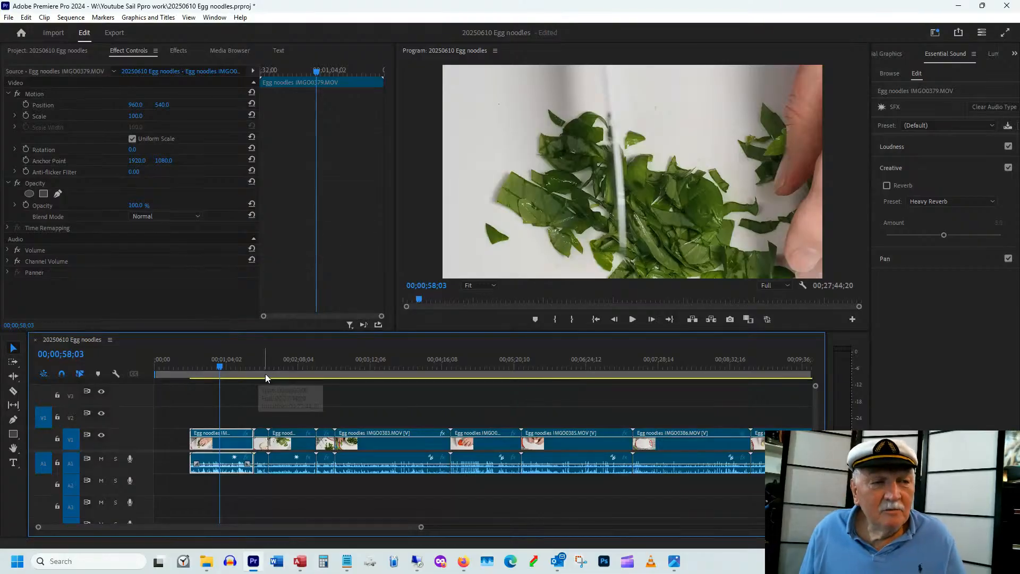
left_click(215, 366)
left_click_drag(208, 366, 231, 370)
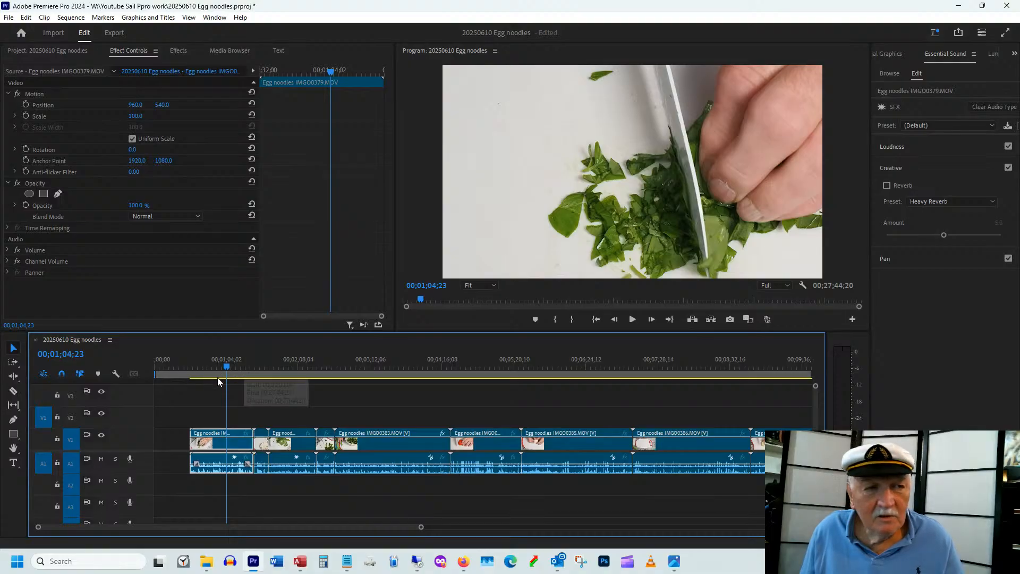
left_click(237, 365)
left_click_drag(274, 365, 348, 366)
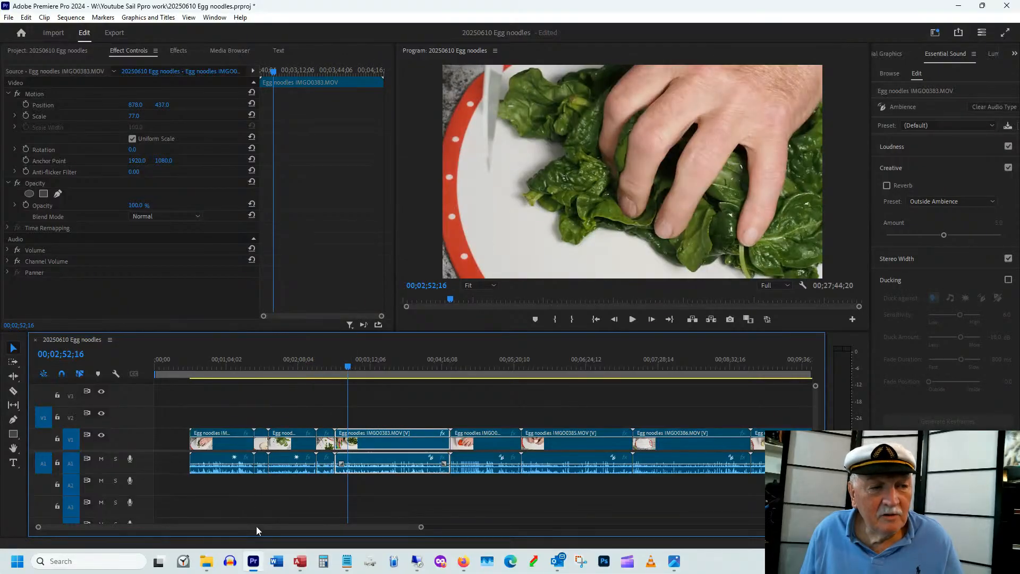
left_click(229, 363)
left_click(260, 365)
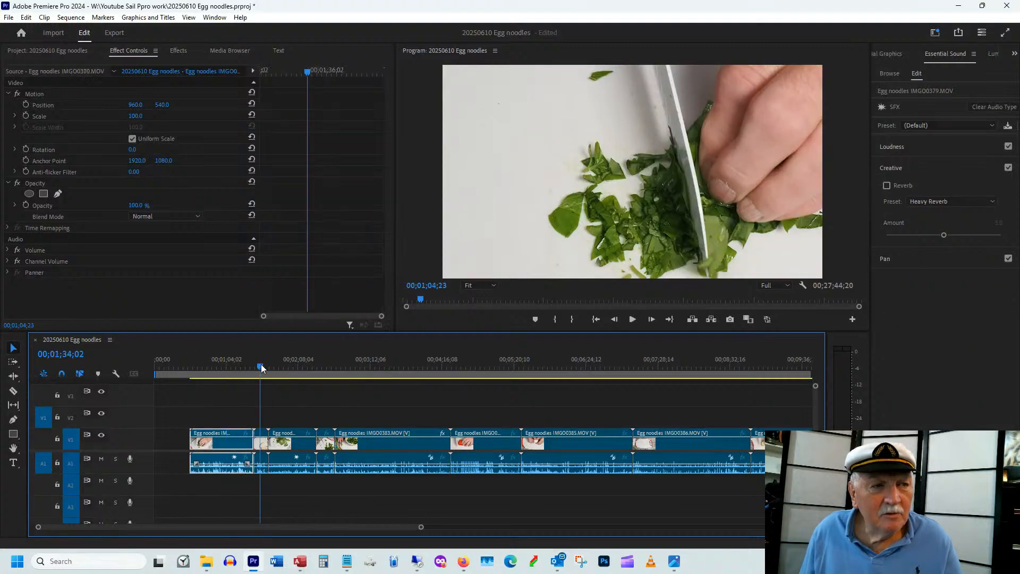
left_click_drag(261, 364, 282, 370)
left_click(257, 366)
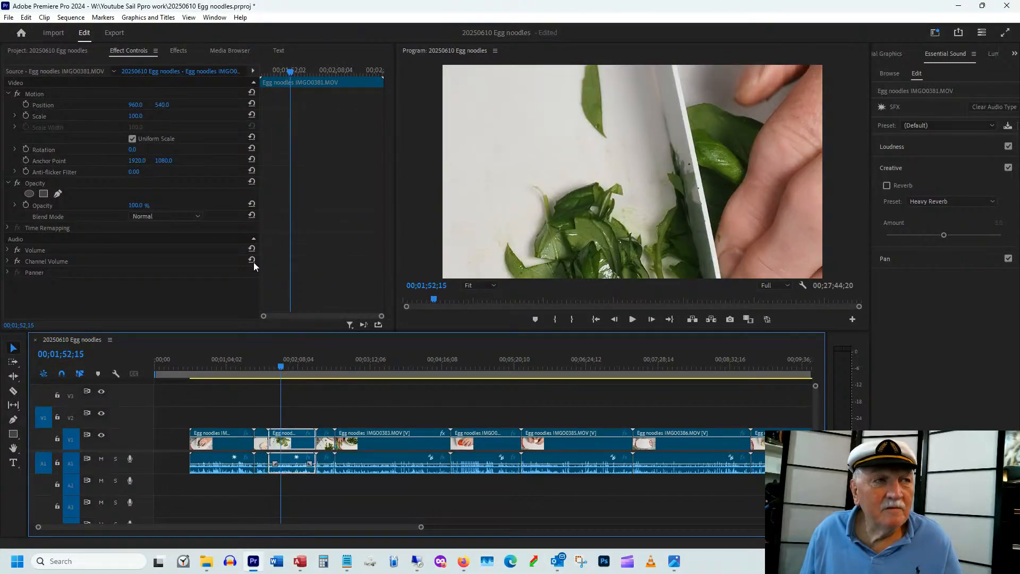
Step: Set the position of the clip Egg noodles IMGO0381.MOV to 695, 227 and check the framing through the rest of the clip
left_click_drag(160, 104, 27, 115)
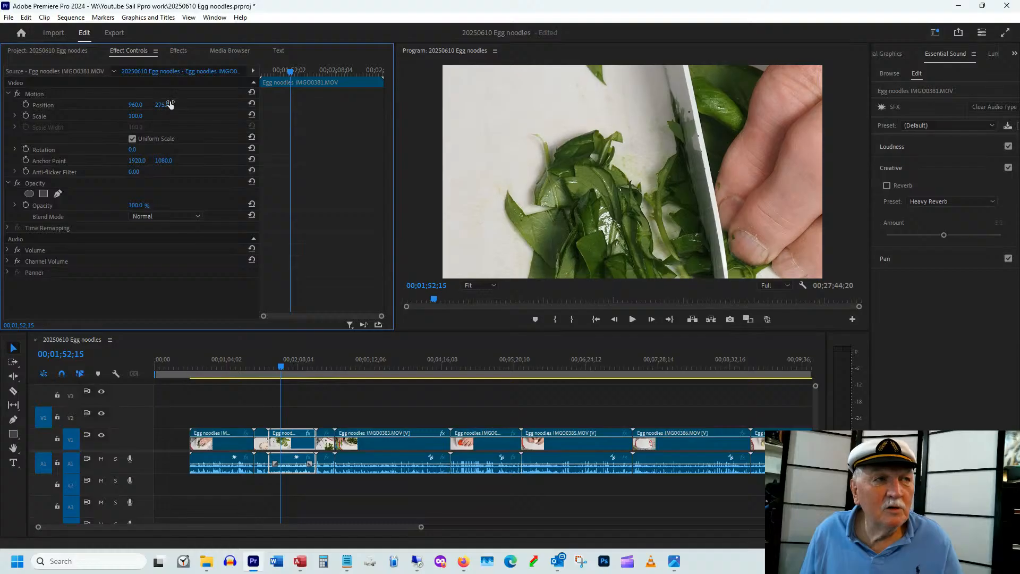
left_click_drag(136, 105, 63, 105)
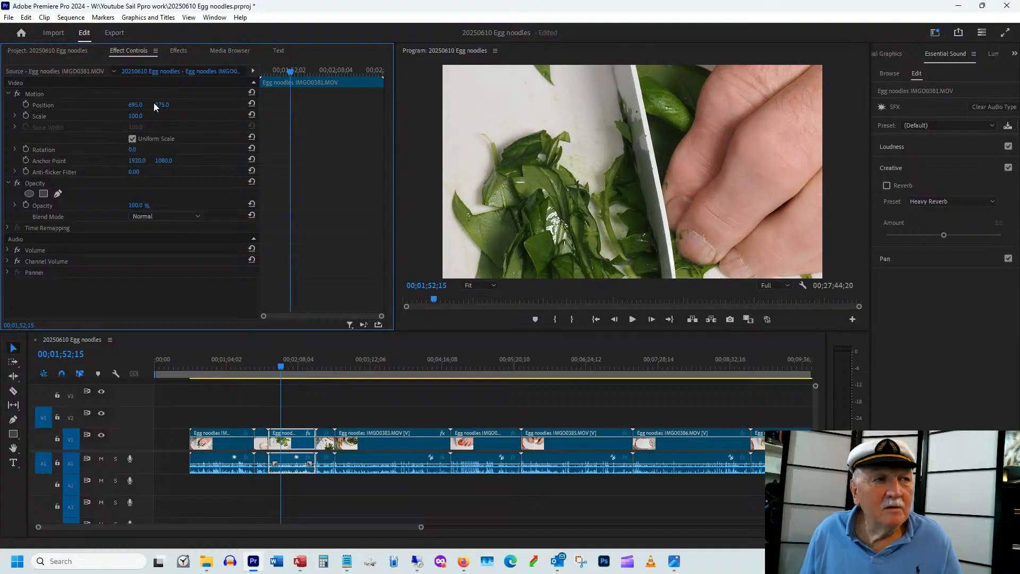
left_click_drag(164, 105, 149, 106)
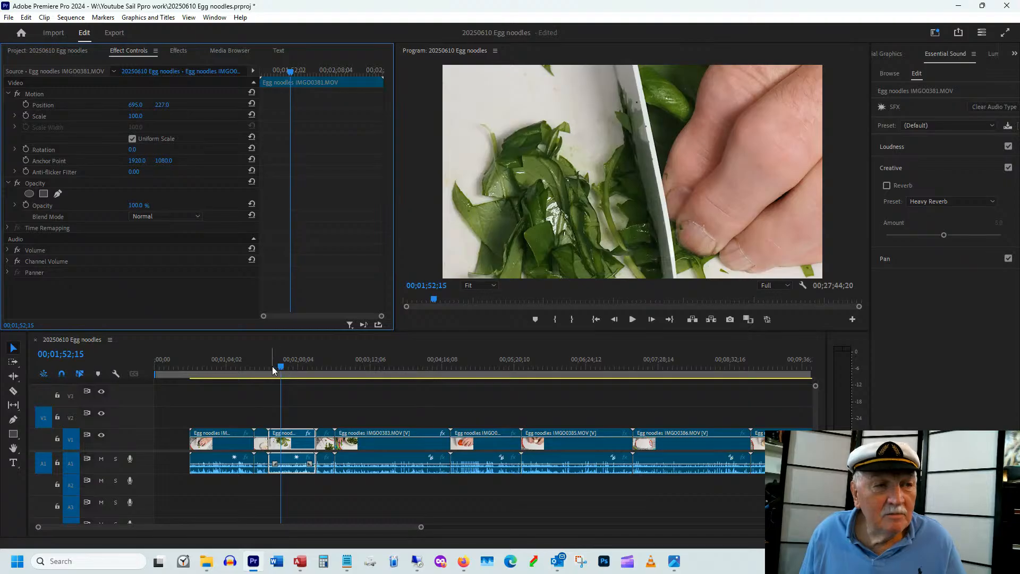
left_click_drag(272, 366, 280, 367)
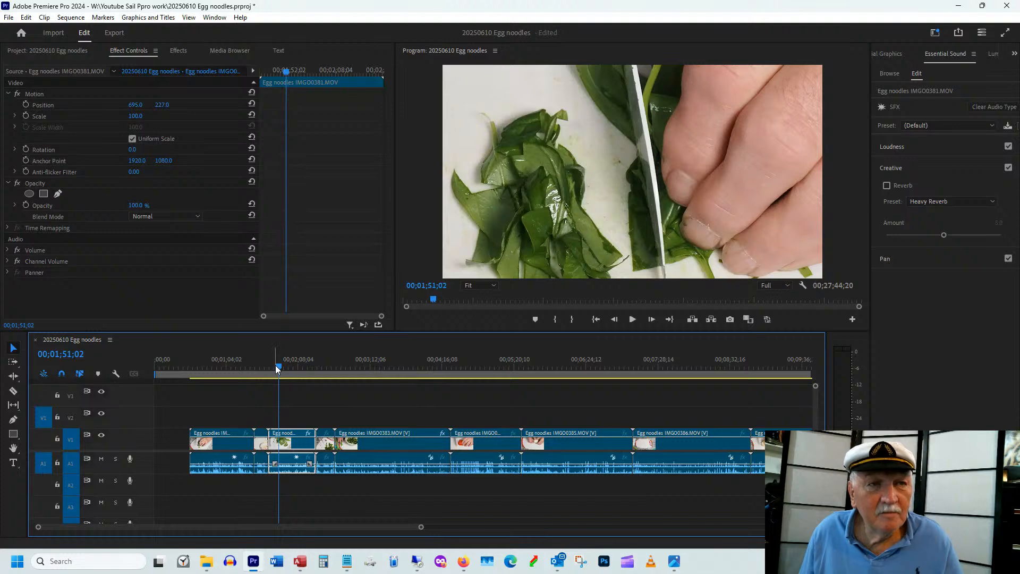
left_click_drag(275, 365, 297, 366)
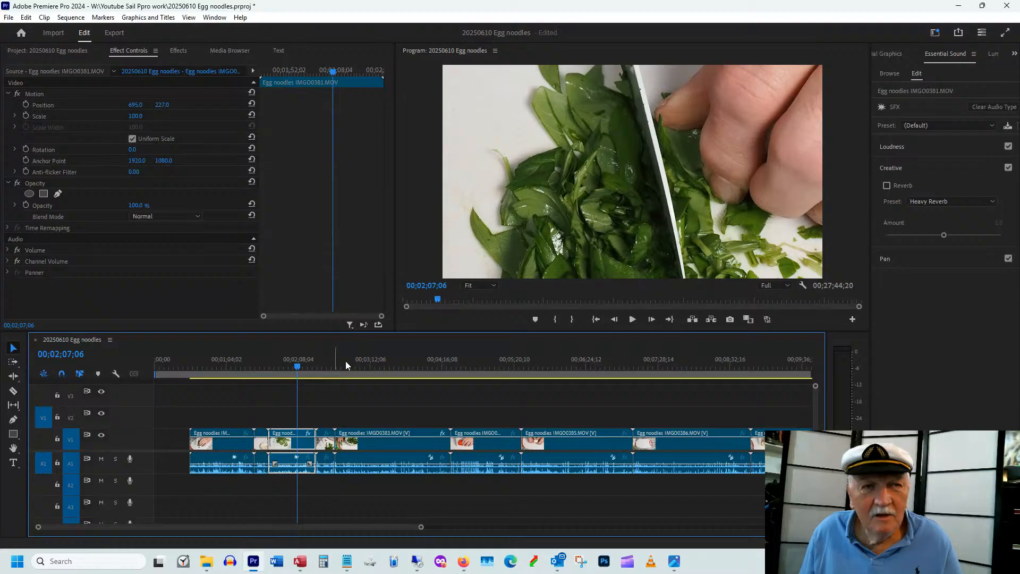
left_click(302, 368)
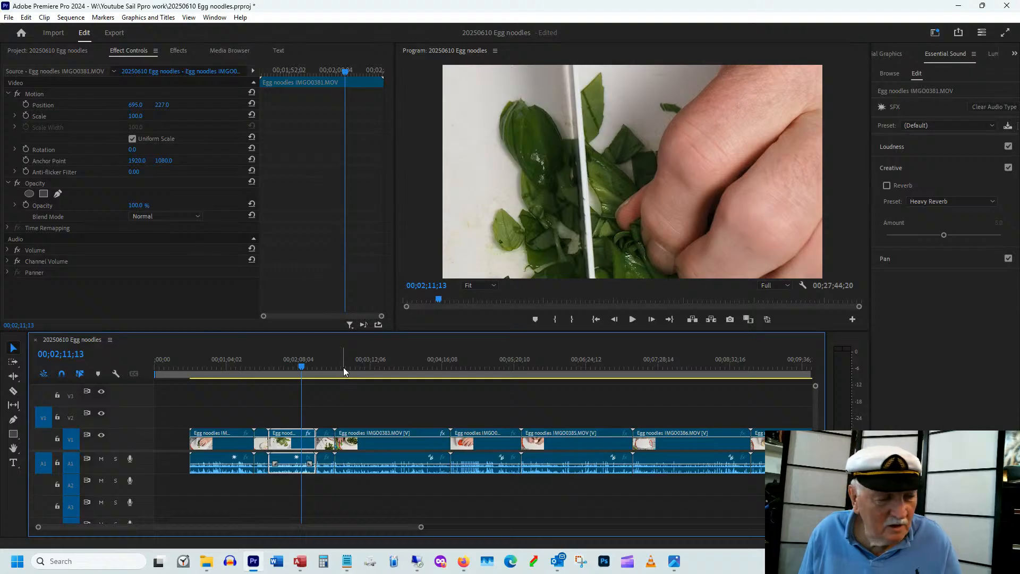
left_click_drag(300, 363, 308, 366)
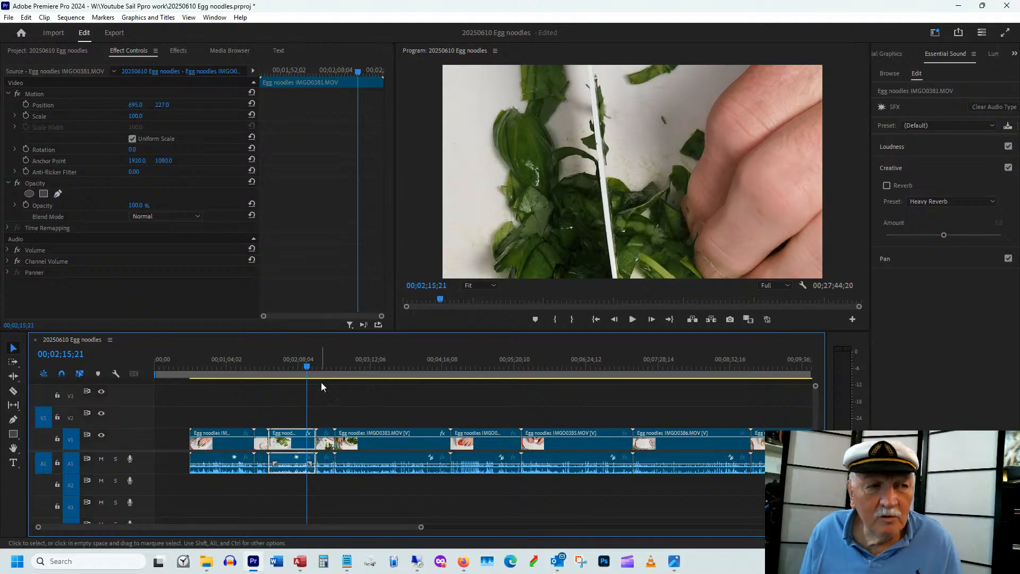
left_click_drag(306, 370, 309, 367)
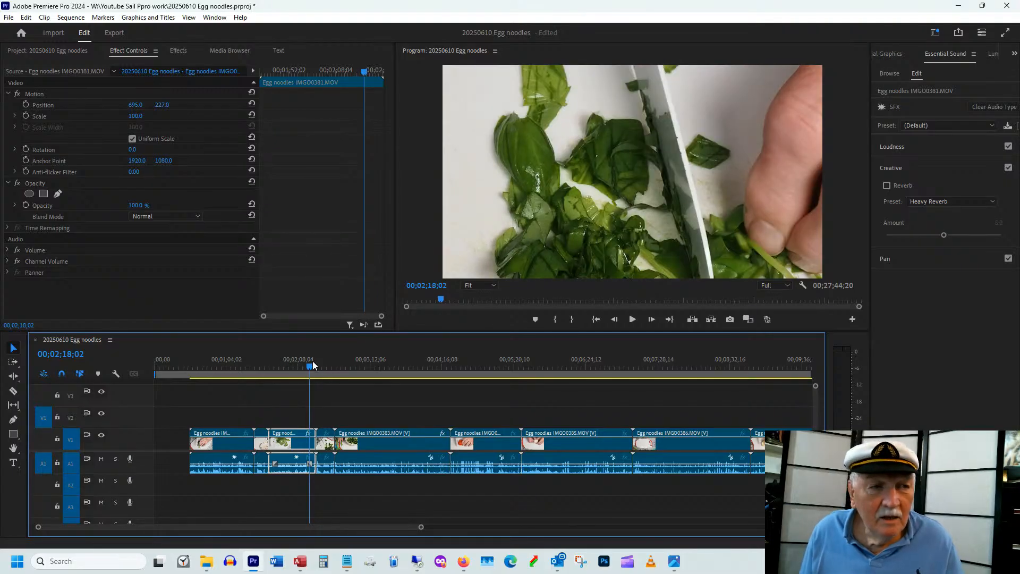
Step: Delete the first two timeline clips, Egg noodles IMGO0379.MOV and the short clip before Egg noodles IMGO0381.MOV
left_click(208, 428)
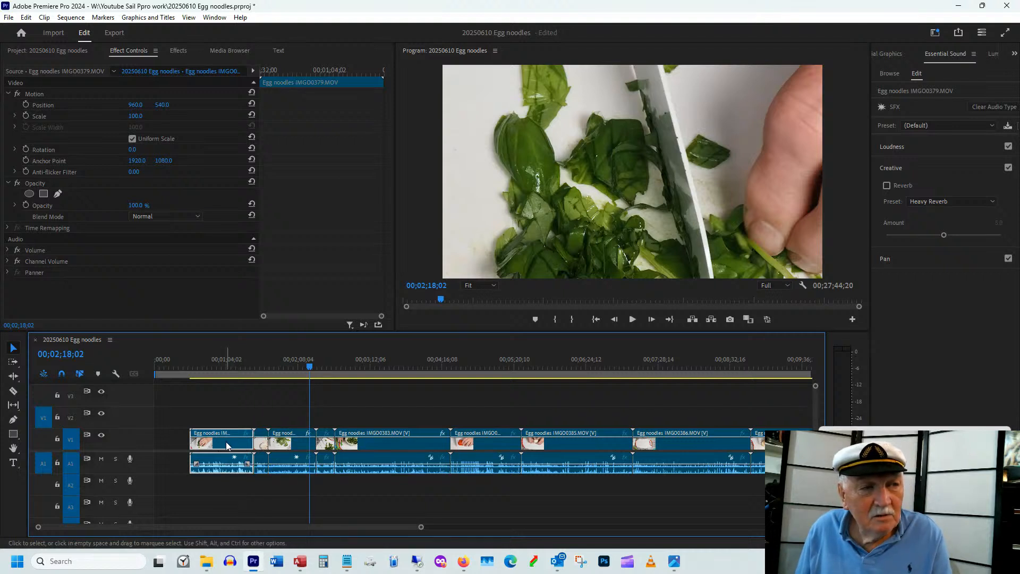
key("Delete")
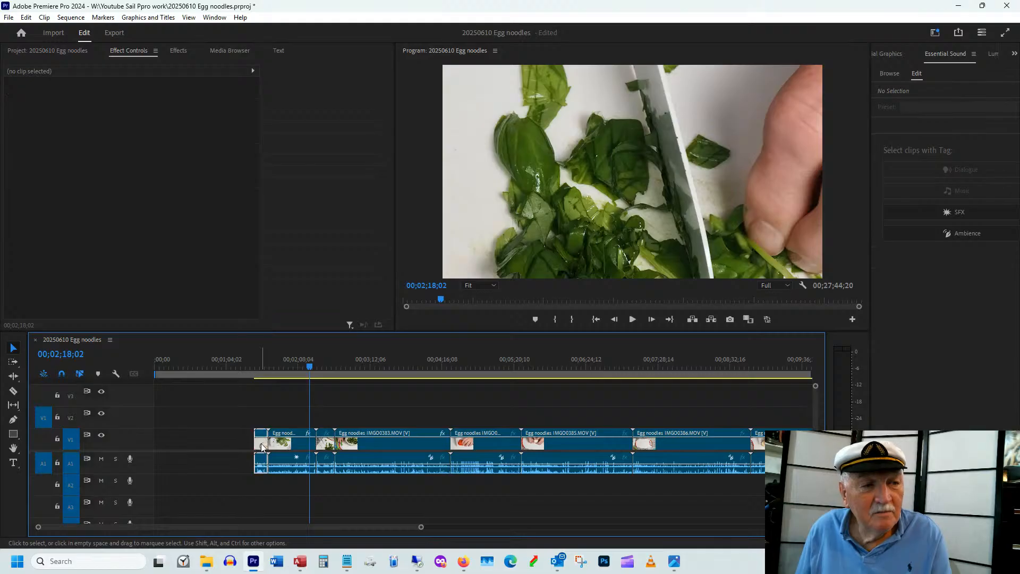
left_click_drag(262, 446, 270, 446)
Step: Review the chopping action in the clip Egg noodles IMGO0381.MOV between about 00;01;51 and 00;02;19
left_click(281, 366)
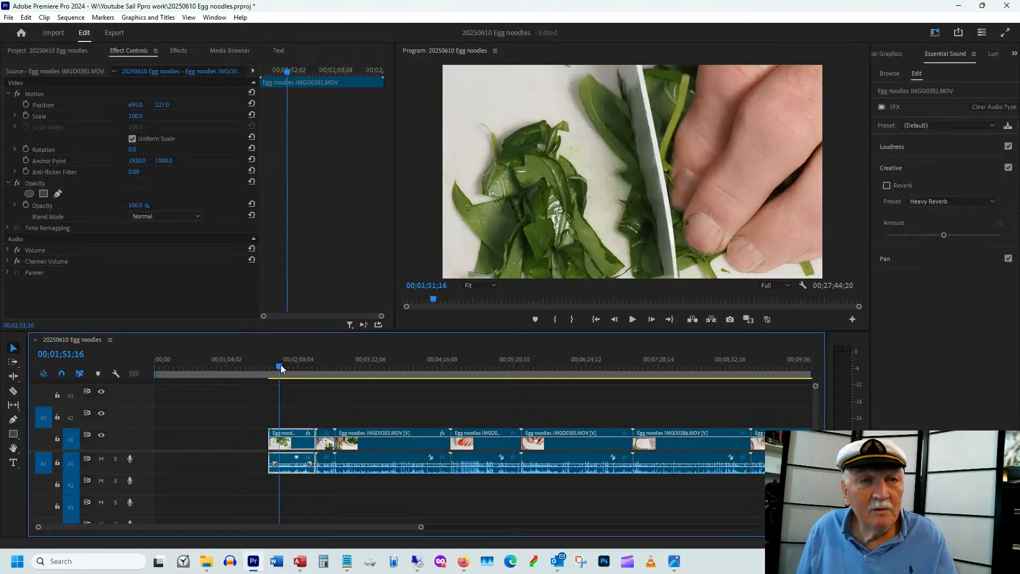
mouse_move(281, 365)
left_mouse_down()
mouse_move(356, 362)
mouse_move(281, 366)
left_mouse_up()
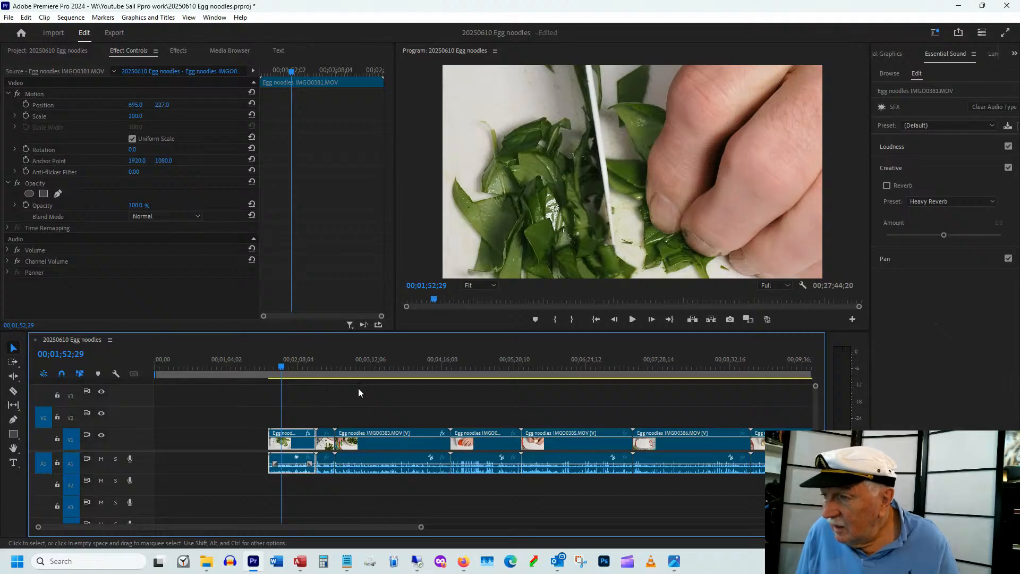
left_click(298, 365)
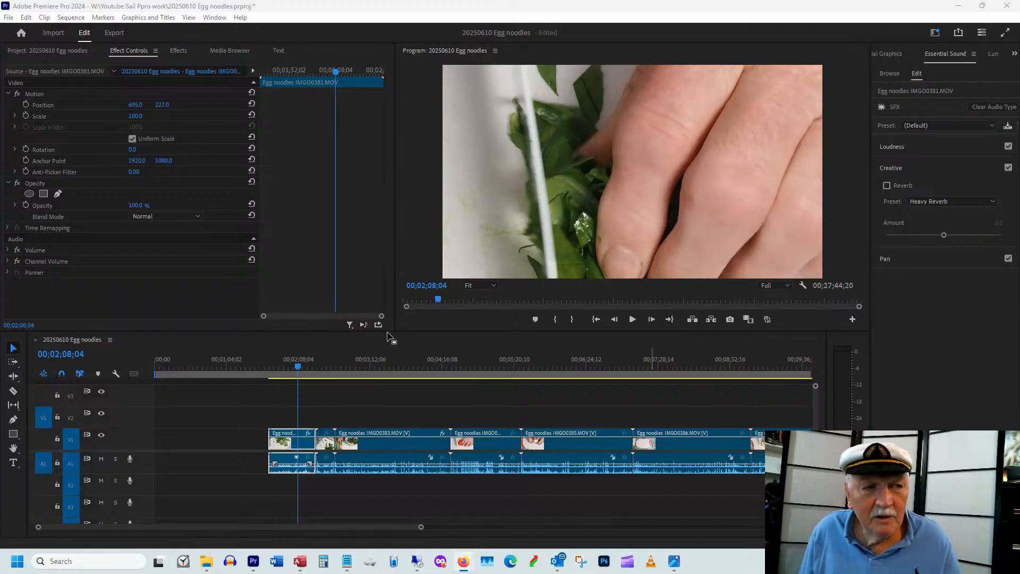
left_click(288, 368)
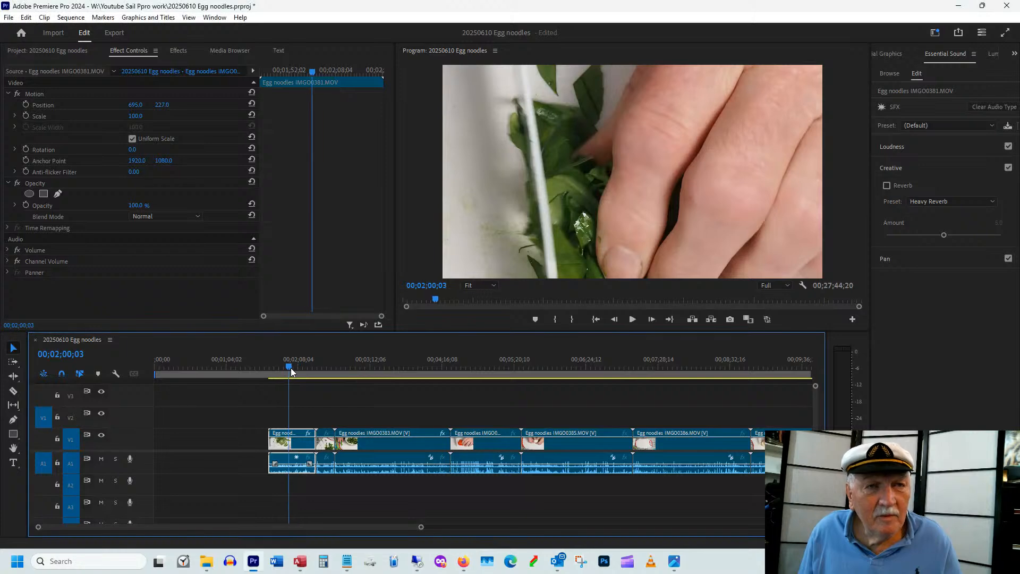
left_click_drag(294, 365, 311, 368)
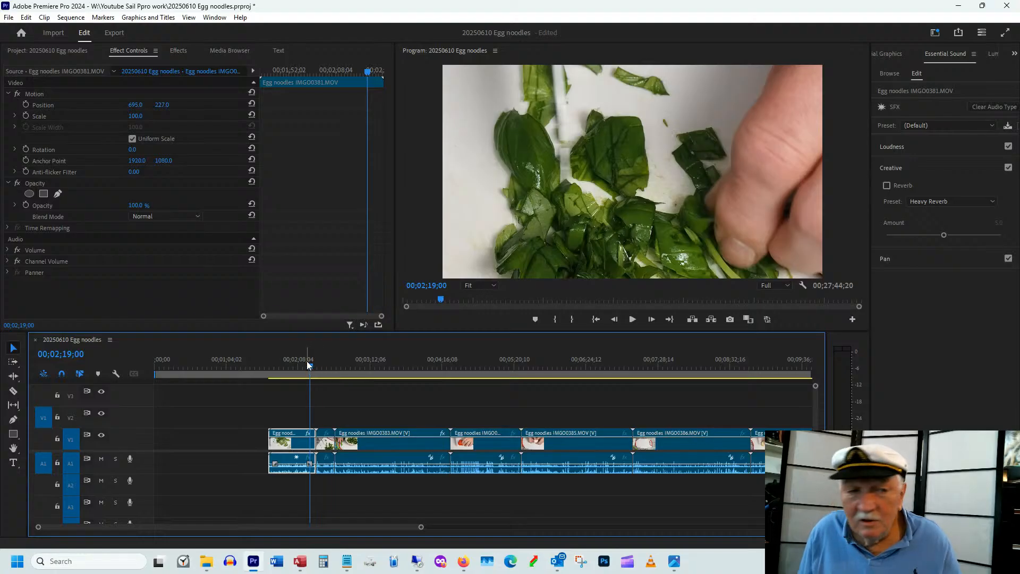
left_click_drag(309, 366, 288, 375)
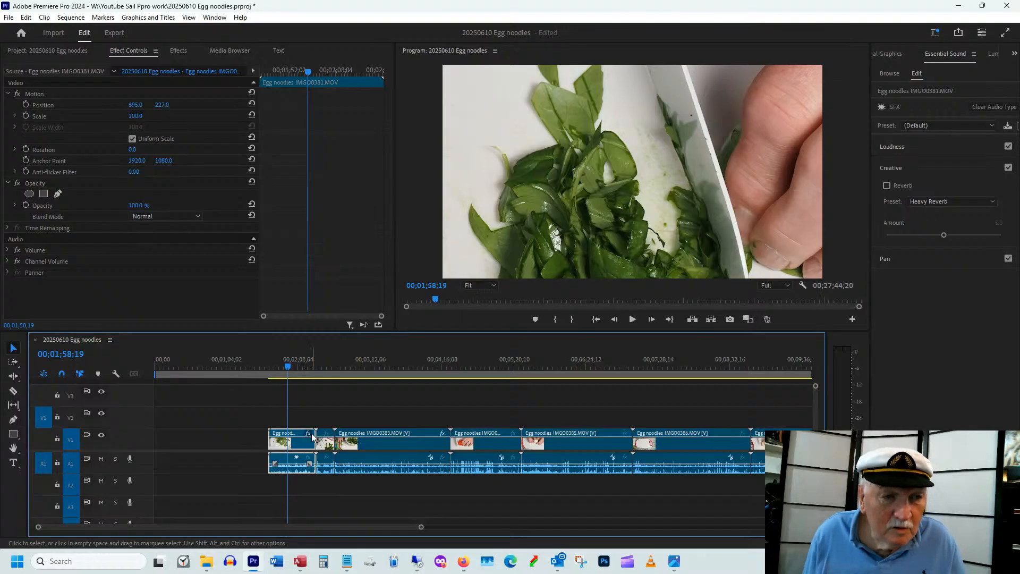
Step: Scale the clip Egg noodles IMGO0382.MOV to 71 and set its position to 793, 724
left_click_drag(288, 375, 327, 368)
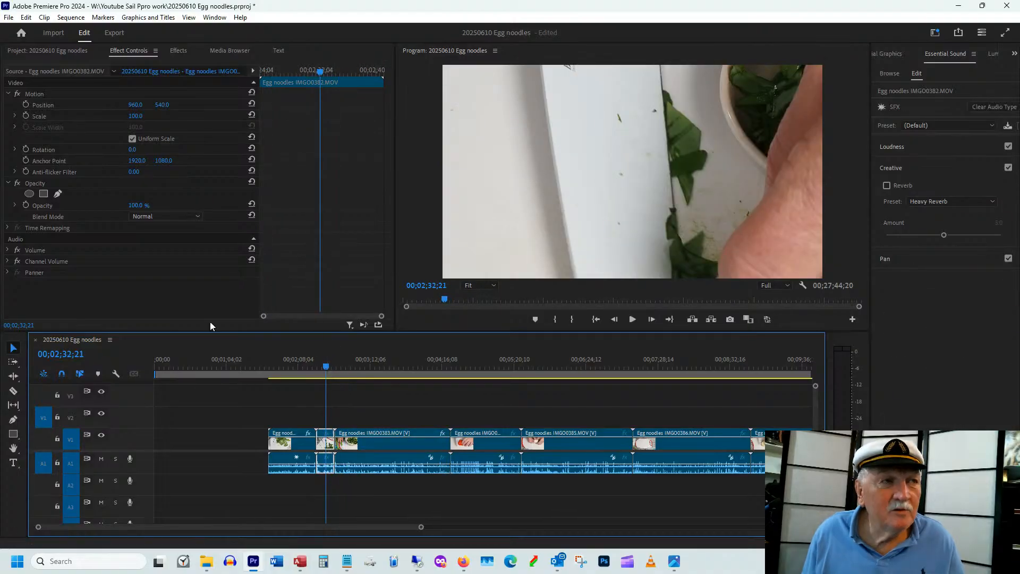
left_click_drag(139, 117, 265, 110)
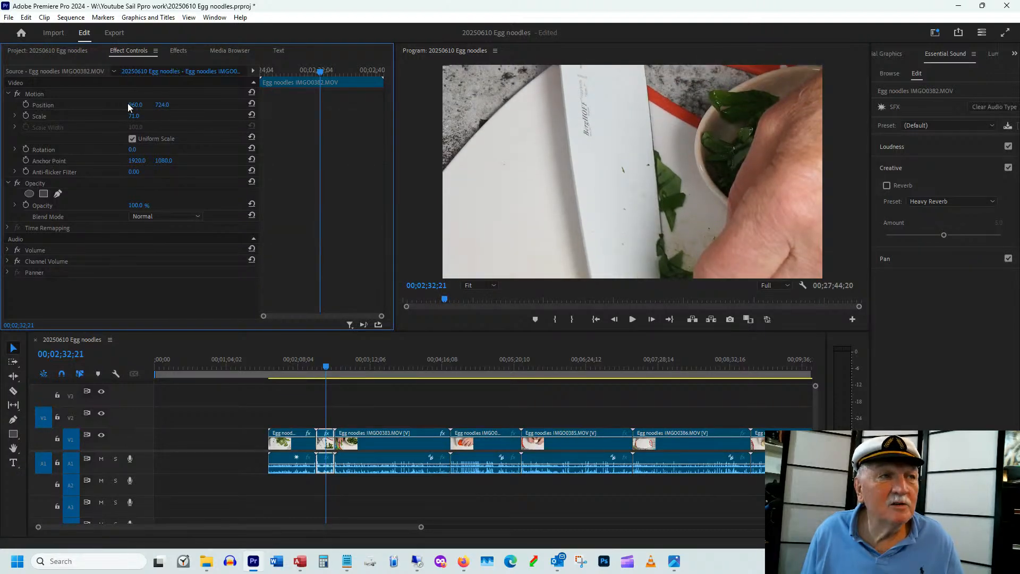
left_click_drag(132, 105, 32, 104)
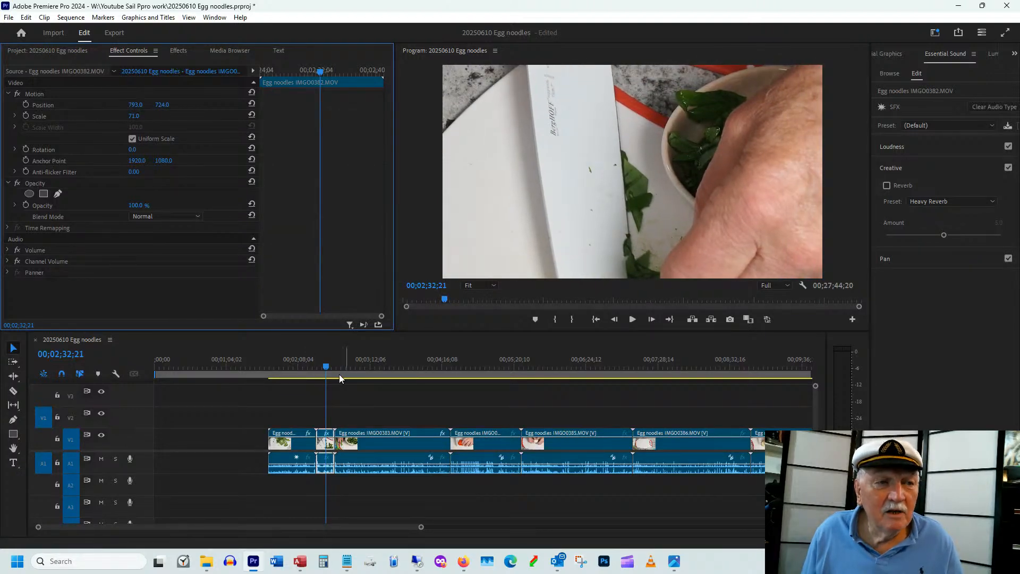
Step: Trim both ends of the clip Egg noodles IMGO0382.MOV so it runs from about 00;02;28 to just past 00;02;33
left_click_drag(320, 363, 325, 369)
key("equal")
key("equal")
key("equal")
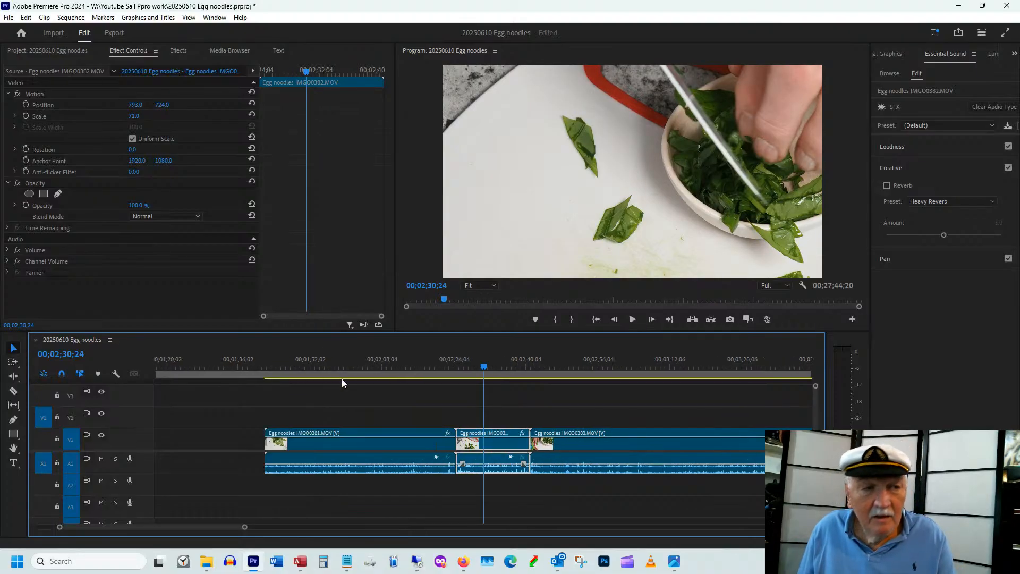
left_click_drag(430, 437, 463, 432)
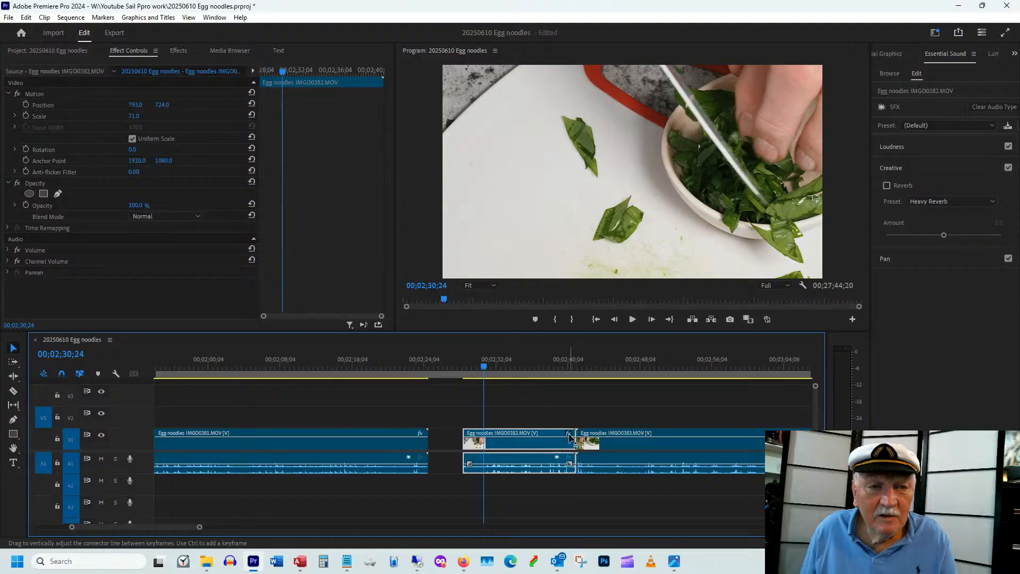
left_click_drag(574, 430, 520, 437)
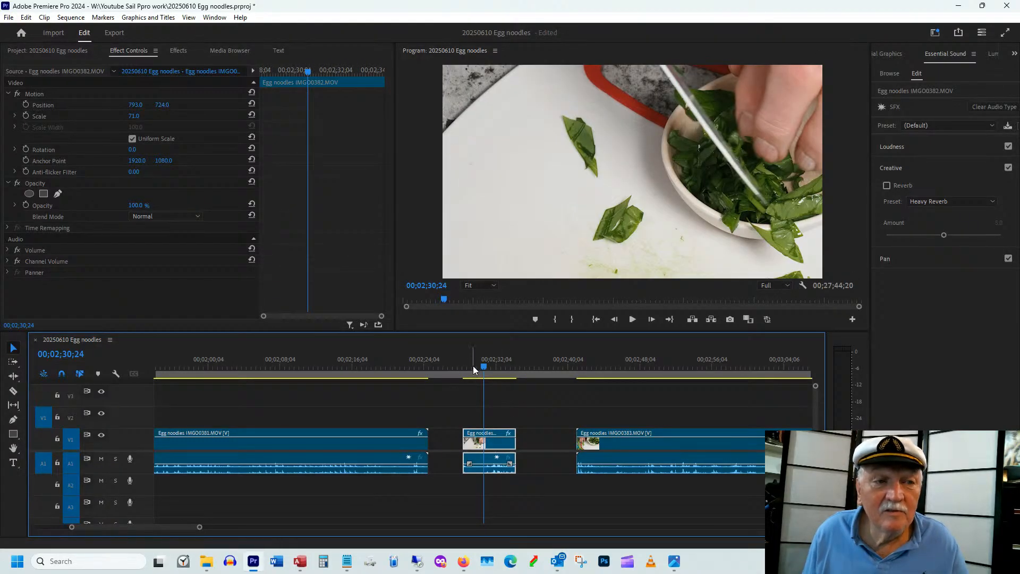
left_click_drag(473, 366, 505, 366)
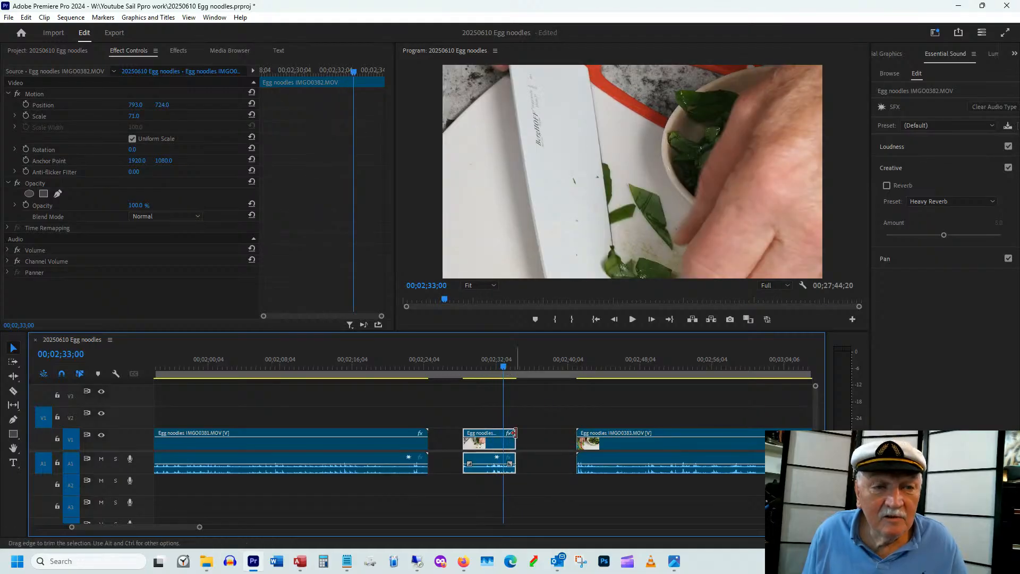
Step: Split the clip Egg noodles IMGO0381.MOV and its audio at 00;01;55;00 with the Razor tool
mouse_move(180, 528)
left_mouse_down()
mouse_move(166, 528)
mouse_move(175, 528)
left_mouse_up()
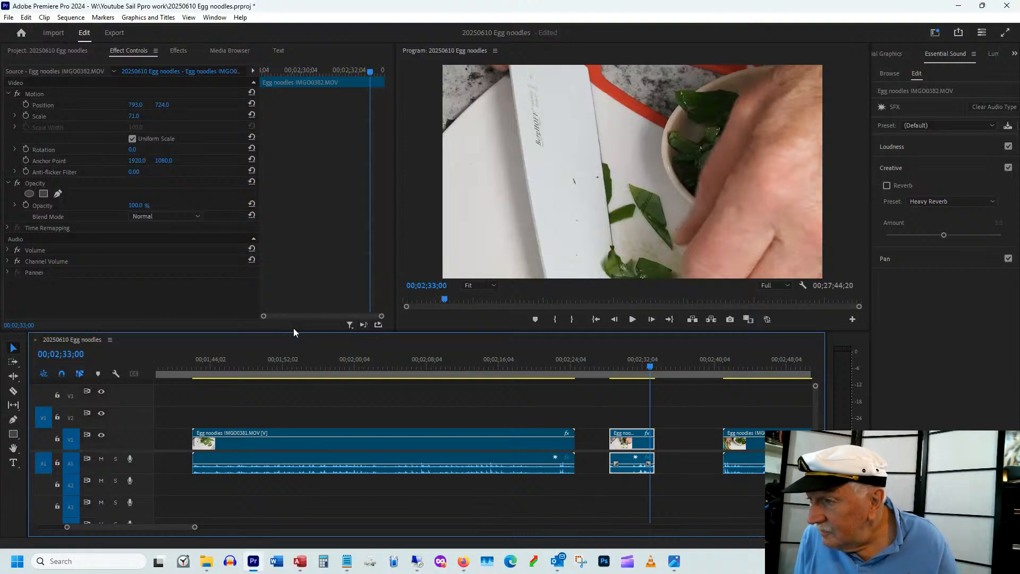
left_click(213, 363)
left_click_drag(212, 364, 309, 385)
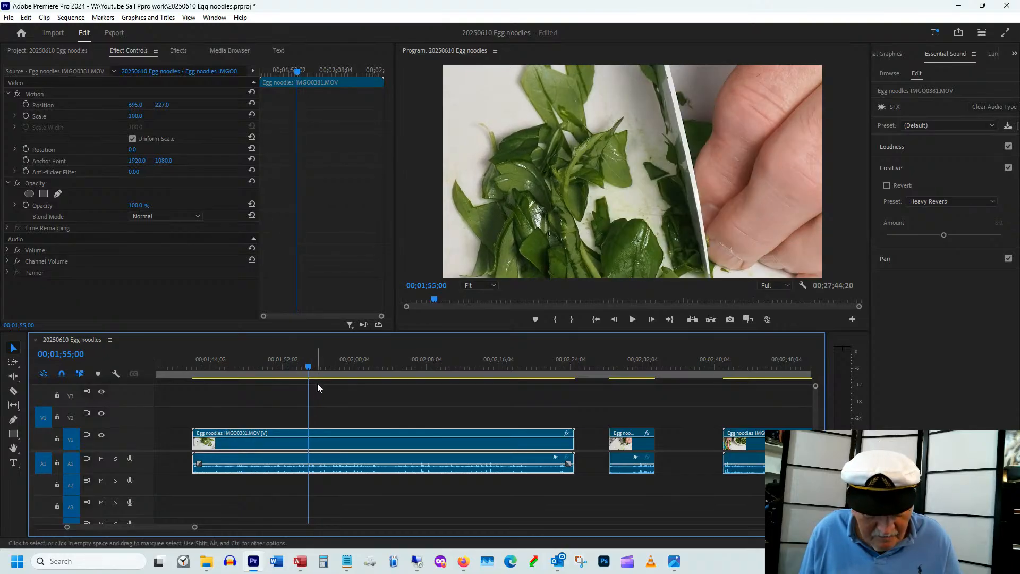
key("c")
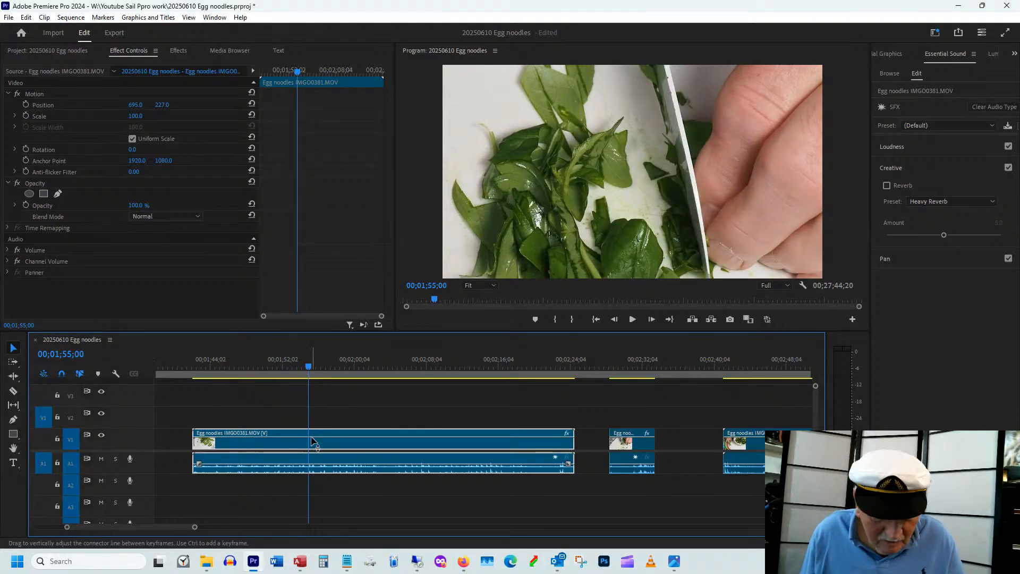
left_click(314, 438)
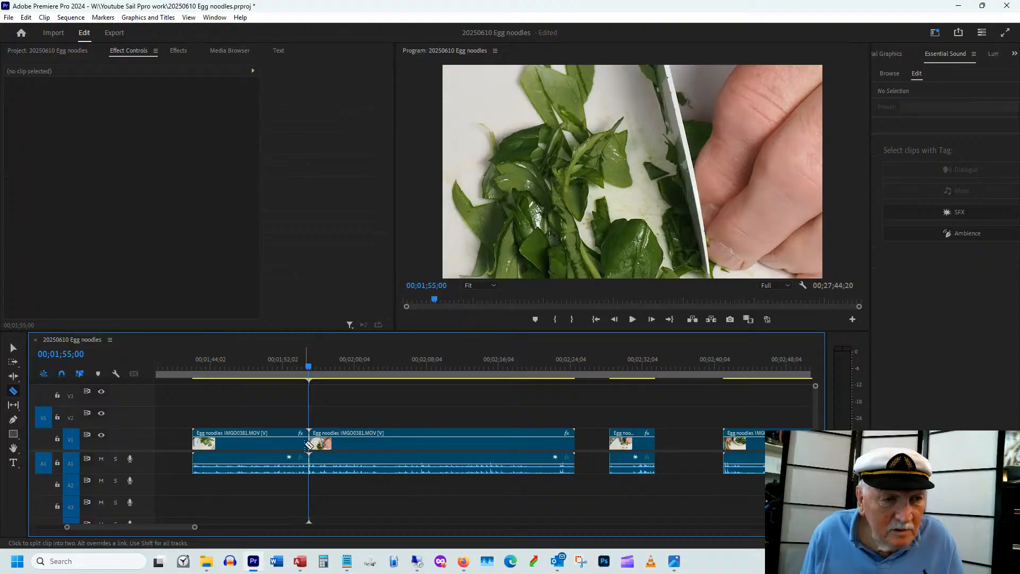
key("v")
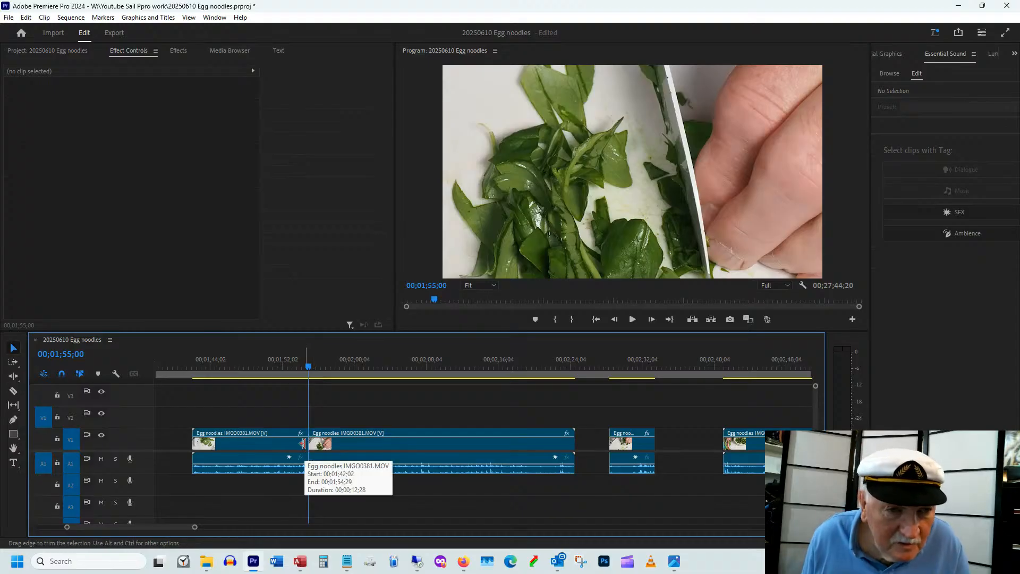
Step: Trim the end of the second part of the clip Egg noodles IMGO0381.MOV back to about 00;02;07
left_click_drag(396, 365, 442, 365)
left_click_drag(315, 430, 347, 449)
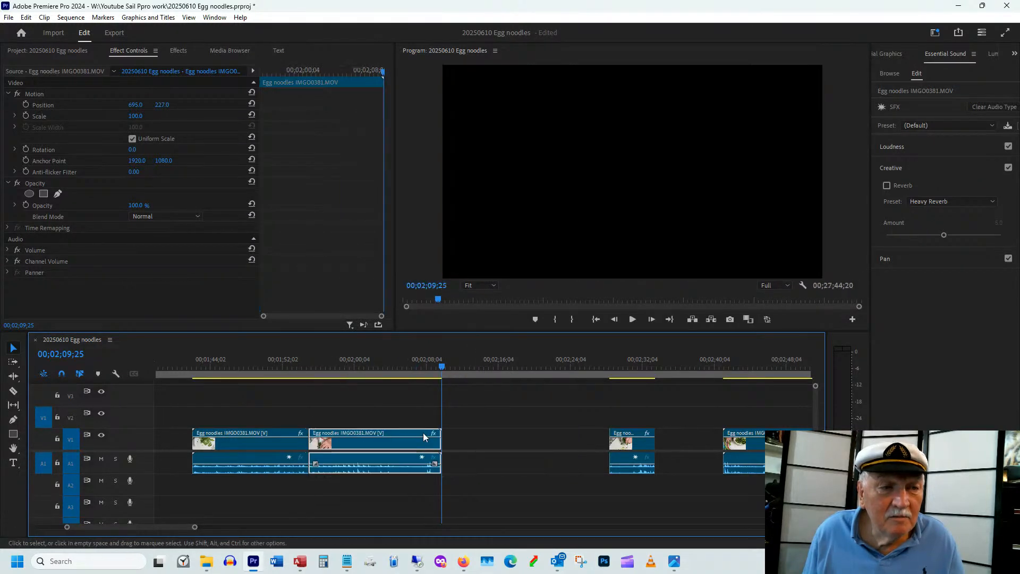
left_click_drag(438, 432, 416, 433)
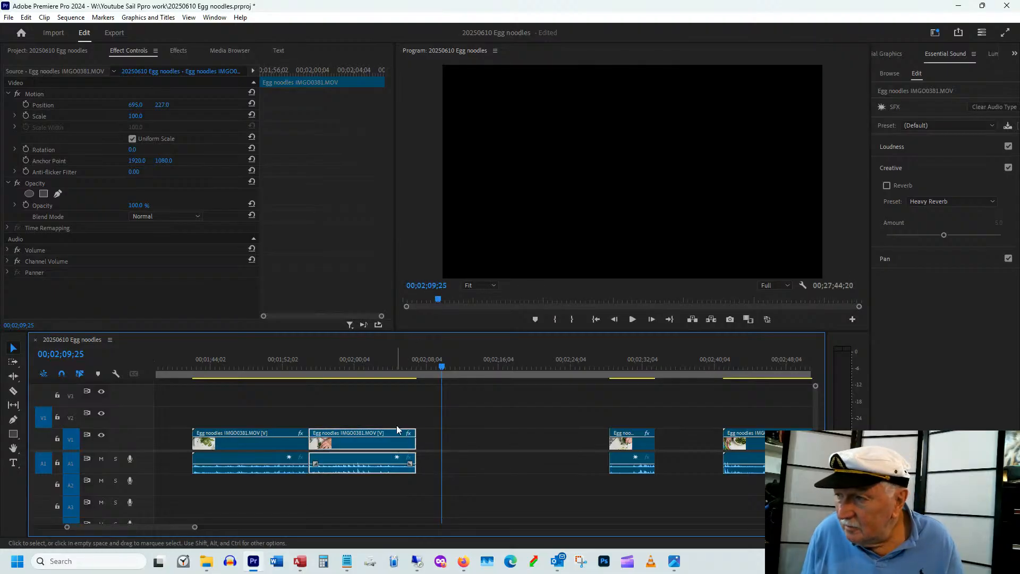
Step: Reframe the second part of the clip Egg noodles IMGO0381.MOV with position 1007, 47 and scale 99, comparing it with the first part
mouse_move(331, 363)
left_mouse_down()
mouse_move(288, 371)
mouse_move(326, 371)
left_mouse_up()
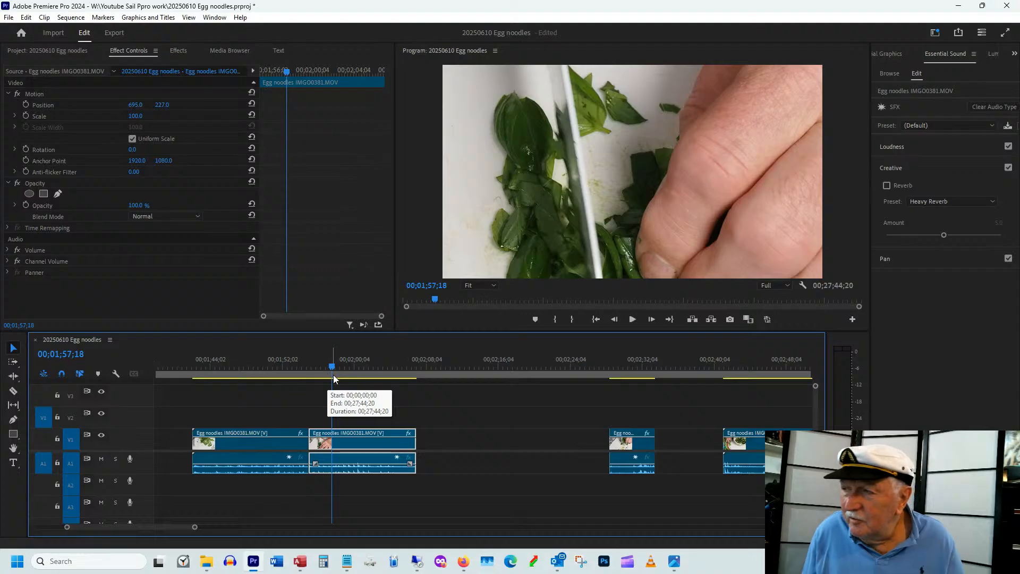
left_click(291, 361)
left_click_drag(293, 362, 299, 362)
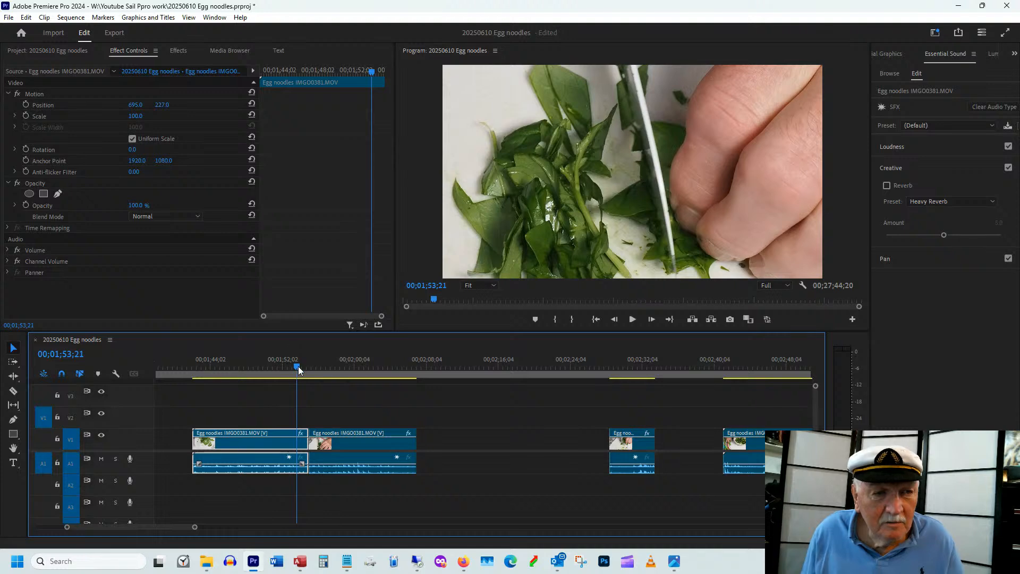
left_click_drag(298, 366, 384, 367)
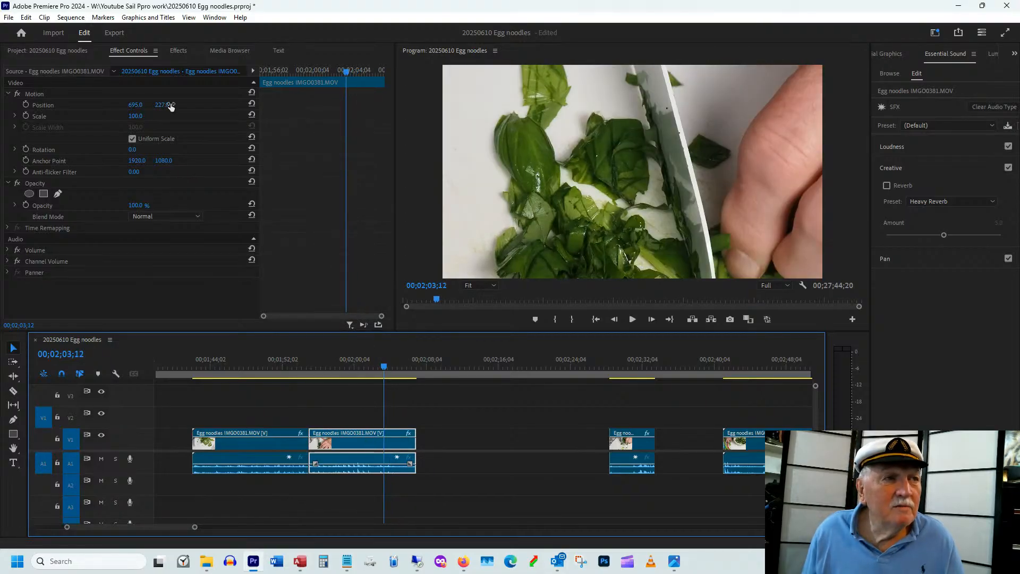
left_click_drag(165, 109, 69, 110)
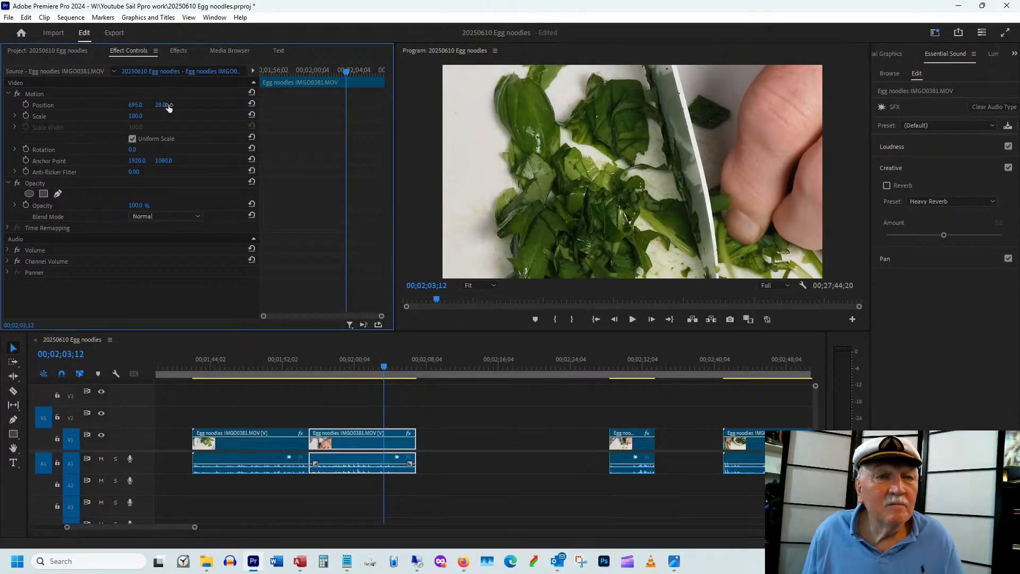
mouse_move(141, 115)
left_mouse_down()
mouse_move(130, 115)
mouse_move(142, 118)
left_mouse_up()
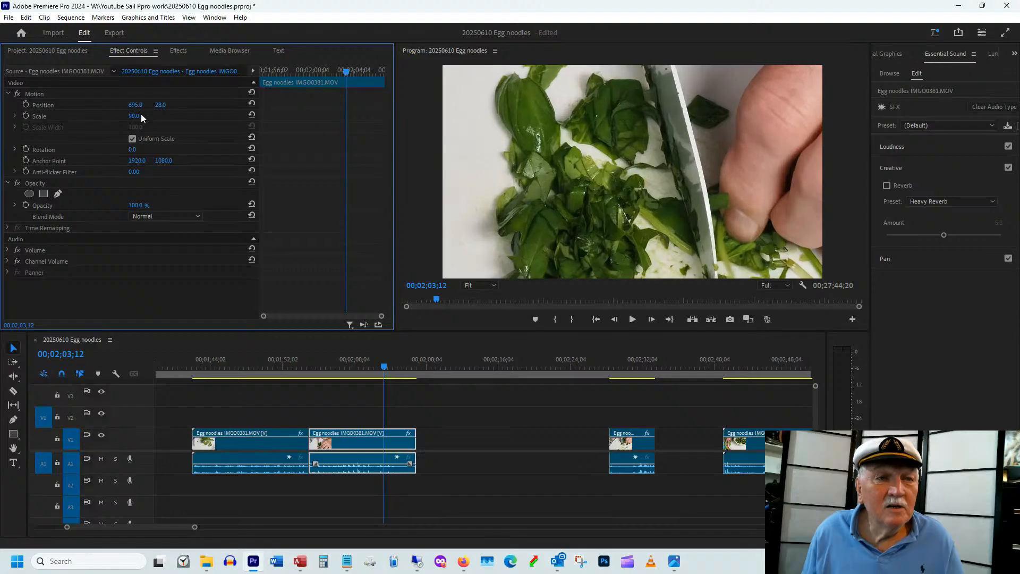
left_click_drag(276, 366, 324, 368)
left_click_drag(135, 105, 304, 107)
left_click_drag(160, 105, 197, 122)
left_click_drag(308, 362, 326, 366)
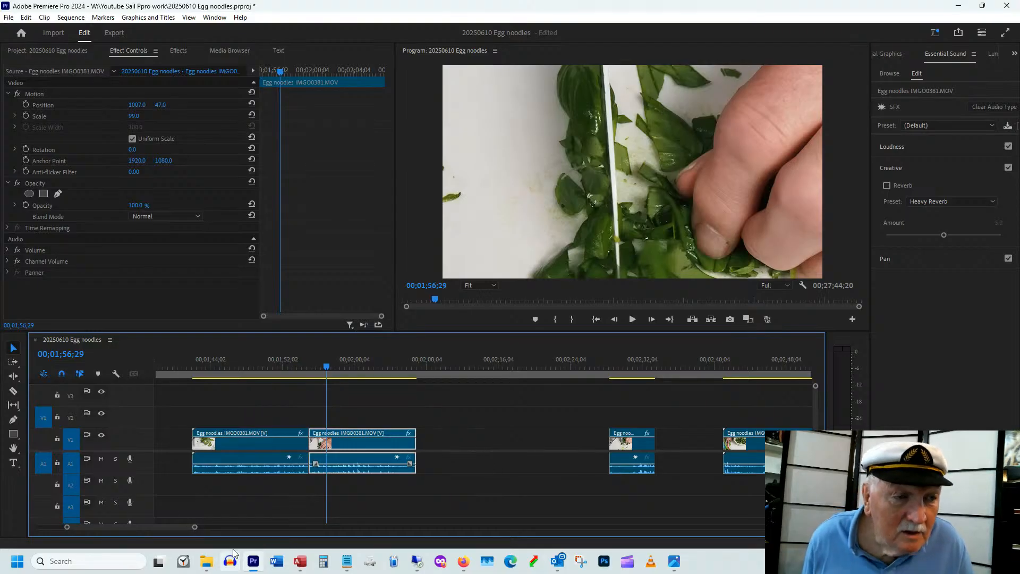
Step: Ripple delete the empty gap before the first Egg noodles IMGO0381.MOV clip so that it starts at 00;00;00;00
left_click_drag(180, 524, 159, 528)
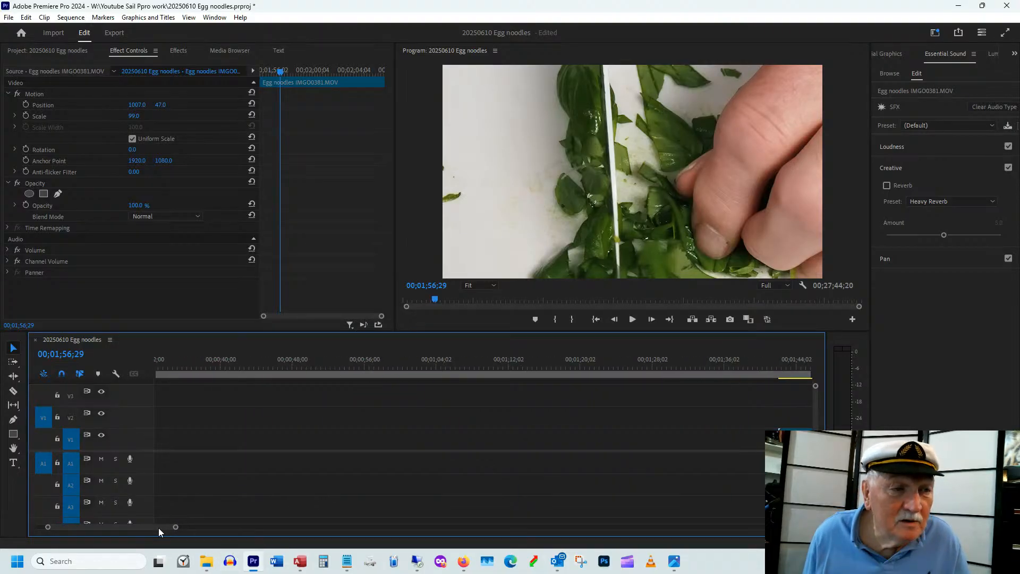
left_click(215, 438)
right_click(215, 438)
left_click(240, 443)
key("Home")
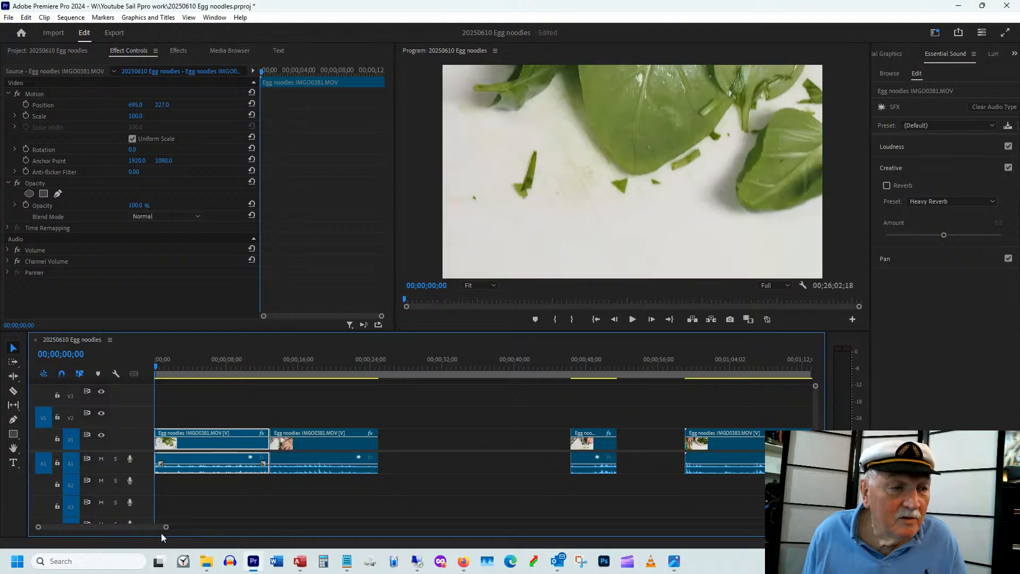
left_click_drag(194, 372, 262, 365)
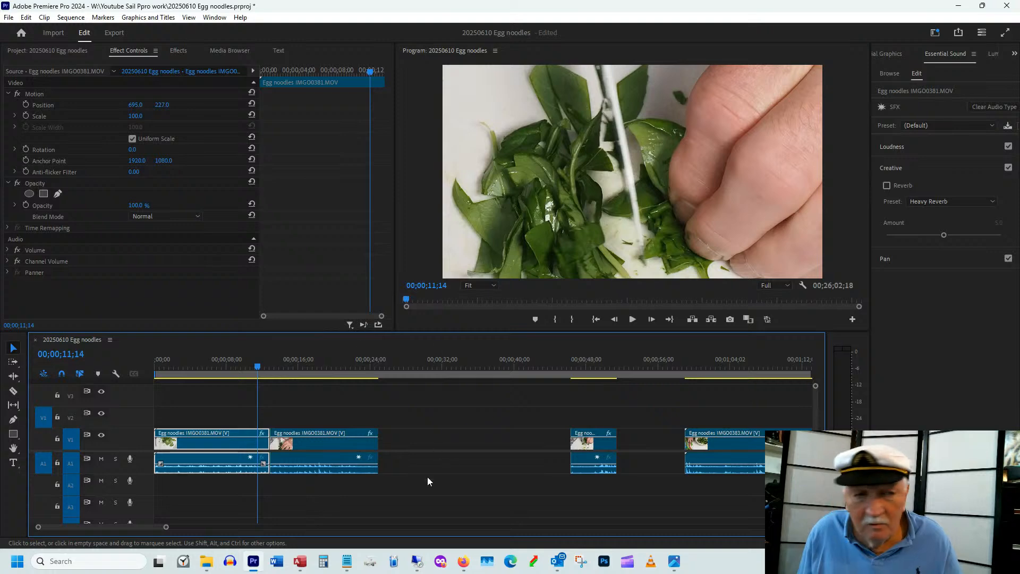
Step: Ripple delete the gap between the second part of Egg noodles IMGO0381.MOV and the clip Egg noodles IMGO0382.MOV
left_click(583, 359)
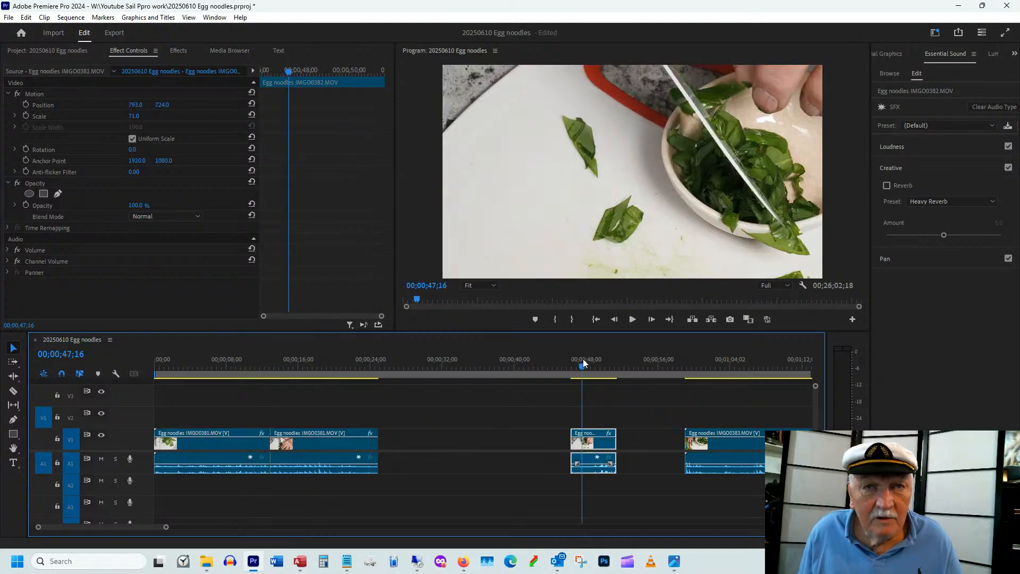
right_click(457, 443)
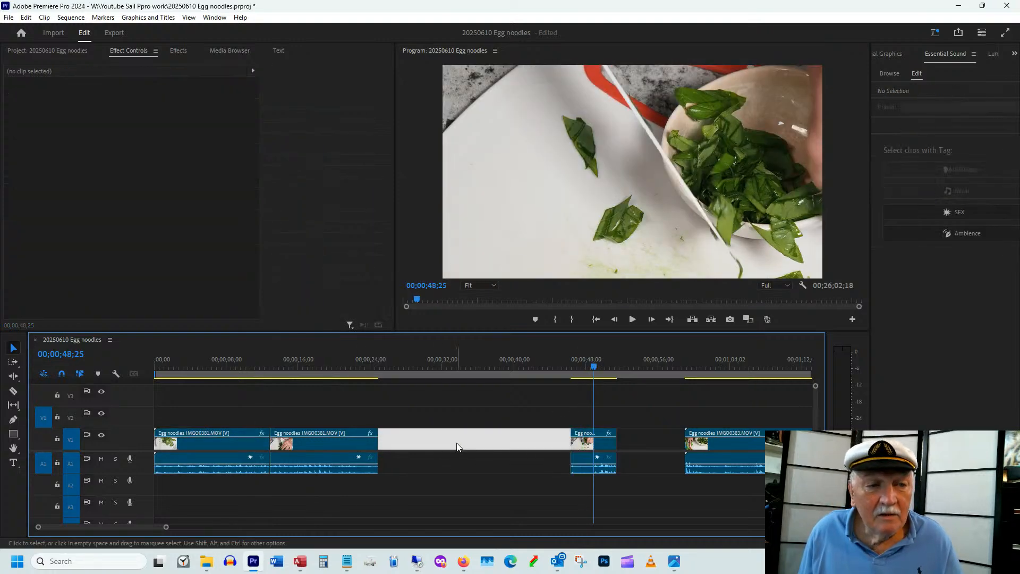
left_click(495, 451)
Step: Trim the start of the clip Egg noodles IMGO0383.MOV to 00;00;42;29, where the spinach lies on the board
left_click_drag(365, 365, 511, 371)
left_click_drag(126, 526, 134, 526)
key("minus")
key("minus")
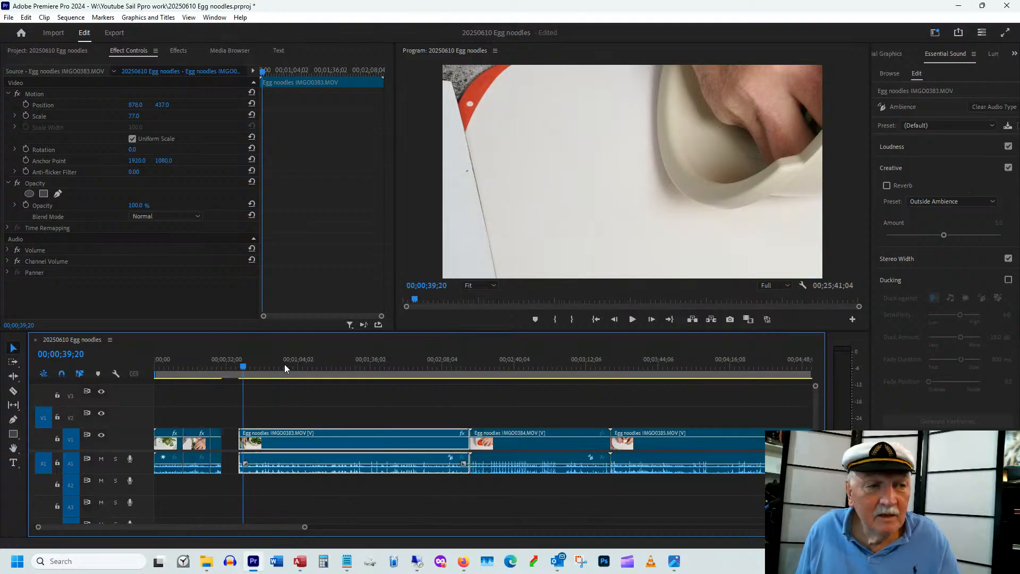
left_click_drag(260, 364, 292, 373)
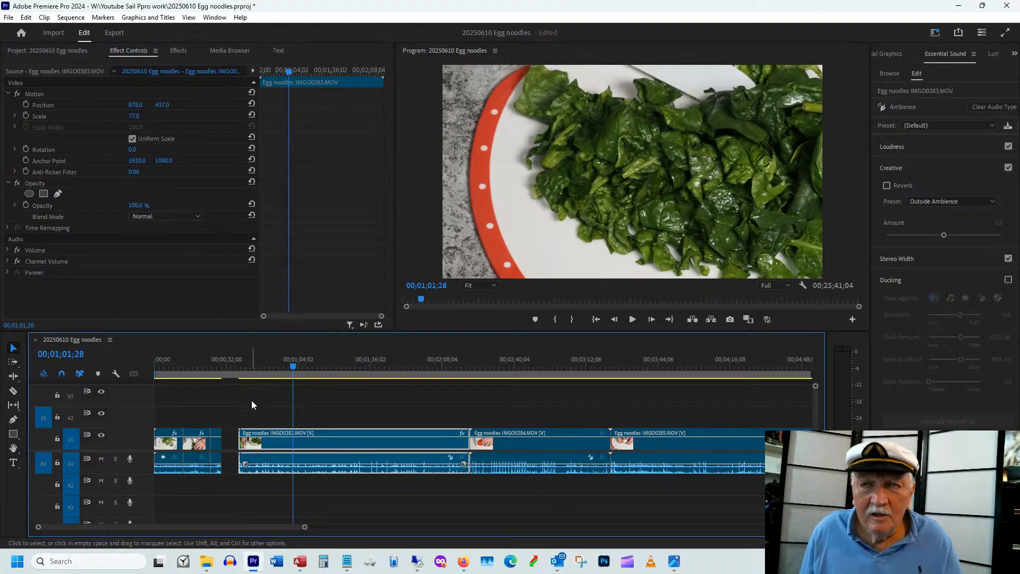
left_click_drag(247, 363, 252, 368)
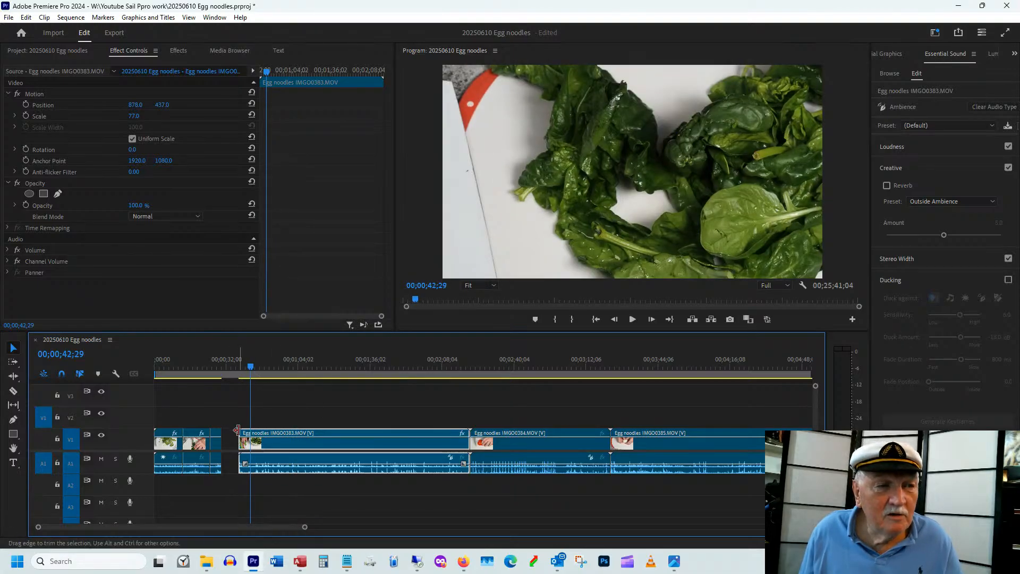
left_click_drag(244, 433, 250, 432)
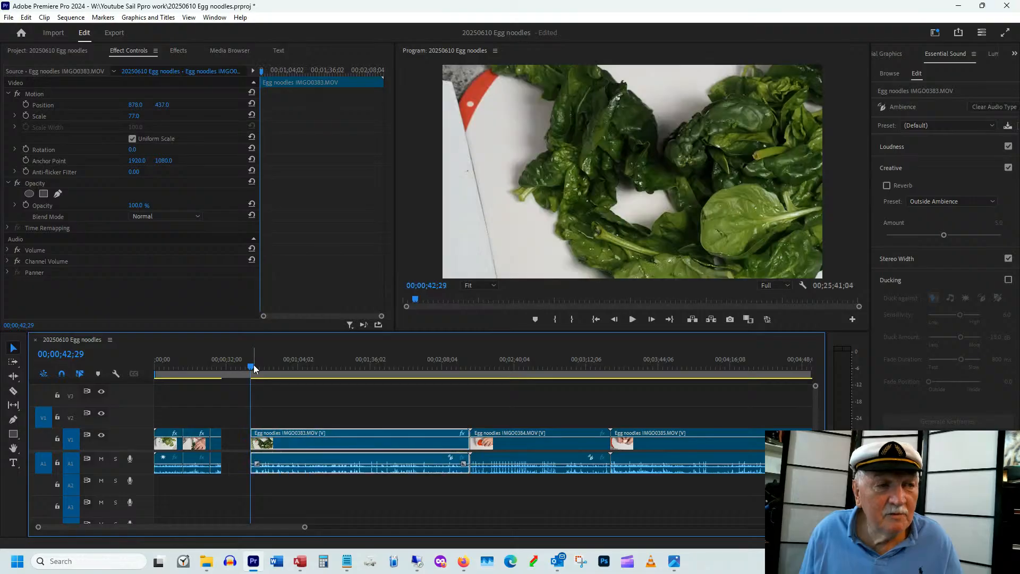
Step: Split the clip Egg noodles IMGO0383.MOV at 00;01;06;13 with the Razor tool
left_click_drag(255, 364, 305, 409)
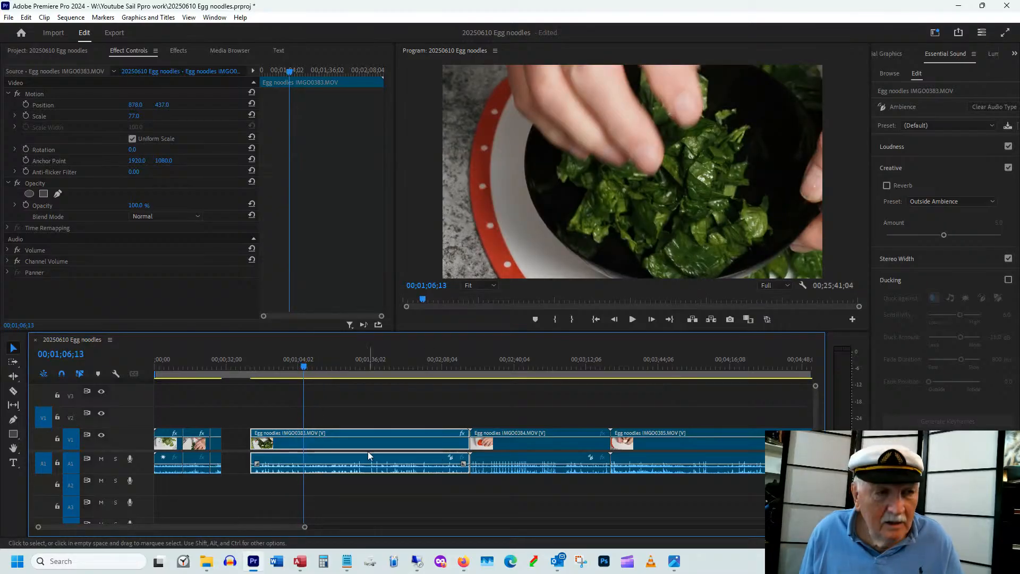
key("c")
left_click(304, 444)
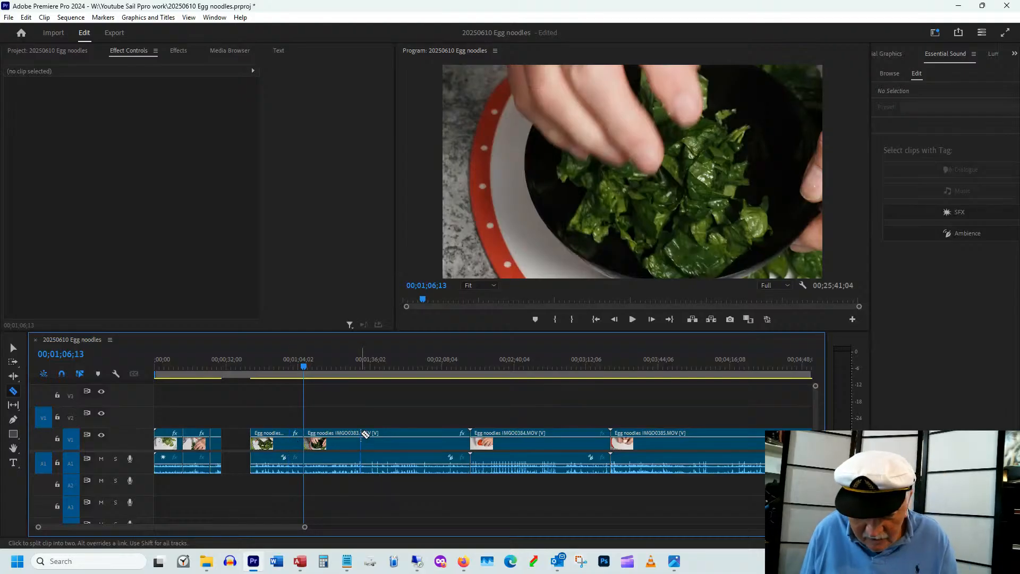
Step: Delete the second part of Egg noodles IMGO0383.MOV and close the gap in front of its remaining part
key("v")
left_click_drag(329, 358, 438, 357)
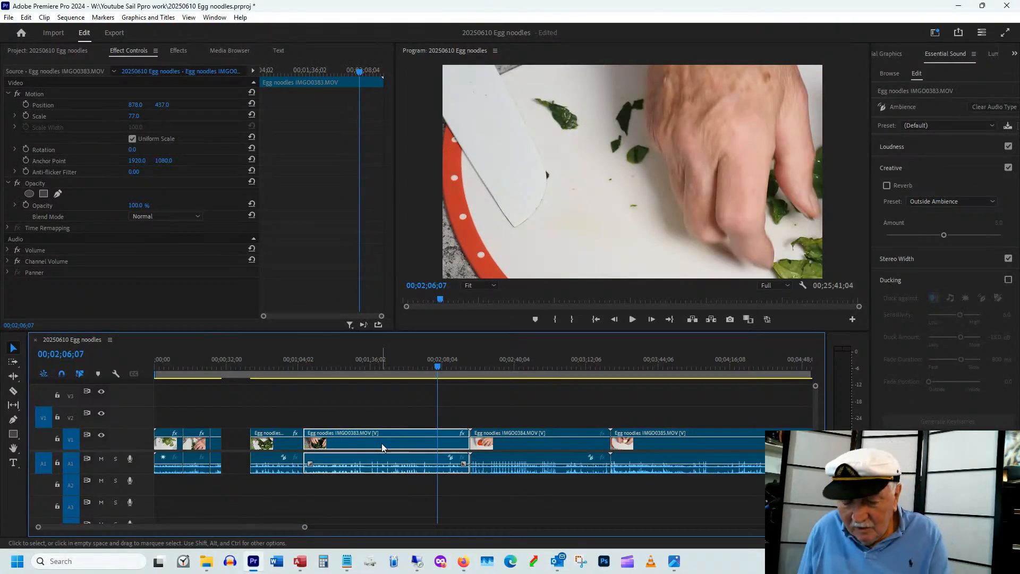
key("Delete")
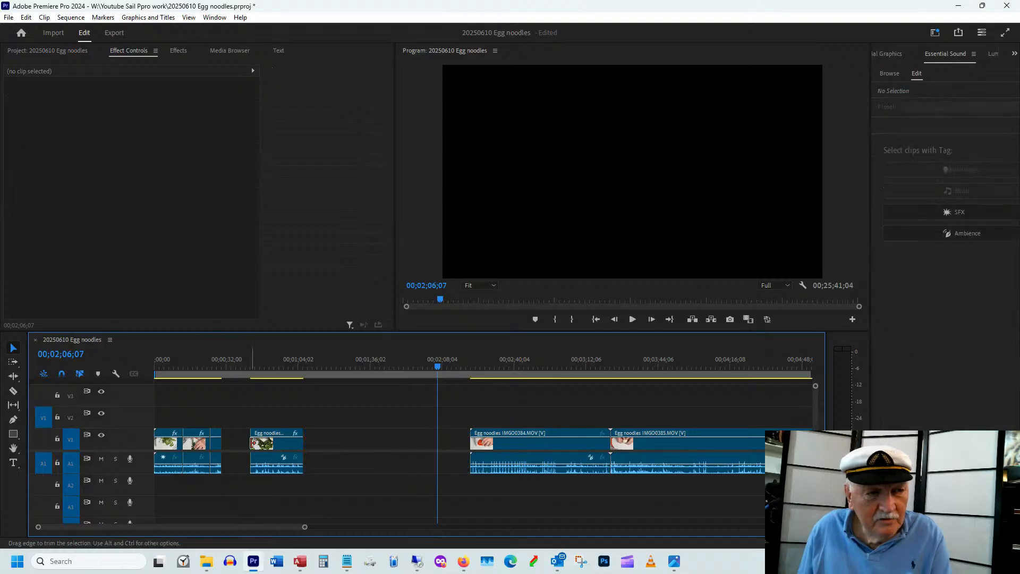
left_click(238, 445)
left_click(272, 446)
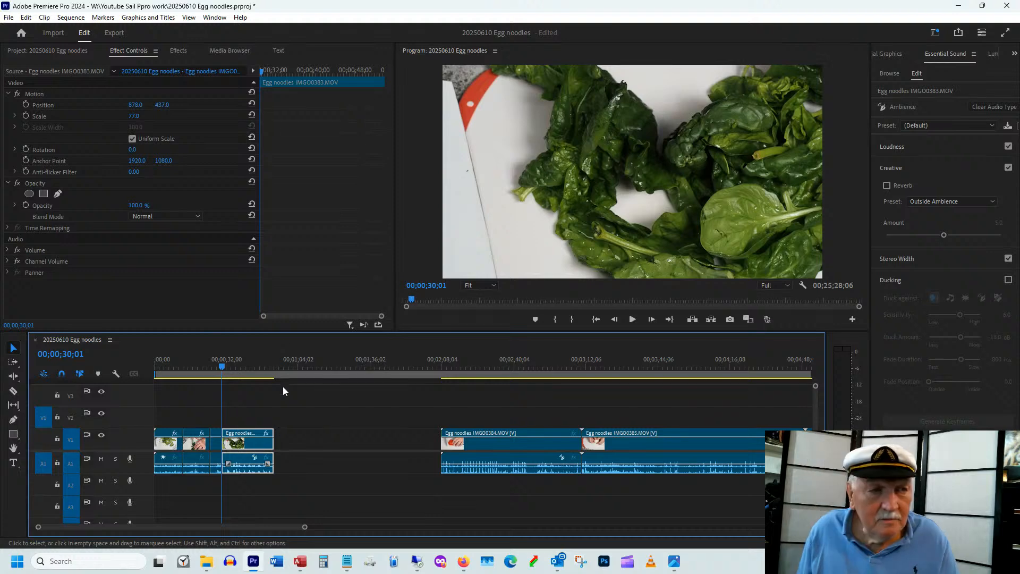
Step: Split the clip Egg noodles IMGO0384.MOV at 00;02;34;18 and move its first part, trimmed slightly at the start, to about 00;01;34
mouse_move(445, 363)
left_mouse_down()
mouse_move(557, 356)
mouse_move(458, 371)
left_mouse_up()
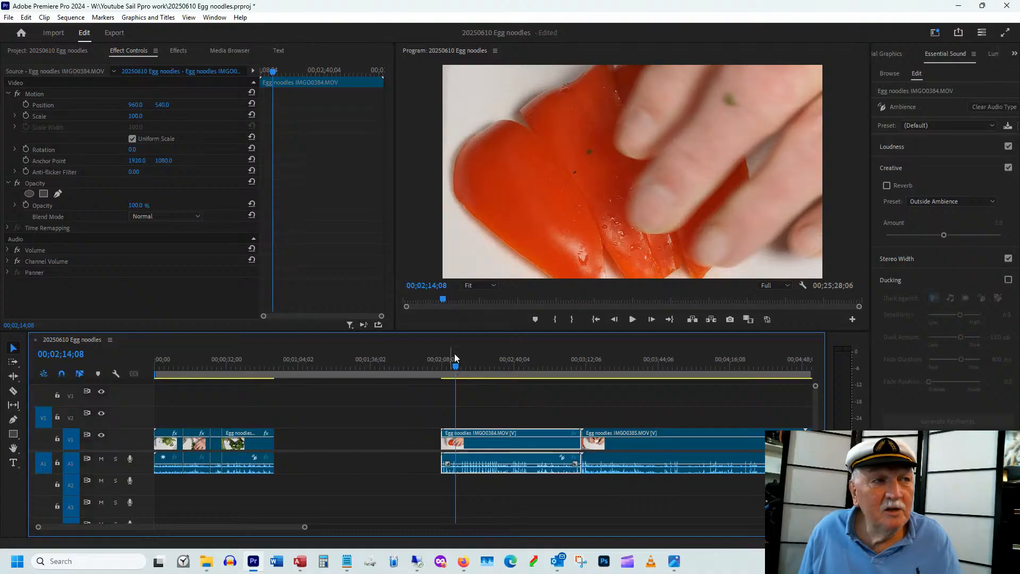
left_click(458, 371)
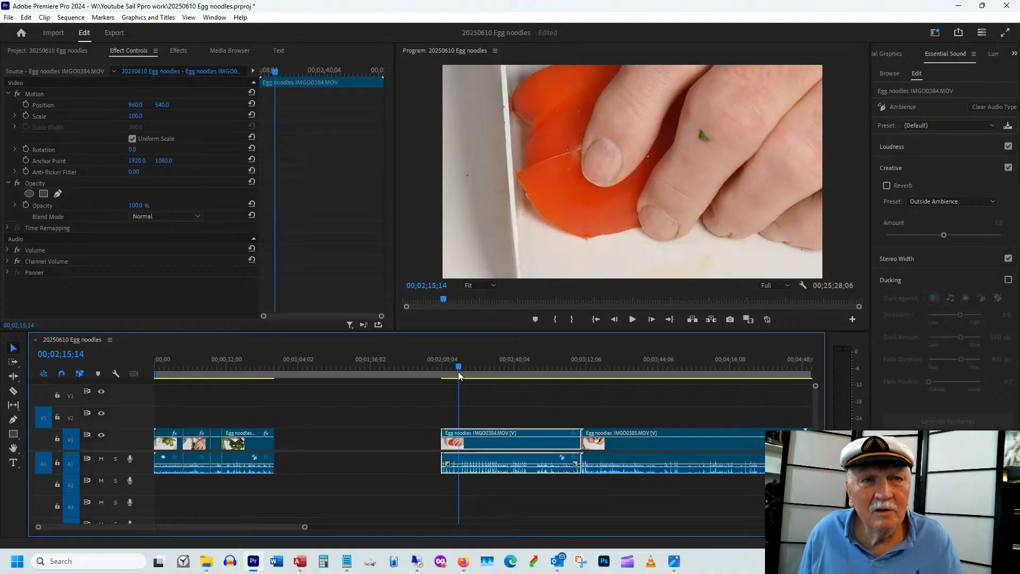
left_click(467, 371)
left_click_drag(468, 373, 502, 381)
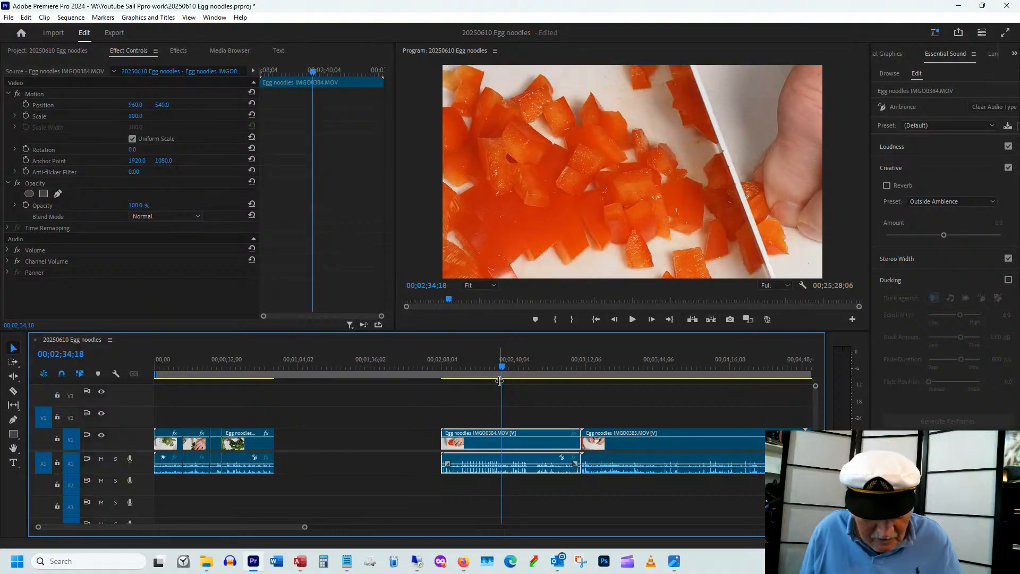
key("c")
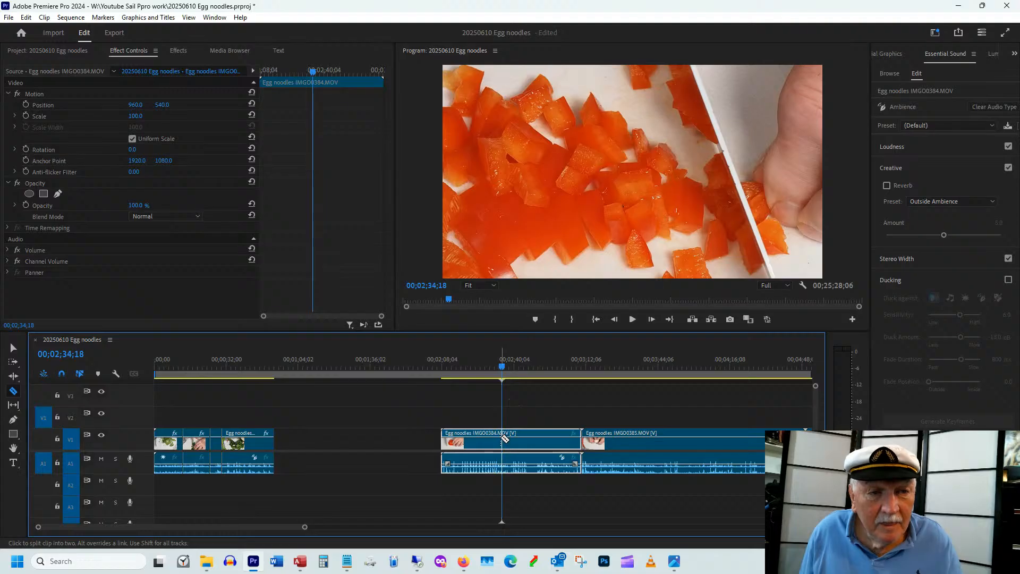
left_click(503, 441)
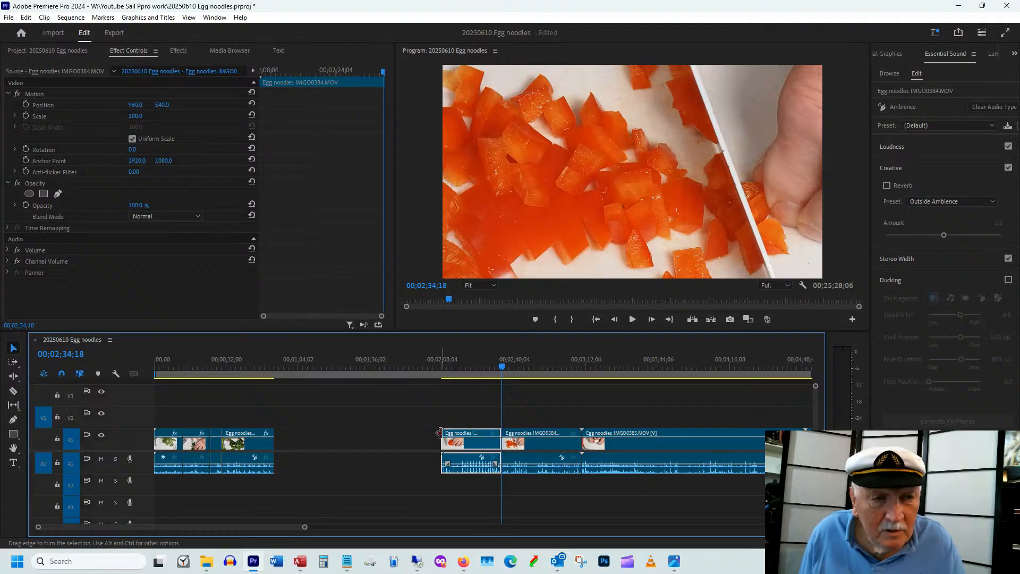
left_click_drag(444, 431, 388, 441)
left_click(383, 365)
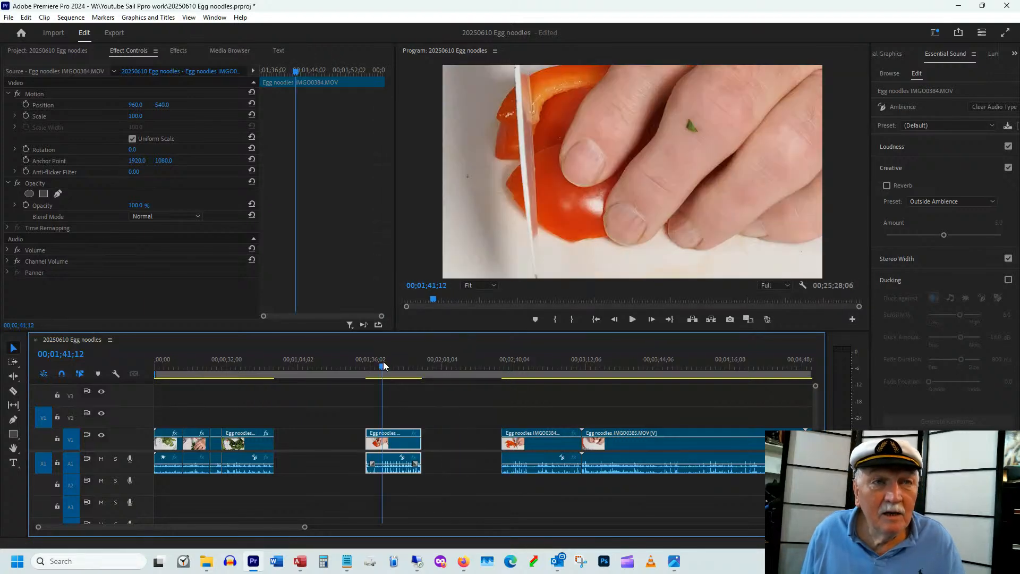
Step: Speed up the first part of the clip Egg noodles IMGO0384.MOV with Speed/Duration
right_click(391, 446)
left_click(433, 316)
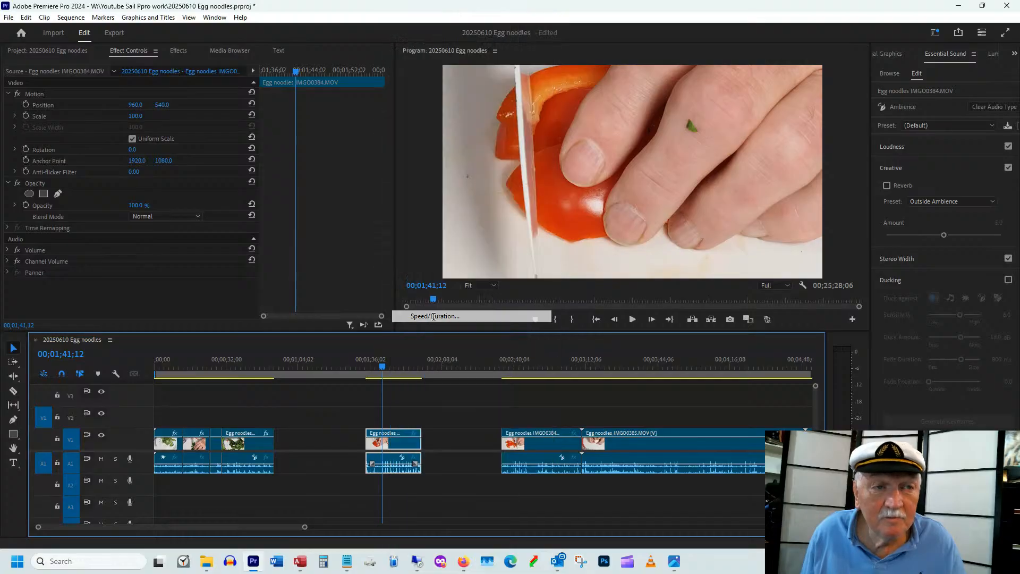
type("1")
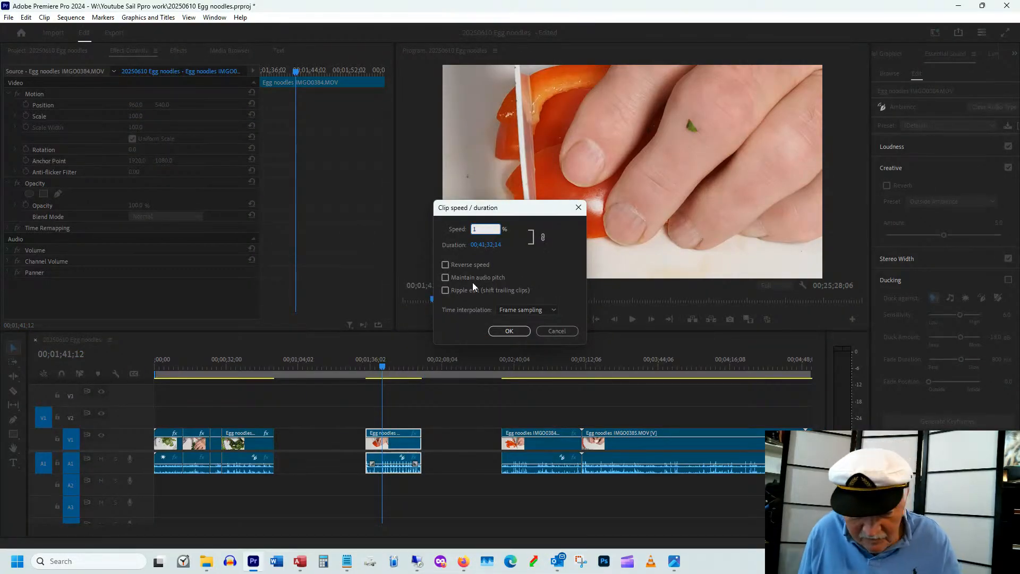
type("0")
key("Return")
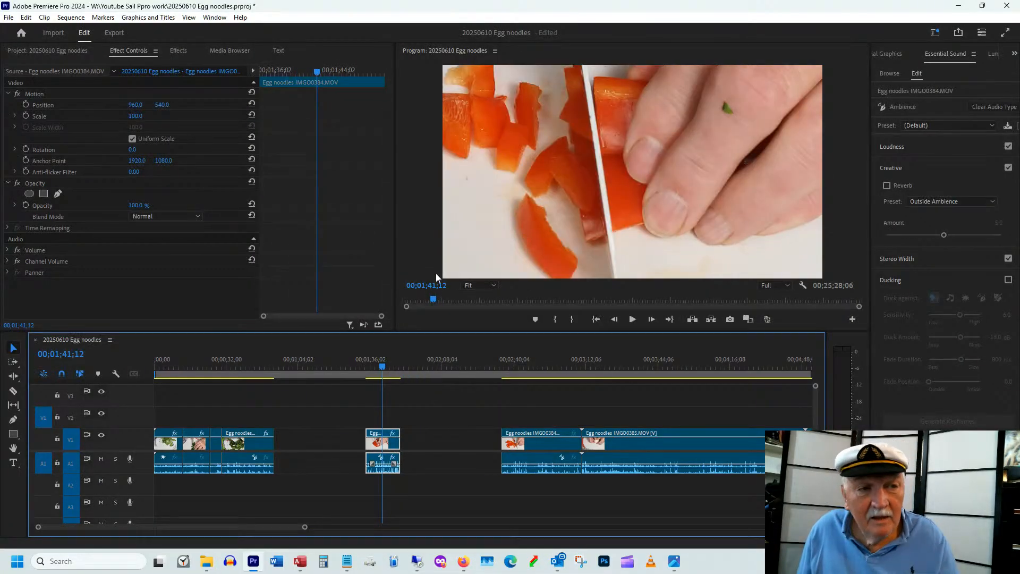
Step: Play the sped-up part of Egg noodles IMGO0384.MOV and set its position to 1151, 302
left_click(374, 365)
key("space")
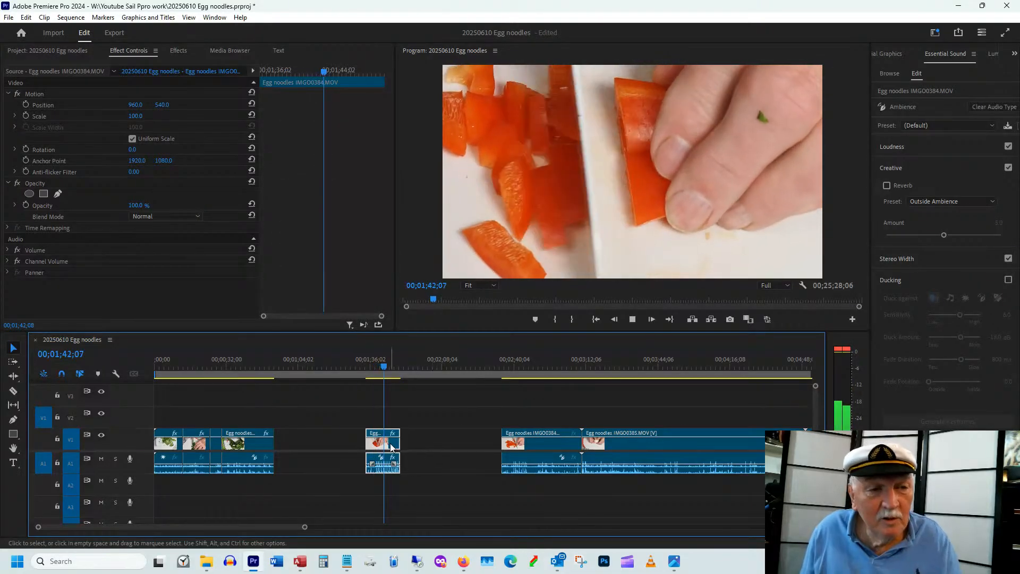
key("space")
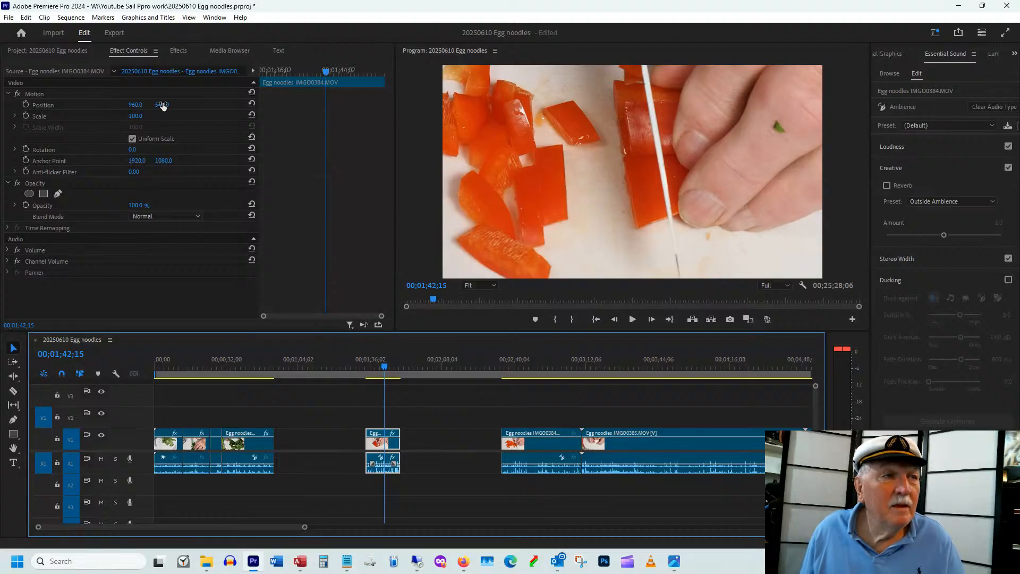
left_click_drag(162, 105, 141, 107)
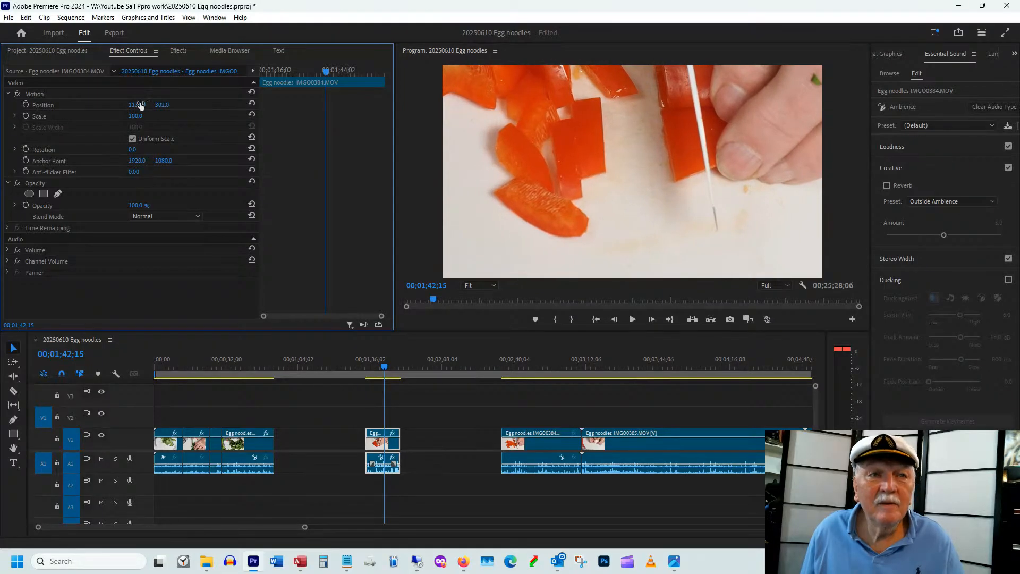
left_click_drag(370, 367, 393, 372)
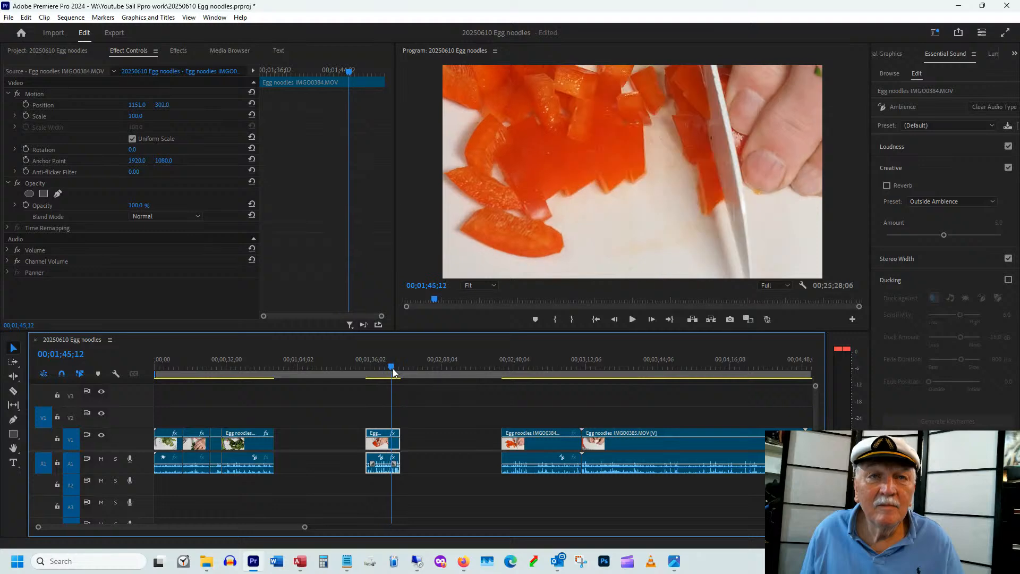
Step: Set the horizontal position of the sped-up part of Egg noodles IMGO0384.MOV to 1228 and check the framing through the part
mouse_move(135, 106)
left_mouse_down()
mouse_move(174, 111)
mouse_move(140, 102)
left_mouse_up()
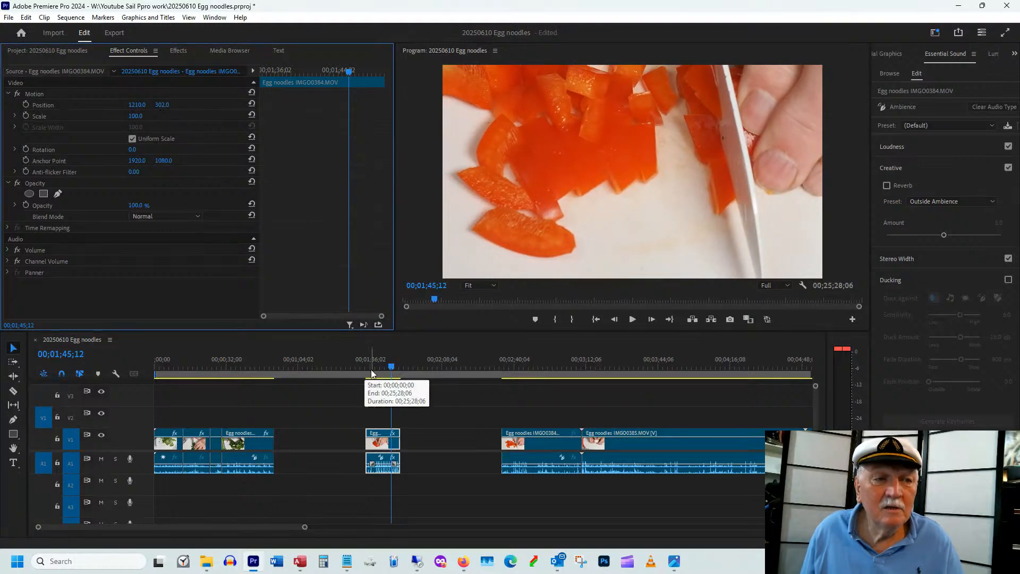
left_click_drag(381, 367, 381, 367)
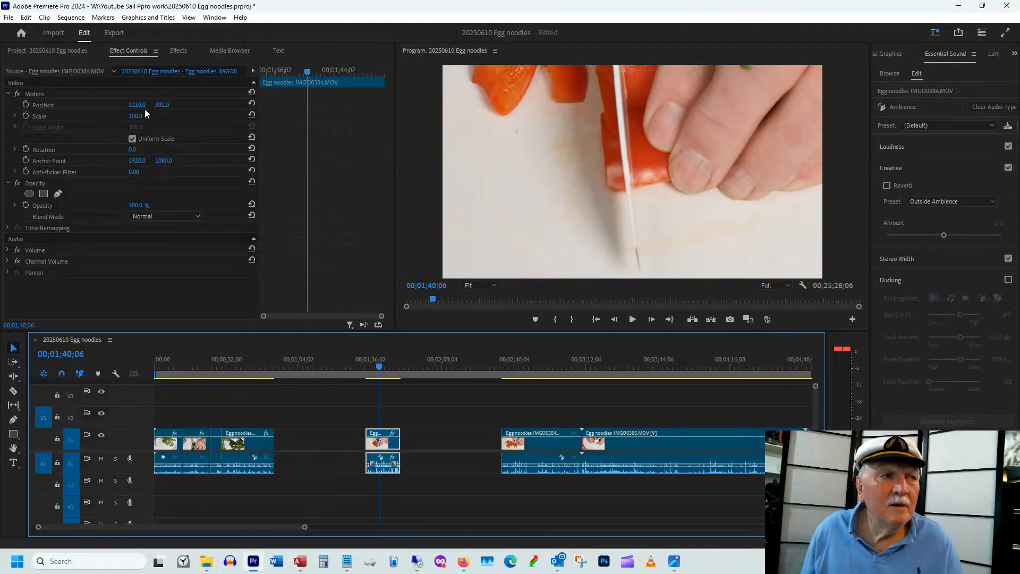
left_click_drag(139, 109, 141, 106)
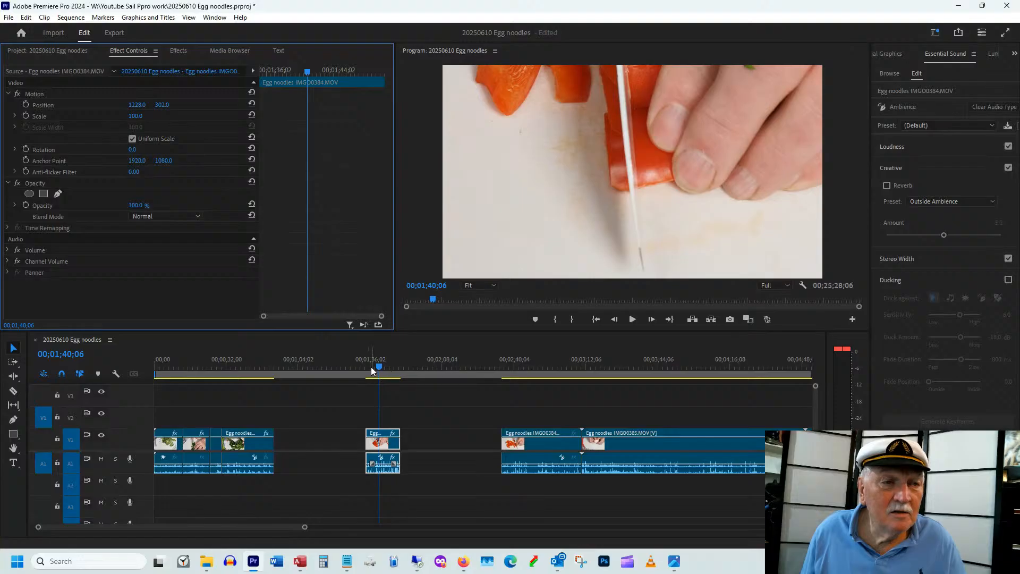
left_click_drag(370, 367, 400, 367)
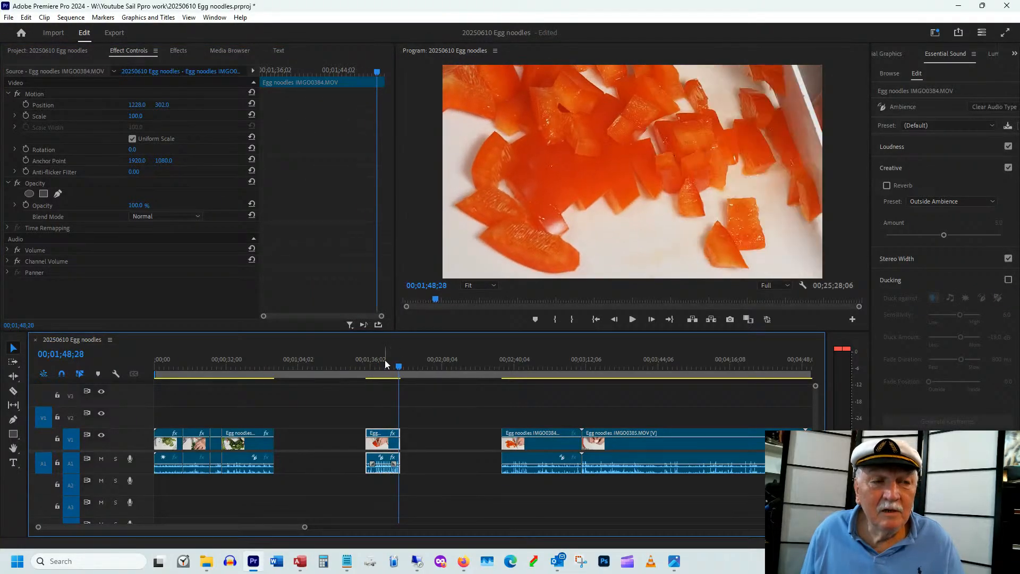
Step: Trim the second part of Egg noodles IMGO0384.MOV to about 5 seconds and place it directly behind the sped-up part
left_click_drag(510, 368, 556, 365)
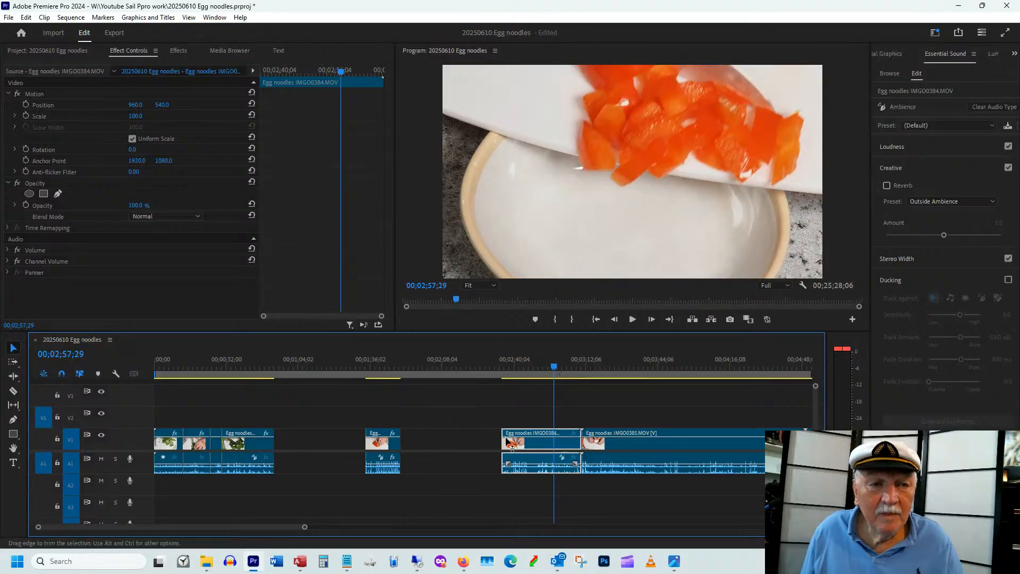
left_click_drag(504, 429, 410, 440)
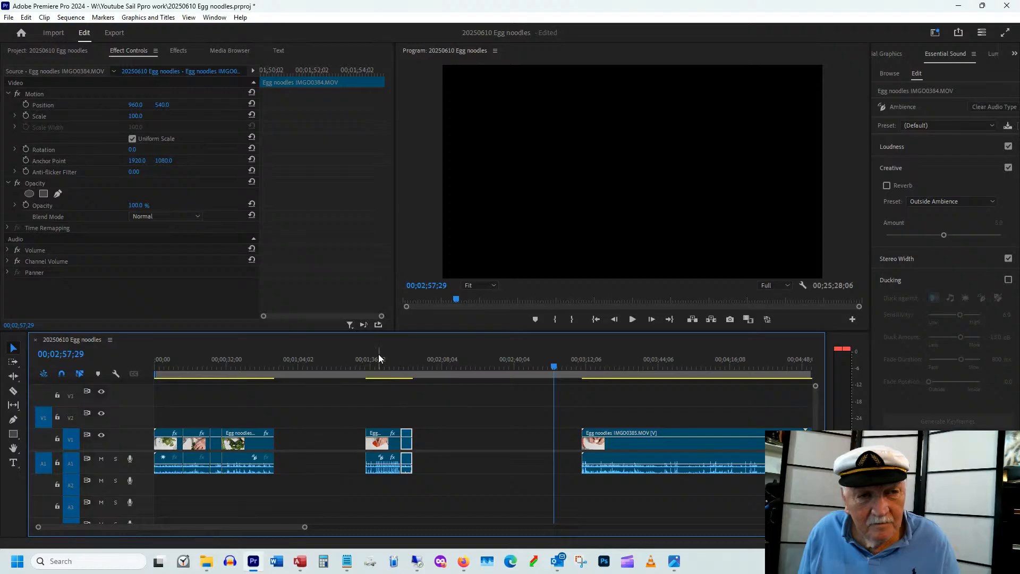
left_click_drag(379, 359, 407, 359)
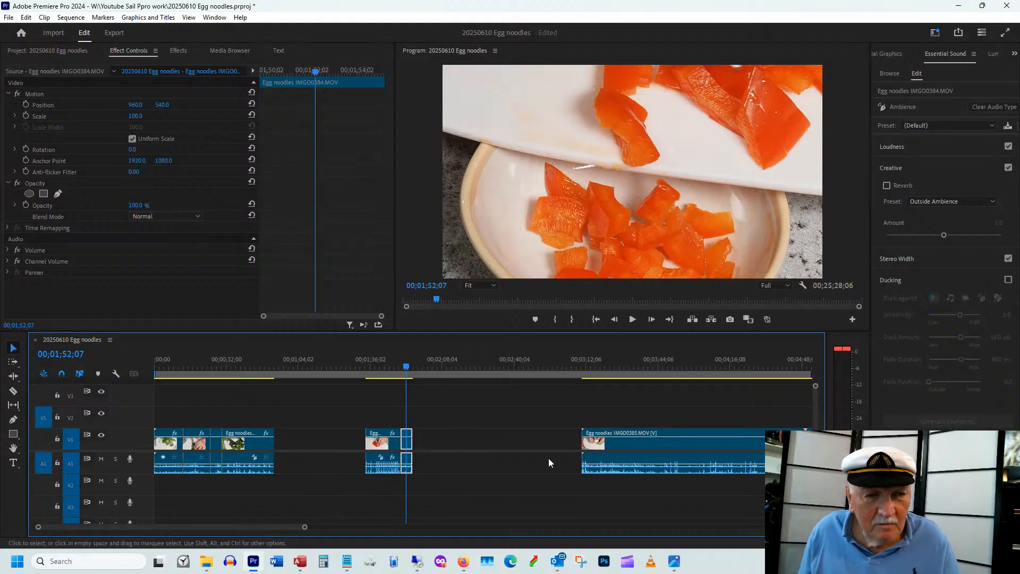
Step: Add the clip Sweet Sour Chicken IMGO0416.MOV from its folder in File Explorer on V2 behind the last clip of the sequence
left_click_drag(586, 363, 599, 364)
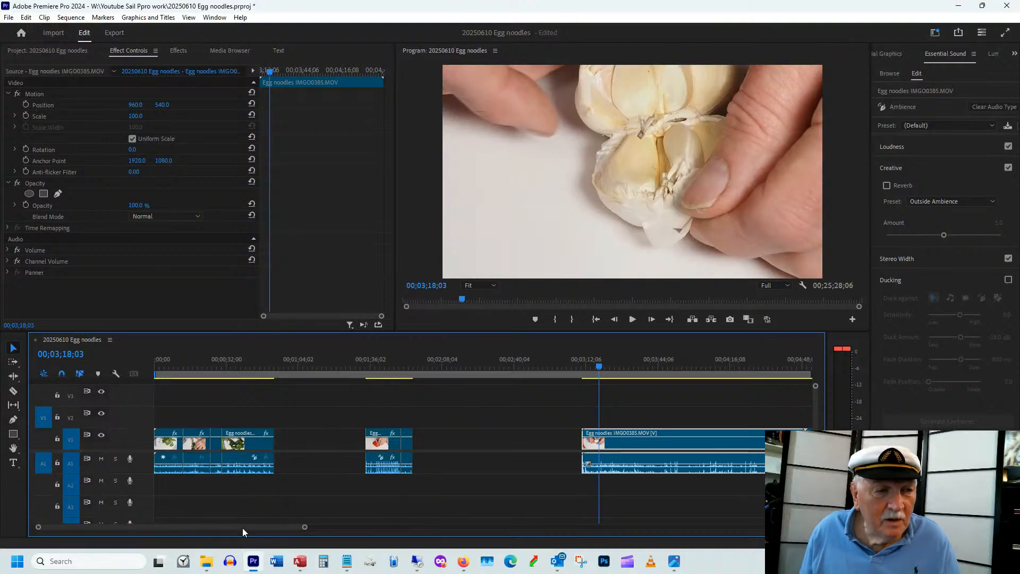
left_click_drag(243, 527, 589, 529)
left_click_drag(498, 359, 483, 379)
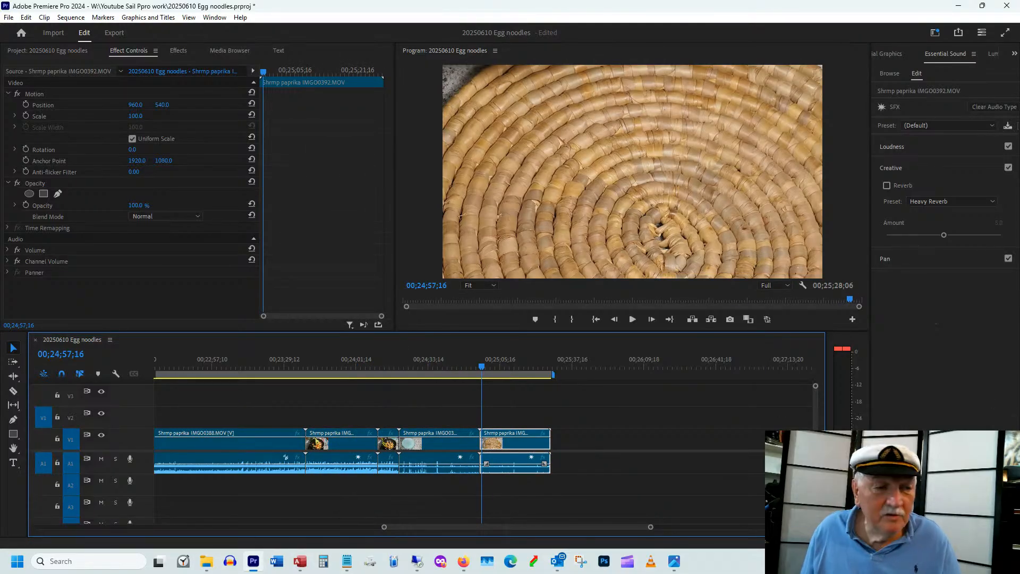
left_click(207, 562)
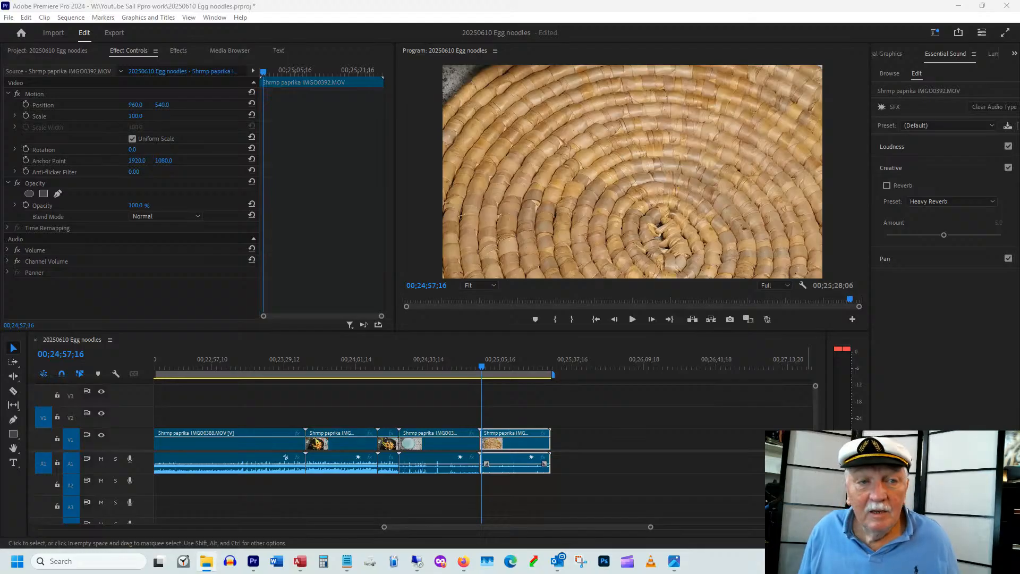
left_click_drag(676, 419, 587, 423)
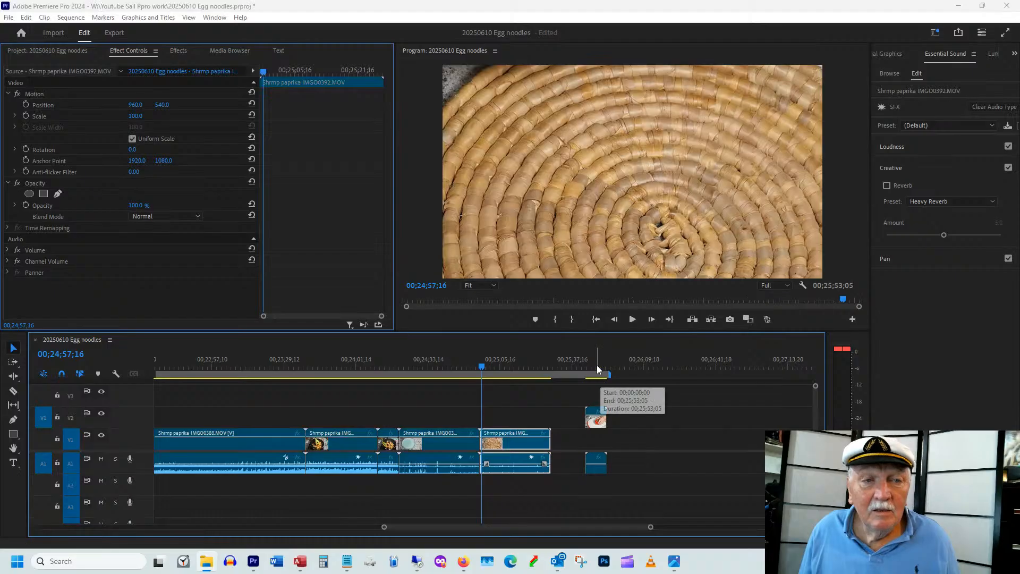
left_click_drag(597, 365, 599, 365)
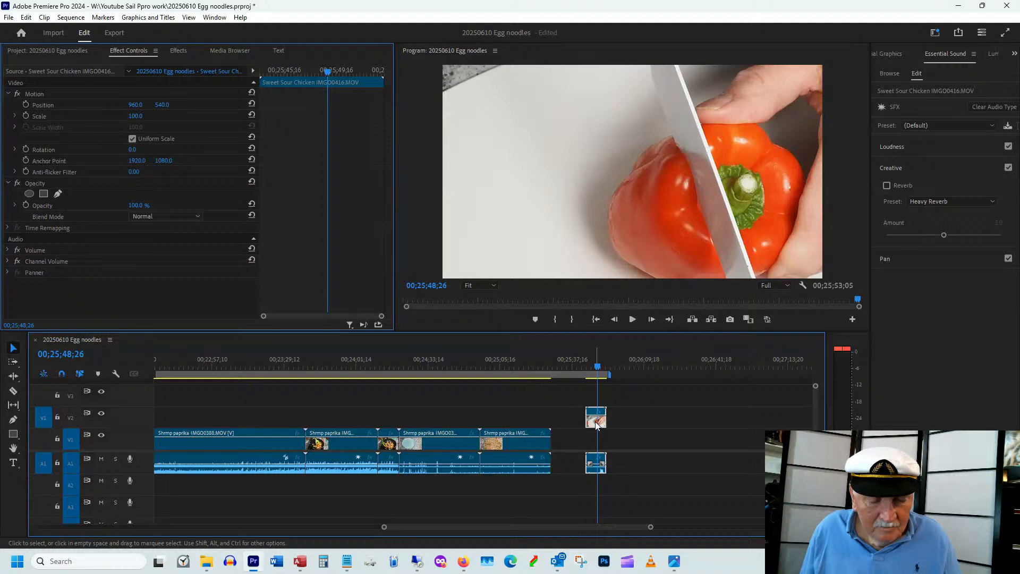
Step: Move Sweet Sour Chicken IMGO0416.MOV on V1 directly in front of the sped-up chopping clip and trim its end to 00;01;30;00
left_click_drag(596, 424, 362, 436)
left_click(352, 362)
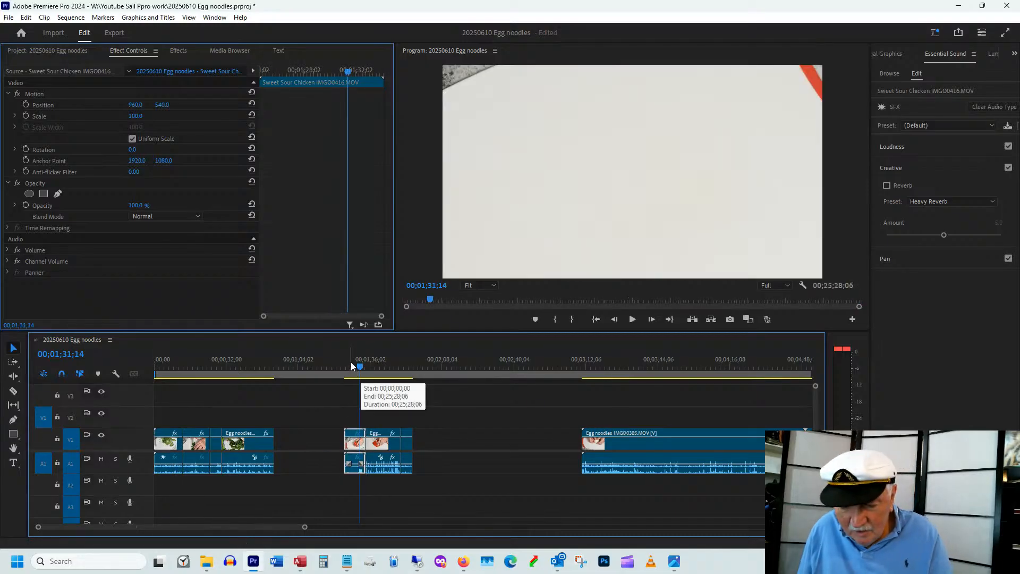
key("=")
key("=")
key("=")
left_click_drag(410, 368, 458, 372)
left_click_drag(475, 371, 459, 374)
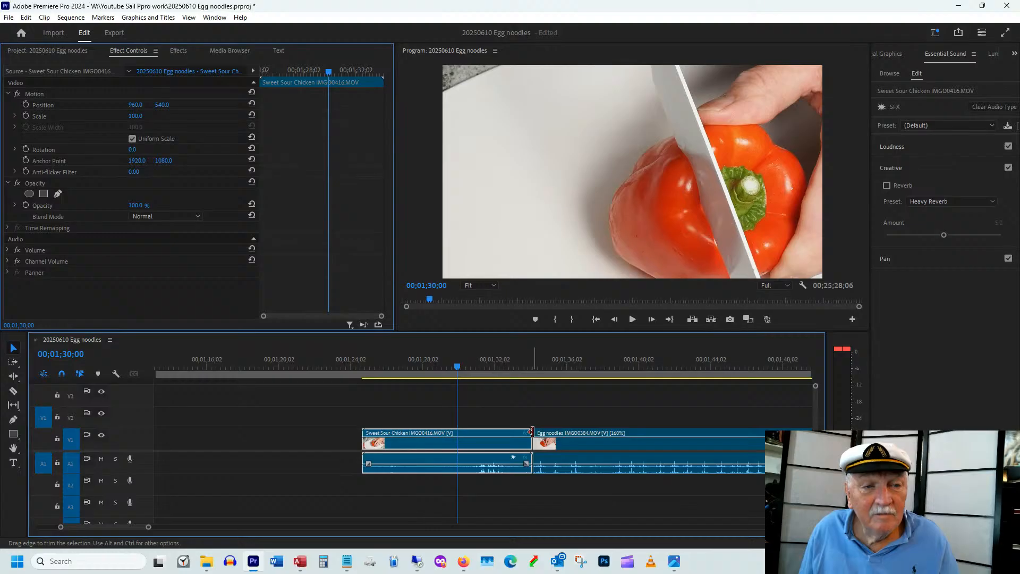
left_click_drag(531, 433, 457, 434)
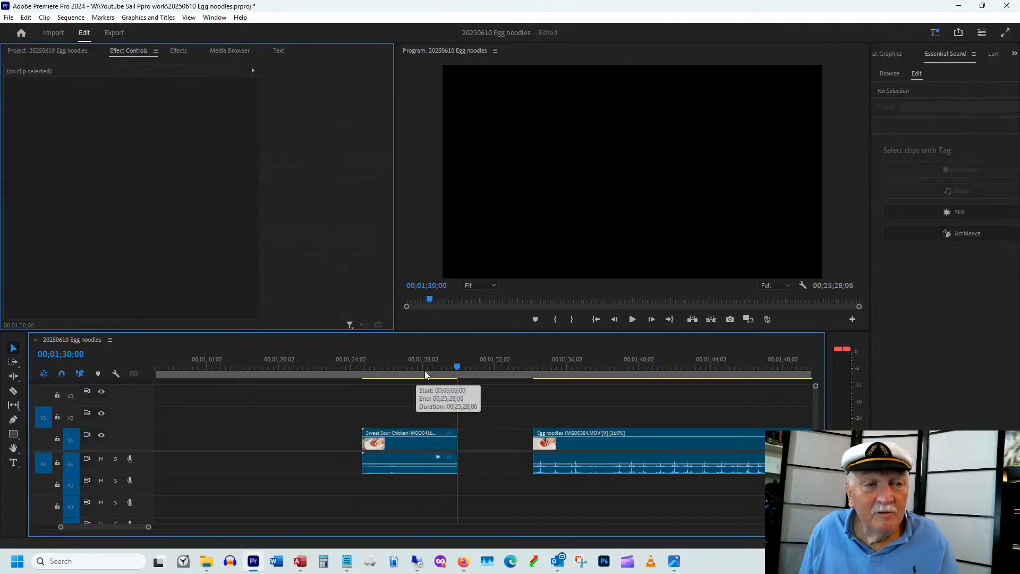
Step: Trim the start of Sweet Sour Chicken IMGO0416.MOV to about 00;01;26 and its end to about 00;01;29;23
left_click(428, 371)
left_click_drag(431, 373, 383, 392)
left_click_drag(363, 435, 383, 436)
left_click_drag(454, 434, 452, 434)
Step: Ripple-delete the gaps behind and in front of Sweet Sour Chicken IMGO0416.MOV
right_click(474, 435)
left_click(498, 442)
left_click(321, 435)
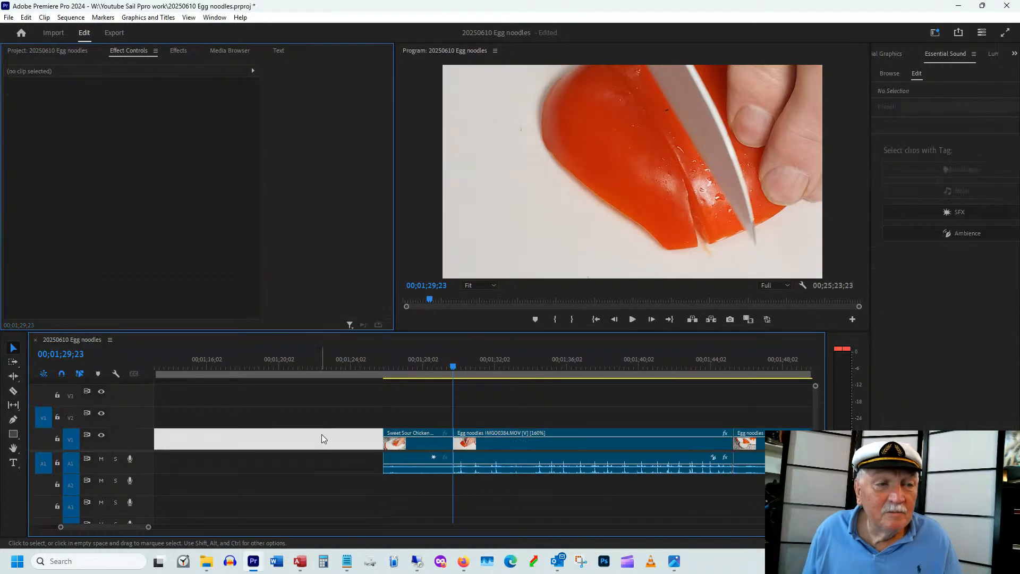
right_click(332, 441)
left_click(343, 441)
key("minus")
key("minus")
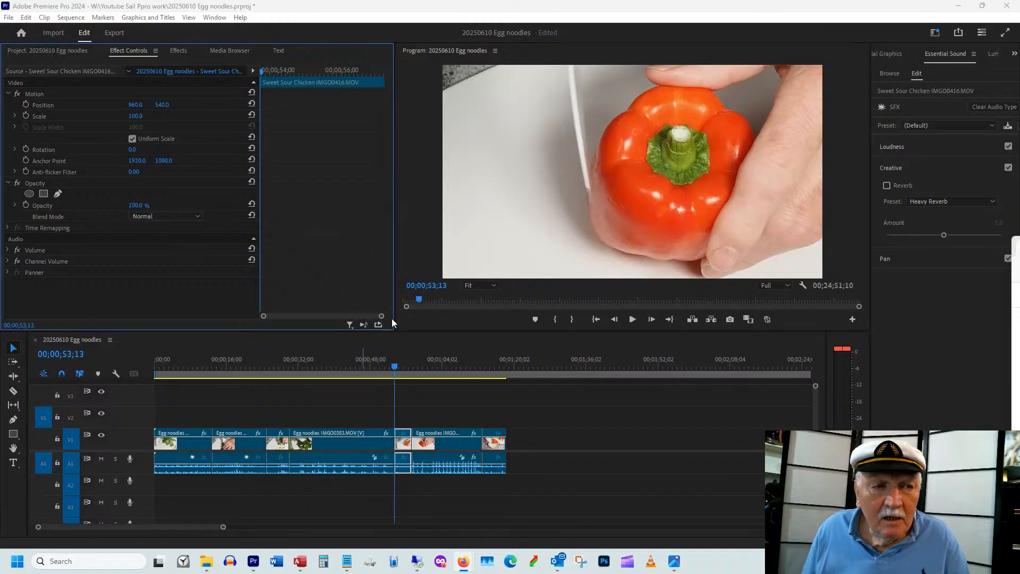
Step: Ripple-delete the gap in front of Egg noodles IMGO0385.MOV
left_click_drag(407, 365, 518, 364)
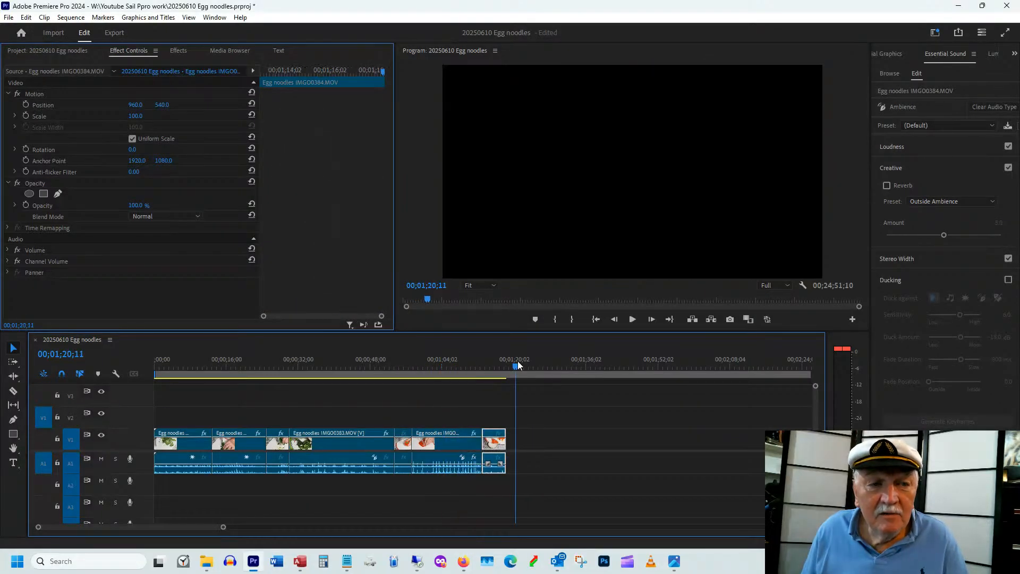
right_click(585, 444)
left_click(611, 447)
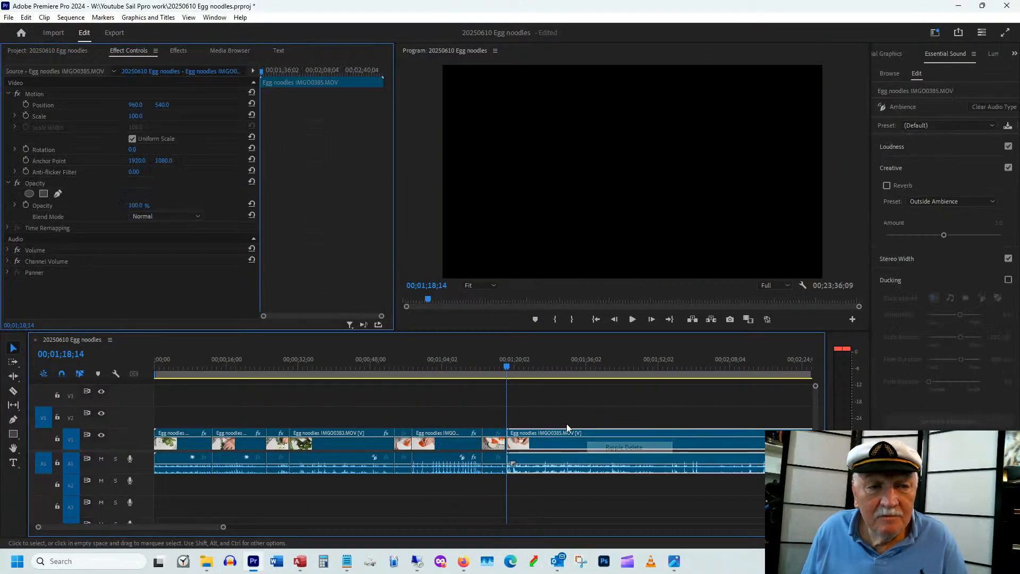
Step: Scale Egg noodles IMGO0385.MOV to 79 and set its position to 633, 840
left_click_drag(193, 529, 202, 526)
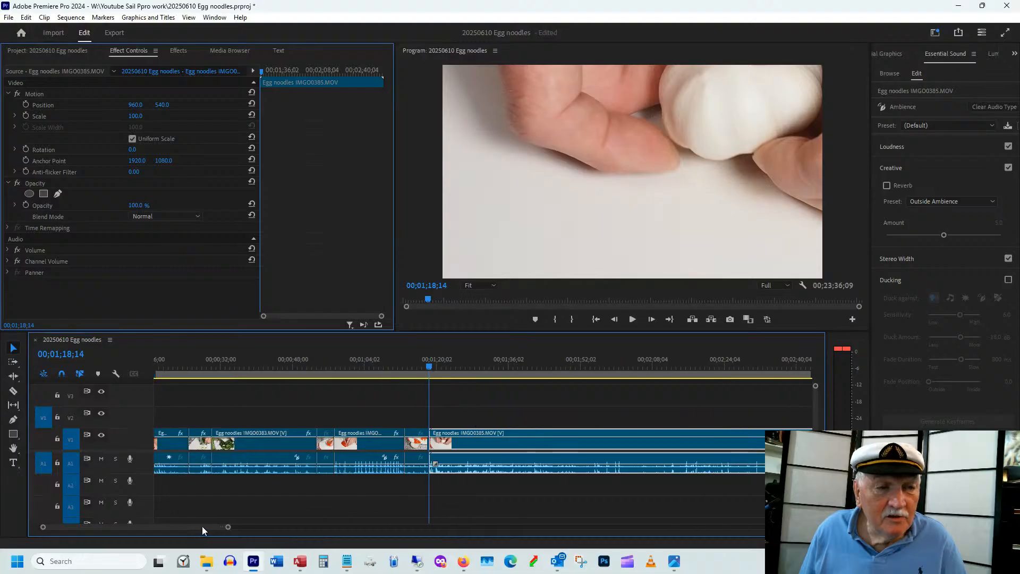
left_click(411, 362)
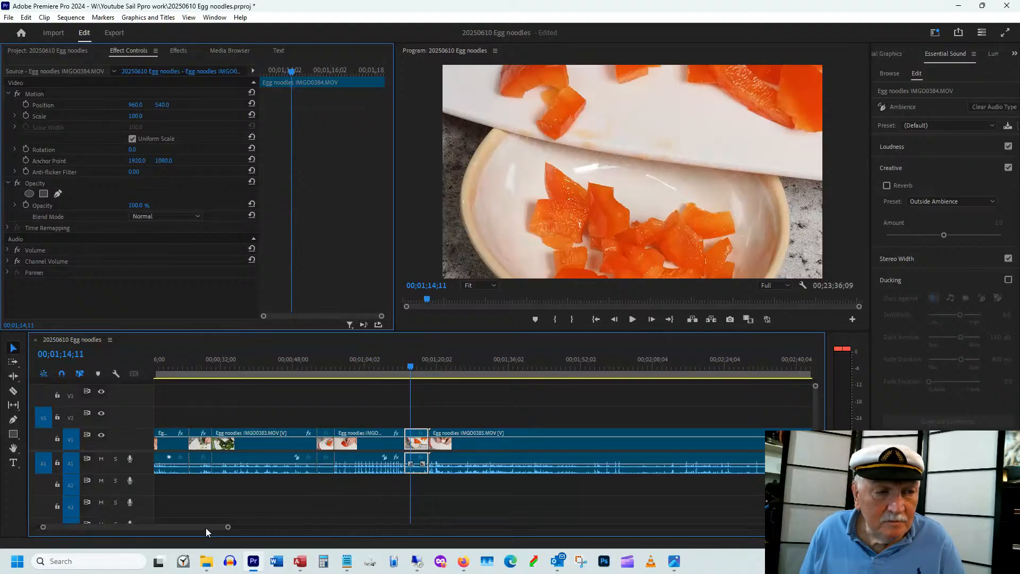
scroll(204, 525, "down", 2)
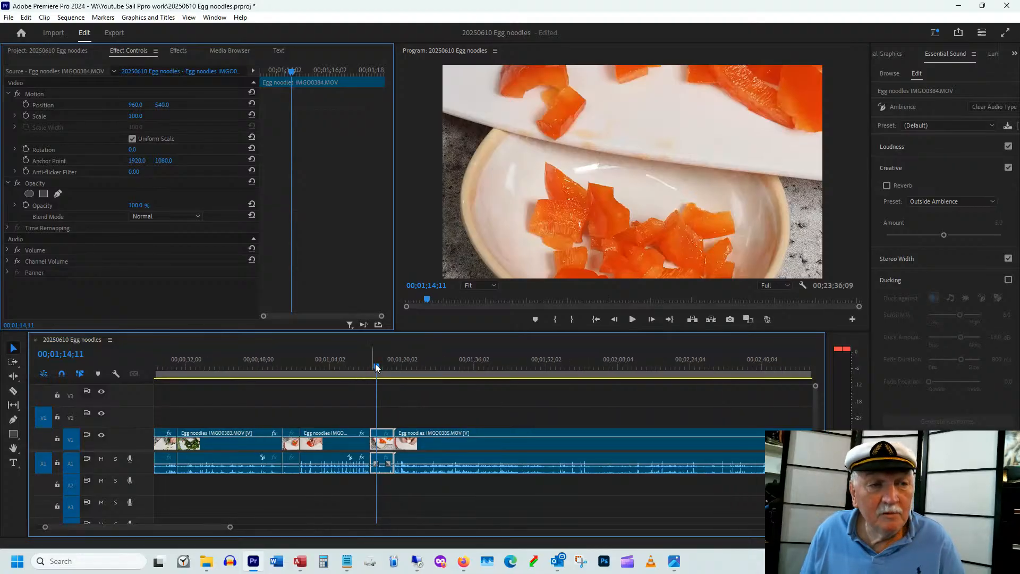
left_click_drag(375, 365, 386, 365)
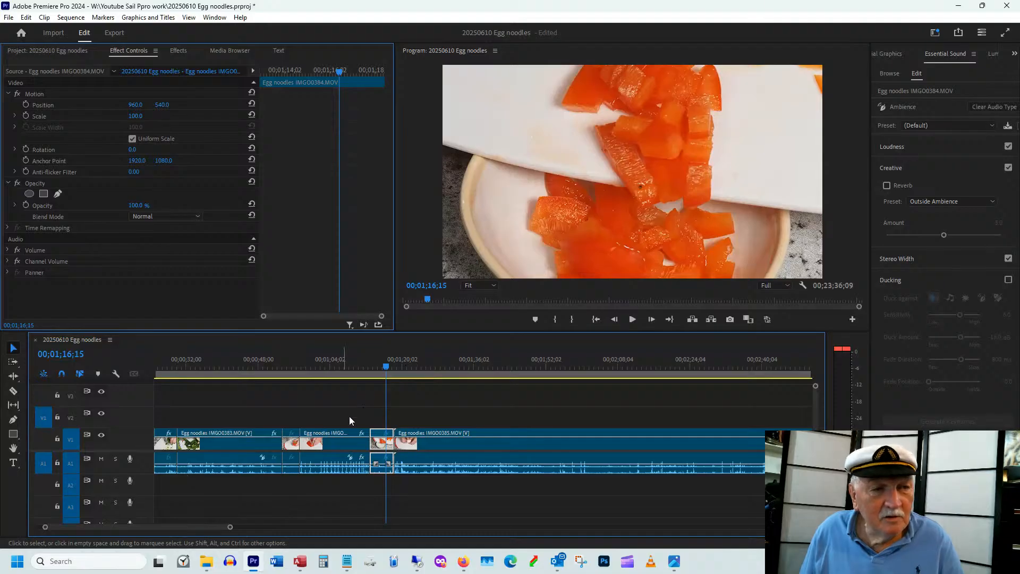
left_click_drag(386, 367, 473, 365)
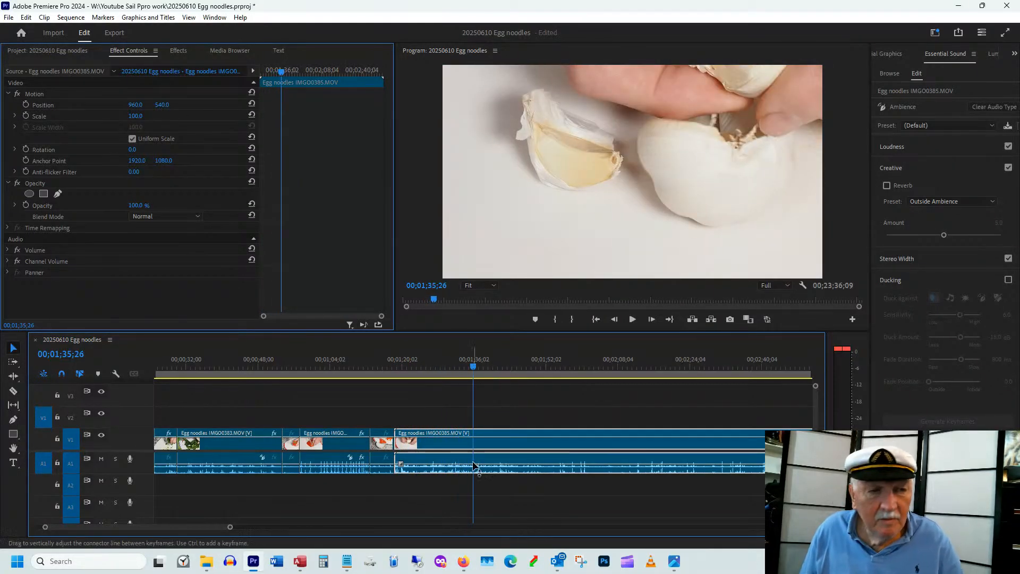
left_click_drag(139, 116, 107, 116)
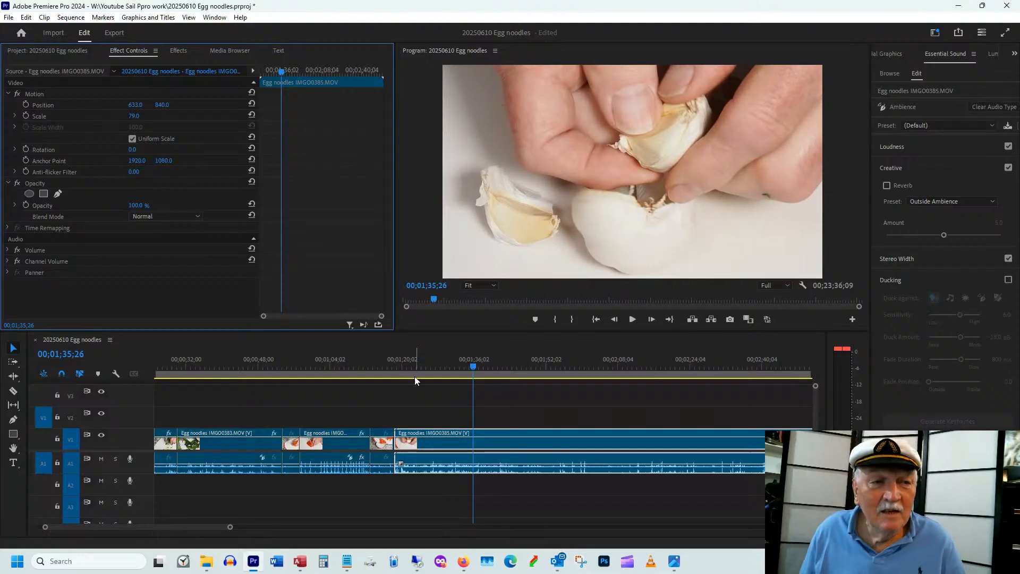
Step: Review Egg noodles IMGO0385.MOV and trim its start to about 00;01;22
left_click_drag(431, 366, 671, 391)
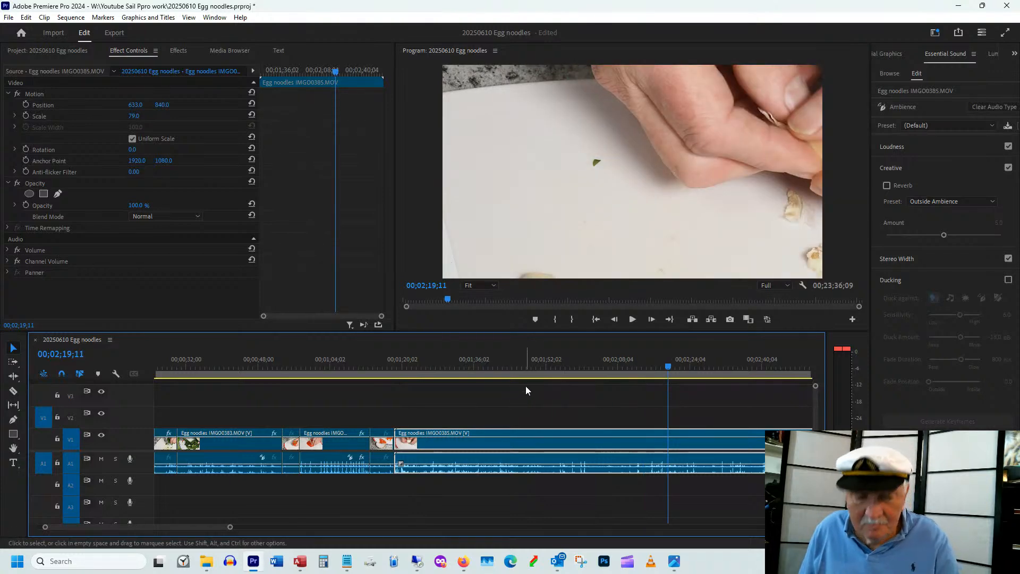
key("minus")
left_click_drag(469, 369, 351, 401)
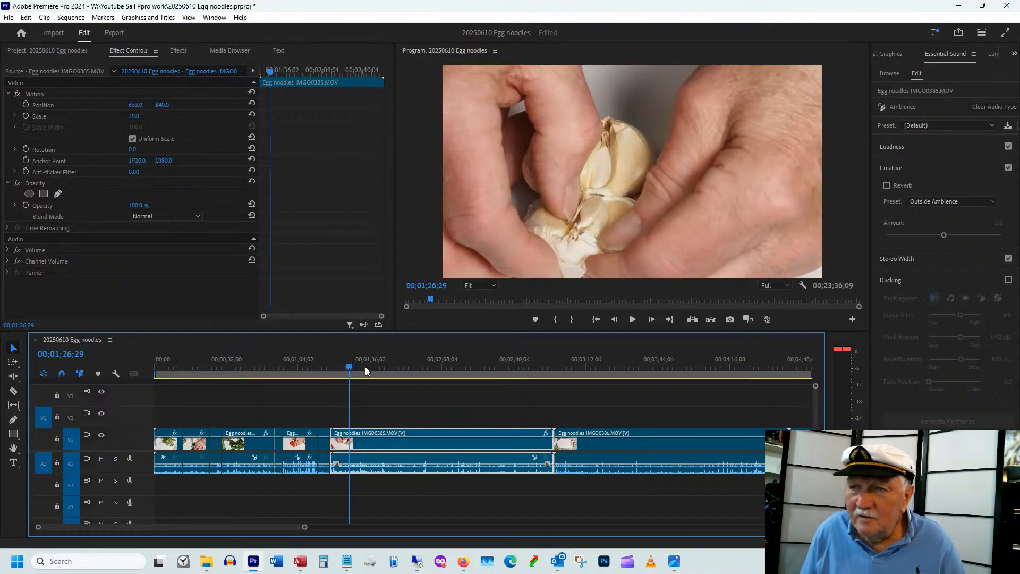
mouse_move(348, 369)
left_mouse_down()
mouse_move(356, 371)
mouse_move(346, 379)
left_mouse_up()
left_click_drag(332, 433, 340, 427)
Step: Split Egg noodles IMGO0385.MOV at 00;01;30;01
left_click_drag(343, 365, 354, 374)
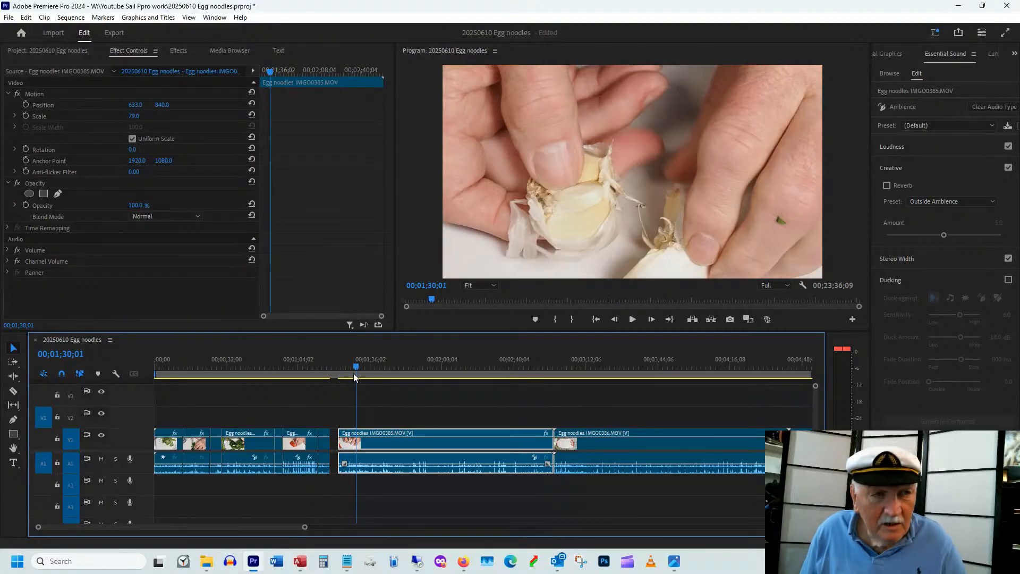
key("c")
left_click(356, 441)
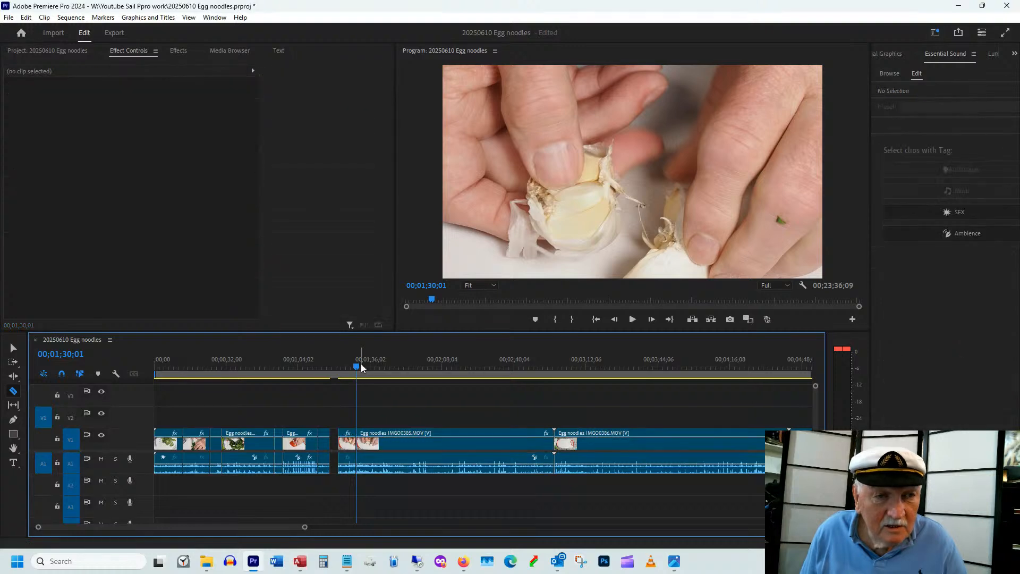
Step: Set the second part of Egg noodles IMGO0385.MOV to position 633, 344 and trim its start to 00;01;55;17
left_click_drag(356, 367, 416, 369)
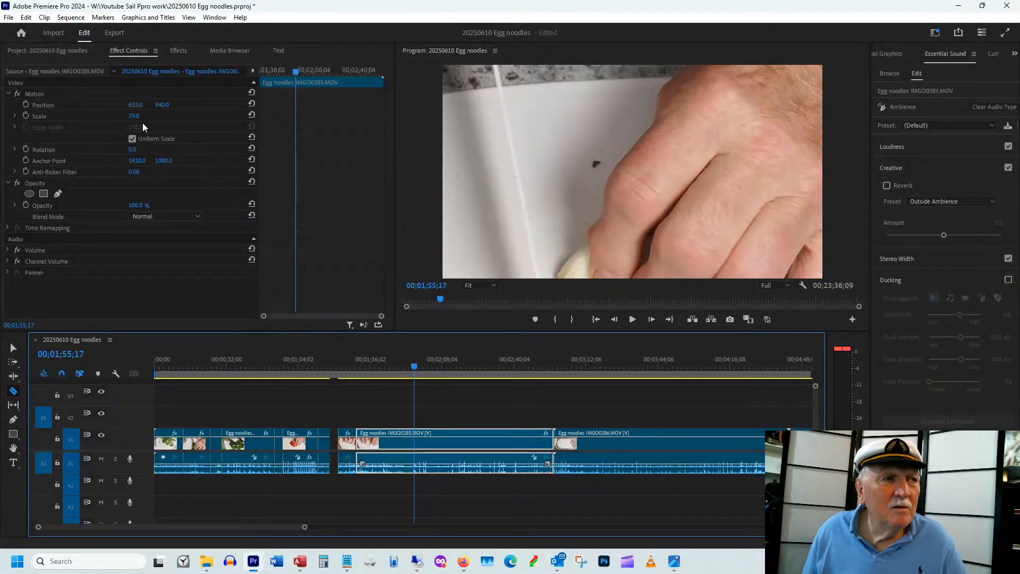
left_click_drag(163, 109, 68, 111)
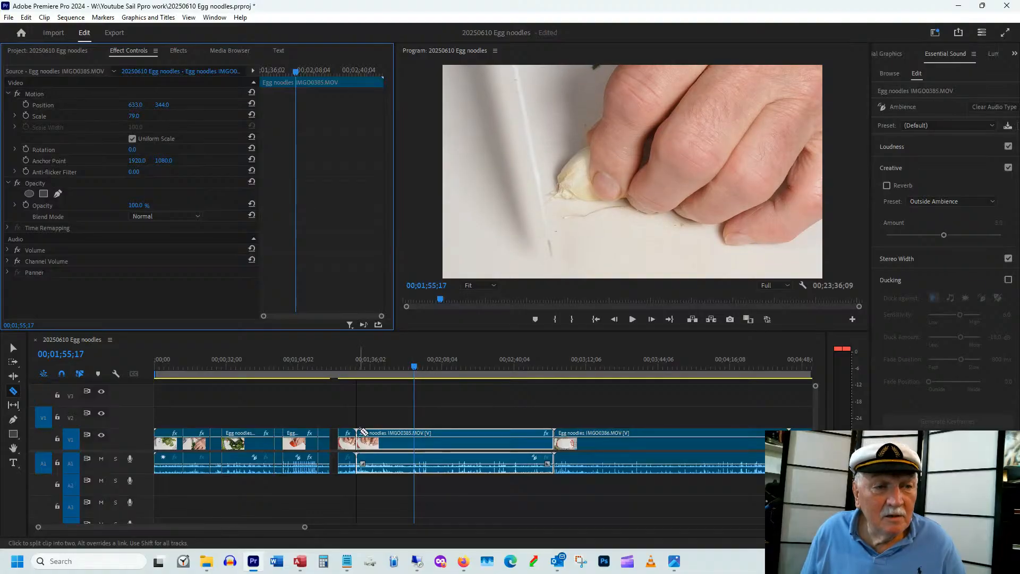
key("v")
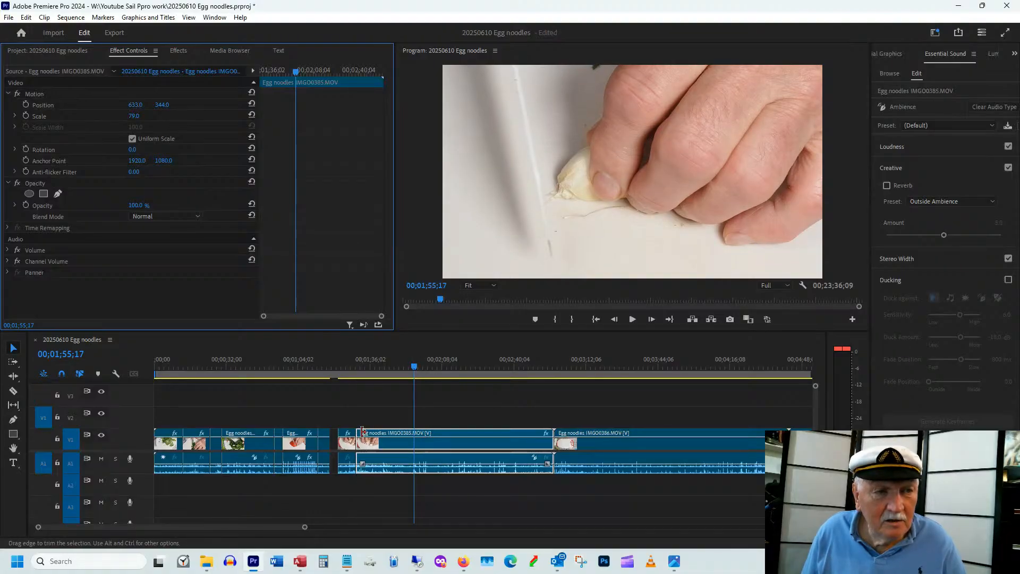
left_click_drag(363, 432, 414, 432)
key("space")
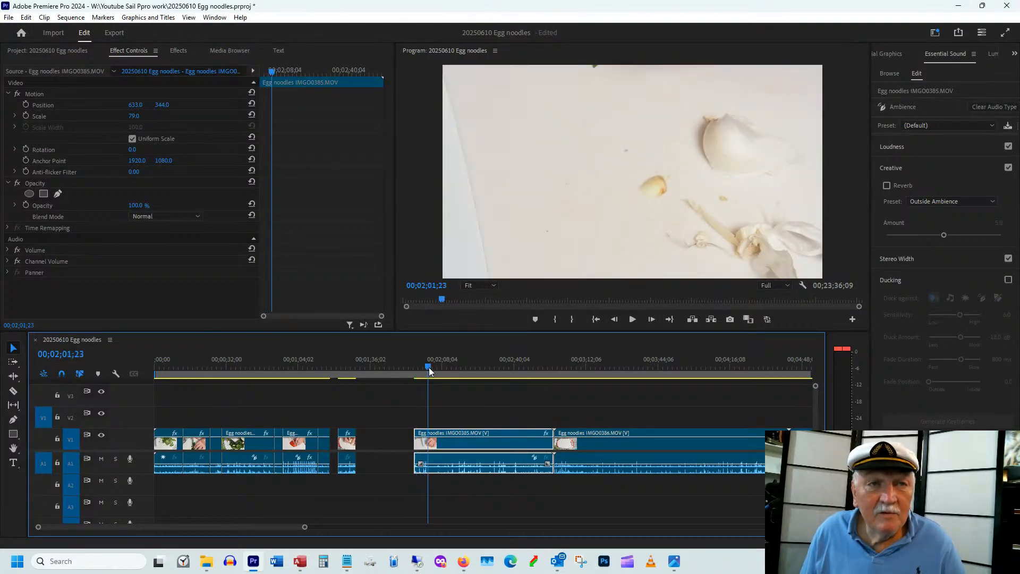
Step: Trim the start of the second part of Egg noodles IMGO0385.MOV to about 00;02;06;22 and move it directly behind the first part
left_click(421, 372)
left_click_drag(422, 371, 440, 370)
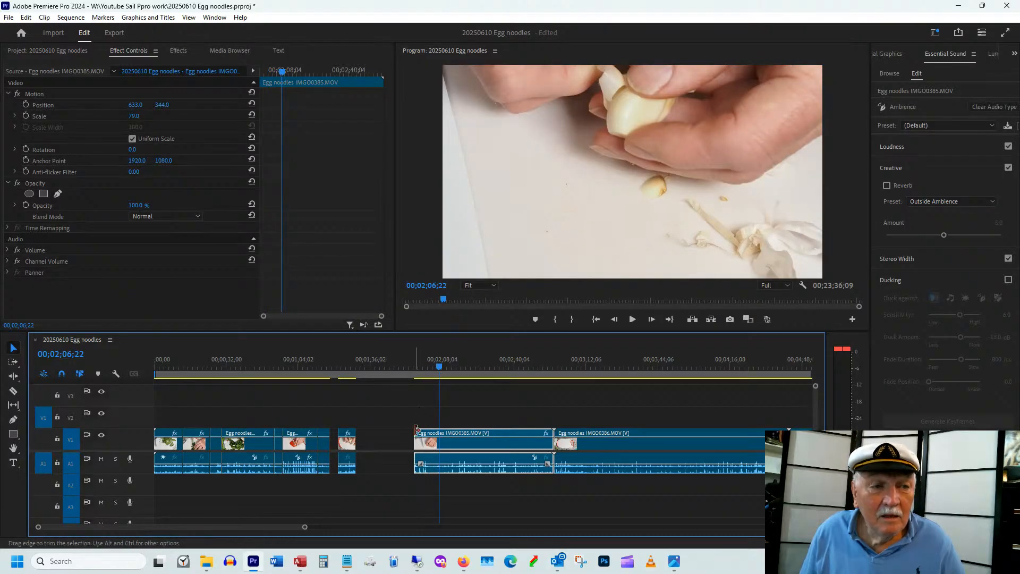
left_click_drag(416, 428, 405, 452)
left_click_drag(355, 371, 375, 372)
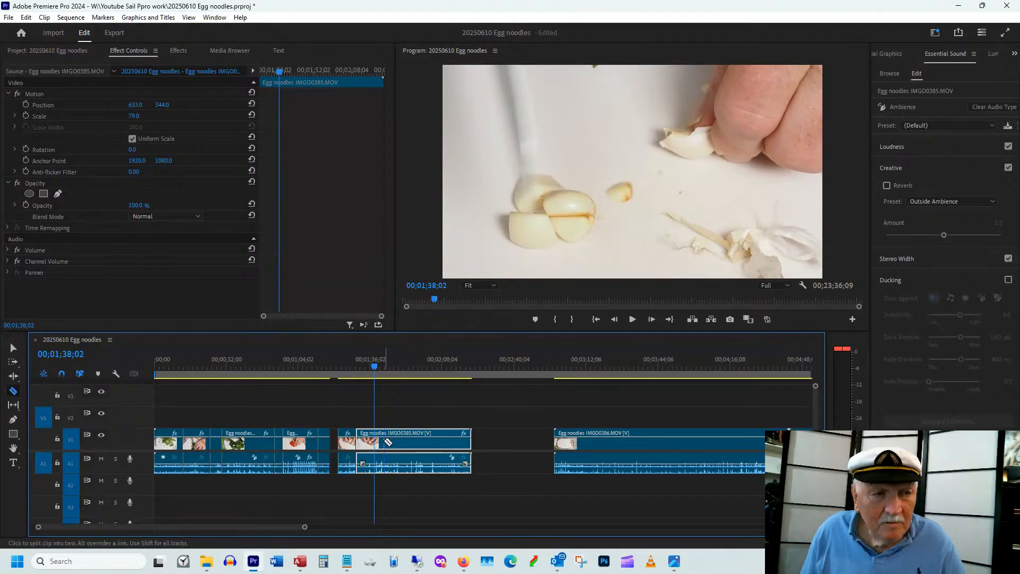
Step: Split Egg noodles IMGO0385.MOV at 00;01;38;02 and trim the start of its last part to about 00;02;03
key("ctrl+k")
left_click_drag(408, 362, 438, 362)
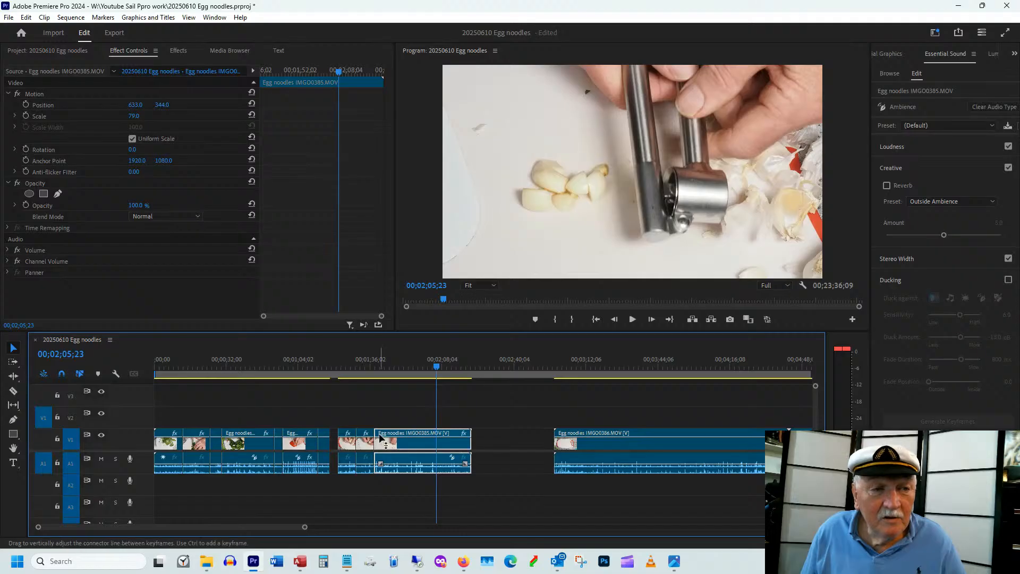
left_click_drag(381, 432, 430, 430)
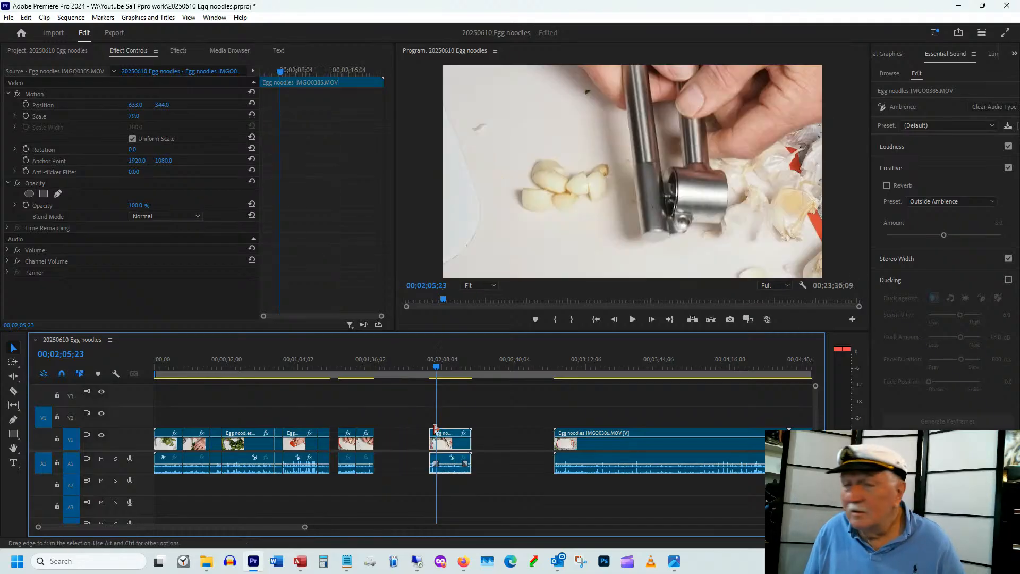
Step: Trim the start of the last Egg noodles IMGO0385.MOV part to 00;02;05;02 and move it directly behind the preceding part
left_click(432, 366)
left_click_drag(433, 369, 439, 366)
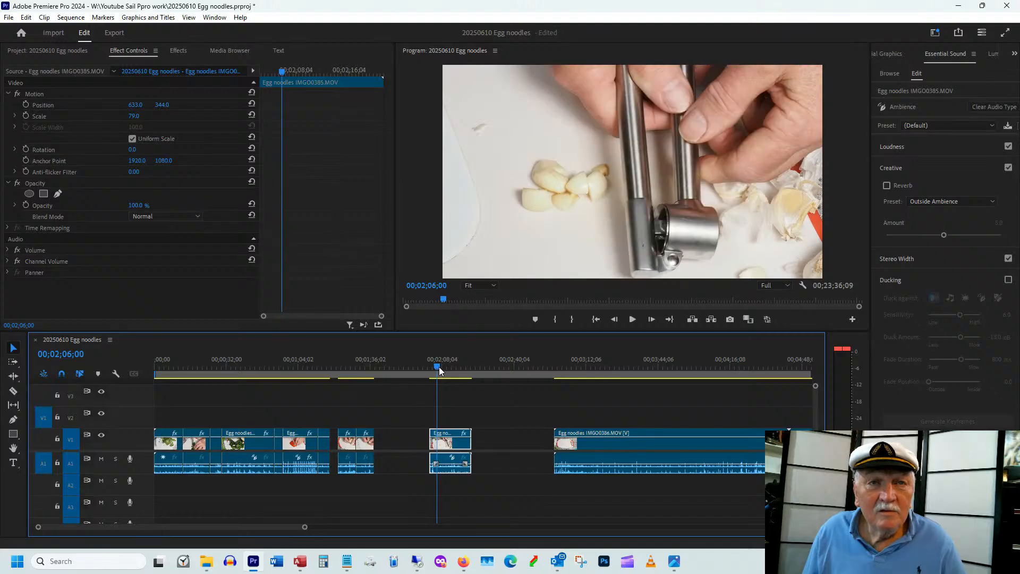
left_click(437, 367)
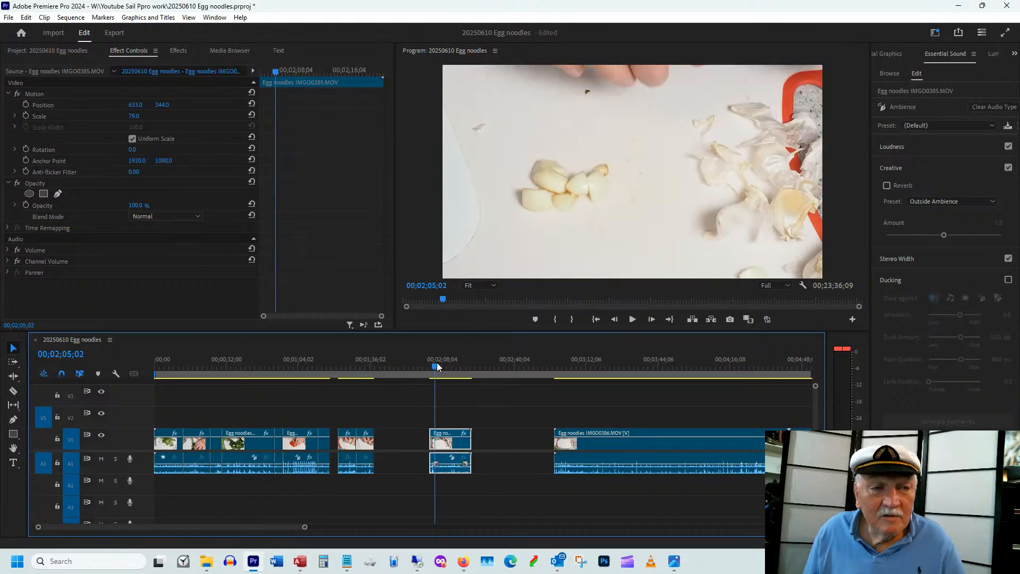
left_click_drag(431, 430, 395, 444)
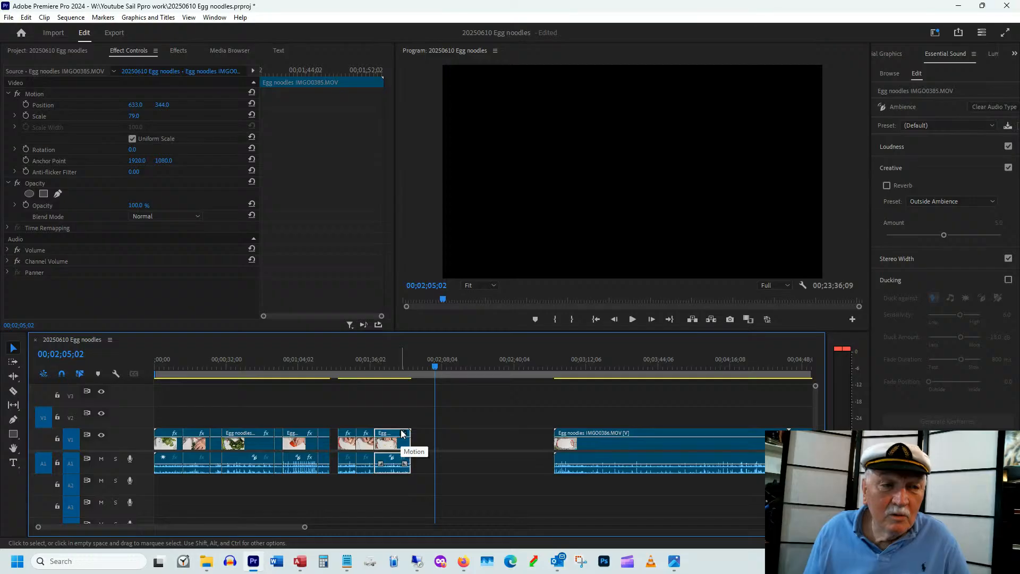
Step: Trim the end of the last Egg noodles IMGO0385.MOV part to 00;01;48;28 and close the gap before the garlic clips
left_click(378, 365)
left_click_drag(380, 365, 400, 358)
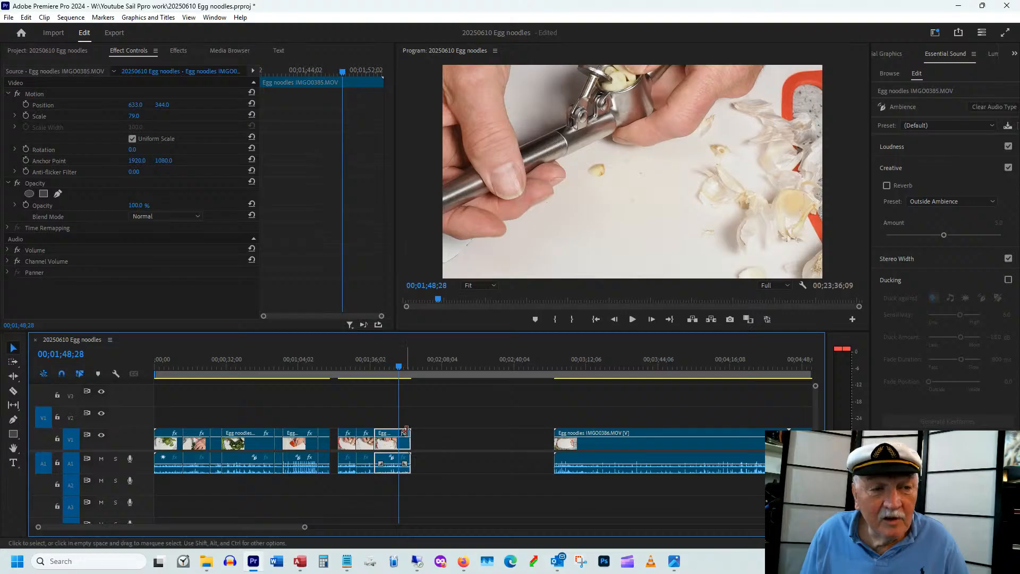
left_click_drag(405, 433, 397, 440)
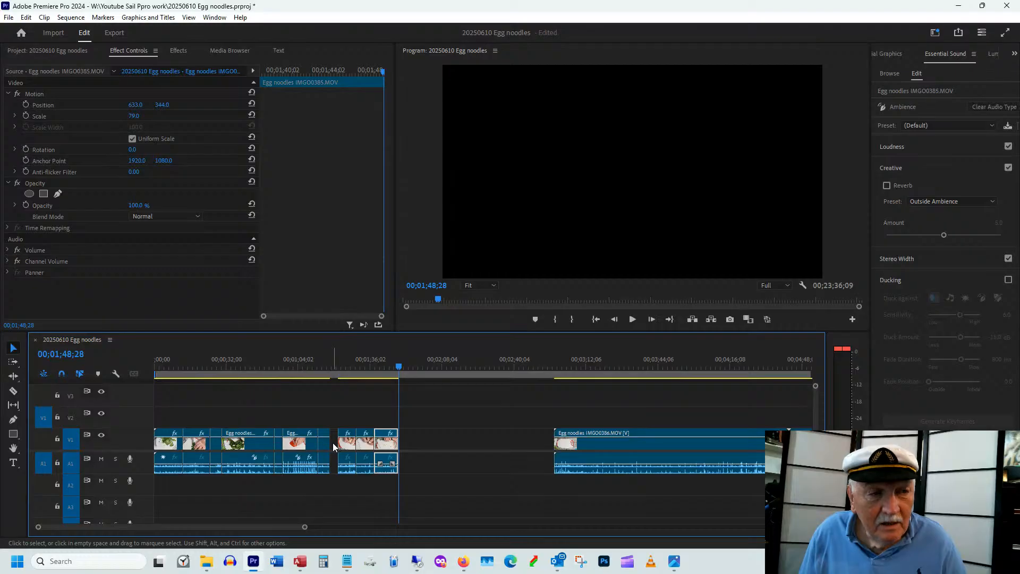
right_click(334, 446)
left_click(350, 451)
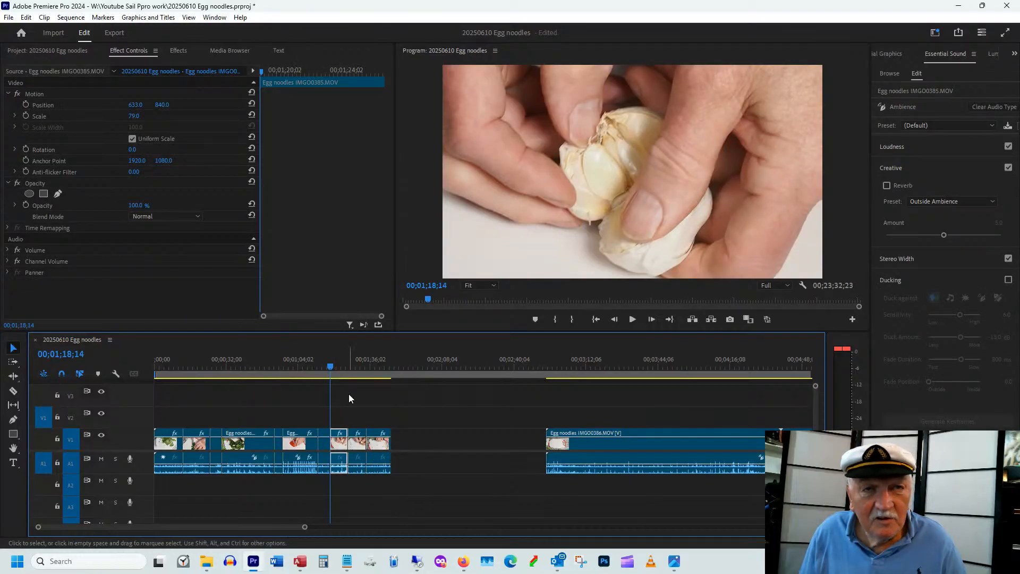
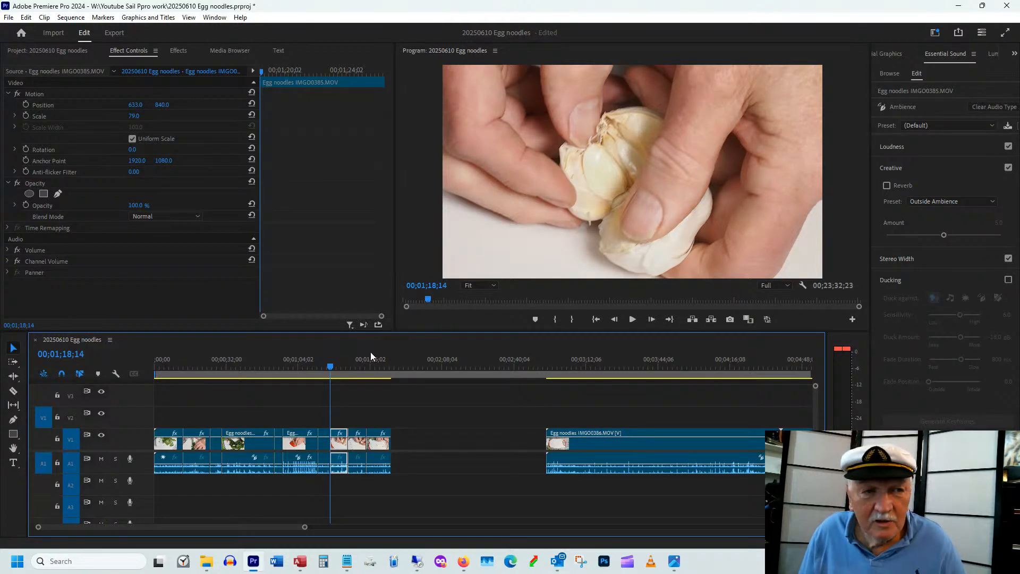
Step: Trim the start of Egg noodles IMGO0386.MOV to 00;02;59;26 and move it forward, close behind the garlic clips
mouse_move(359, 366)
left_mouse_down()
mouse_move(349, 368)
mouse_move(379, 368)
left_mouse_up()
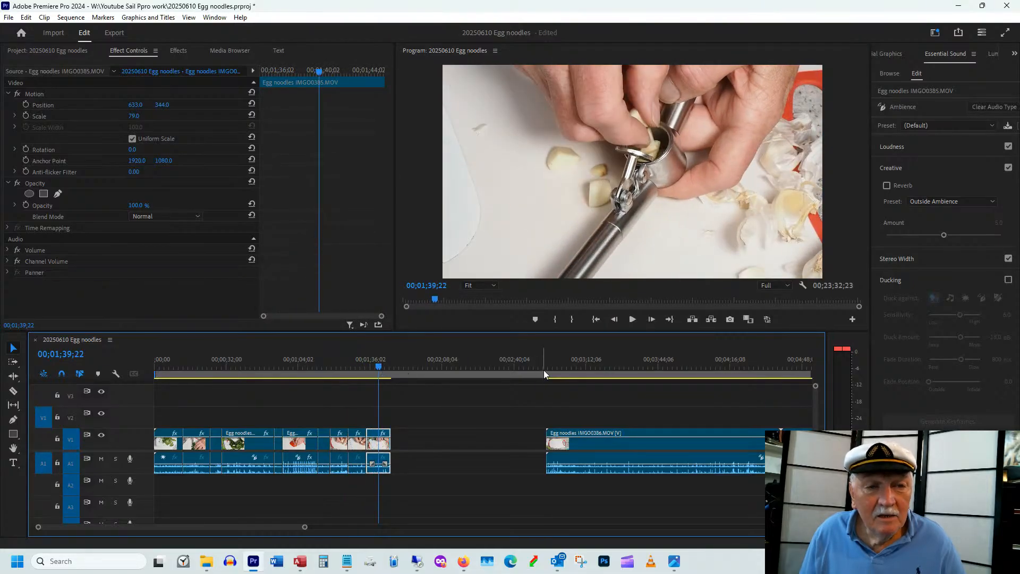
left_click(566, 370)
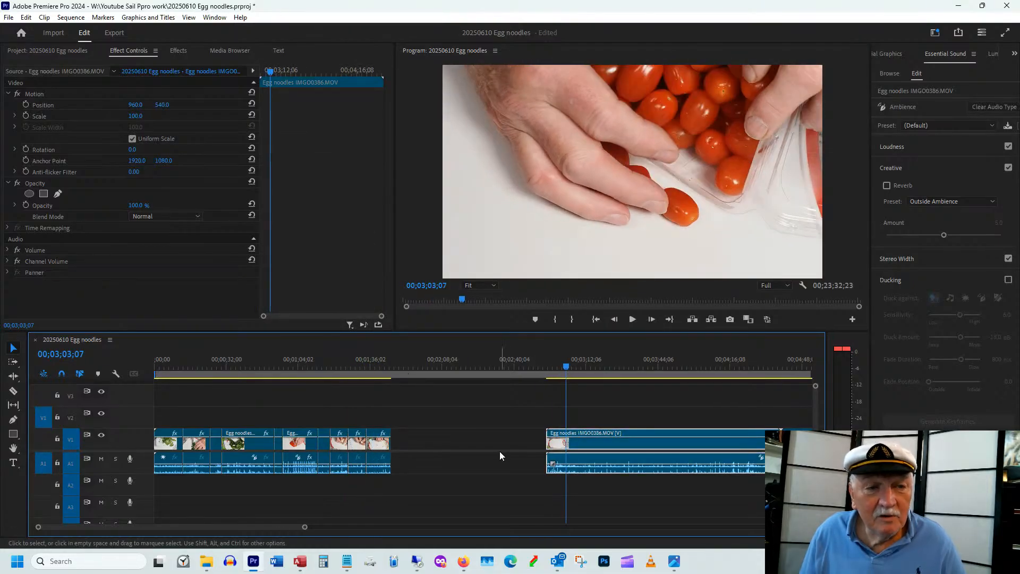
left_click(557, 367)
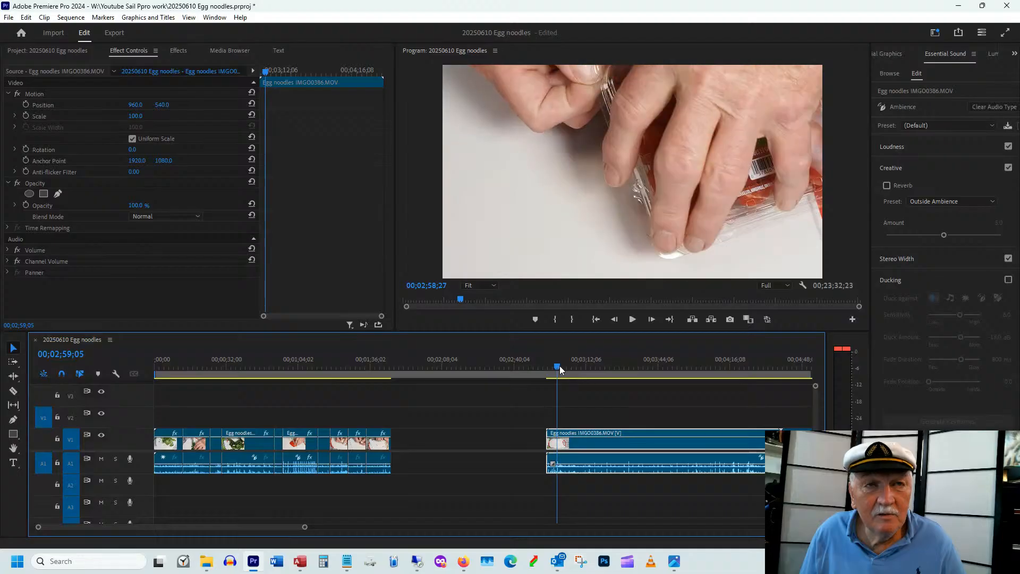
left_click(559, 366)
left_click(549, 429)
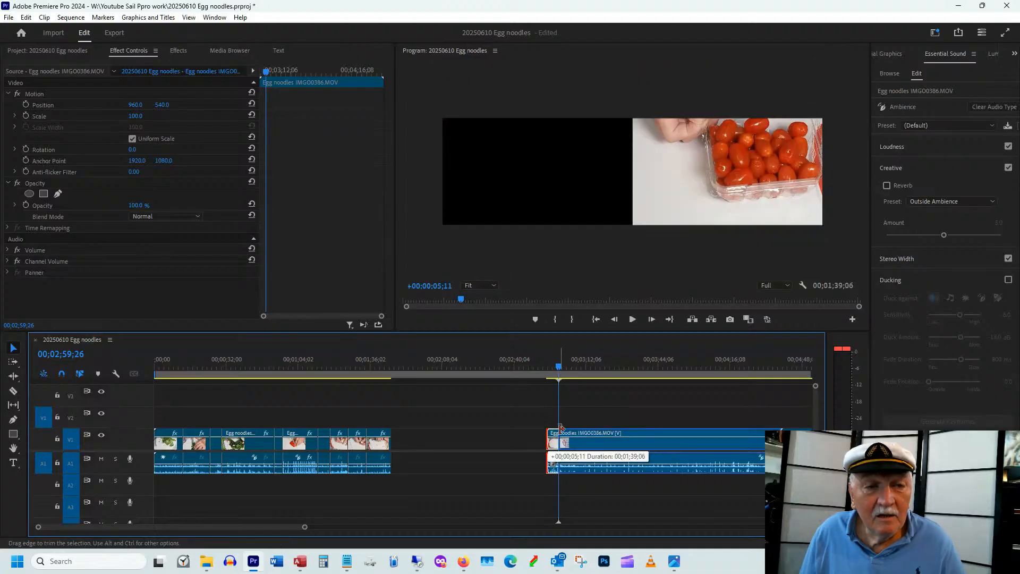
left_click_drag(622, 444, 484, 445)
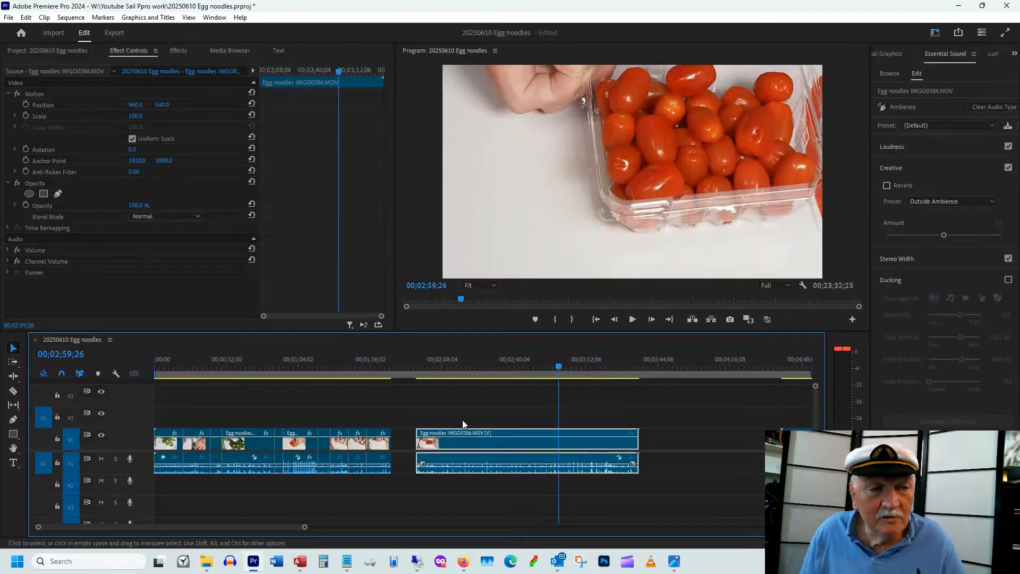
Step: Close the gap between Egg noodles IMGO0386.MOV and Egg noodles IMGO0393.MOV
left_click(420, 367)
left_click(427, 367)
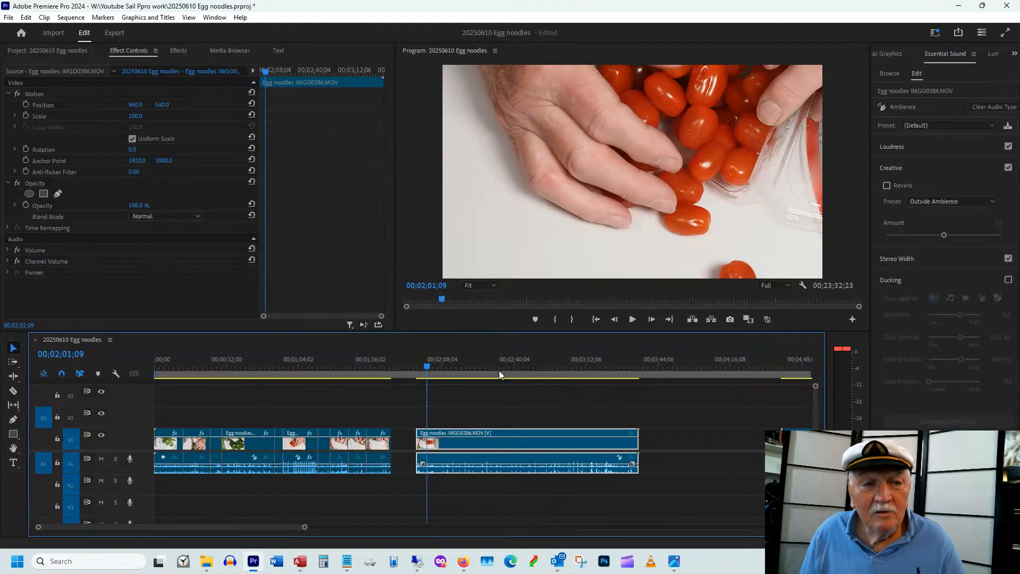
left_click(700, 439)
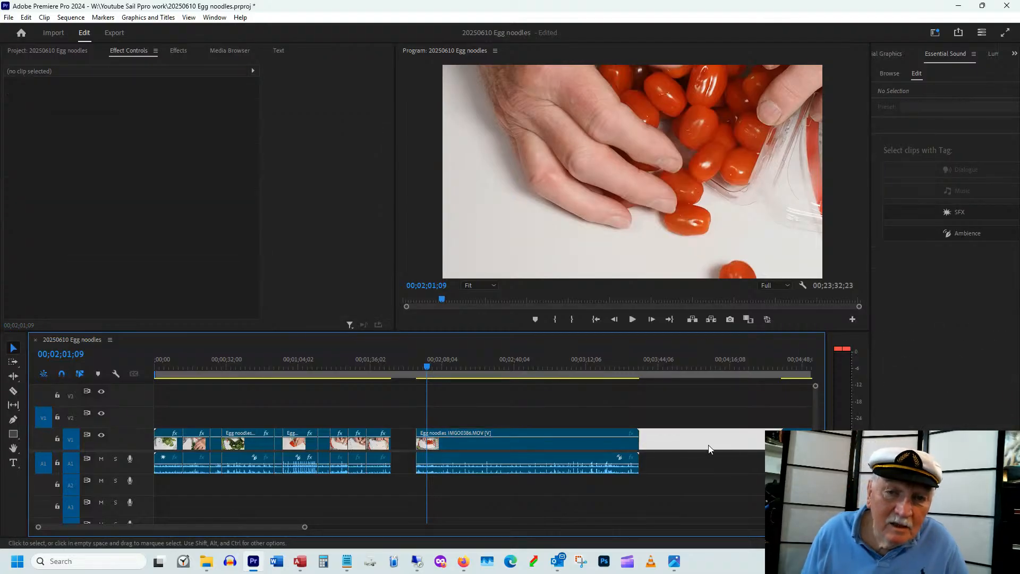
right_click(708, 440)
left_click(734, 451)
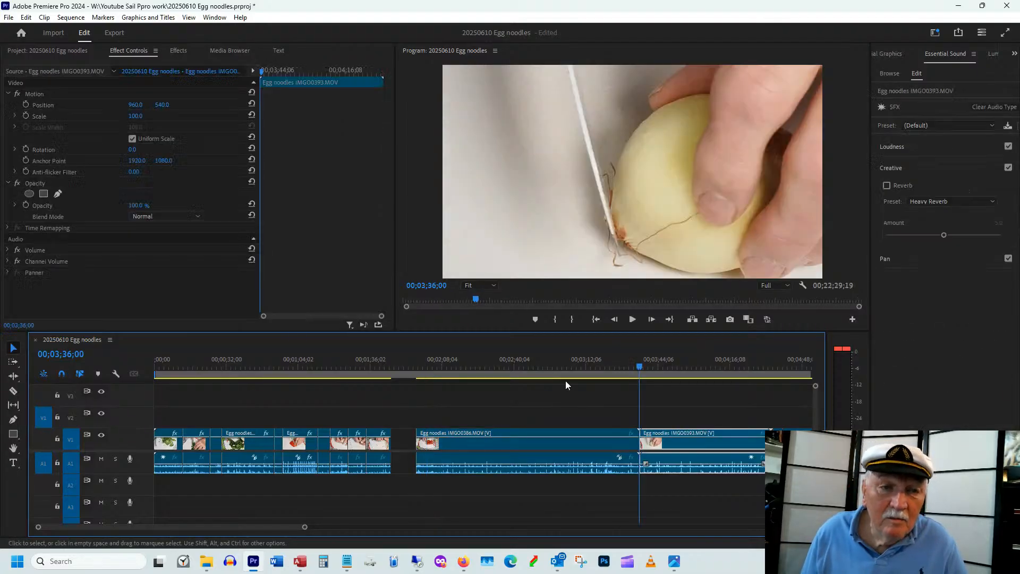
Step: Review Egg noodles IMGO0386.MOV and trim its start to 00;02;02;21
left_click(541, 362)
left_click_drag(562, 362, 445, 374)
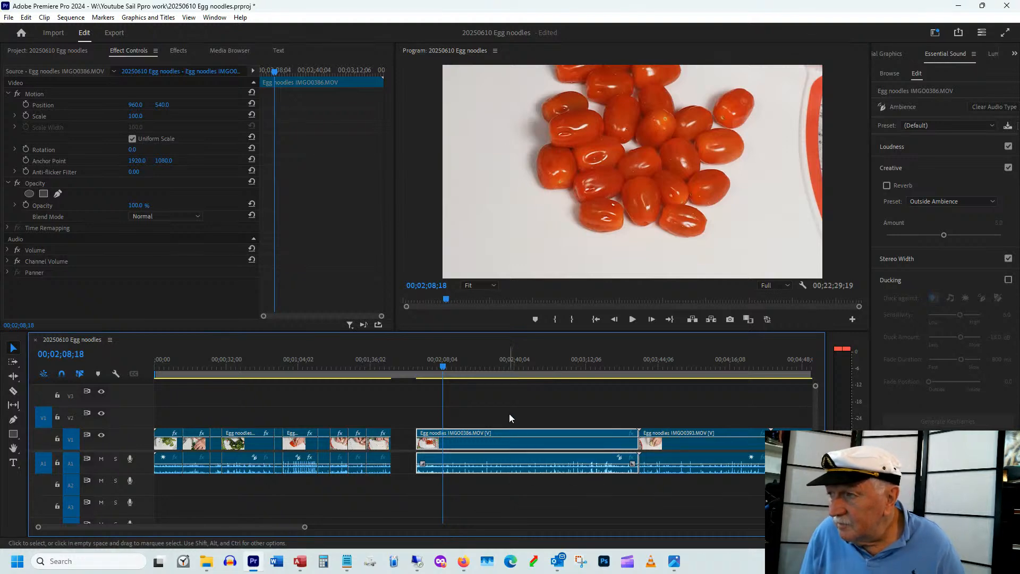
left_click_drag(428, 365, 430, 364)
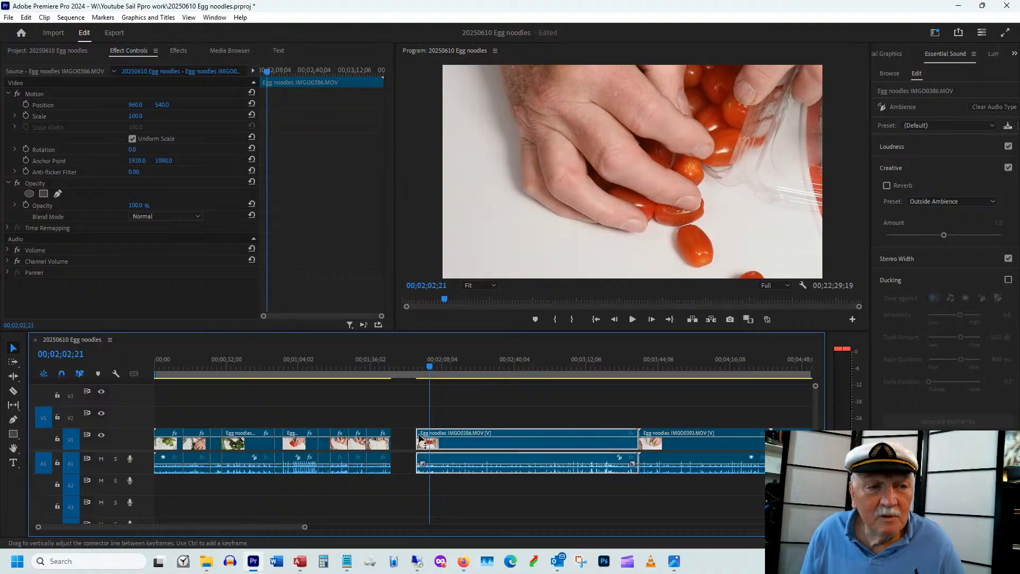
left_click_drag(422, 431, 433, 431)
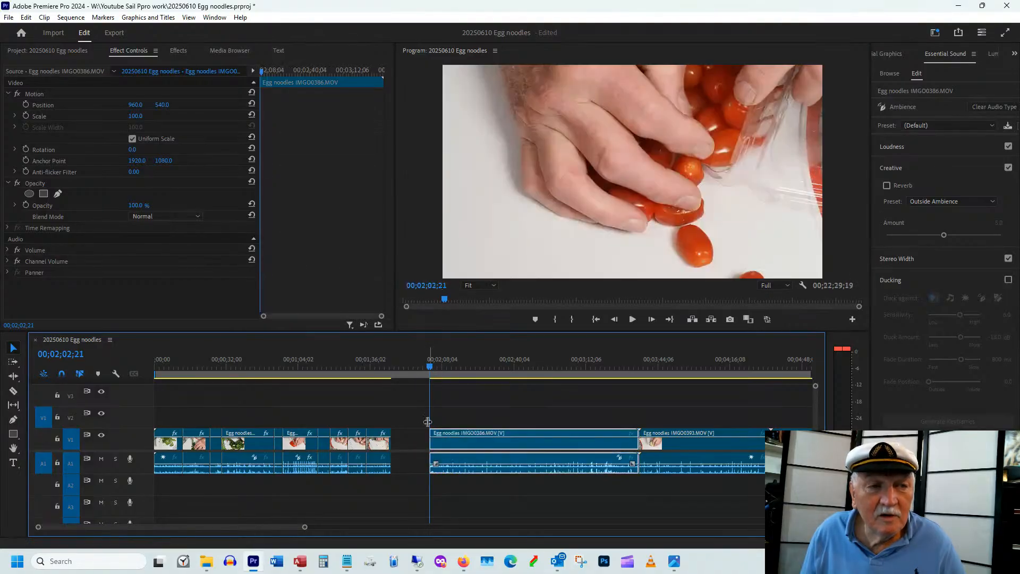
Step: Split Egg noodles IMGO0386.MOV at 00;02;10;29, before the tomato cutting begins
left_click(446, 366)
left_click_drag(447, 366, 449, 367)
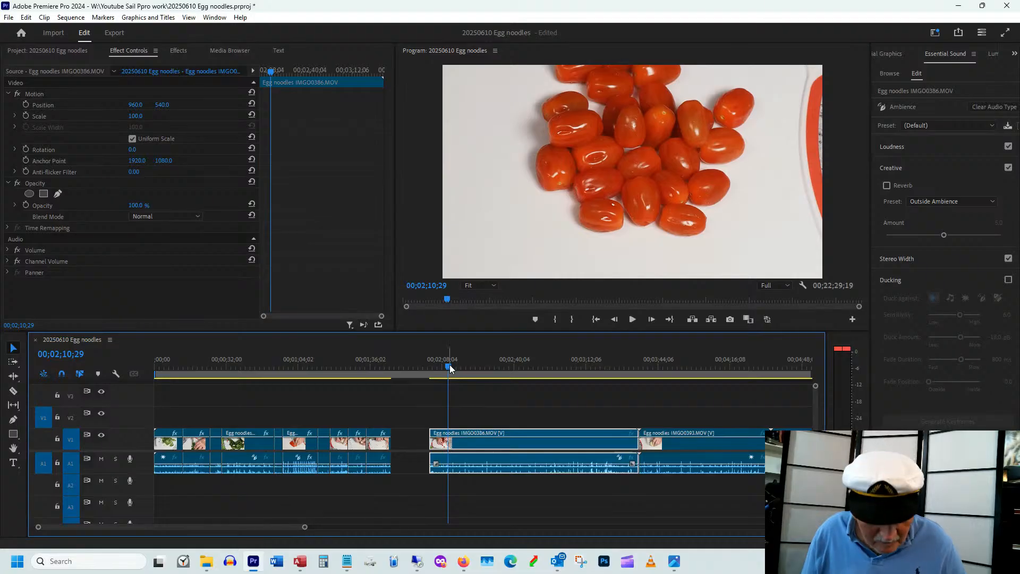
key("c")
left_click(450, 432)
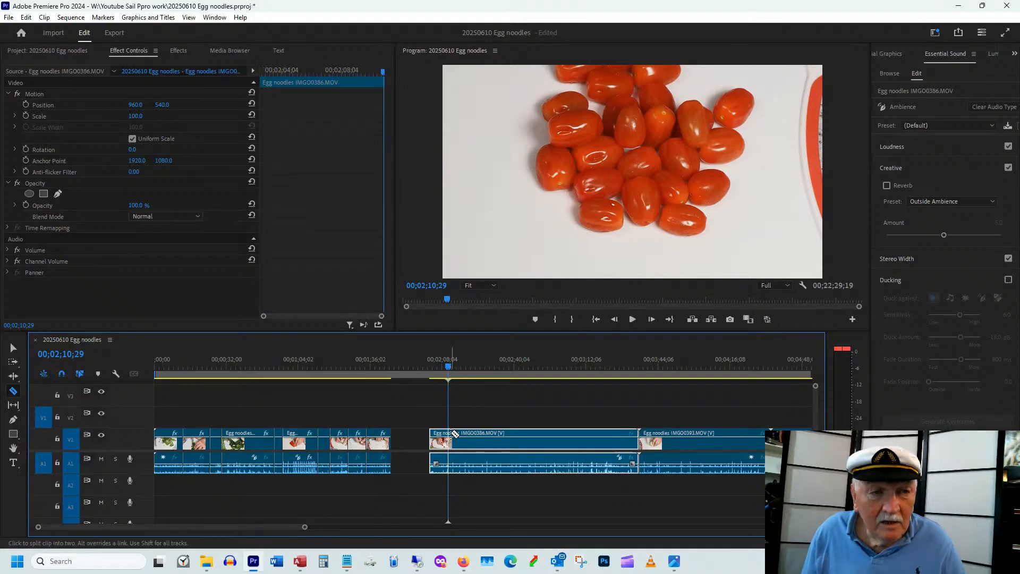
key("v")
Step: Extend the start of the first Egg noodles IMGO0386.MOV part back to about 00;01;59 and set its vertical position to 746
left_click(437, 366)
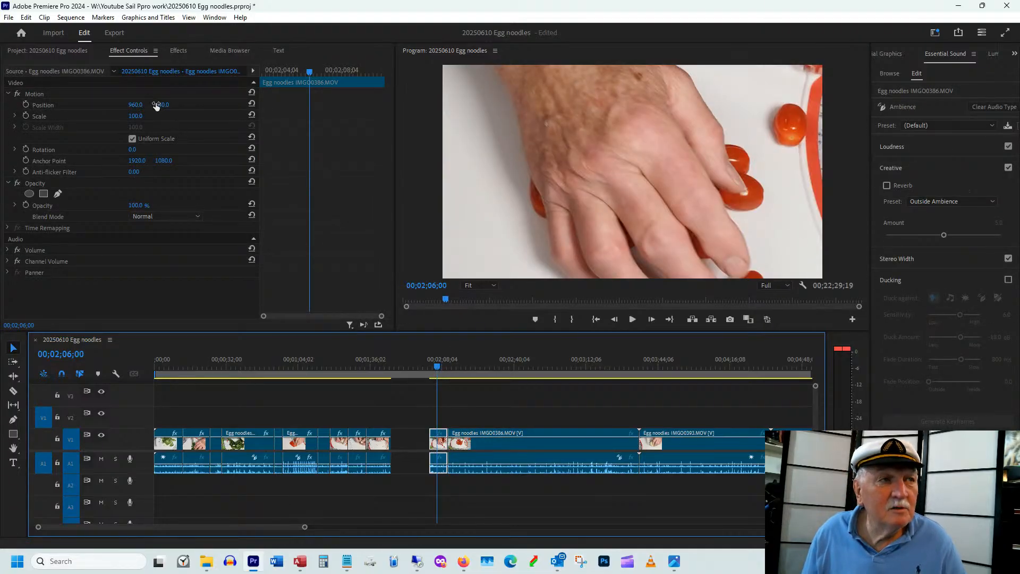
left_click_drag(438, 365, 435, 370)
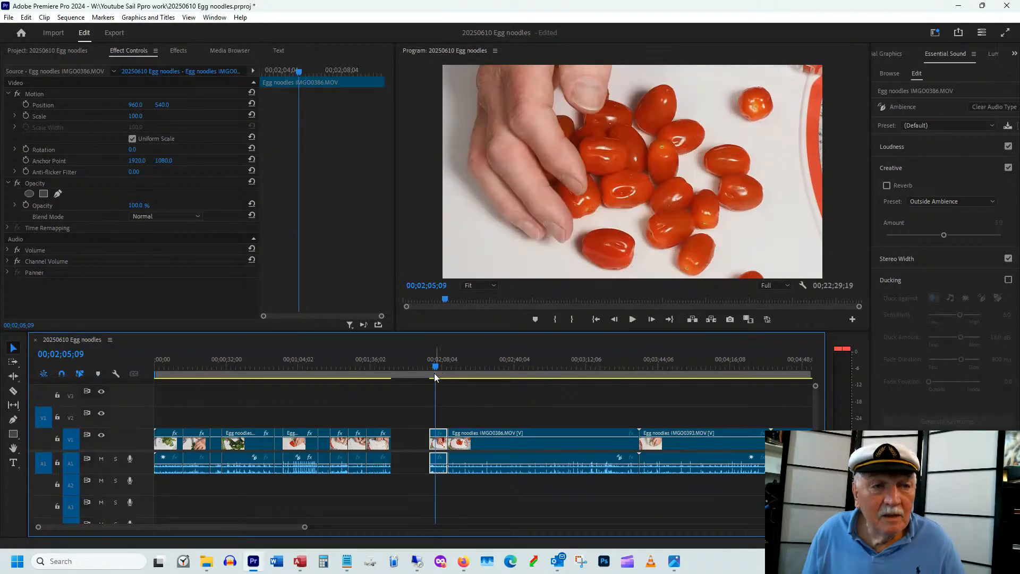
left_click_drag(432, 429, 422, 431)
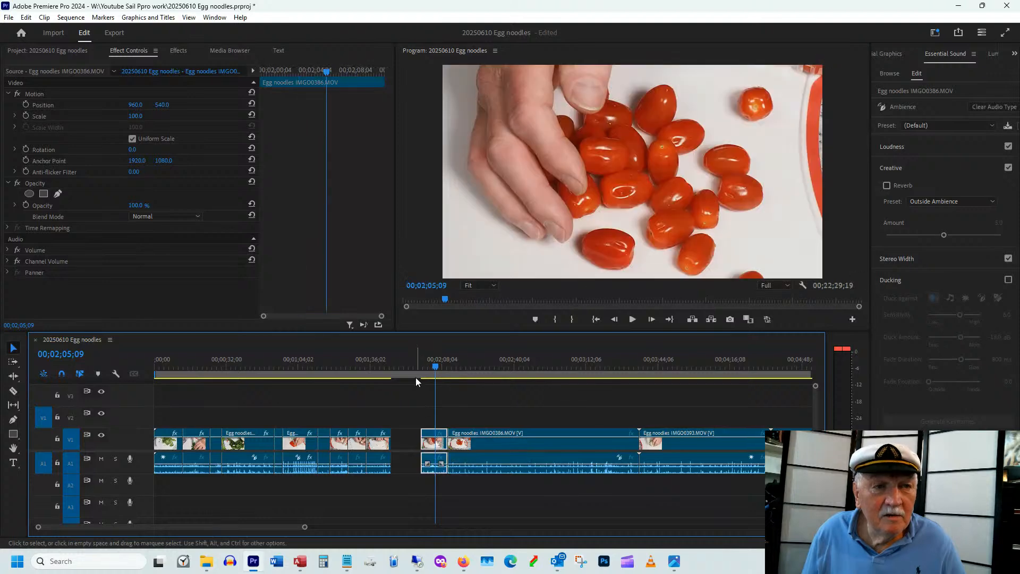
left_click_drag(420, 369, 434, 370)
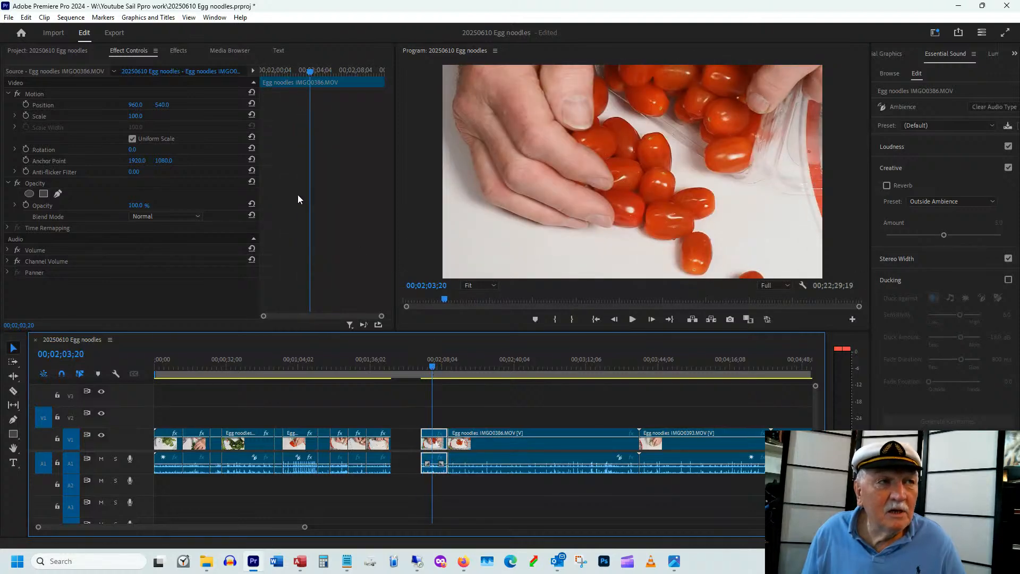
left_click_drag(158, 106, 270, 106)
Step: Trim the end of the first Egg noodles IMGO0386.MOV part to 00;02;04;18 and move it directly behind the garlic clips
left_click_drag(432, 367, 437, 384)
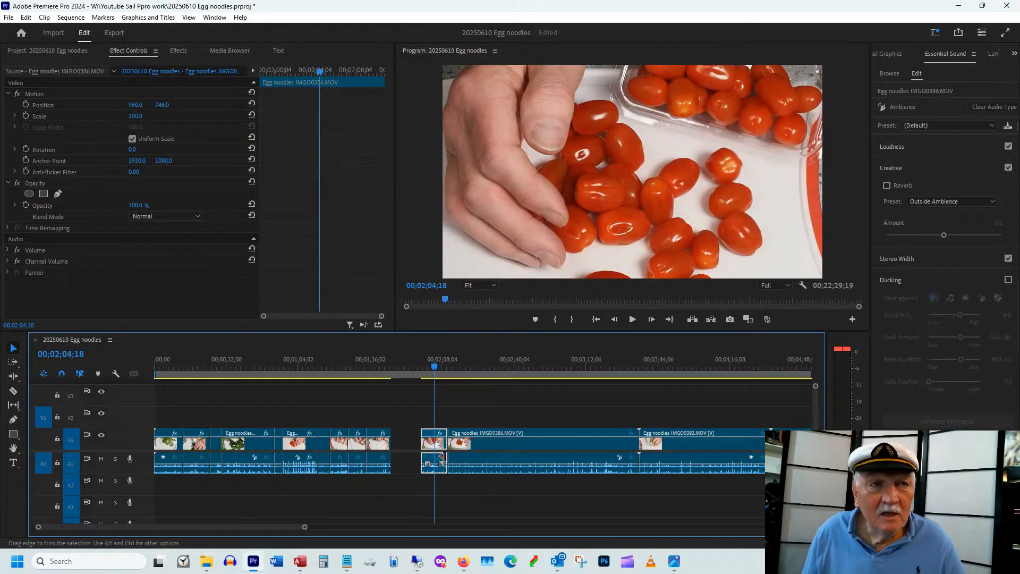
left_click_drag(445, 433, 408, 449)
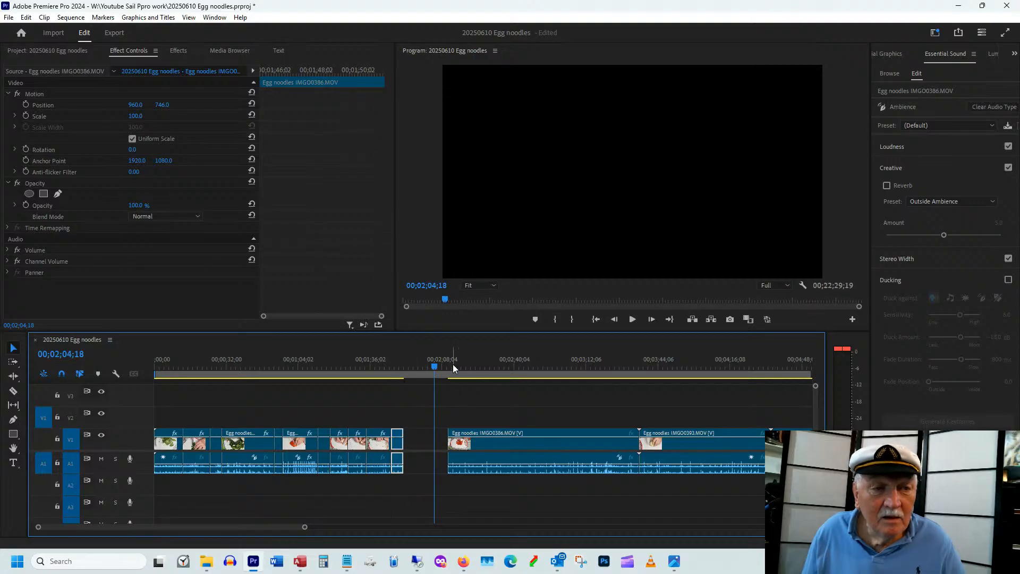
Step: Trim the start of the second Egg noodles IMGO0386.MOV part to 00;02;15;07 and split it at 00;03;11;29
left_click(455, 367)
mouse_move(456, 370)
left_mouse_down()
mouse_move(472, 371)
mouse_move(460, 383)
left_mouse_up()
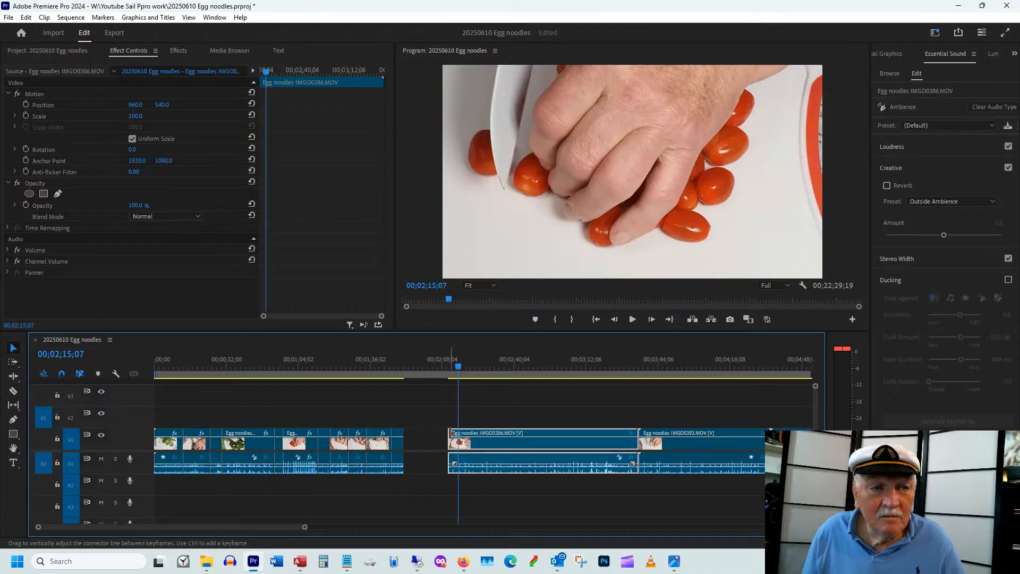
left_click_drag(450, 435, 458, 428)
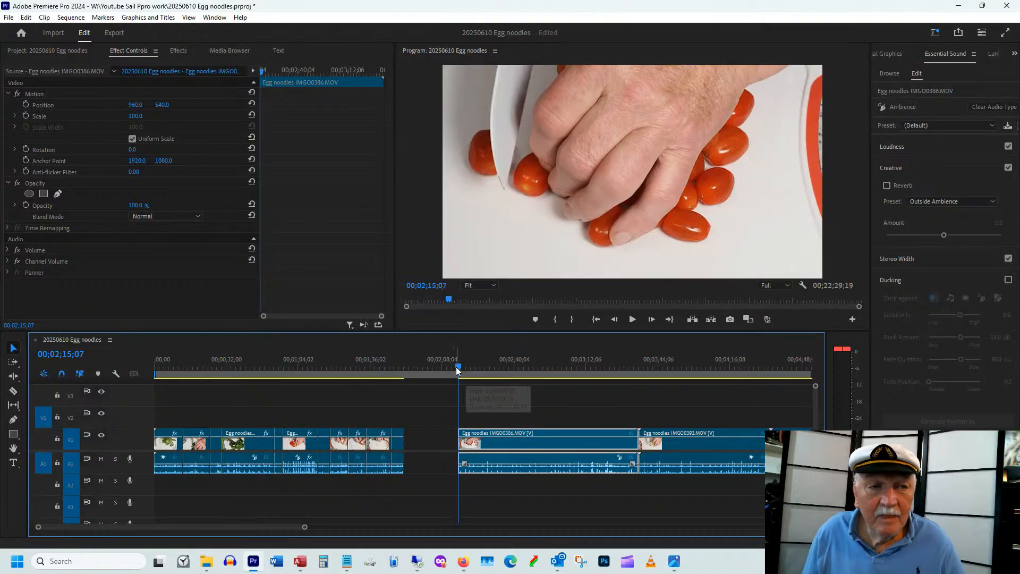
left_click_drag(459, 366, 585, 366)
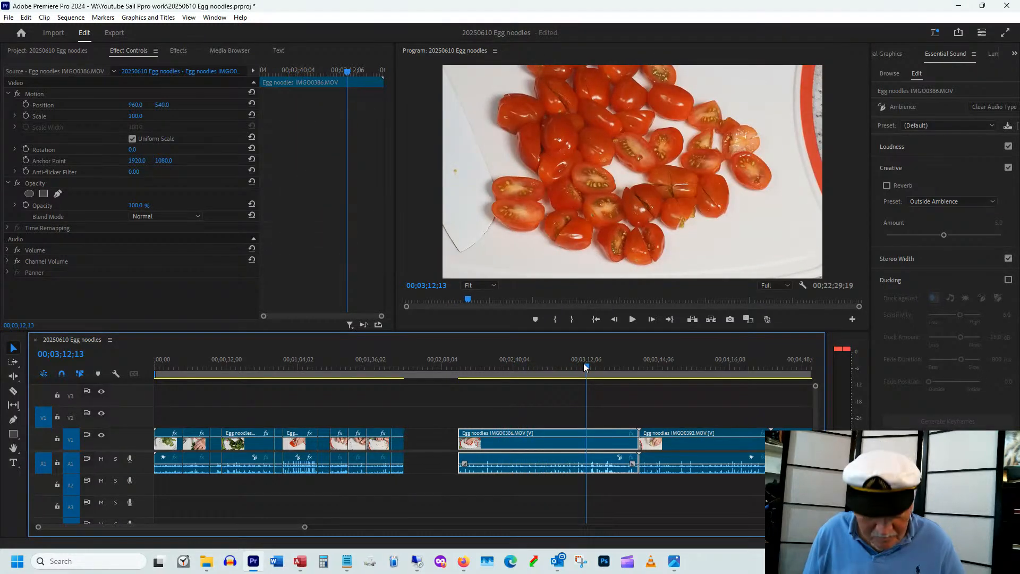
key("ctrl+k")
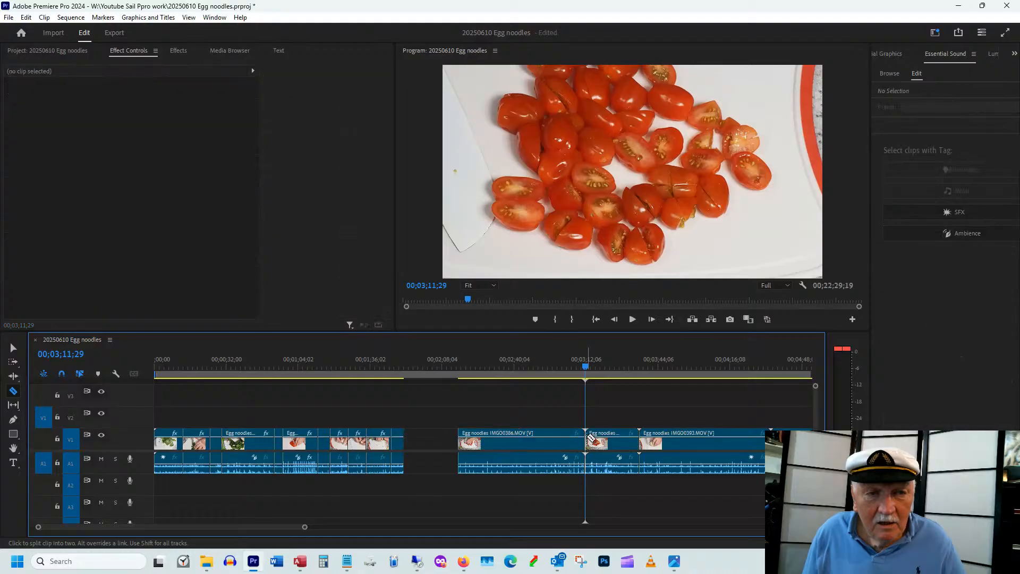
Step: Review the tomato-cutting part of Egg noodles IMGO0386.MOV by playing it from about 00;02;30
left_click(533, 365)
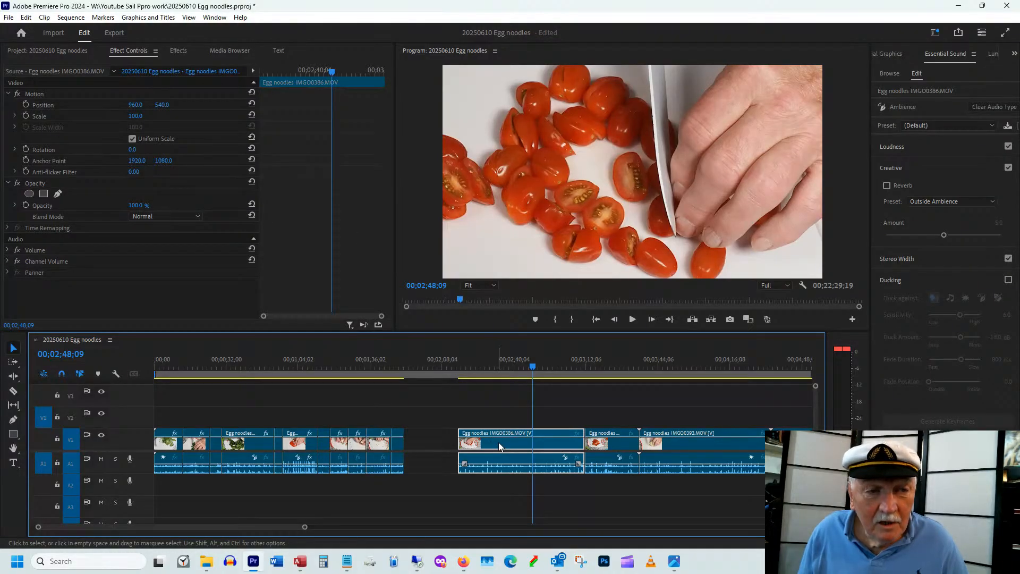
left_click(490, 374)
key("space")
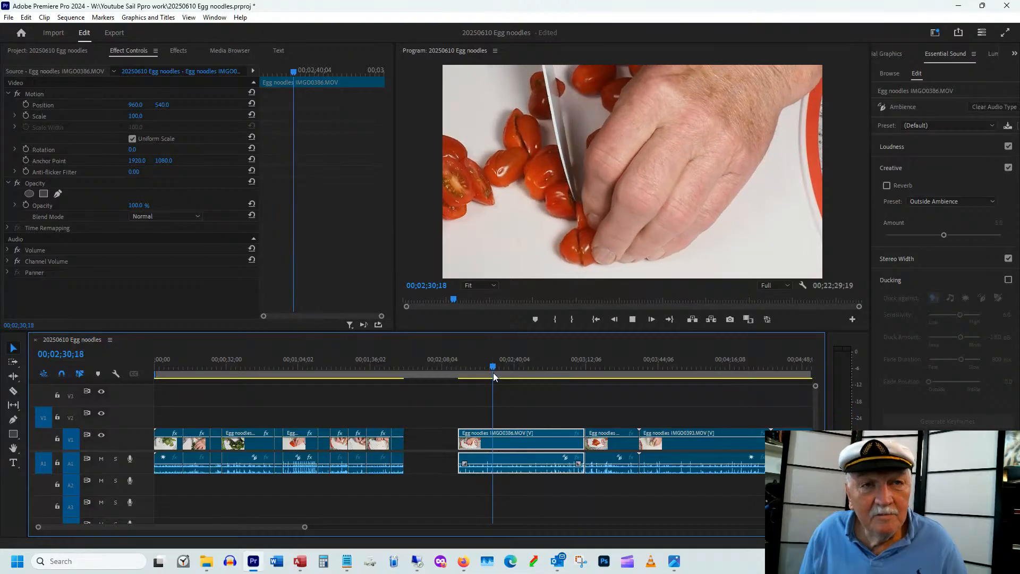
key("space")
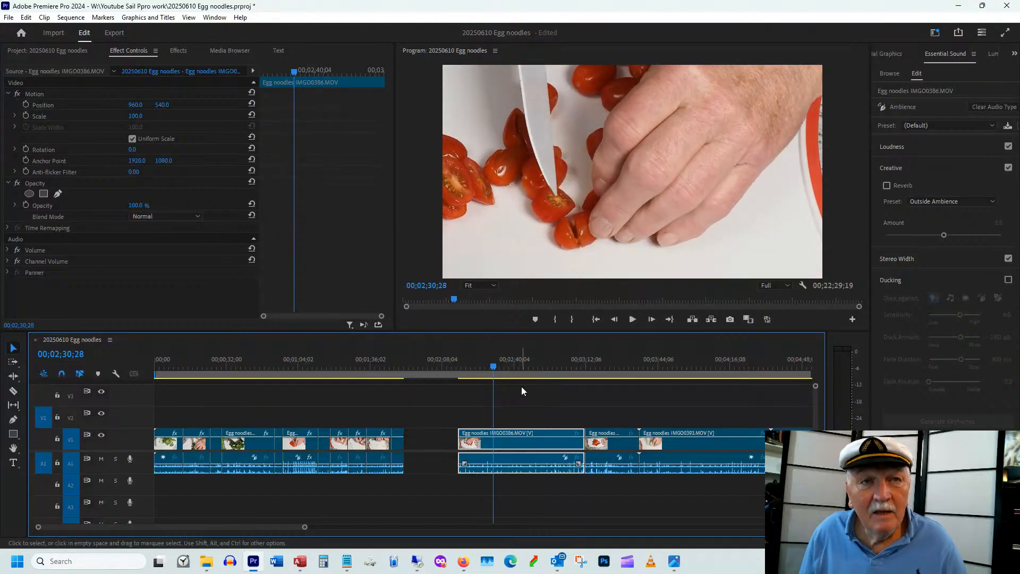
Step: Speed up the tomato-cutting part of Egg noodles IMGO0386.MOV to 160% and close the gap in front of it
right_click(498, 446)
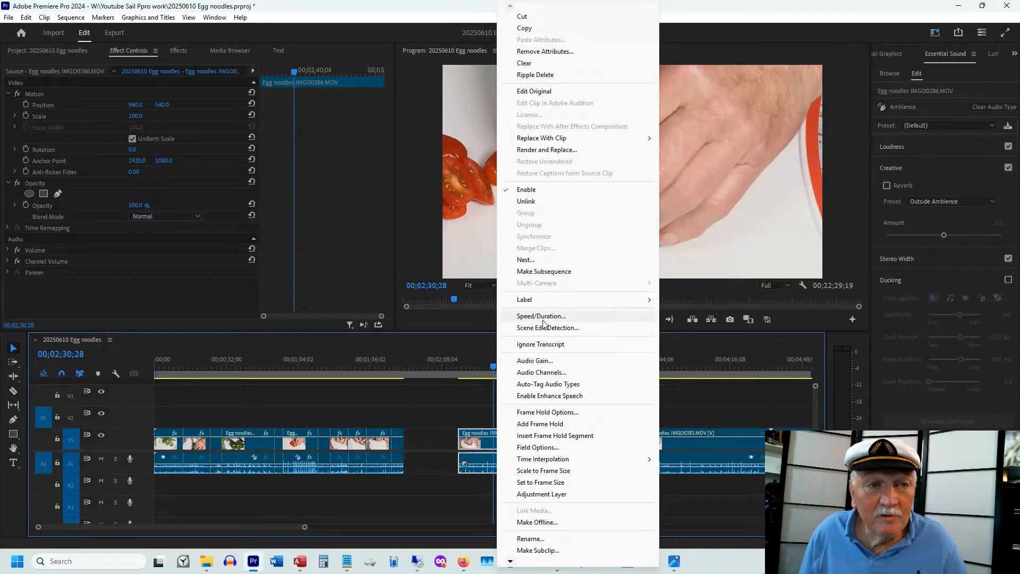
left_click(546, 315)
type("16")
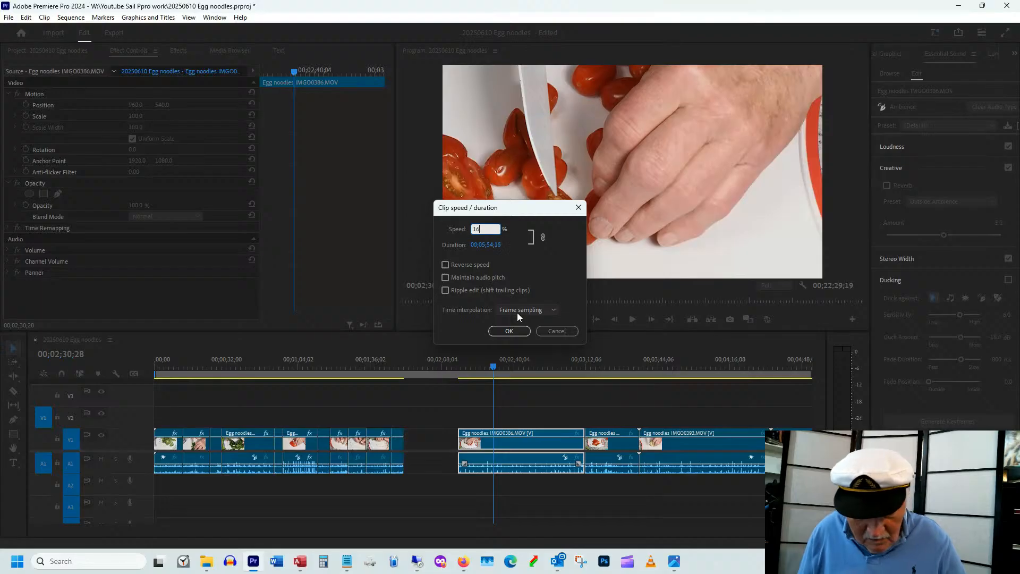
type("0")
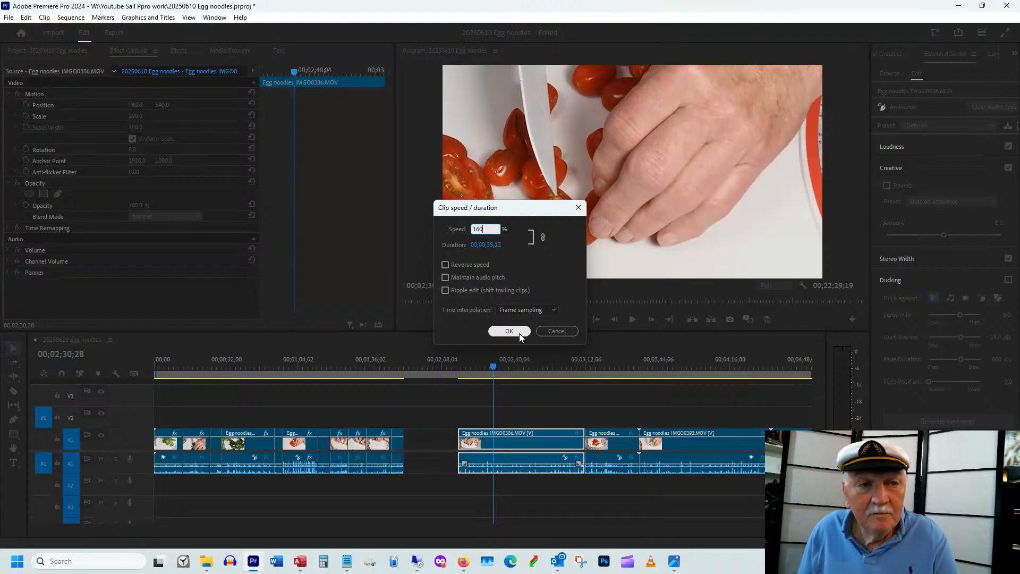
left_click(512, 330)
left_click(430, 439)
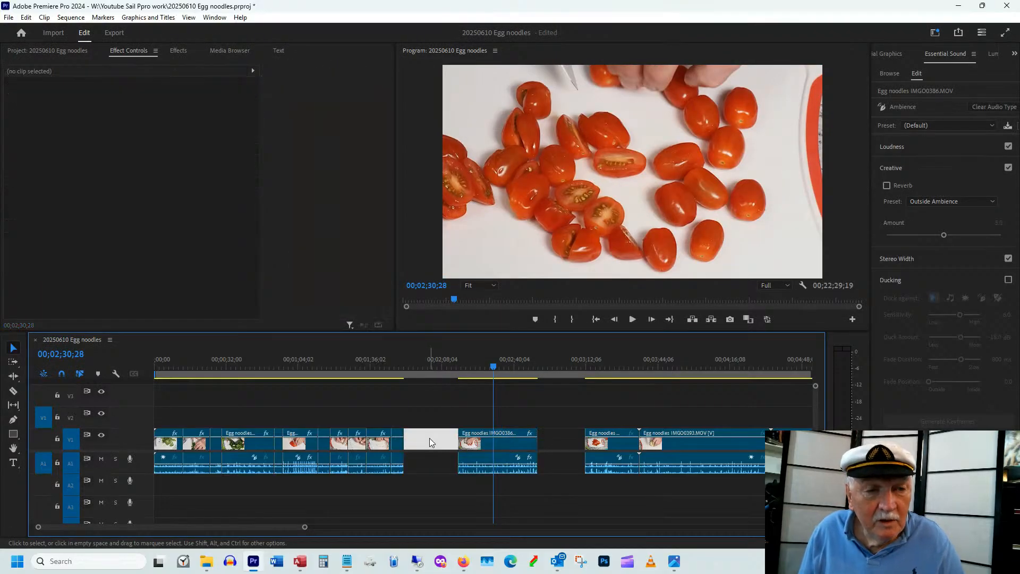
key("Delete")
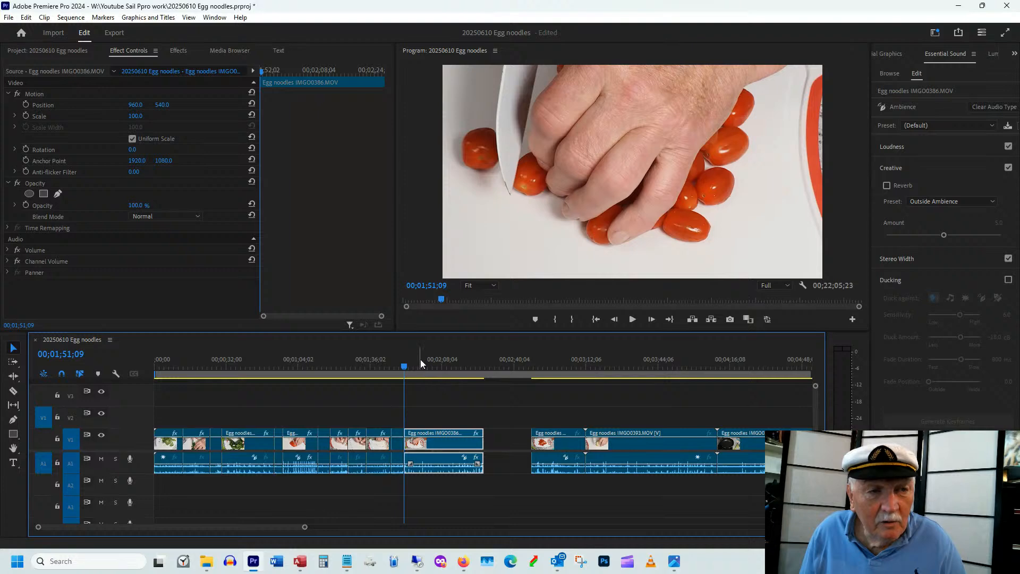
Step: Play the sped-up tomato-cutting part and set its position to 1126, 611
left_click(423, 364)
key("space")
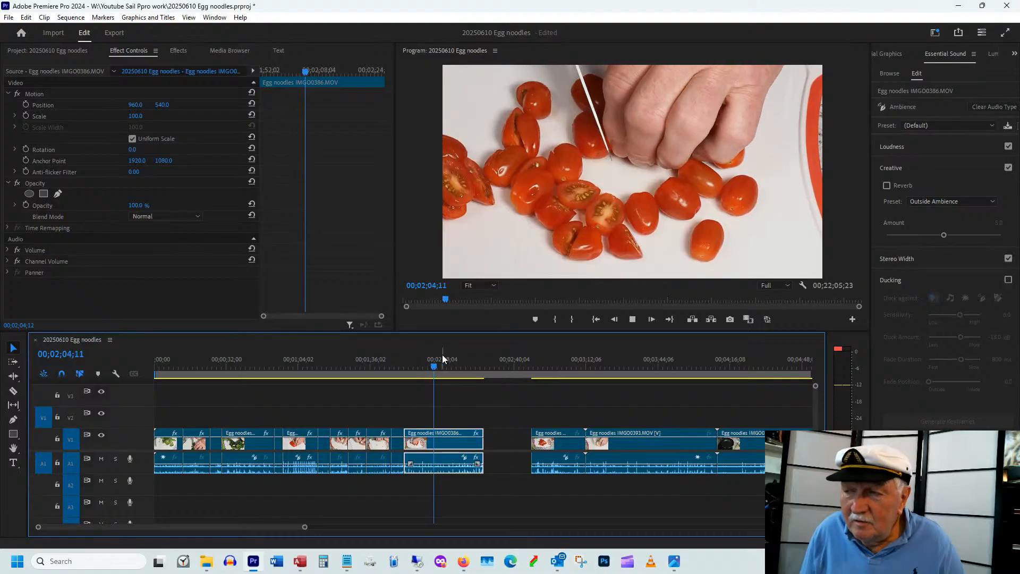
key("space")
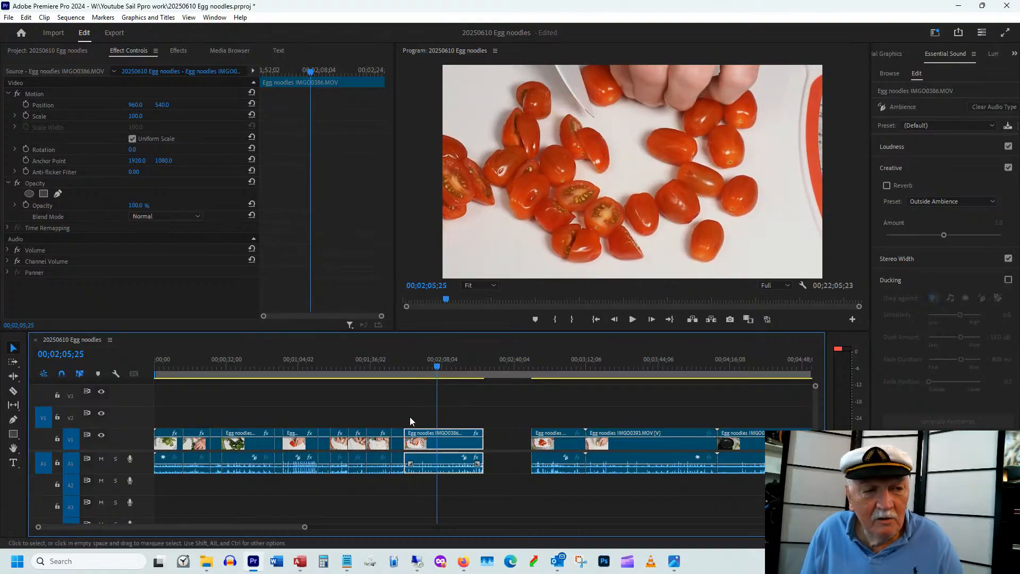
scroll(257, 525, "down", 2)
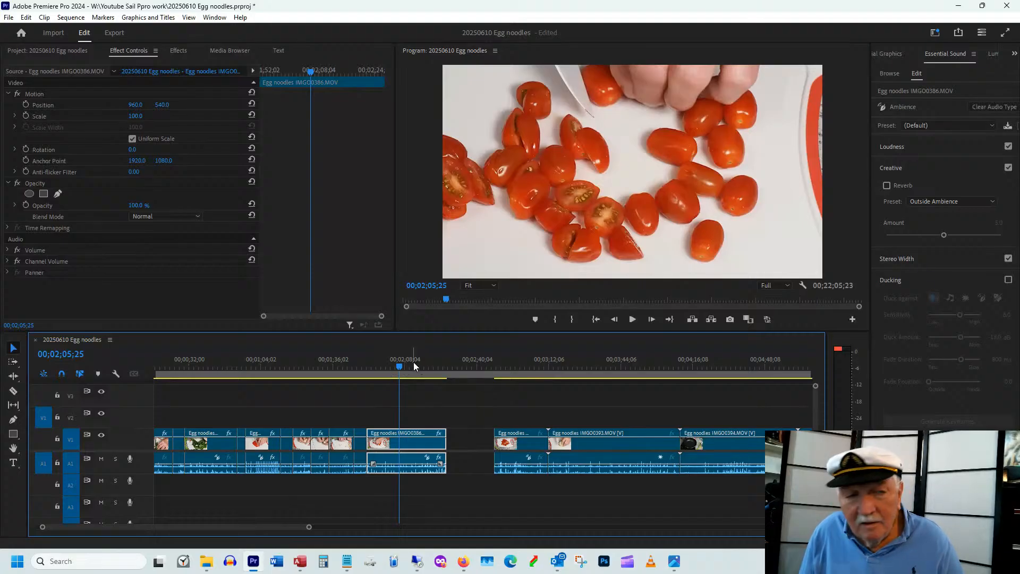
mouse_move(414, 366)
left_mouse_down()
mouse_move(425, 365)
mouse_move(416, 365)
left_mouse_up()
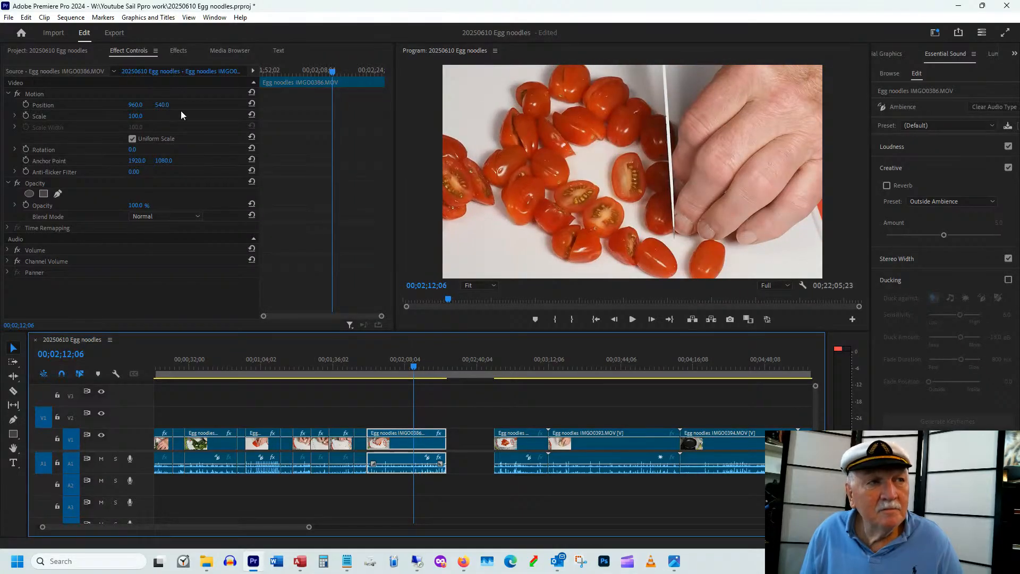
left_click_drag(156, 106, 224, 107)
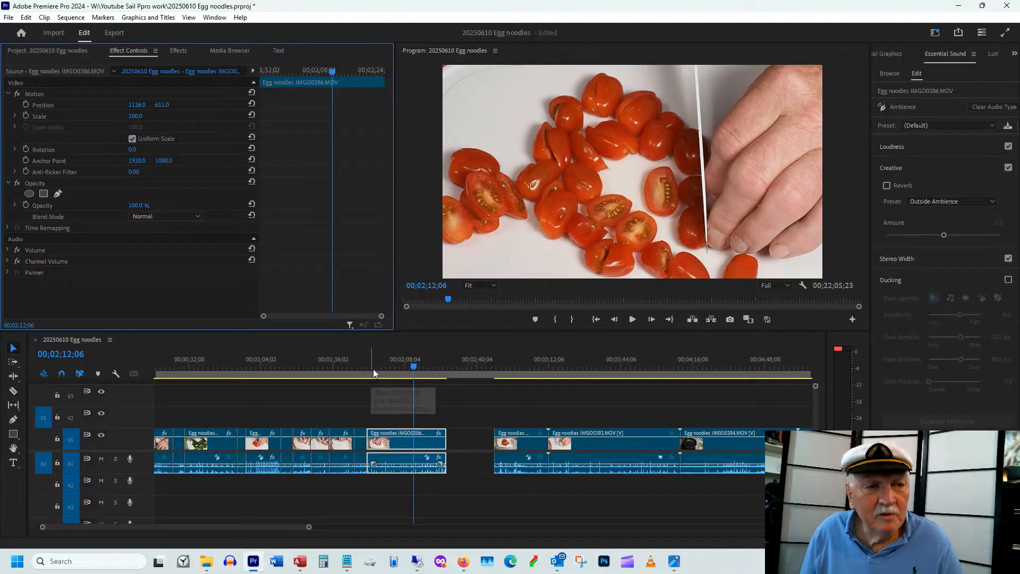
Step: Trim the start of the last Egg noodles IMGO0386.MOV part to 00;02;59;13 and move it directly behind the tomato-cutting part
left_click(396, 366)
left_click_drag(399, 366, 423, 364)
left_click_drag(497, 370, 521, 368)
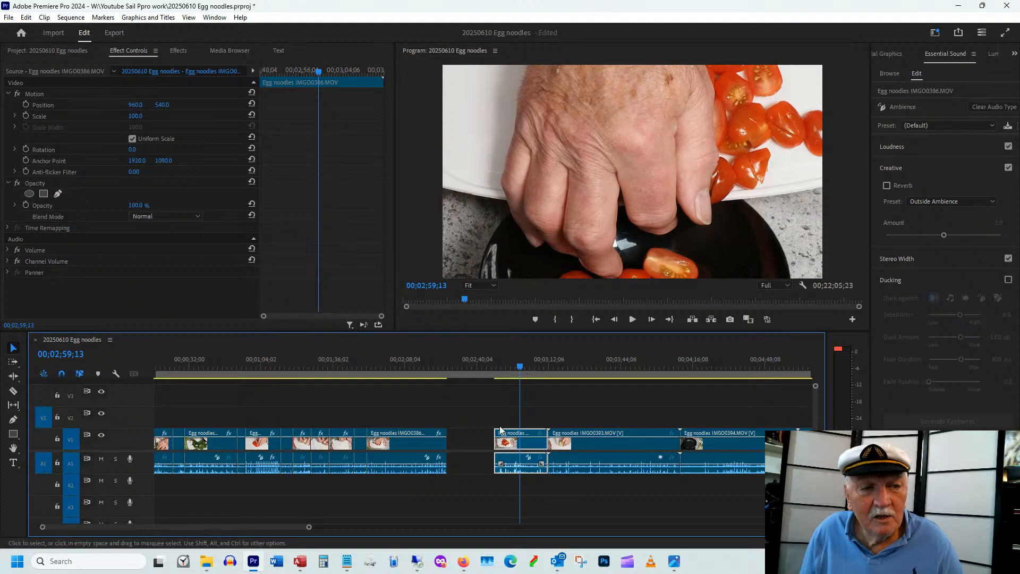
left_click_drag(498, 426, 461, 449)
Step: Trim the end of the last Egg noodles IMGO0386.MOV part to 00;02;31;10 and set its vertical position to 329
left_click(450, 367)
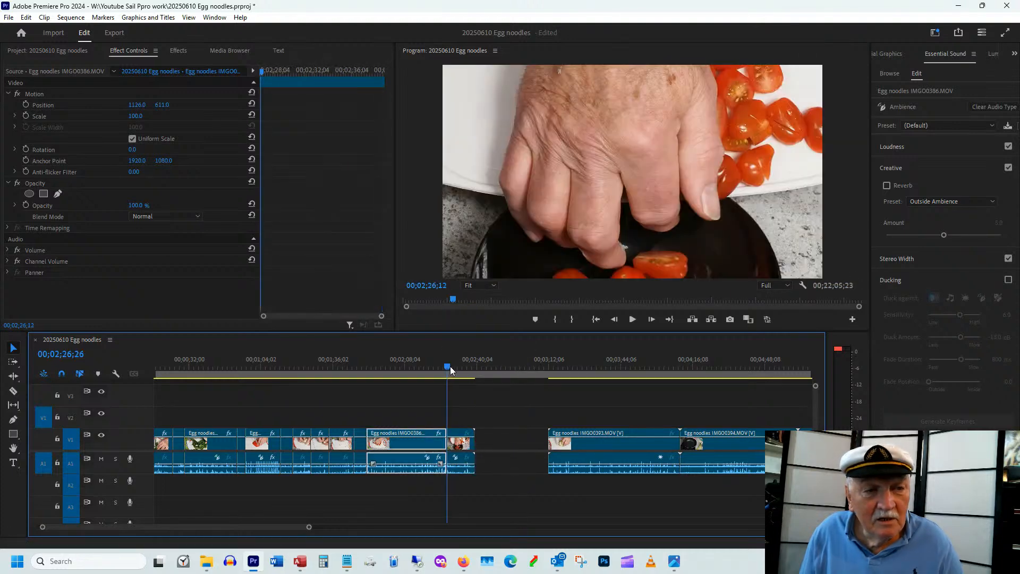
left_click_drag(450, 367, 458, 361)
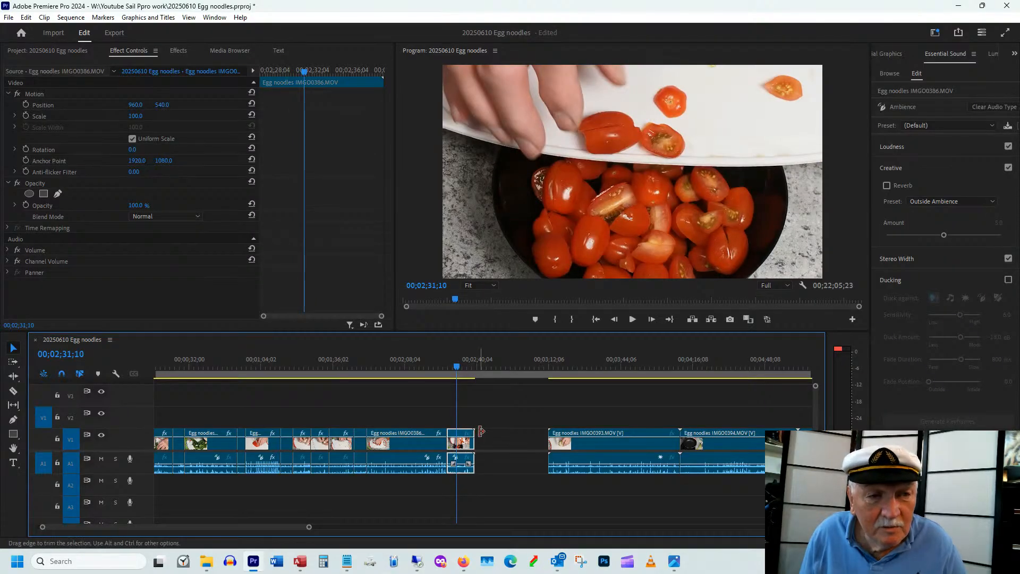
left_click_drag(470, 432, 455, 435)
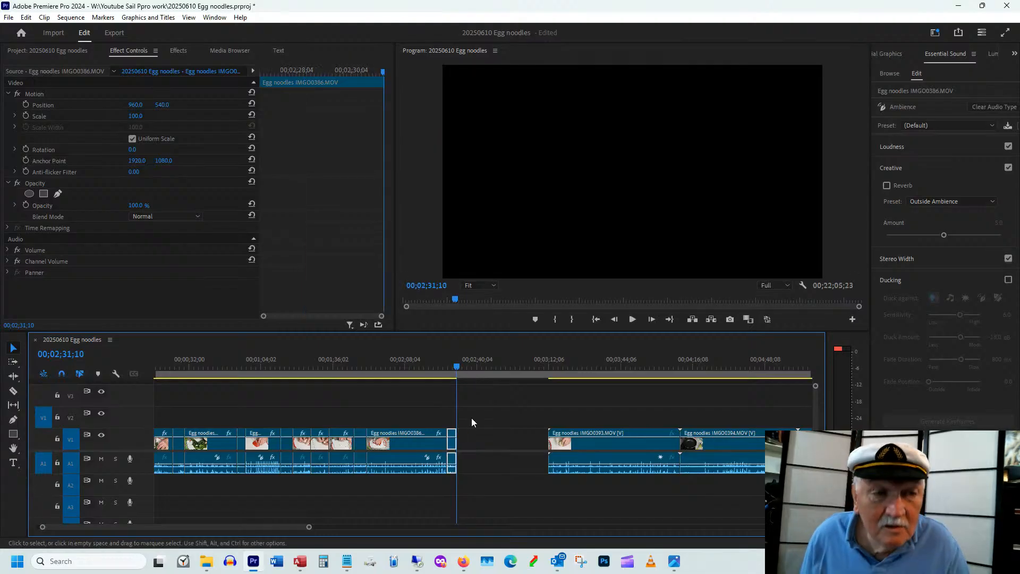
left_click(452, 365)
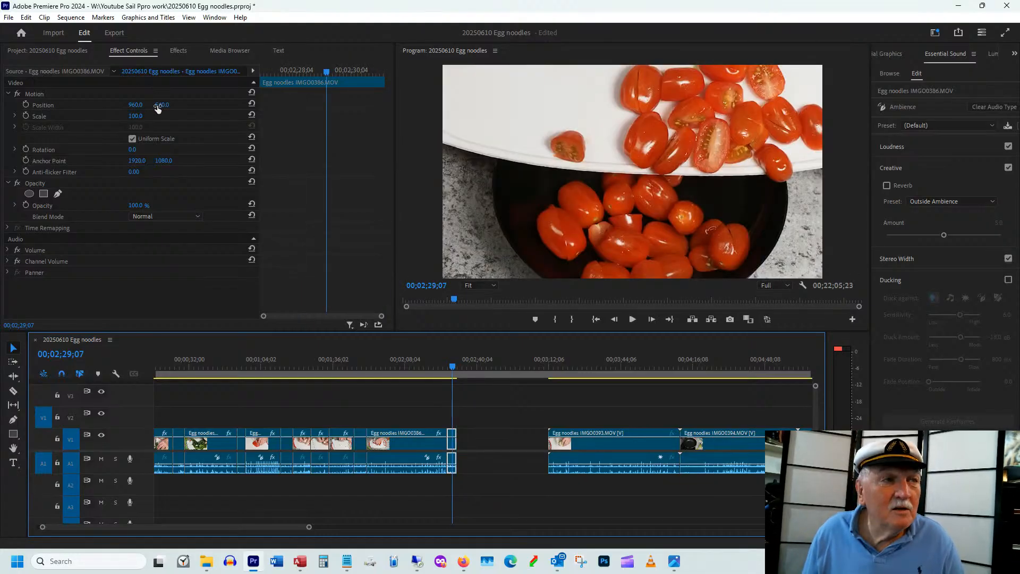
left_click_drag(163, 106, 50, 106)
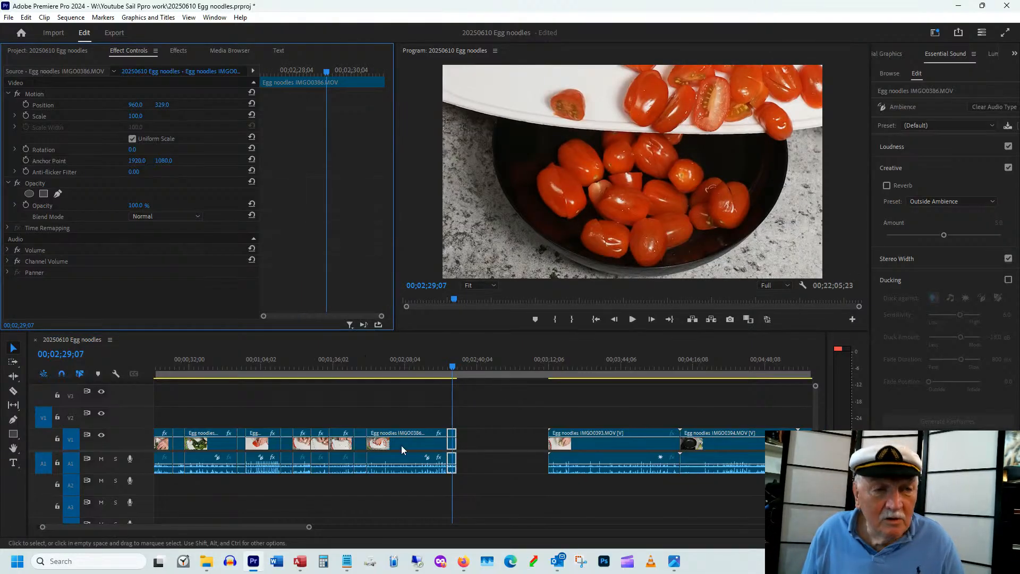
Step: Insert the three tomato parts of Egg noodles IMGO0386.MOV between the Sweet Sour Chicken pepper clip and the pepper-slicing clip
left_click(259, 367)
mouse_move(257, 367)
left_mouse_down()
mouse_move(223, 377)
mouse_move(241, 376)
left_mouse_up()
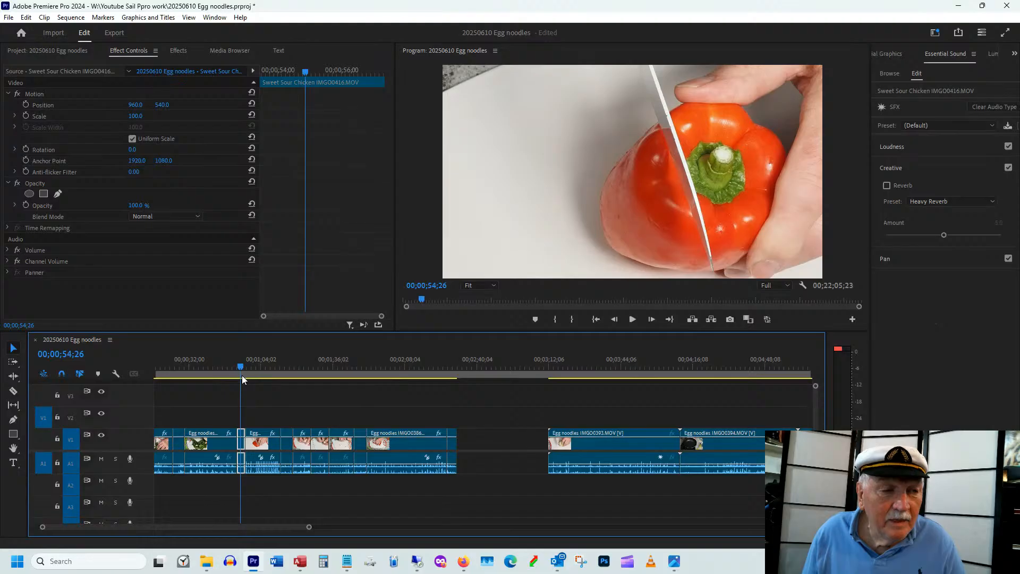
left_click_drag(243, 378, 345, 363)
left_click_drag(358, 414, 455, 473)
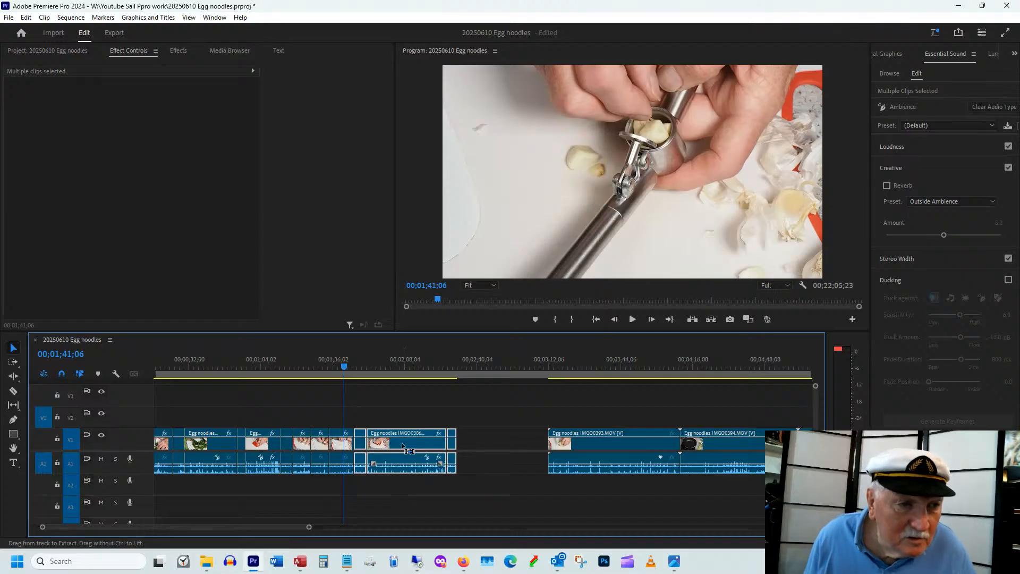
left_click_drag(403, 447, 298, 455)
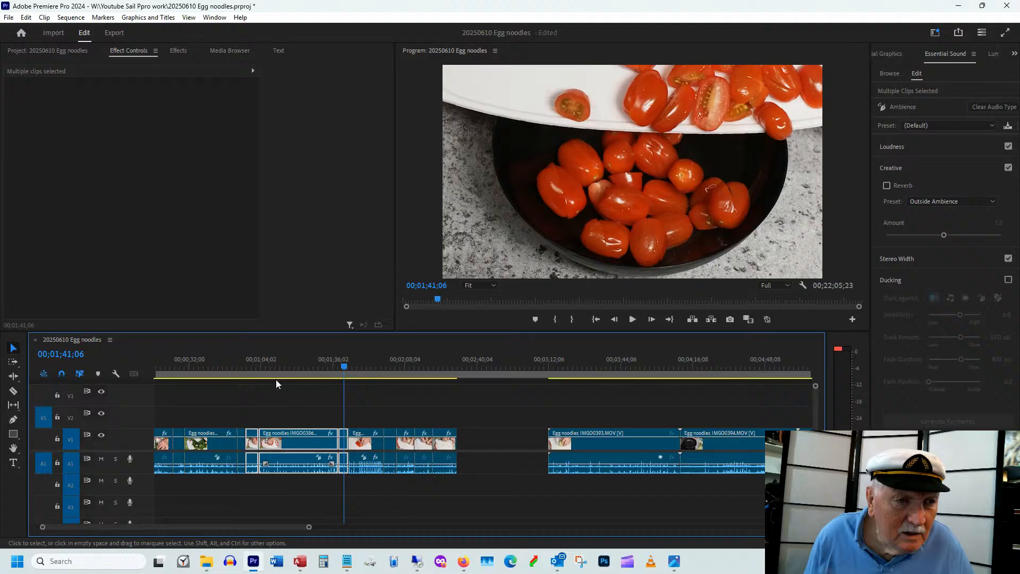
Step: Insert the Sweet Sour Chicken IMGO0416.MOV pepper clip directly before the pepper-slicing clip and close the gap it leaves
left_click_drag(242, 361, 253, 358)
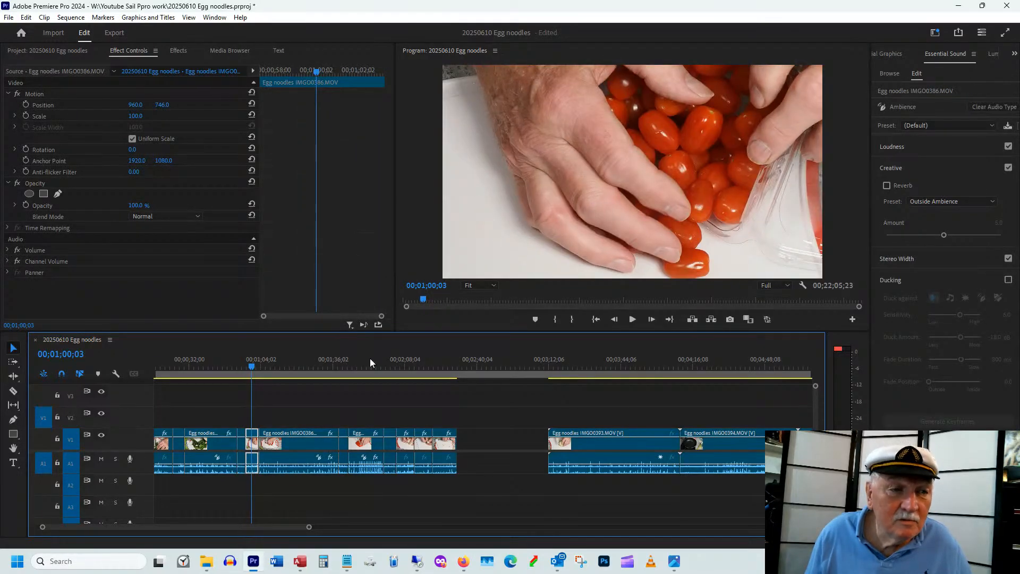
left_click_drag(370, 358, 355, 365)
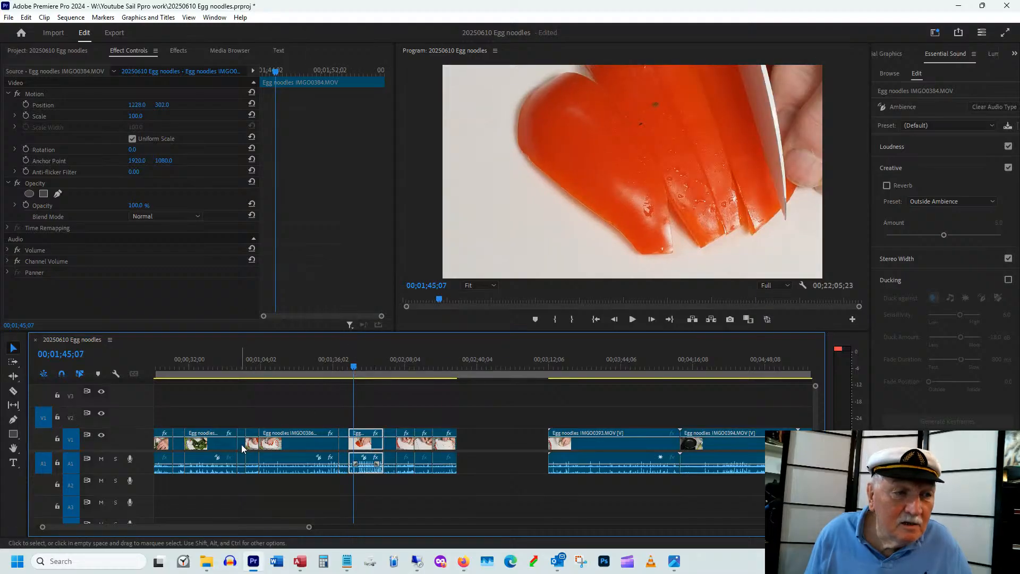
left_click(242, 448)
left_click(360, 366)
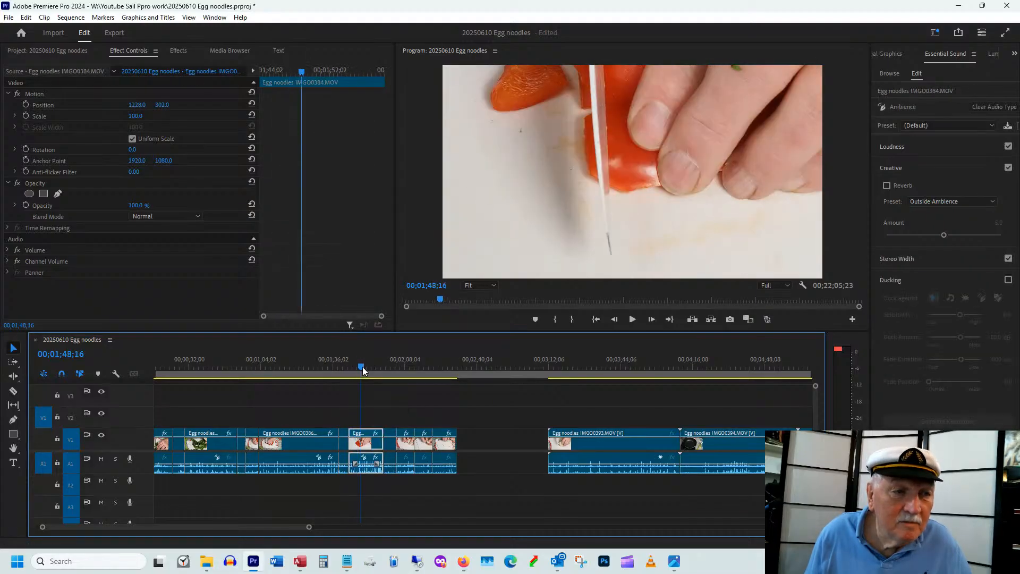
left_click_drag(244, 450, 355, 451)
left_click(242, 445)
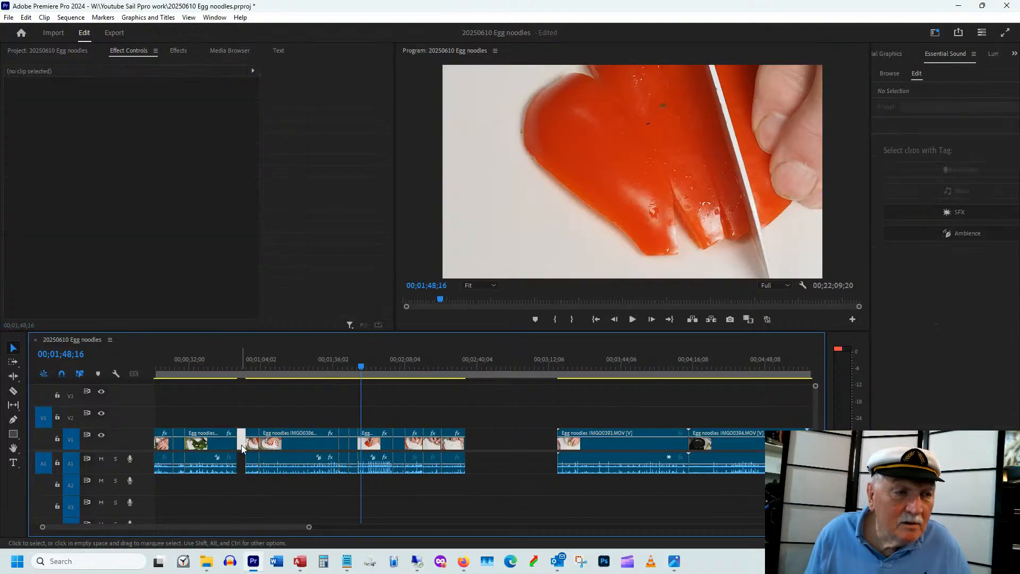
right_click(242, 445)
left_click(256, 453)
Step: Scrub through the opening clips and move the spinach clip Egg noodles IMGO0383.MOV from V1 up to V2
mouse_move(225, 359)
left_mouse_down()
mouse_move(309, 361)
mouse_move(209, 366)
left_mouse_up()
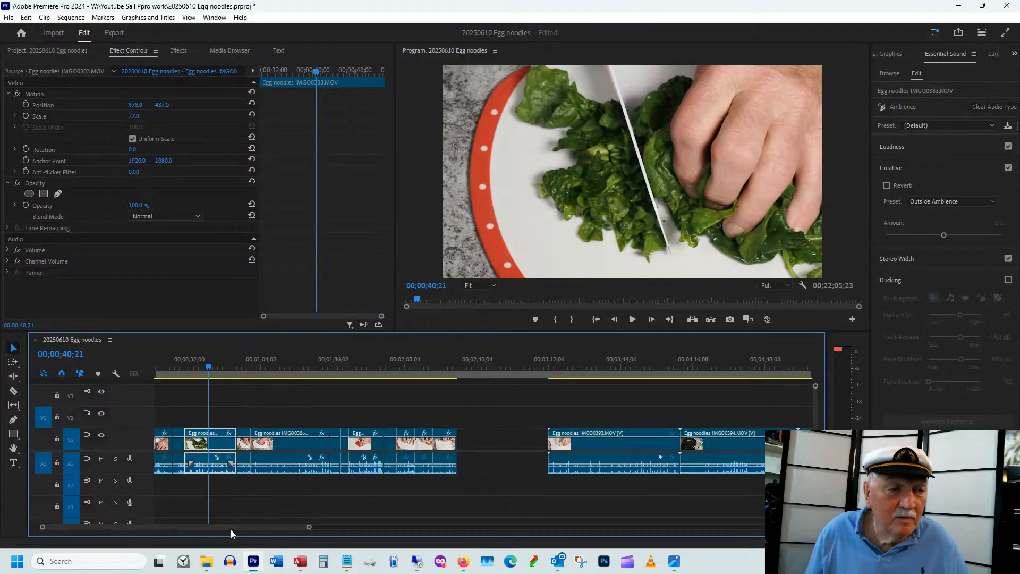
left_click_drag(231, 529, 225, 527)
left_click(172, 367)
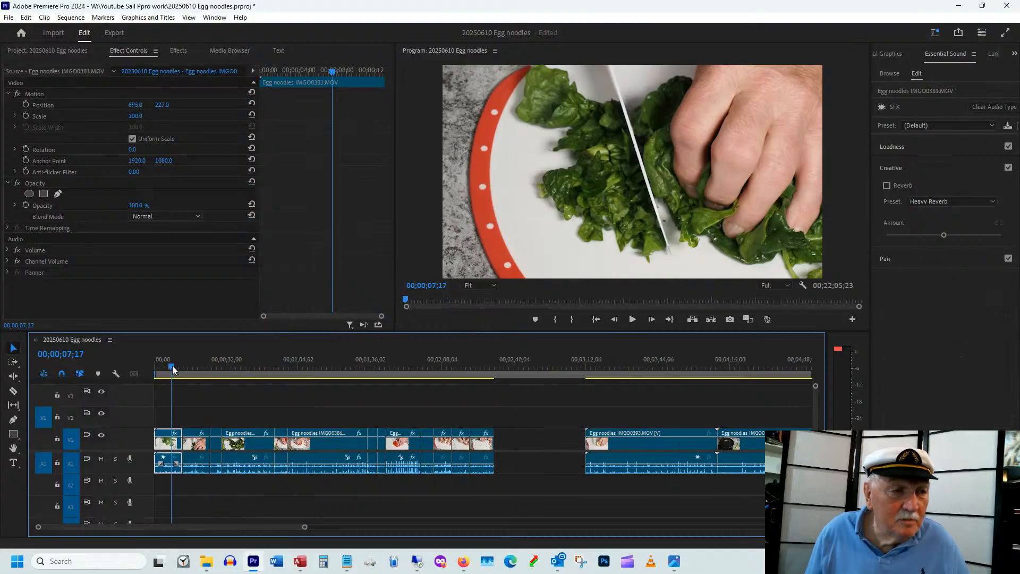
left_click_drag(172, 370, 266, 350)
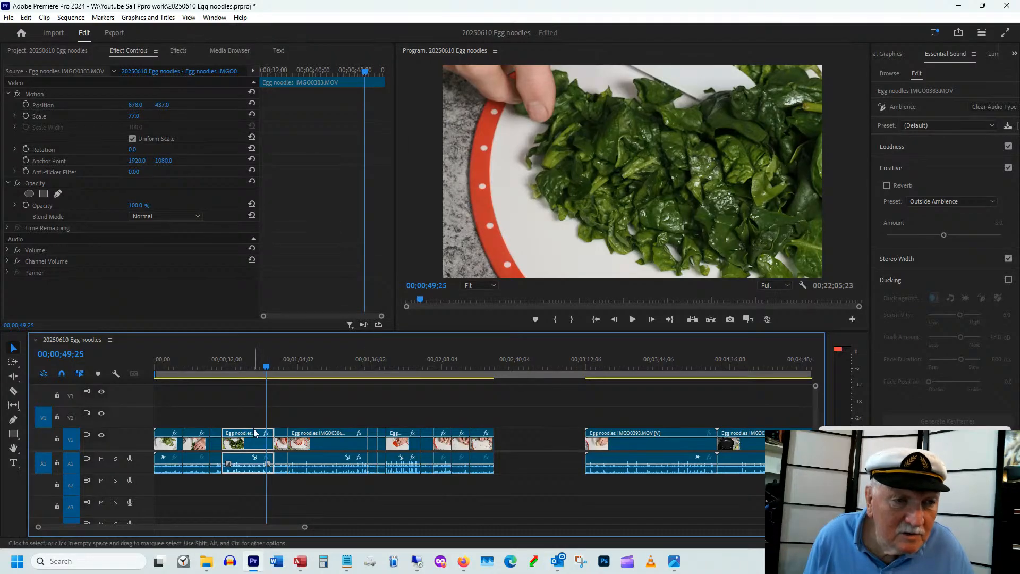
left_click_drag(254, 429, 253, 409)
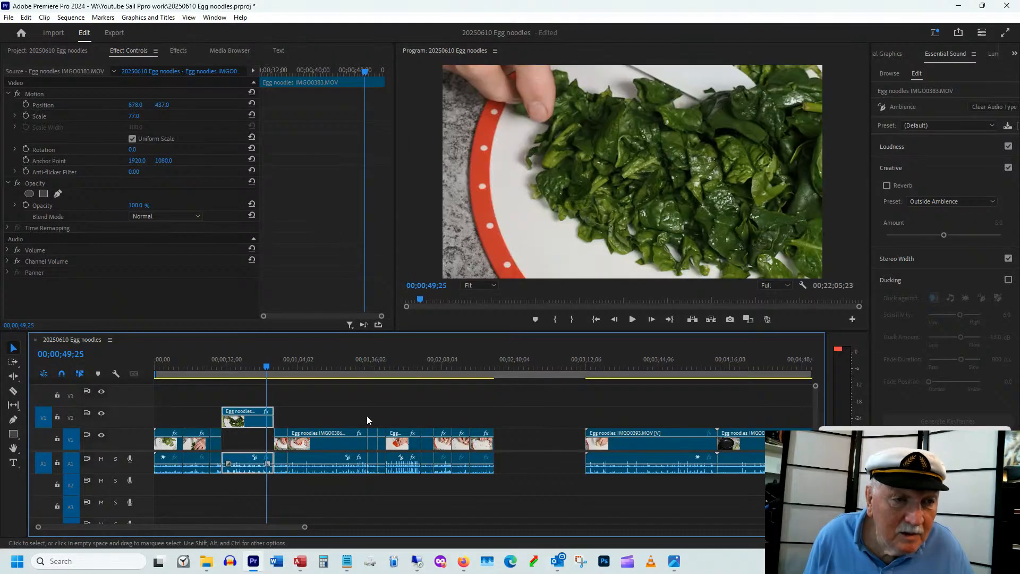
Step: Insert the spinach clip directly before the Sweet Sour Chicken pepper clip and close the gap left at its old place
left_click(373, 371)
left_click_drag(375, 369, 382, 365)
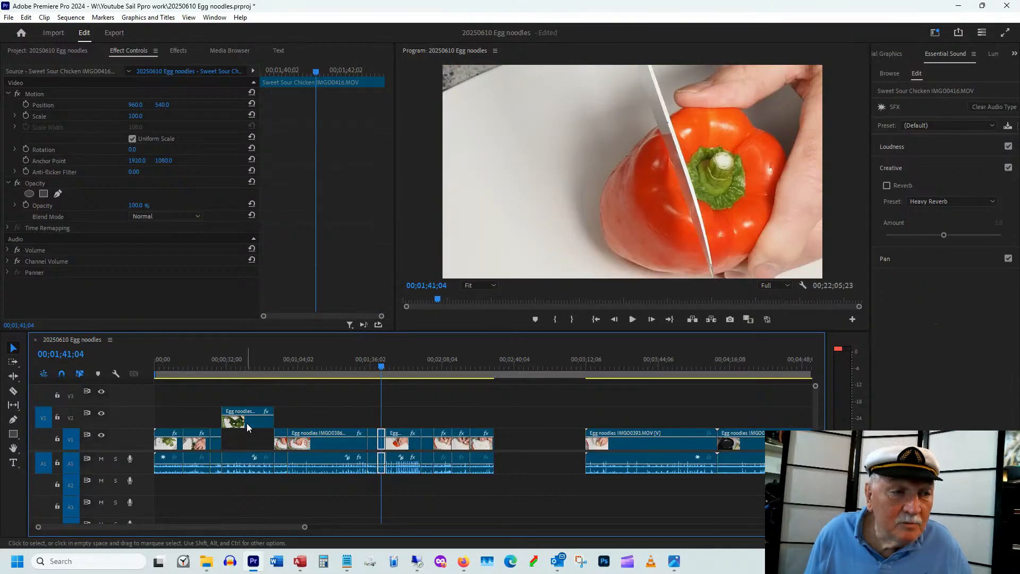
left_click_drag(247, 423, 407, 429)
key("ctrl")
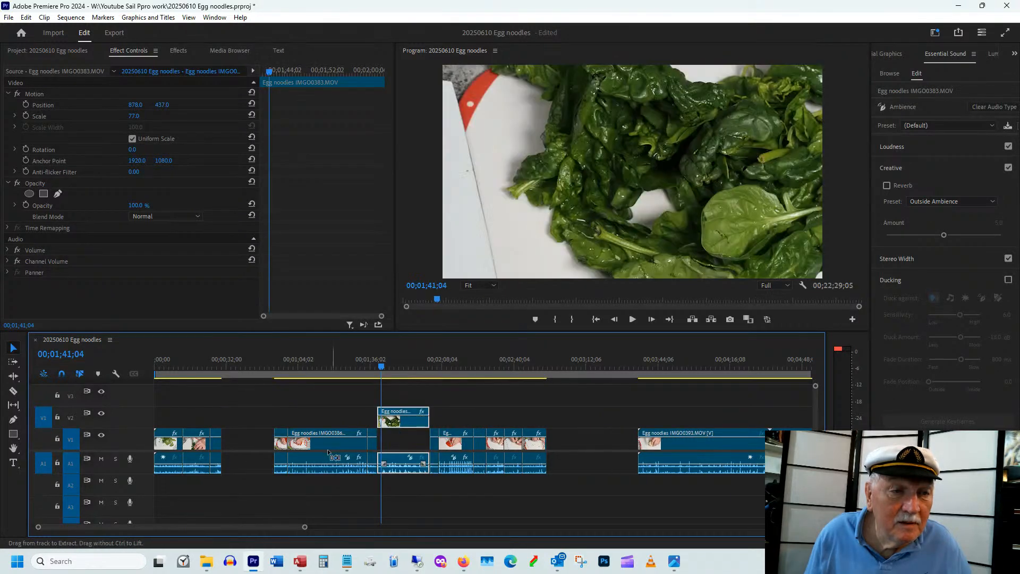
right_click(234, 441)
left_click(257, 449)
Step: Return the spinach clip from V2 to the gap below it on V1 and scrub through the reordered opening clips
left_click_drag(186, 364, 199, 366)
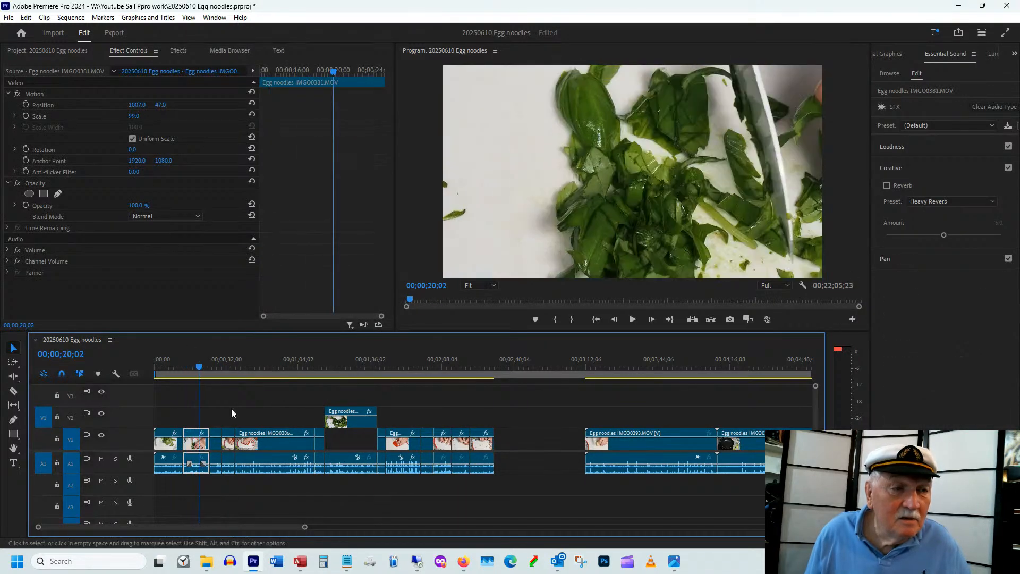
left_click_drag(354, 427, 354, 440)
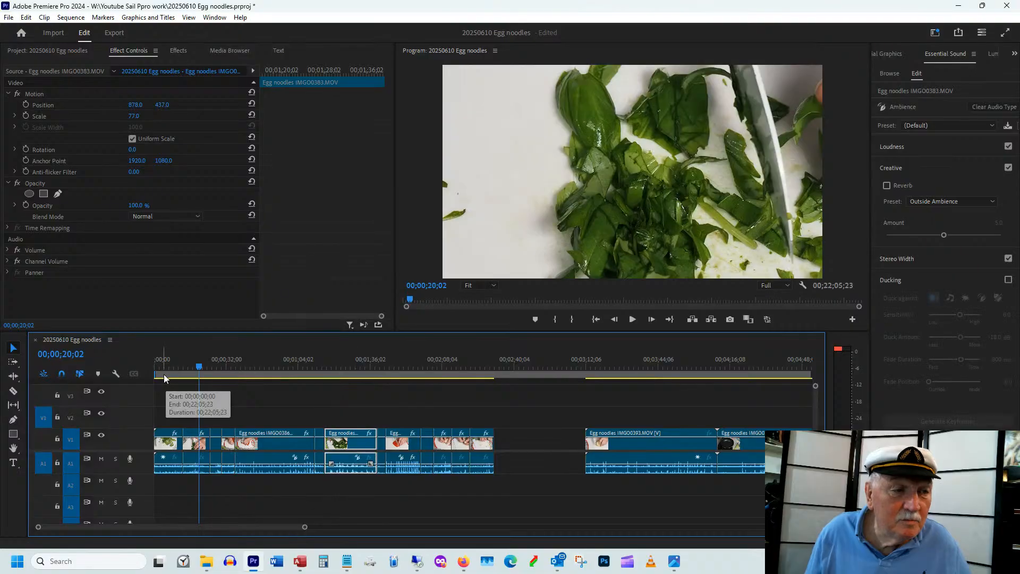
left_click(177, 372)
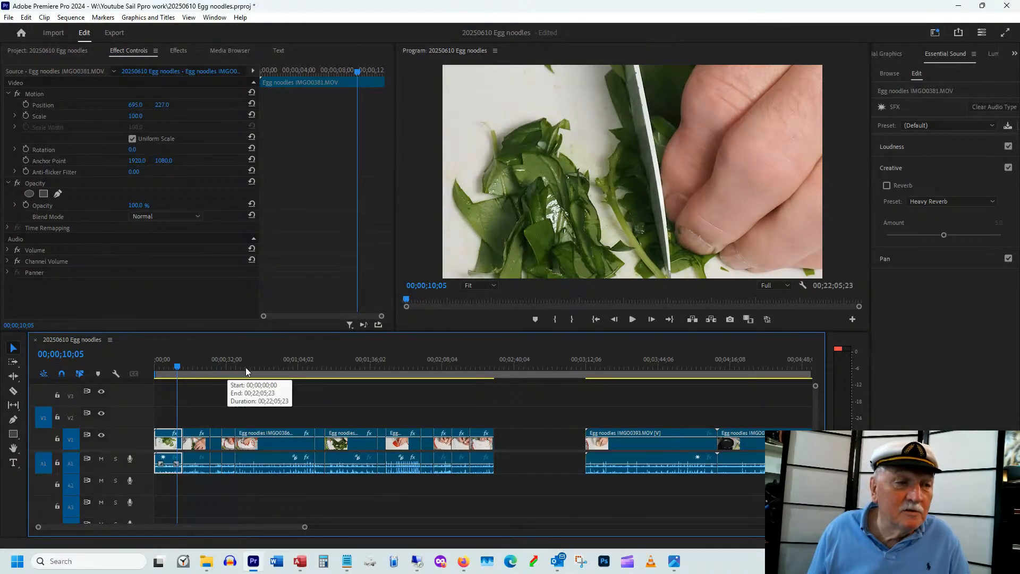
left_click_drag(245, 368, 304, 368)
Step: Trim the end of the onion clip Egg noodles IMGO0393.MOV to about 00;04;07 and return to its beginning
left_click_drag(221, 527, 258, 523)
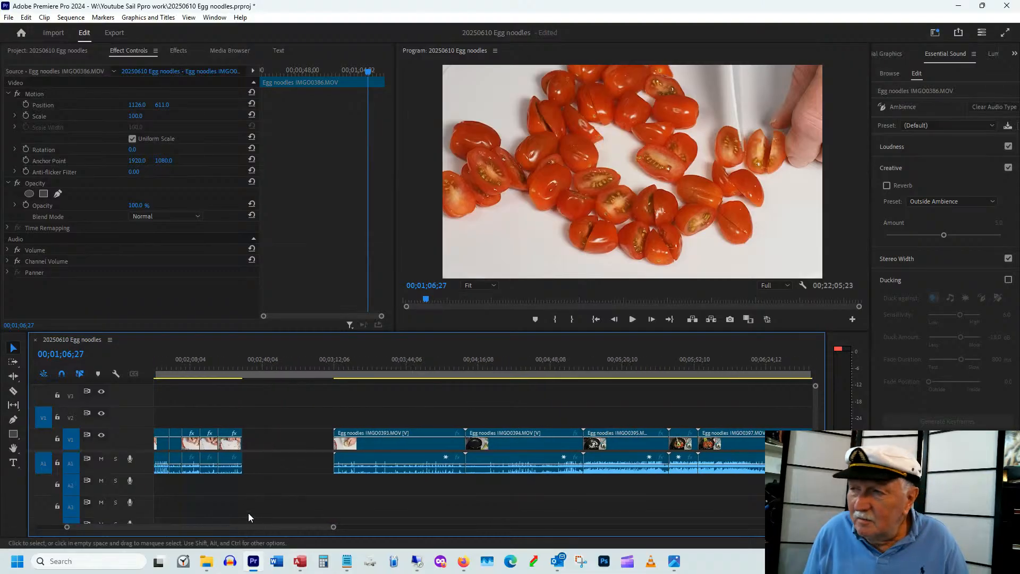
left_click_drag(361, 358, 457, 388)
left_click_drag(460, 432, 457, 431)
left_click(473, 367)
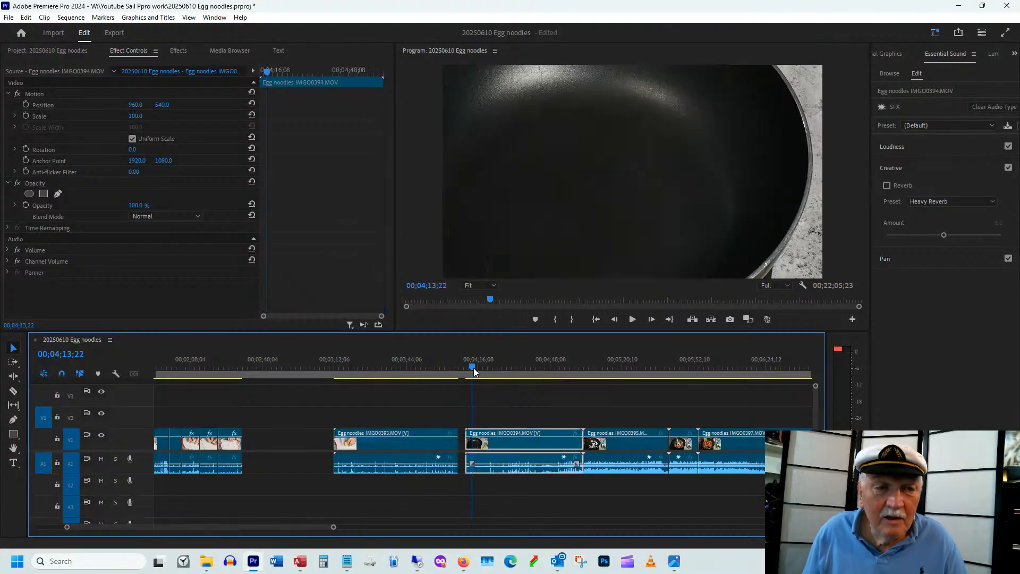
left_click(340, 365)
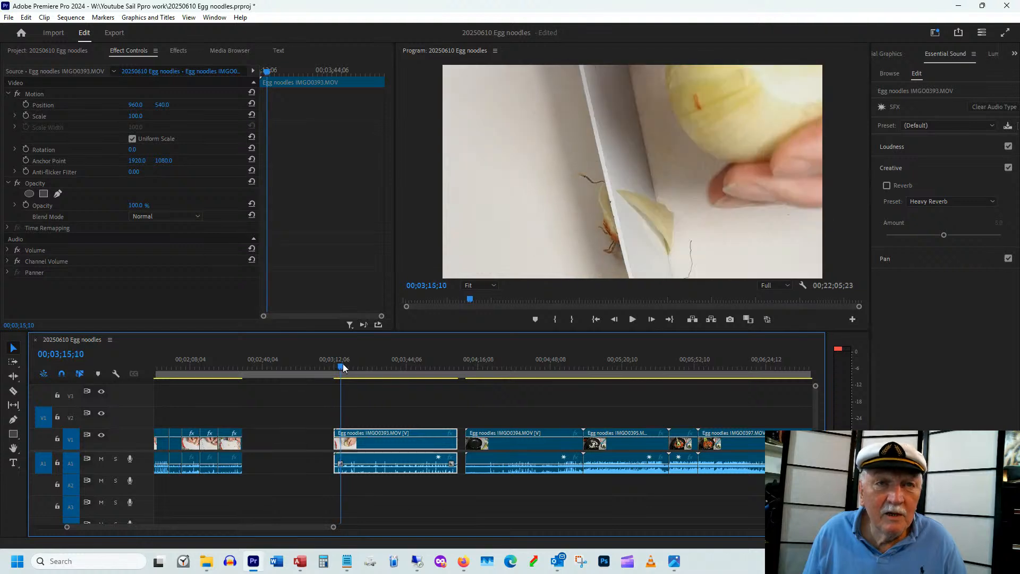
Step: Trim a fraction of a second off the beginning of the onion clip Egg noodles IMGO0393.MOV
left_click_drag(343, 366, 339, 366)
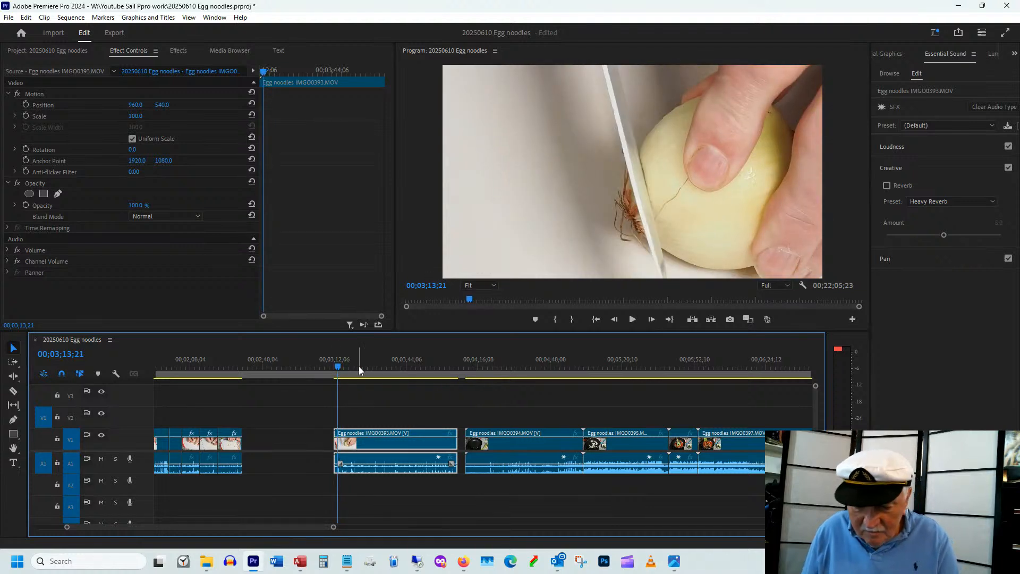
key("=")
key("=")
key("=")
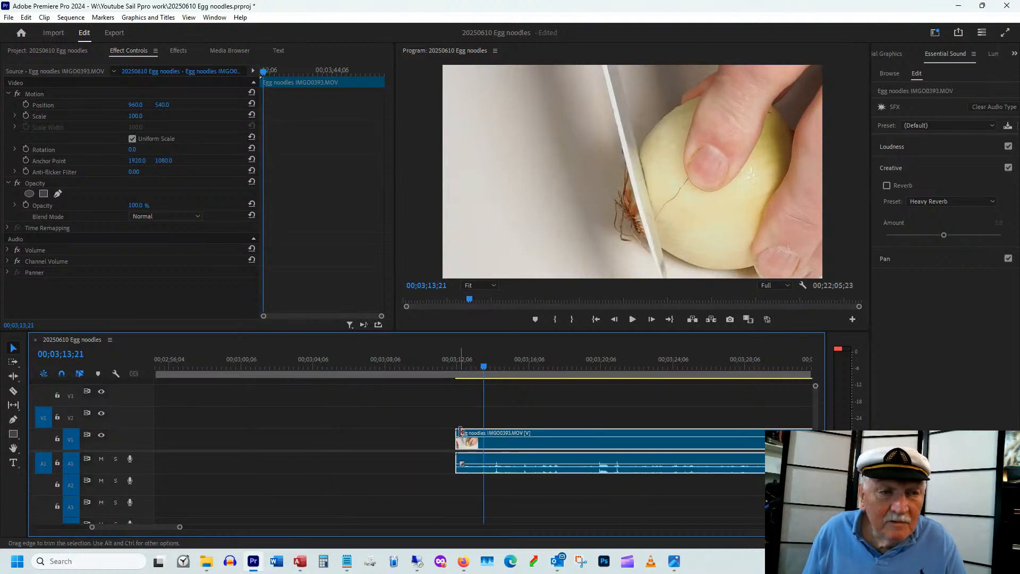
left_click_drag(460, 431, 473, 430)
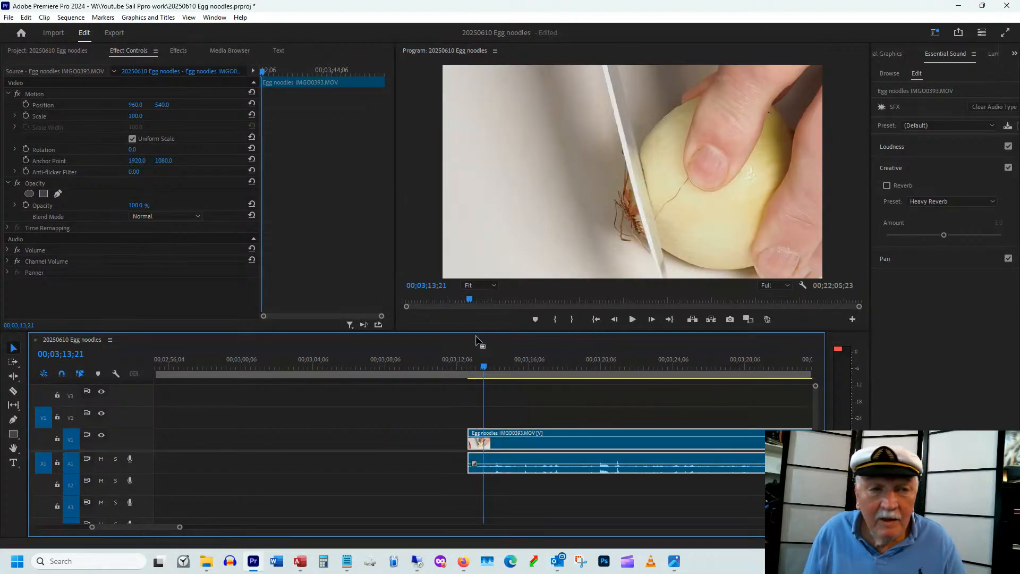
Step: Move the onion clip earlier on V1, closer to the preceding clips, and split it at 00;02;42;12
left_click_drag(470, 372, 496, 366)
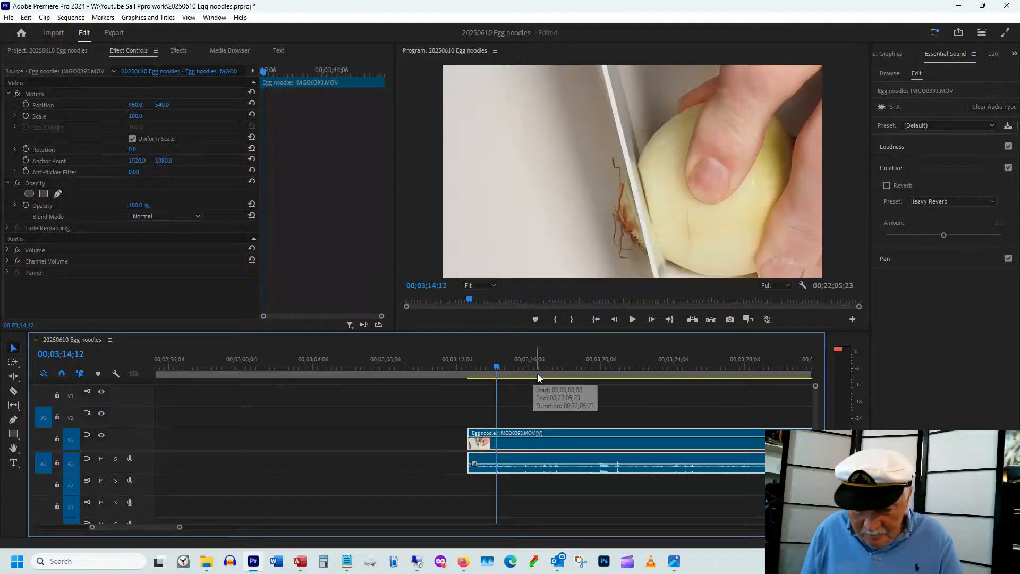
key("minus")
key("minus")
left_click_drag(588, 432, 435, 443)
mouse_move(336, 369)
left_mouse_down()
mouse_move(378, 366)
mouse_move(336, 378)
mouse_move(346, 374)
left_mouse_up()
key("c")
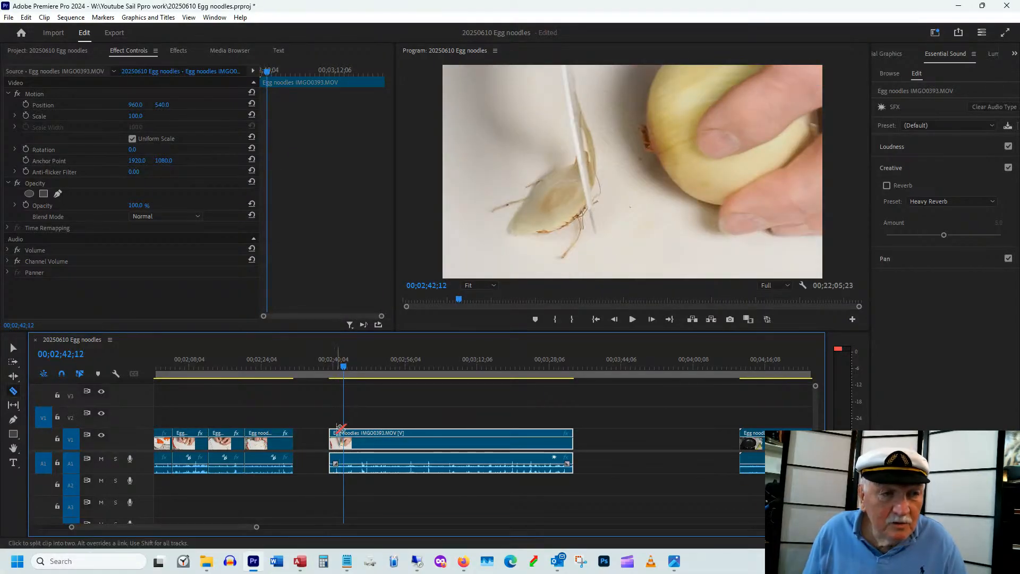
left_click(344, 438)
key("v")
Step: Trim the start of the second onion piece to about 00;03;07;08 and reframe it to position 868, 634
left_click_drag(376, 373, 457, 347)
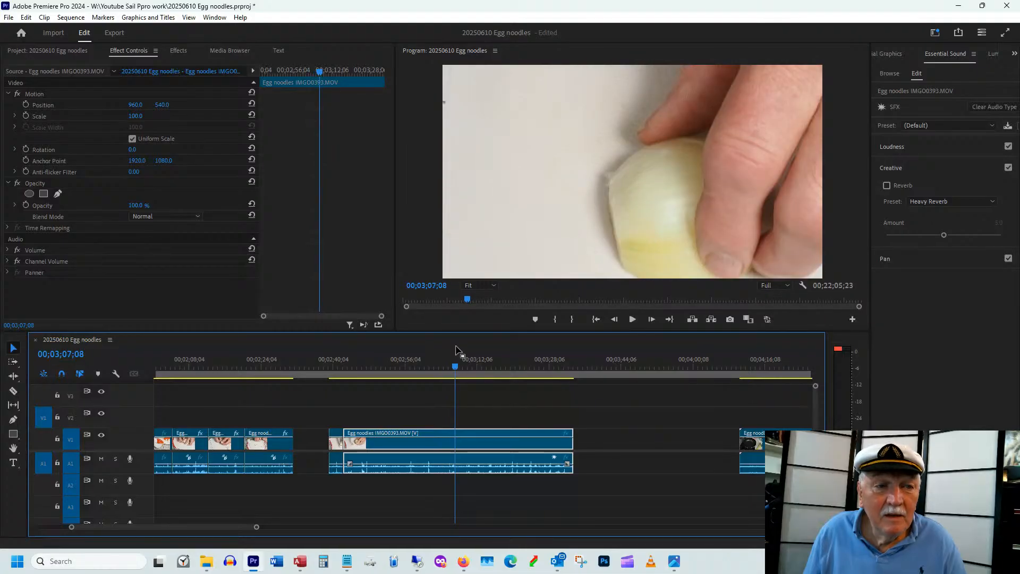
left_click_drag(350, 433, 457, 425)
left_click_drag(454, 364, 558, 347)
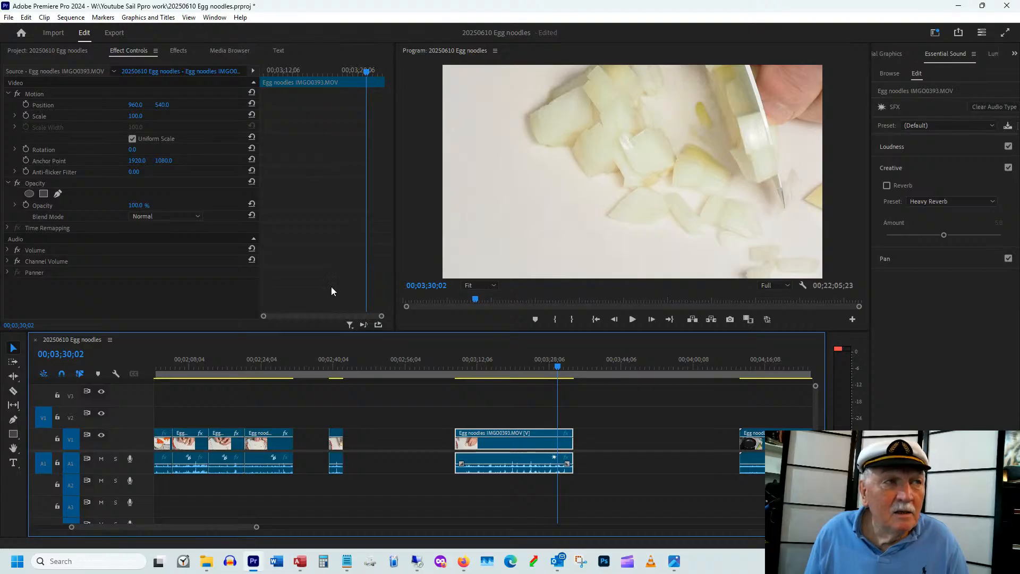
left_click_drag(162, 105, 216, 113)
left_click_drag(136, 104, 88, 109)
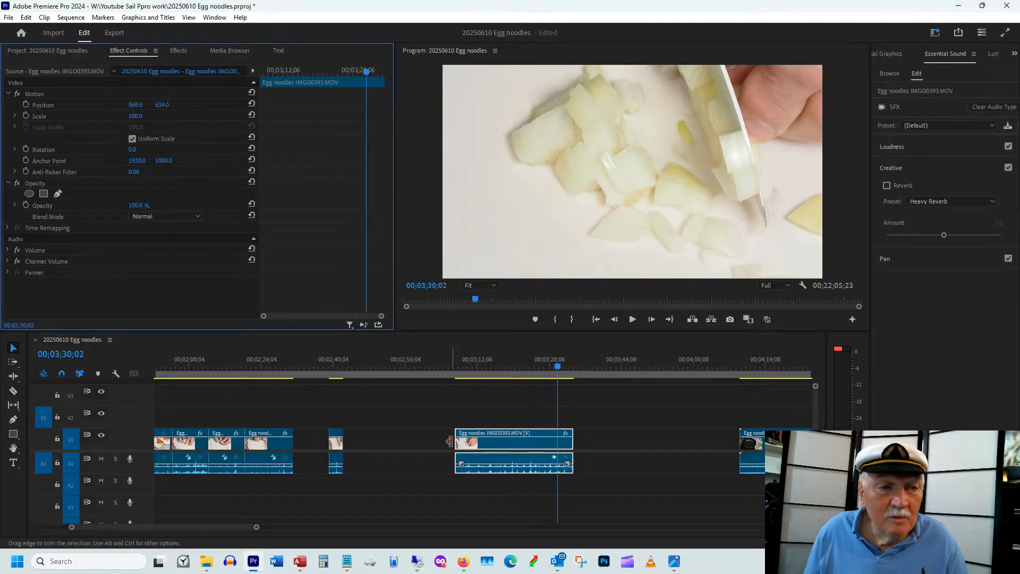
Step: Speed up the second onion piece to 160%
right_click(512, 448)
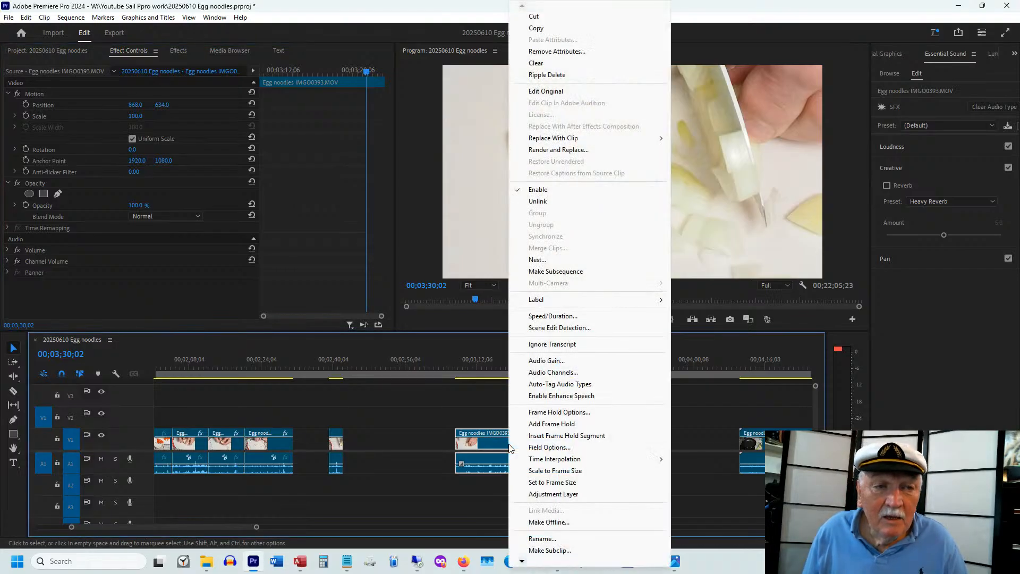
left_click(552, 315)
type("160")
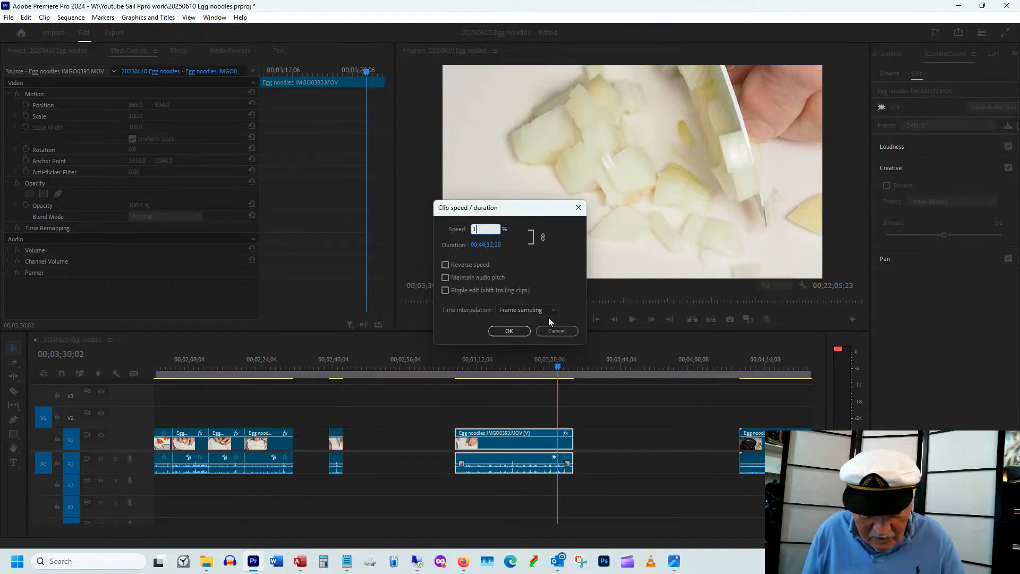
key("Return")
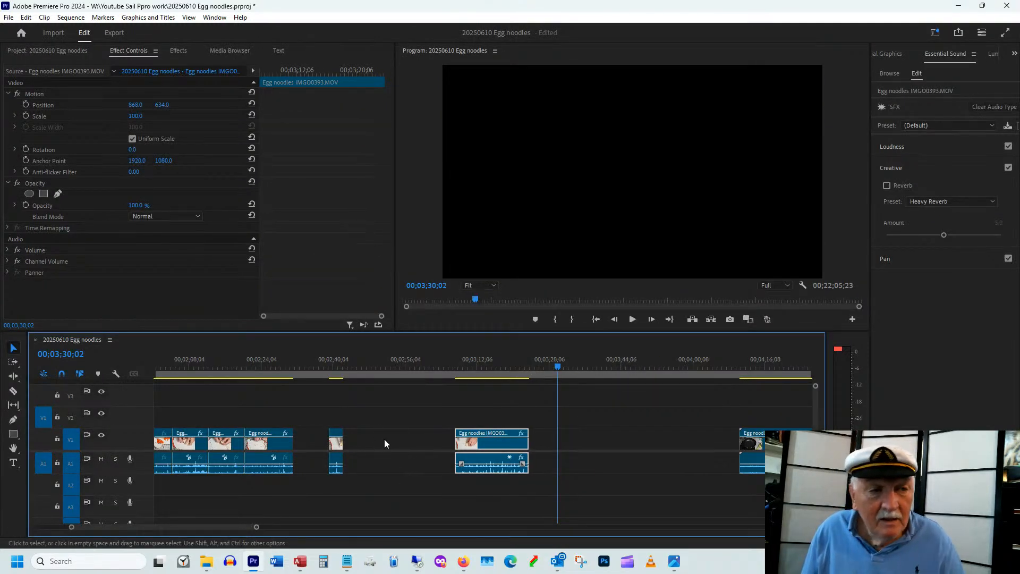
Step: Close the gap between the two onion pieces and the gap before the first one
right_click(385, 439)
left_click(407, 445)
right_click(305, 440)
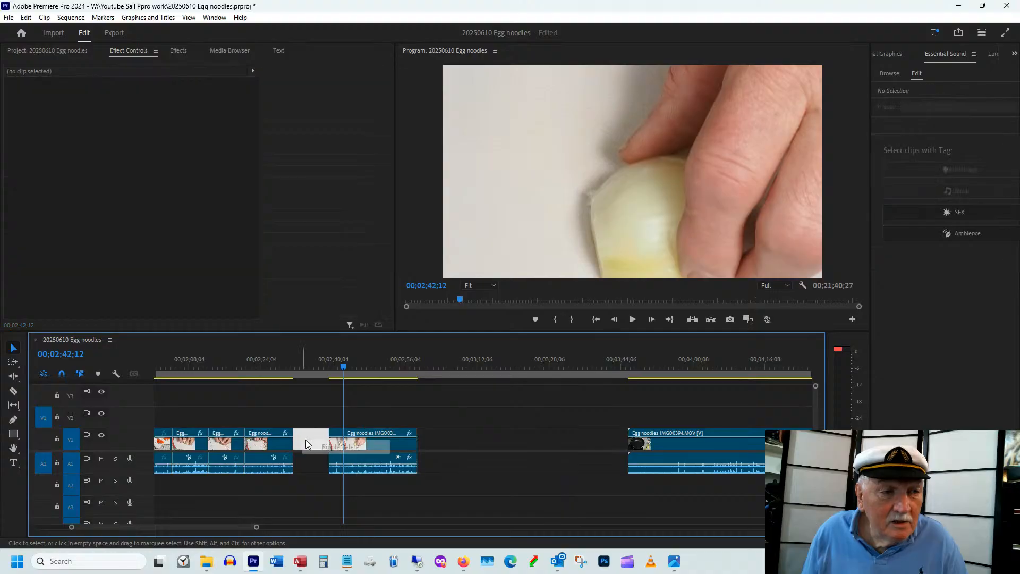
left_click(340, 447)
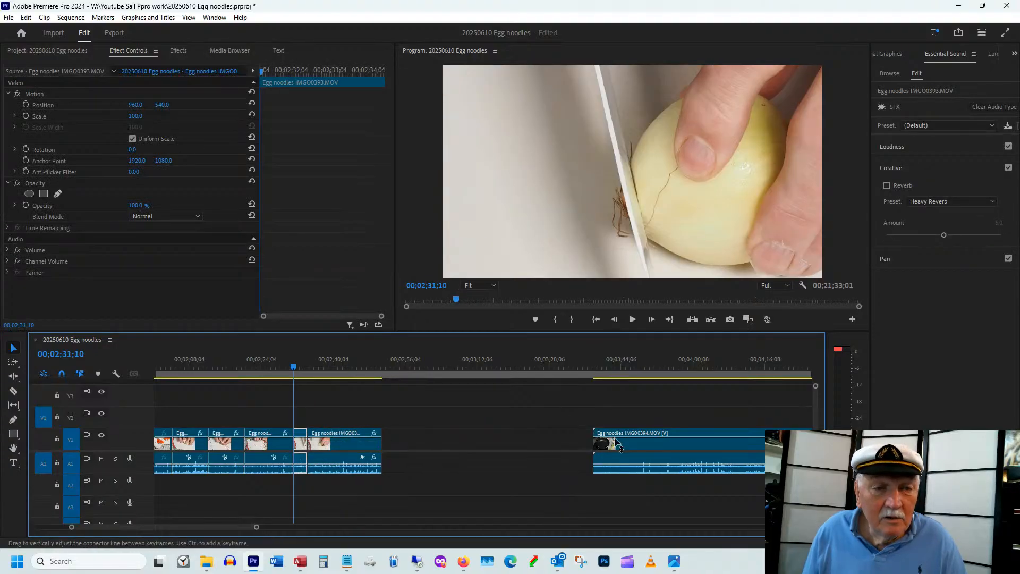
Step: Move the frying pan clip Egg noodles IMGO0394.MOV earlier, trim it to 00;03;00;09–00;03;44;28 and butt it against the onion clip
left_click_drag(627, 444, 424, 444)
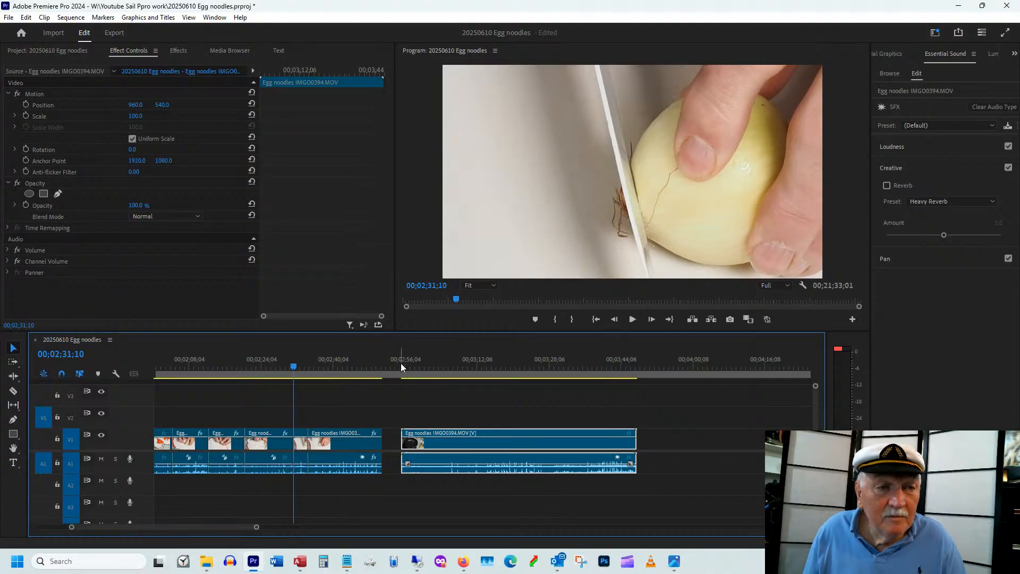
left_click(429, 365)
key("space")
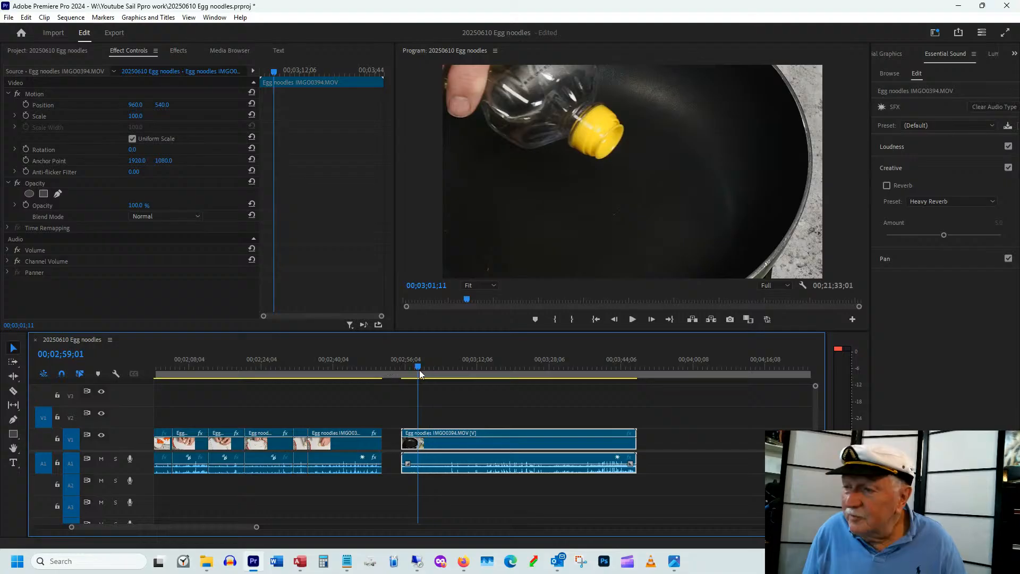
mouse_move(426, 371)
left_mouse_down()
mouse_move(406, 378)
mouse_move(425, 381)
left_mouse_up()
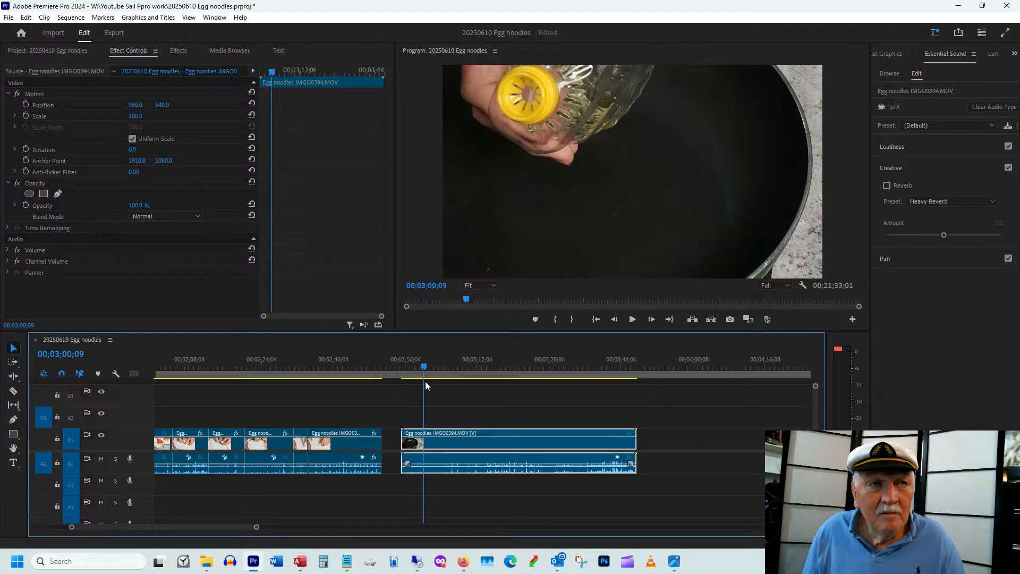
left_click_drag(403, 435, 627, 355)
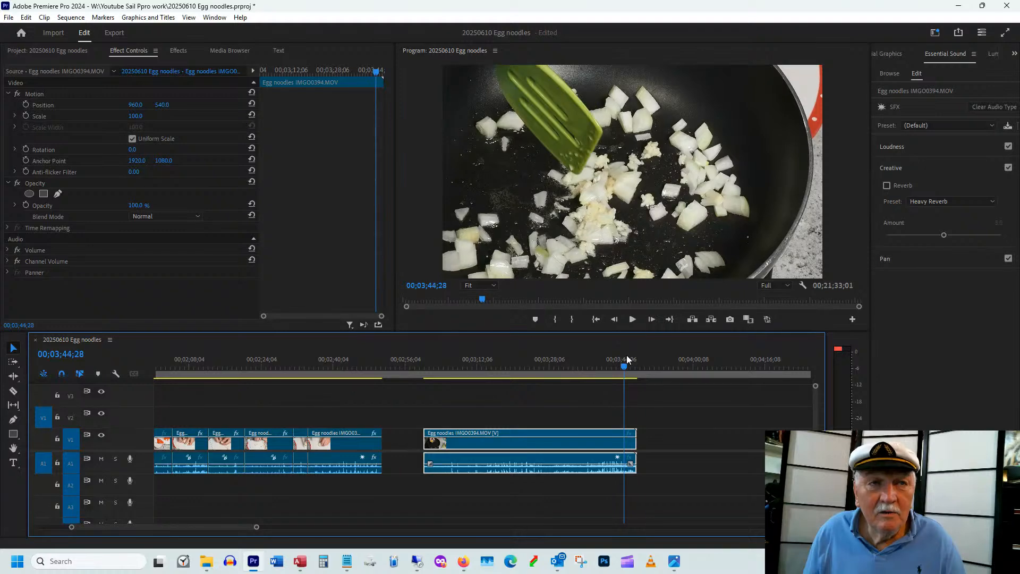
left_click_drag(636, 434, 624, 433)
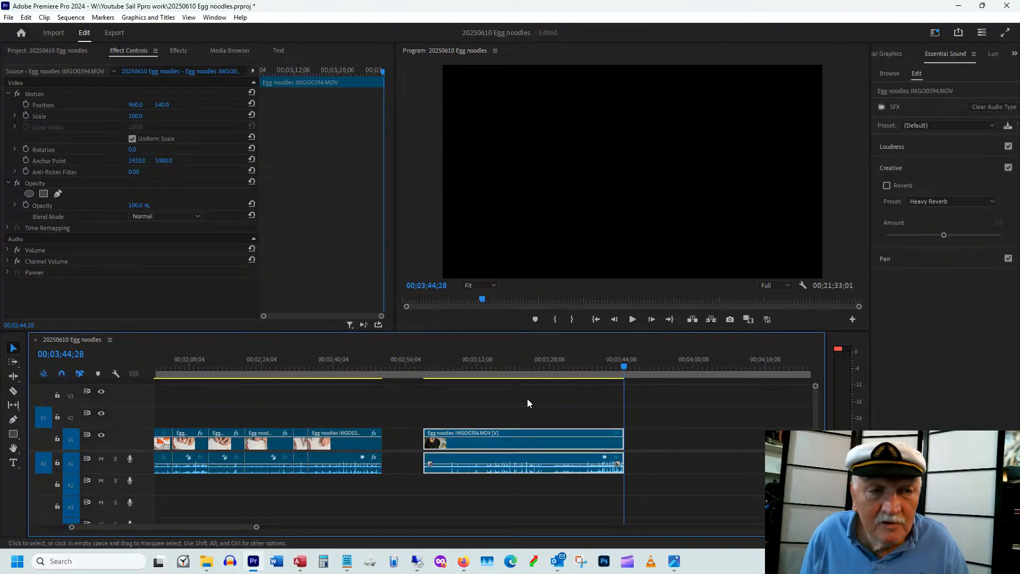
left_click_drag(510, 448, 468, 449)
left_click_drag(390, 367, 411, 350)
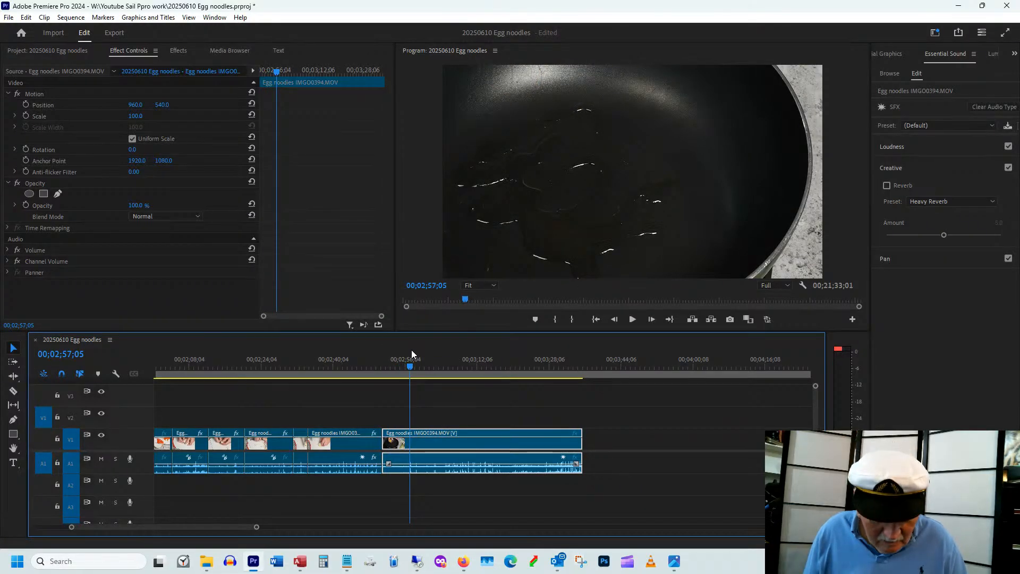
key("c")
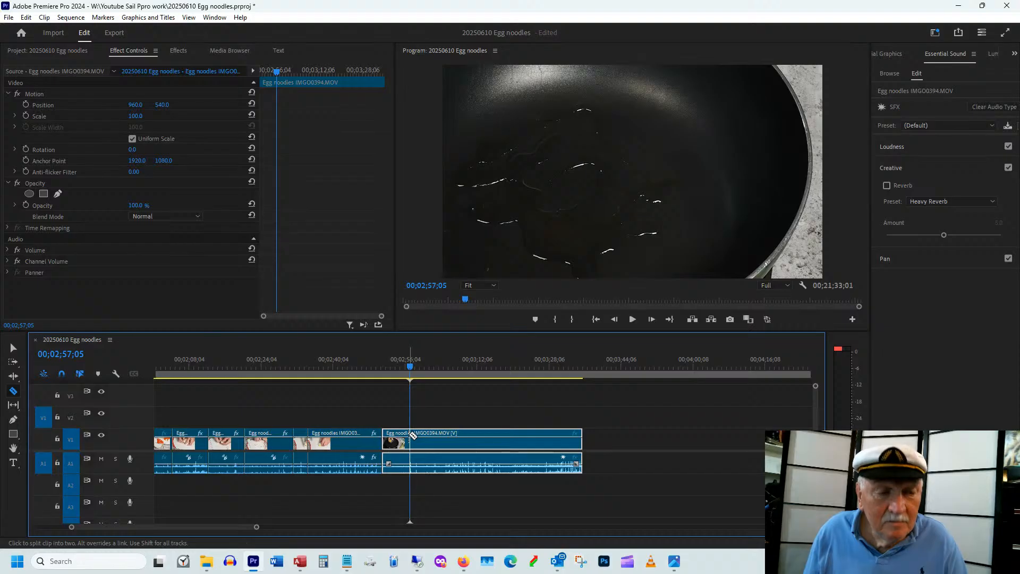
key("v")
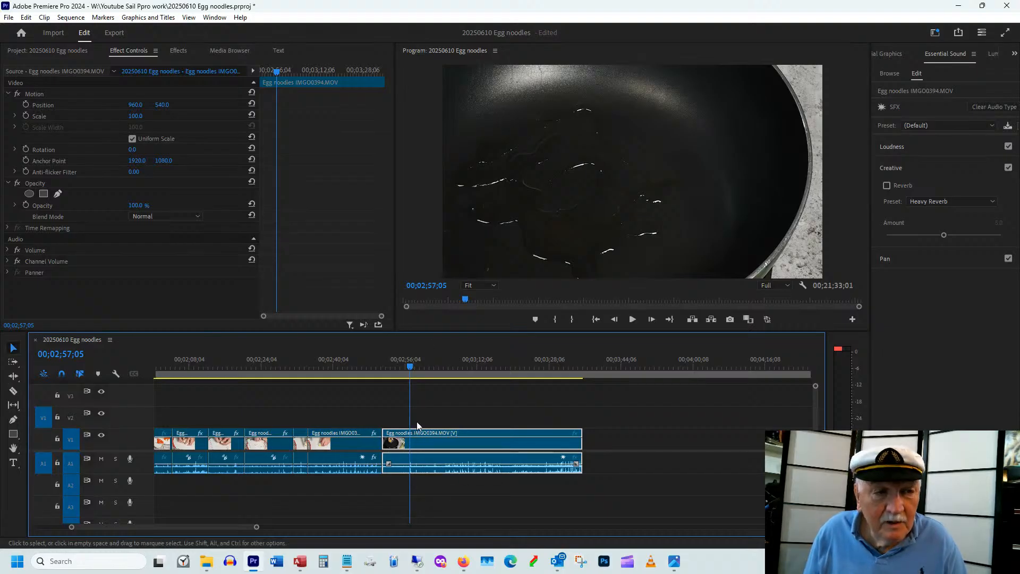
Step: Reframe the frying pan clip at about 00;03;05;22 by setting its horizontal position to 1225 and its scale to 82
left_click(408, 367)
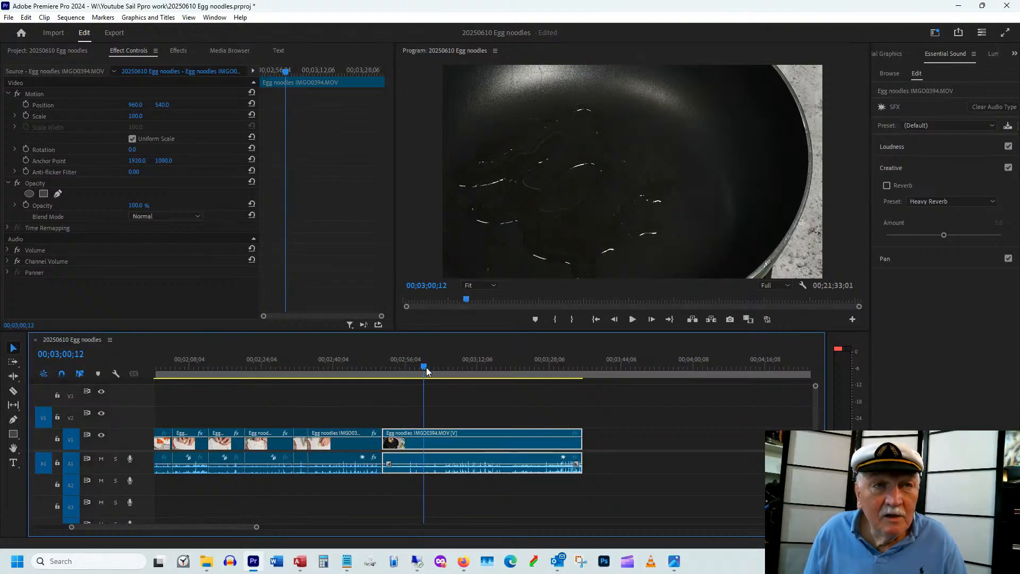
left_click_drag(426, 368, 448, 365)
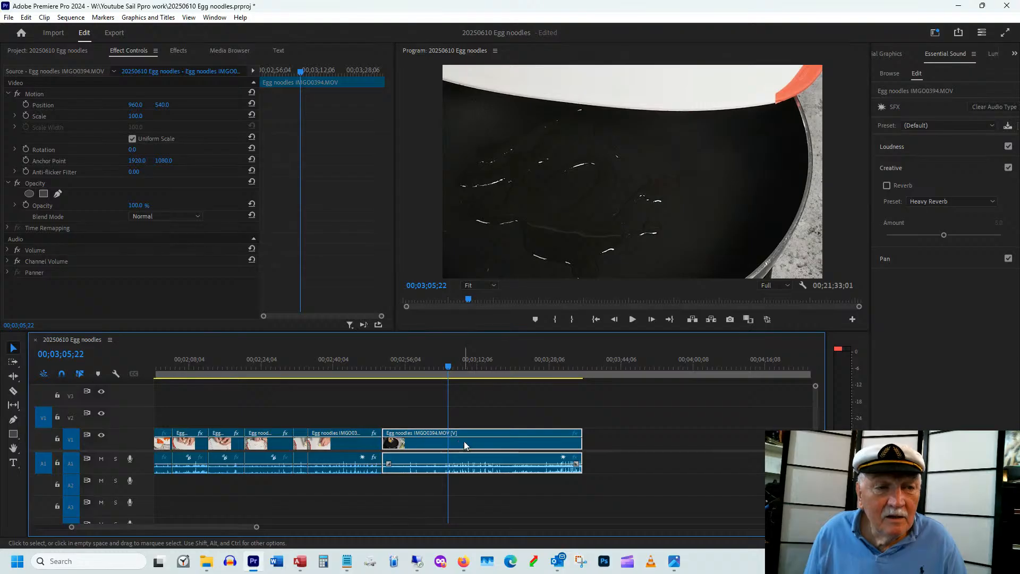
left_click_drag(136, 106, 280, 118)
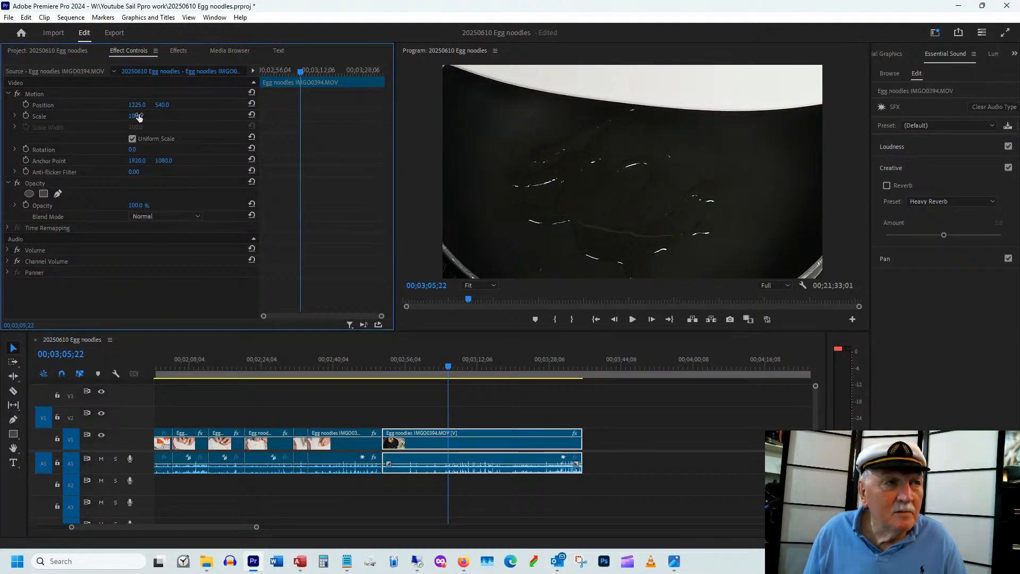
left_click_drag(137, 116, 128, 114)
Step: Split the frying pan clip at 00;03;05;22 and at 00;02;55;29
left_click_drag(405, 365, 449, 363)
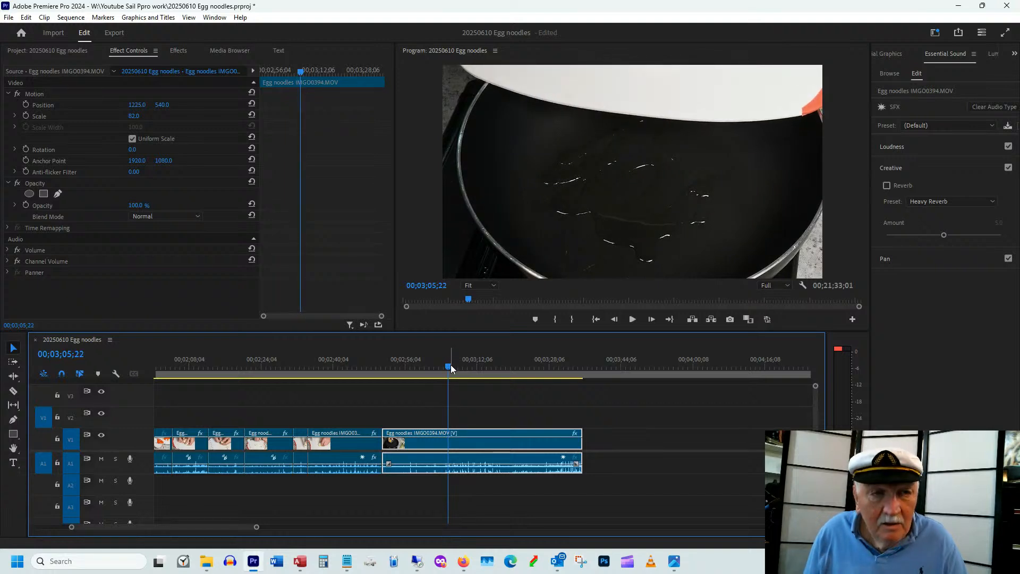
key("c")
left_click(452, 433)
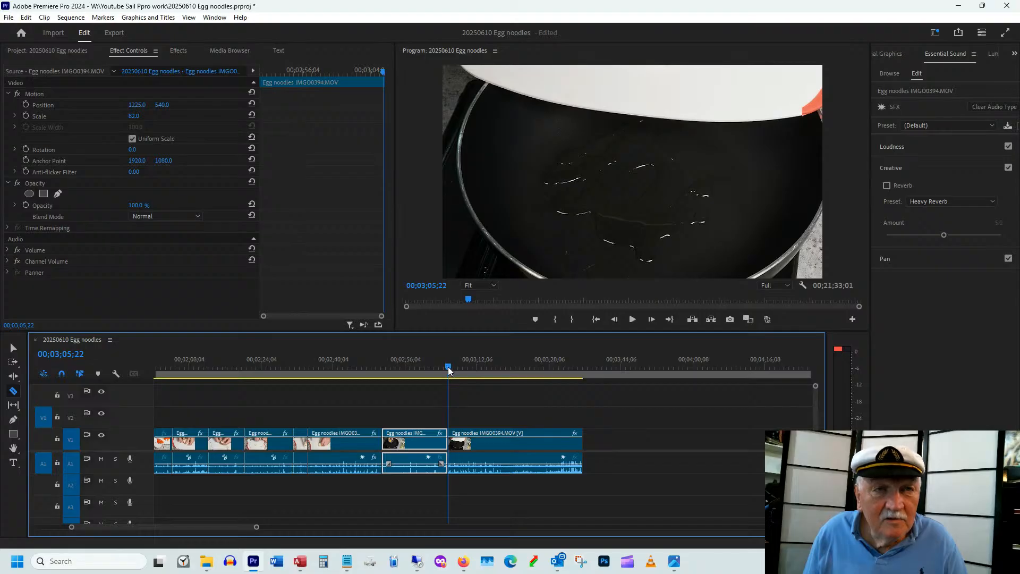
left_click_drag(448, 371, 404, 384)
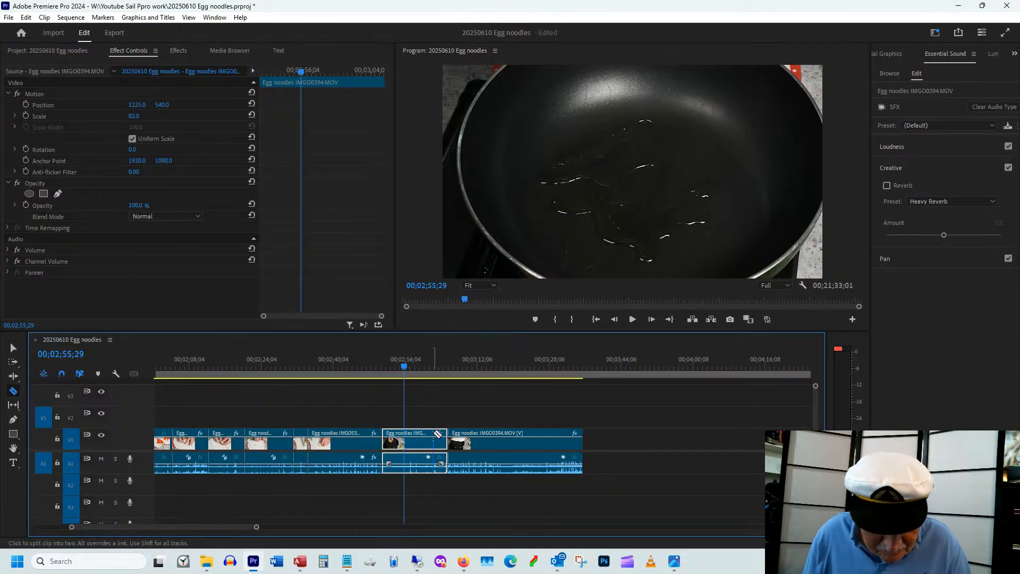
left_click(405, 442)
key("v")
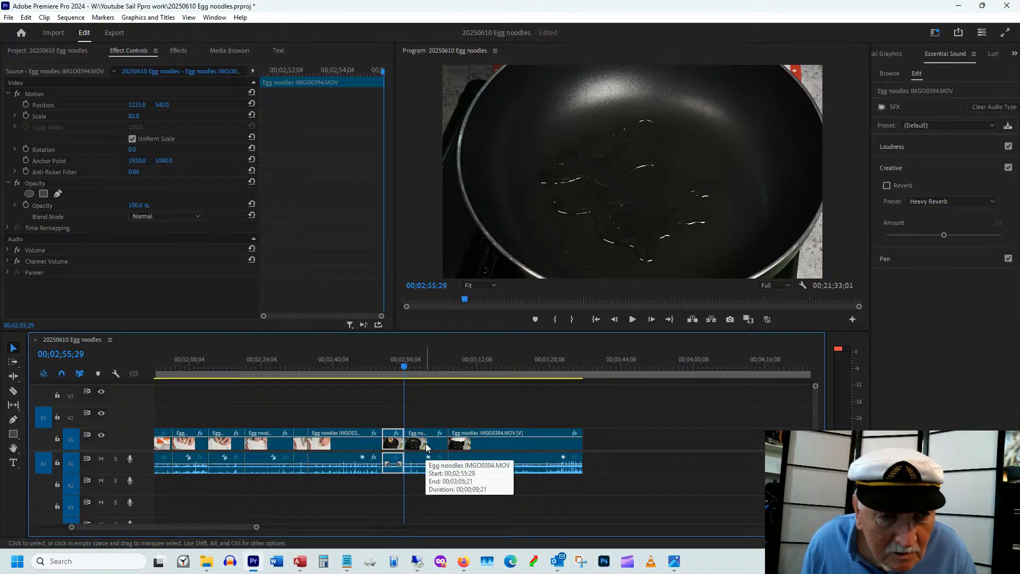
Step: Delete the middle piece of the frying pan clip and close the gap it leaves
left_click(425, 443)
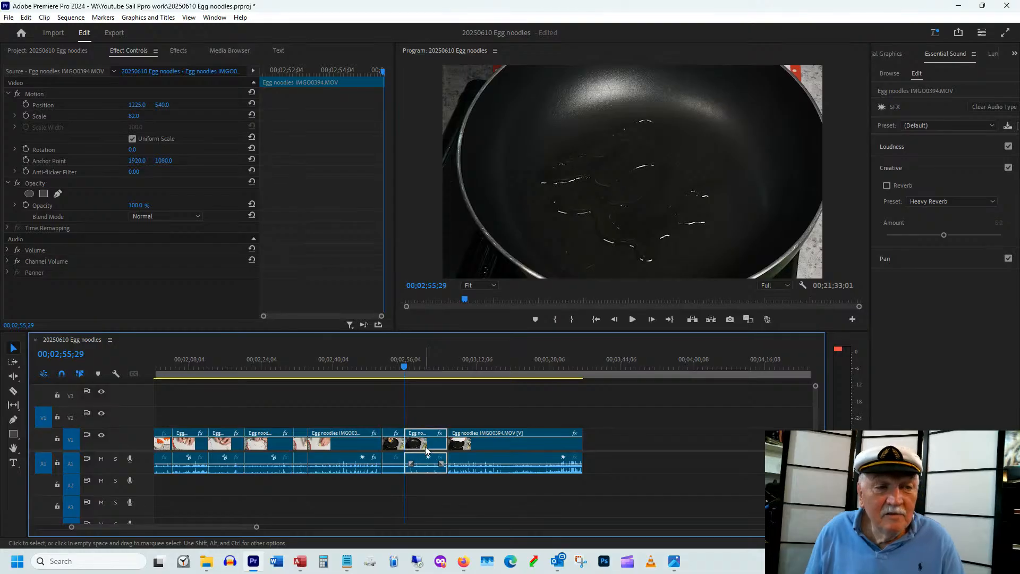
key("Delete")
right_click(427, 443)
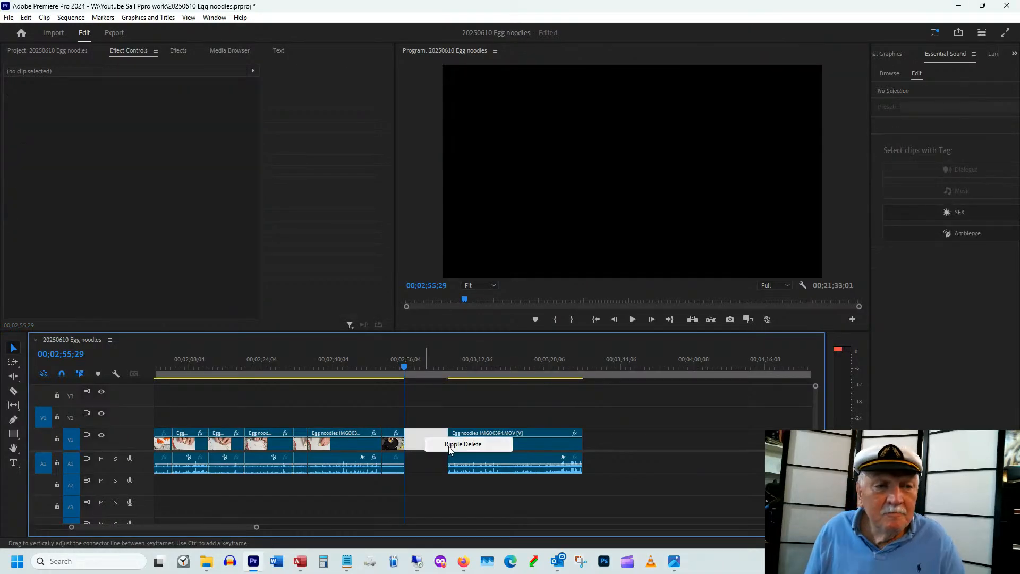
left_click(465, 443)
Step: Play and scrub through the remaining frying pan clip up to 00;03;25;00 and save the project
left_click(417, 369)
left_click_drag(416, 370, 438, 375)
key("space")
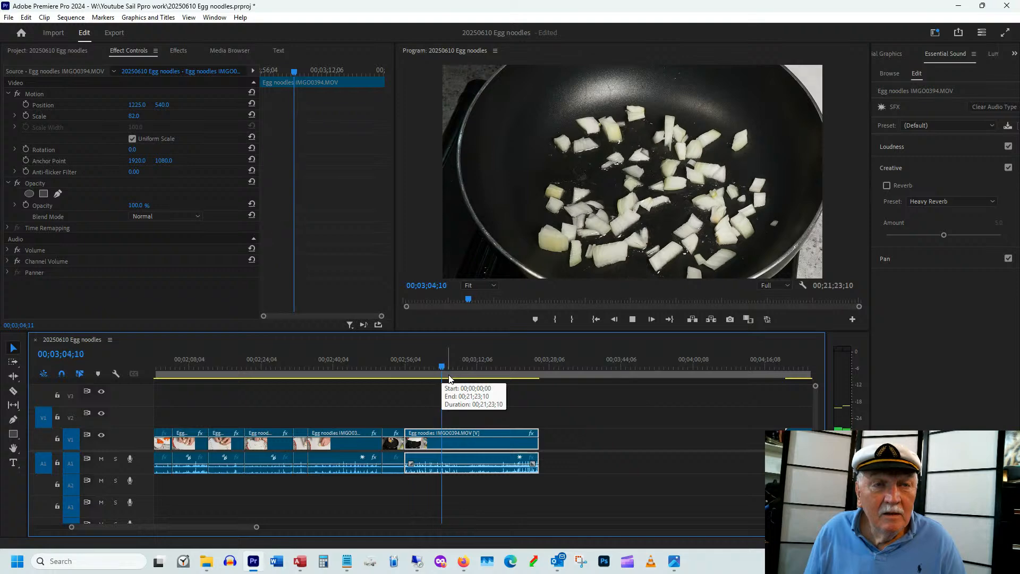
left_click(471, 364)
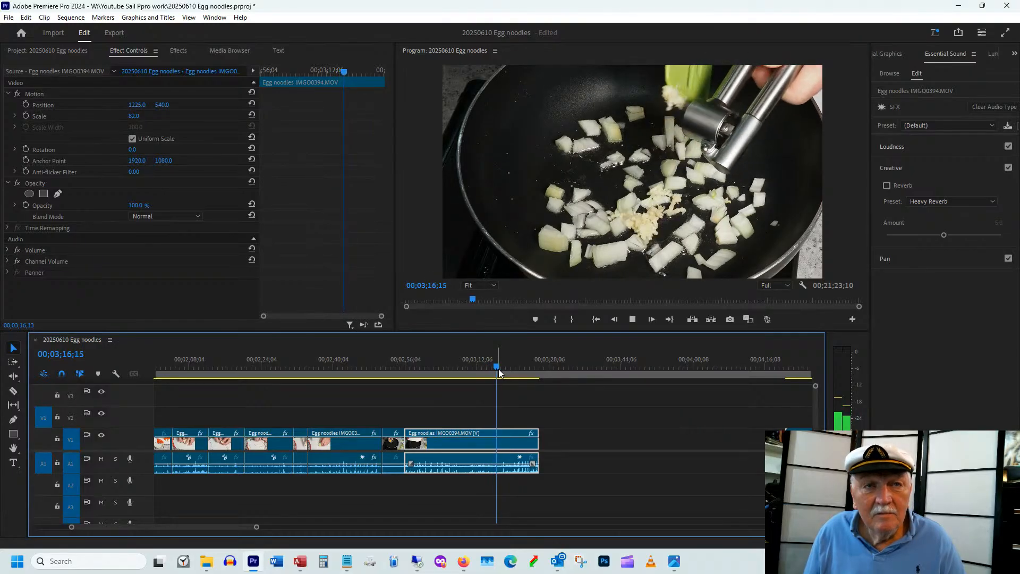
left_click_drag(499, 369, 524, 362)
key("space")
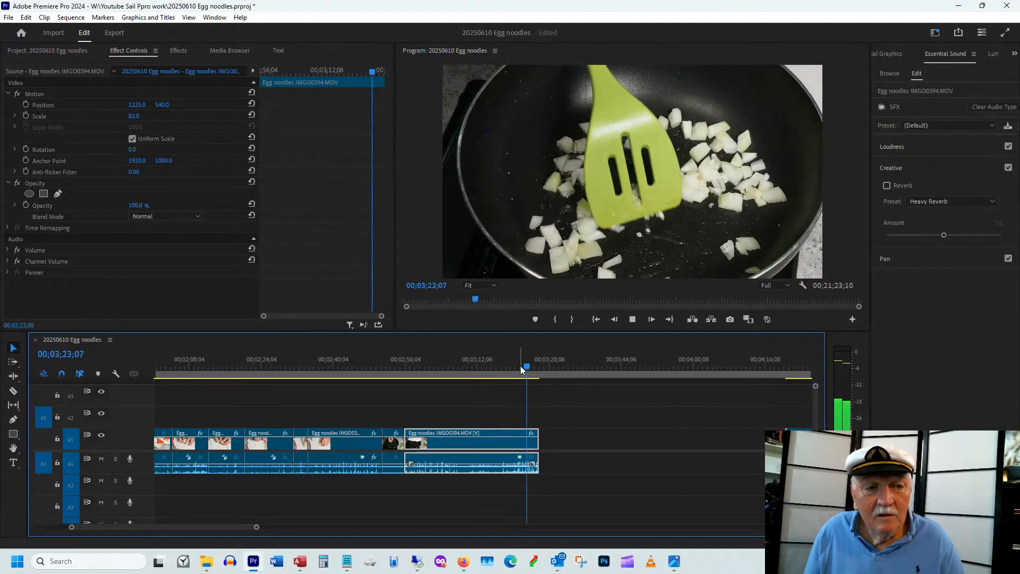
key("space")
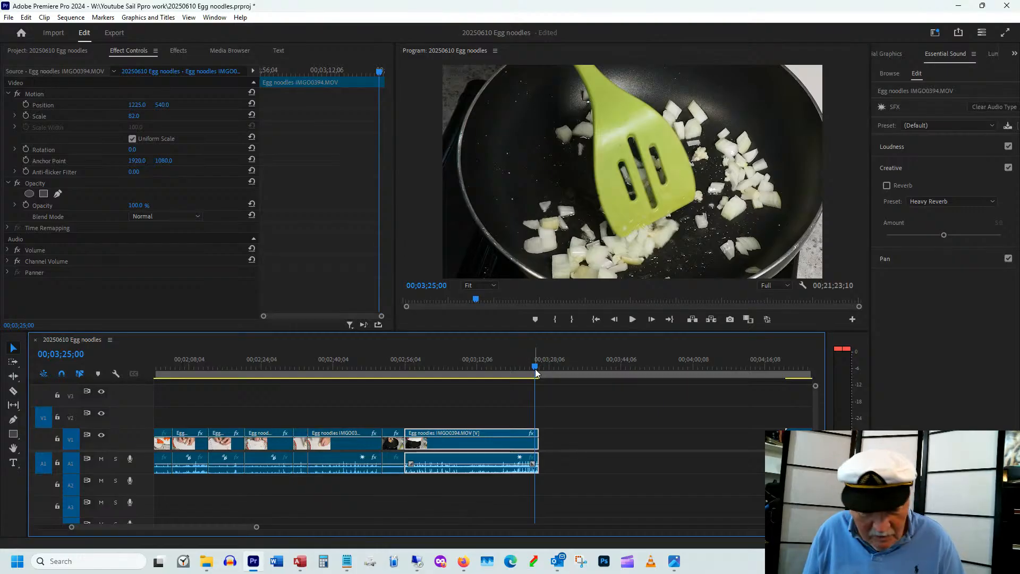
key("ctrl+s")
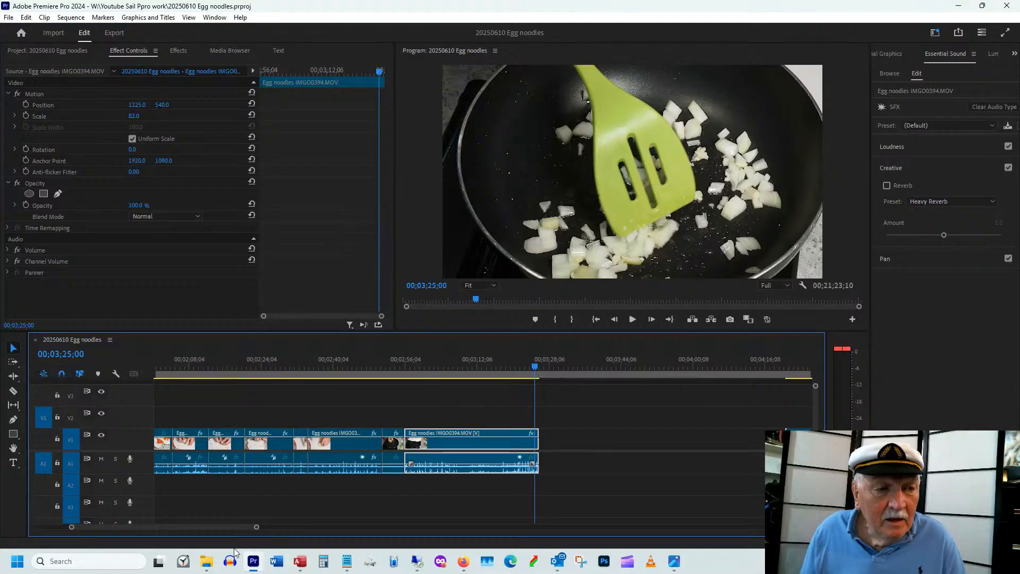
Step: Move the IMGO0395 clip closer to the IMGO0394 clip and trim its start to 00;03;39;09
left_click_drag(228, 526, 241, 527)
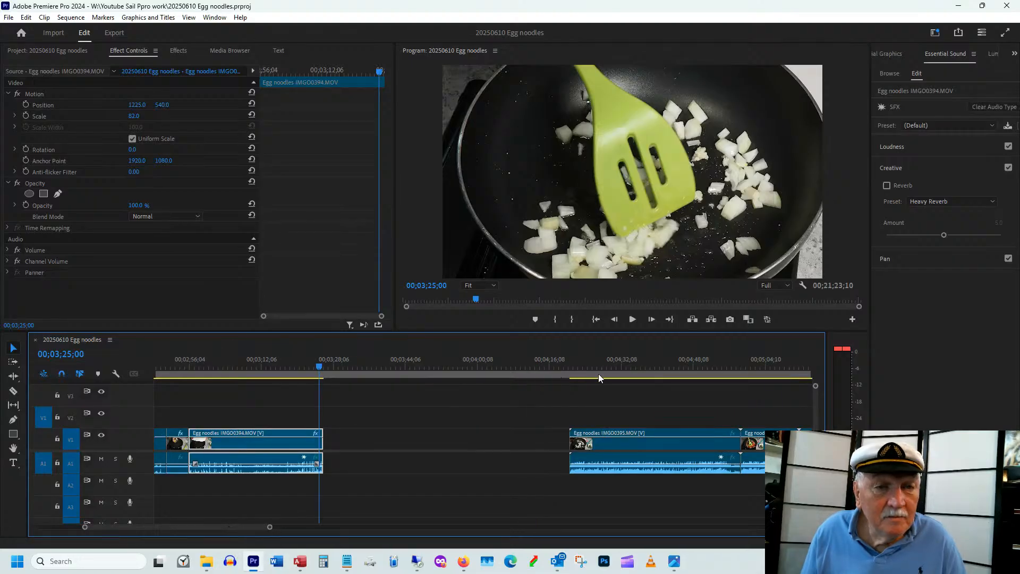
left_click_drag(624, 445, 431, 445)
left_click(403, 367)
left_click_drag(405, 370, 384, 390)
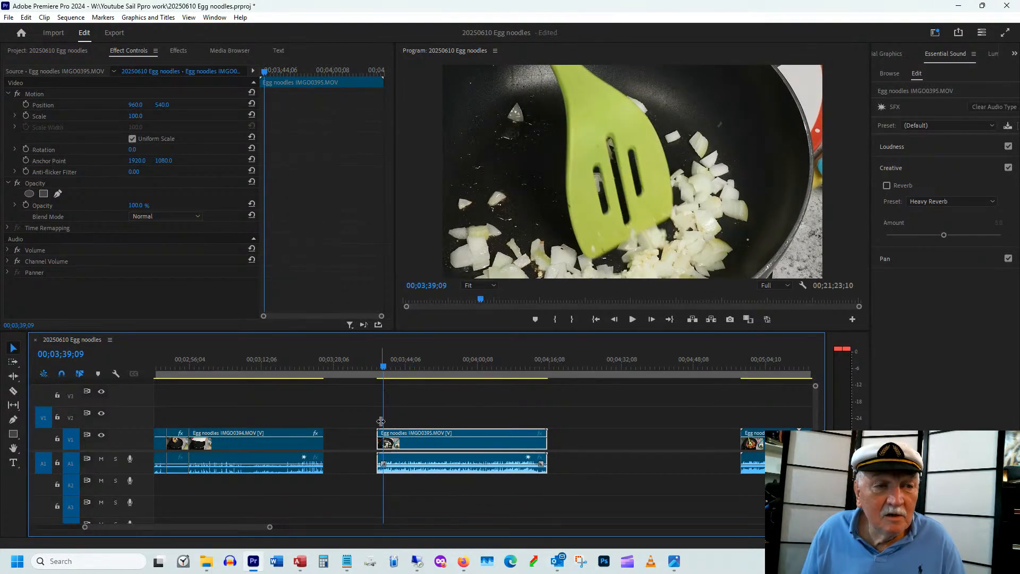
left_click_drag(381, 432, 385, 432)
Step: Trim the end of the IMGO0395 clip to 00;04;14;09 and place the clip directly against the IMGO0394 clip
left_click_drag(381, 362, 543, 347)
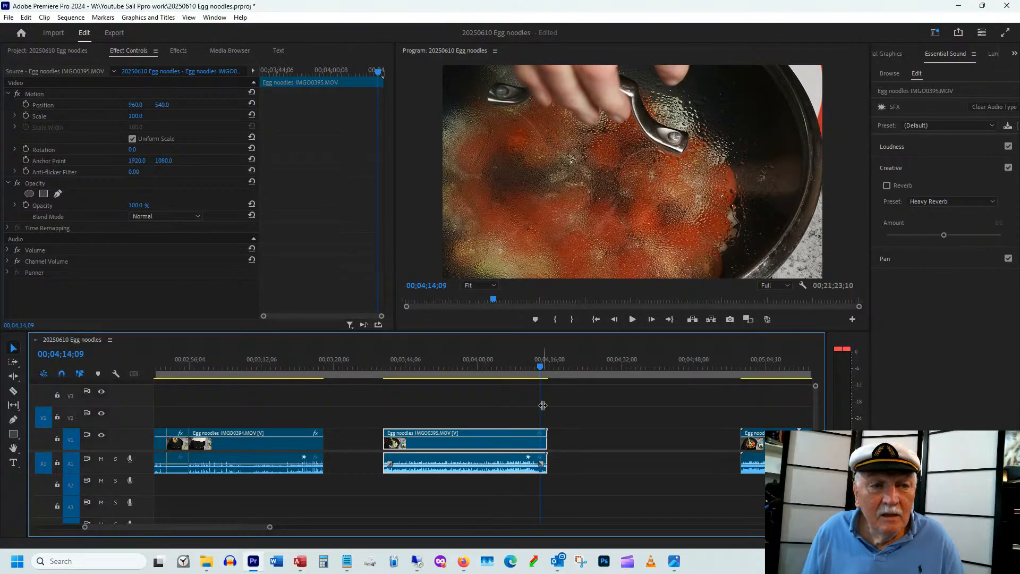
left_click_drag(543, 432, 540, 437)
left_click_drag(477, 442, 421, 449)
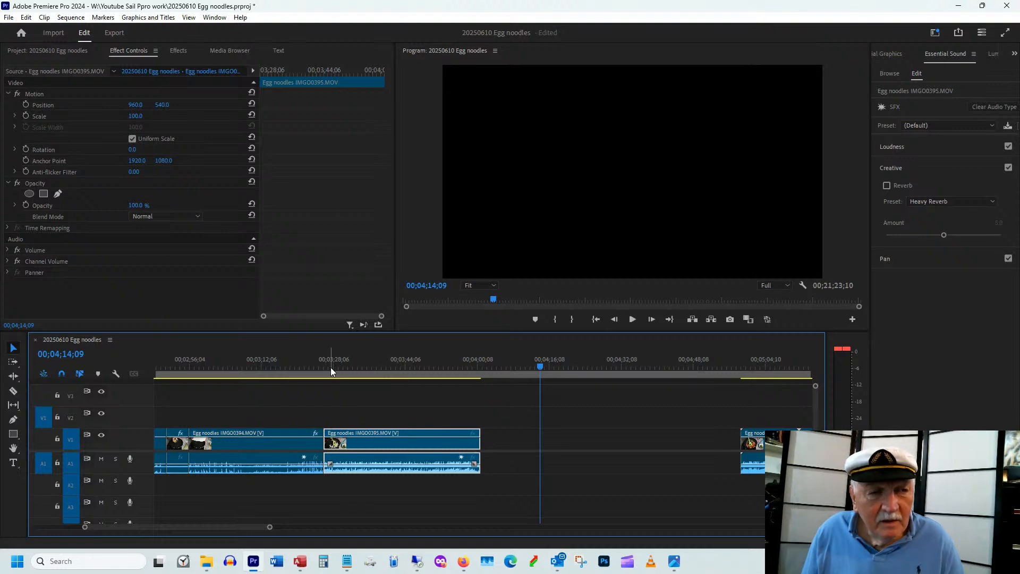
Step: Reframe the IMGO0395 clip with scale 82 and horizontal position 1225, and play across the cut from IMGO0394
mouse_move(333, 363)
left_mouse_down()
mouse_move(318, 368)
mouse_move(340, 371)
left_mouse_up()
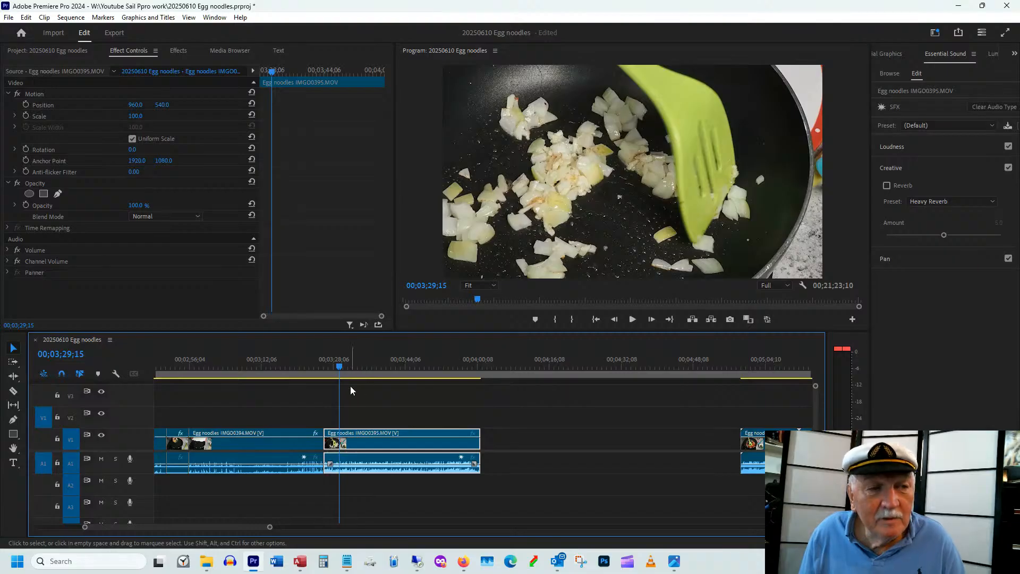
left_click_drag(324, 363, 311, 383)
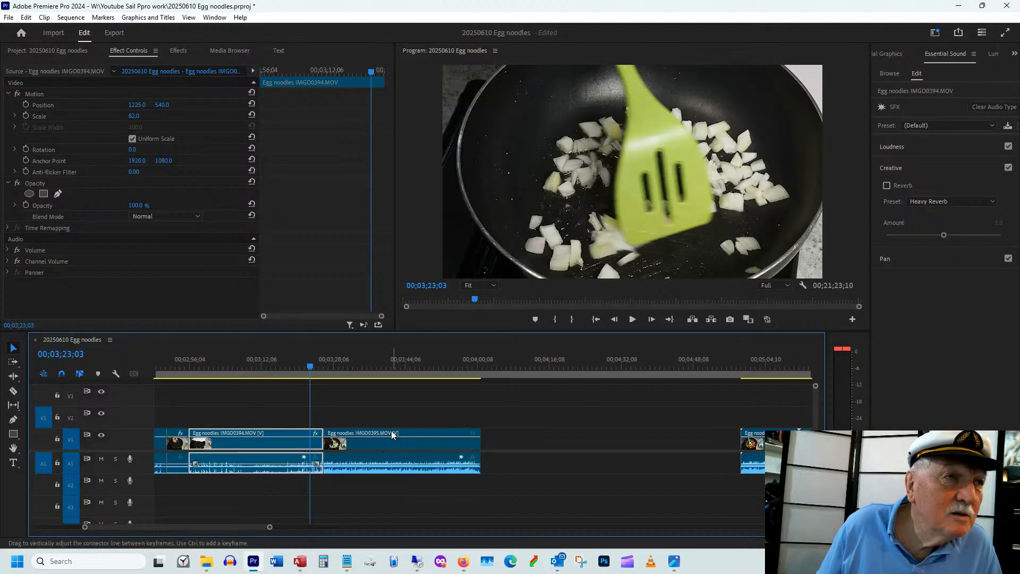
left_click(376, 368)
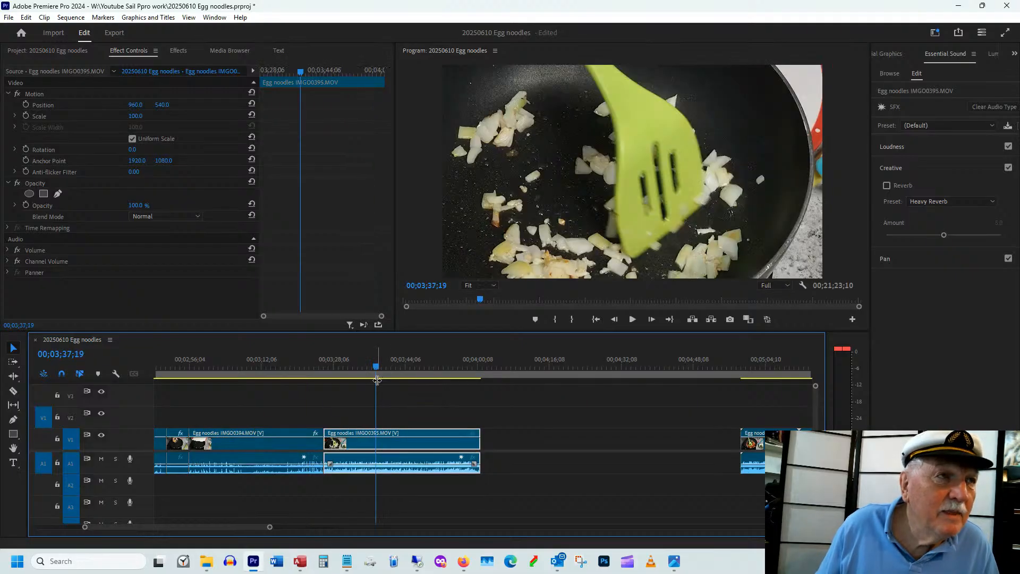
left_click(135, 115)
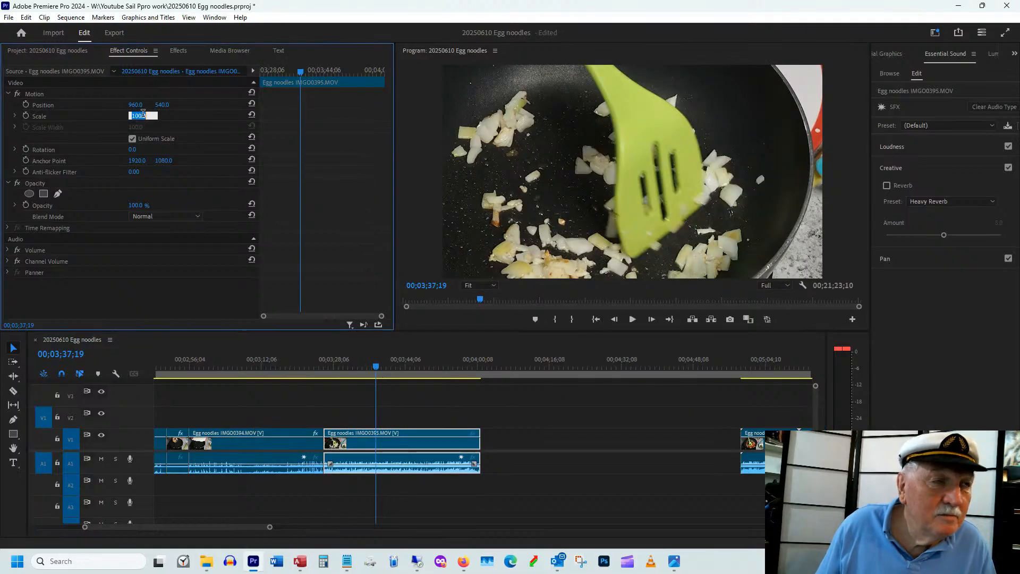
type("8")
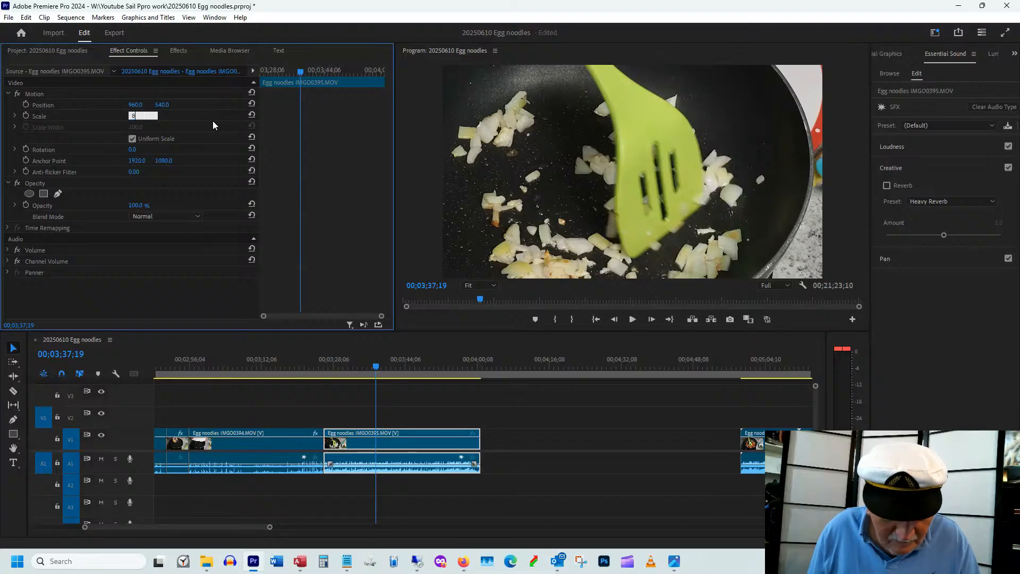
type("2")
left_click(141, 104)
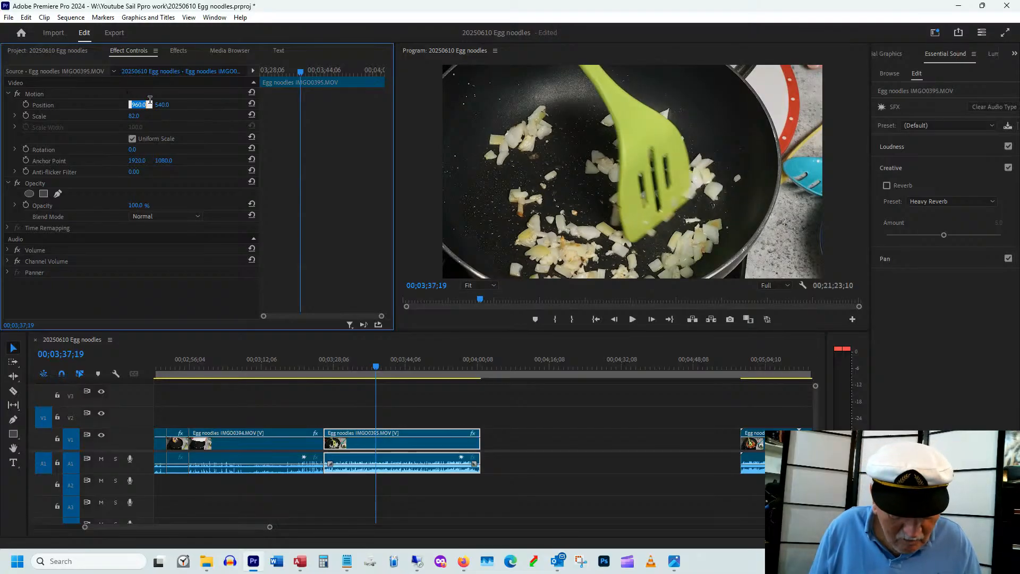
key("Return")
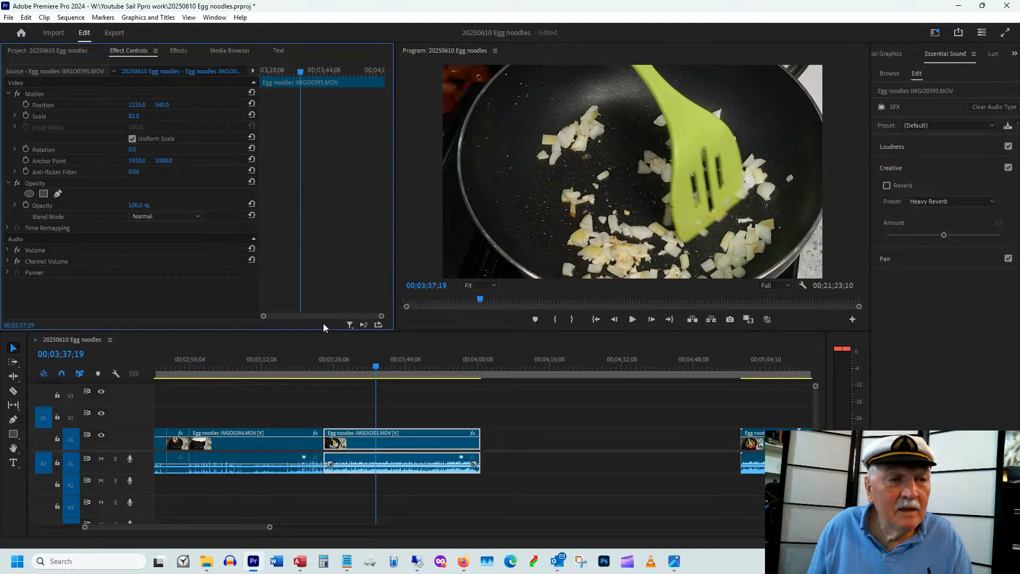
left_click(304, 366)
key("space")
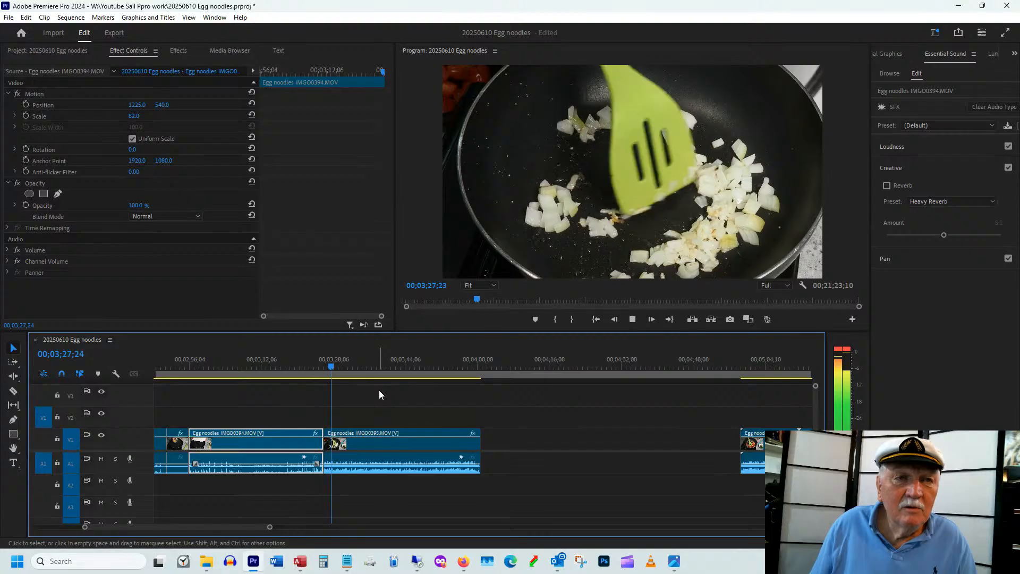
Step: Try moving the IMGO0395 clip away and extending the end of the IMGO0394 clip to 00;03;29;07
left_click_drag(288, 362, 340, 364)
left_click_drag(398, 445, 479, 445)
left_click_drag(323, 433, 356, 430)
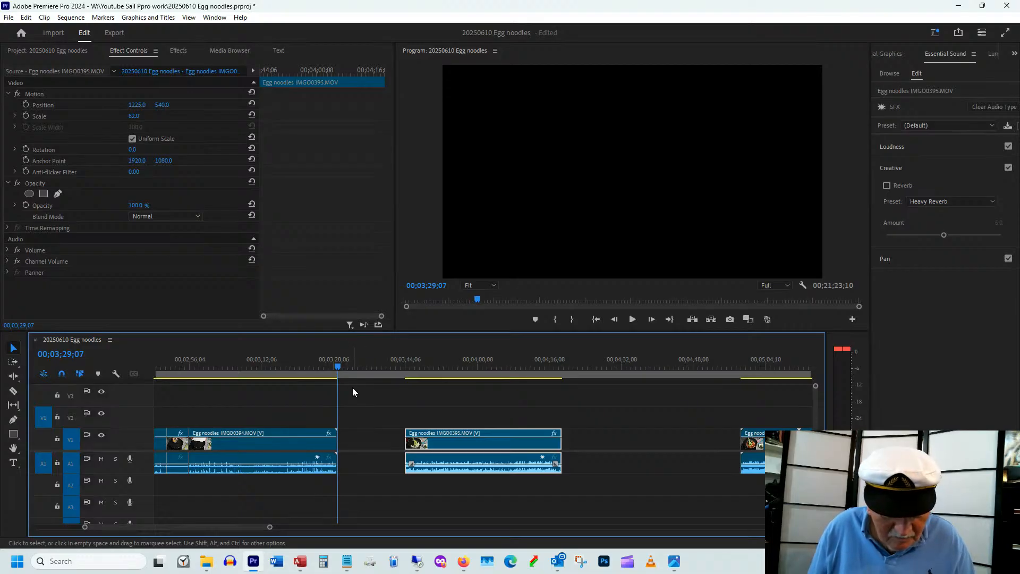
key("Delete")
key("ctrl+z")
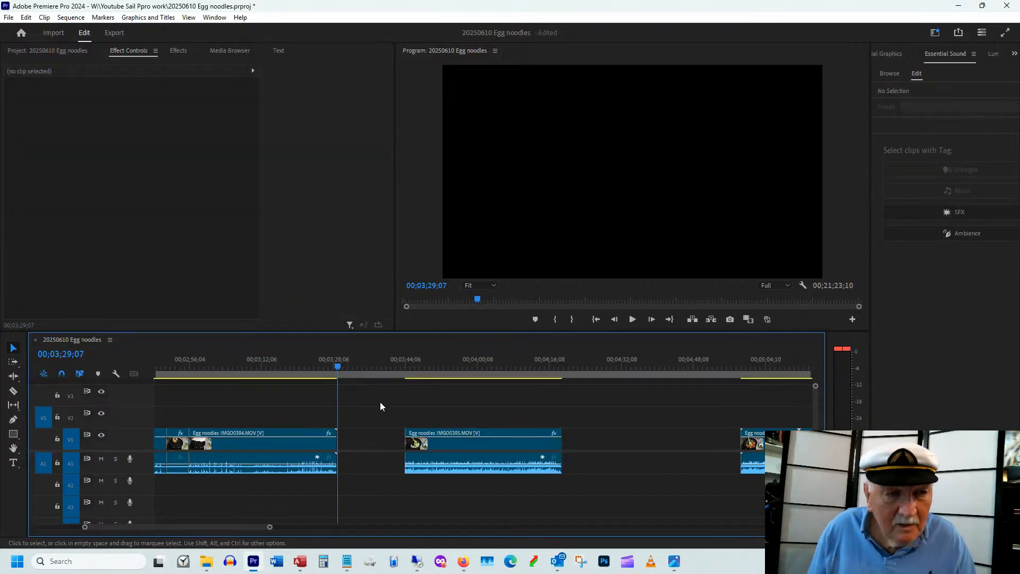
Step: Trim the IMGO0394 clip's extended end back and ripple-delete the gap before the IMGO0395 clip
left_click(319, 445)
left_click_drag(326, 449, 311, 449)
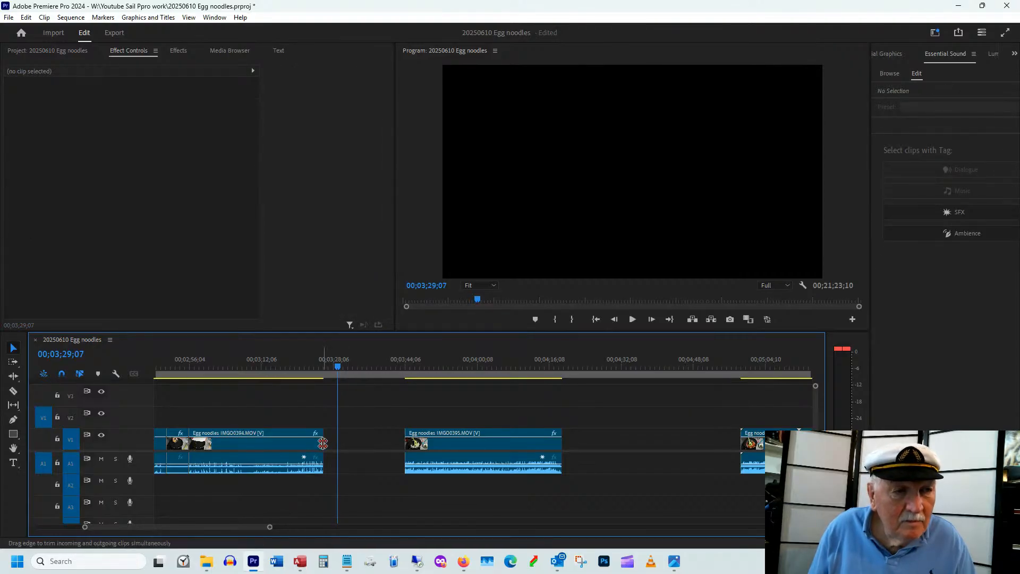
left_click(360, 446)
right_click(360, 447)
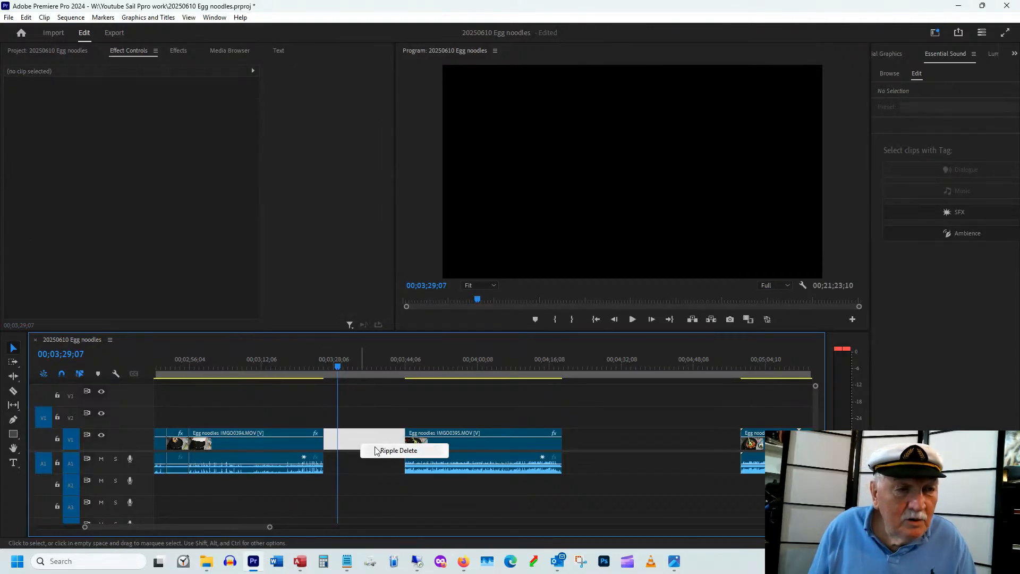
left_click(378, 450)
Step: Scrub through the rest of the IMGO0395 clip and the following IMGO0396 and IMGO0397 clips to compare the tomato shots
left_click_drag(305, 375, 364, 378)
left_click_drag(392, 375, 405, 374)
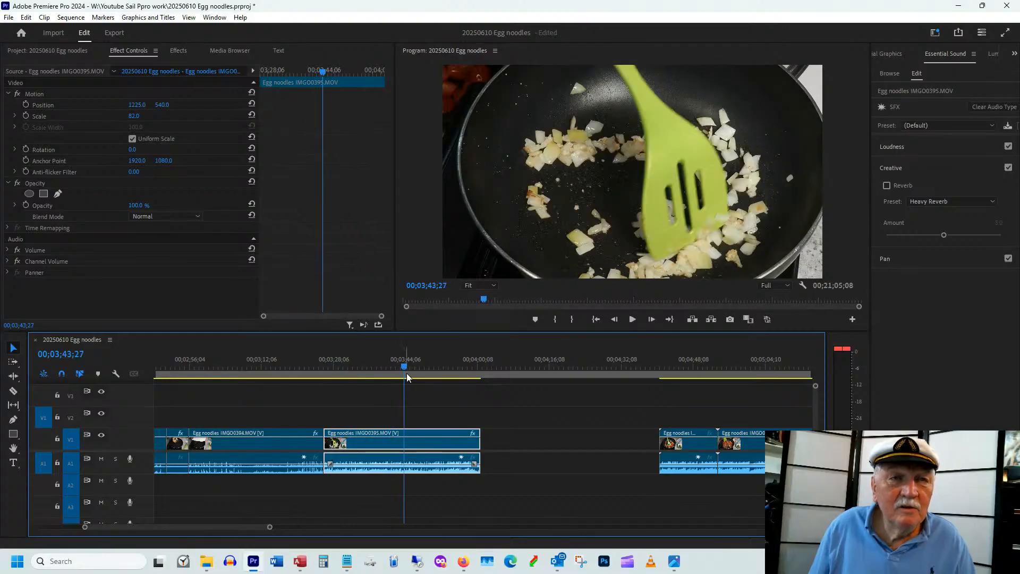
left_click_drag(231, 527, 244, 527)
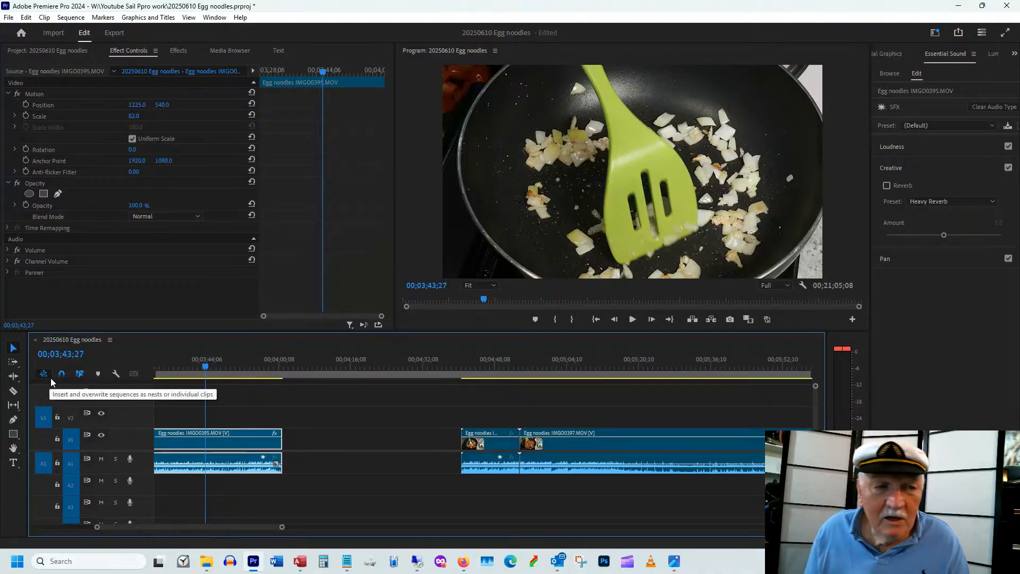
left_click(252, 358)
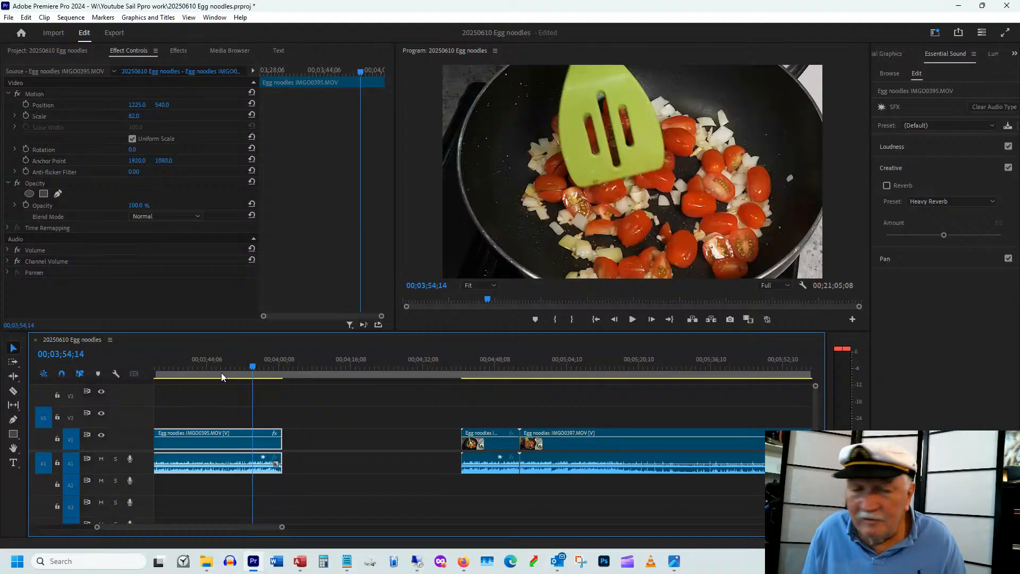
left_click(467, 363)
left_click_drag(467, 363, 574, 363)
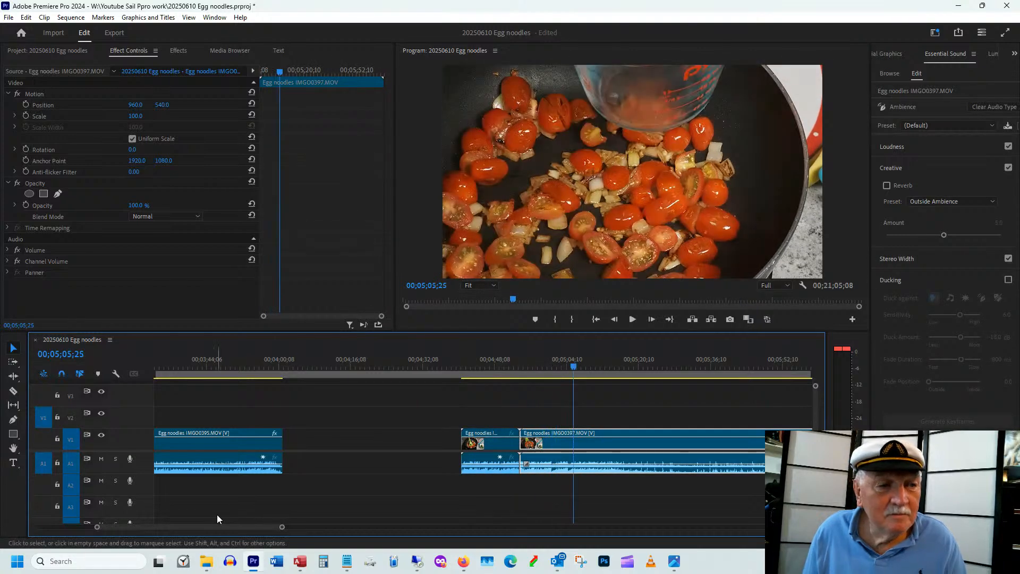
left_click_drag(226, 525, 241, 525)
left_click_drag(341, 372, 287, 392)
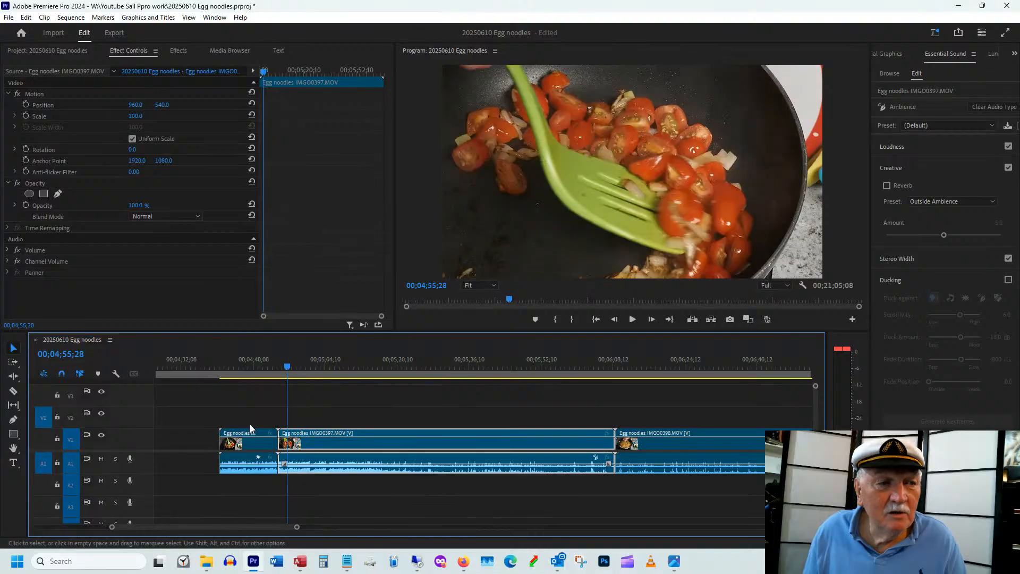
left_click_drag(228, 368, 255, 379)
left_click_drag(232, 534, 216, 531)
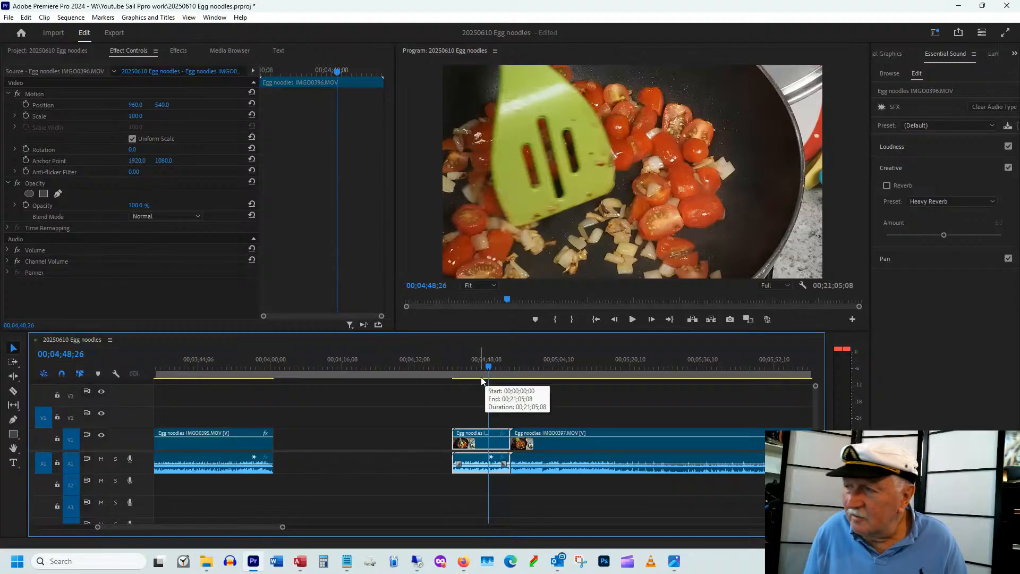
Step: Reveal the IMGO0396 clip in the project and delete it from there together with its use in the sequence
right_click(478, 446)
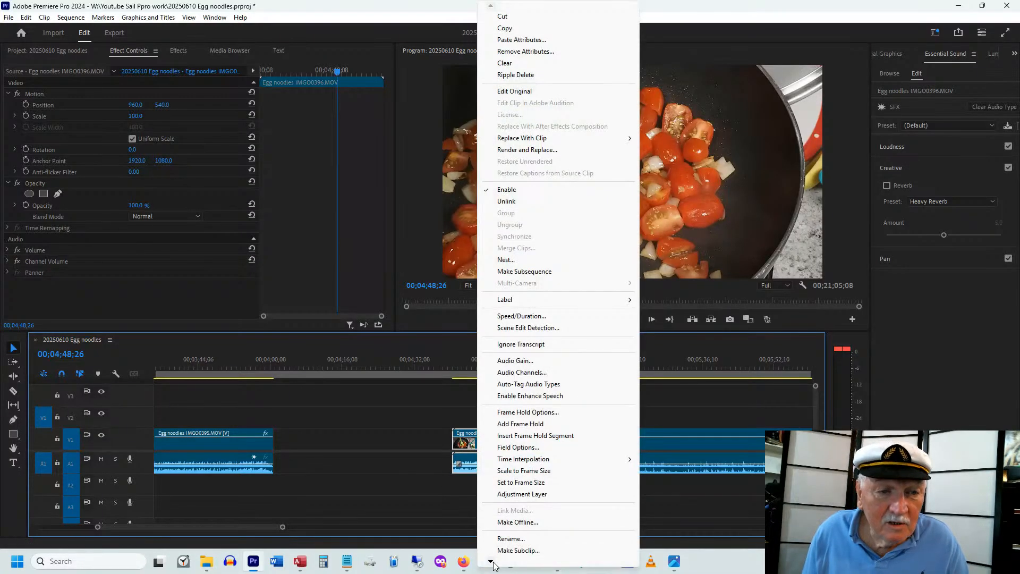
mouse_move(488, 567)
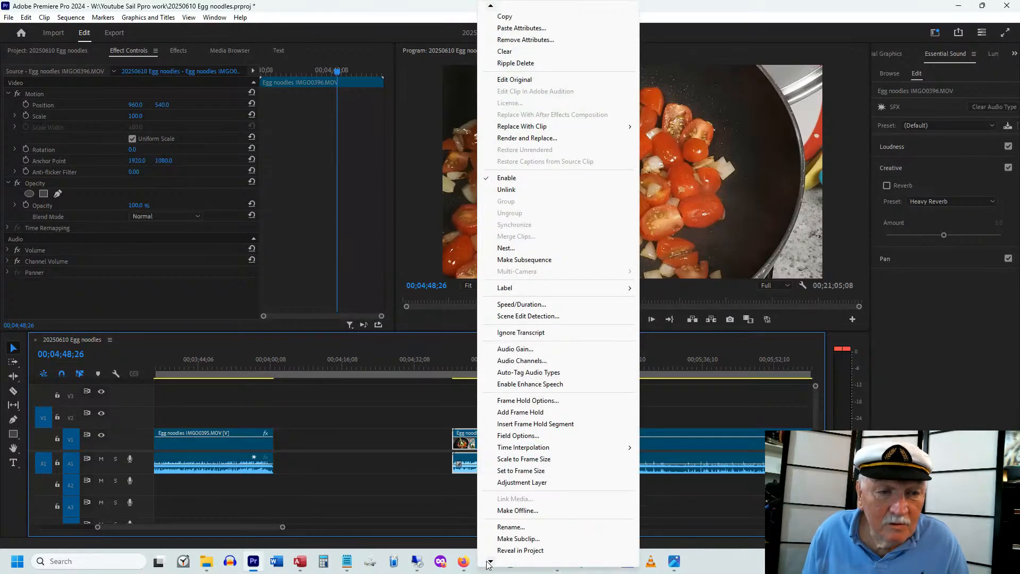
left_click(520, 550)
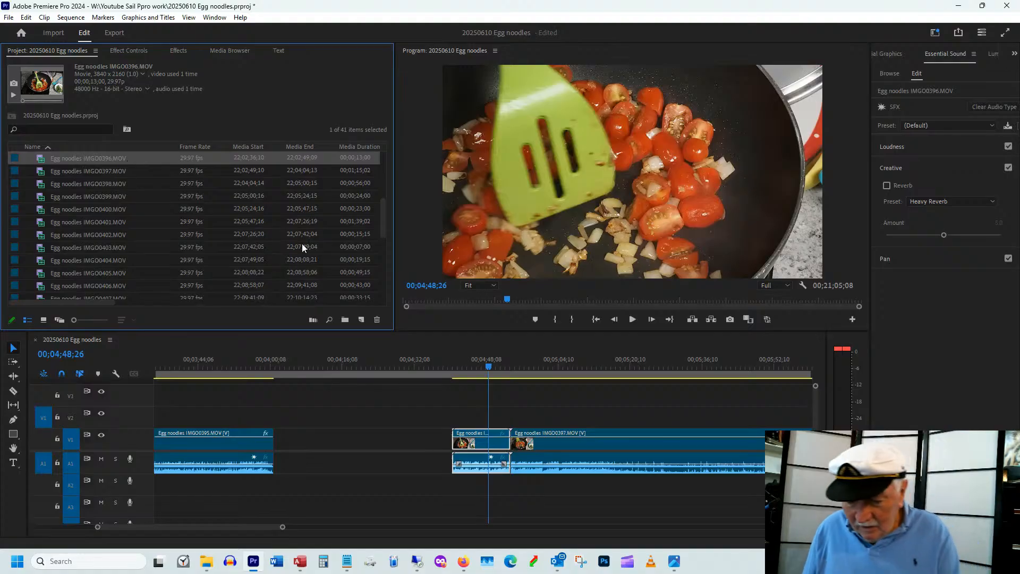
key("Delete")
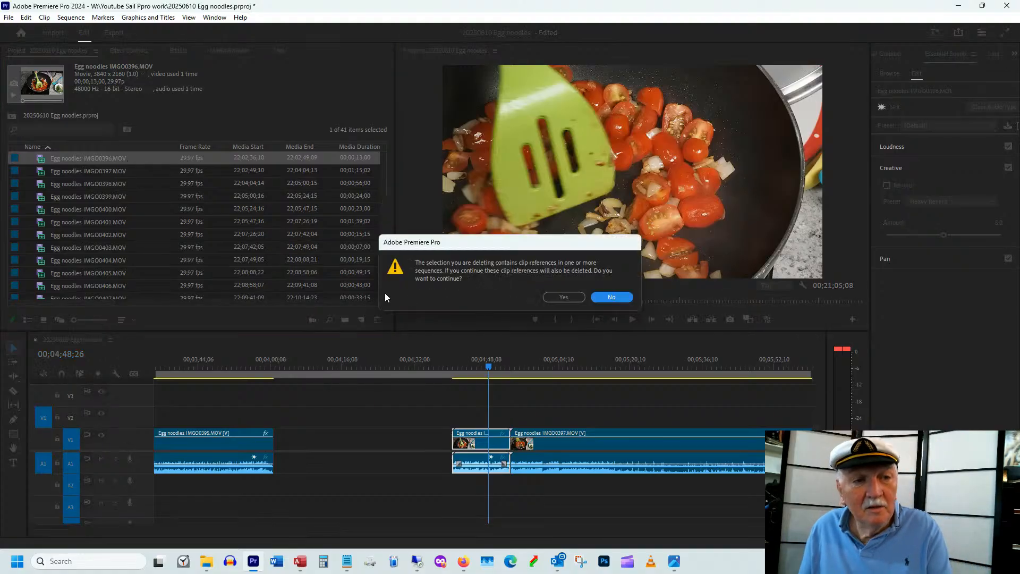
left_click(563, 297)
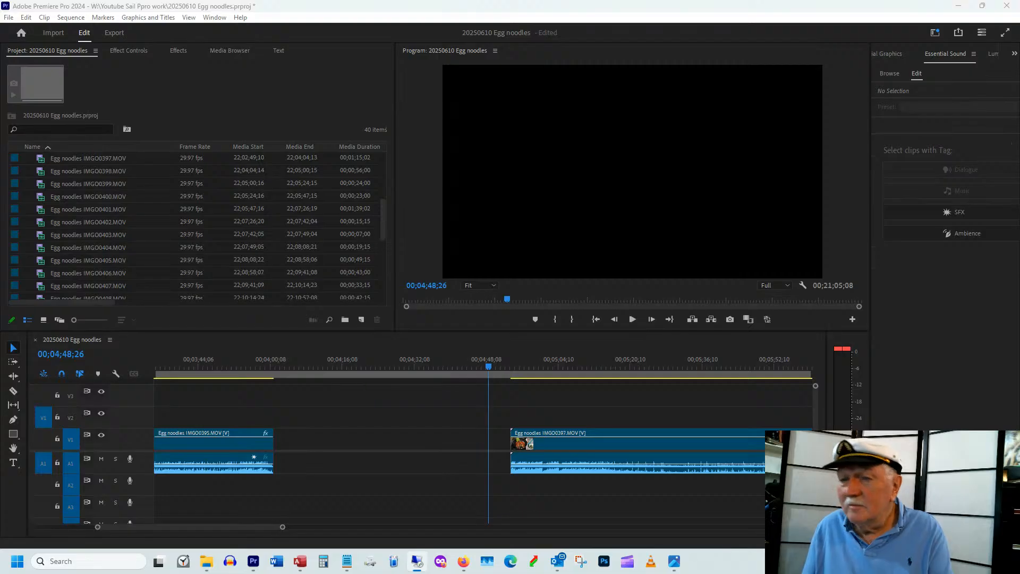
Step: Switch to File Explorer and rename the Egg noodles IMGO0396.MOV file to z Egg noodles IMGO0396.MOV
mouse_move(212, 562)
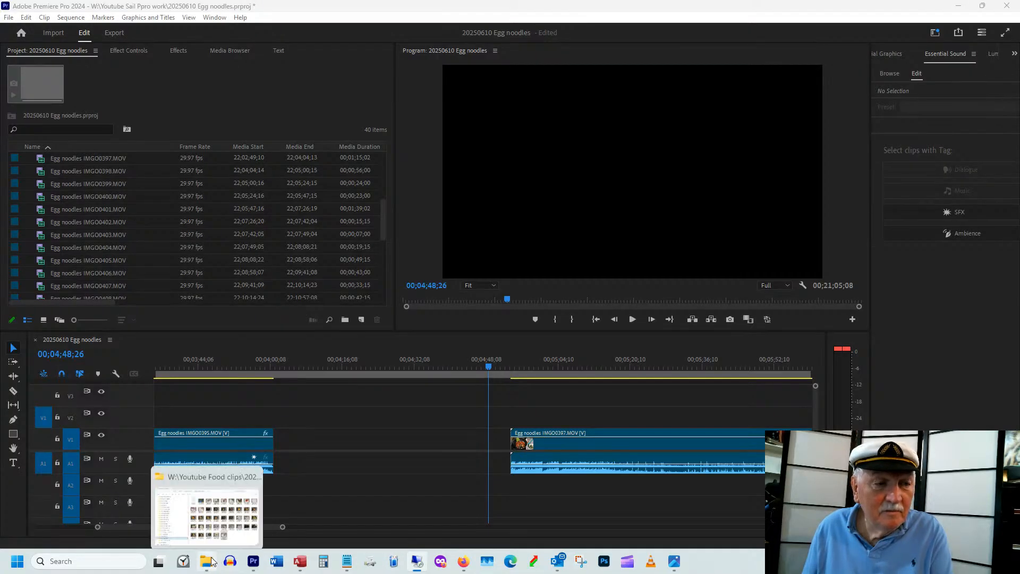
left_click_drag(1018, 248, 518, 55)
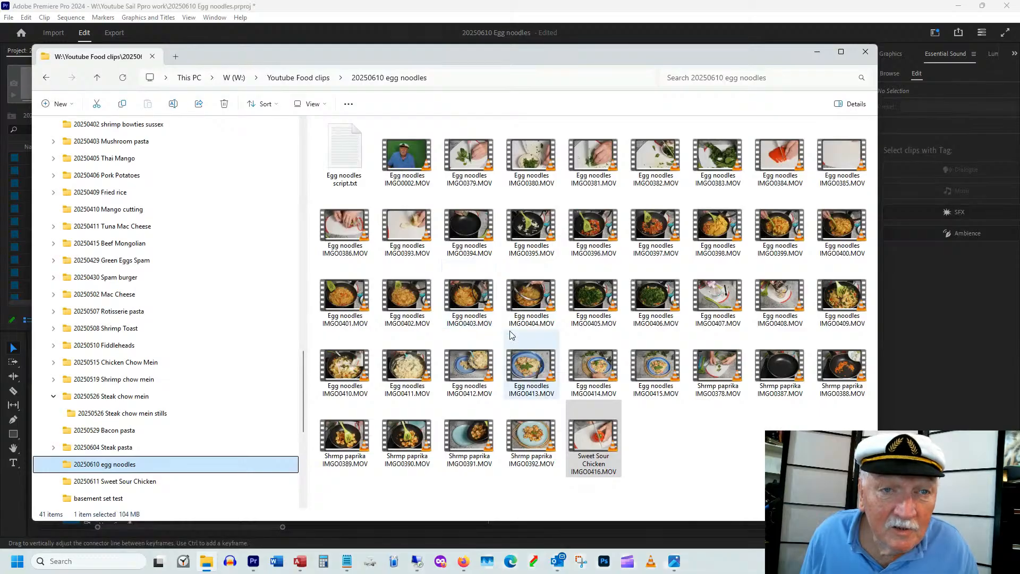
left_click(576, 246)
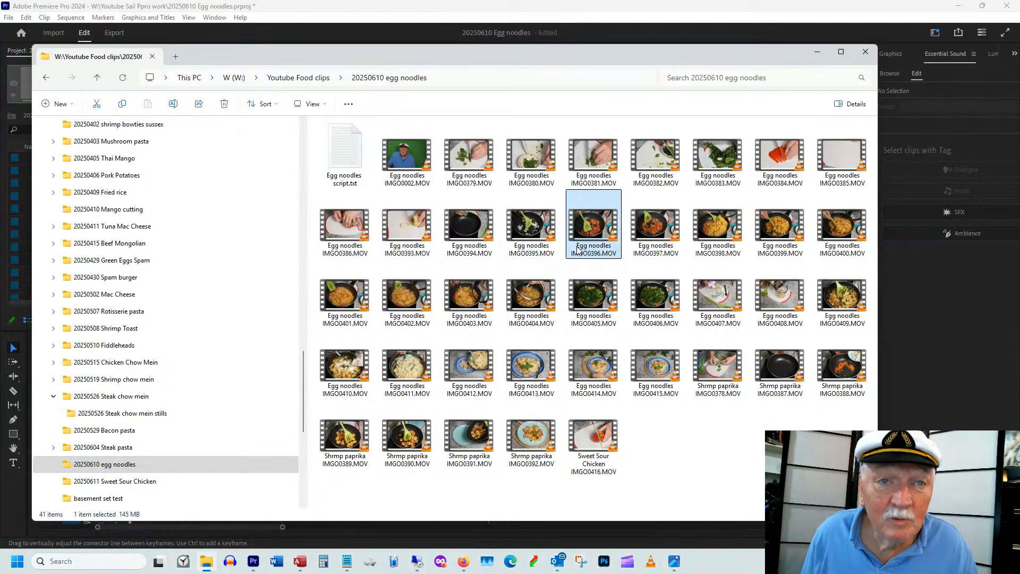
left_click(579, 250)
type("z")
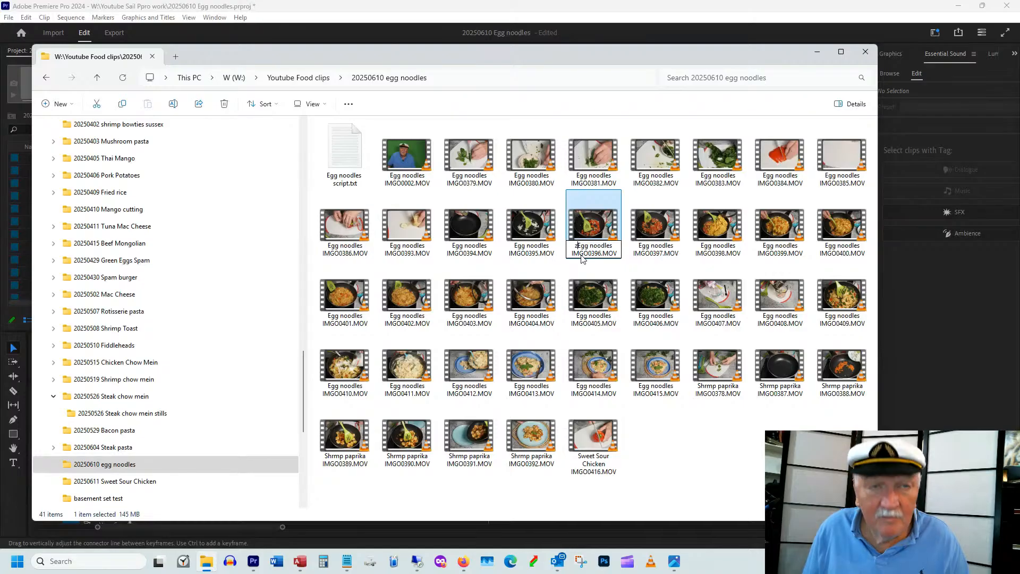
left_click(704, 488)
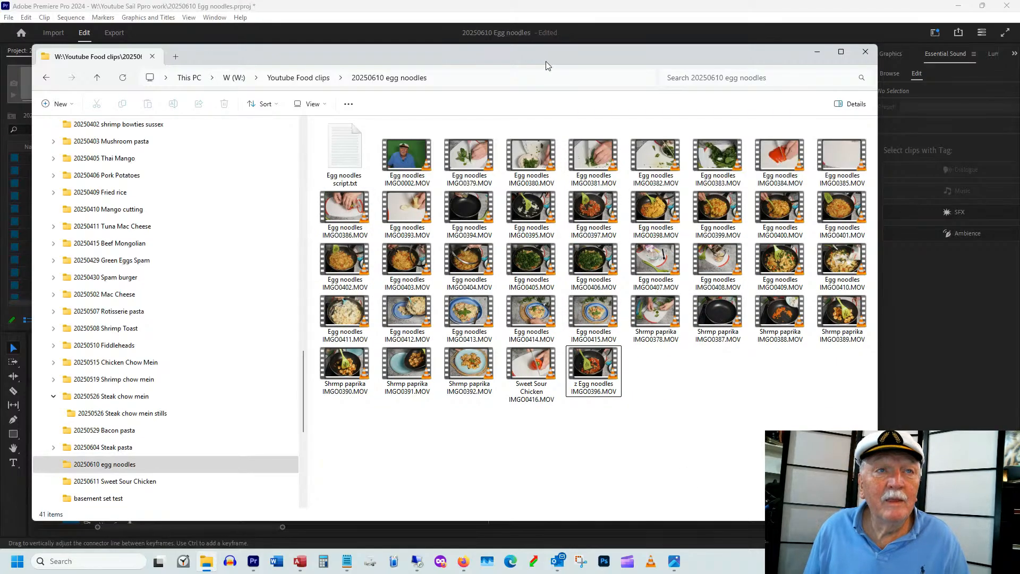
left_click_drag(546, 62, 1019, 234)
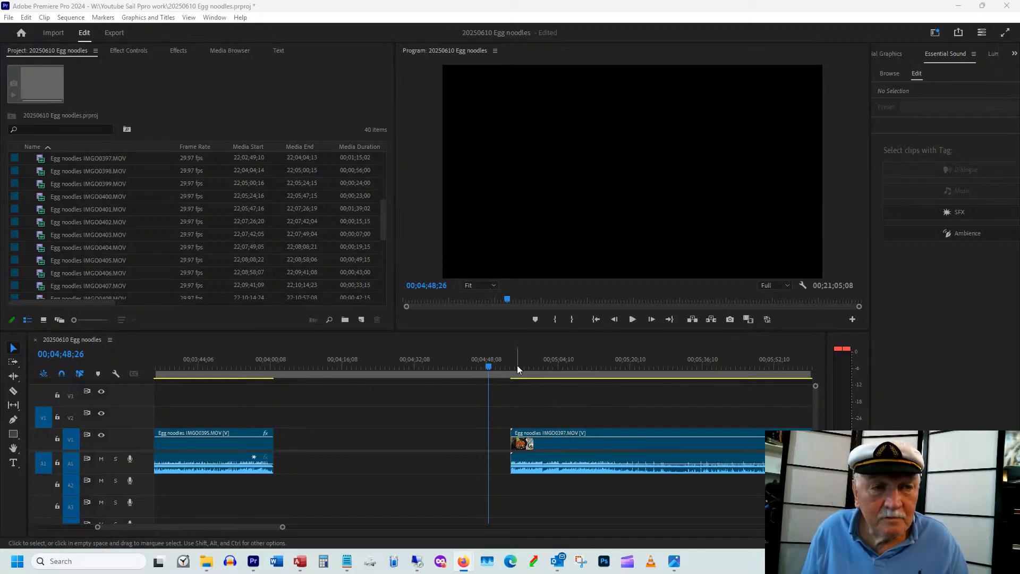
Step: Ripple-delete the gap between the IMGO0395 and IMGO0397 clips and set the playhead to 00;04;05;06
left_click_drag(512, 362, 578, 362)
right_click(354, 438)
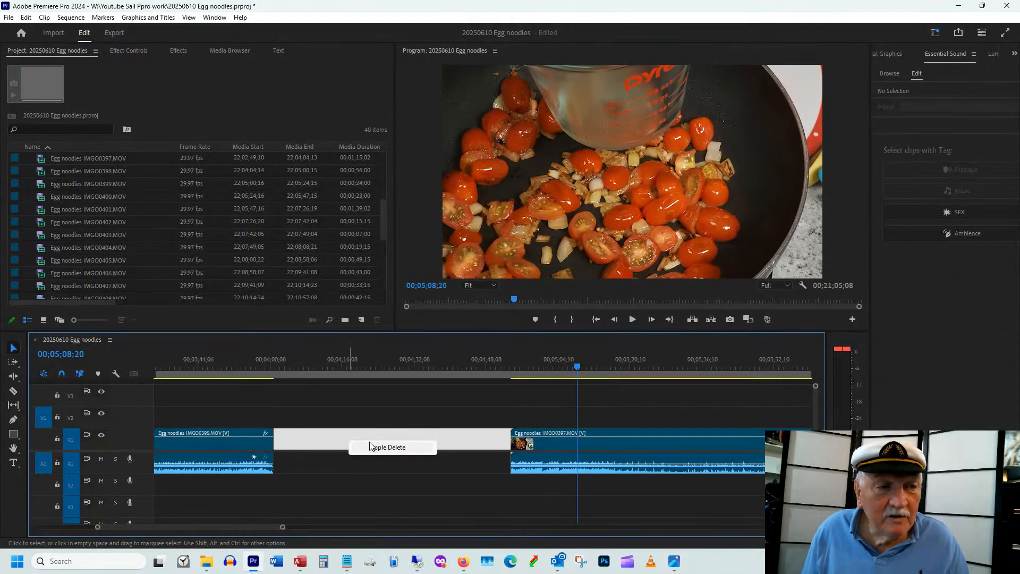
left_click(388, 447)
mouse_move(273, 366)
left_mouse_down()
mouse_move(305, 369)
mouse_move(263, 378)
mouse_move(292, 372)
left_mouse_up()
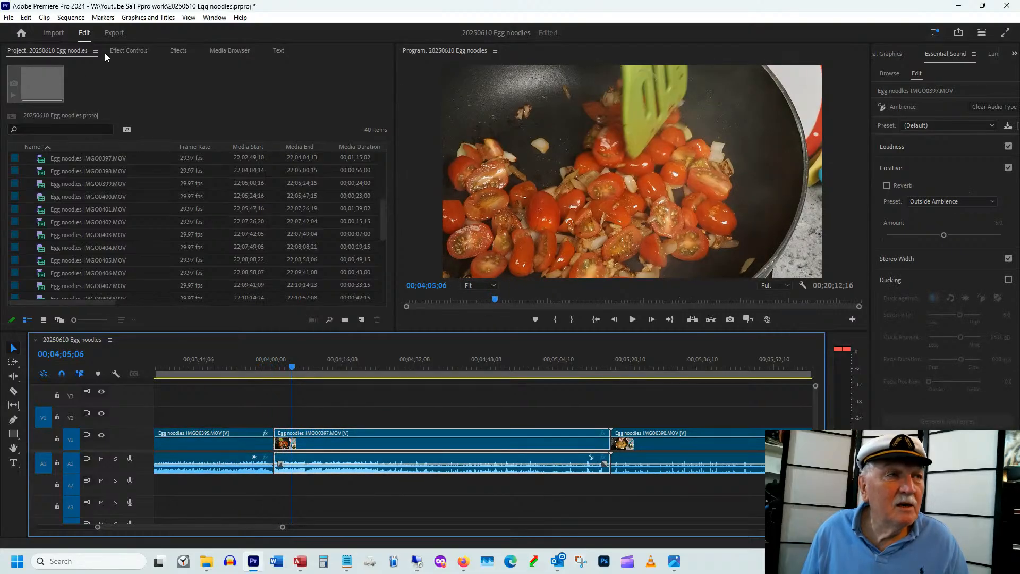
Step: Reposition the IMGO0397 clip to 1187, 387 and check its framing against the end of the IMGO0395 clip
left_click(125, 50)
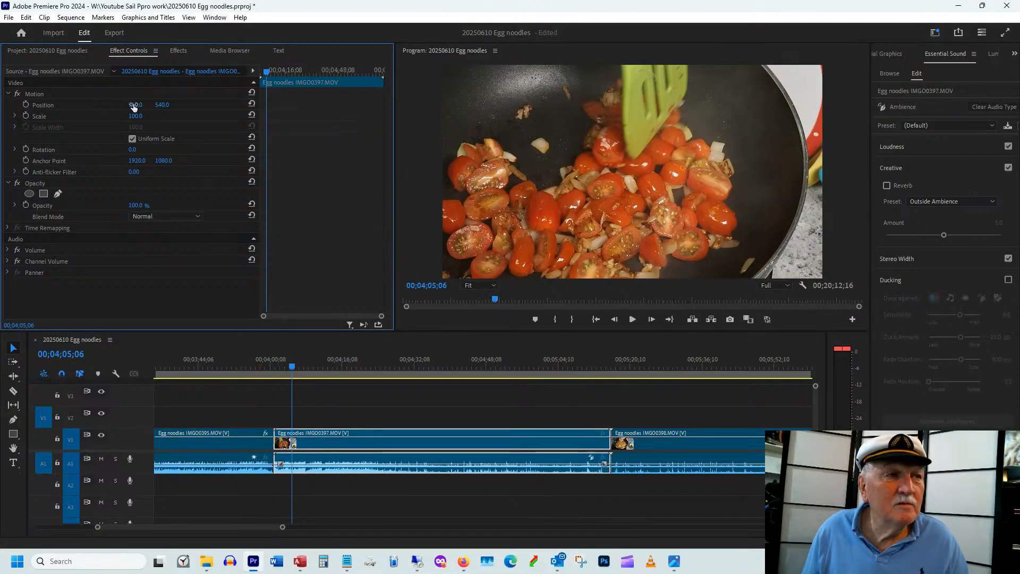
left_click_drag(134, 106, 254, 101)
left_click_drag(157, 104, 82, 103)
left_click(267, 363)
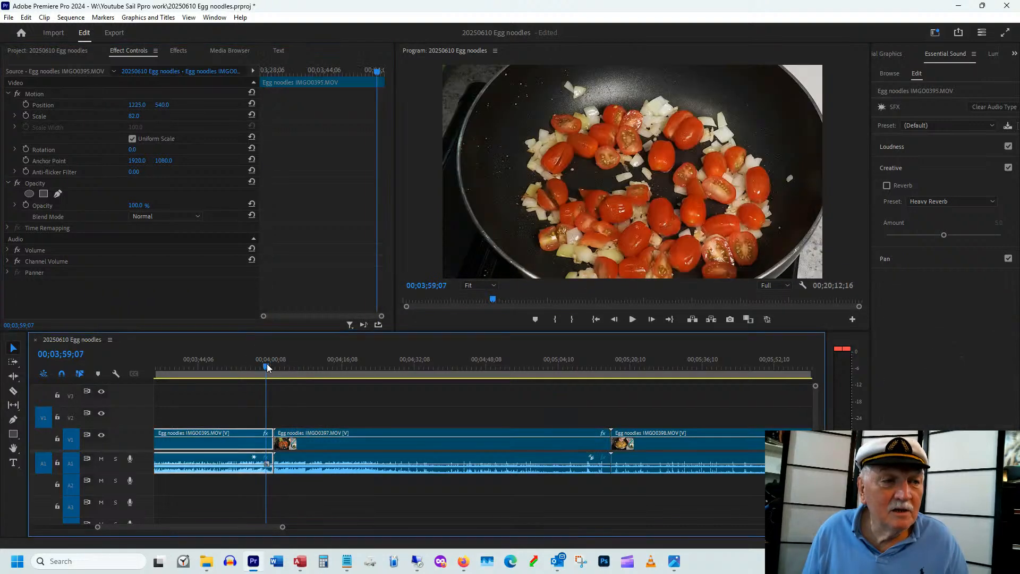
left_click(282, 365)
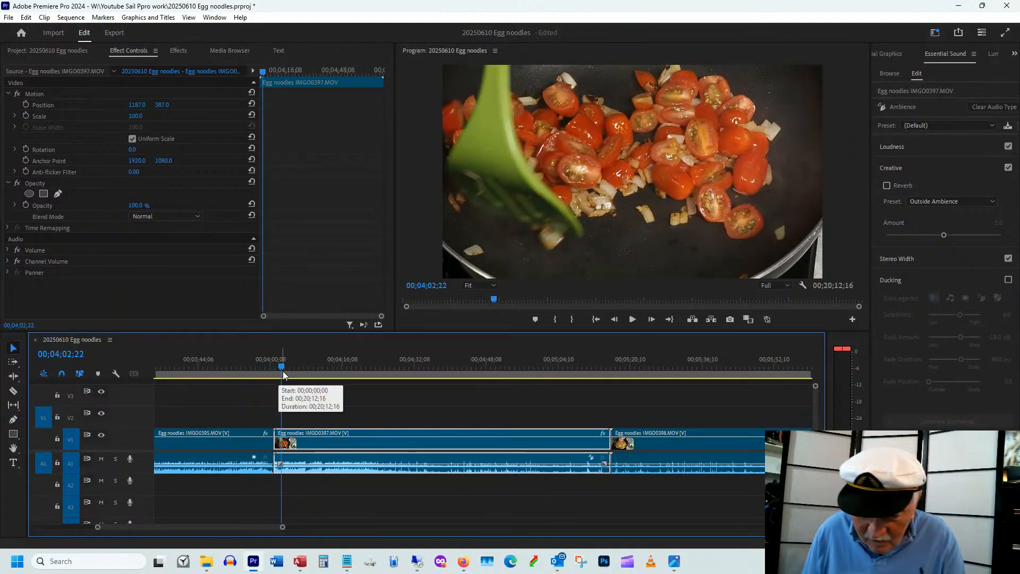
key("=")
key("=")
left_click(456, 433)
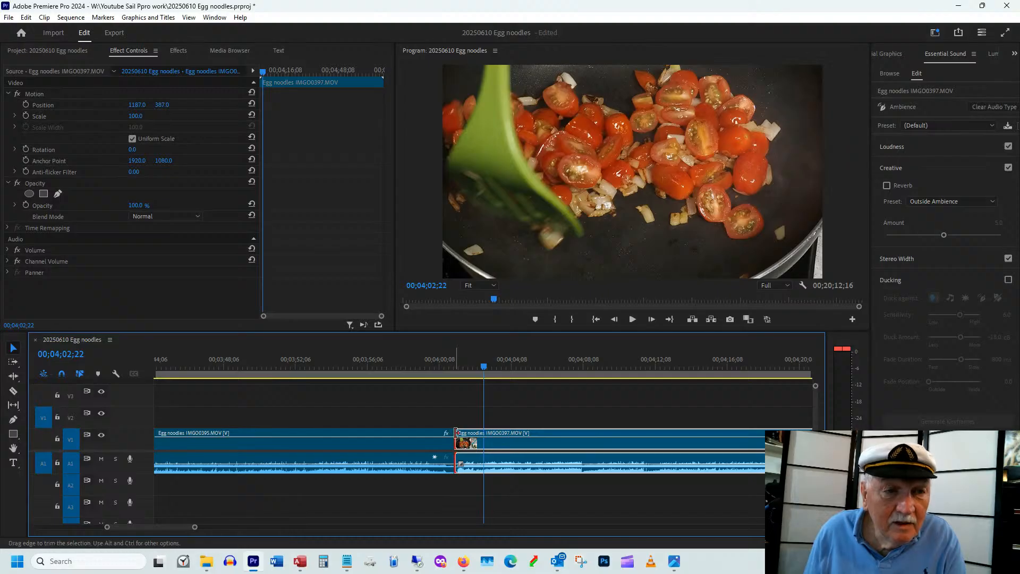
left_click_drag(456, 433, 462, 441)
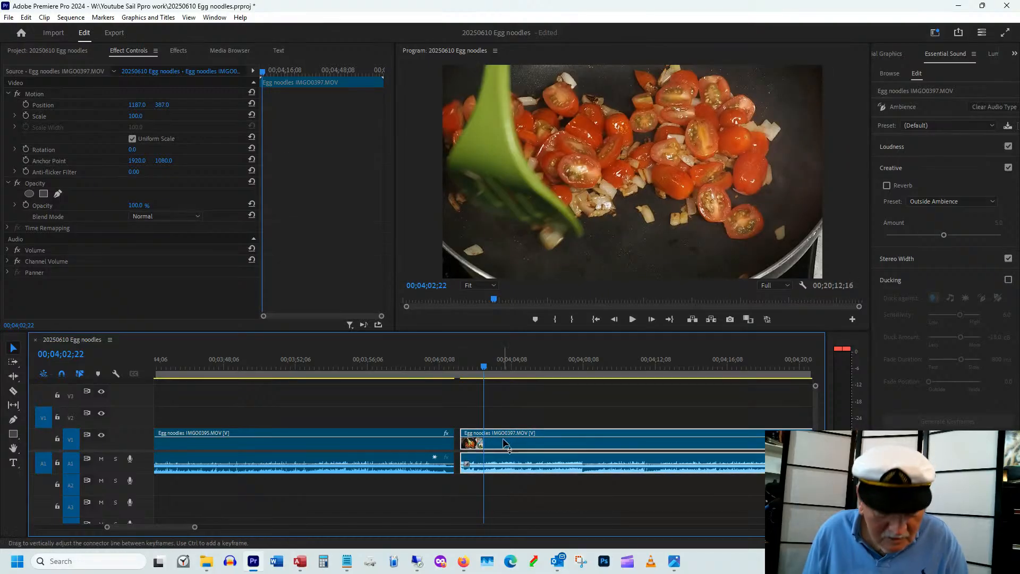
key("ctrl+z")
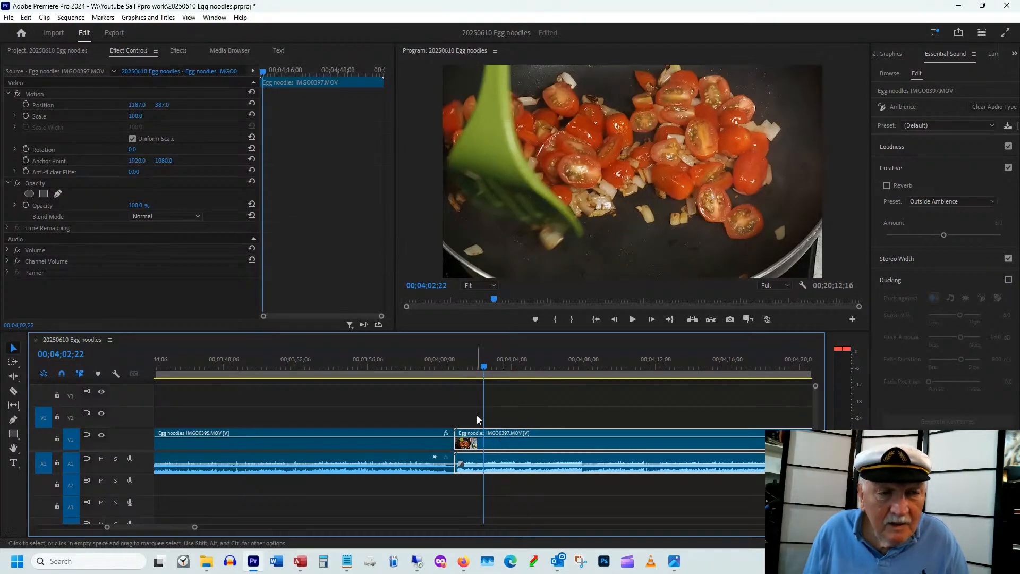
Step: Play across the cut between the IMGO0395 and IMGO0397 clips to check where the stirring sound starts
left_click(466, 369)
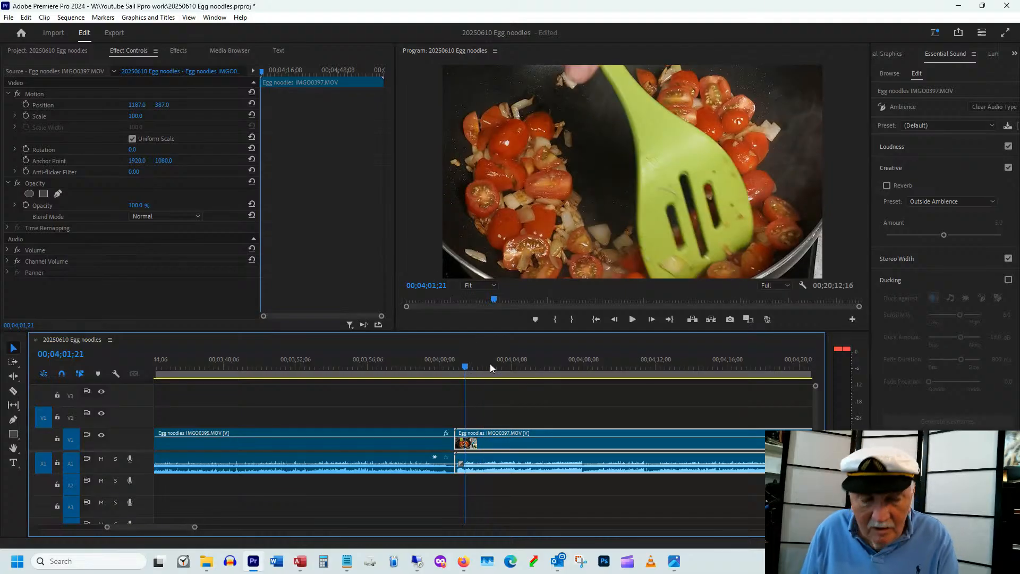
key("equal")
key("equal")
key("equal")
key("equal")
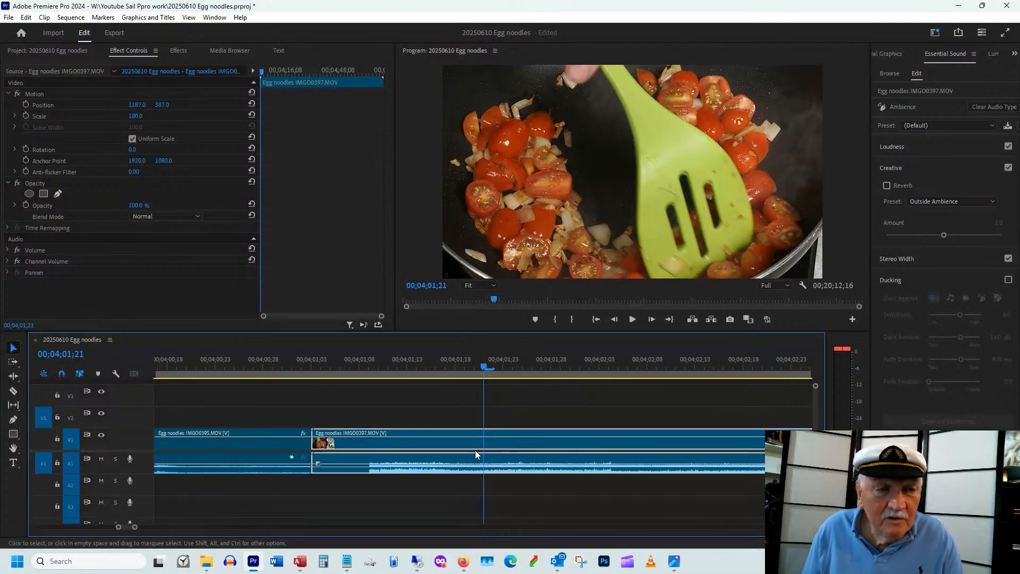
left_click(318, 364)
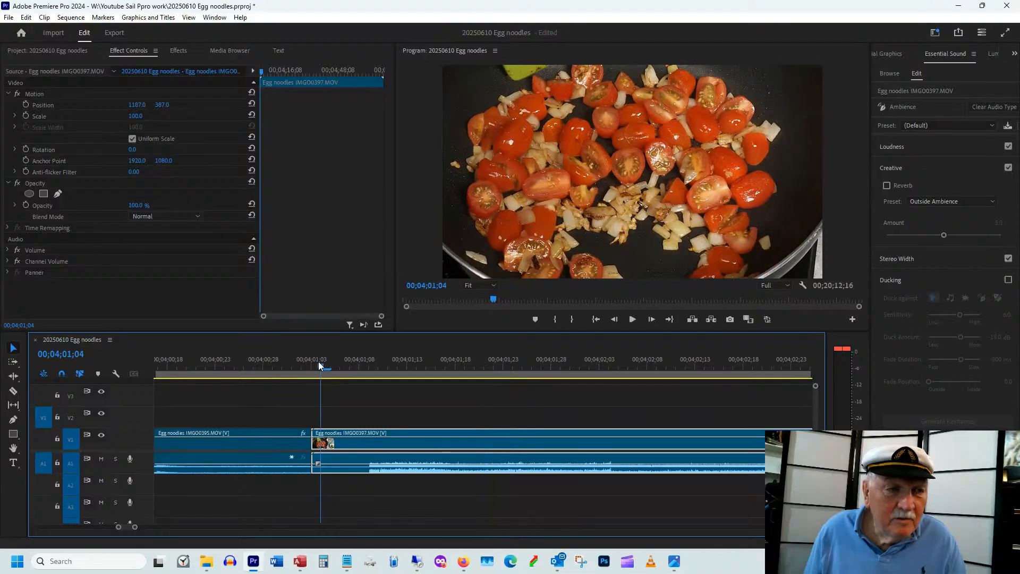
left_click_drag(326, 367, 261, 369)
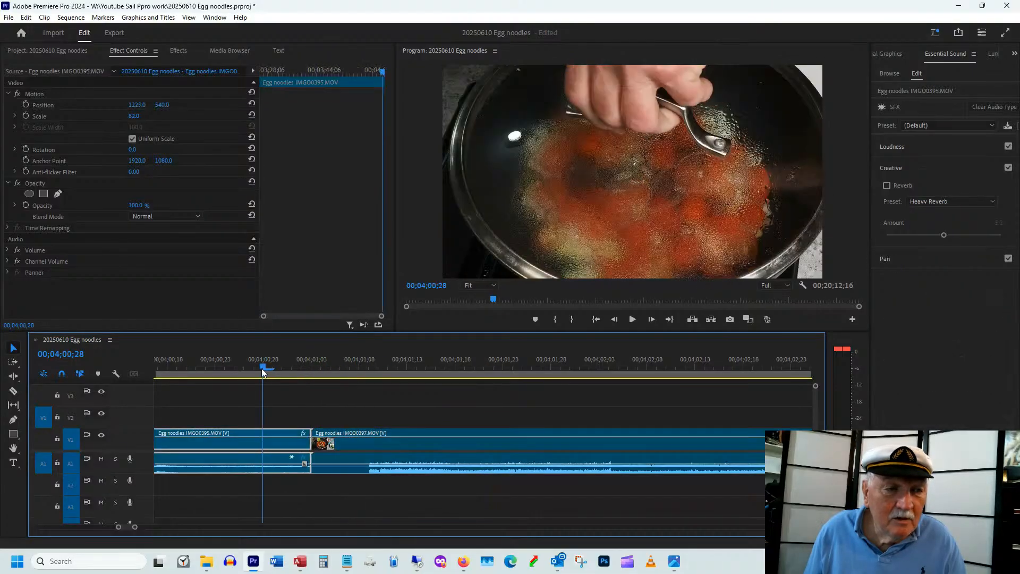
key("space")
key("space")
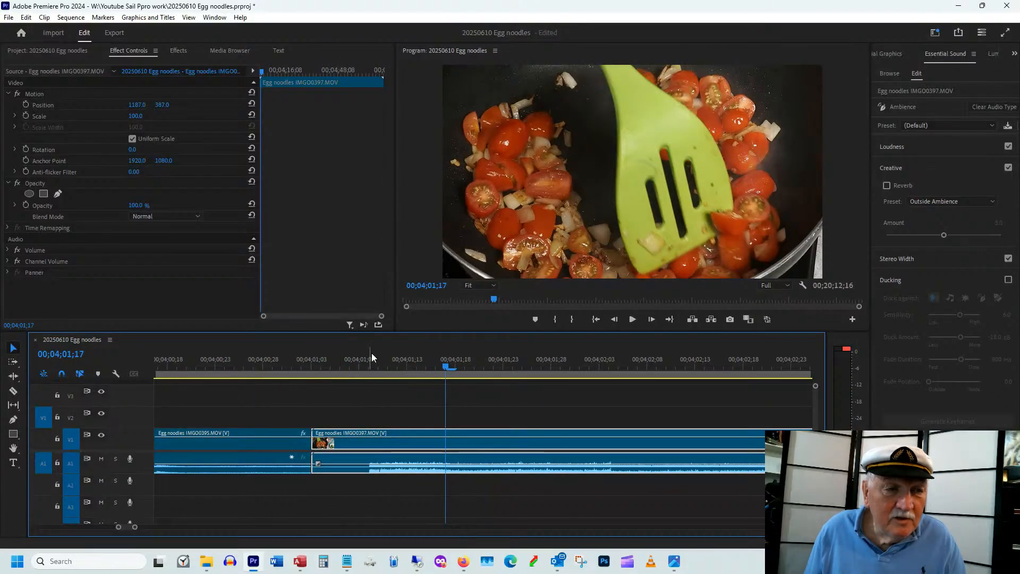
Step: Trim the start of the IMGO0397 clip to 00;04;01;09 and ripple-delete the gap before it
left_click(369, 366)
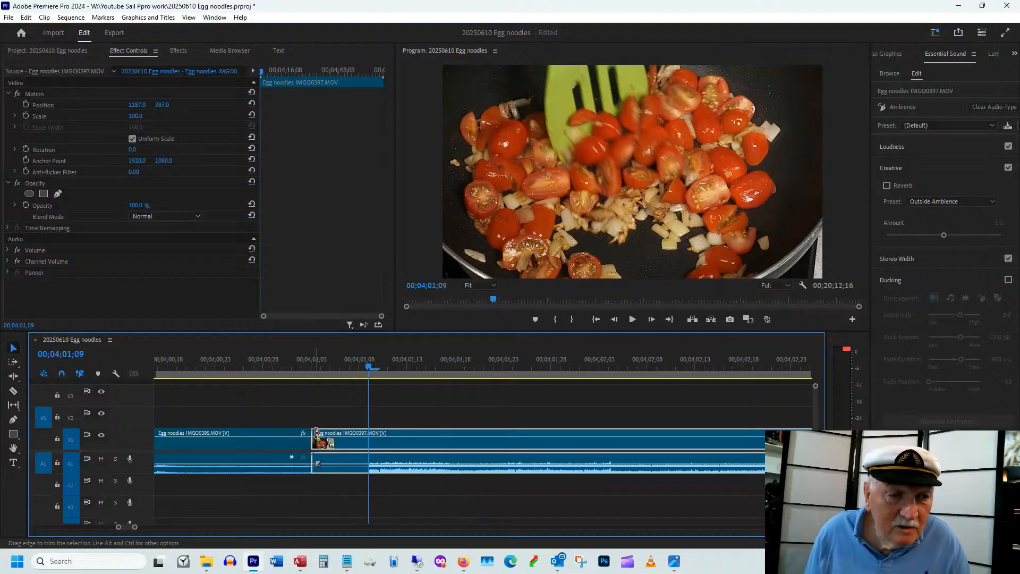
left_click_drag(317, 433, 379, 432)
right_click(330, 440)
left_click(367, 446)
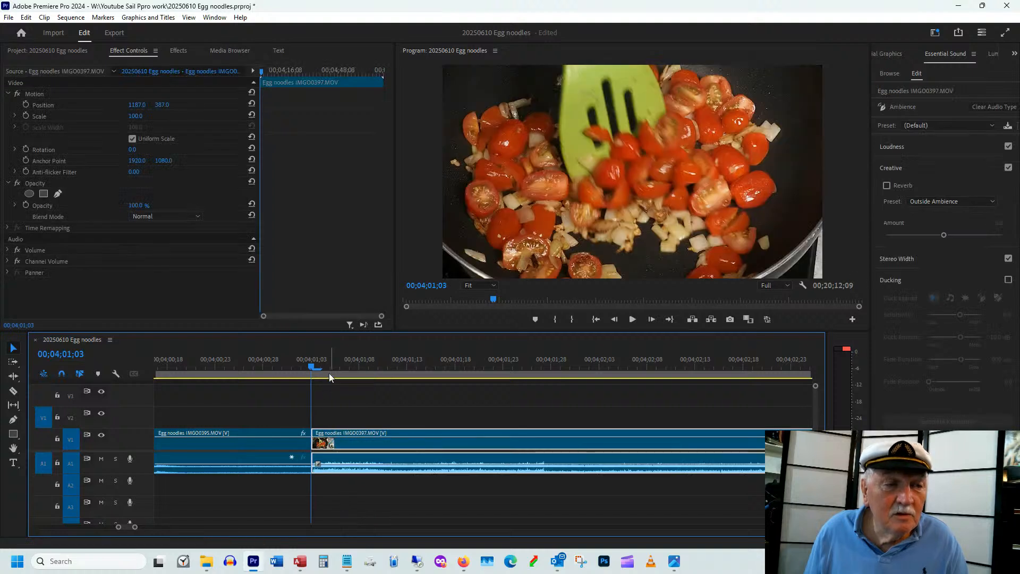
Step: Scale the IMGO0397 clip down to 67 and set its vertical position to 582 so the pan fits the frame
key("minus")
key("minus")
key("minus")
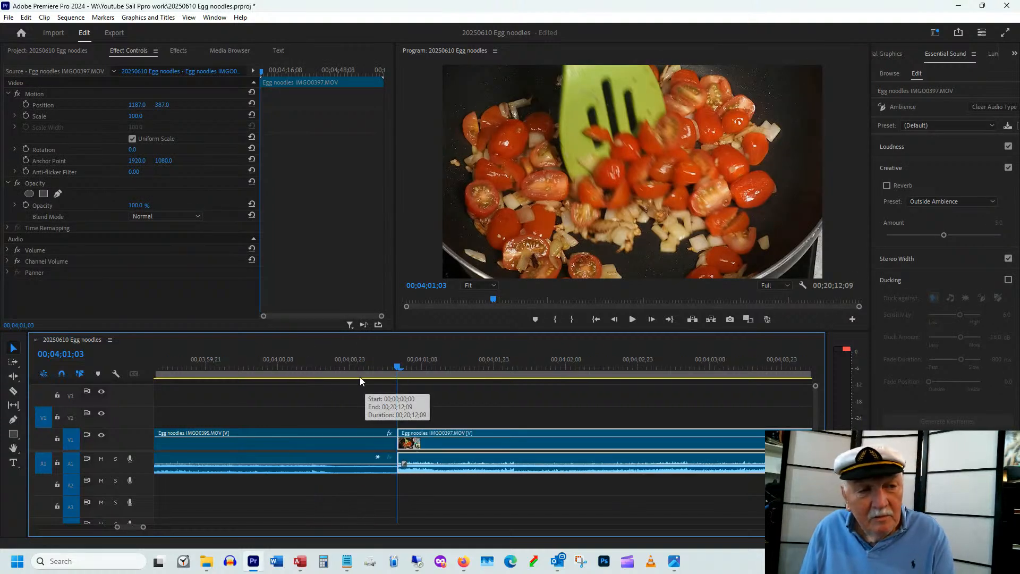
key("minus")
key("minus")
key("minus")
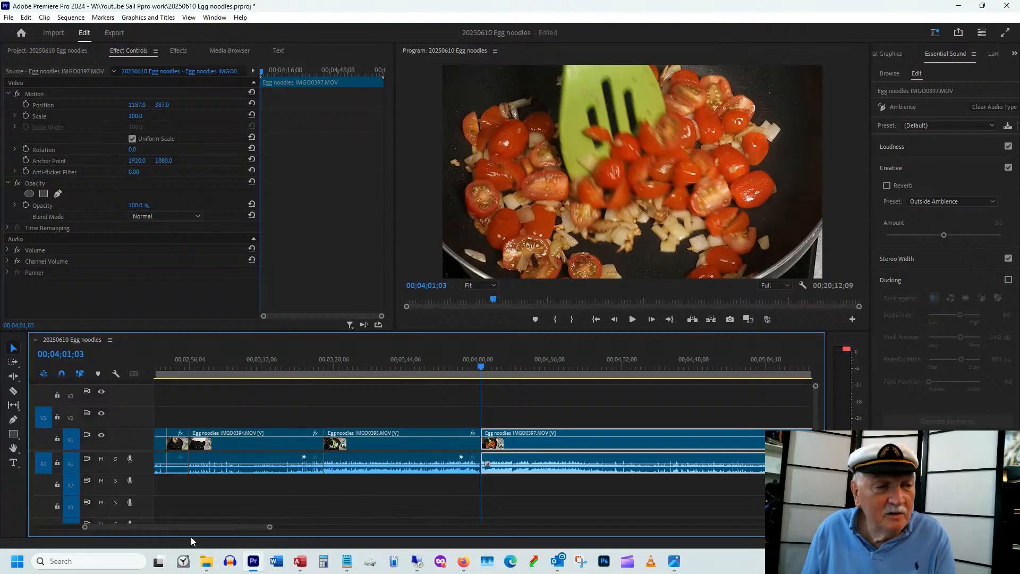
key("minus")
key("minus")
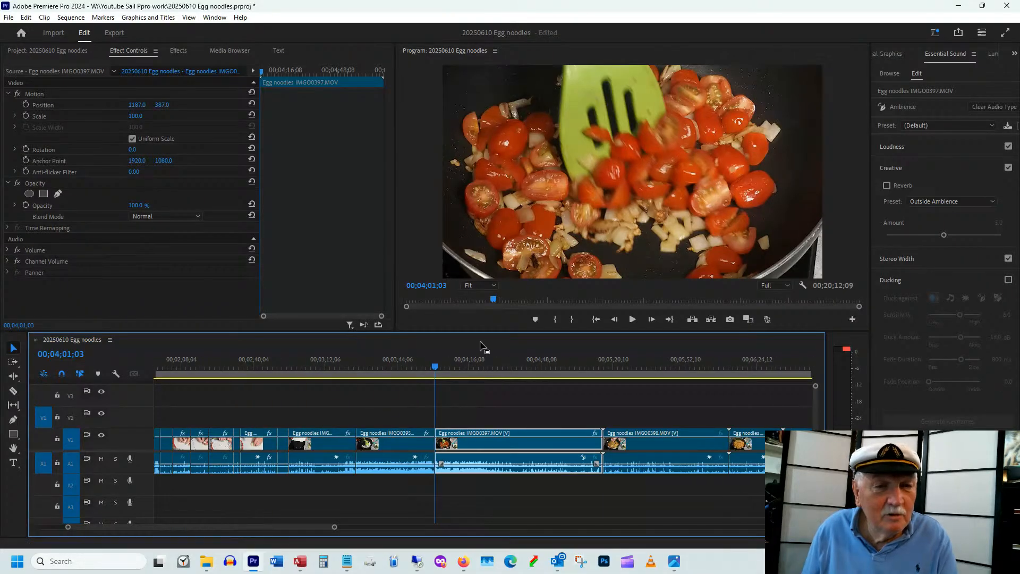
left_click_drag(439, 368, 487, 385)
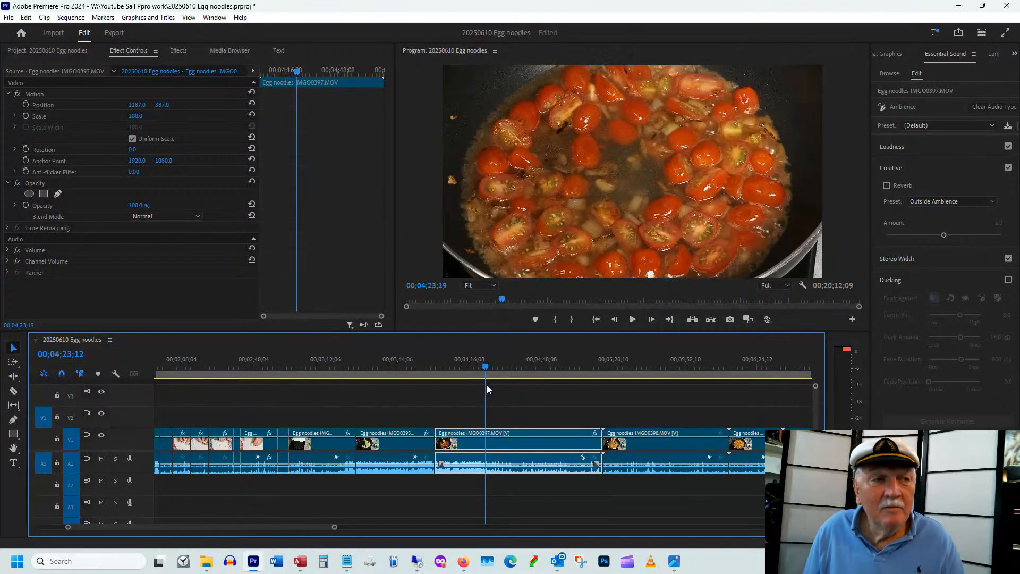
left_click_drag(139, 116, 188, 105)
left_click(449, 365)
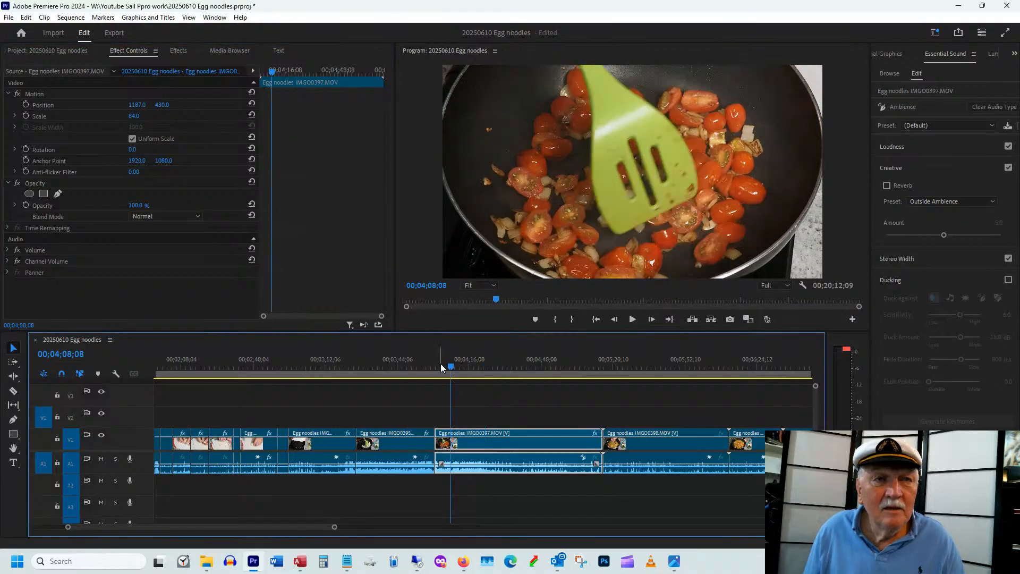
left_click_drag(441, 366, 471, 365)
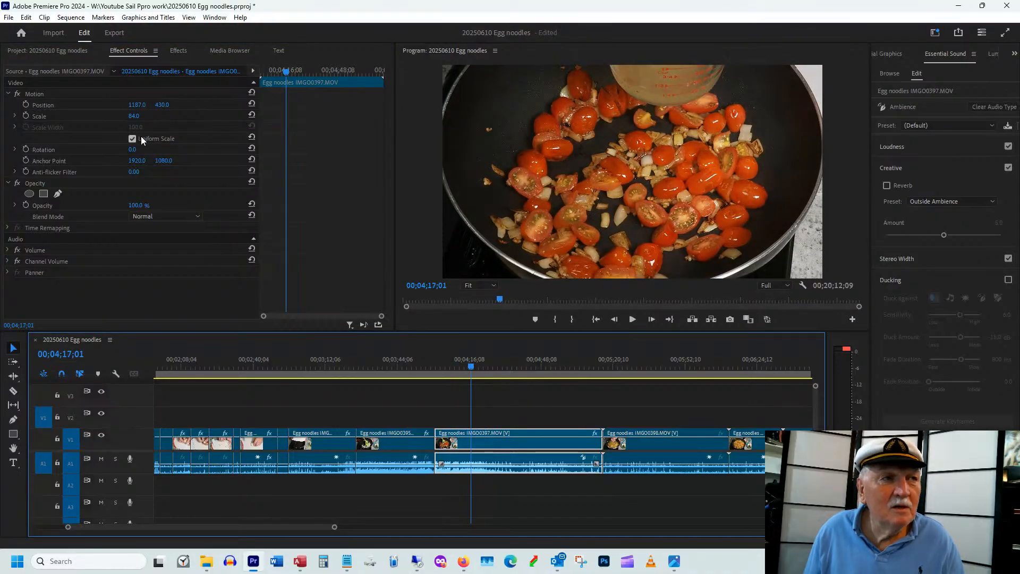
left_click_drag(138, 117, 245, 112)
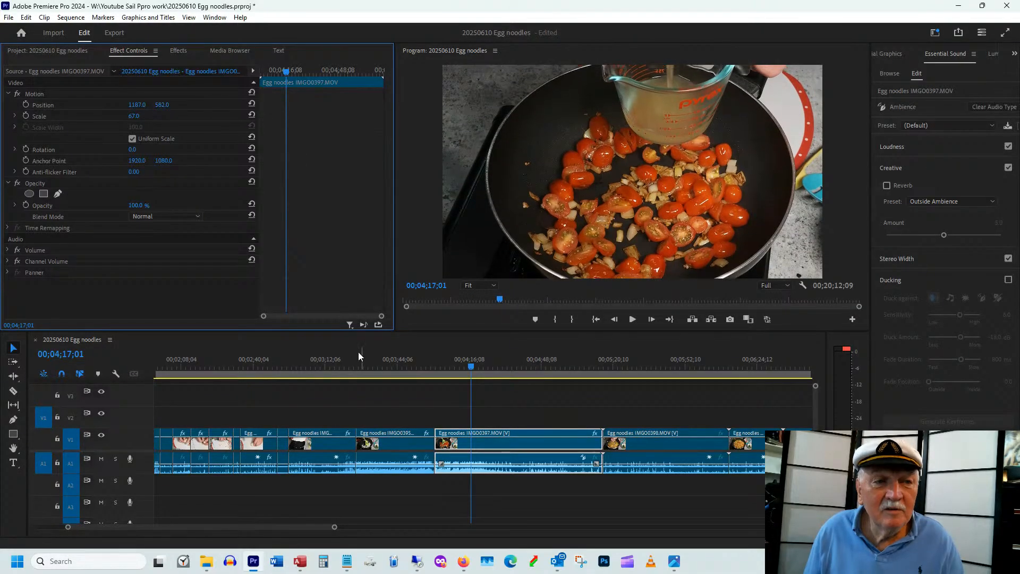
left_click_drag(440, 362, 462, 367)
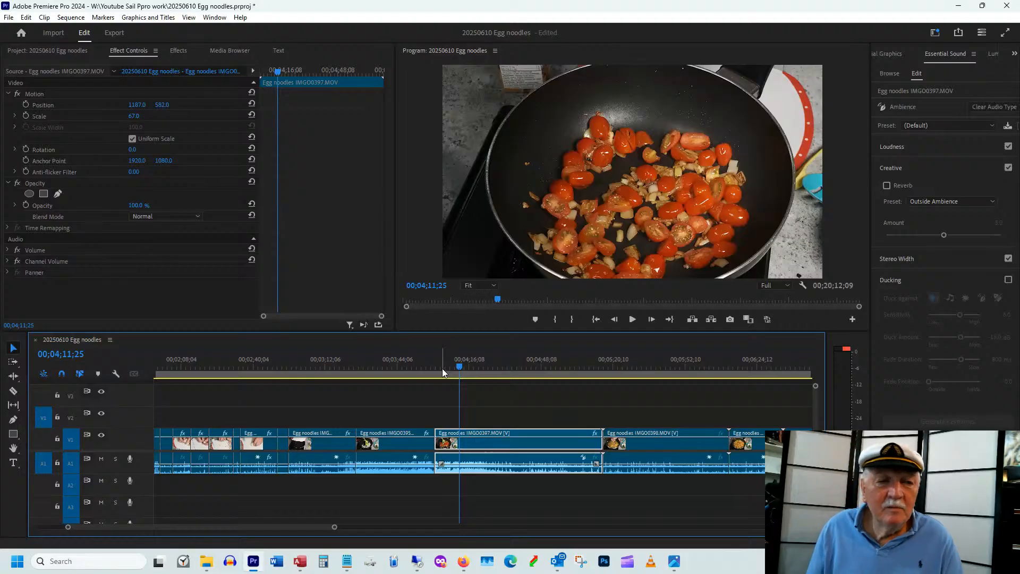
Step: Split the IMGO0397 clip at 00;04;28;11, after the water has been poured in
left_click_drag(464, 367, 498, 364)
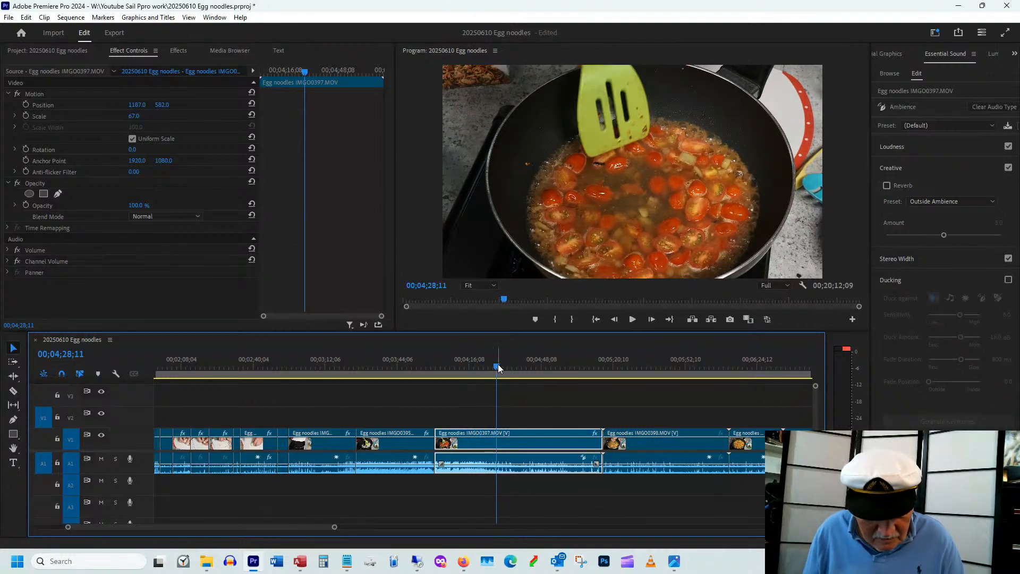
key("c")
left_click(501, 437)
key("v")
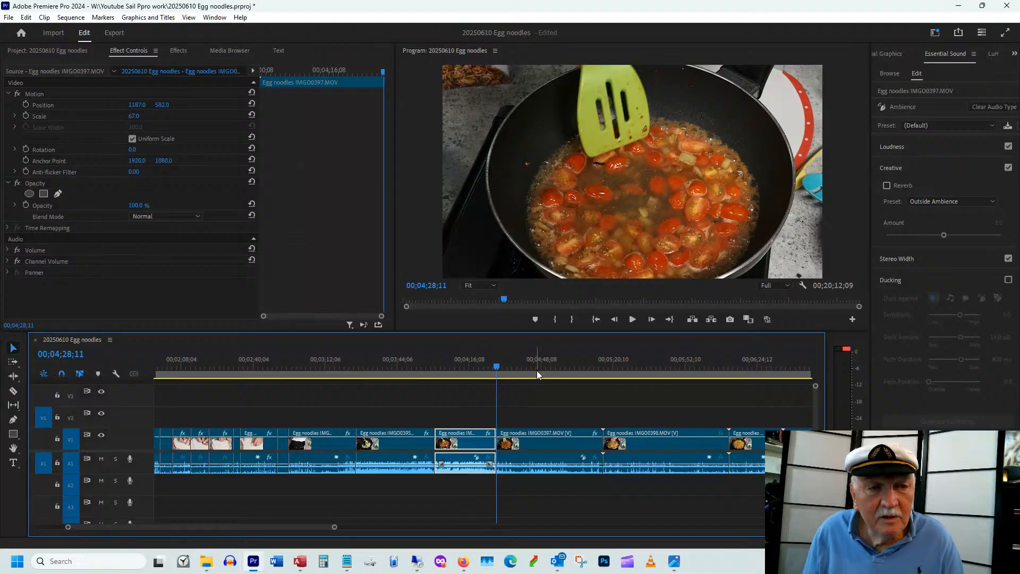
Step: Set the second IMGO0397 segment's scale to 75 and vertical position to 528, checking the framing along the segment
left_click(513, 365)
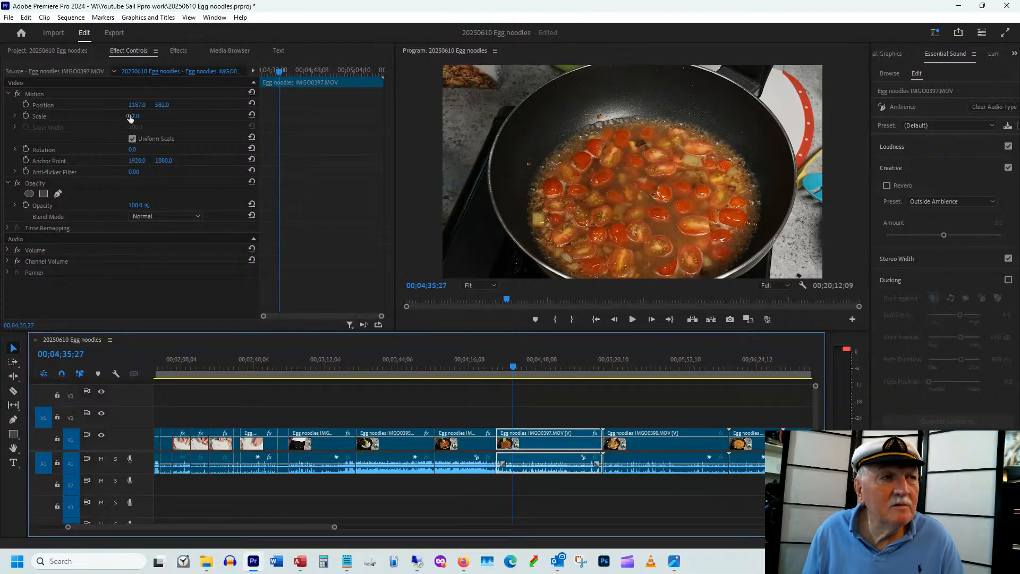
left_click_drag(130, 118, 65, 118)
left_click_drag(483, 360, 586, 355)
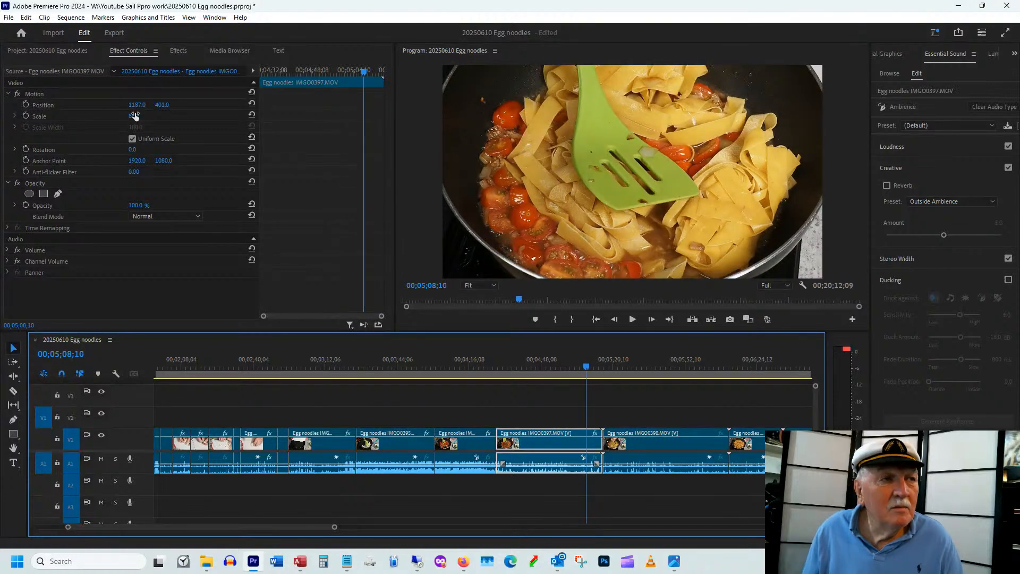
left_click_drag(135, 116, 229, 103)
left_click(486, 367)
mouse_move(490, 366)
left_mouse_down()
mouse_move(534, 372)
mouse_move(499, 375)
mouse_move(508, 373)
left_mouse_up()
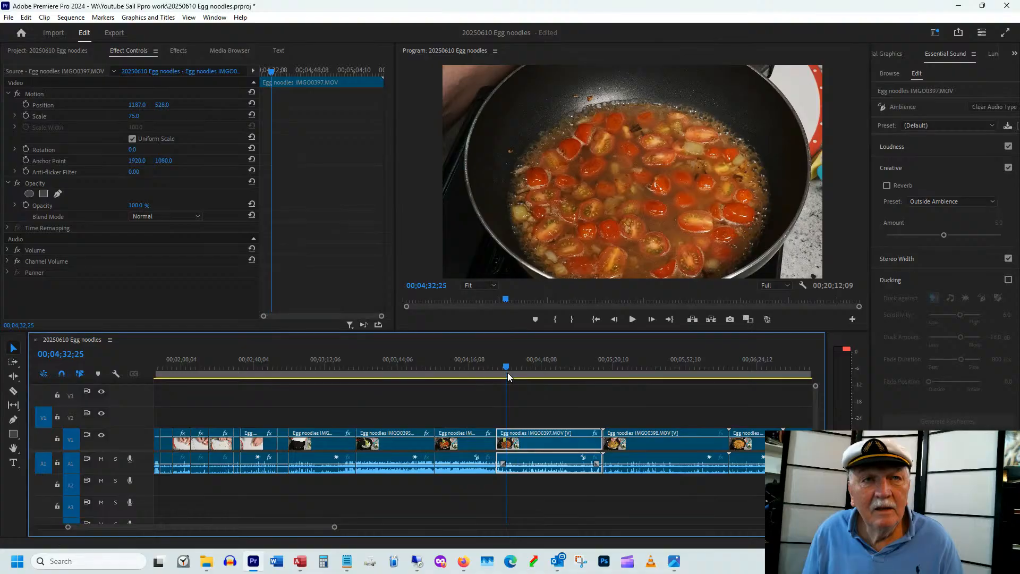
Step: Scale the second IMGO0397 segment down to 58, set its horizontal position to 1087 and adjust its vertical position
mouse_move(134, 116)
left_mouse_down()
mouse_move(122, 117)
mouse_move(150, 113)
left_mouse_up()
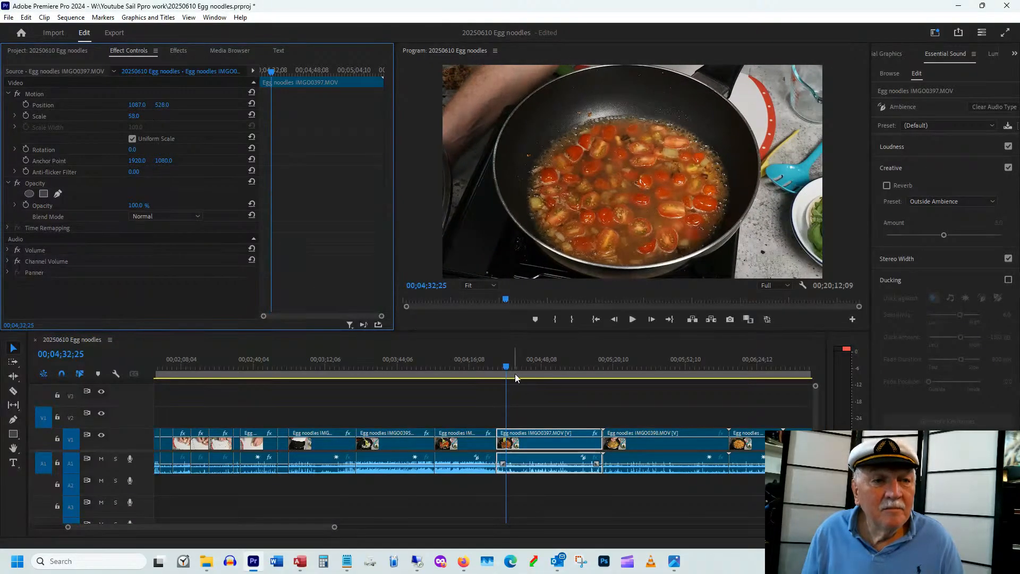
left_click_drag(502, 365, 529, 366)
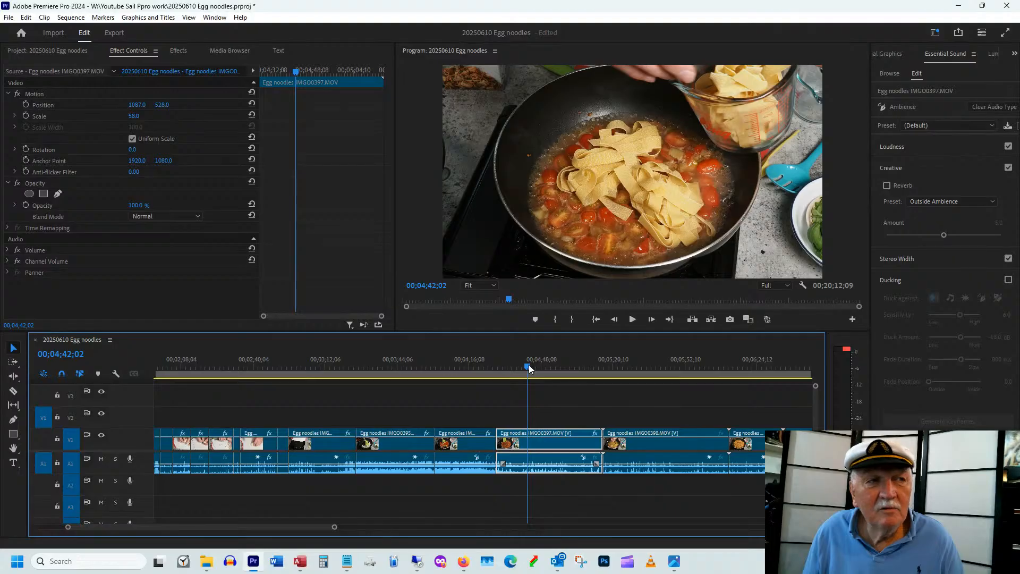
left_click_drag(160, 105, 217, 116)
Step: Enlarge the first IMGO0397 segment to a scale of 87 with a vertical position of 731 and scrub through it
left_click_drag(522, 366, 462, 440)
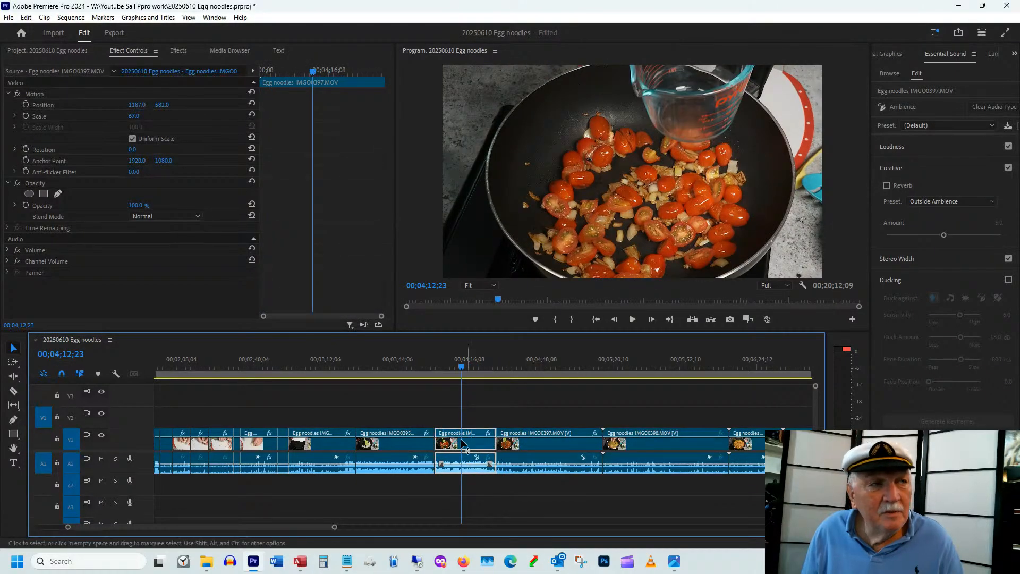
left_click_drag(132, 115, 244, 108)
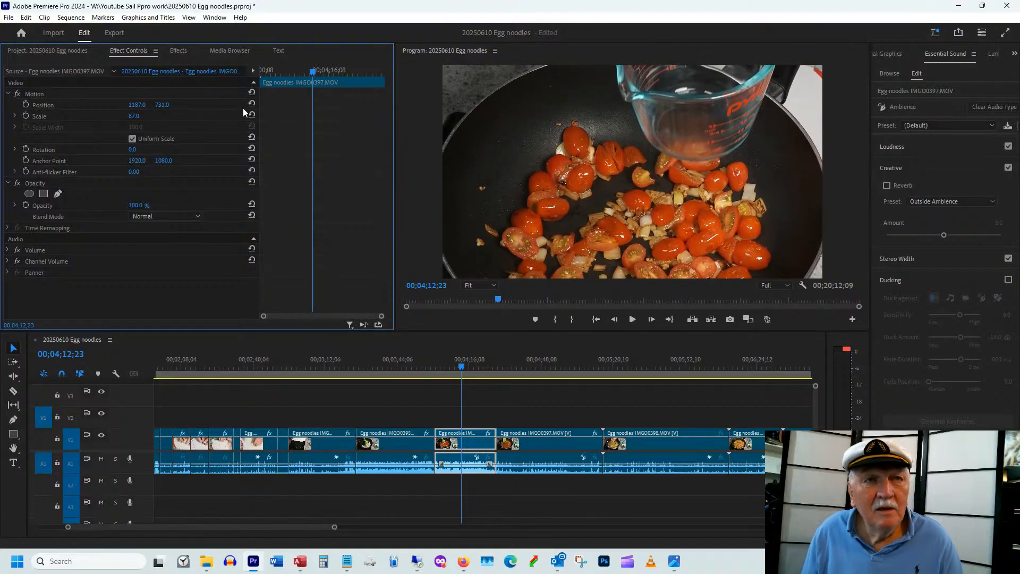
left_click_drag(416, 375, 530, 375)
Step: Trim about one second off the start of the IMGO0398 clip and ripple-delete the gap before it
left_click_drag(297, 526, 313, 527)
left_click(433, 369)
left_click_drag(434, 371, 545, 378)
mouse_move(470, 377)
left_mouse_down()
mouse_move(445, 366)
mouse_move(476, 370)
left_mouse_up()
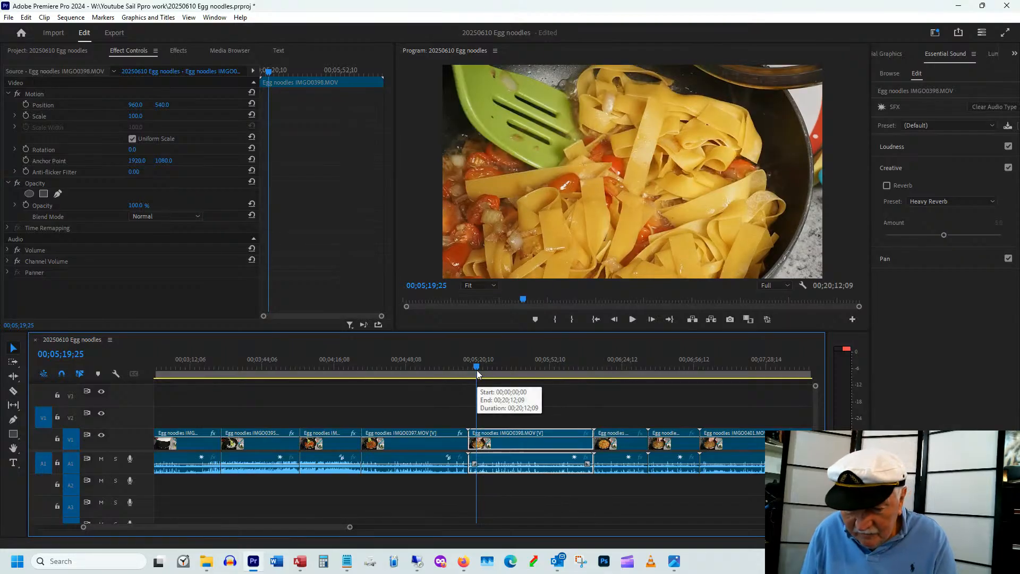
key("equal")
key("equal")
key("equal")
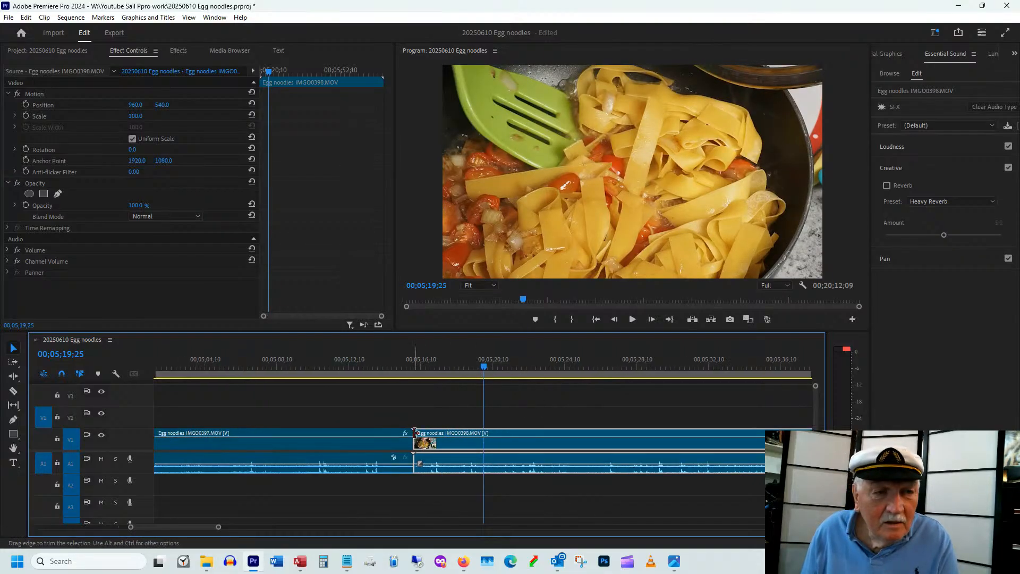
left_click_drag(418, 429, 432, 431)
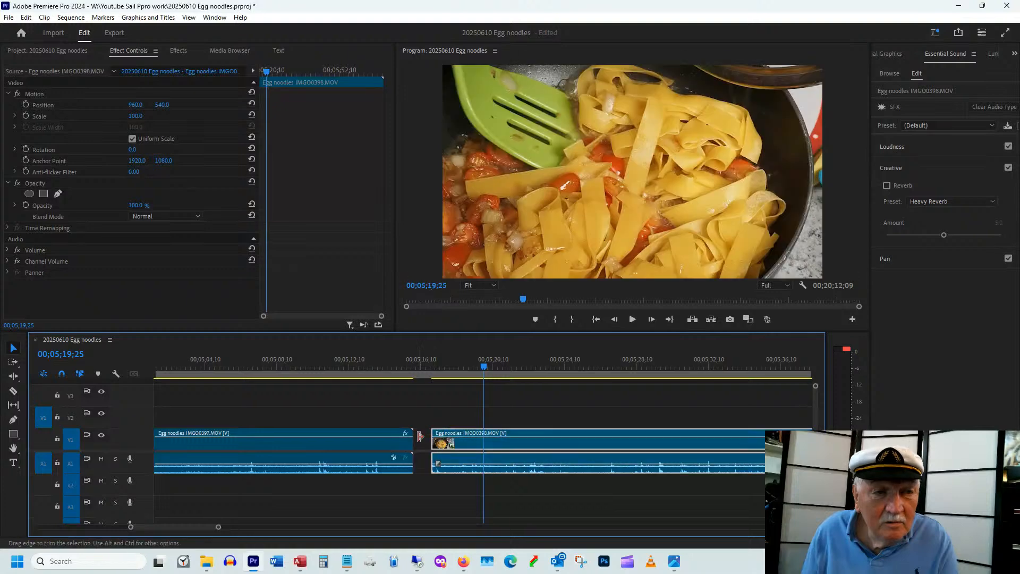
right_click(420, 439)
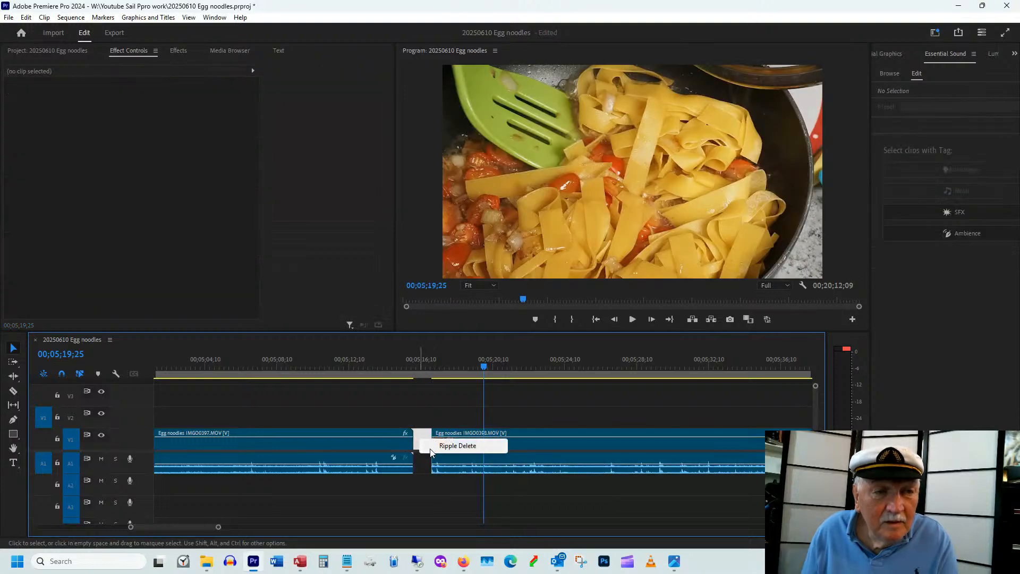
Step: Ripple delete the gap before clip IMGO0398 and reposition that clip's picture to 1104, 427
left_click(452, 445)
left_click_drag(422, 367, 471, 367)
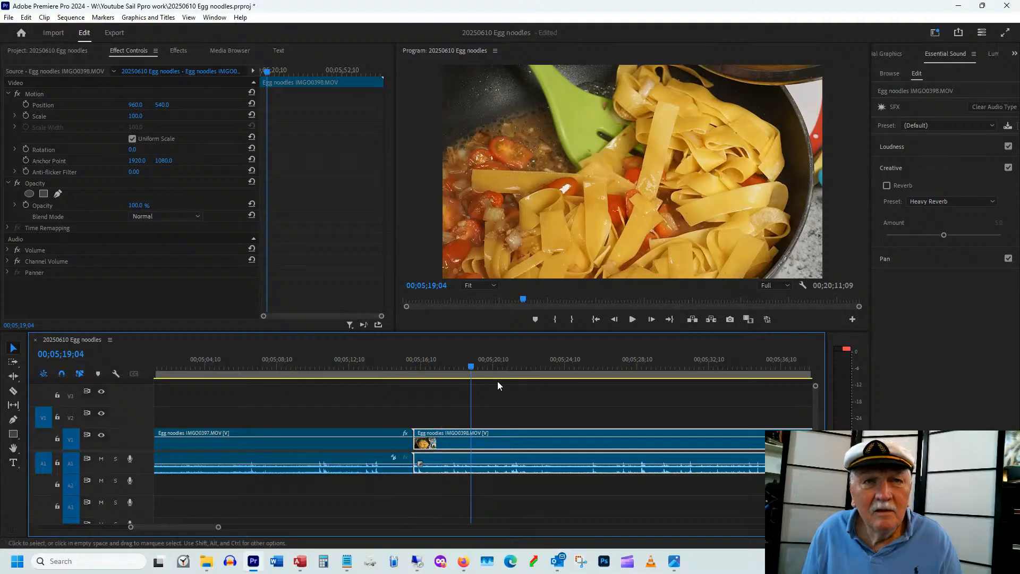
mouse_move(136, 116)
left_mouse_down()
mouse_move(120, 119)
mouse_move(135, 120)
left_mouse_up()
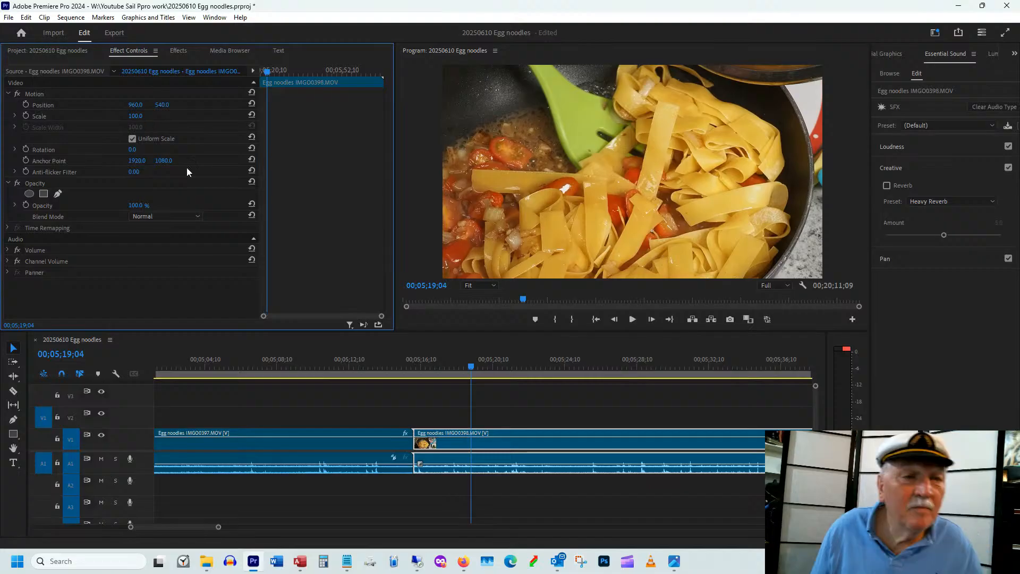
mouse_move(139, 108)
left_mouse_down()
mouse_move(161, 104)
mouse_move(123, 103)
left_mouse_up()
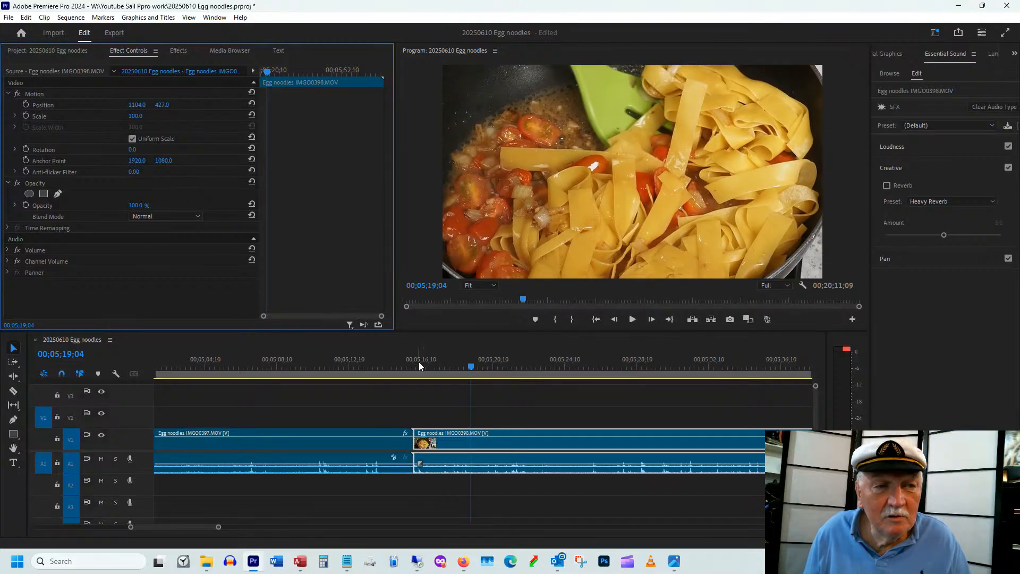
left_click(503, 370)
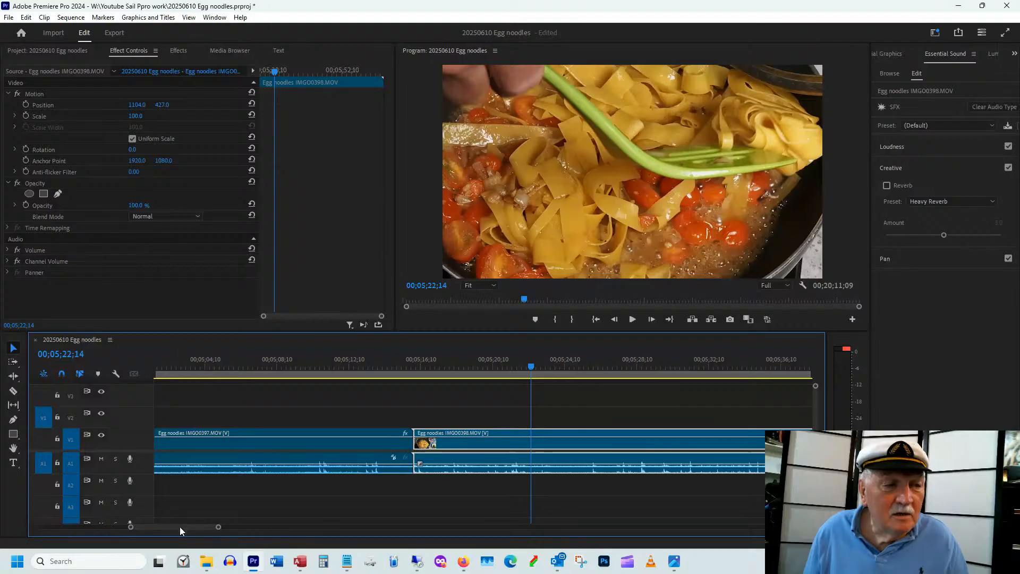
Step: Scale clip IMGO0399 to 77, reposition it to 1092, 399, and trim its end to 00;06;33;06
left_click_drag(180, 527, 184, 523)
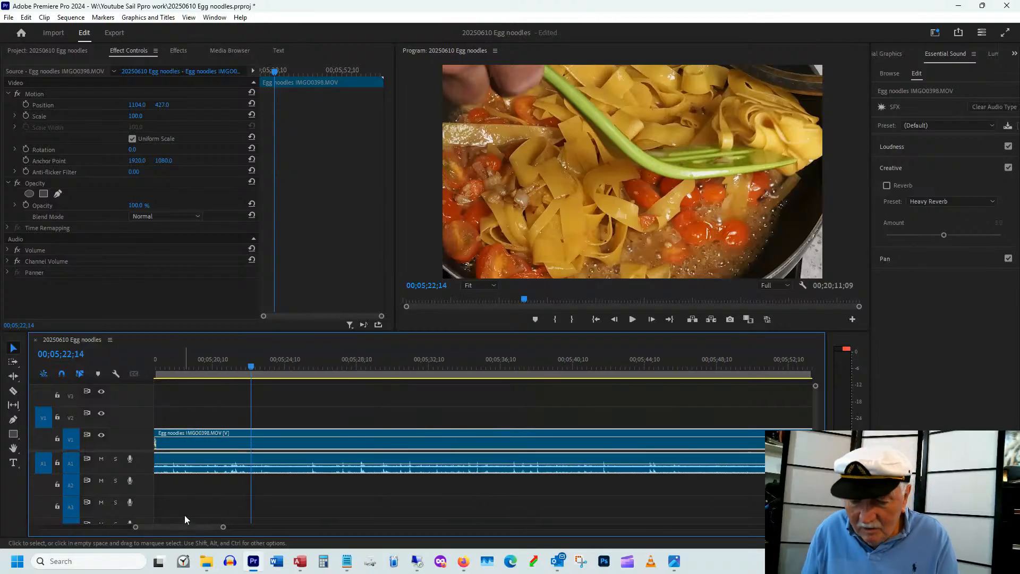
key("minus")
key("minus")
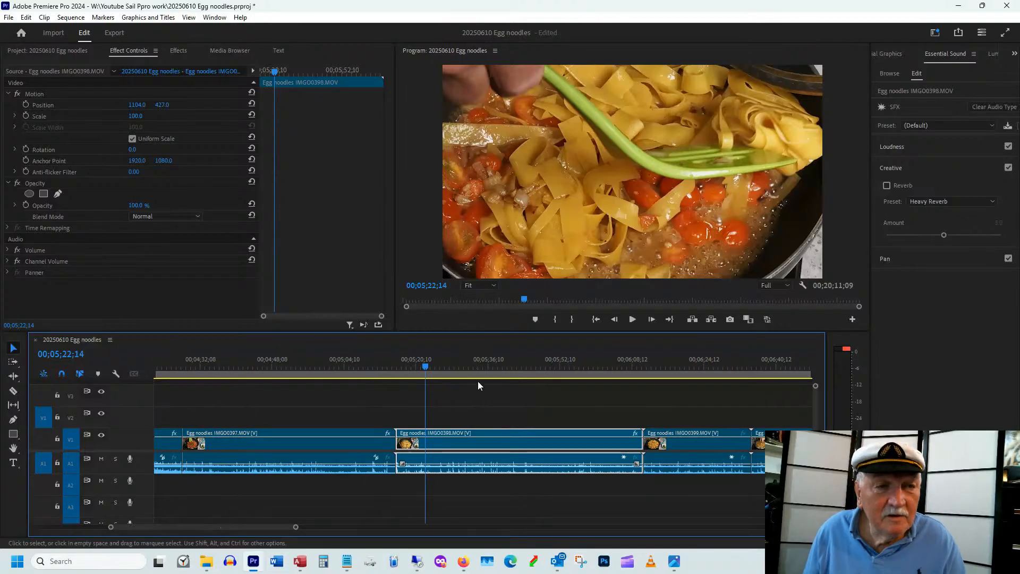
left_click(501, 364)
left_click_drag(502, 365, 633, 368)
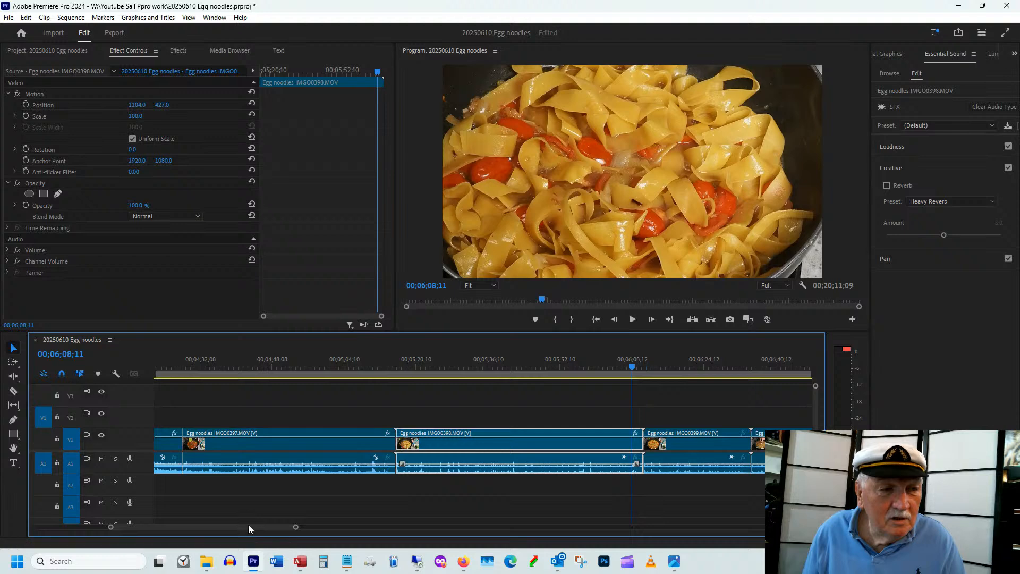
left_click_drag(248, 525, 255, 525)
left_click_drag(511, 365, 620, 378)
left_click_drag(624, 372, 587, 364)
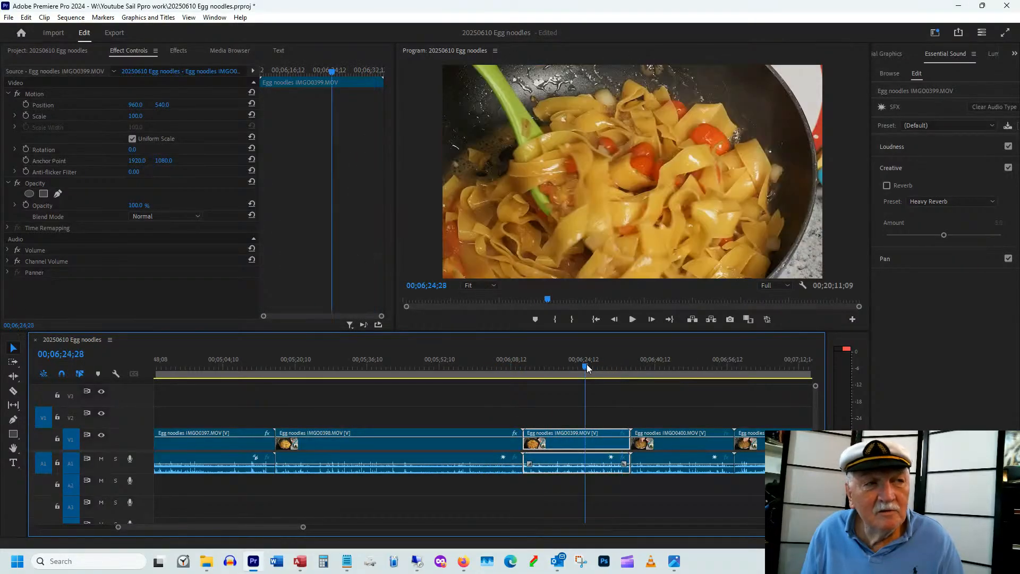
mouse_move(138, 119)
left_mouse_down()
mouse_move(127, 118)
mouse_move(191, 108)
mouse_move(91, 114)
mouse_move(144, 106)
left_mouse_up()
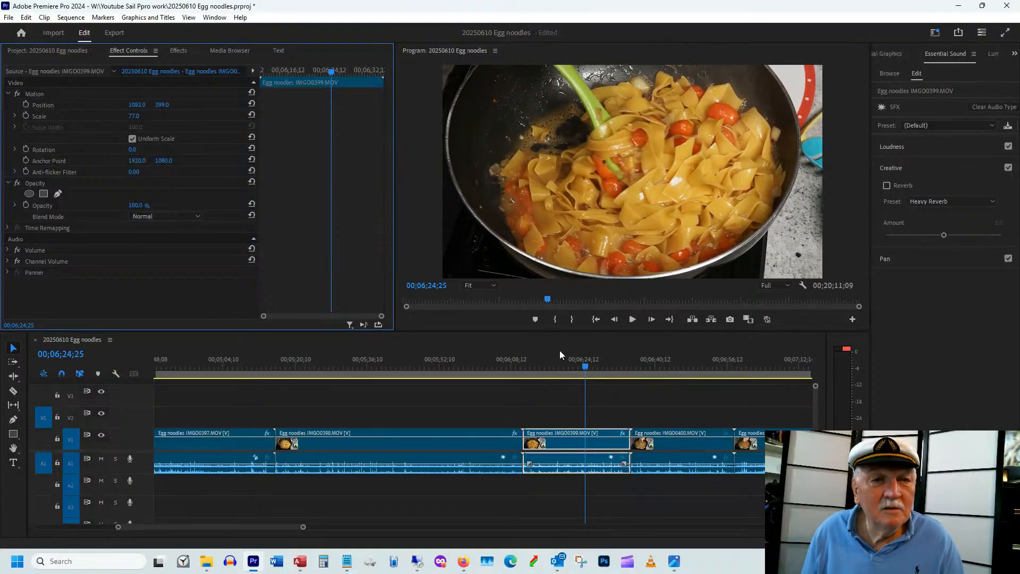
left_click_drag(531, 365, 624, 366)
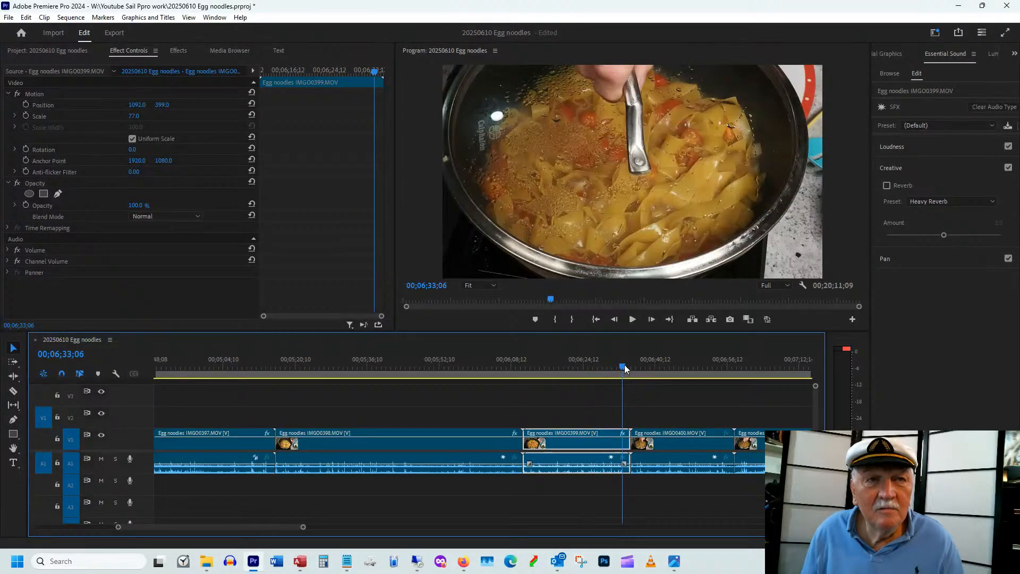
left_click_drag(628, 436, 622, 444)
Step: Trim the end of clip IMGO0398 back to 00;05;47;10 and ripple delete the gap before clip IMGO0399
left_click_drag(417, 368, 417, 396)
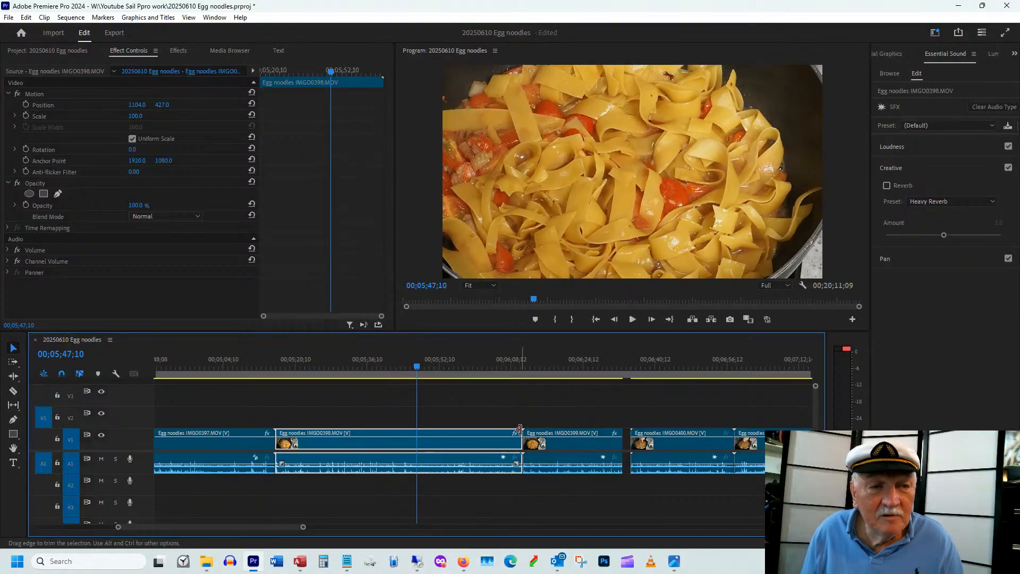
left_click_drag(520, 428, 417, 440)
right_click(472, 451)
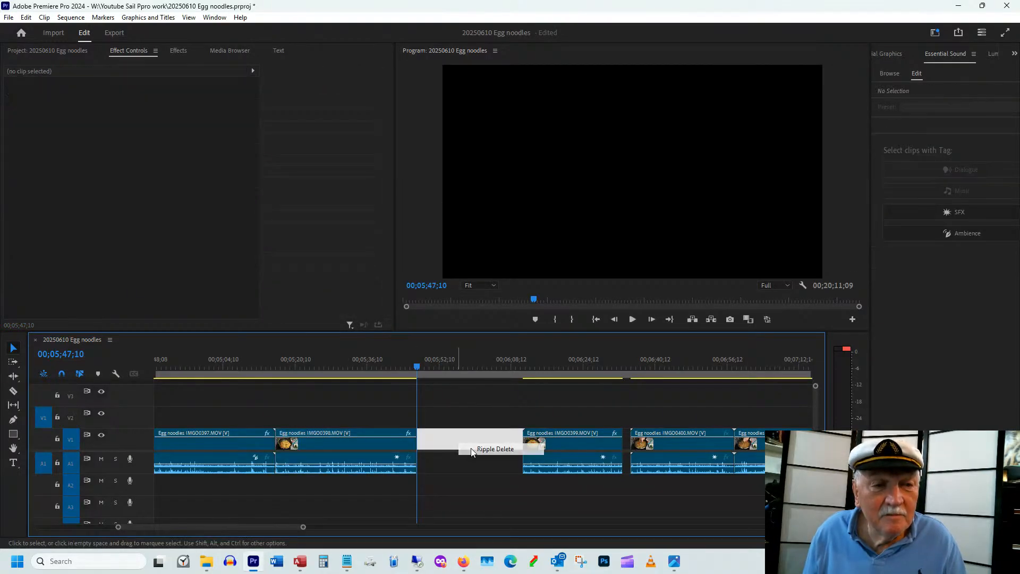
left_click(488, 449)
Step: Review clip IMGO0400 and move it earlier on the timeline until it butts against the end of clip IMGO0399
left_click_drag(392, 361, 570, 361)
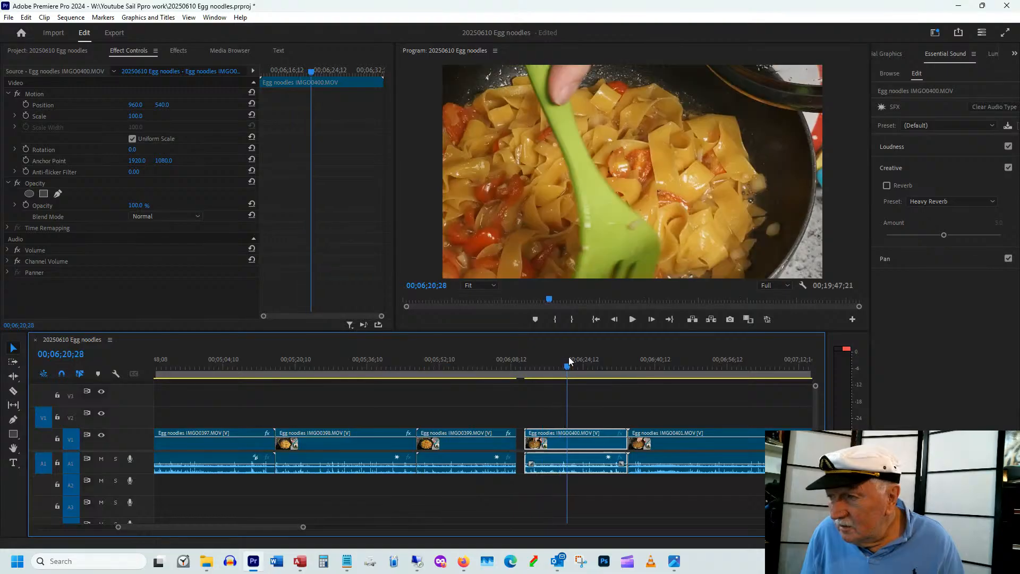
left_click_drag(254, 527, 261, 525)
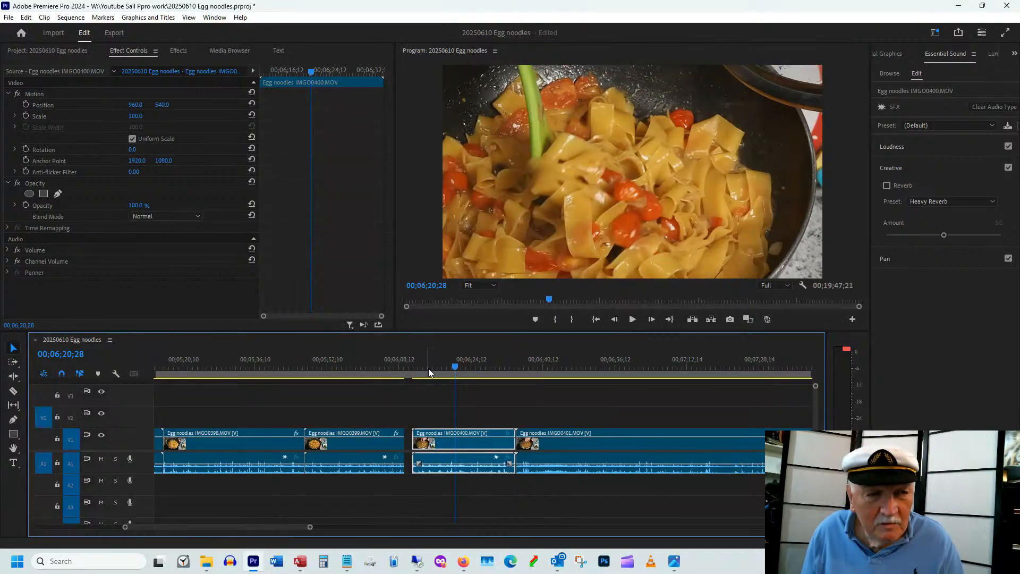
left_click_drag(252, 529, 260, 528)
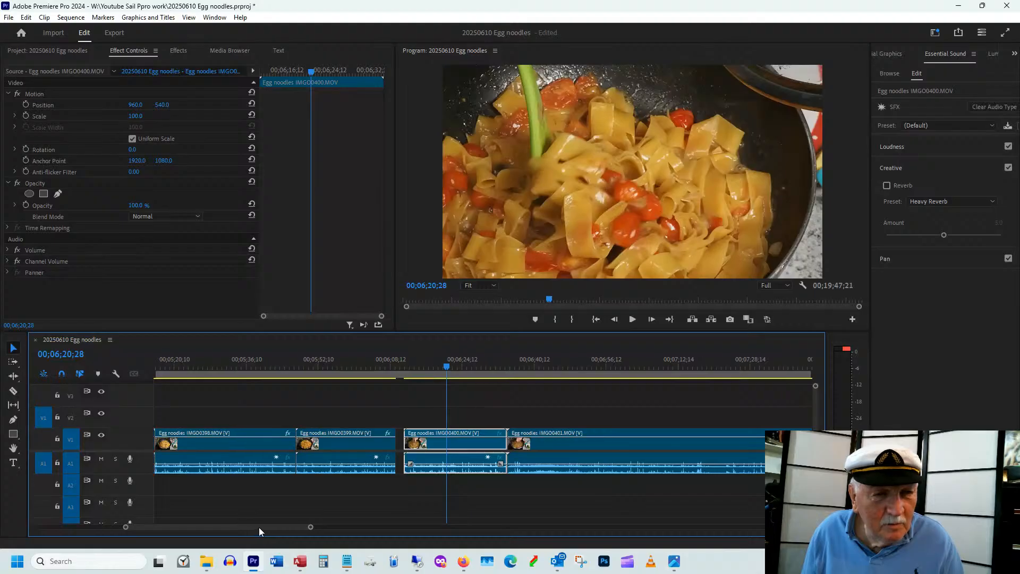
left_click(363, 364)
left_click_drag(362, 367, 375, 366)
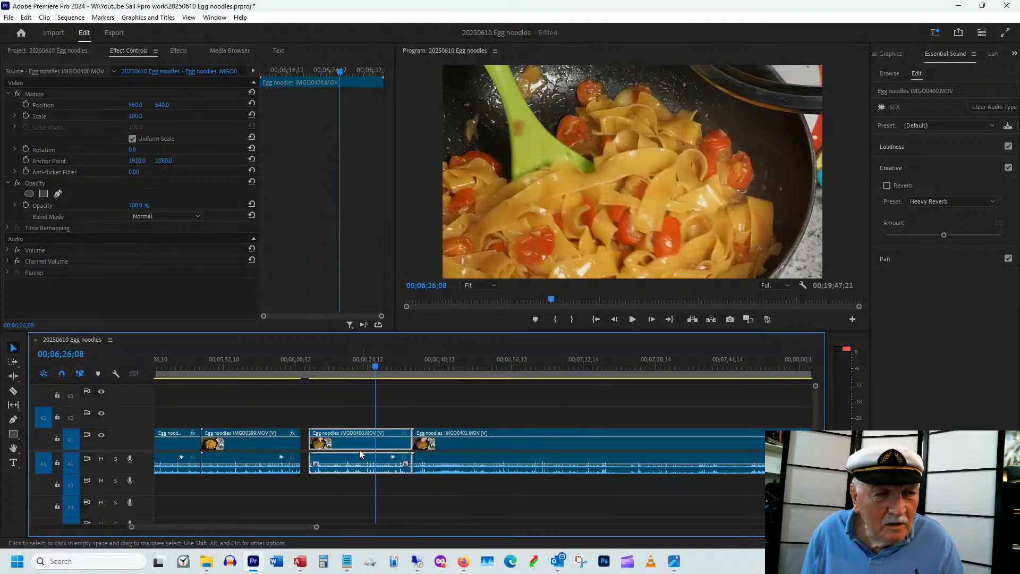
left_click_drag(360, 449, 352, 448)
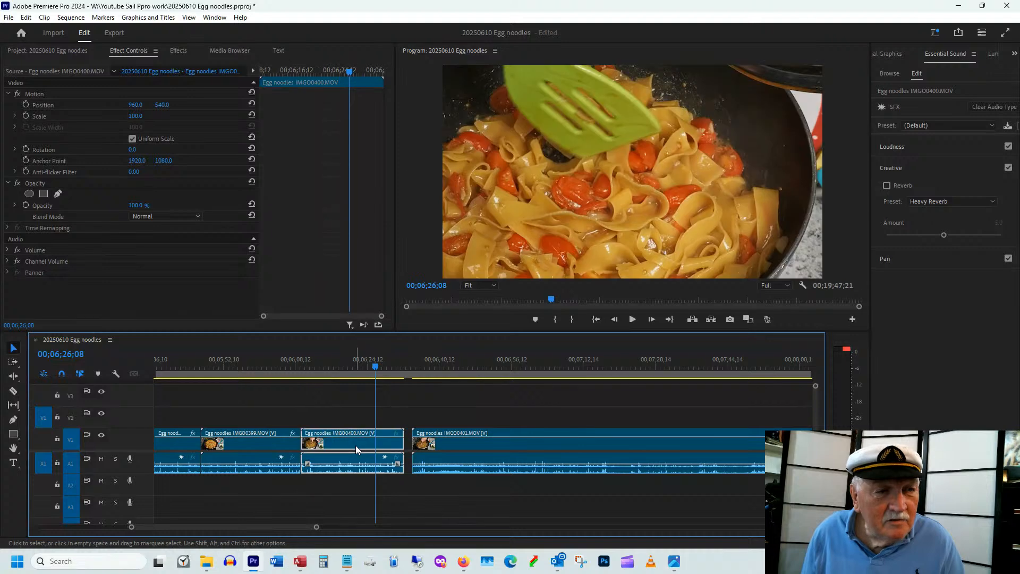
Step: Trim the start of clip IMGO0401 to 00;06;36;02, after the lid is removed, and ripple delete the gap before it
left_click(415, 368)
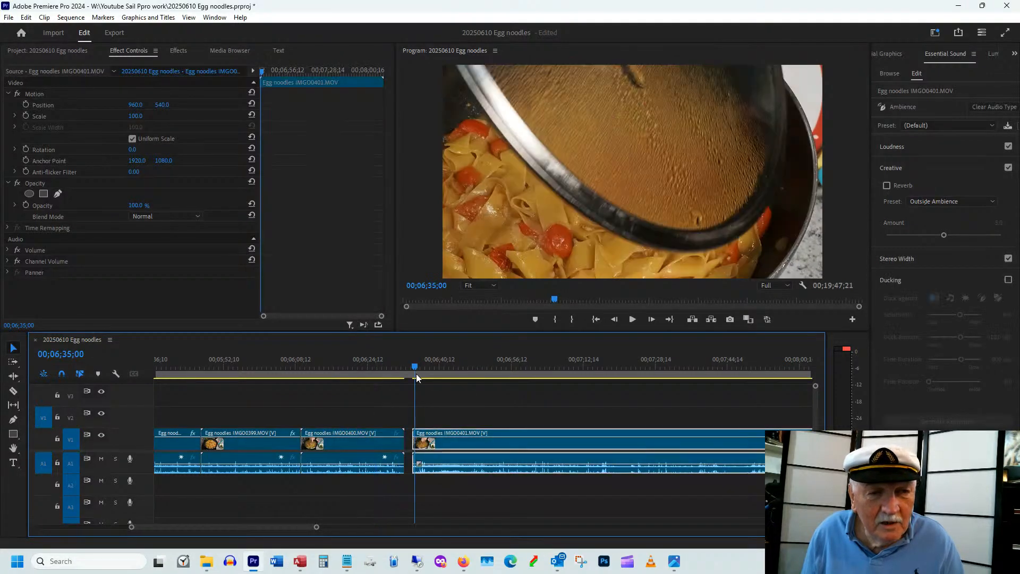
left_click(420, 367)
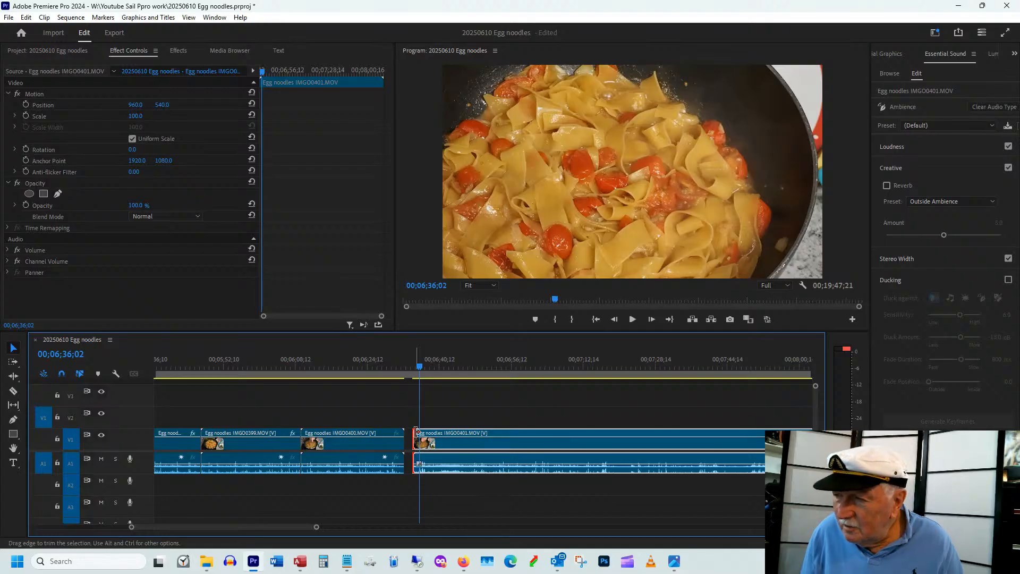
left_click_drag(417, 431, 420, 431)
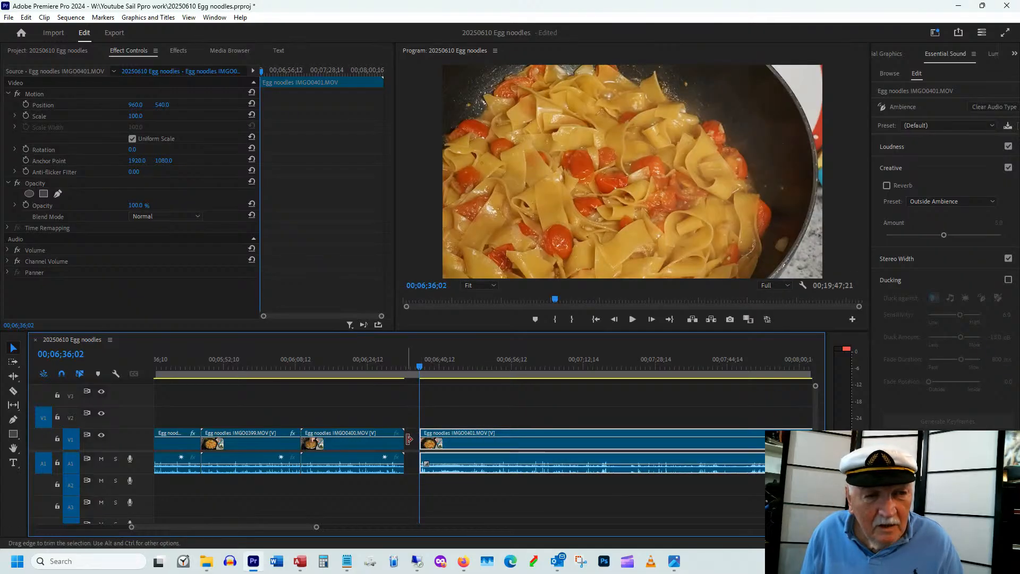
left_click(411, 444)
right_click(412, 444)
left_click(441, 449)
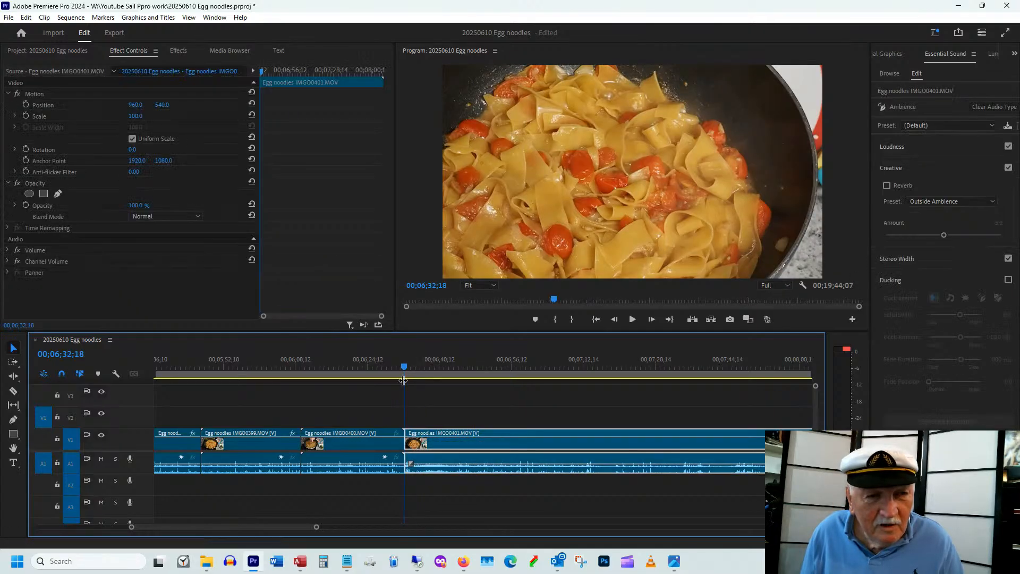
Step: Trim the end of clip IMGO0401 to 00;07;13;19 and set its horizontal position to 1201
left_click_drag(404, 368, 524, 366)
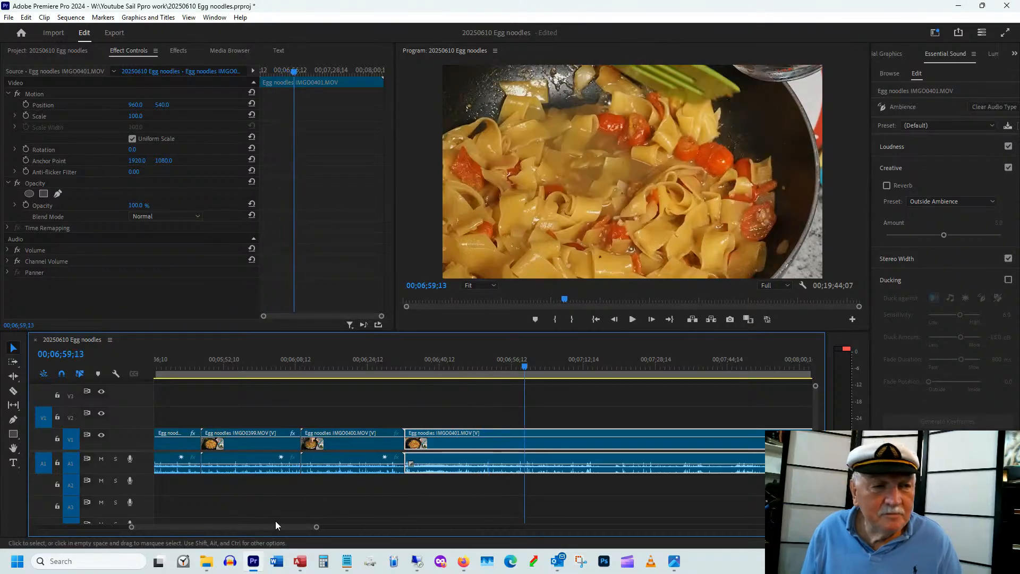
left_click_drag(270, 527, 277, 527)
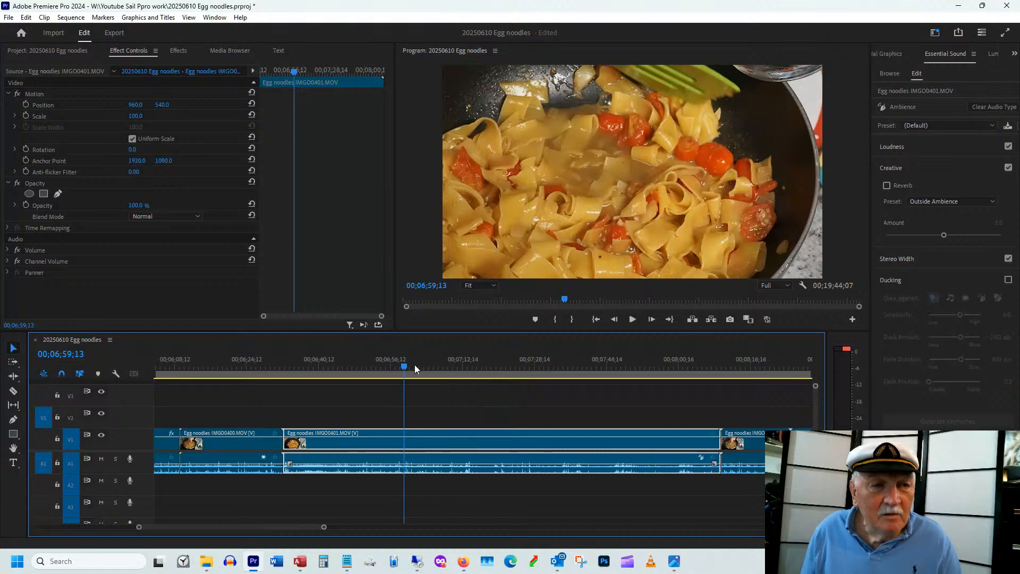
left_click_drag(414, 365, 468, 370)
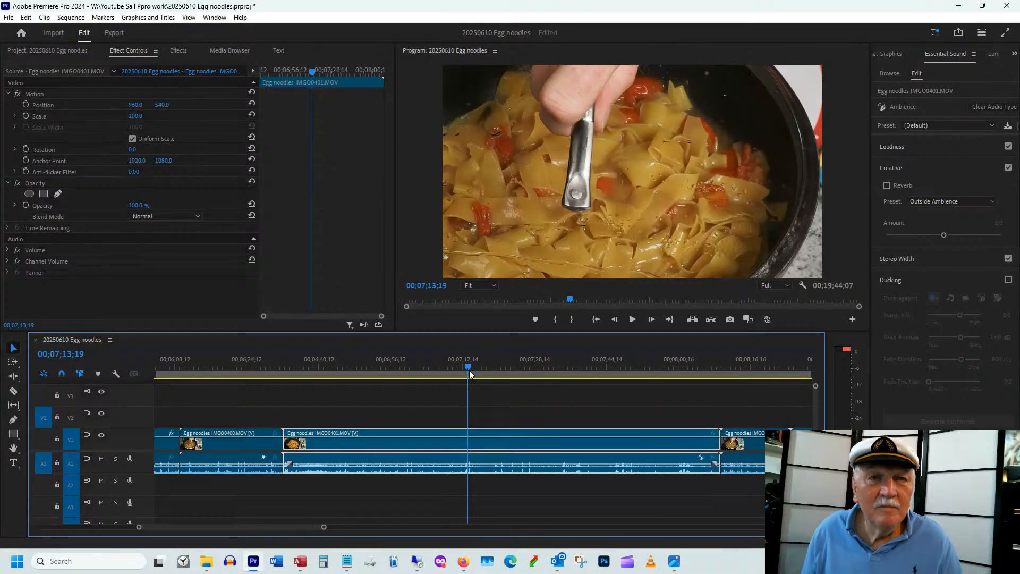
left_click_drag(716, 429, 466, 439)
left_click_drag(287, 369, 330, 370)
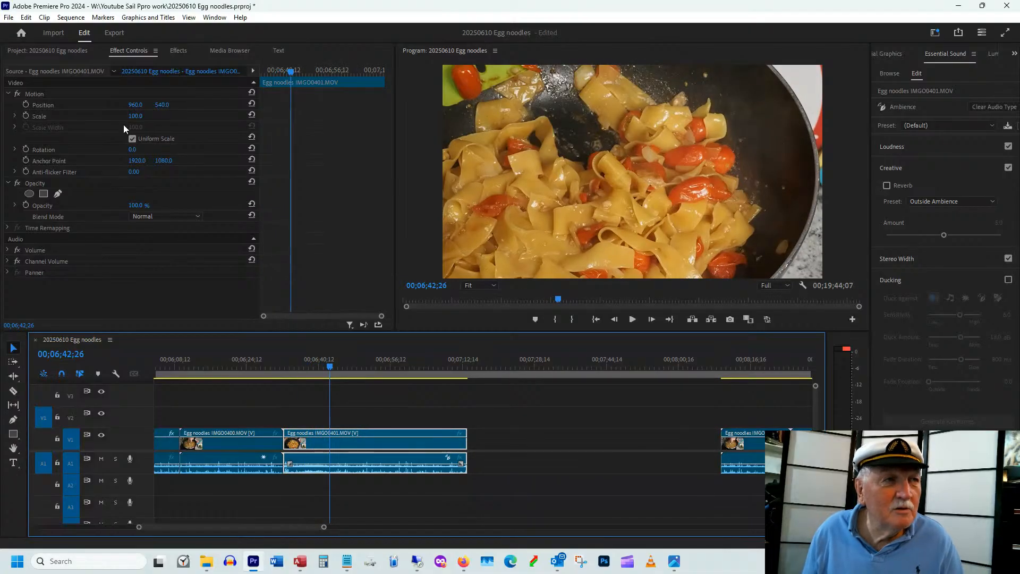
left_click_drag(133, 105, 254, 104)
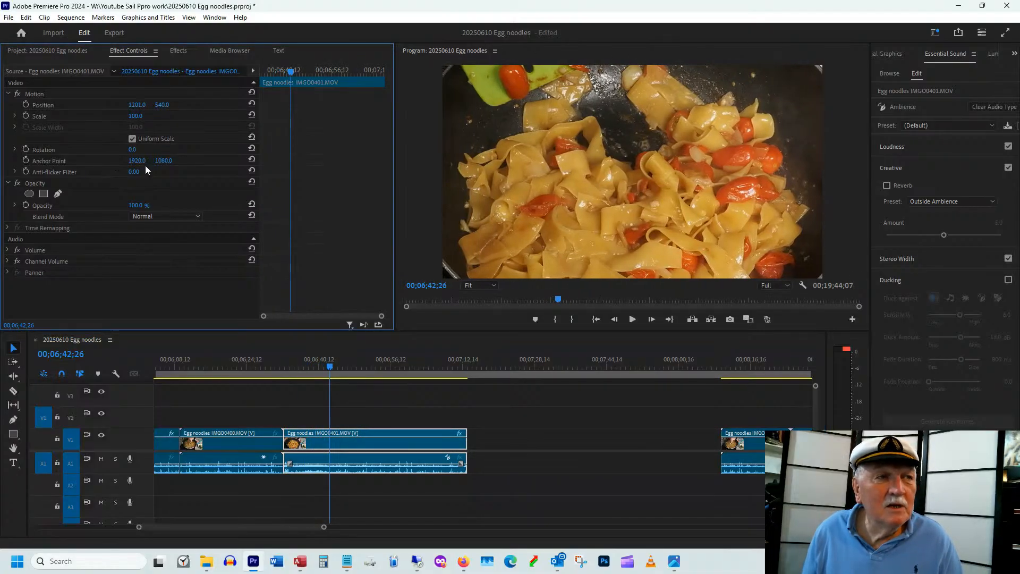
Step: Split clip IMGO0401 at 00;06;42;26, trim the second part's start to 00;06;46;26, and close it up against the first part
left_click_drag(279, 369, 330, 378)
key("c")
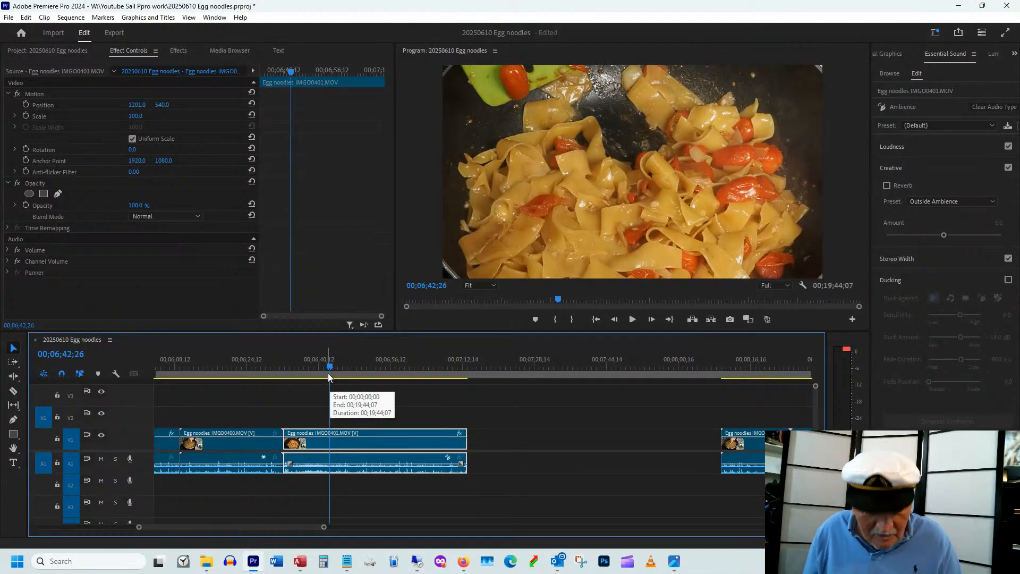
left_click(338, 431)
key("v")
left_click_drag(340, 372, 351, 379)
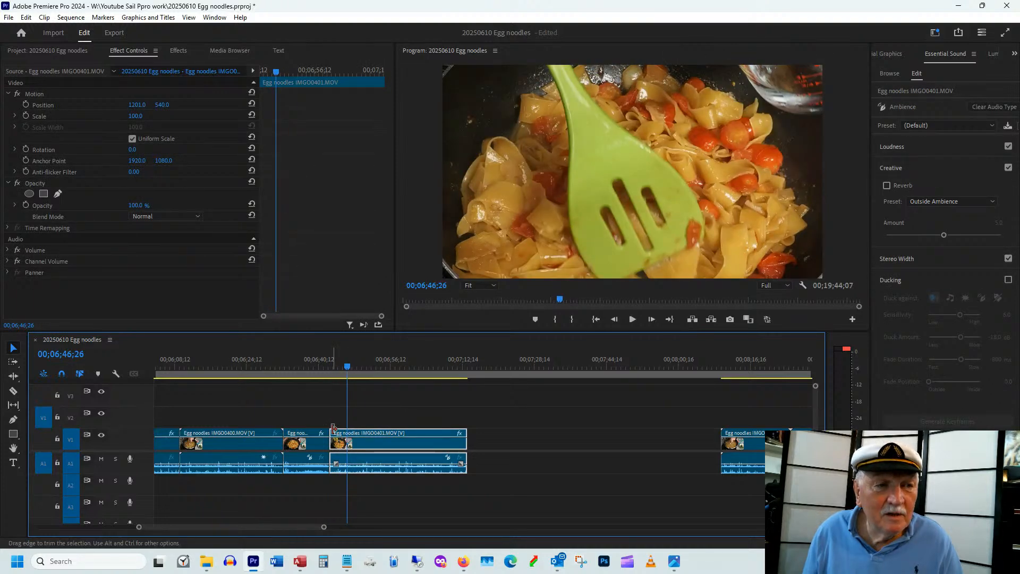
left_click_drag(334, 431, 367, 442)
Step: Review the second part of clip IMGO0401 to its end and ripple delete the gap before clip IMGO0402
left_click_drag(314, 365, 414, 351)
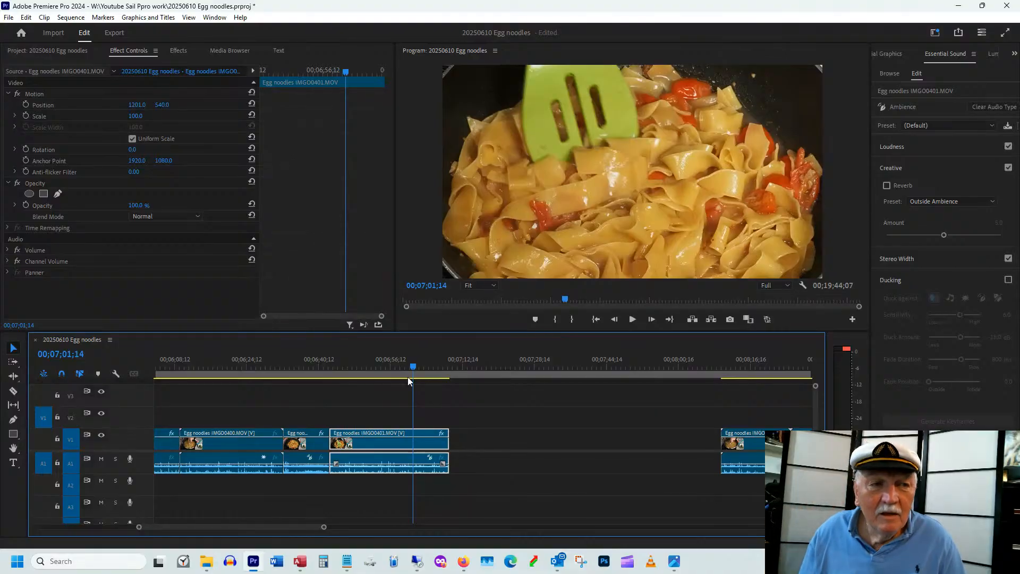
left_click_drag(411, 373, 447, 361)
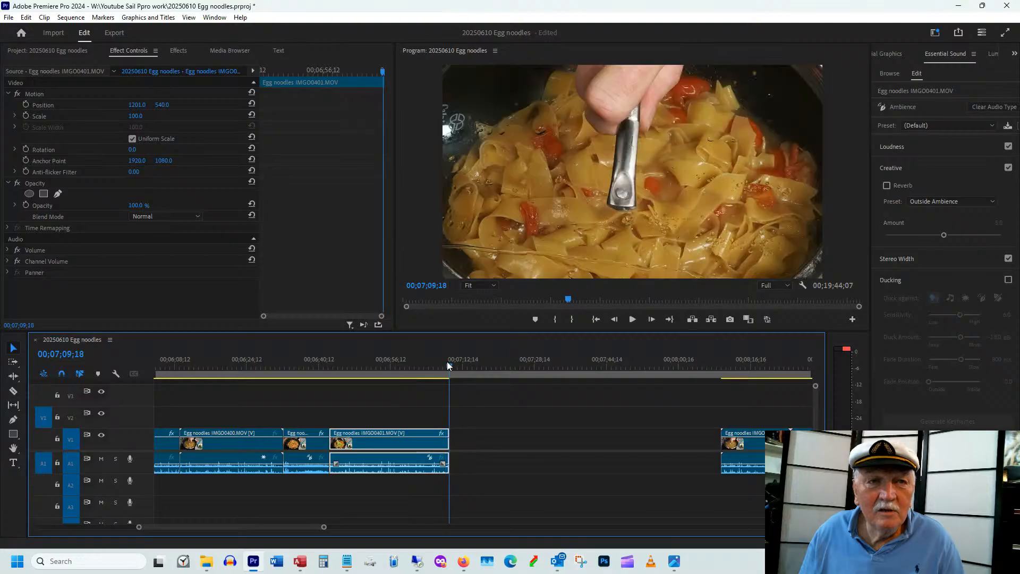
left_click_drag(281, 526, 289, 526)
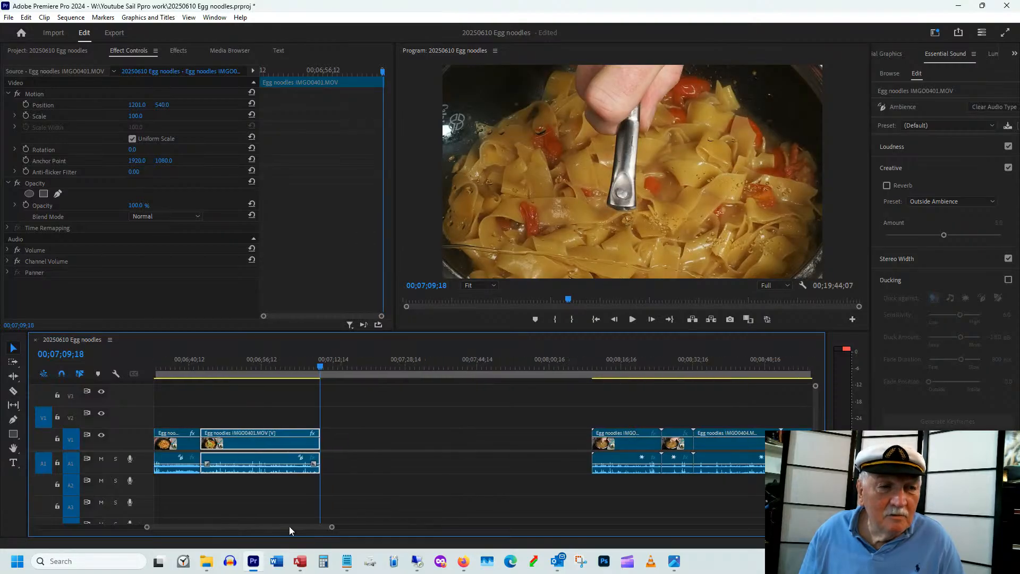
right_click(407, 438)
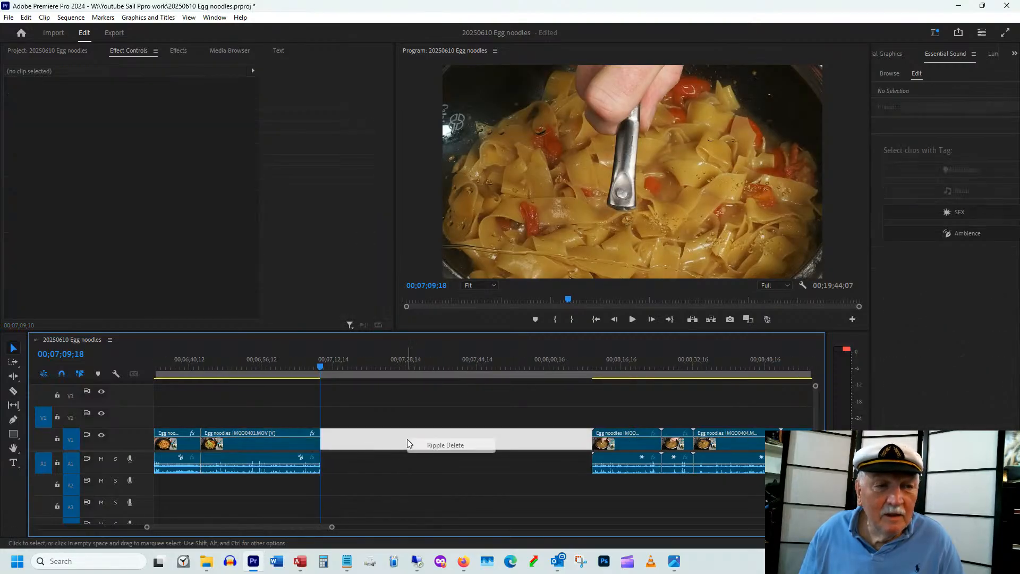
left_click(417, 446)
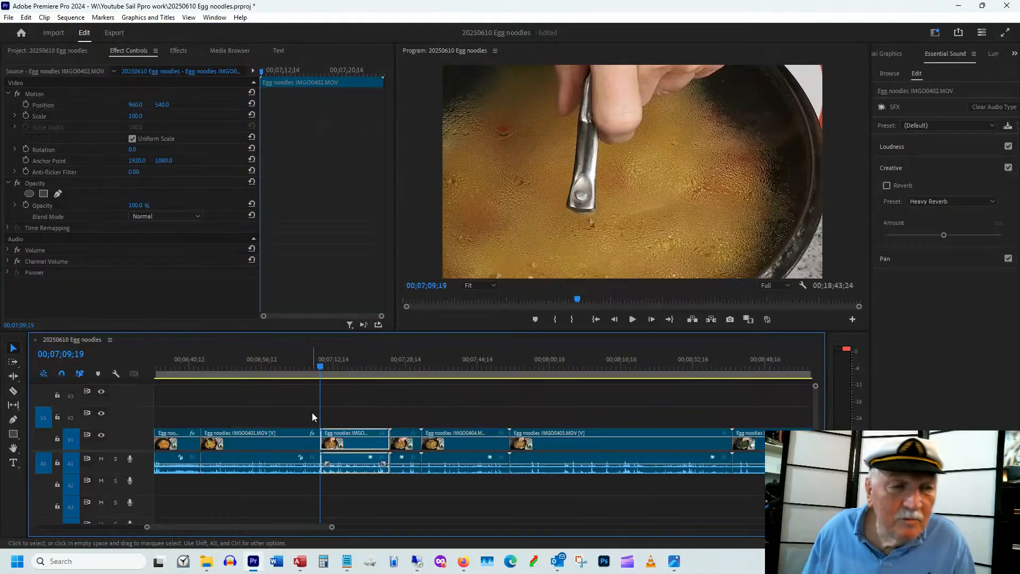
Step: Review clip IMGO0402 on the timeline and delete Egg noodles IMGO0402.MOV from the project together with its sequence references
left_click_drag(282, 528, 286, 527)
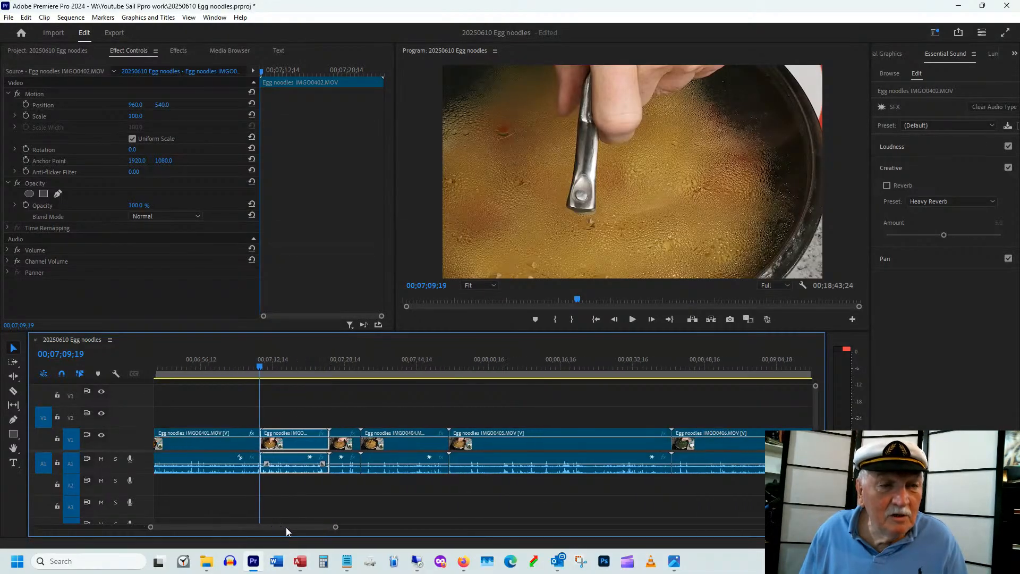
left_click(274, 366)
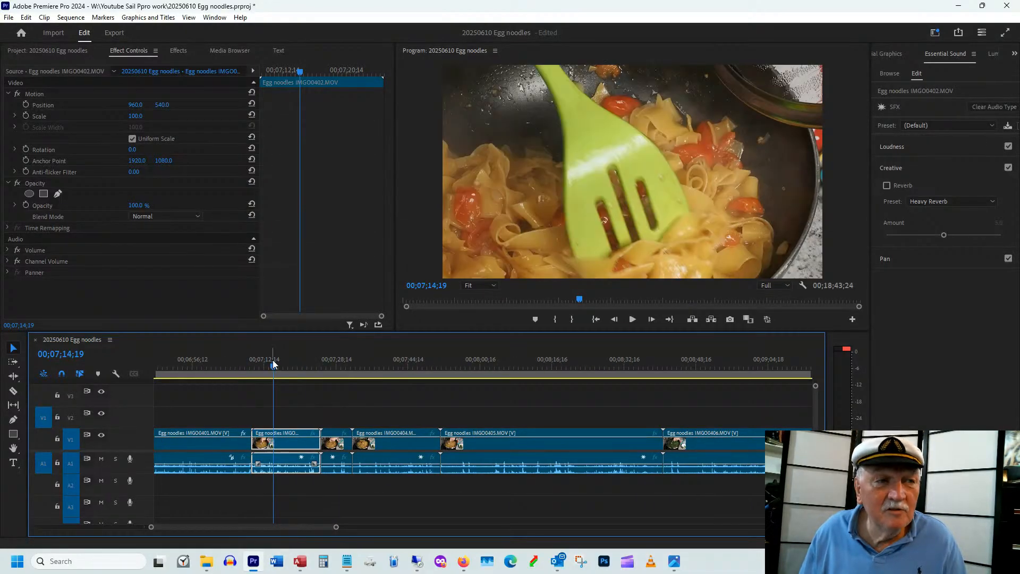
left_click(265, 366)
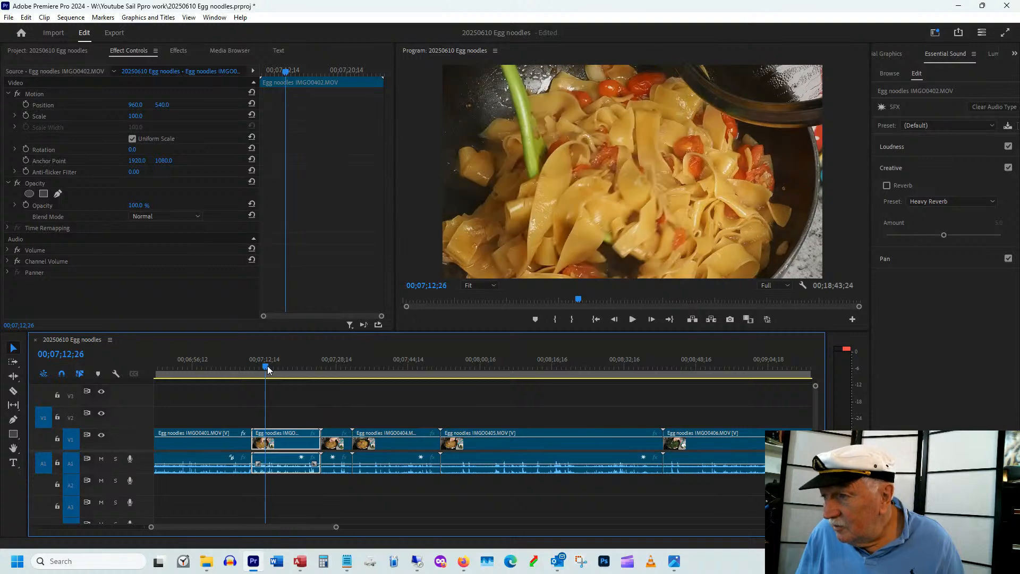
left_click_drag(269, 366, 329, 401)
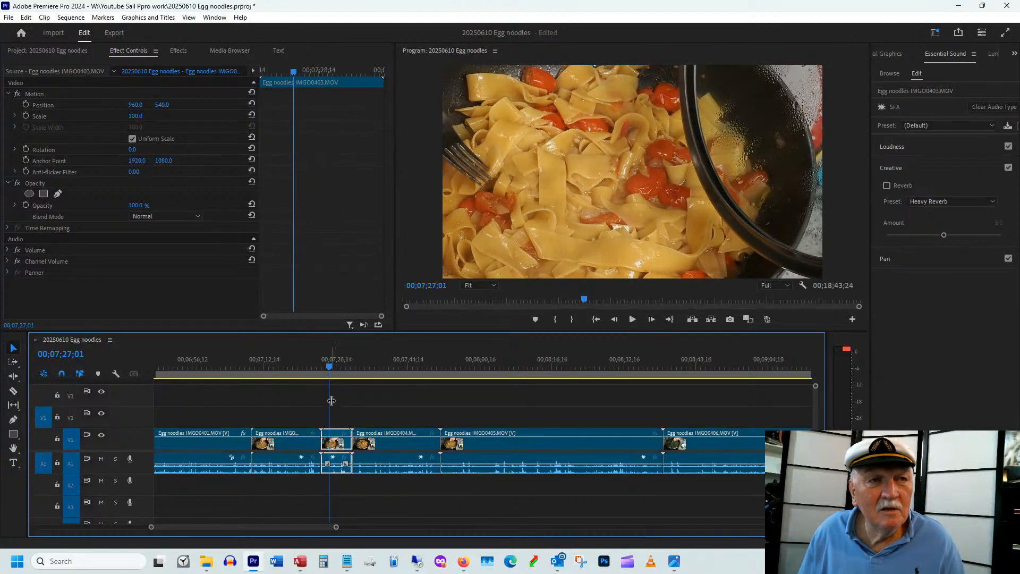
left_click(296, 442)
right_click(280, 443)
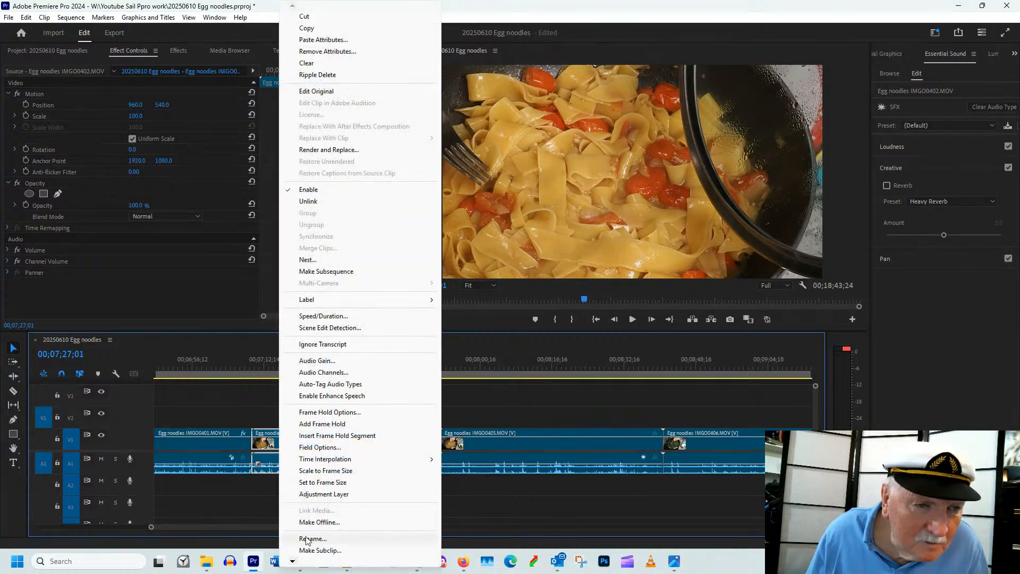
mouse_move(294, 567)
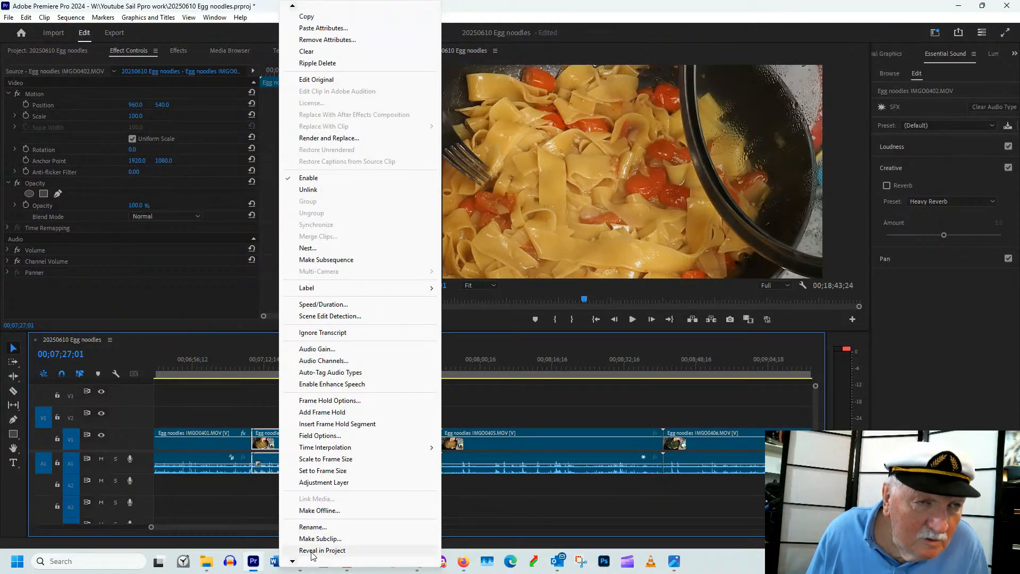
left_click(313, 551)
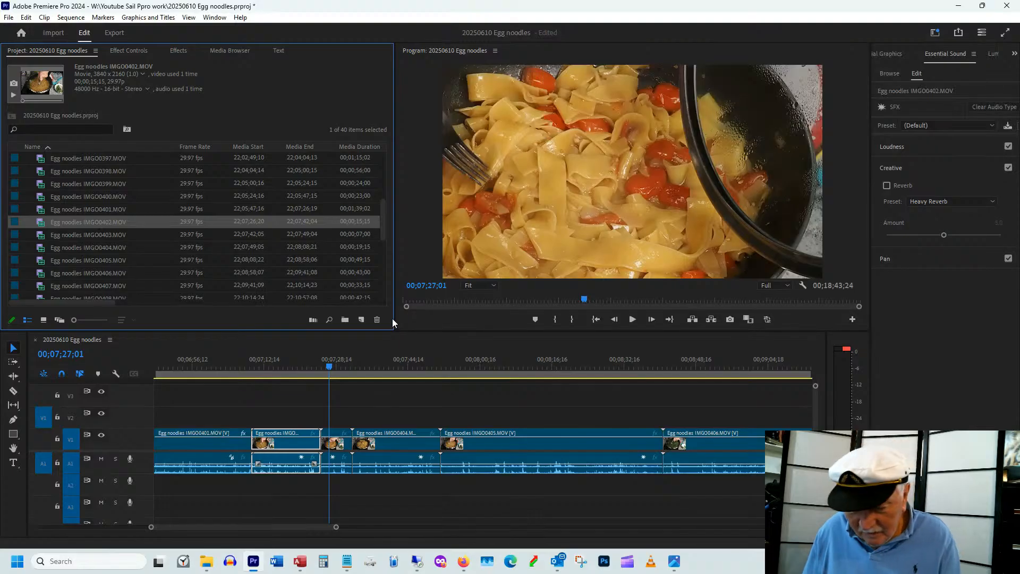
key("Delete")
left_click(560, 297)
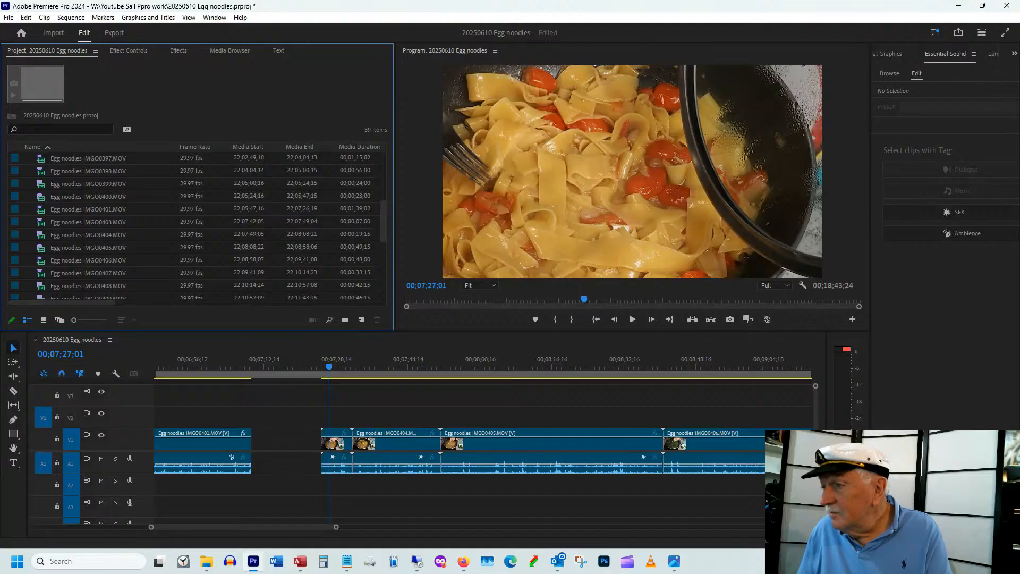
Step: In File Explorer, rename the file Egg noodles IMGO0402.MOV as z Egg noodles IMGO0402.MOV and return to Premiere Pro
left_click_drag(890, 226, 724, 111)
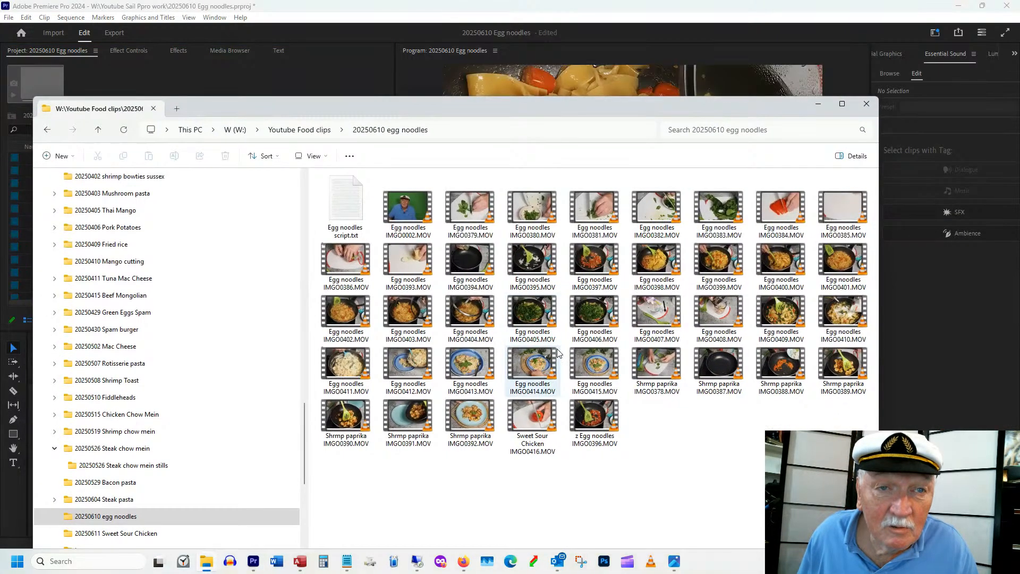
left_click(336, 338)
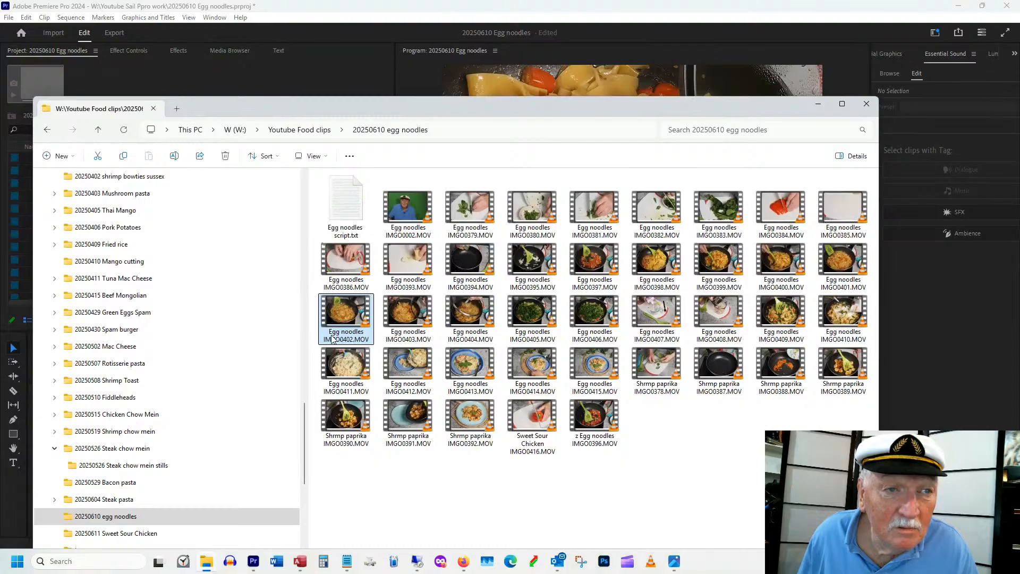
left_click(330, 332)
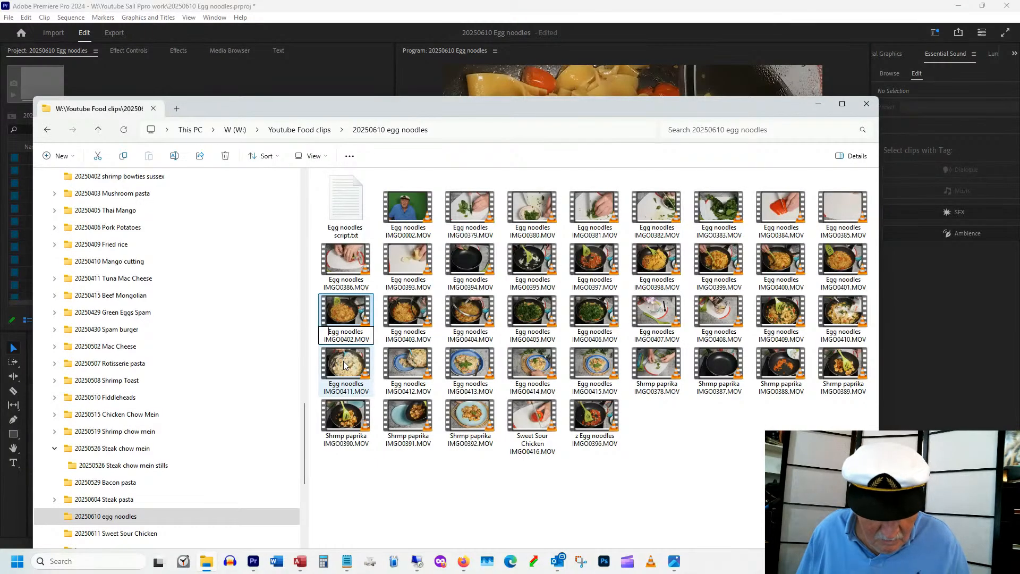
type("z")
key("Return")
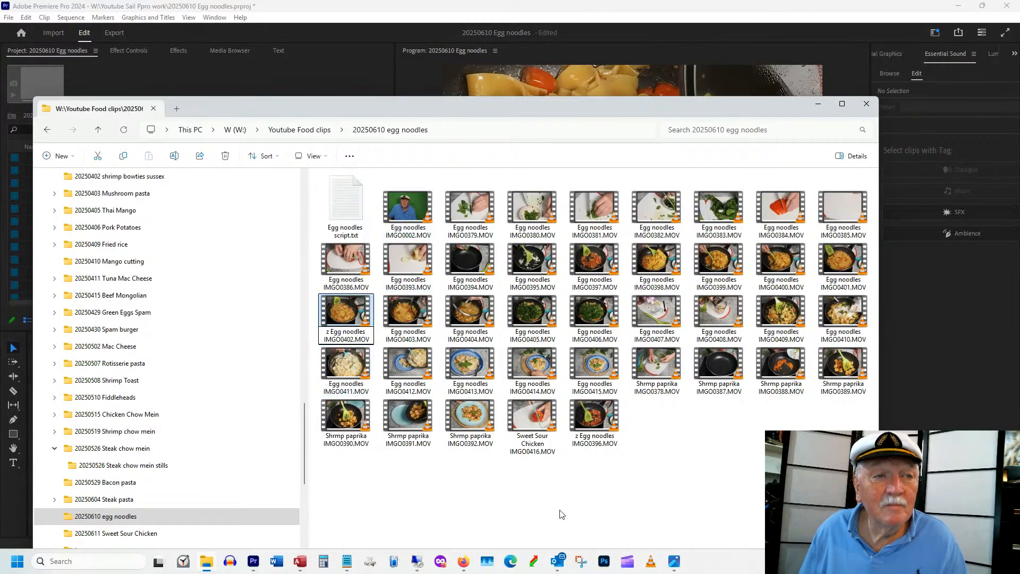
left_click_drag(428, 106, 1019, 147)
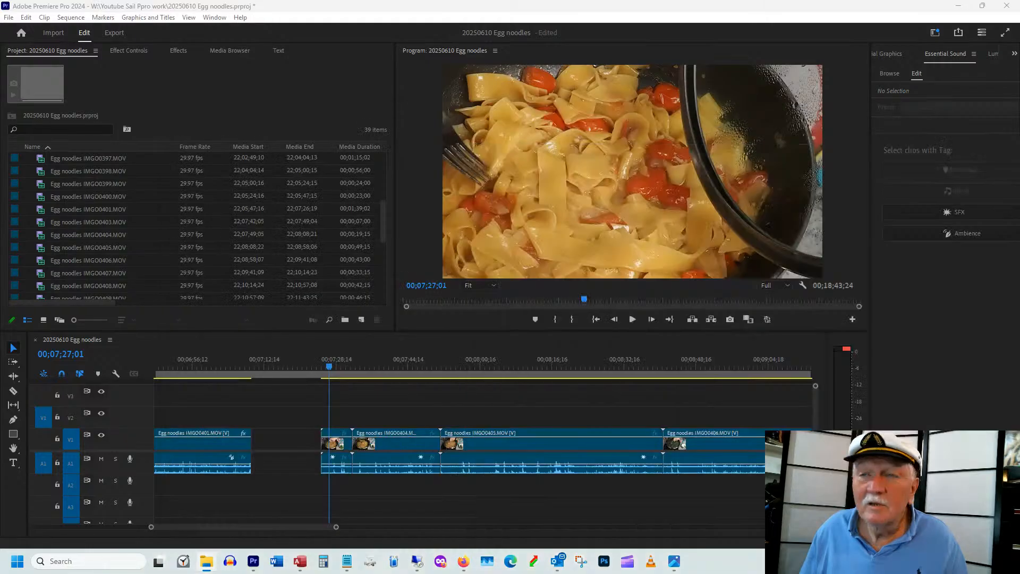
Step: Reframe clip IMGO0403 by setting its scale to 88 and its position to 1141, 676
left_click(343, 365)
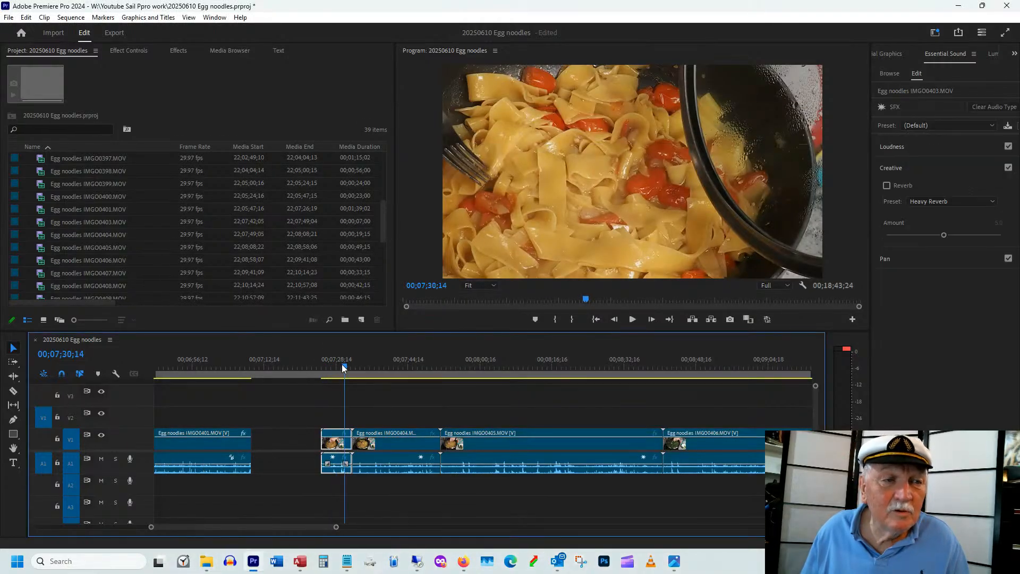
left_click_drag(339, 365, 330, 364)
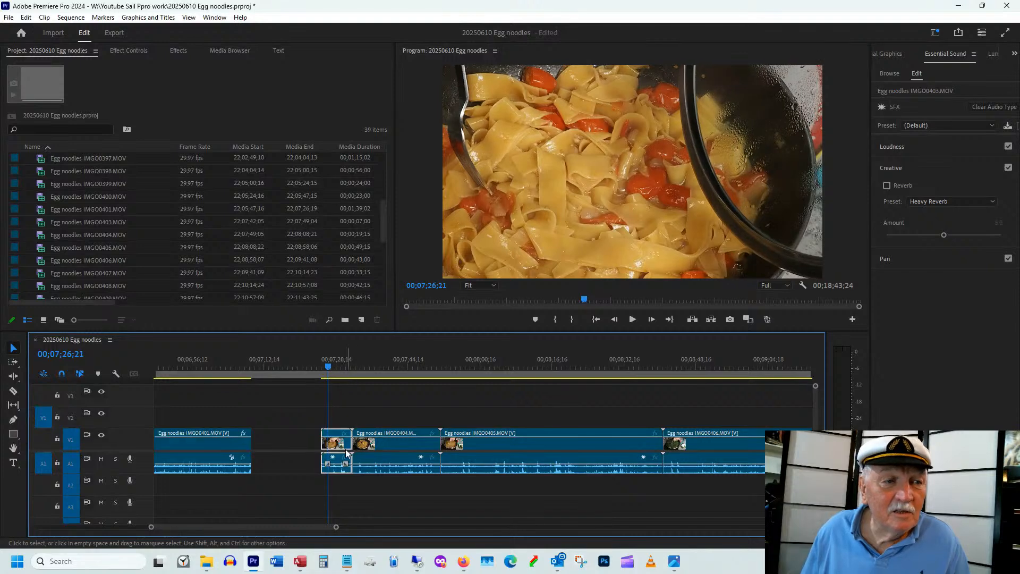
left_click(149, 51)
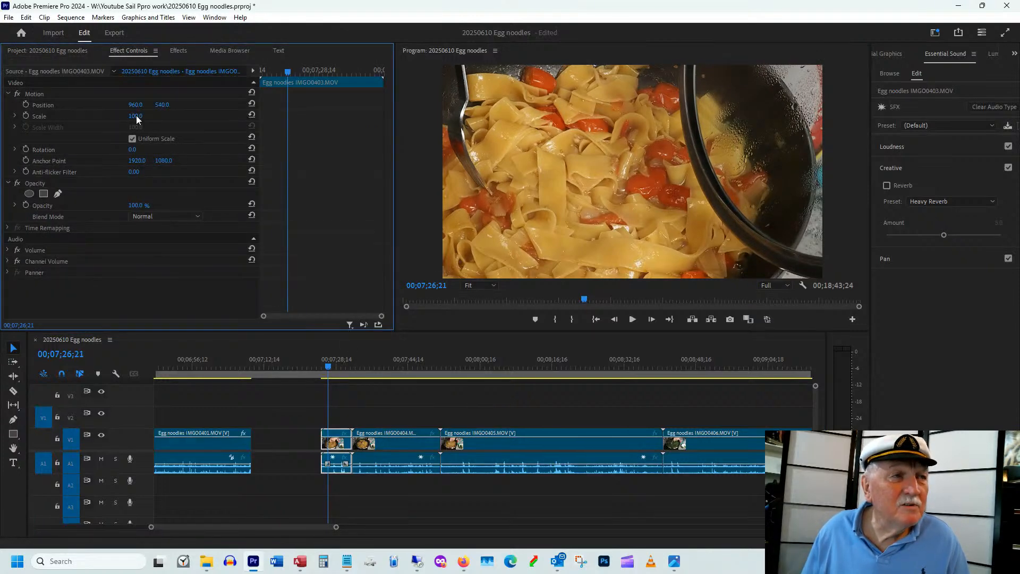
left_click_drag(136, 116, 129, 116)
left_click_drag(131, 106, 308, 337)
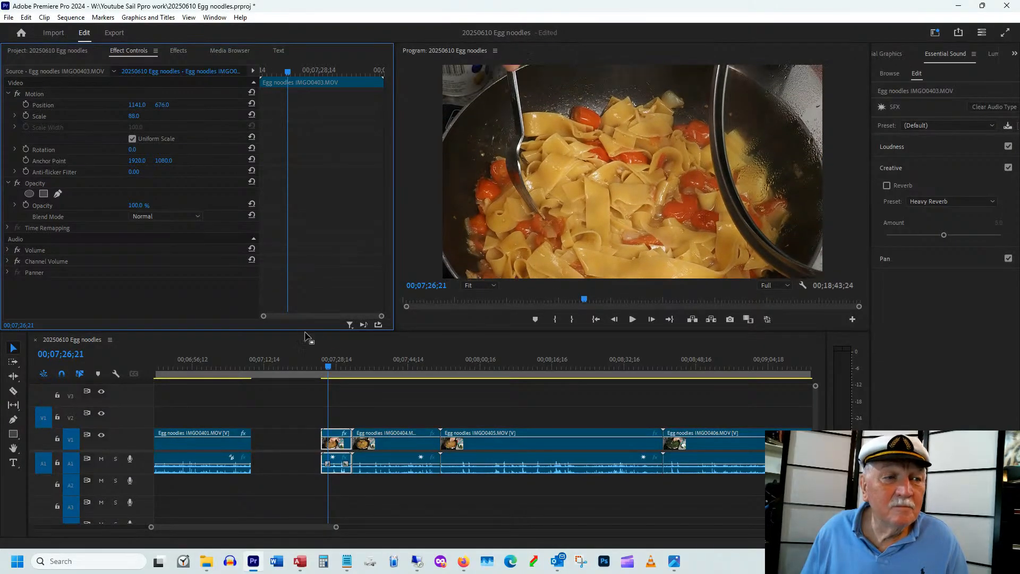
Step: Trim a little off the start of clip IMGO0403 and move it up against the end of clip IMGO0401
left_click(320, 368)
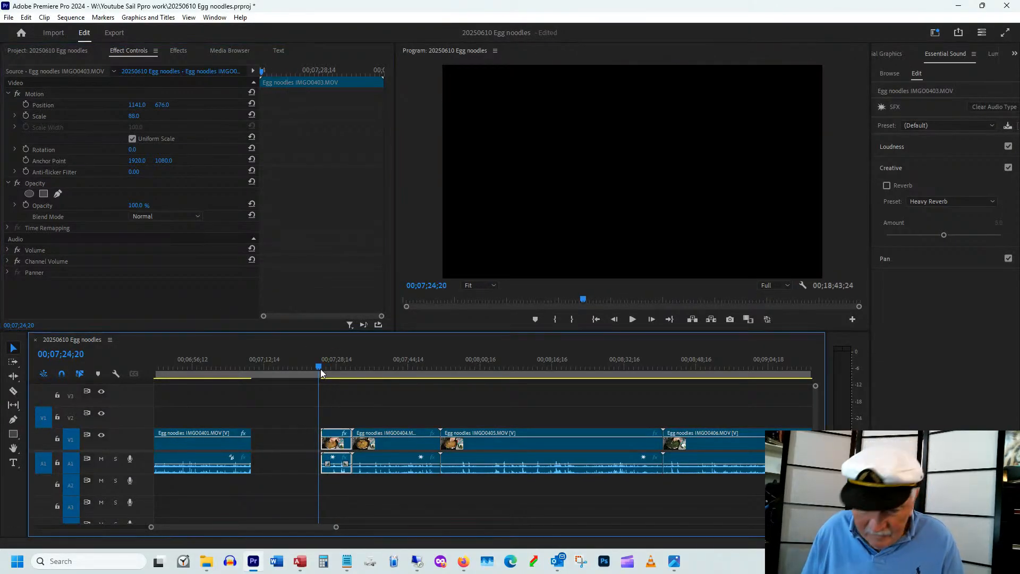
key("equal")
key("equal")
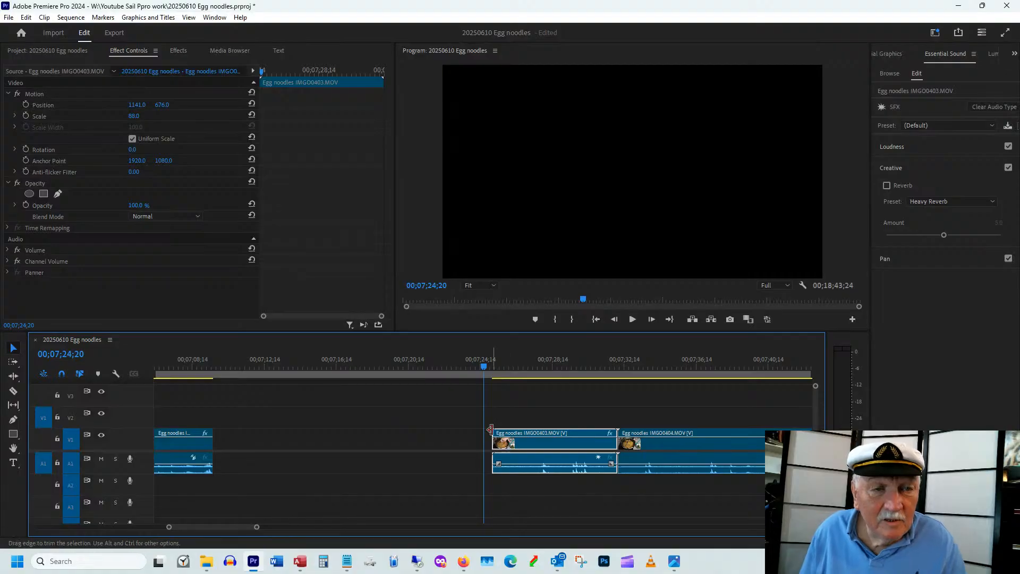
left_click_drag(495, 431, 253, 448)
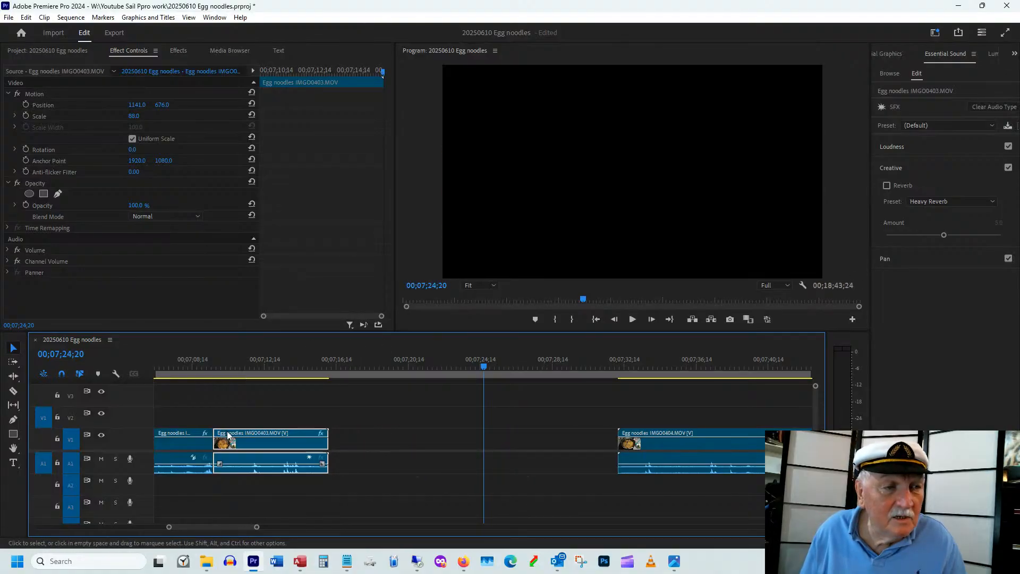
Step: Play back both parts of clip IMGO0401 and the cut into clip IMGO0403 to check the framing and the lid closing
left_click(201, 361)
key("space")
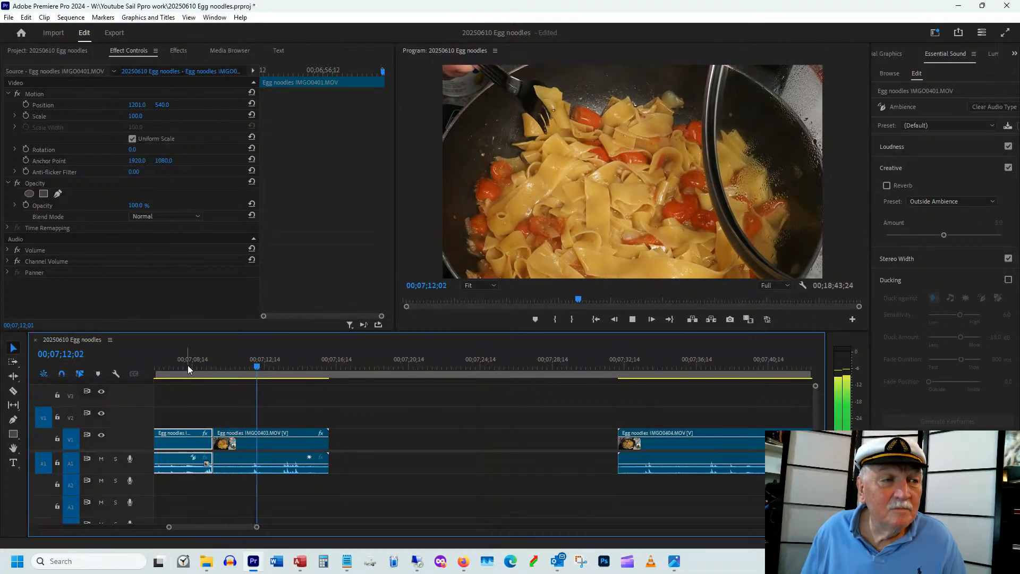
scroll(187, 365, "up", 10)
left_click(217, 365)
key("space")
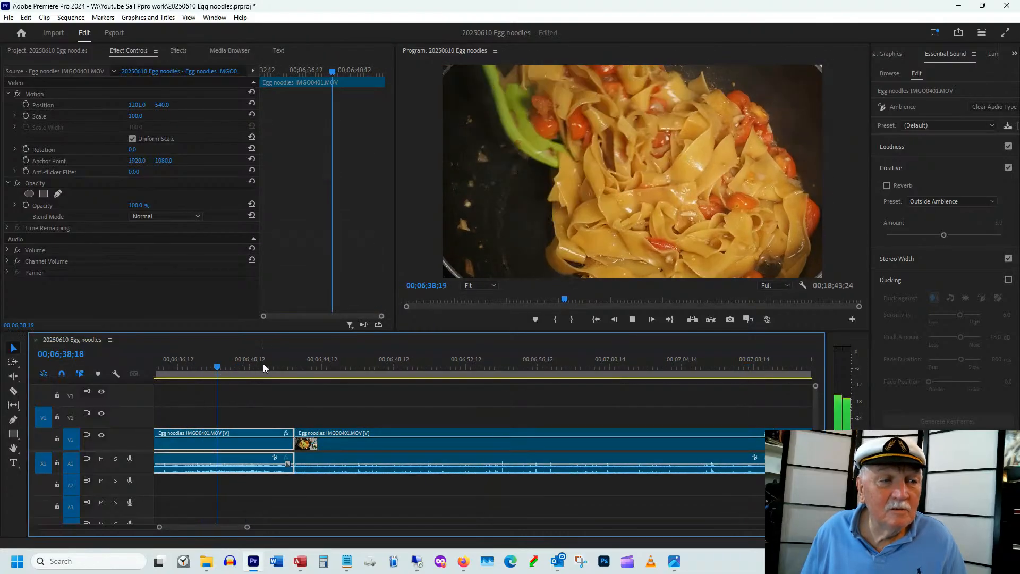
key("space")
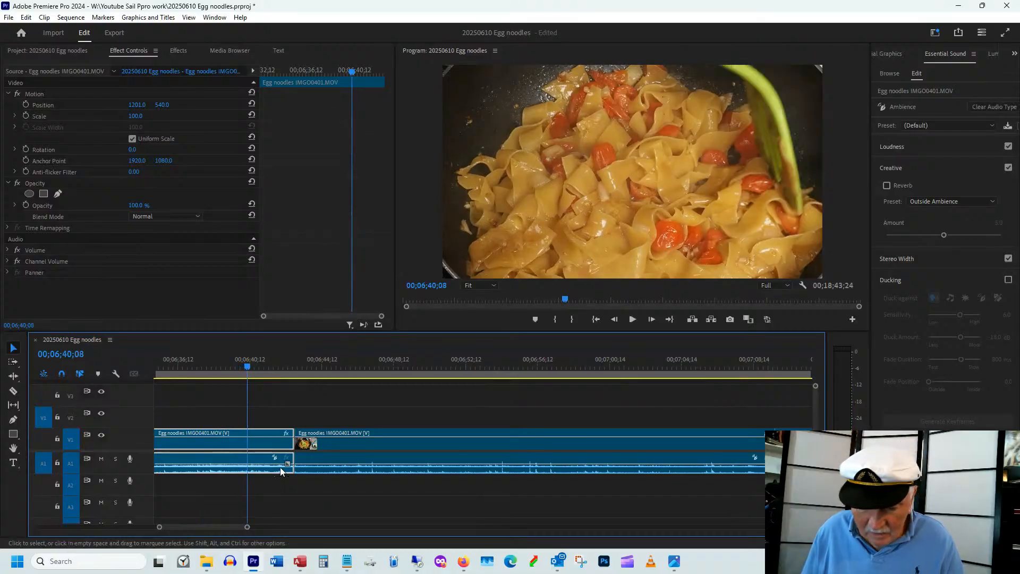
key("minus")
left_click_drag(308, 364, 622, 375)
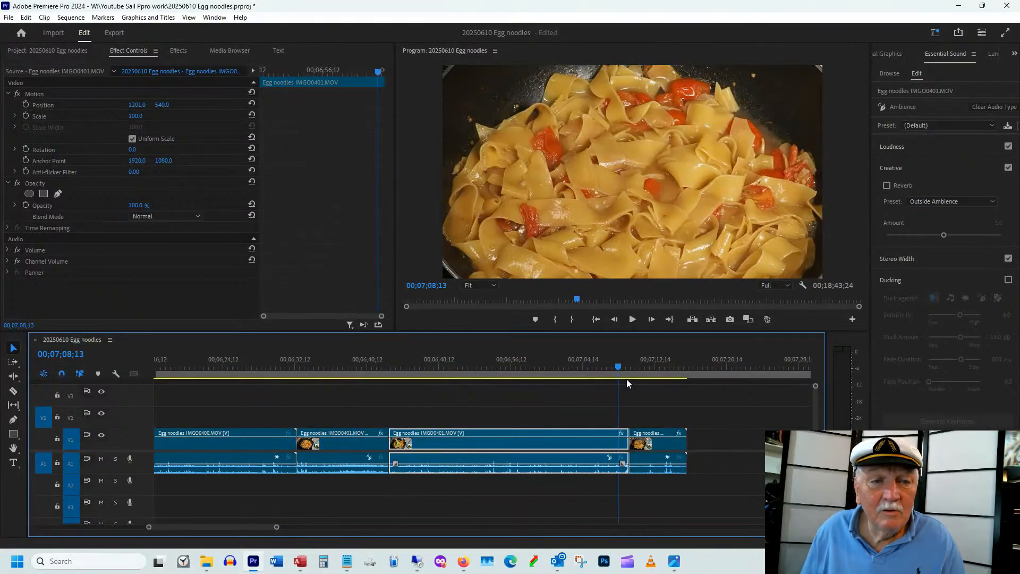
key("space")
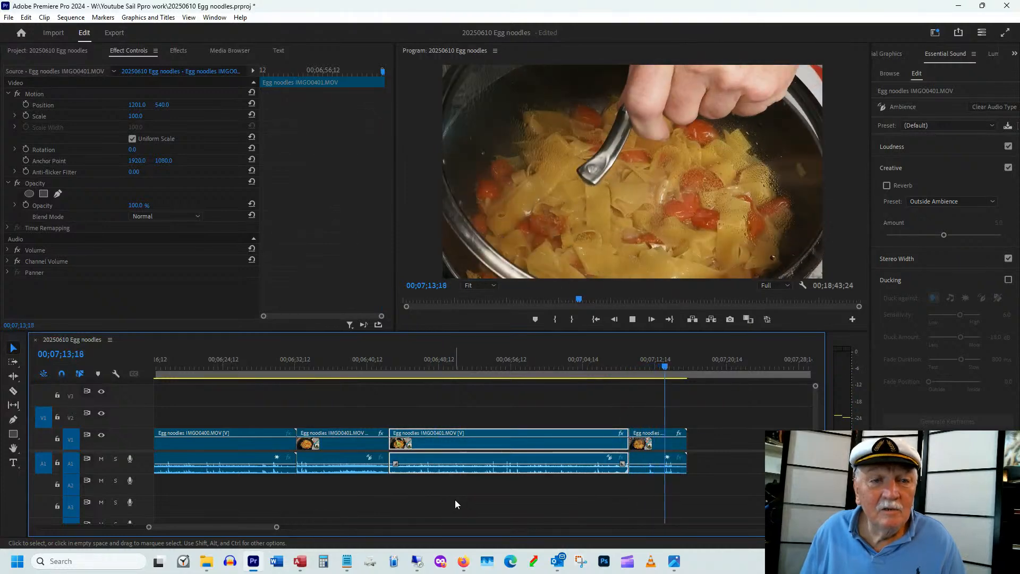
key("space")
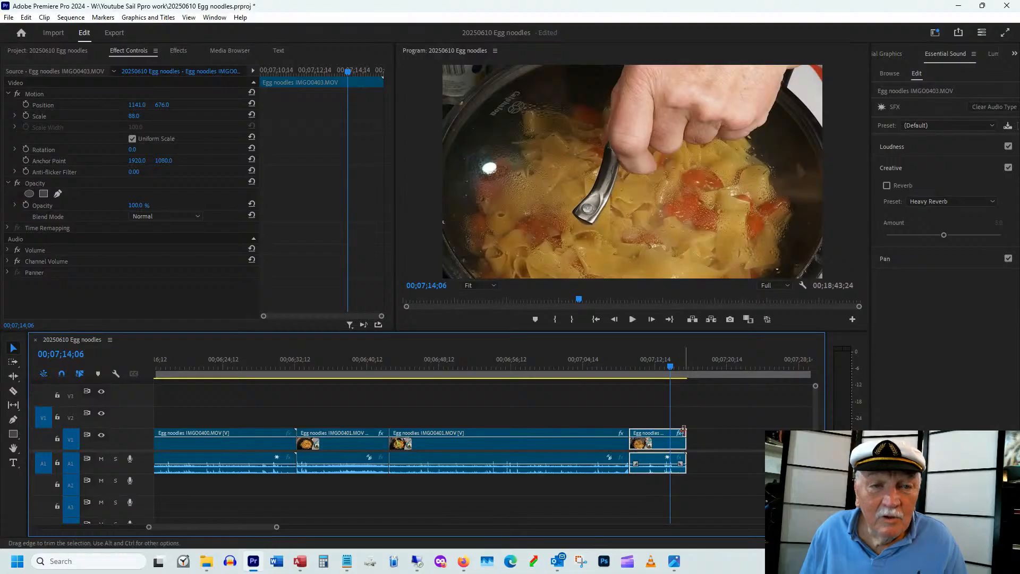
Step: Trim the end of clip IMGO0403 shortly after the lid goes on and ripple delete the gap before clip IMGO0404
left_click_drag(684, 431, 674, 432)
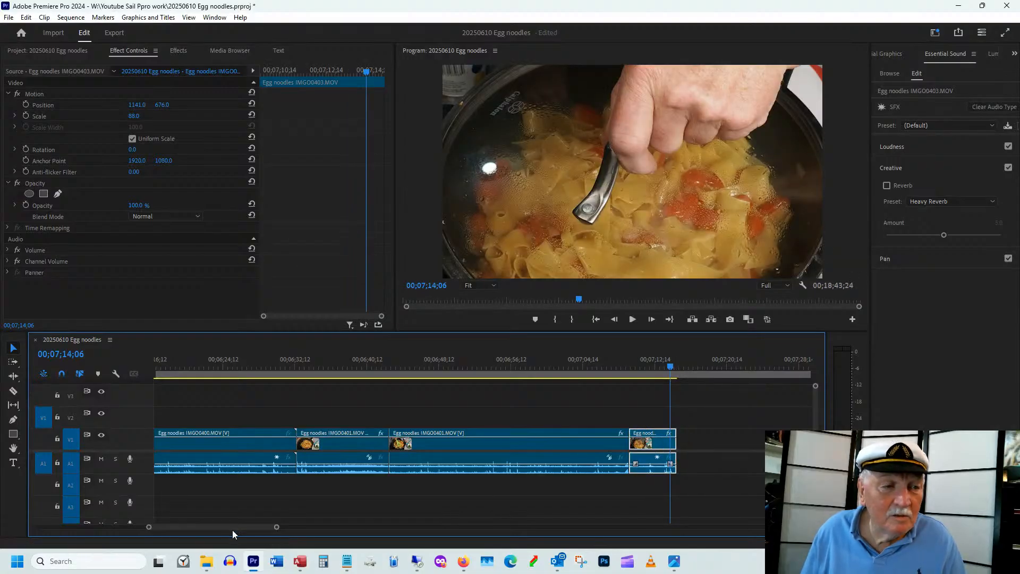
left_click_drag(231, 530, 245, 526)
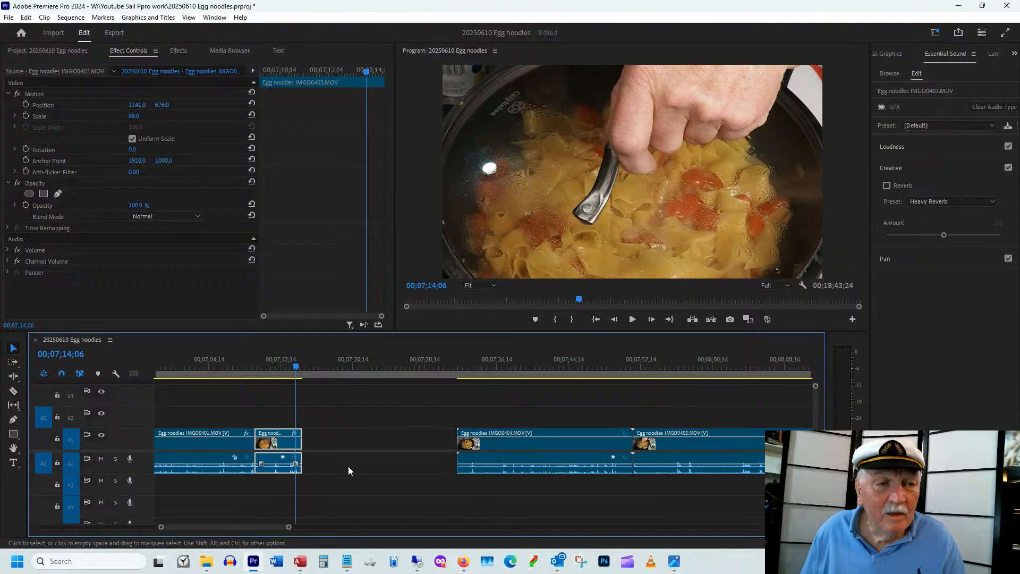
right_click(349, 436)
left_click(387, 442)
Step: Review clip IMGO0404 and delete Egg noodles IMGO0404.MOV from the project together with its sequence references
mouse_move(308, 370)
left_mouse_down()
mouse_move(517, 356)
mouse_move(292, 381)
mouse_move(304, 378)
left_mouse_up()
left_click(359, 361)
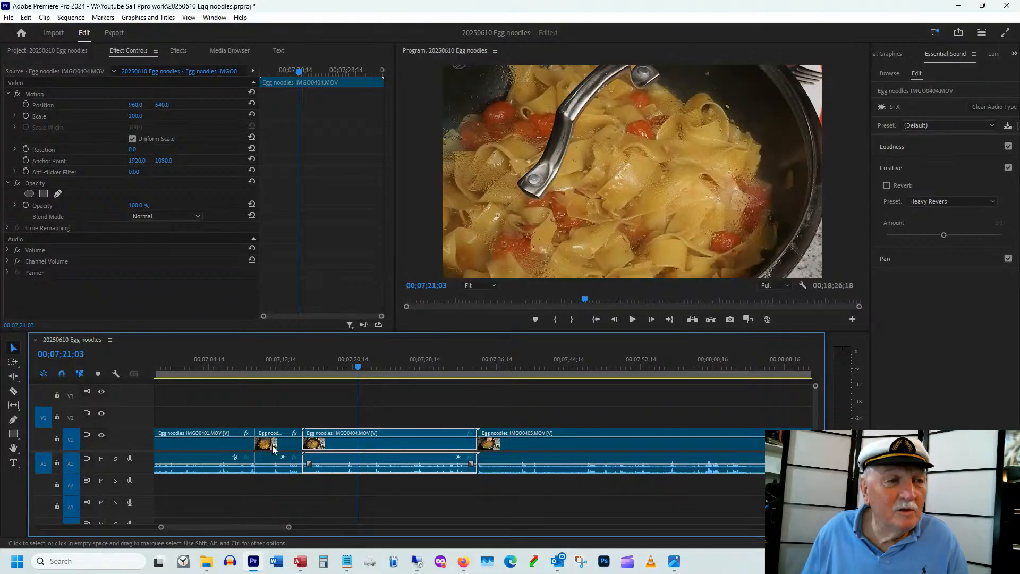
right_click(400, 447)
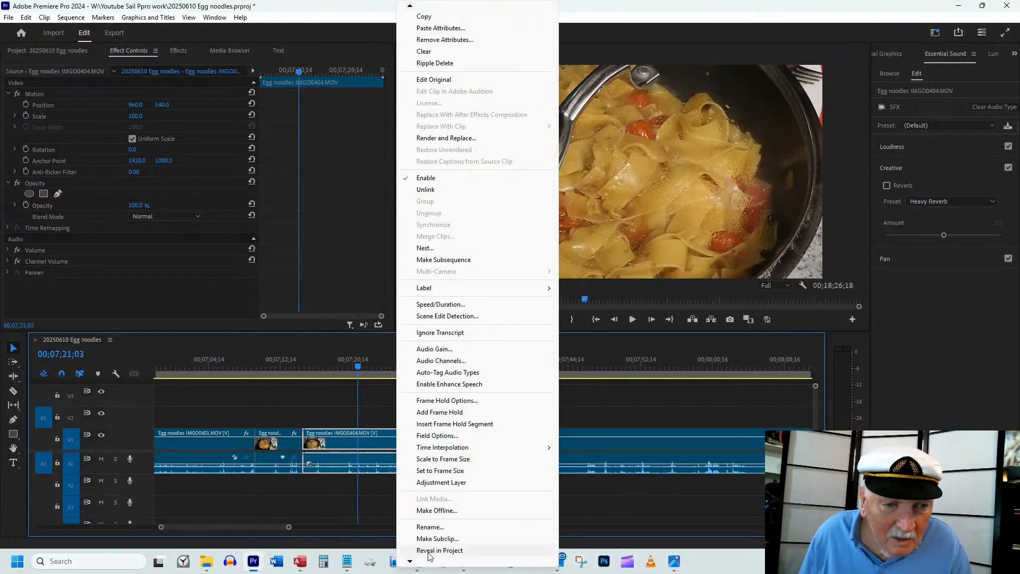
left_click(428, 555)
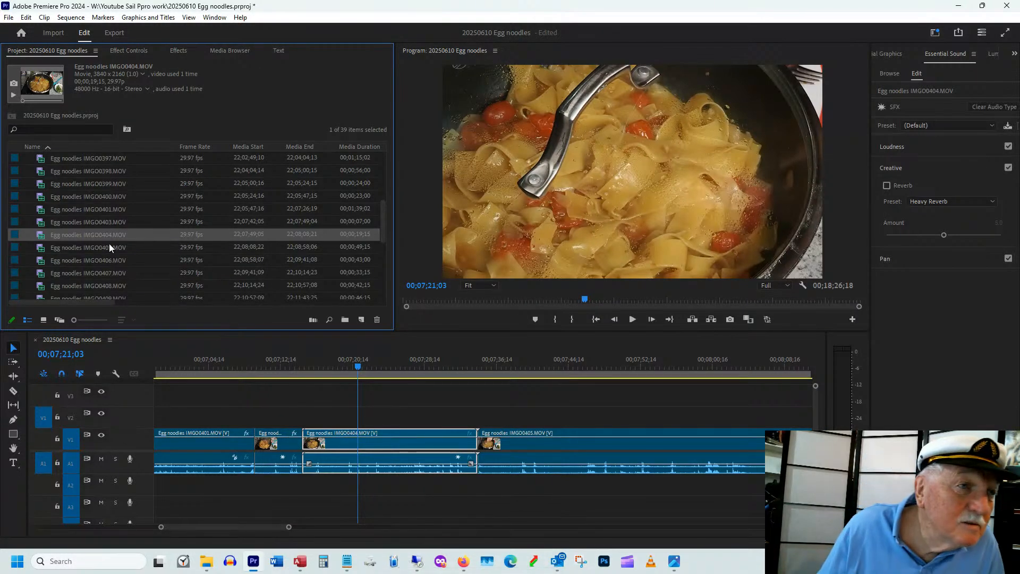
key("Delete")
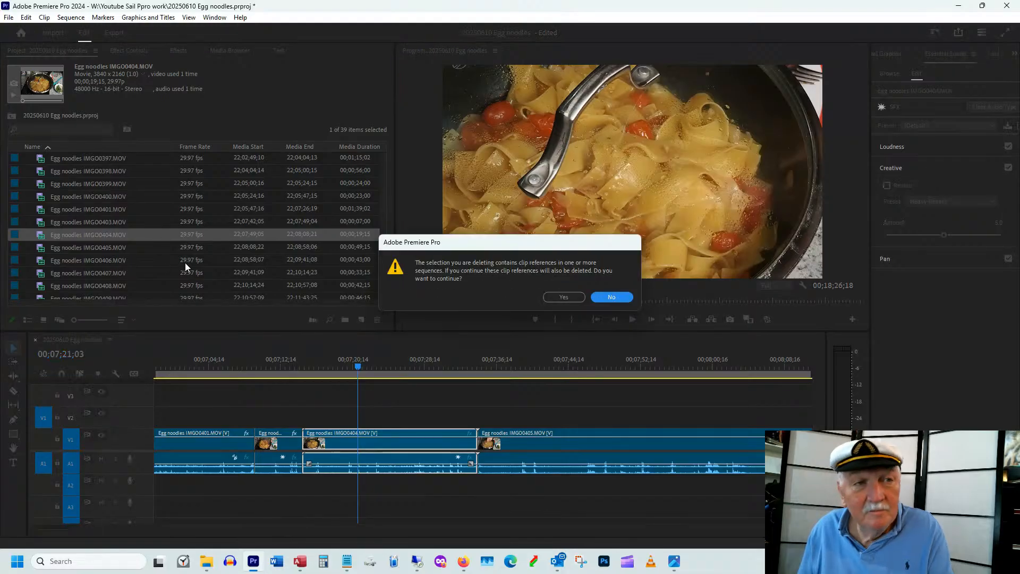
left_click(564, 297)
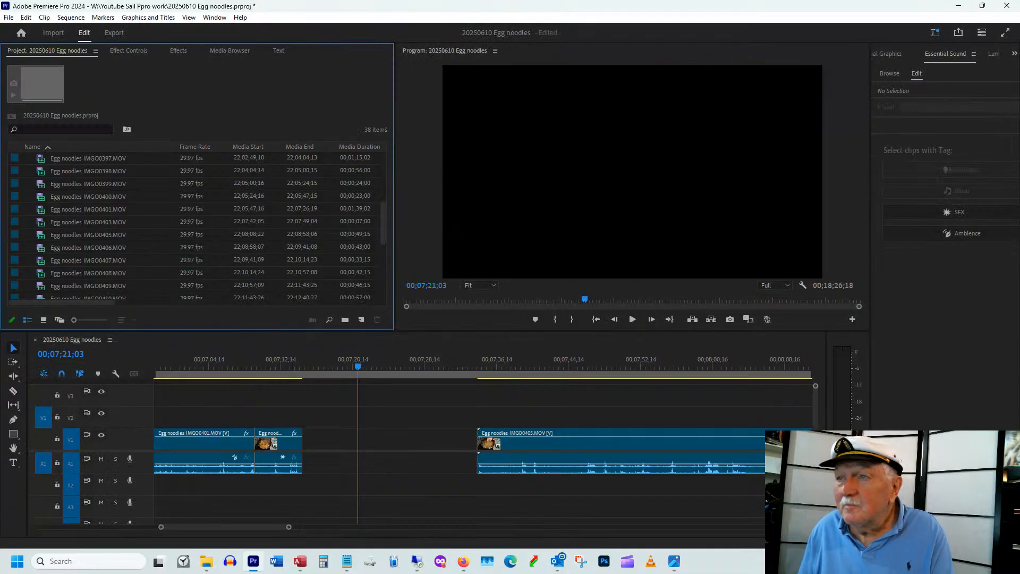
Step: Switch to File Explorer, rename Egg noodles IMGO0404.MOV as z Egg noodles IMGO0404.MOV, and return to Premiere Pro
left_click_drag(1019, 239, 228, 70)
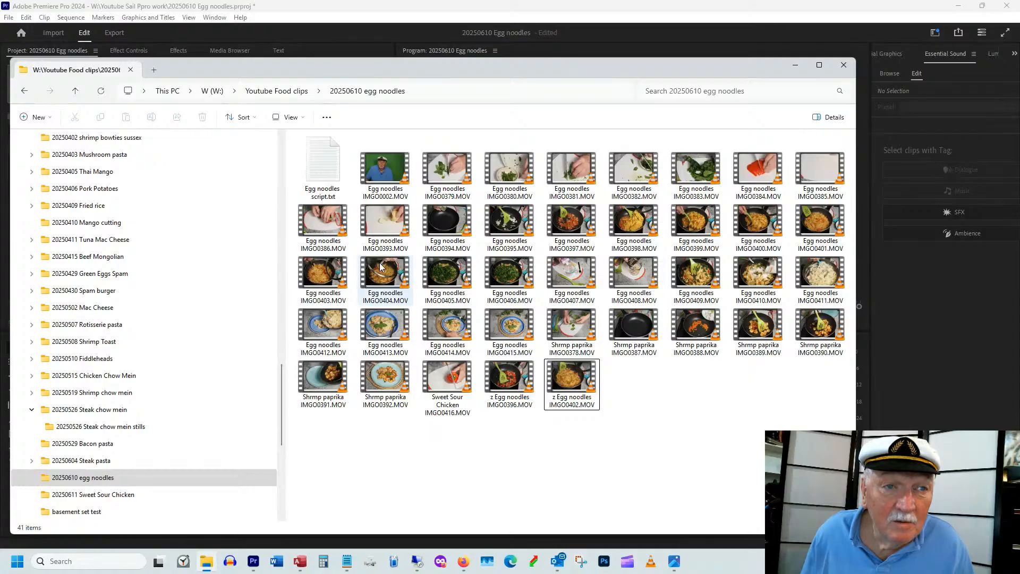
left_click(380, 280)
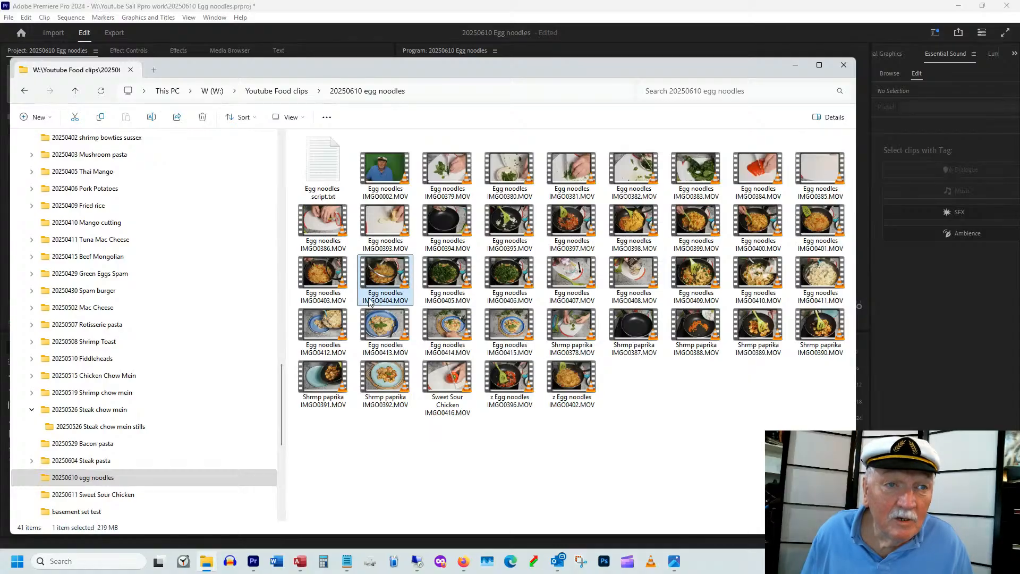
left_click(371, 302)
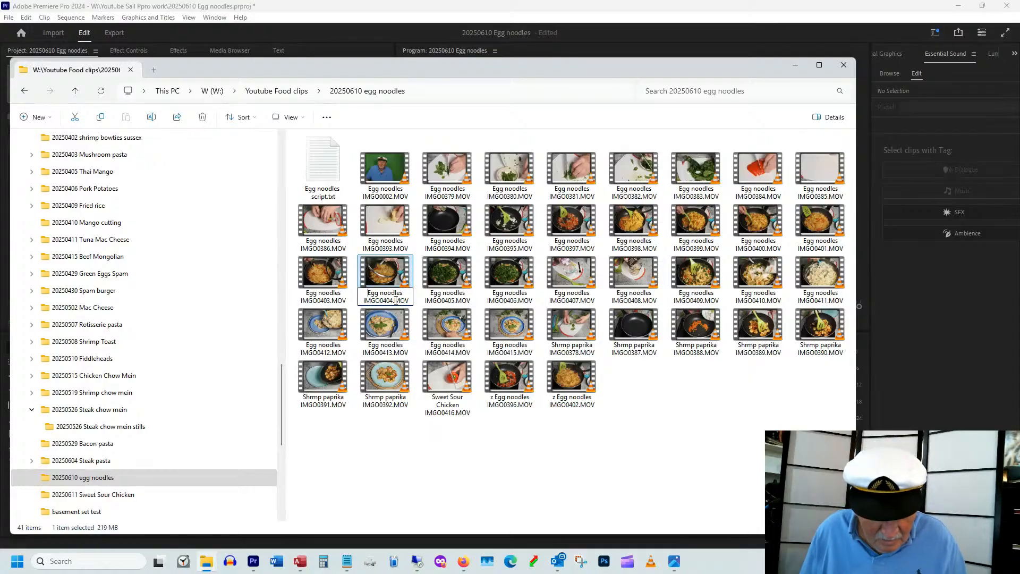
type("z")
left_click(660, 405)
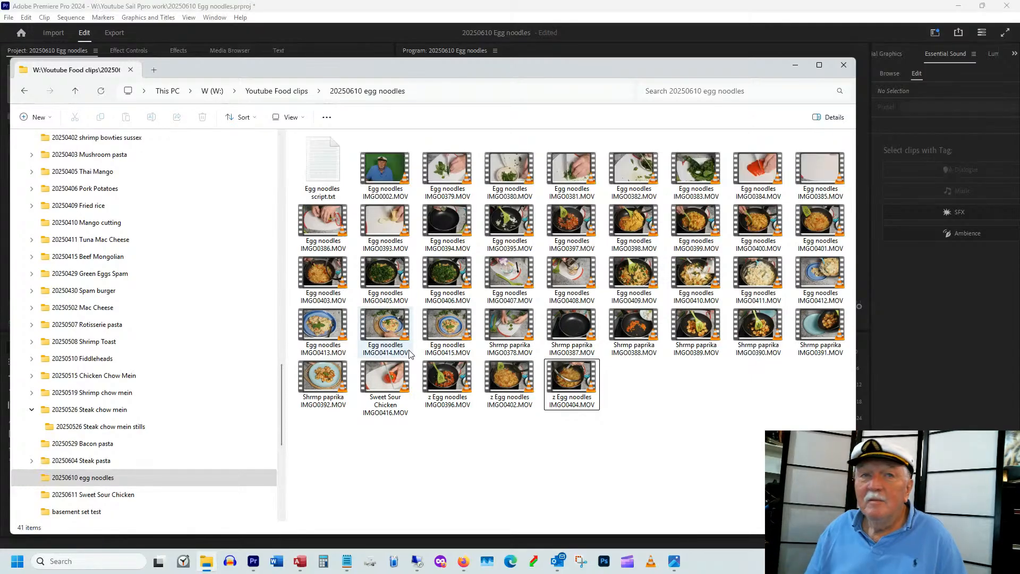
left_click_drag(532, 67, 1019, 175)
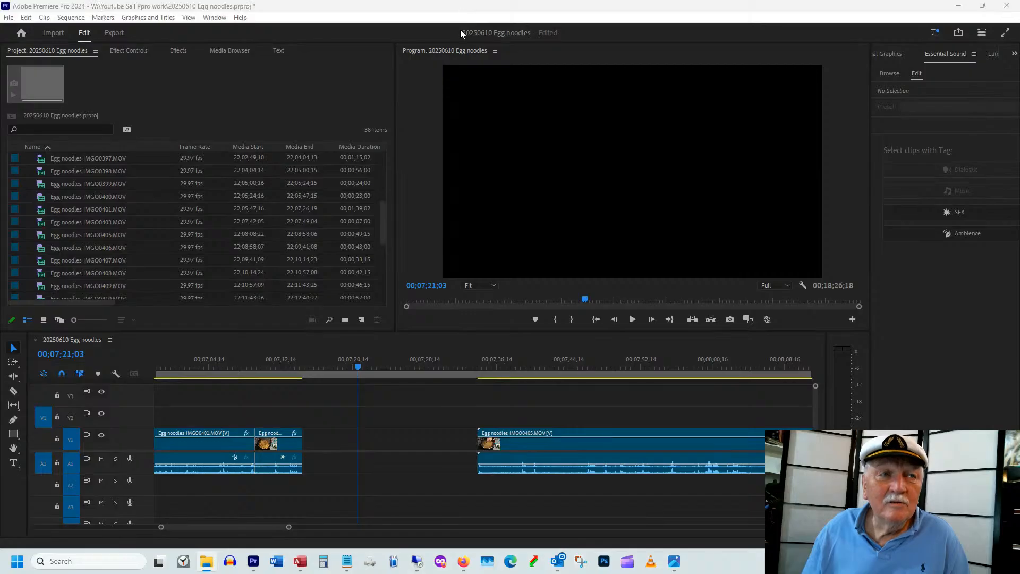
Step: Ripple delete the gap between clips IMGO0403 and IMGO0405 and play back the new cut
left_click(383, 438)
right_click(382, 439)
left_click(396, 442)
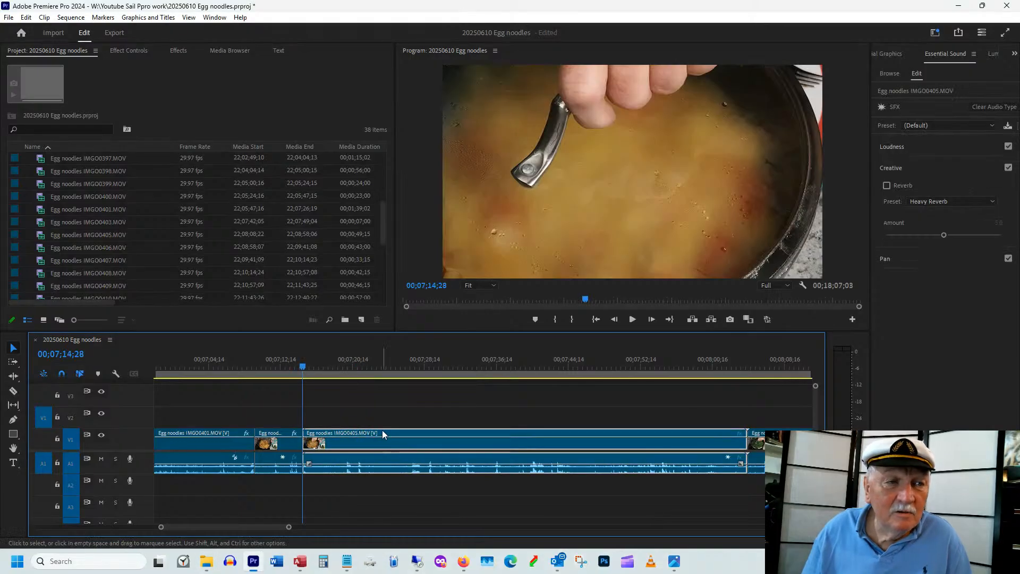
mouse_move(262, 527)
left_mouse_down()
mouse_move(453, 530)
mouse_move(261, 530)
left_mouse_up()
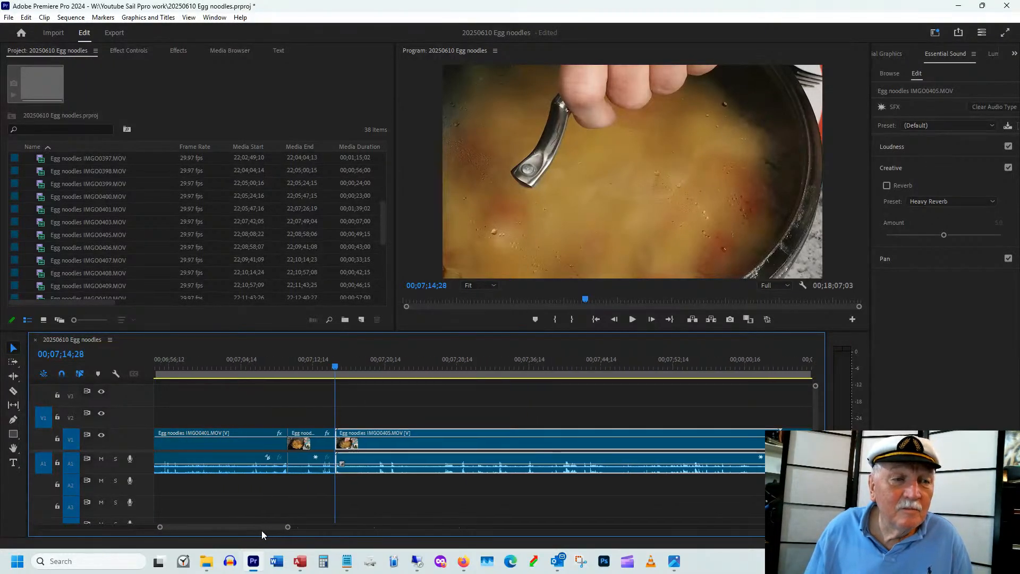
mouse_move(311, 362)
left_mouse_down()
mouse_move(342, 365)
mouse_move(295, 376)
mouse_move(331, 378)
mouse_move(313, 379)
left_mouse_up()
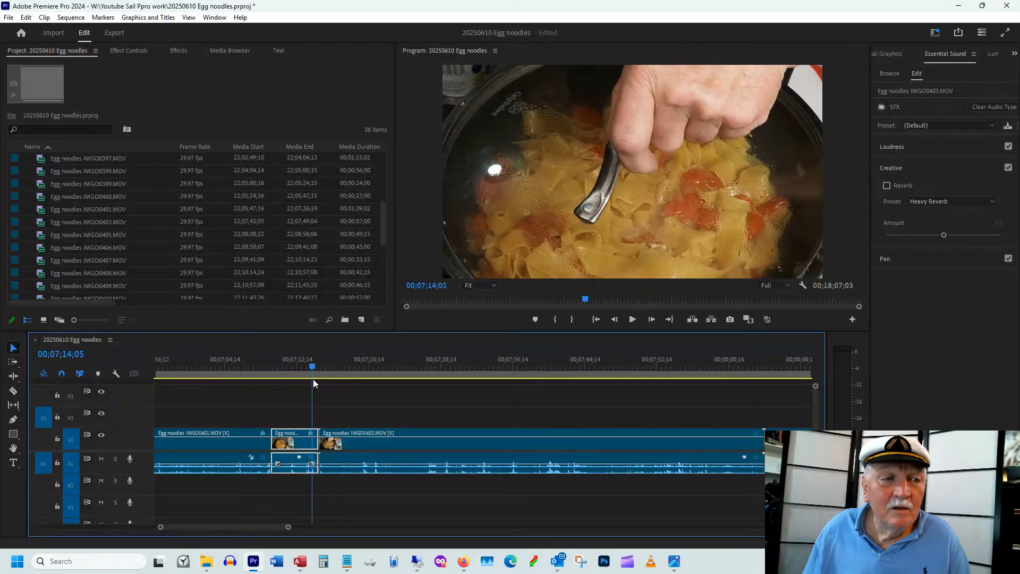
key("space")
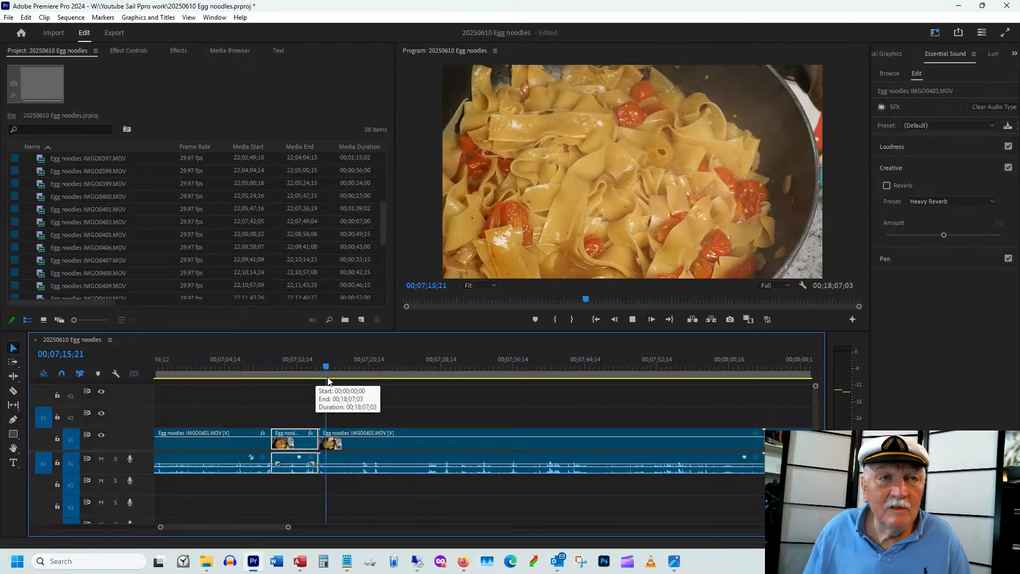
Step: Trim a few frames off the start of clip IMGO0405, ripple delete the gap before it, and replay the cut
key("space")
key("equal")
key("equal")
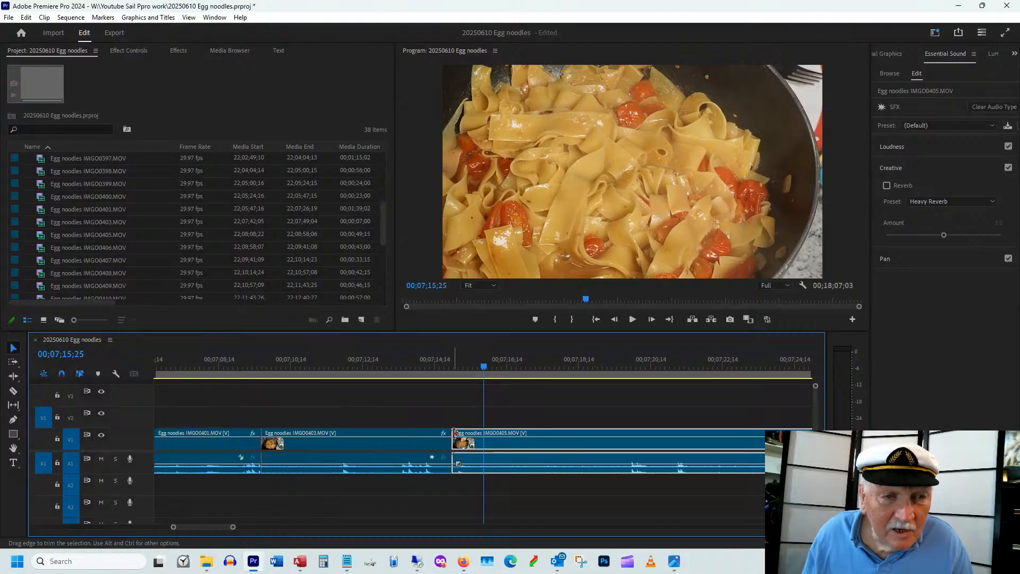
left_click_drag(454, 433, 457, 433)
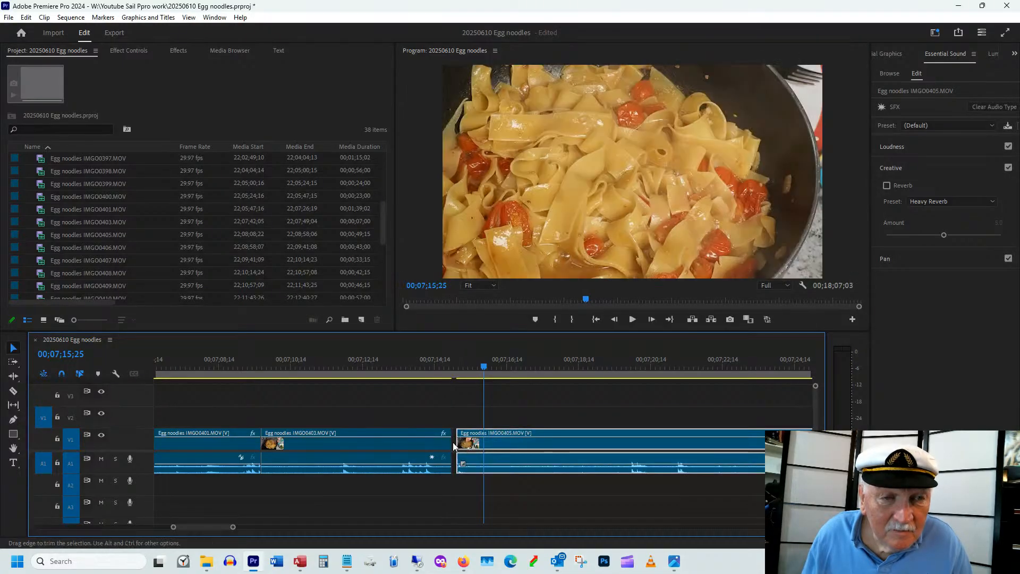
right_click(454, 445)
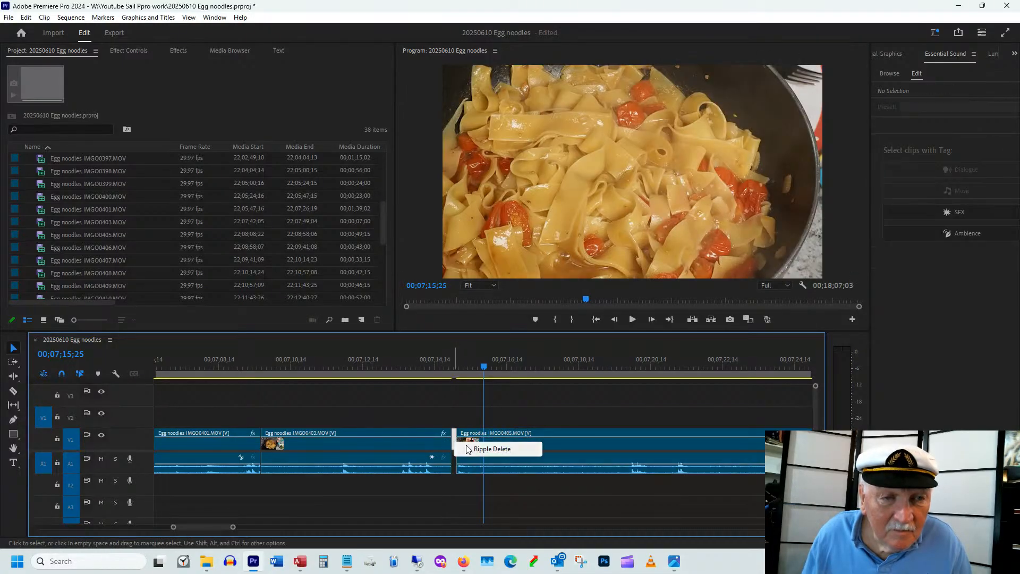
left_click(492, 449)
left_click(434, 360)
key("space")
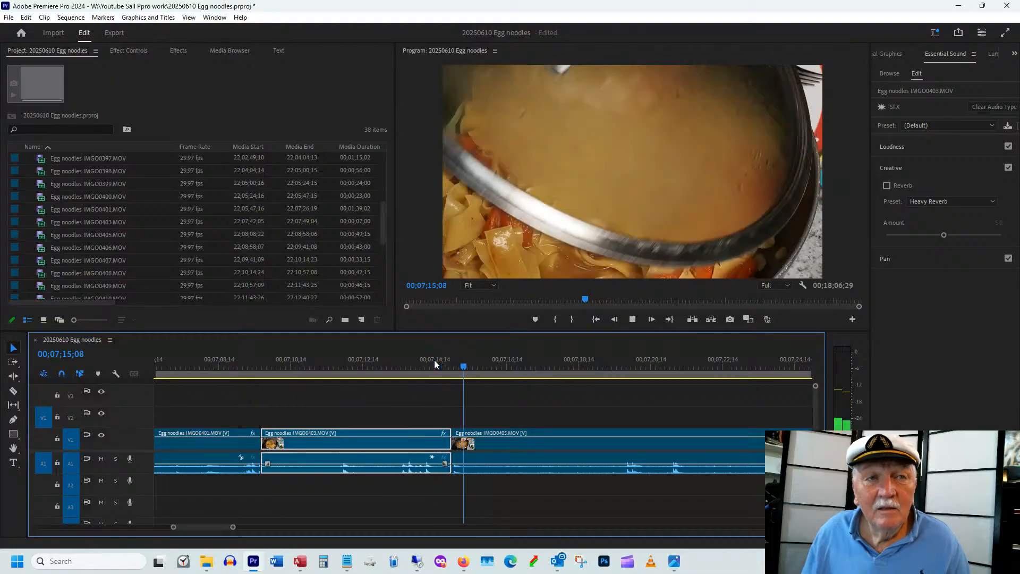
Step: Trim the end of clip IMGO0403 back to 00;07;14;24 and ripple delete the gap before clip IMGO0405
left_click_drag(431, 362, 449, 351)
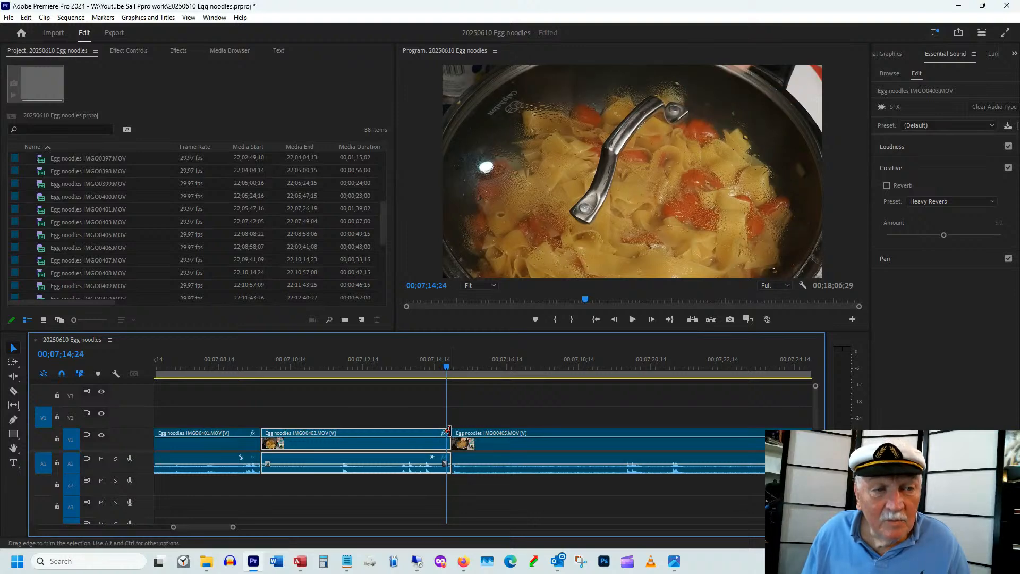
left_click_drag(448, 434, 449, 451)
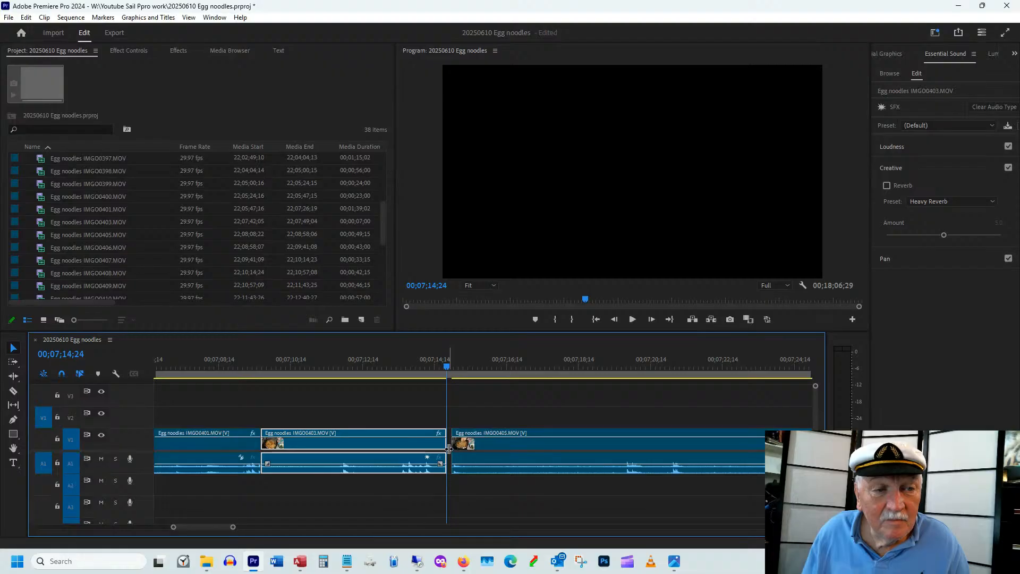
left_click(450, 446)
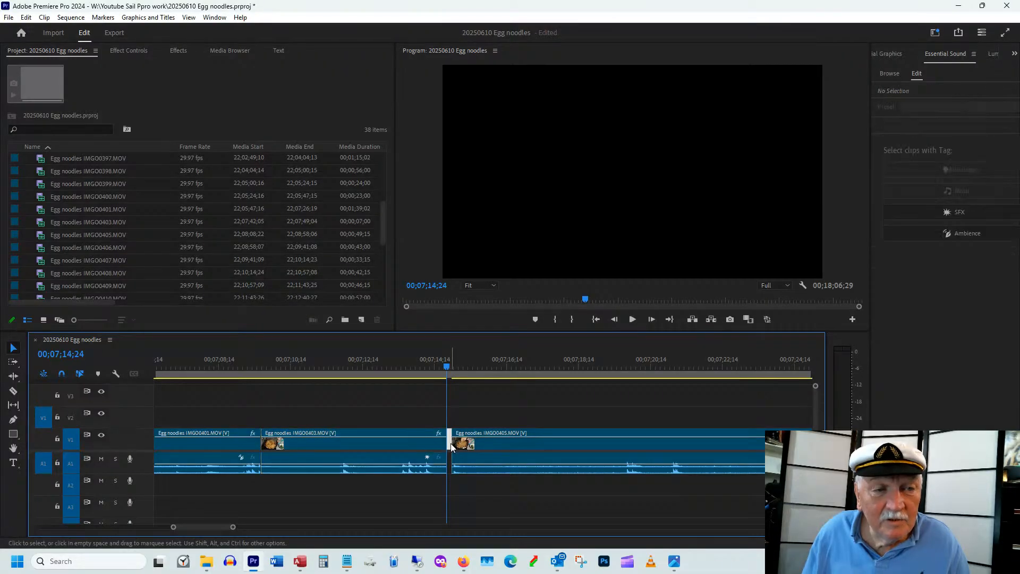
right_click(450, 445)
left_click(488, 450)
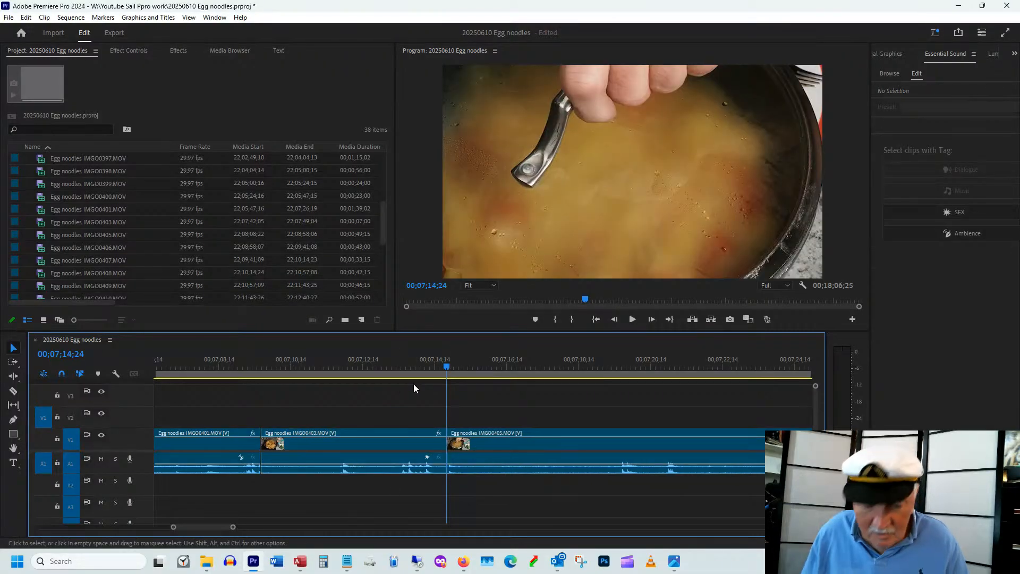
Step: Review clip IMGO0405 and trim its end to 00;07;47;20, where the lid is on the pan
key("minus")
key("minus")
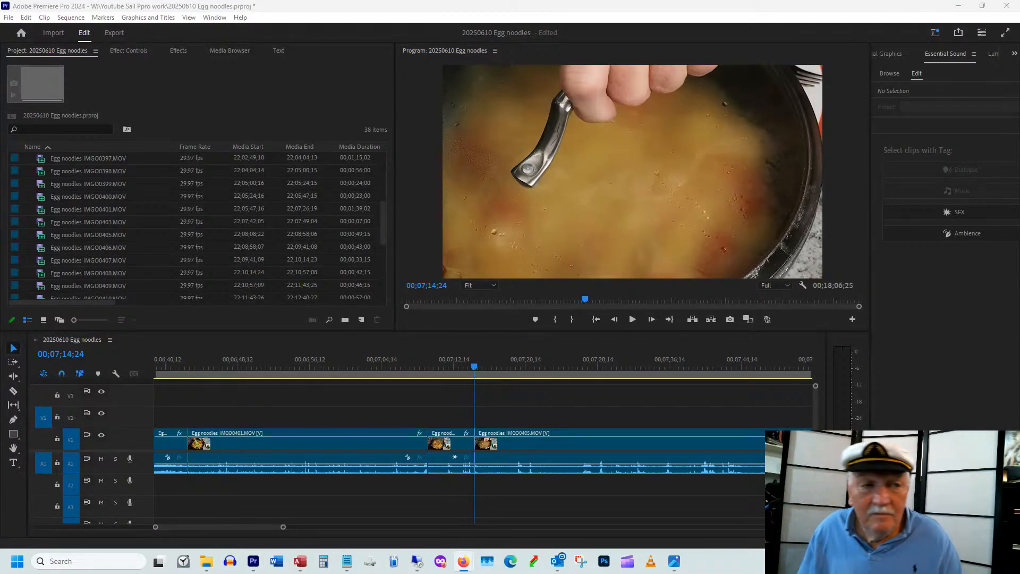
left_click_drag(212, 526, 223, 522)
key("minus")
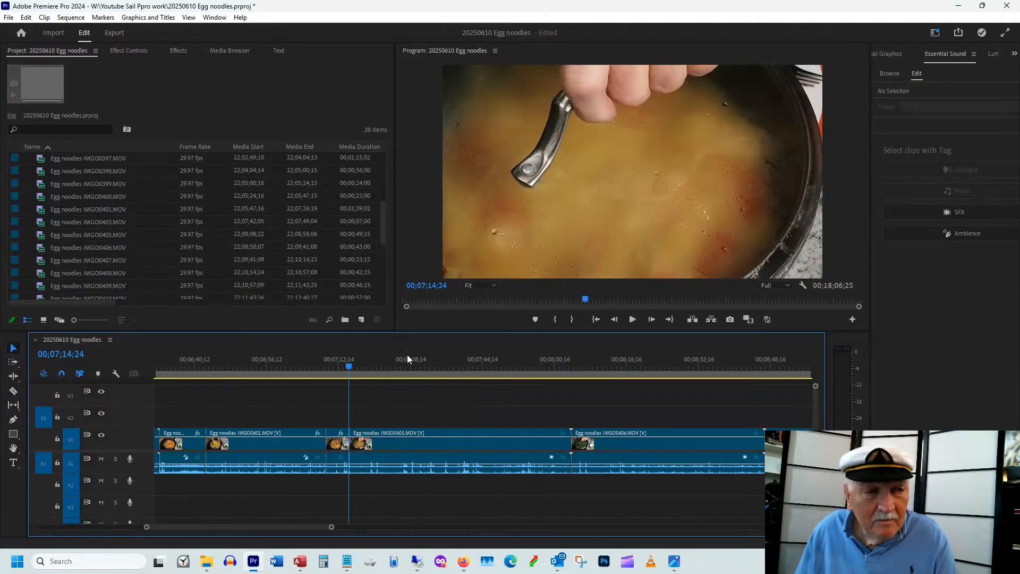
key("minus")
left_click_drag(417, 362, 431, 363)
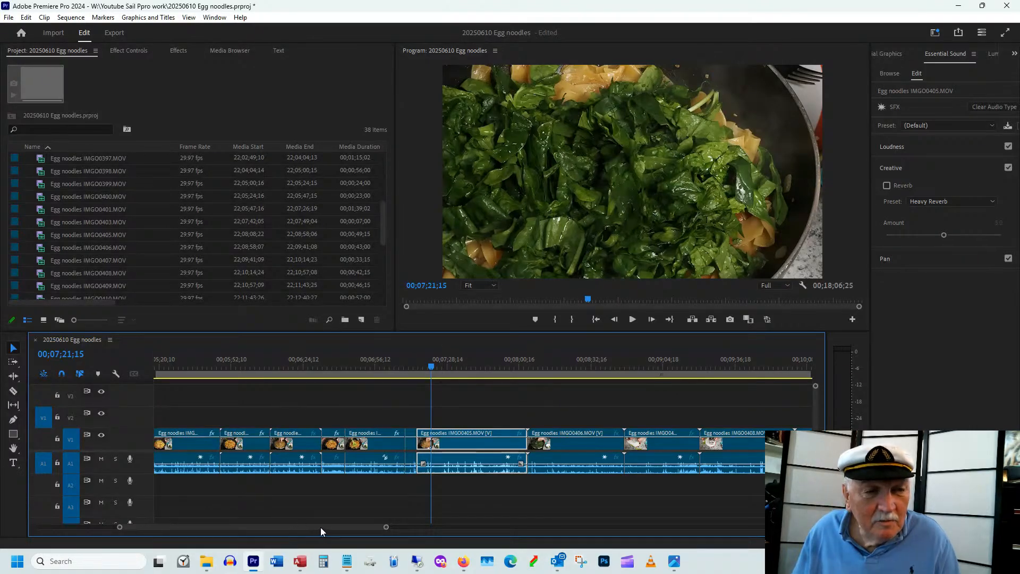
left_click_drag(321, 527, 328, 527)
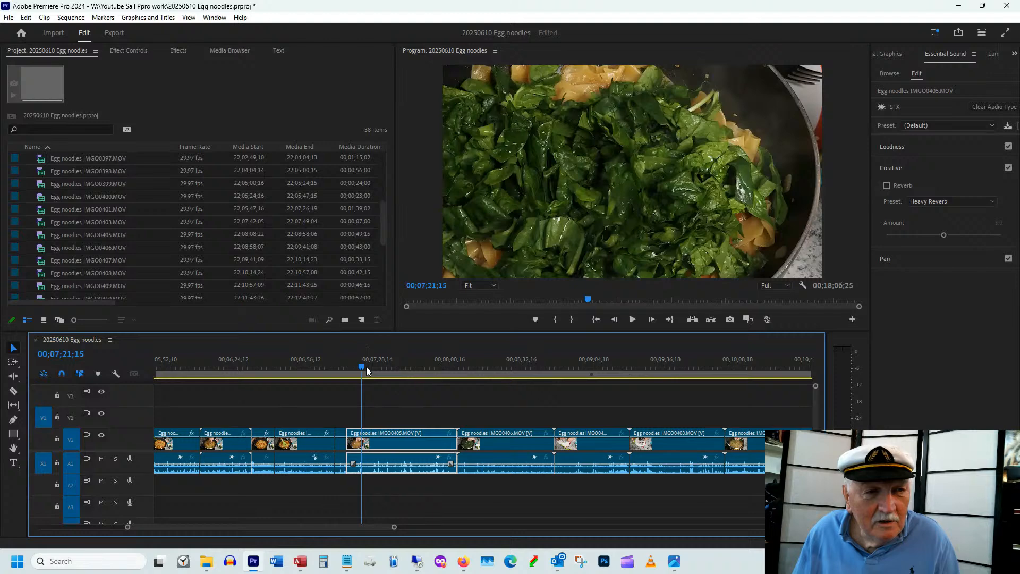
left_click_drag(366, 367, 422, 375)
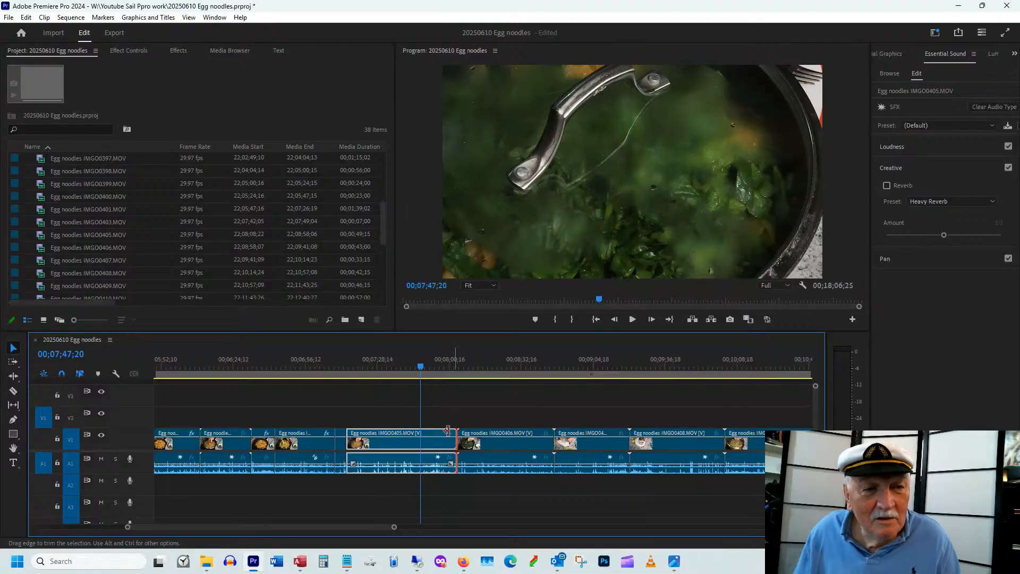
left_click_drag(447, 430, 420, 433)
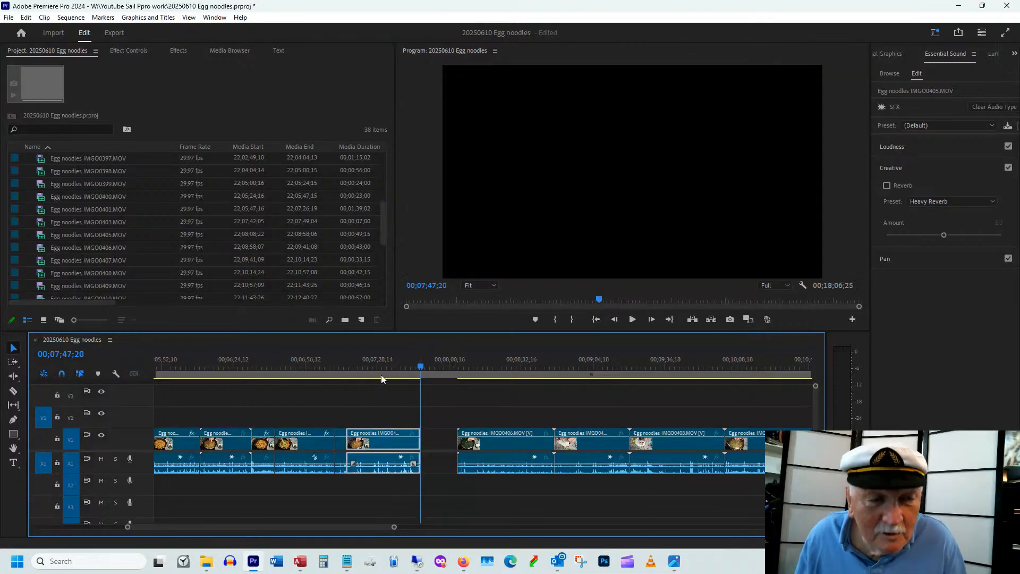
Step: Set clip IMGO0405's horizontal position to 1154 and trim its end to 00;07;31;25, just after the lid goes on
mouse_move(358, 361)
left_mouse_down()
mouse_move(386, 363)
mouse_move(346, 374)
mouse_move(372, 363)
left_mouse_up()
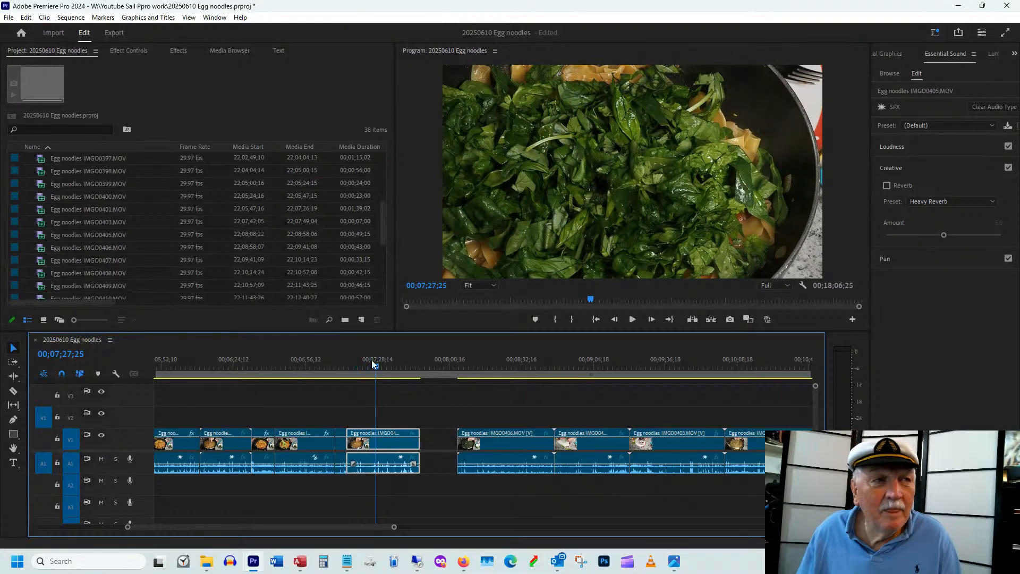
left_click(127, 50)
left_click_drag(137, 105, 246, 116)
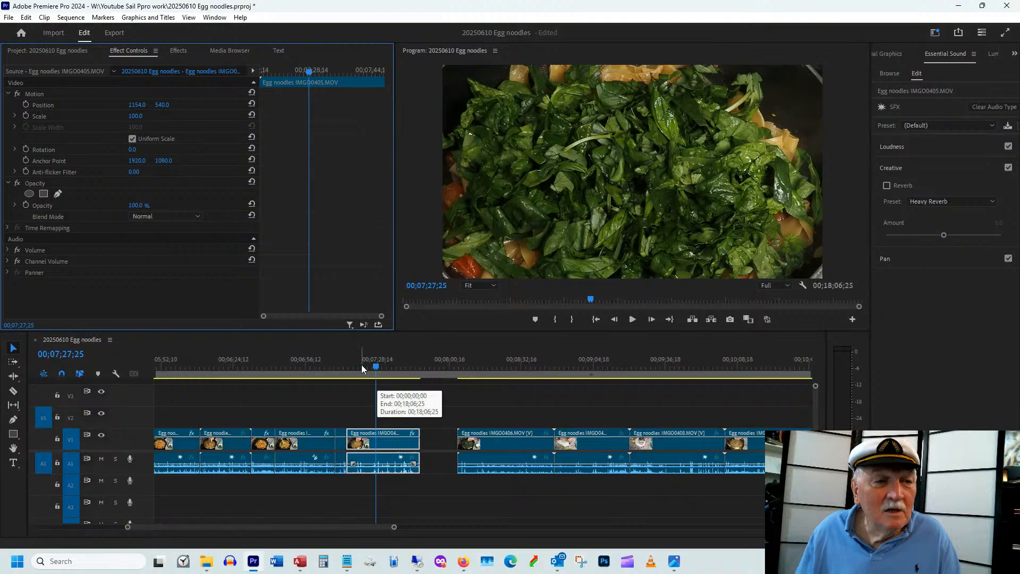
left_click_drag(362, 365, 384, 377)
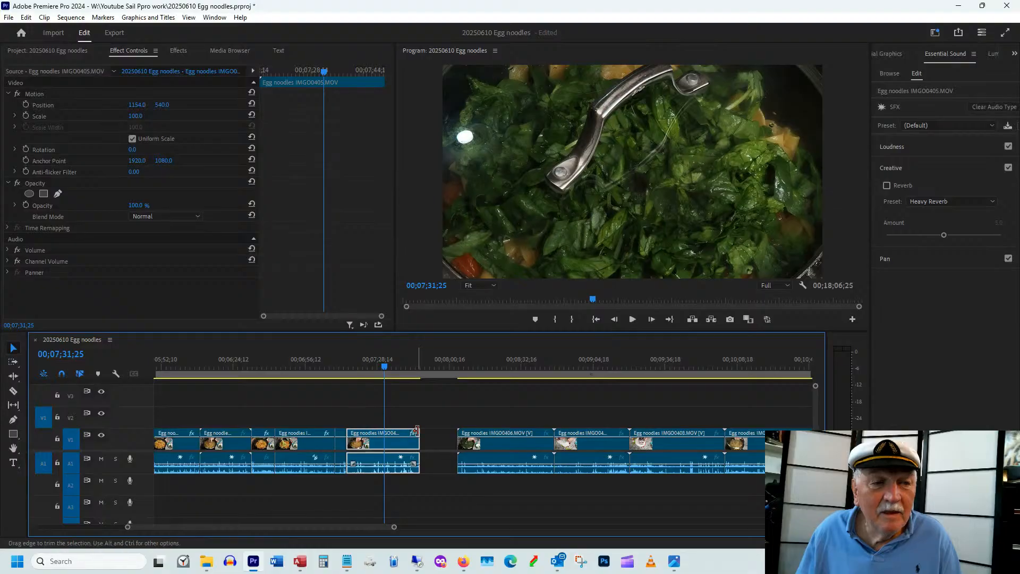
left_click_drag(414, 431, 384, 431)
Step: Trim the start of clip IMGO0406 and move it up against the end of clip IMGO0405
mouse_move(468, 368)
left_mouse_down()
mouse_move(487, 368)
mouse_move(479, 367)
left_mouse_up()
left_click_drag(460, 432, 423, 447)
left_click(392, 370)
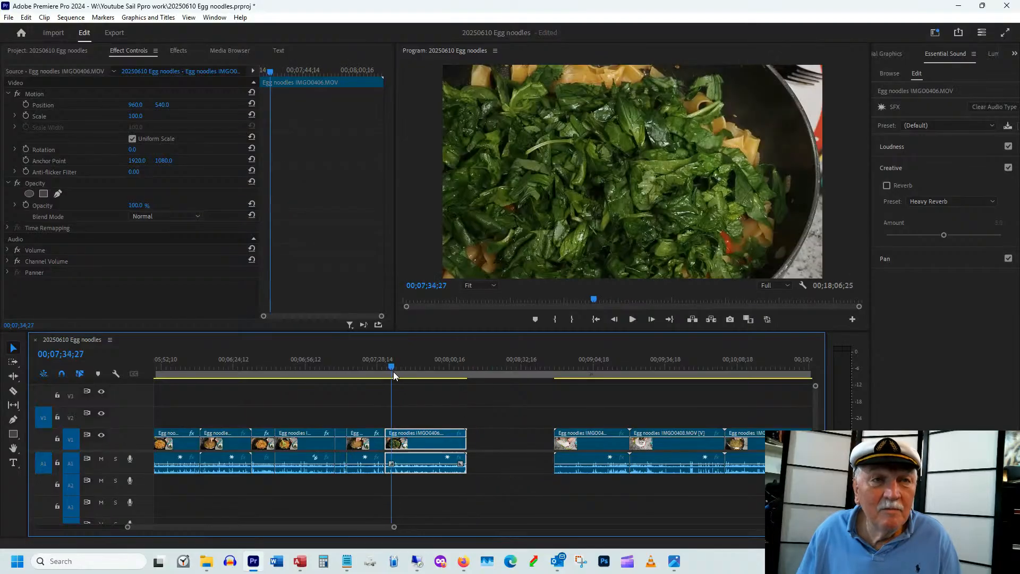
Step: Reframe clip IMGO0406 on the stirring shot by setting its horizontal position to 1156
left_click_drag(394, 375, 425, 378)
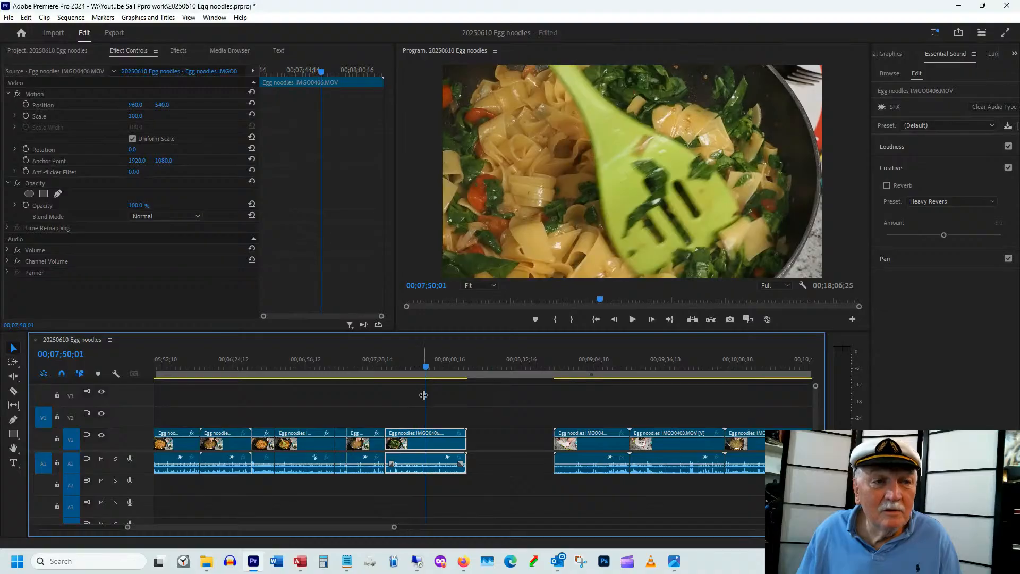
left_click(134, 105)
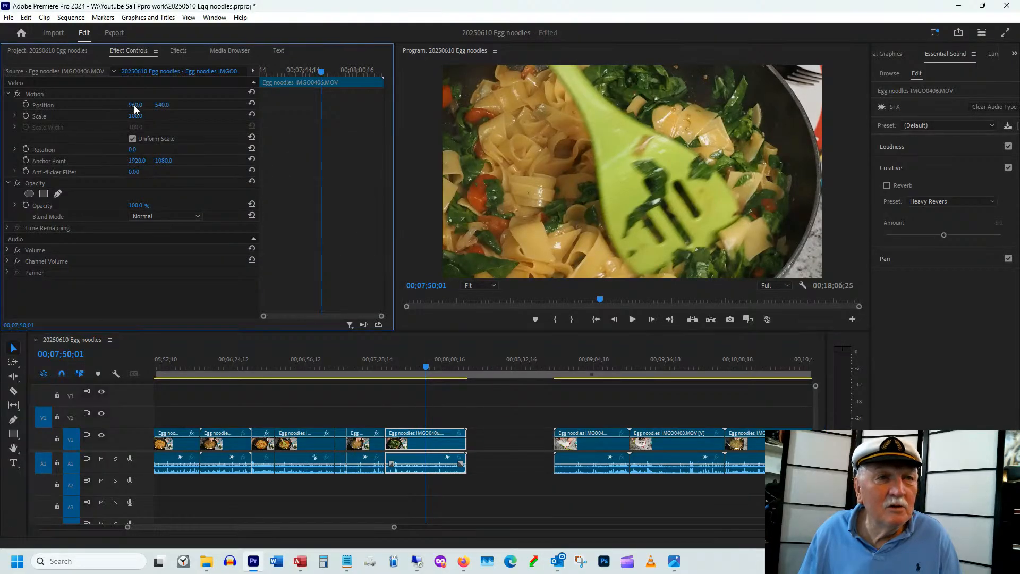
left_click_drag(135, 108, 238, 108)
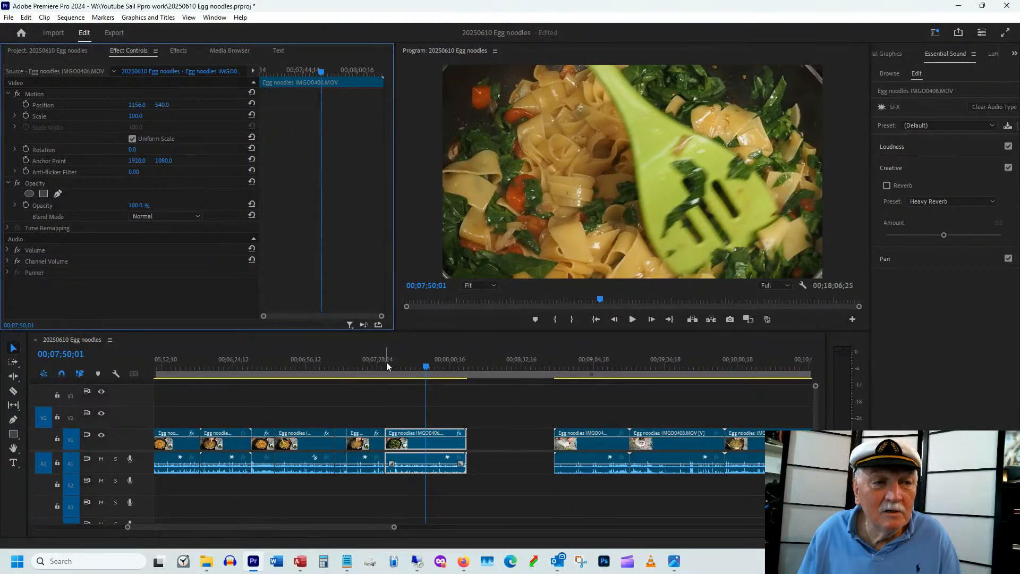
Step: Trim the end of clip IMGO0406 to about 00;07;47;20 and ripple delete the gap before clip IMGO0407
left_click(428, 367)
left_click_drag(430, 365, 456, 364)
left_click_drag(405, 378, 426, 388)
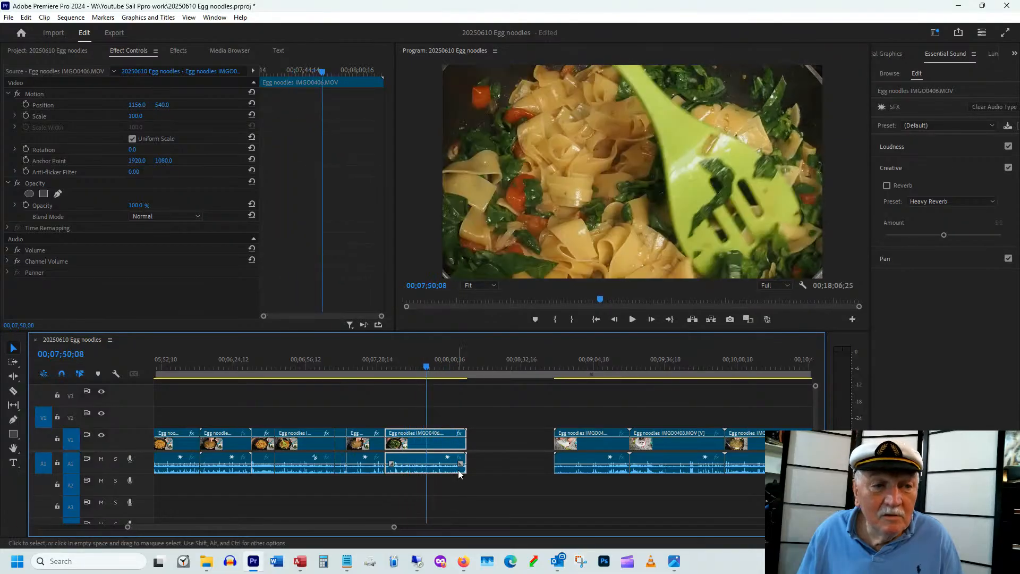
left_click_drag(463, 433, 419, 441)
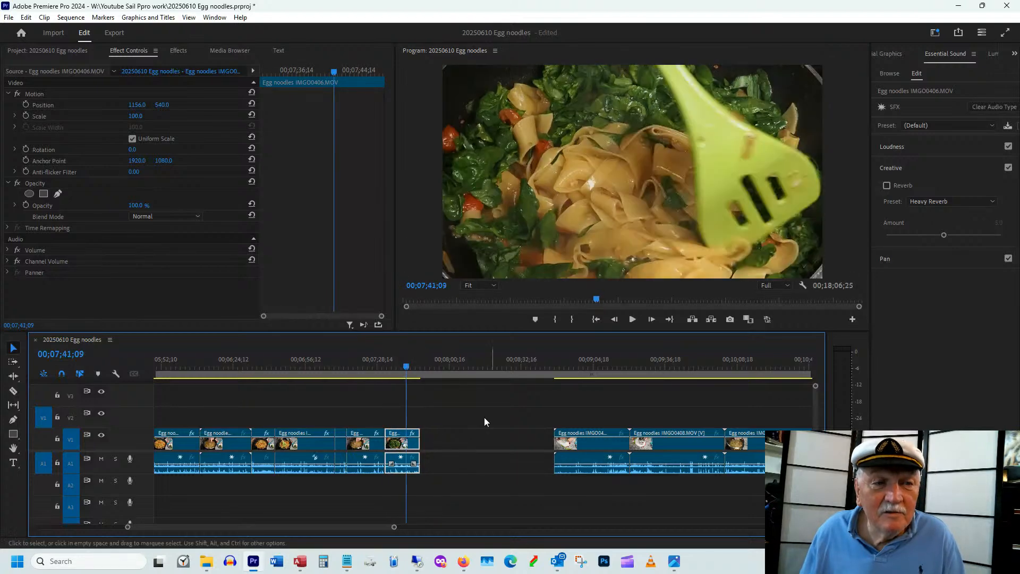
right_click(462, 439)
left_click(488, 439)
Step: Reframe clip IMGO0407 on the pouring shot with a scale of 77 and a vertical position of 748
left_click(421, 367)
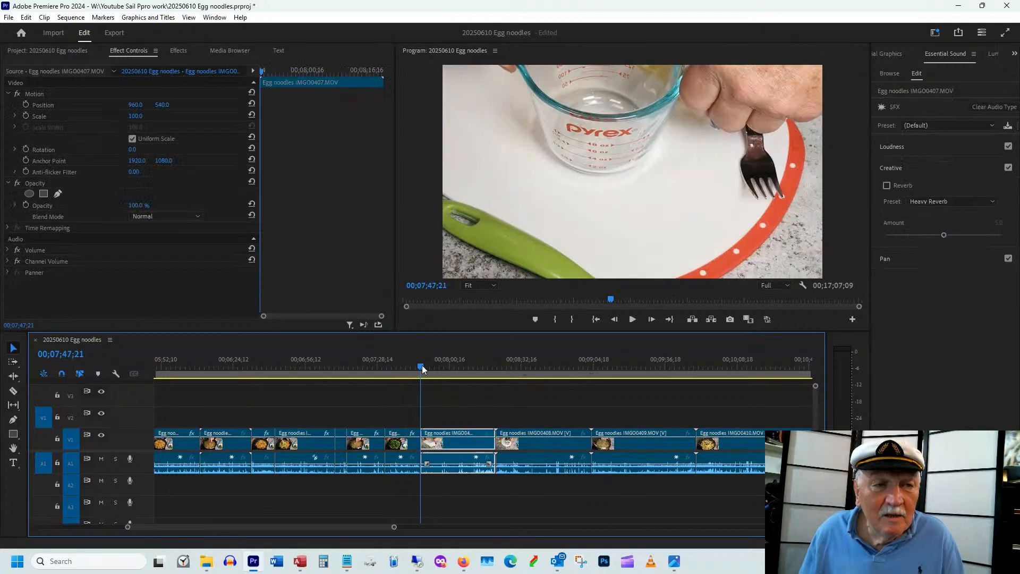
mouse_move(423, 368)
left_mouse_down()
mouse_move(481, 366)
mouse_move(435, 382)
left_mouse_up()
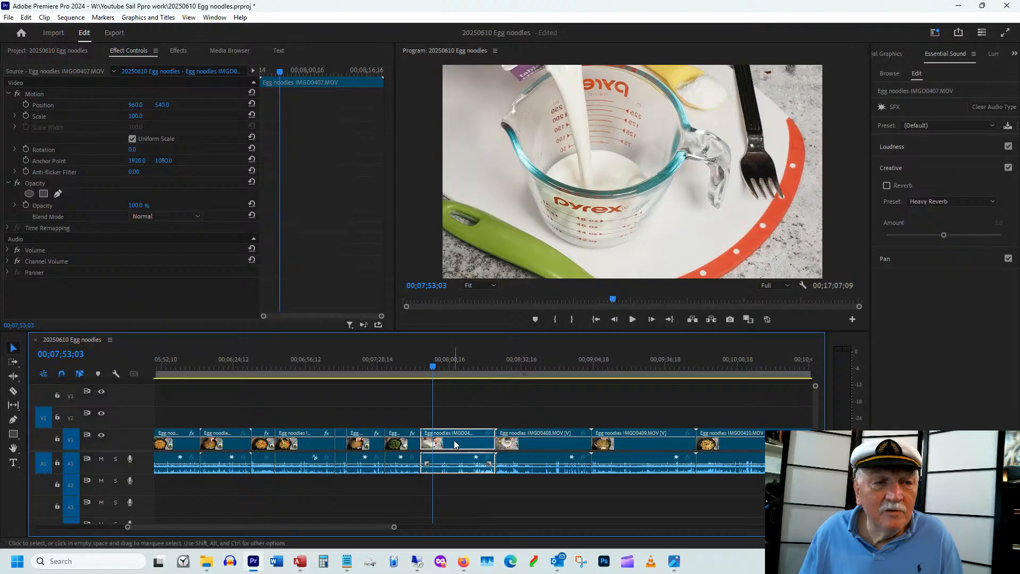
left_click_drag(137, 116, 275, 121)
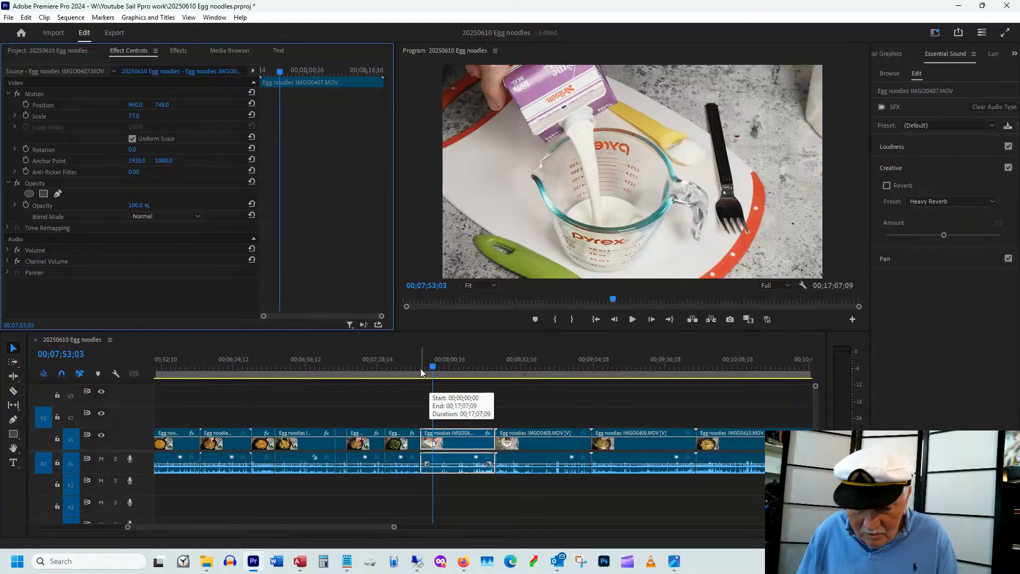
Step: Trim the start of clip IMGO0407, move it up against the end of clip IMGO0406, and shorten its end
key("=")
key("=")
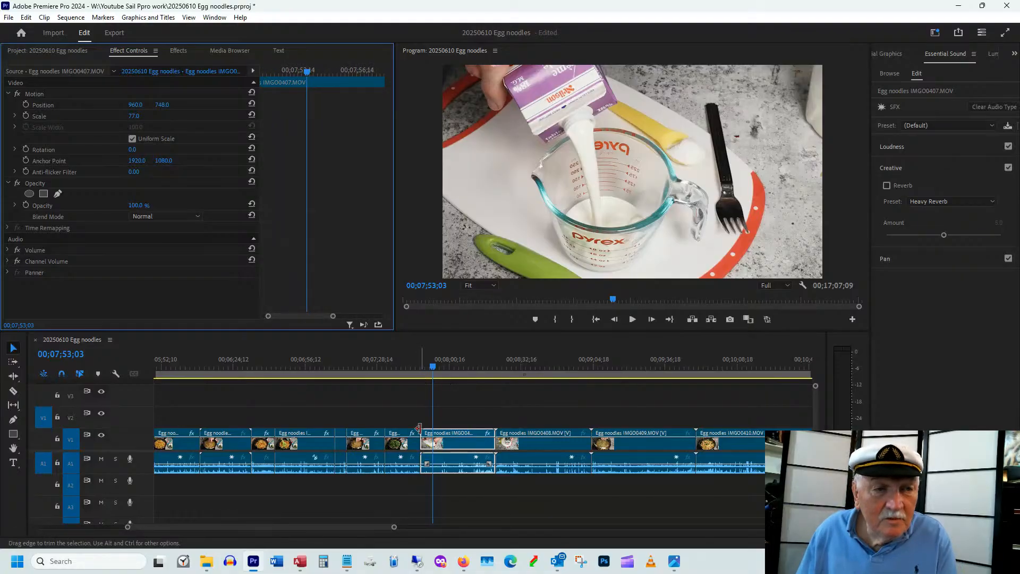
left_click_drag(424, 430, 427, 444)
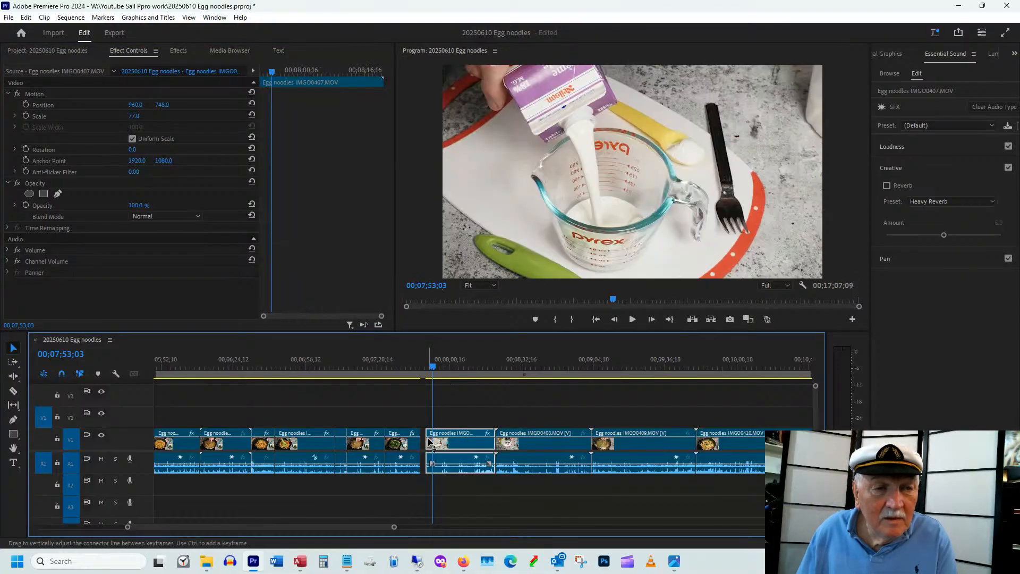
left_click_drag(425, 371, 492, 360)
left_click_drag(492, 429, 457, 447)
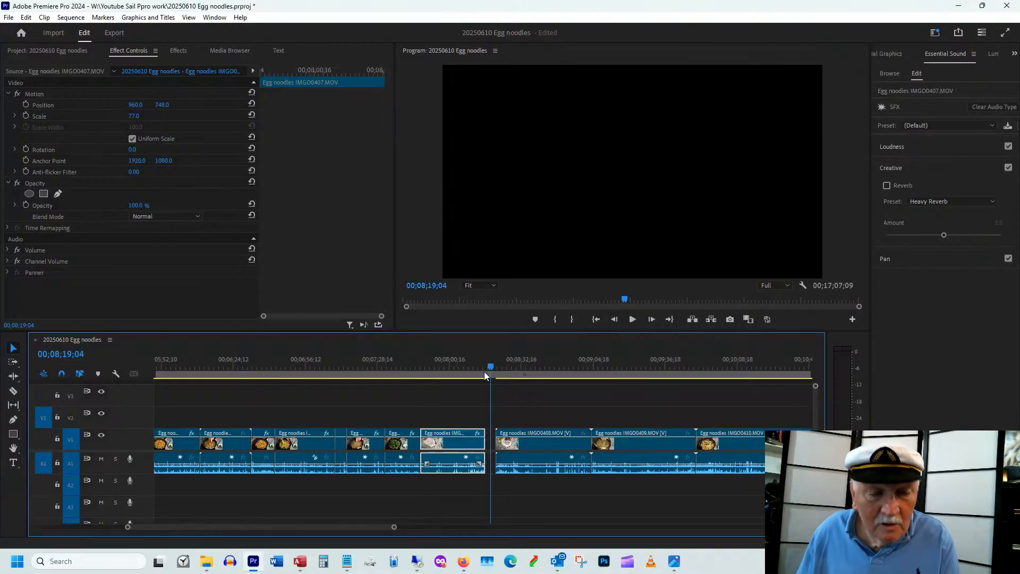
Step: Reframe clip IMGO0408 on the cheese being poured into the cup with a scale of 84 and a vertical position of 777
left_click_drag(506, 366, 505, 373)
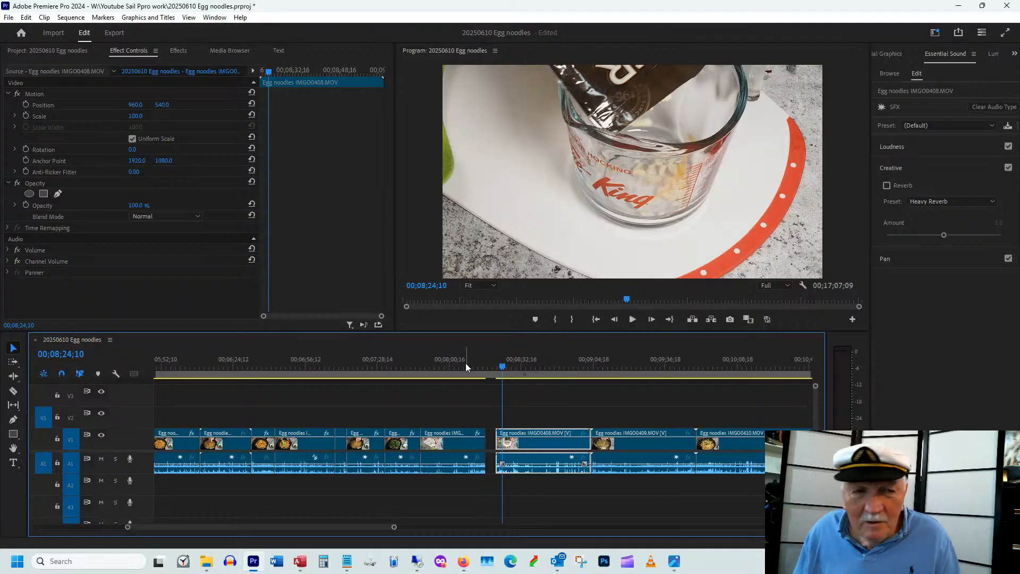
left_click(501, 372)
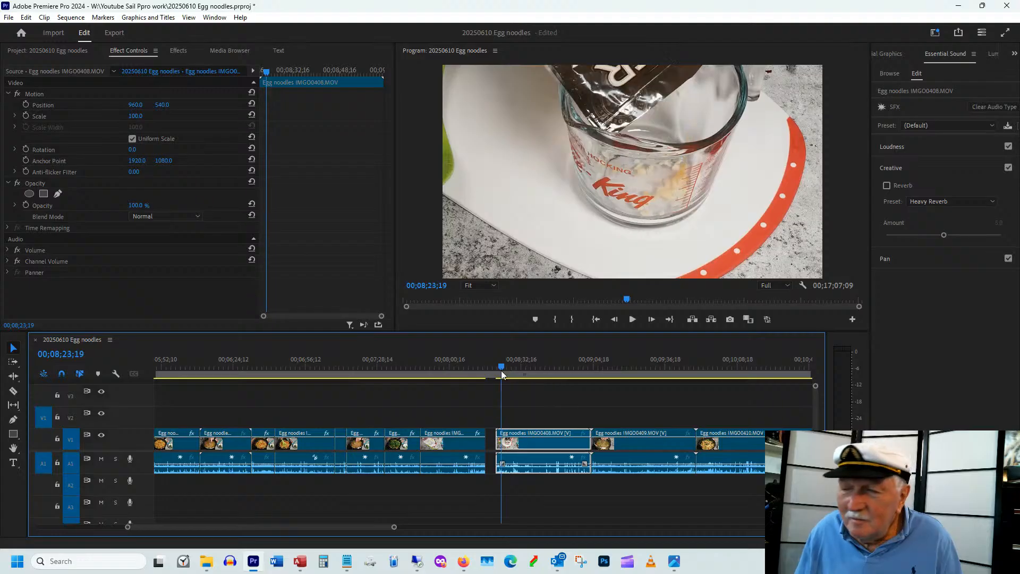
left_click_drag(502, 371, 498, 374)
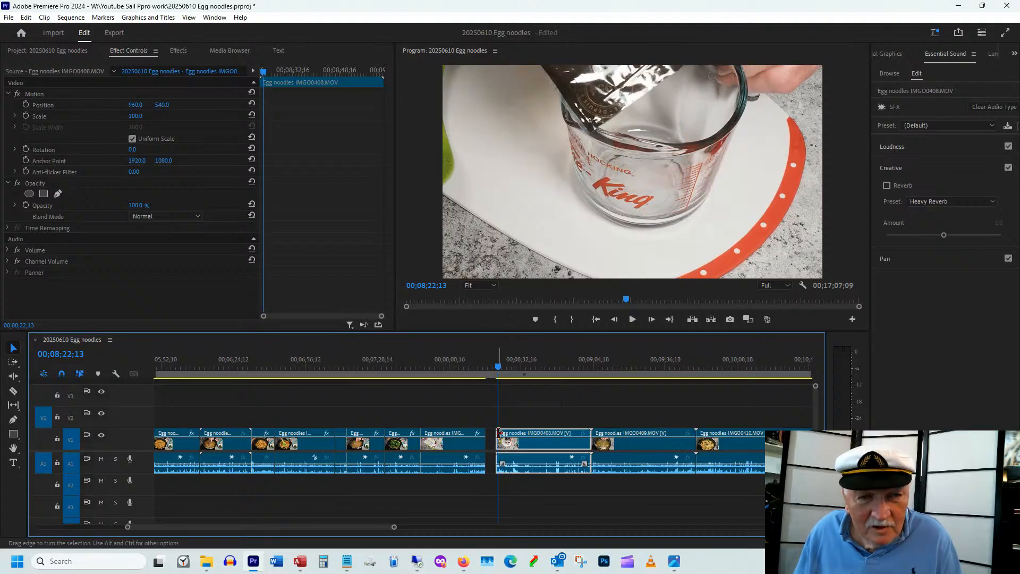
left_click_drag(498, 365, 507, 365)
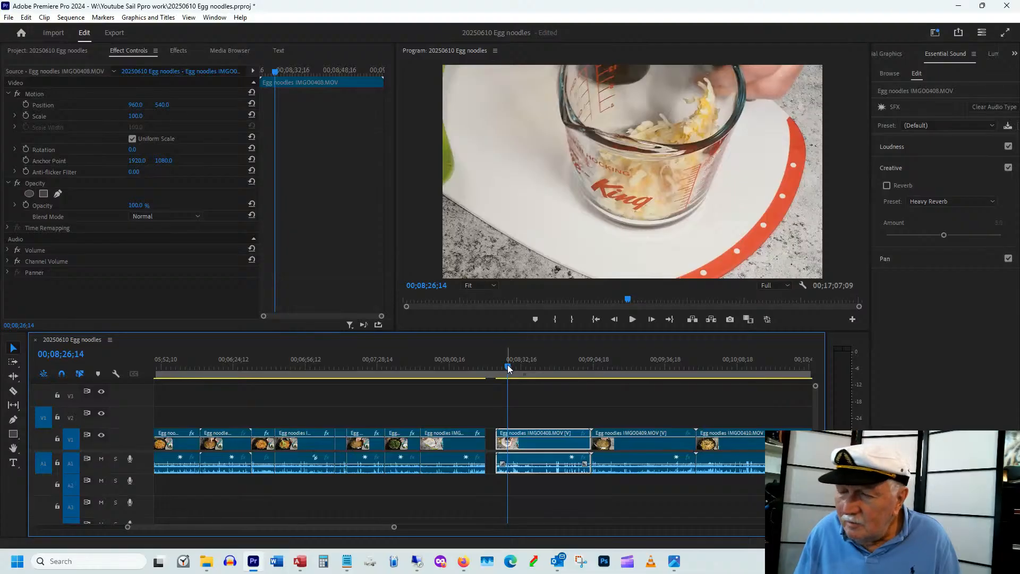
left_click_drag(508, 365, 503, 368)
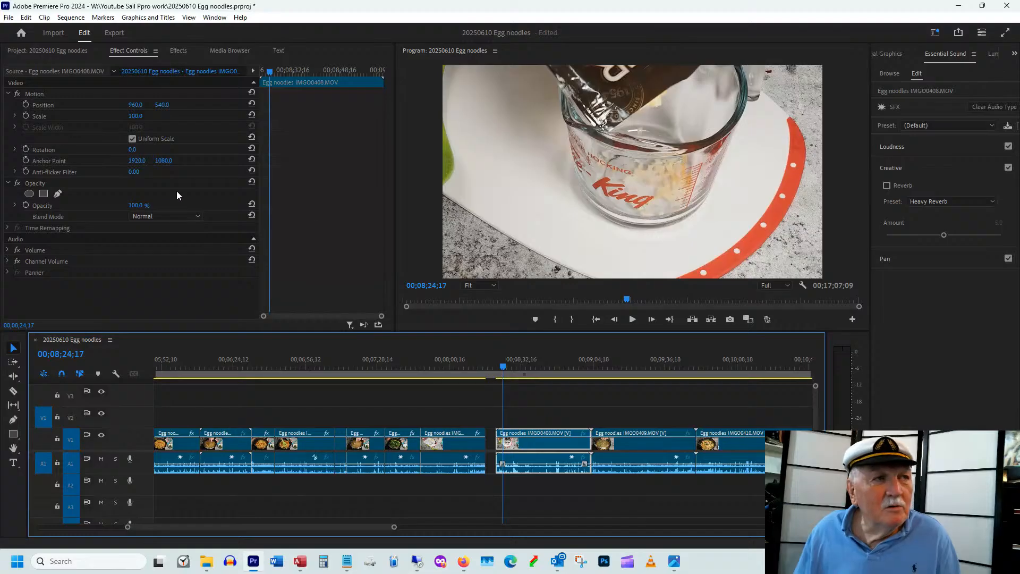
left_click_drag(129, 116, 221, 124)
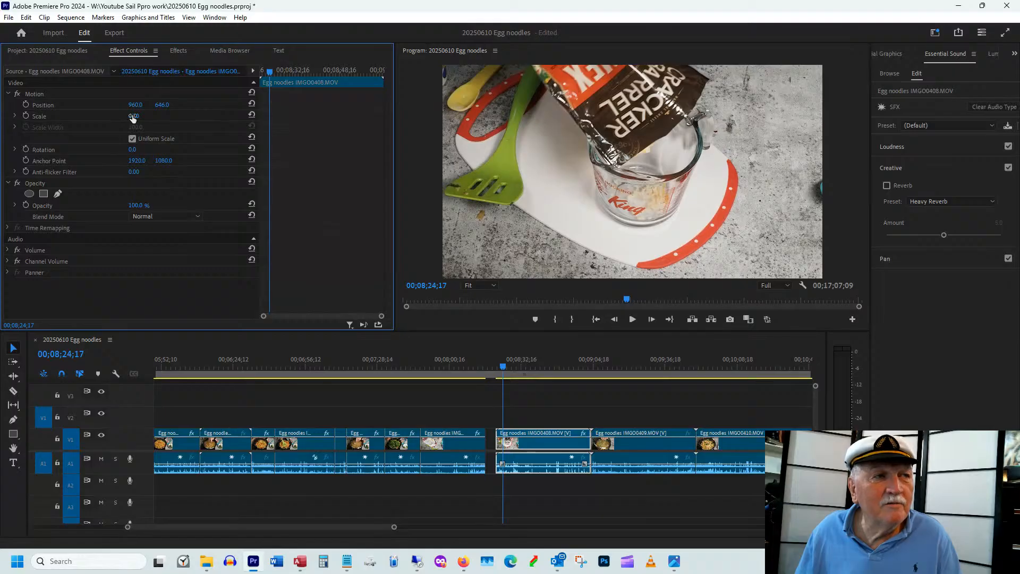
left_click_drag(133, 116, 234, 114)
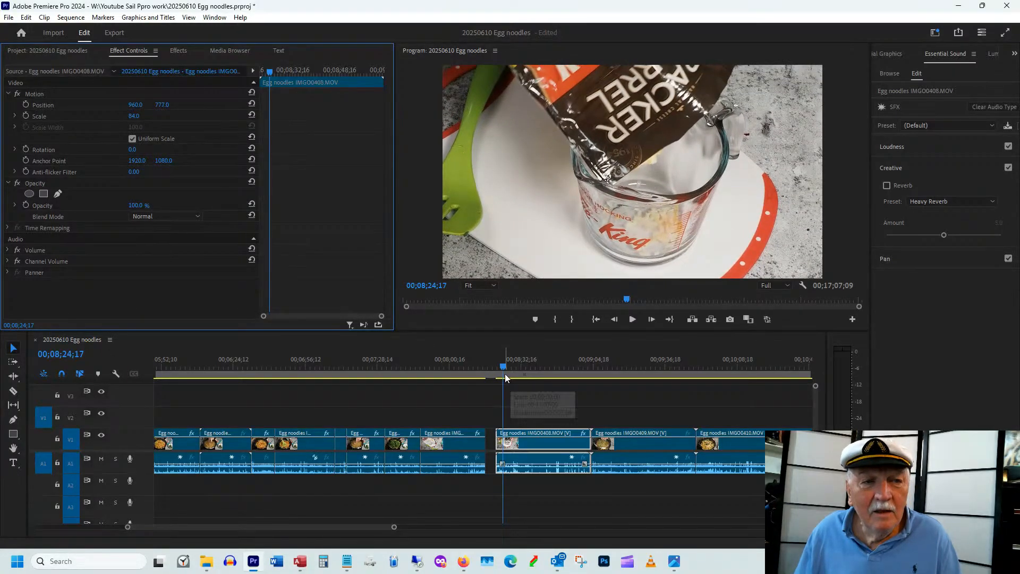
Step: Trim the start of clip IMGO0408 to 00;08;23;12 and ripple delete the gap after clip IMGO0407
left_click_drag(502, 366, 502, 364)
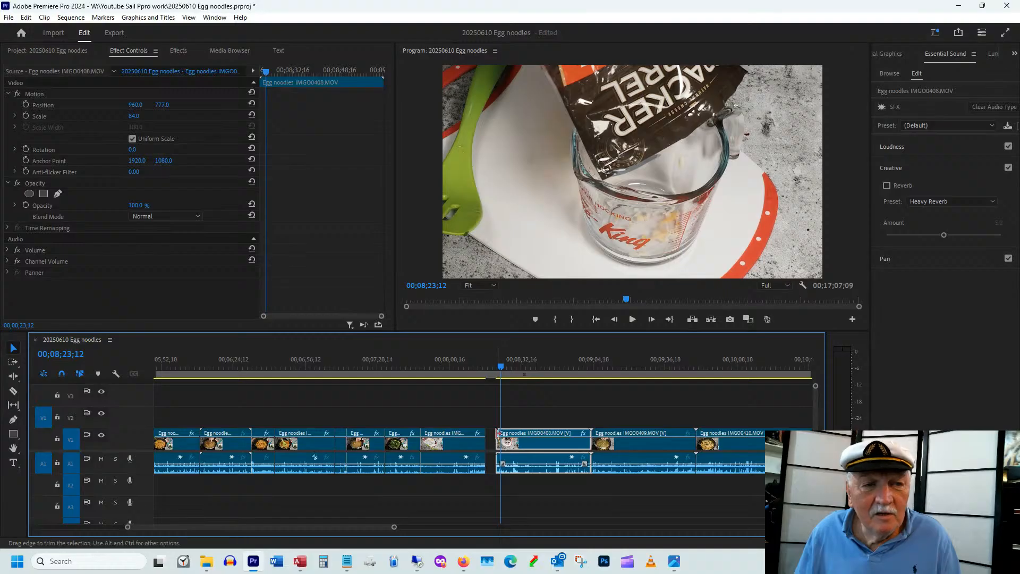
left_click_drag(499, 432, 501, 433)
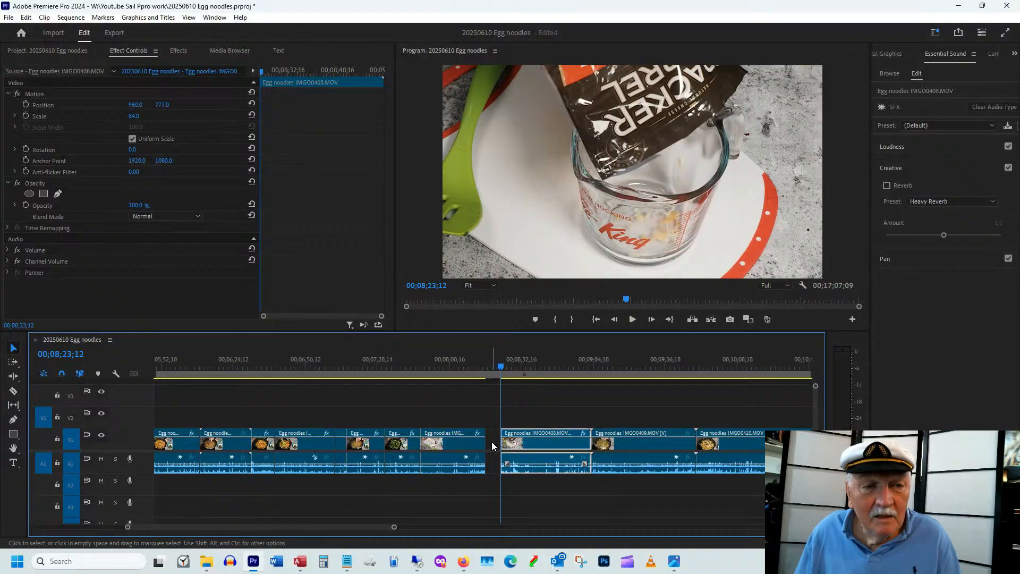
right_click(492, 441)
left_click(528, 449)
Step: Trim the end of clip IMGO0408 to 00;08;50;09
left_click_drag(474, 364, 563, 364)
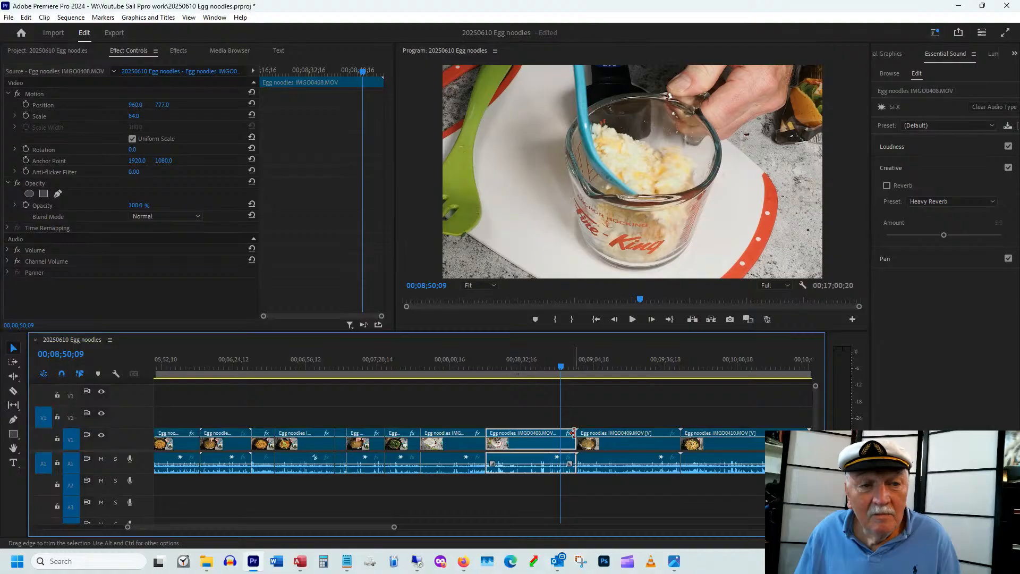
left_click_drag(573, 432, 561, 433)
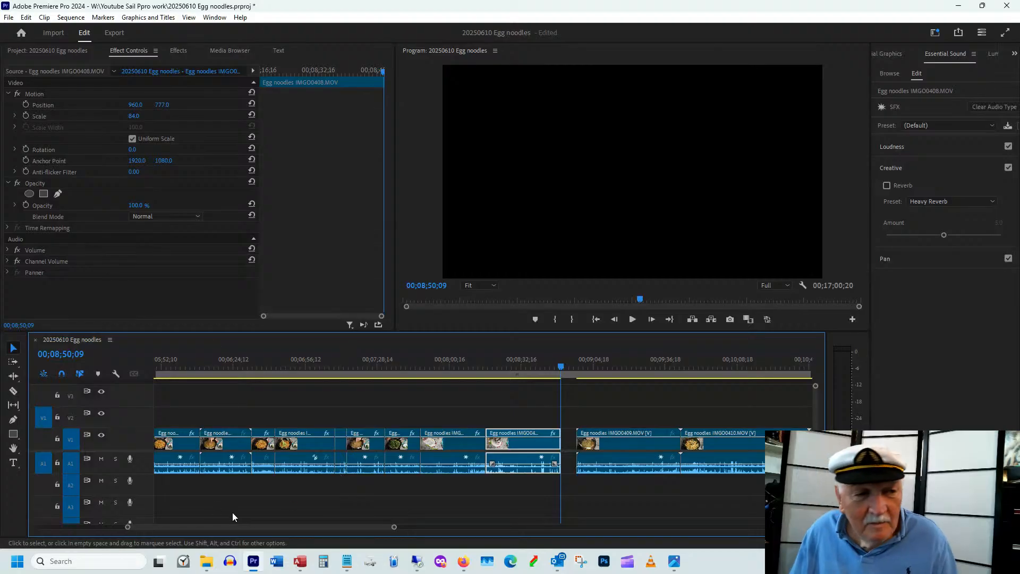
left_click_drag(256, 526, 269, 526)
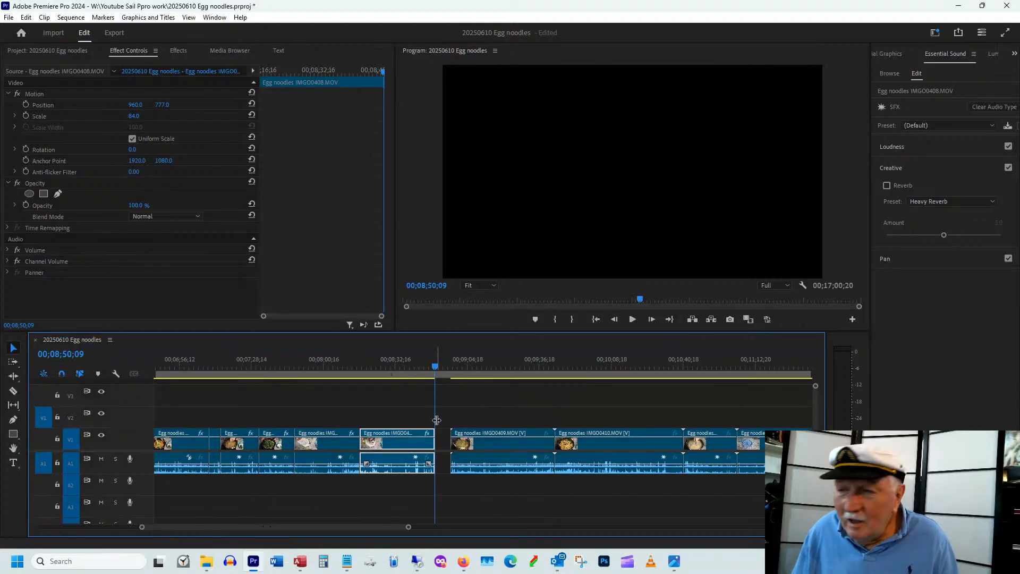
Step: Trim clip IMGO0409 at both ends around its stirring shot and move it up against the end of clip IMGO0408
left_click(457, 364)
left_click_drag(459, 360, 508, 382)
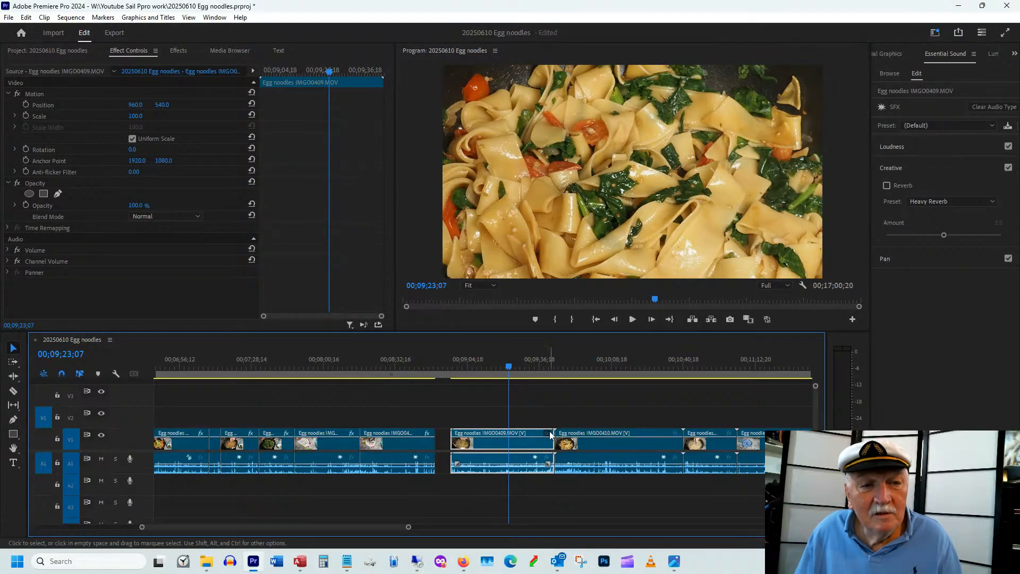
left_click_drag(551, 434, 513, 435)
left_click_drag(454, 366, 464, 366)
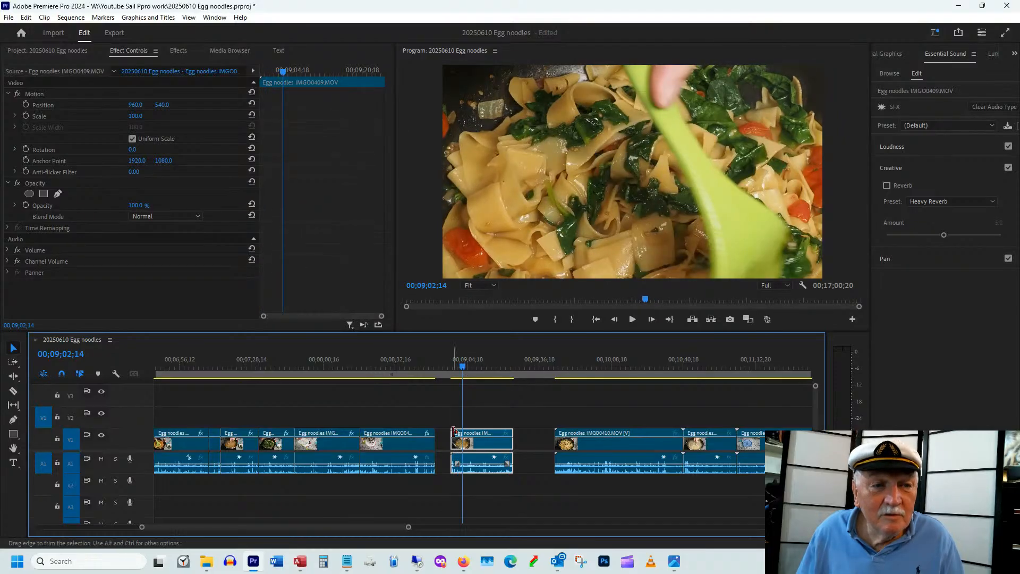
mouse_move(453, 434)
left_mouse_down()
mouse_move(462, 429)
mouse_move(477, 445)
mouse_move(465, 430)
left_mouse_up()
Step: Play through the cut from clip IMGO0408 to IMGO0409 and trim the end of IMGO0409 to 00;09;03;12
left_click(426, 364)
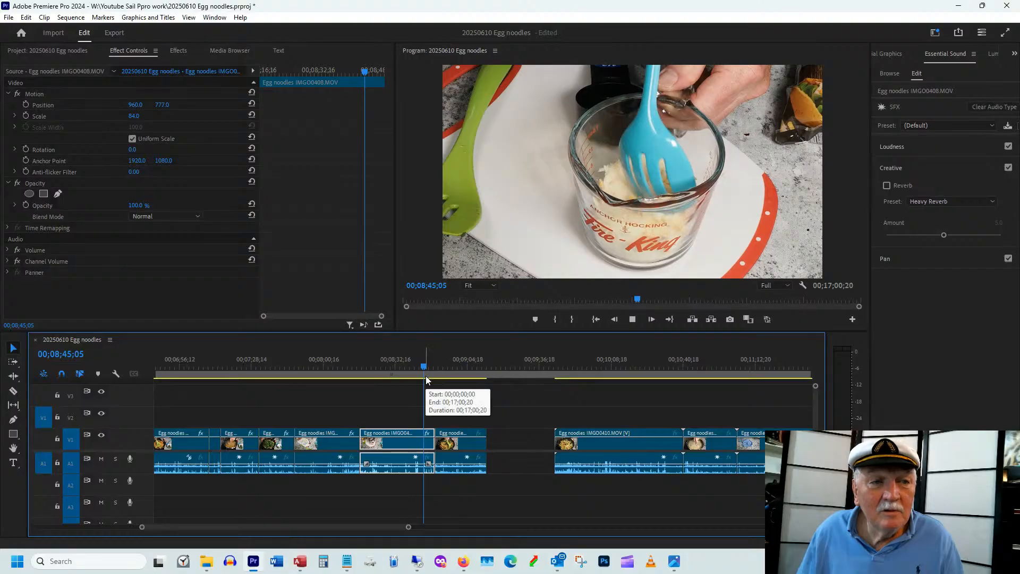
key("space")
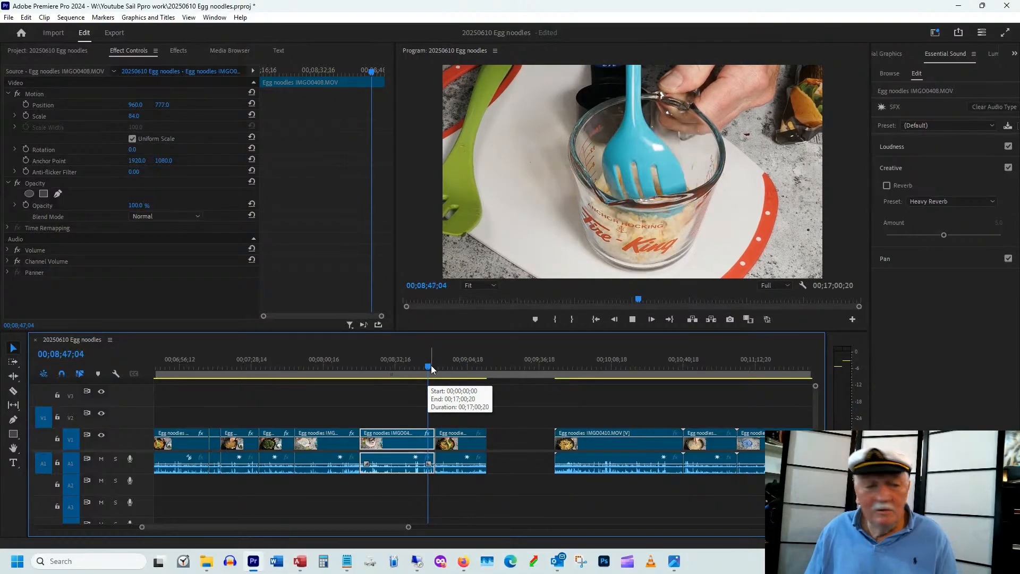
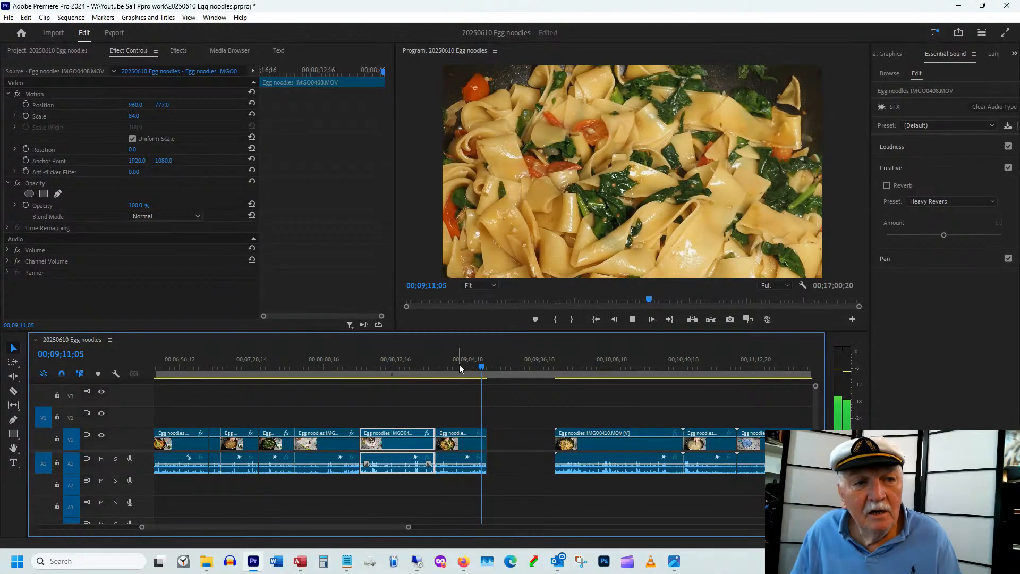
left_click(458, 365)
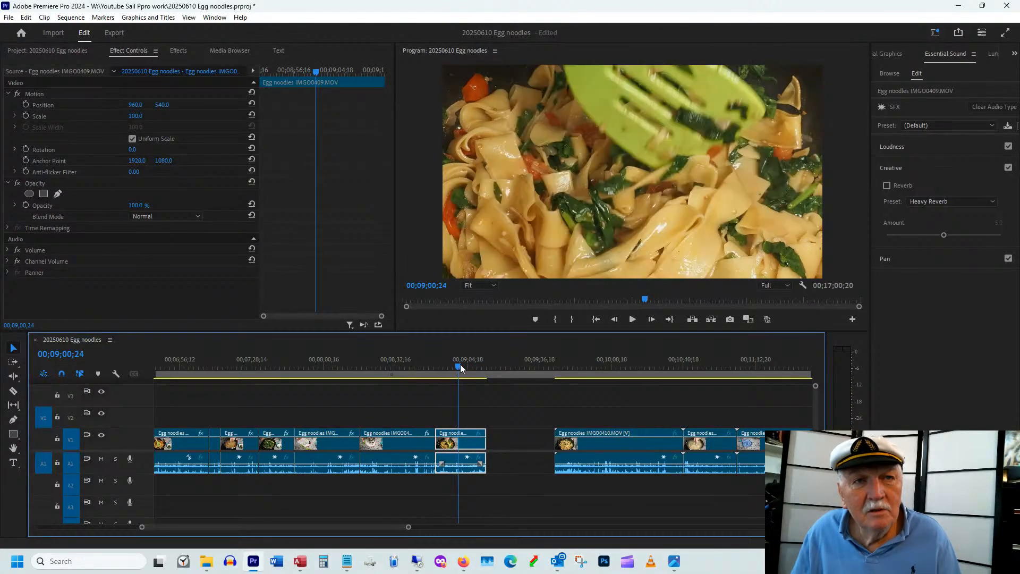
key("space")
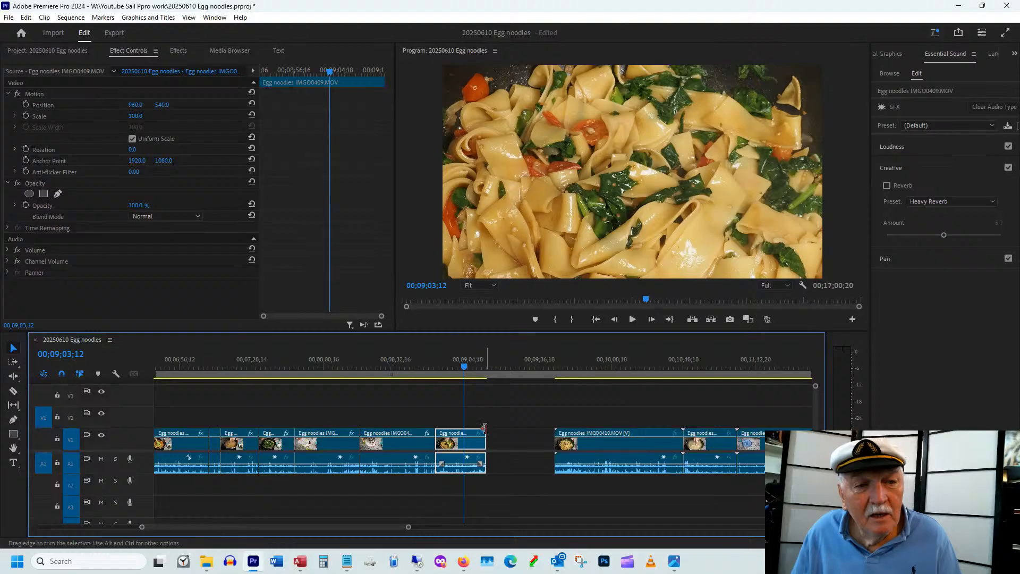
left_click_drag(486, 433, 464, 434)
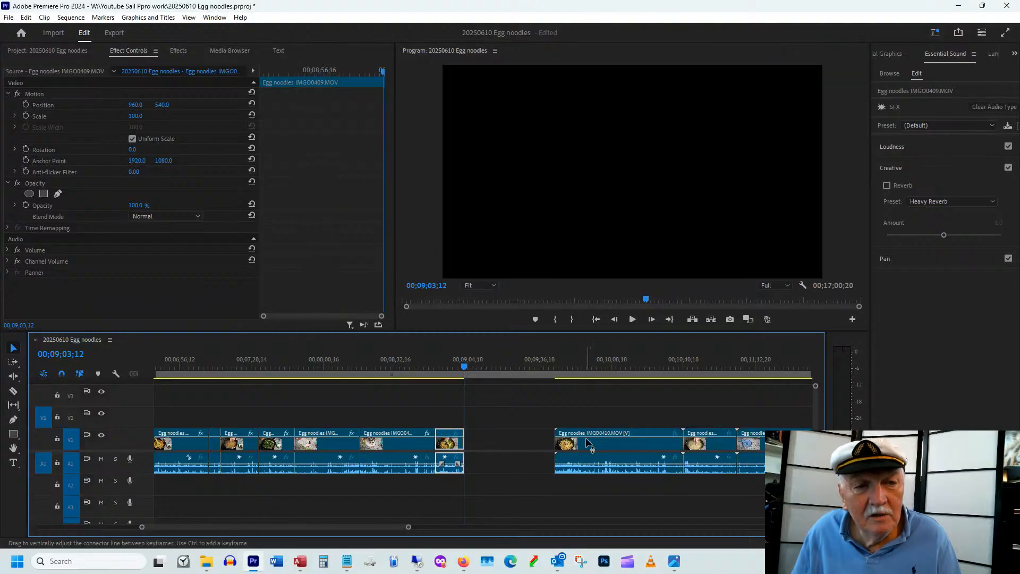
Step: Trim the start of clip IMGO0410 as the cup of cream enters the shot and move it against the end of clip IMGO0409
left_click_drag(598, 443, 568, 443)
left_click_drag(513, 369, 518, 377)
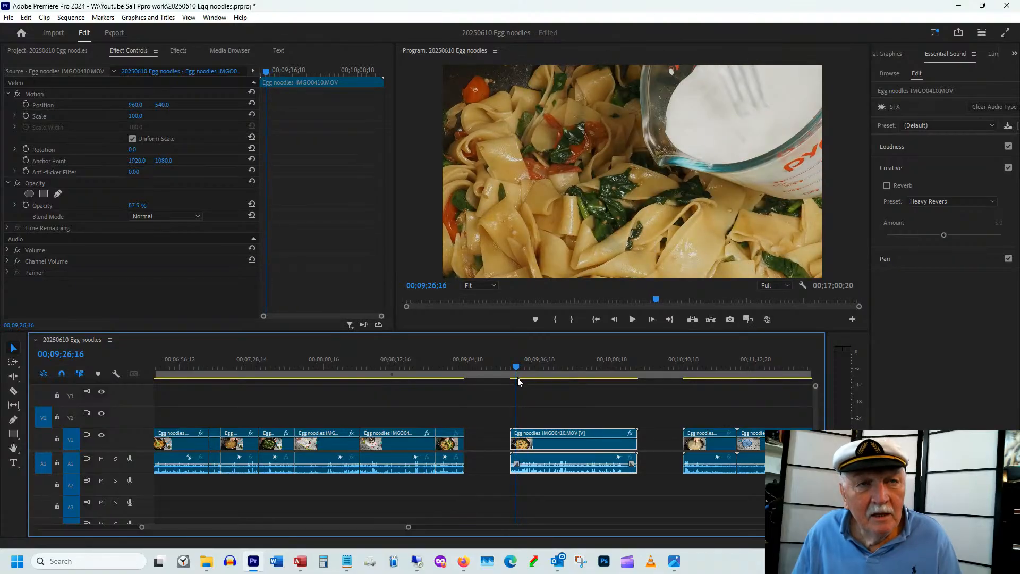
mouse_move(514, 431)
left_mouse_down()
mouse_move(536, 448)
mouse_move(515, 448)
left_mouse_up()
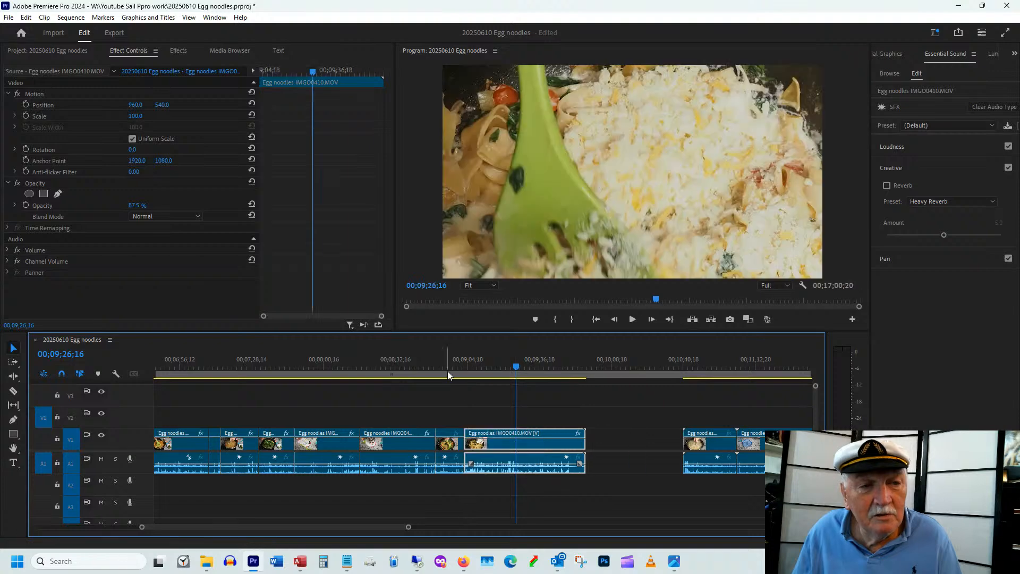
Step: Reframe clip IMGO0410 on the noodles with a scale of 80 and a vertical position of 442
left_click(466, 372)
left_click_drag(468, 372, 477, 374)
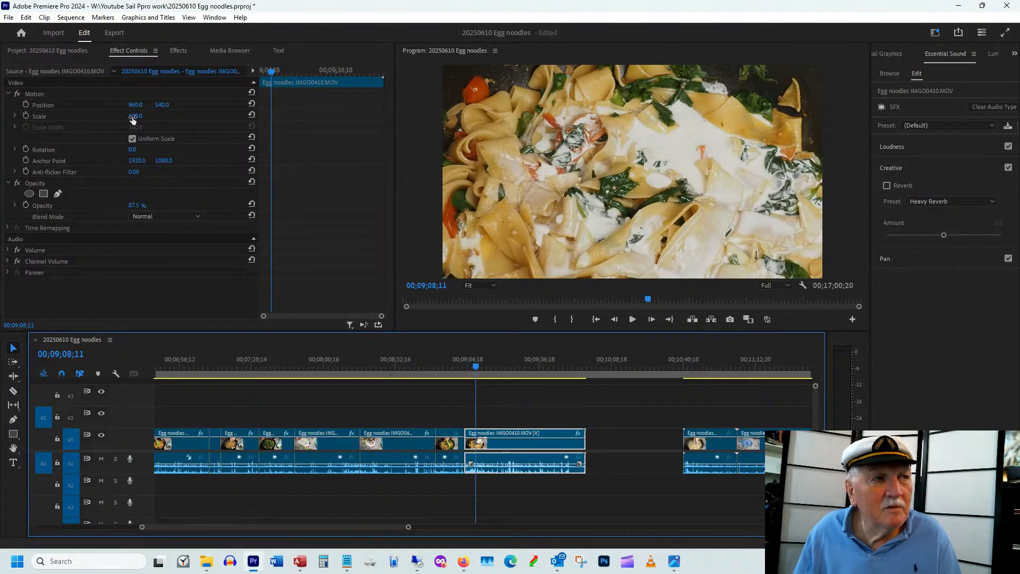
left_click_drag(133, 120, 169, 107)
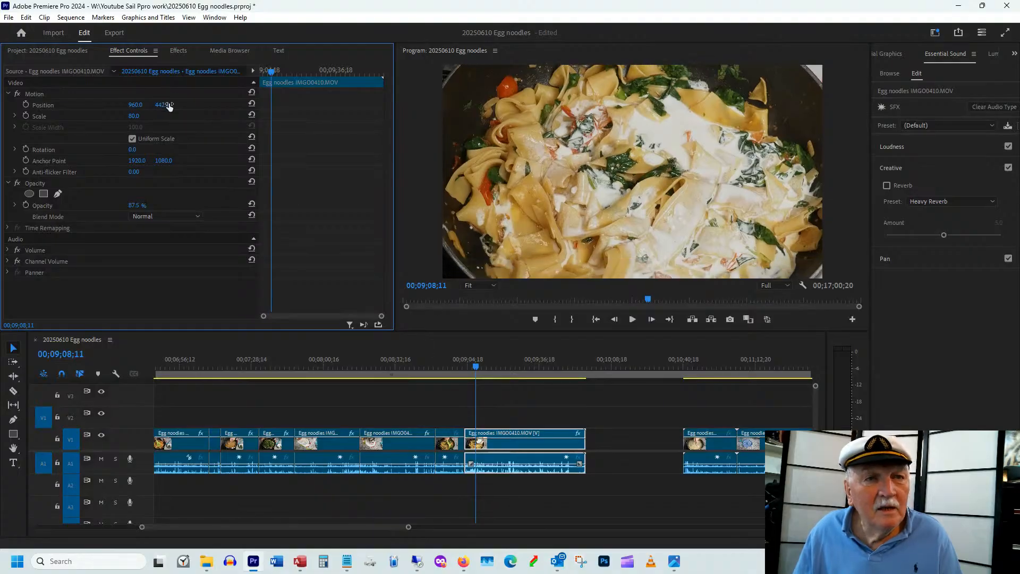
Step: Trim the end of clip IMGO0410 to just past 00;09;49;14, where the hand reaches over the pan
left_click_drag(460, 365, 560, 368)
mouse_move(575, 364)
left_mouse_down()
mouse_move(560, 367)
mouse_move(570, 365)
left_mouse_up()
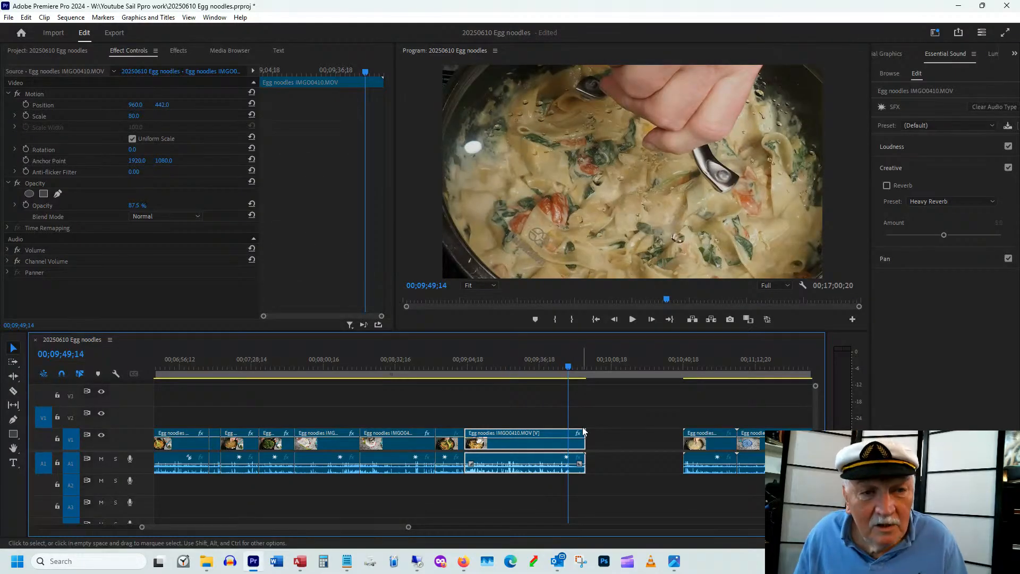
left_click_drag(584, 435, 567, 434)
left_click_drag(351, 527, 369, 526)
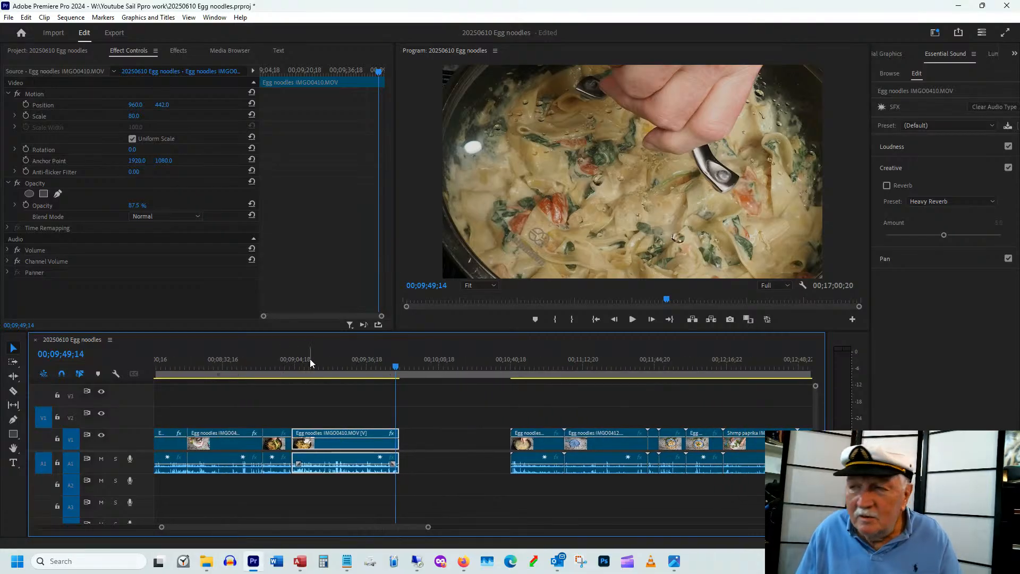
mouse_move(386, 368)
left_mouse_down()
mouse_move(594, 362)
mouse_move(375, 363)
mouse_move(385, 366)
left_mouse_up()
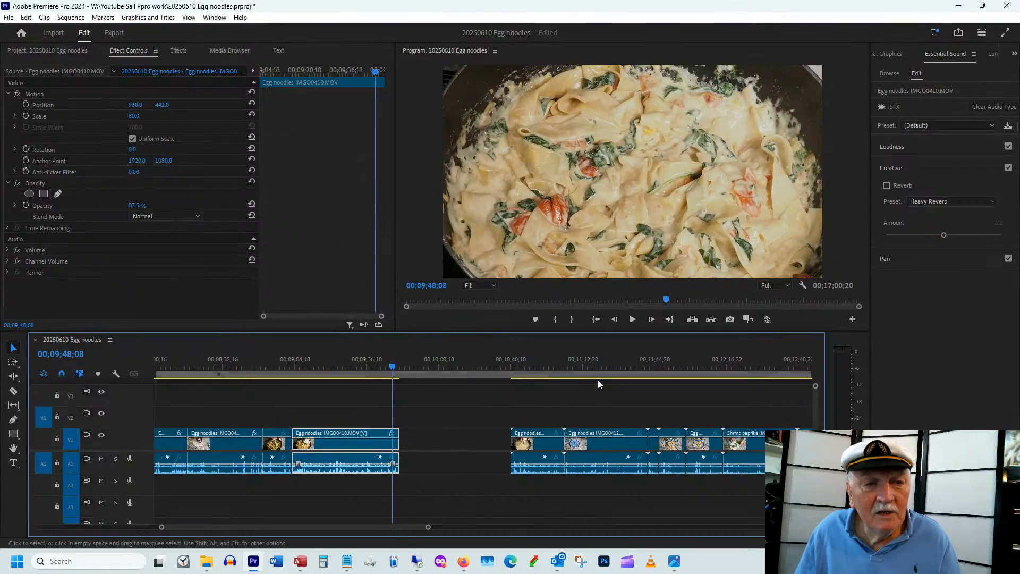
Step: Reveal clip IMGO0411 in the project and delete it together with its timeline reference
left_click(571, 378)
left_click_drag(574, 375, 537, 386)
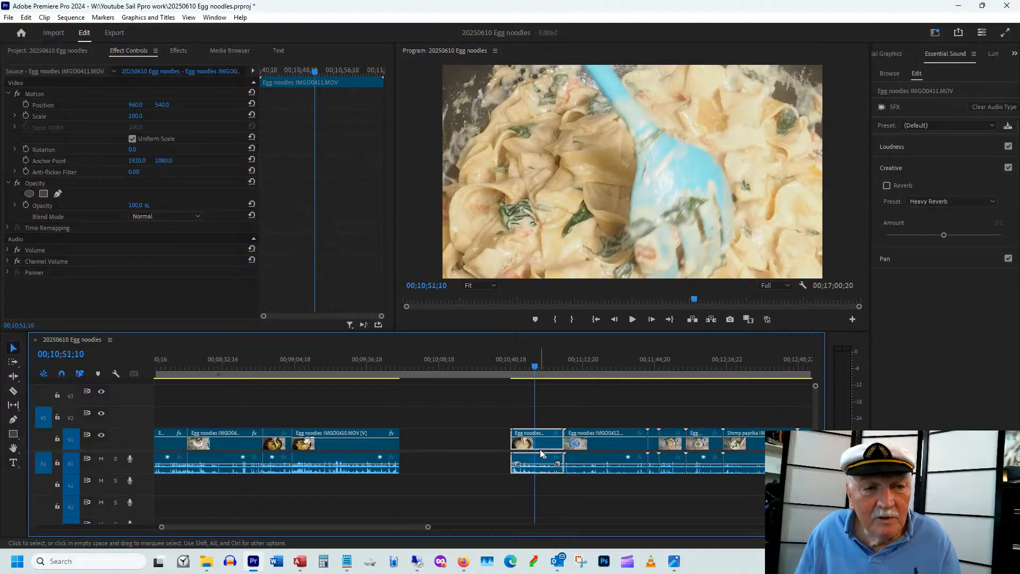
right_click(542, 447)
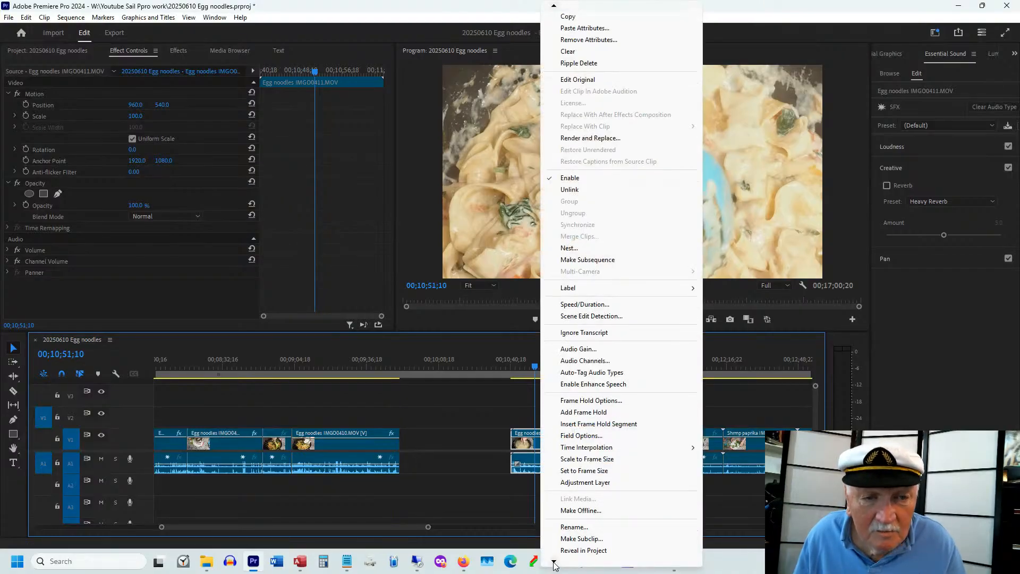
left_click(566, 551)
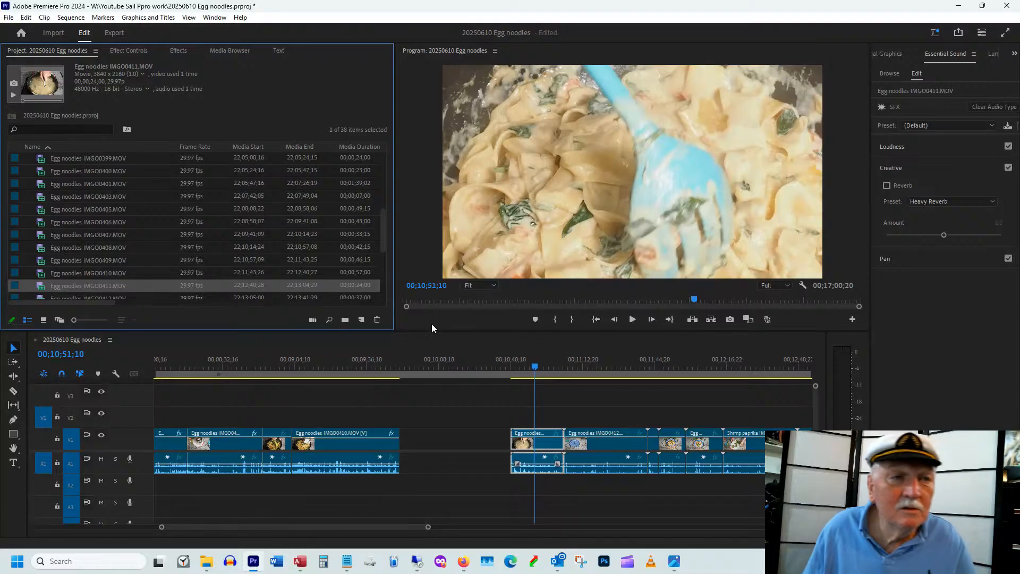
key("Delete")
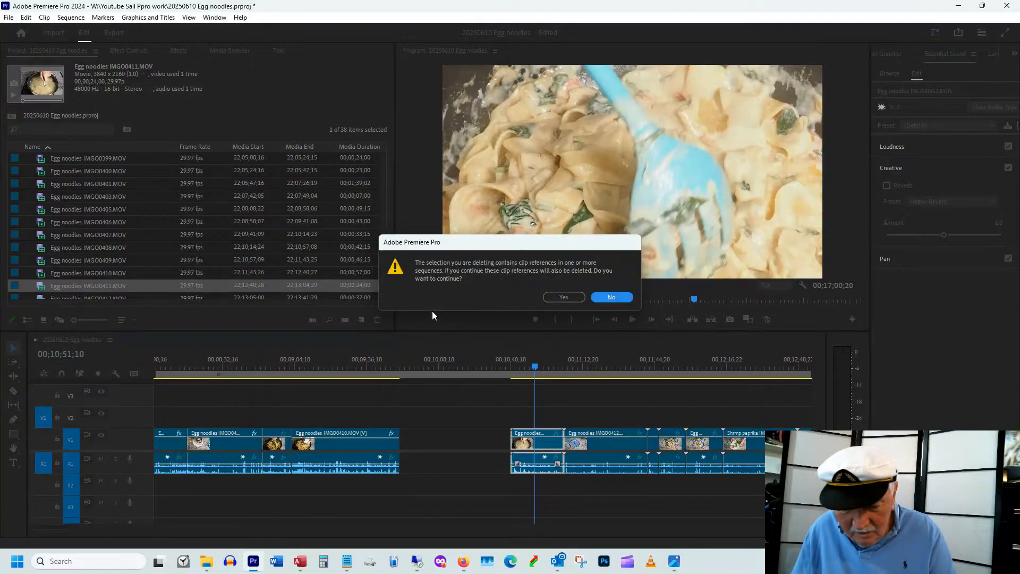
key("y")
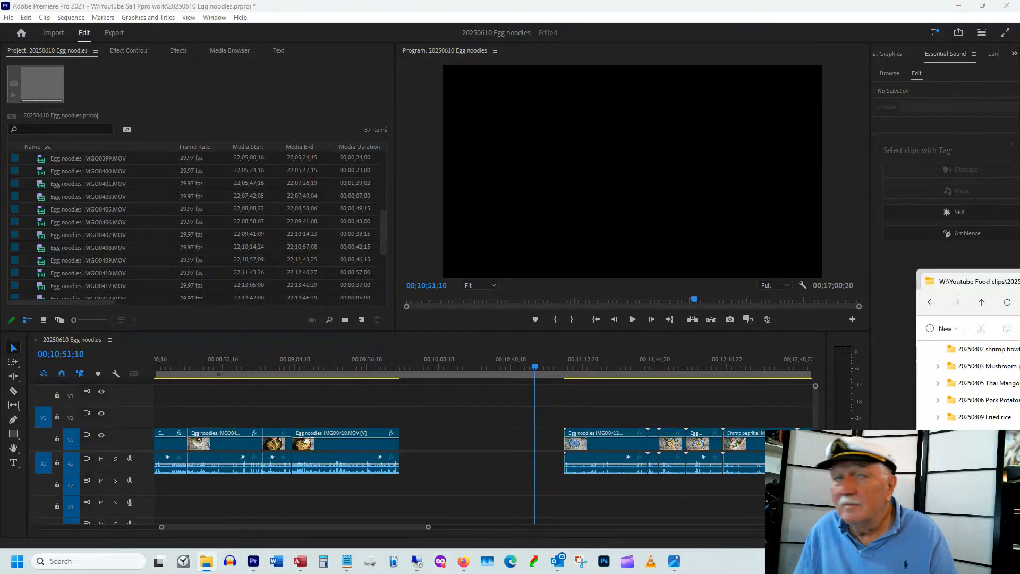
Step: Mark the unused source file by renaming it z Egg noodles IMGO0411.MOV in the 20250610 egg noodles folder
left_click_drag(1019, 276, 814, 90)
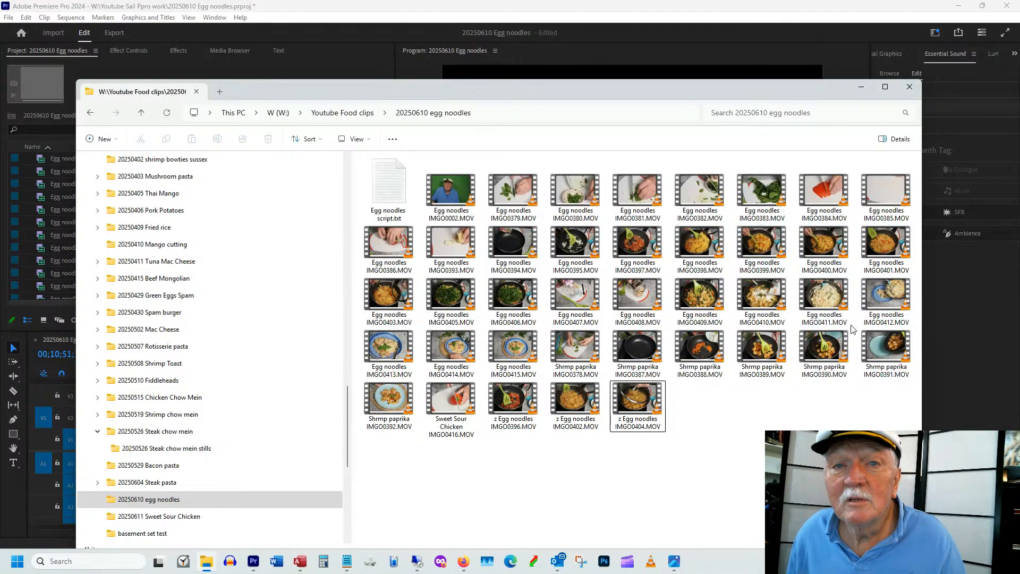
left_click(808, 318)
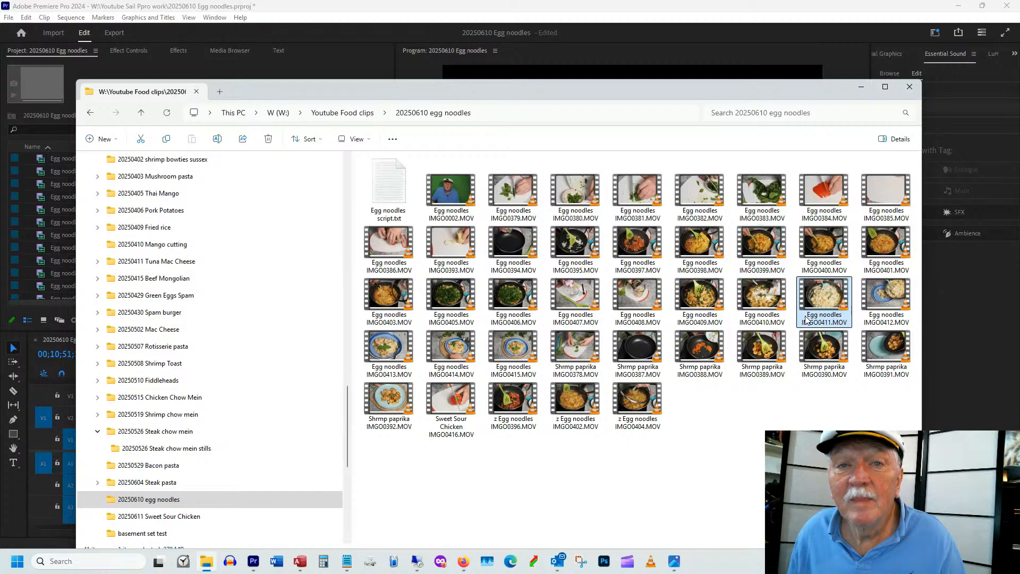
left_click(808, 317)
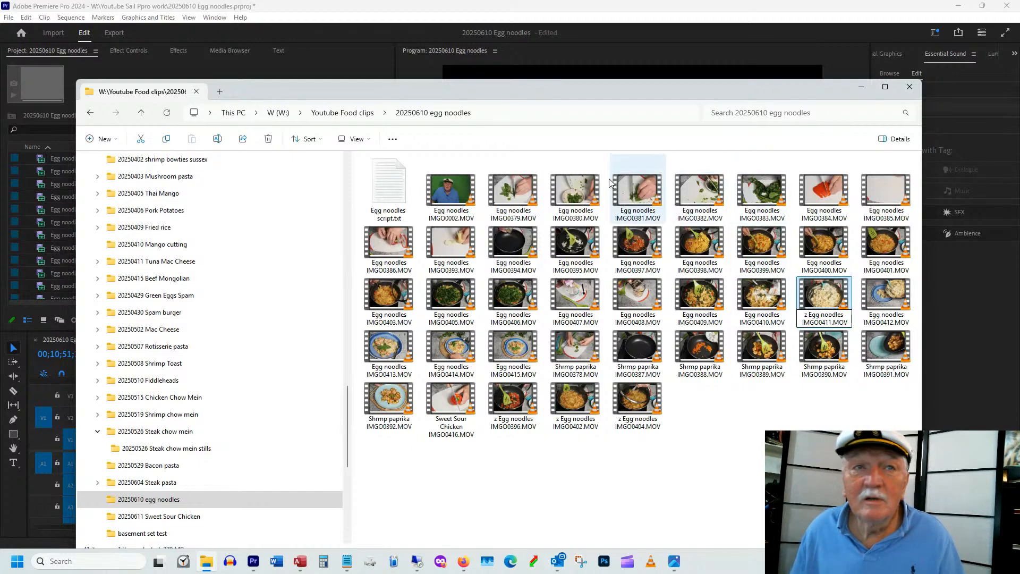
left_click_drag(547, 87, 1019, 90)
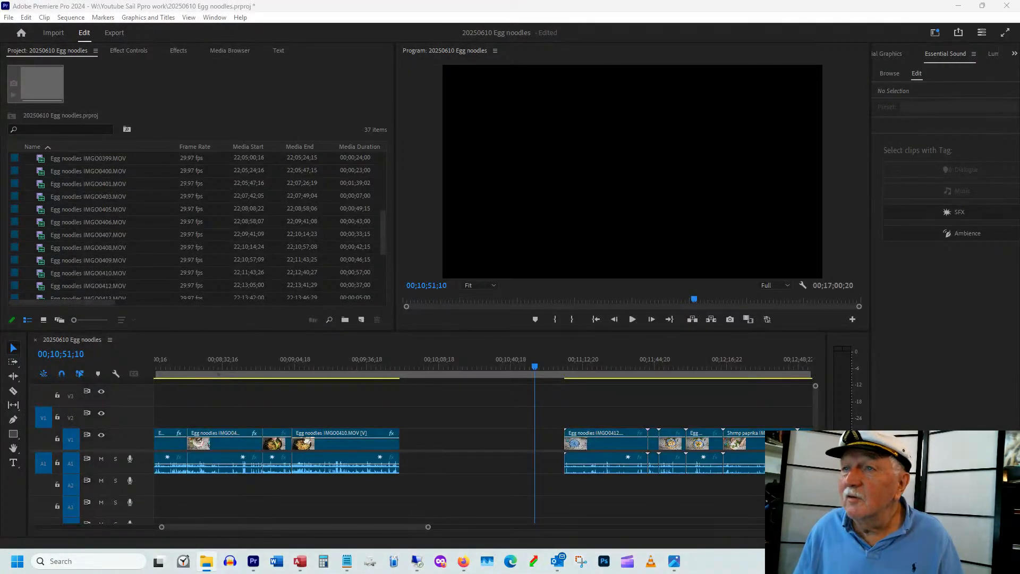
Step: Trim clip IMGO0412 so that it runs from 00;11;11;11 to 00;11;19;05
left_click_drag(276, 521, 305, 524)
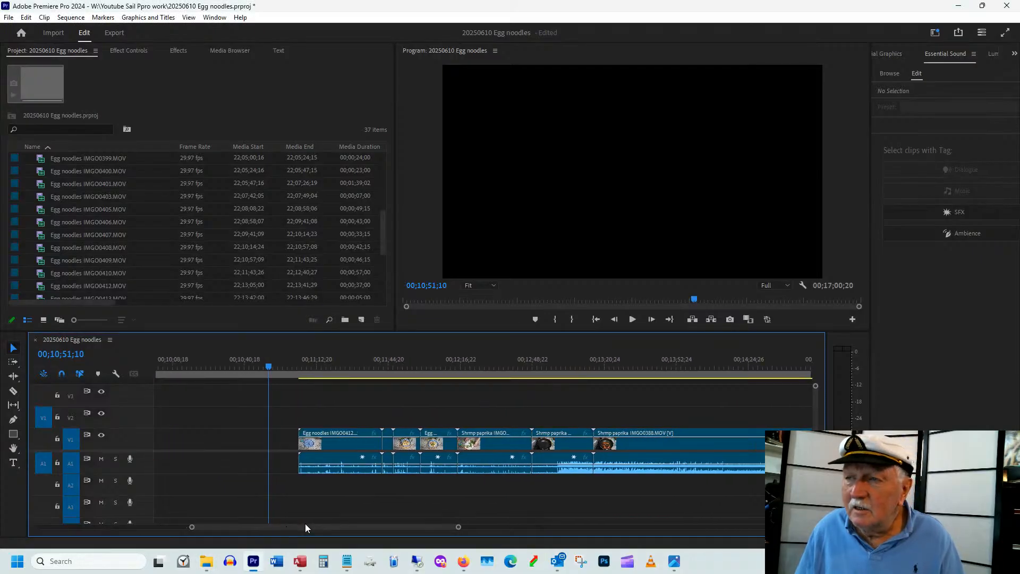
mouse_move(320, 361)
left_mouse_down()
mouse_move(307, 372)
mouse_move(316, 369)
left_mouse_up()
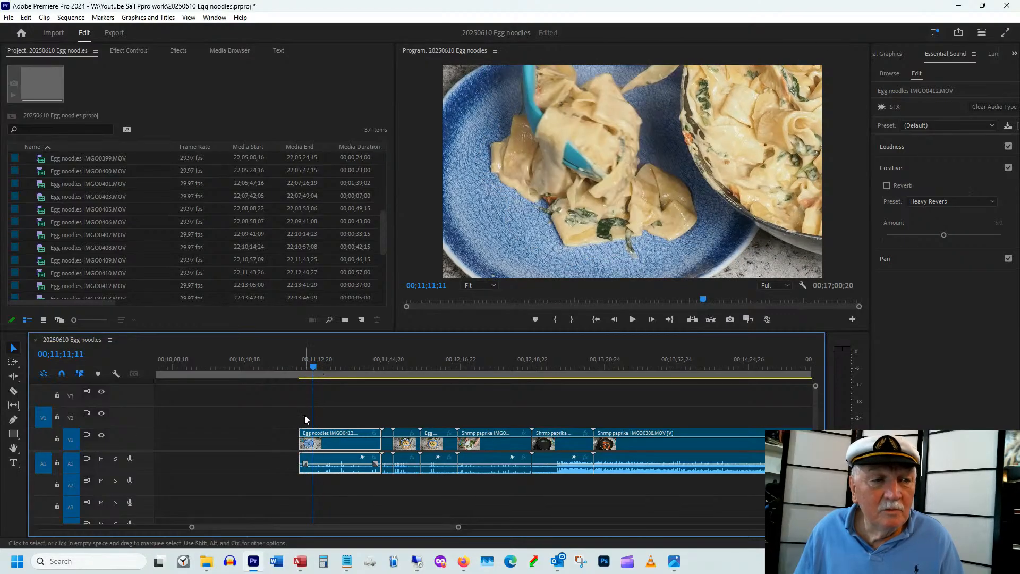
left_click_drag(303, 426, 314, 430)
mouse_move(316, 367)
left_mouse_down()
mouse_move(362, 362)
mouse_move(333, 375)
left_mouse_up()
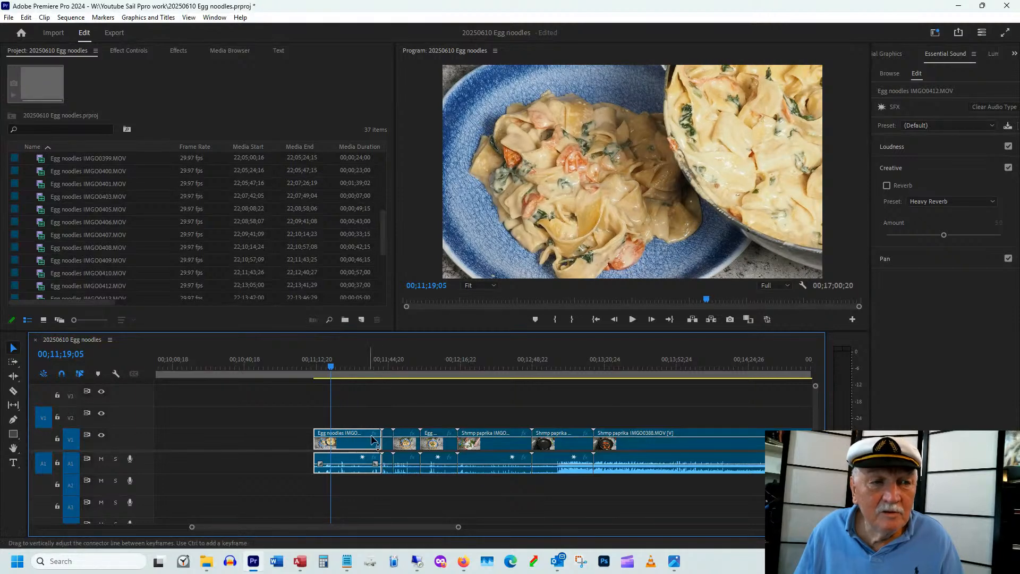
left_click_drag(380, 428, 330, 431)
Step: Preview the start of clip IMGO0413 and extend the end of clip IMGO0412 until it nearly reaches that clip
mouse_move(382, 365)
left_mouse_down()
mouse_move(392, 361)
mouse_move(384, 377)
left_mouse_up()
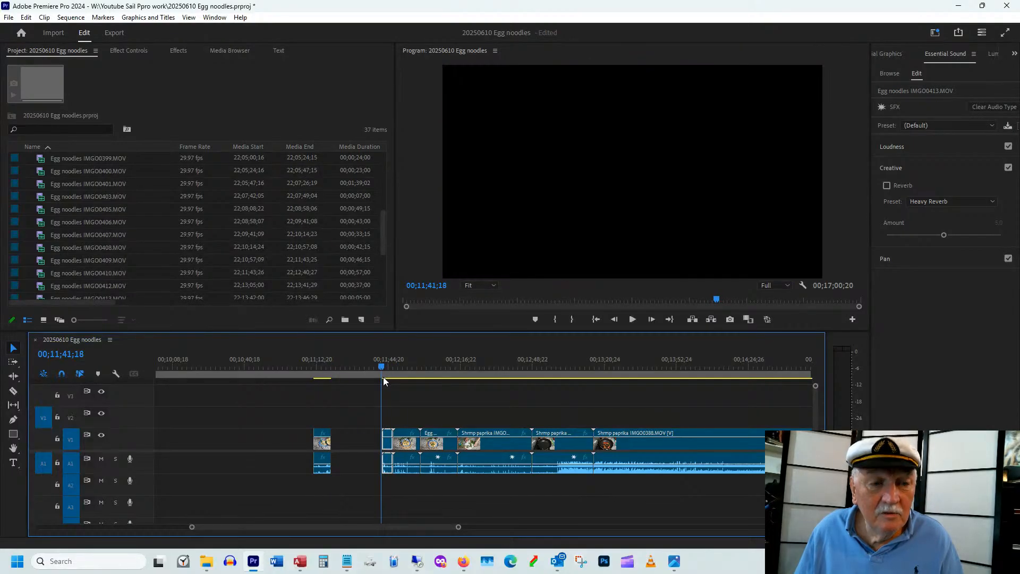
key("equal")
key("equal")
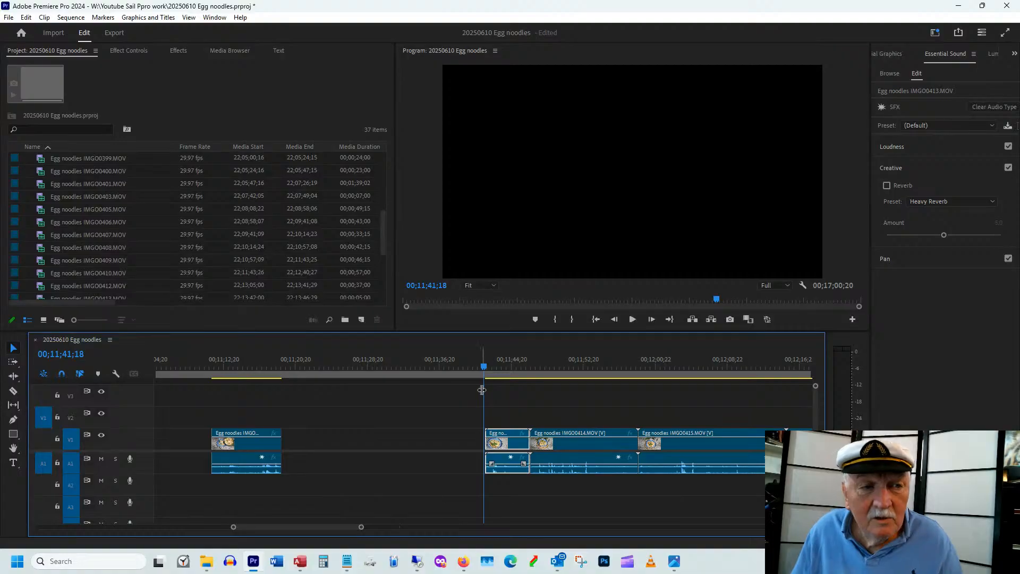
key("space")
key("space")
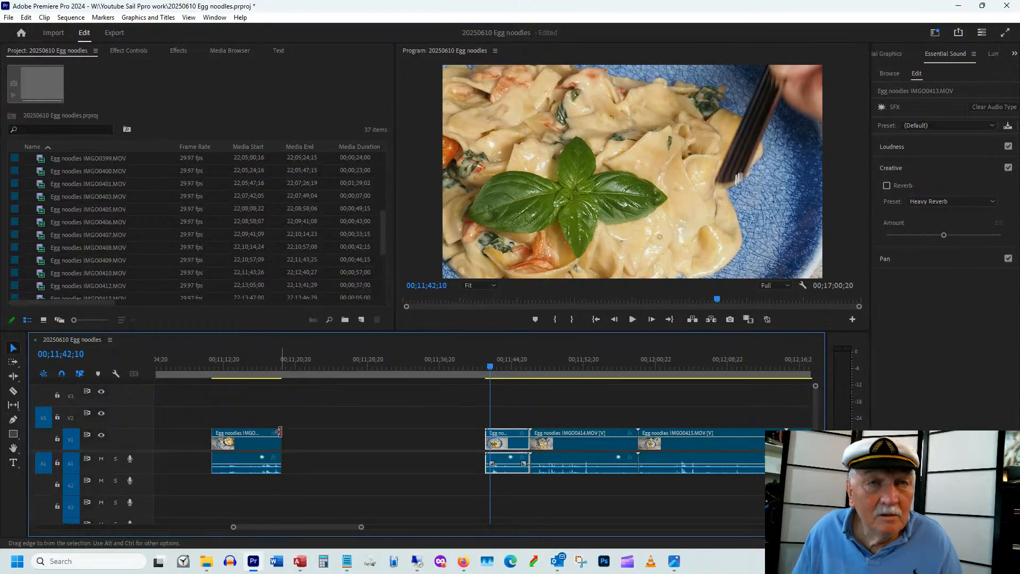
left_click_drag(283, 428, 470, 438)
Step: Cut the stretch from 00;11;19;29 to 00;11;35;08 out of clip IMGO0412 and close the gap between its two pieces
left_click_drag(399, 359, 292, 378)
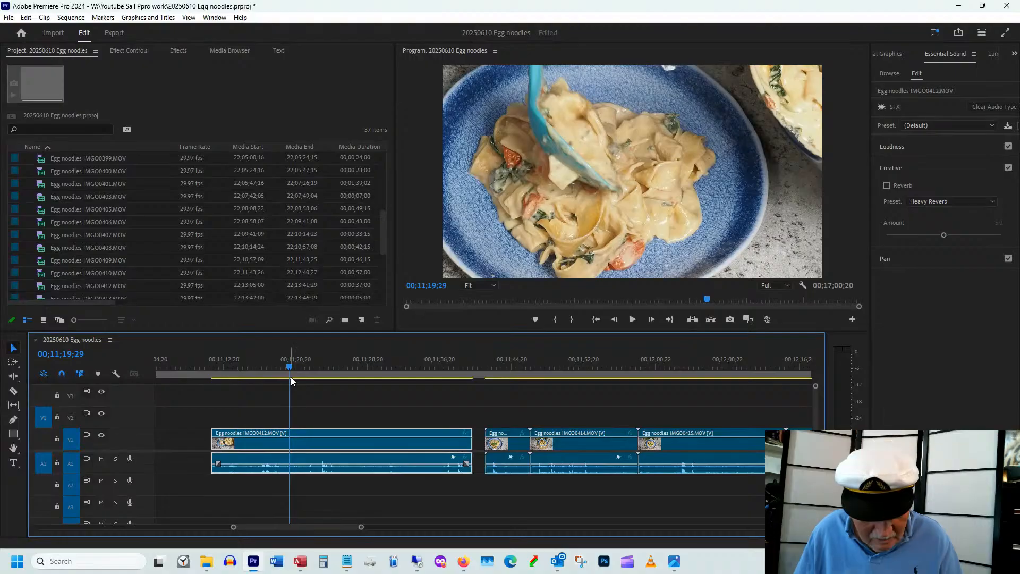
key("c")
left_click(295, 438)
key("v")
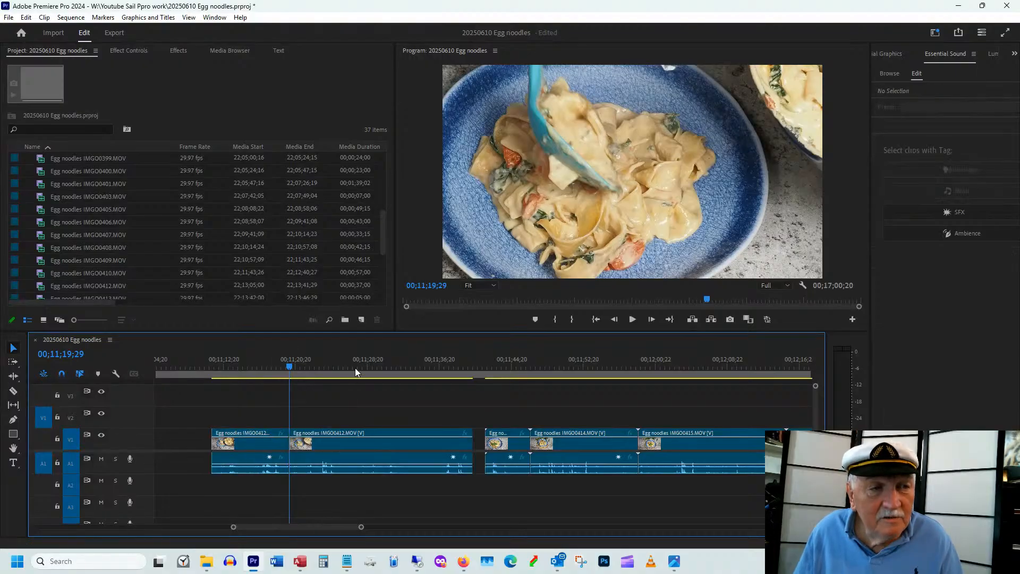
left_click_drag(364, 367, 429, 359)
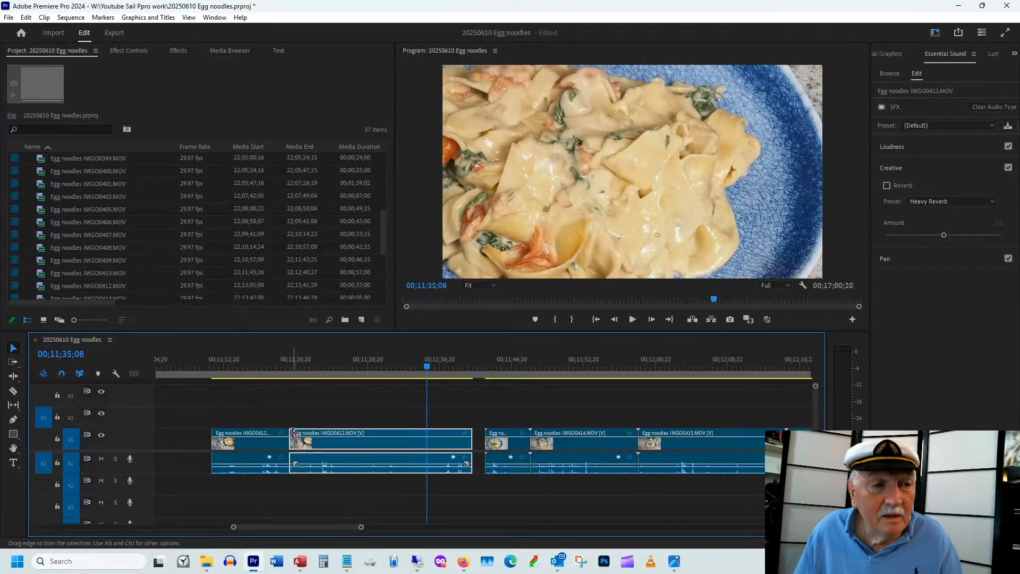
left_click_drag(291, 433, 308, 448)
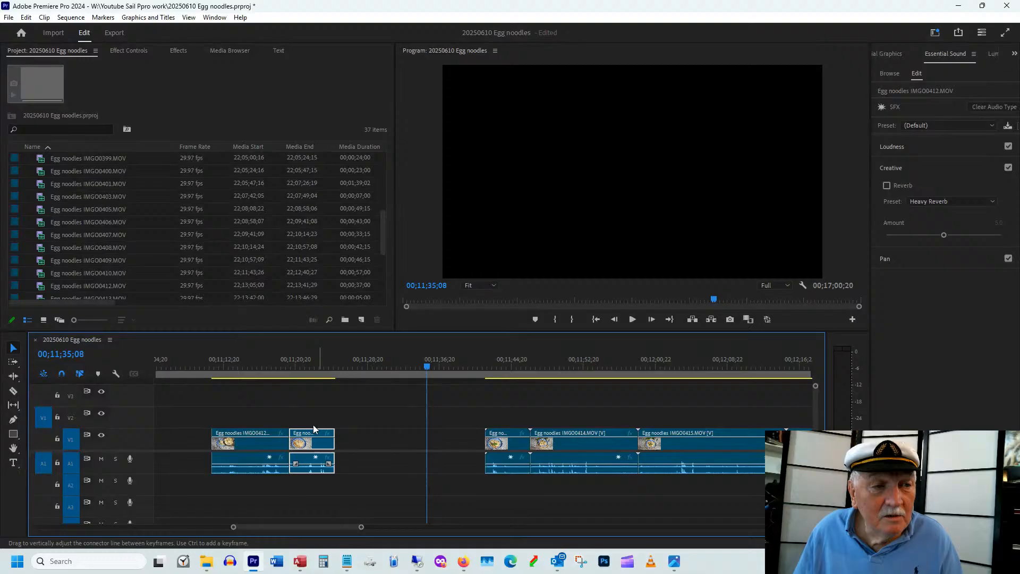
Step: Reframe the second piece of clip IMGO0412 on the basil garnish with a position of 1215, 414
left_click(285, 367)
left_click_drag(287, 365, 302, 365)
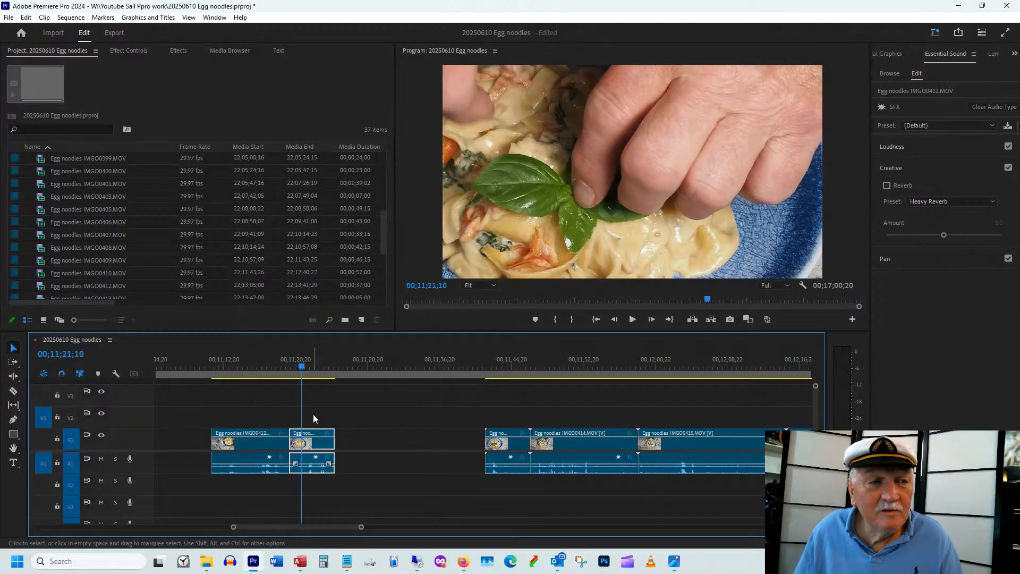
left_click(315, 447)
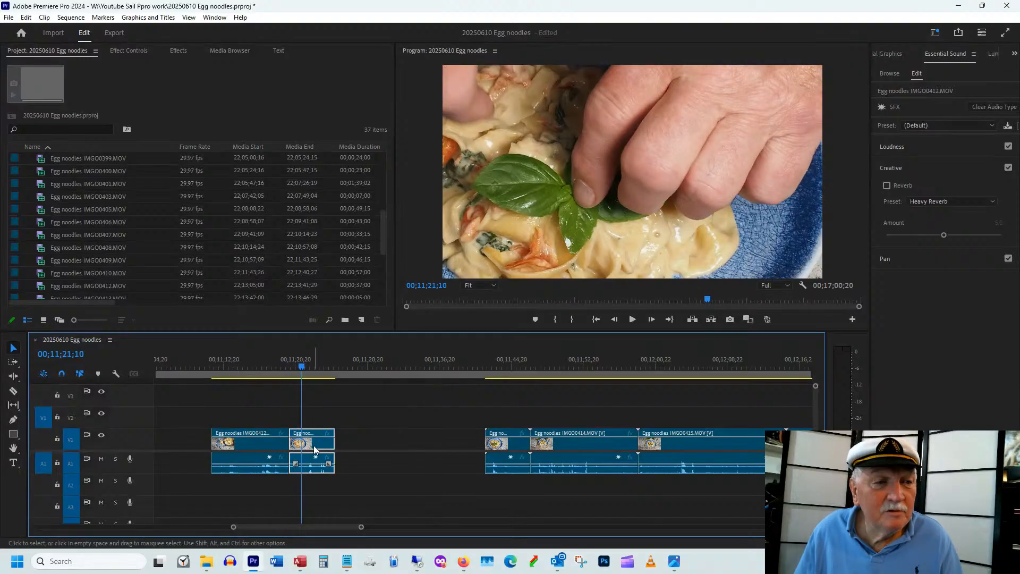
left_click(129, 52)
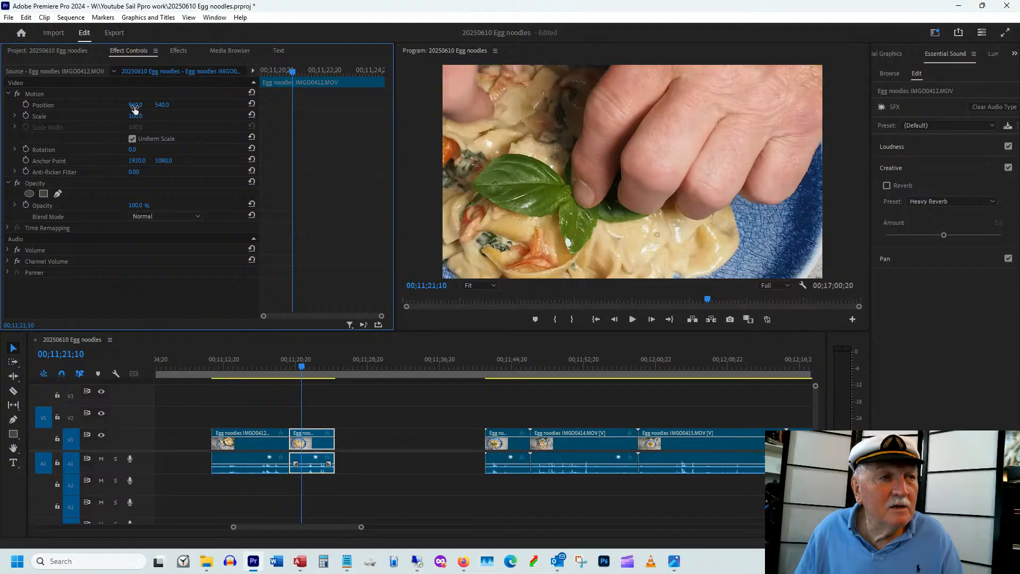
mouse_move(135, 109)
left_mouse_down()
mouse_move(164, 104)
mouse_move(149, 105)
left_mouse_up()
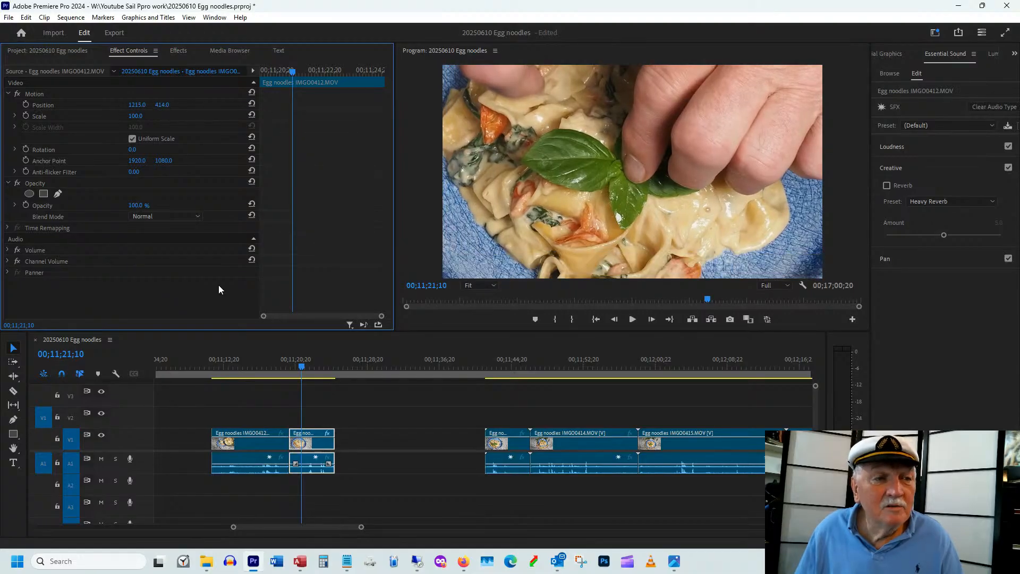
Step: Trim the end of the second IMGO0412 piece to 00;11;22;29, where the hands have left the basil
left_click(293, 368)
left_click_drag(295, 368, 317, 372)
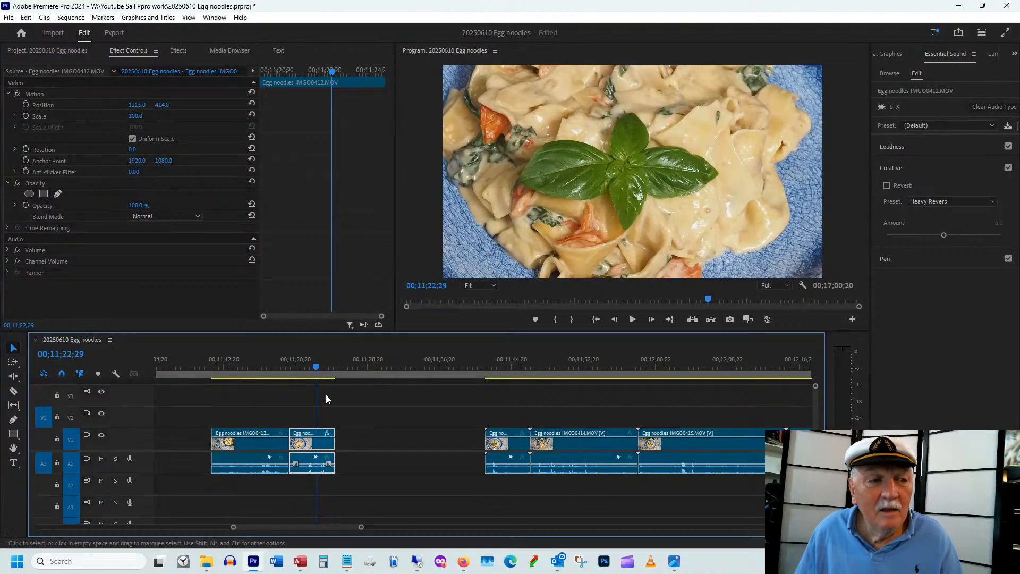
left_click_drag(334, 433, 316, 432)
Step: Reveal clip IMGO0413 in the project and delete it together with its timeline reference
left_click_drag(494, 368, 549, 364)
right_click(509, 448)
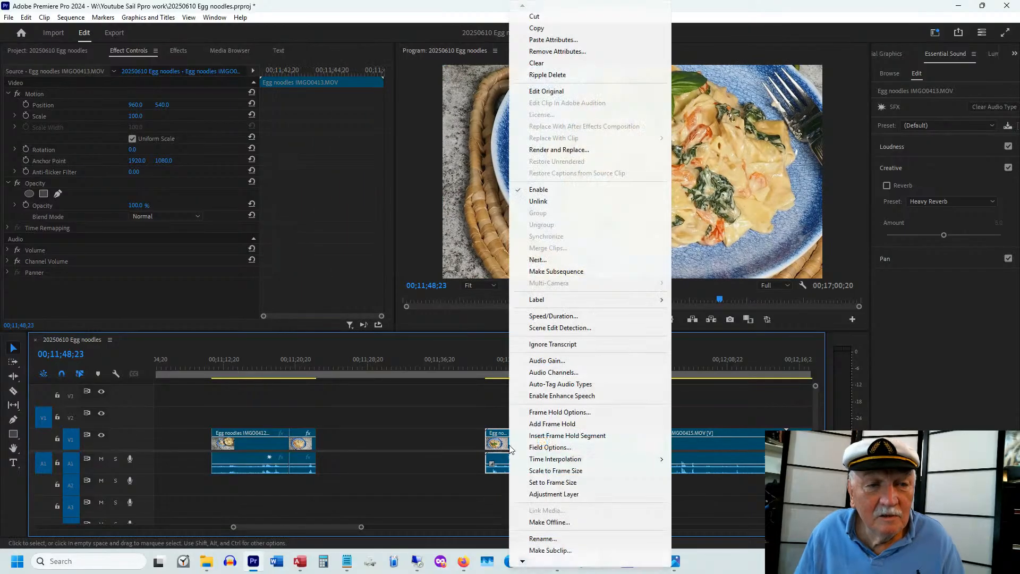
left_click(523, 562)
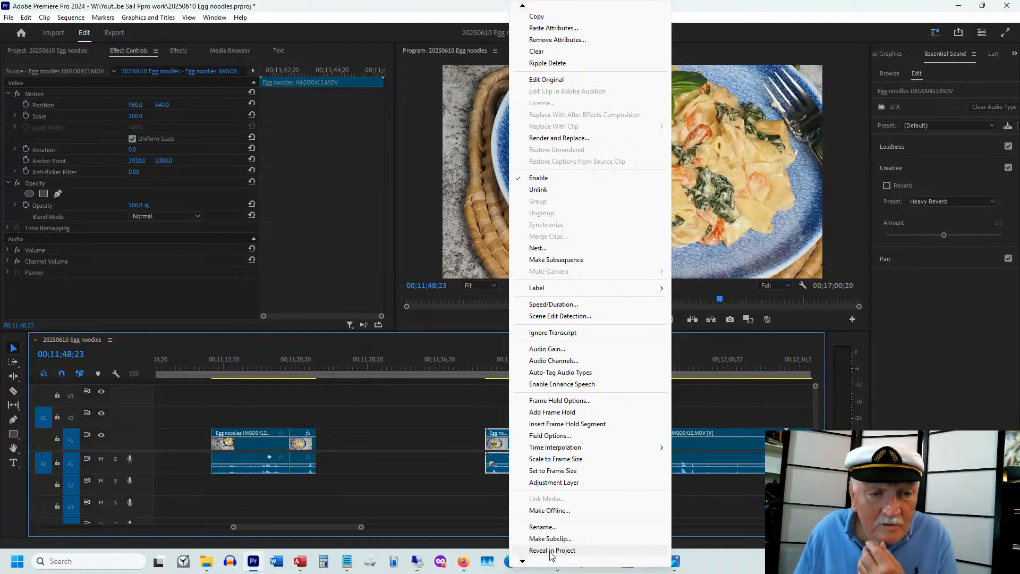
left_click(552, 551)
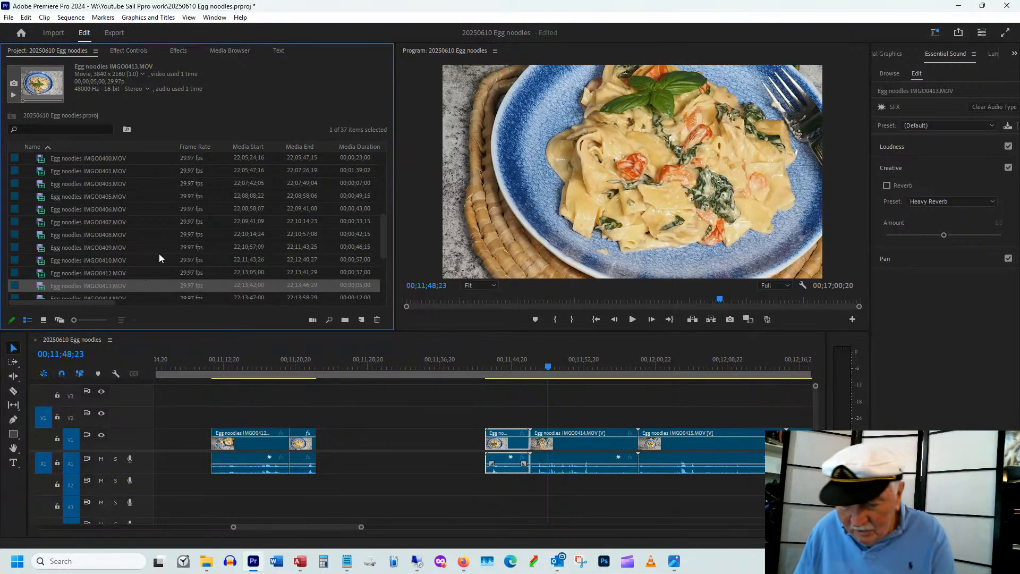
key("Delete")
left_click(564, 298)
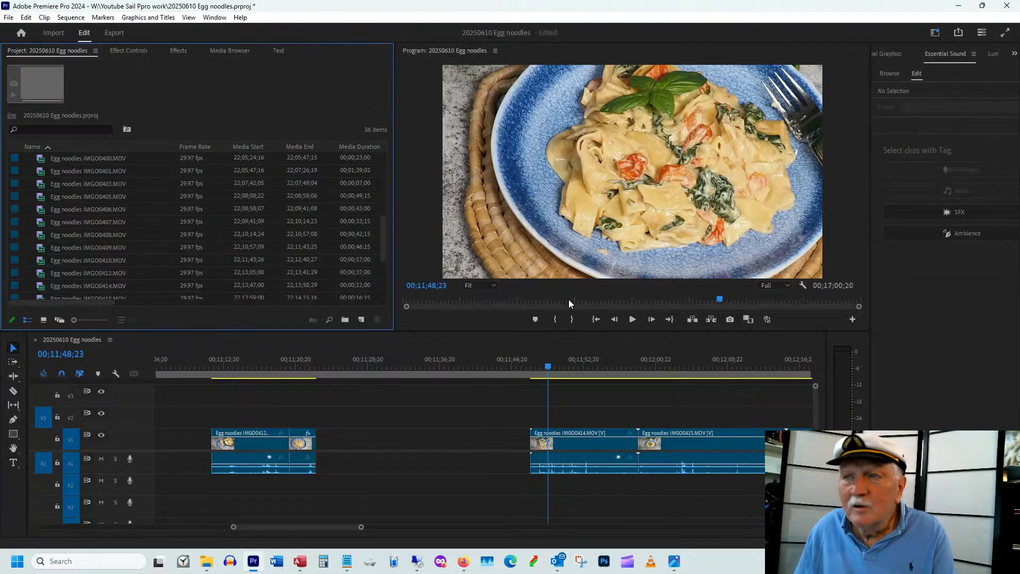
Step: Mark the unused source file by renaming it z Egg noodles IMGO0413.MOV in the 20250610 egg noodles folder
left_click_drag(1019, 243, 249, 78)
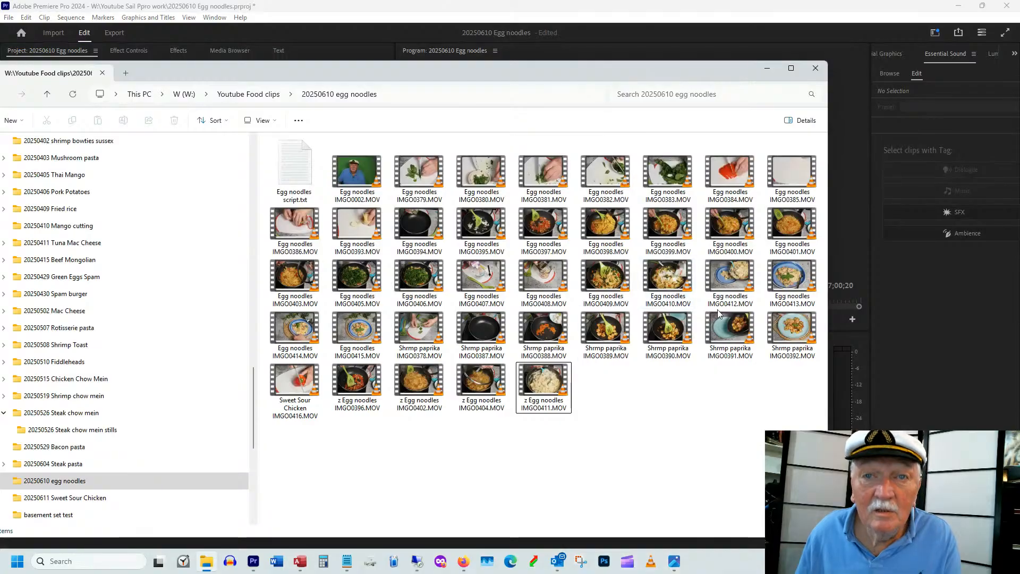
left_click(784, 301)
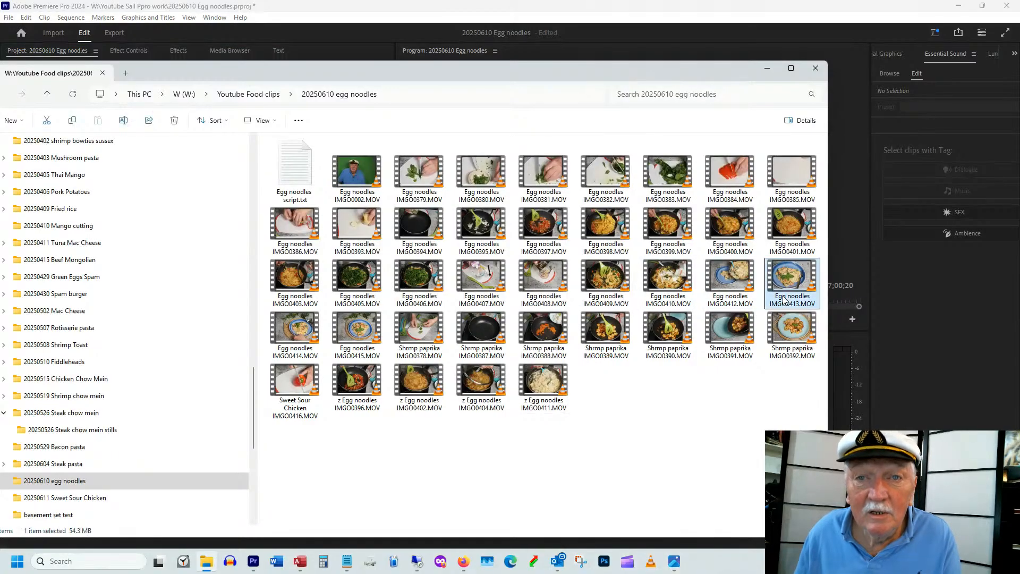
left_click(780, 300)
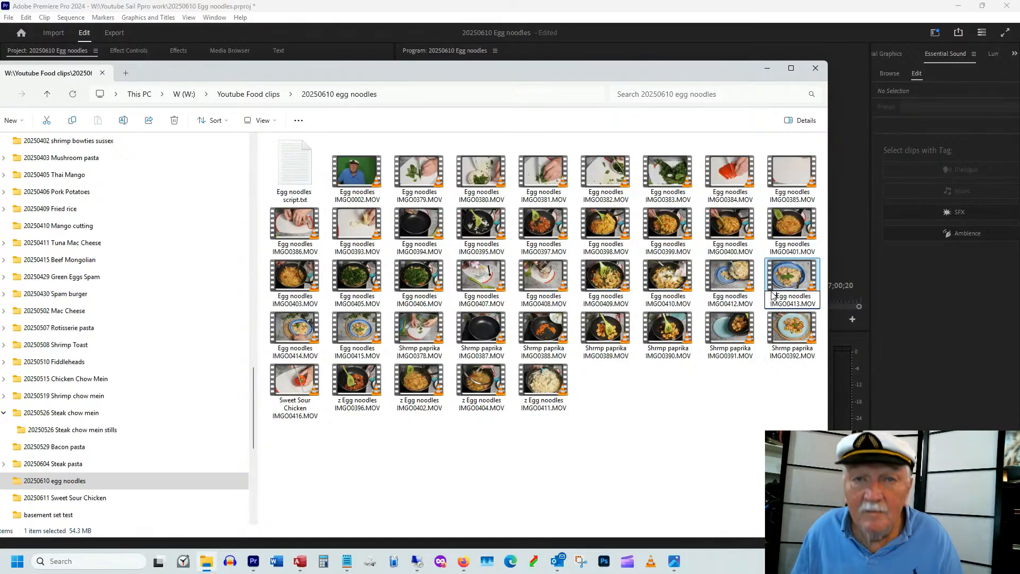
type("z")
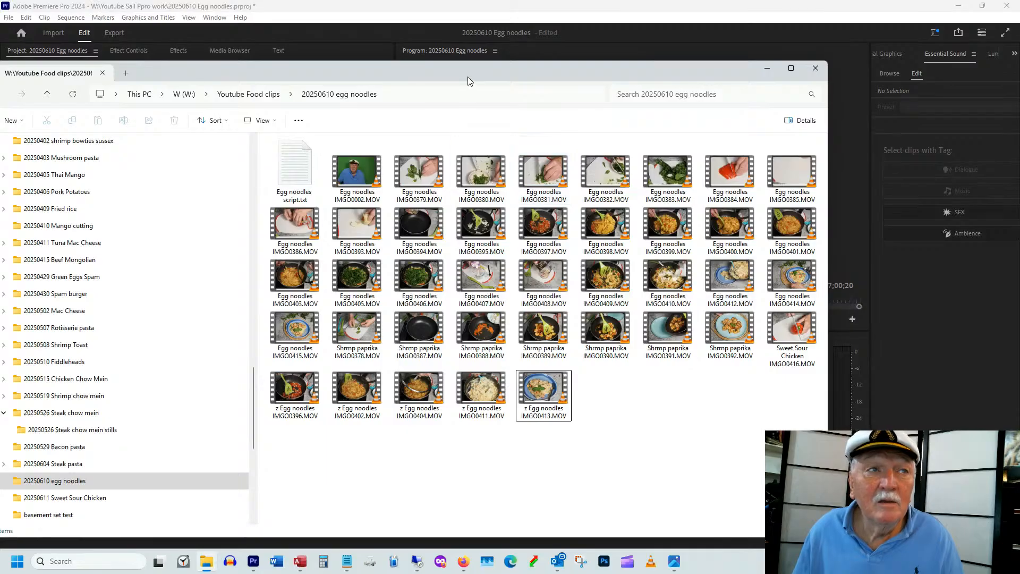
left_click_drag(468, 76, 1019, 383)
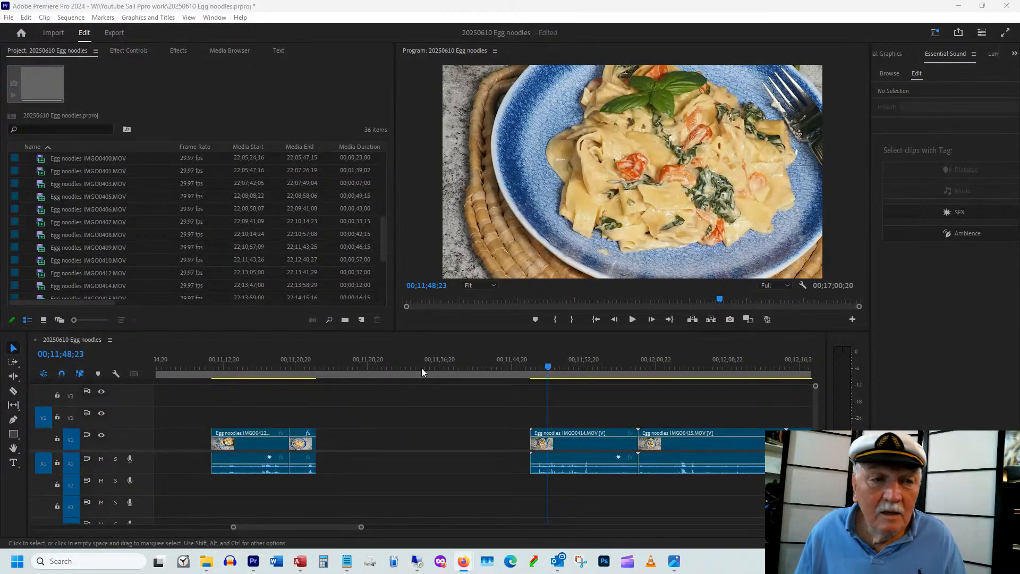
Step: Compare the plated-dish clips and move clip IMGO0414 up to track V2, slightly earlier than clip IMGO0415
left_click_drag(527, 356, 676, 361)
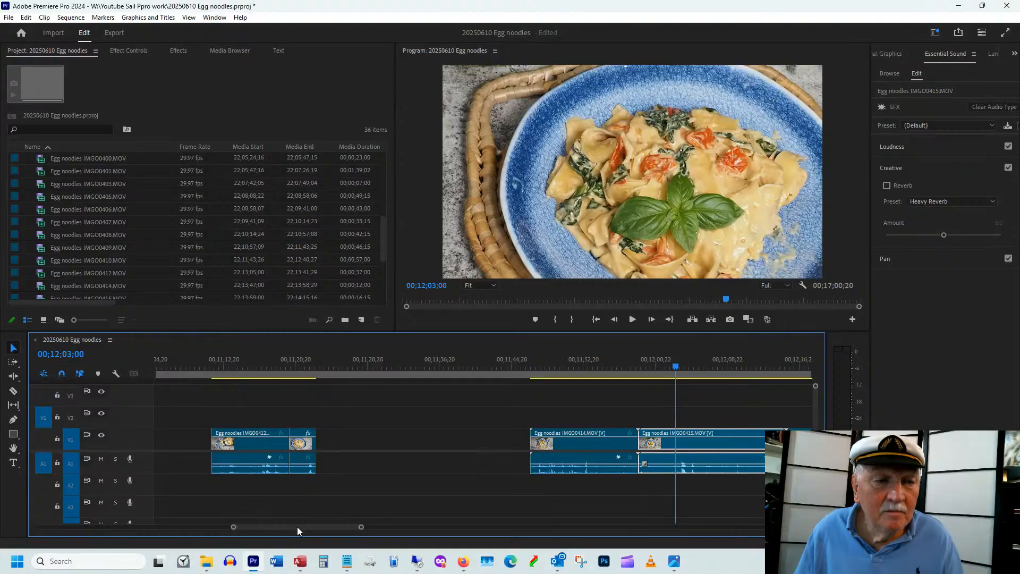
left_click_drag(298, 527, 306, 527)
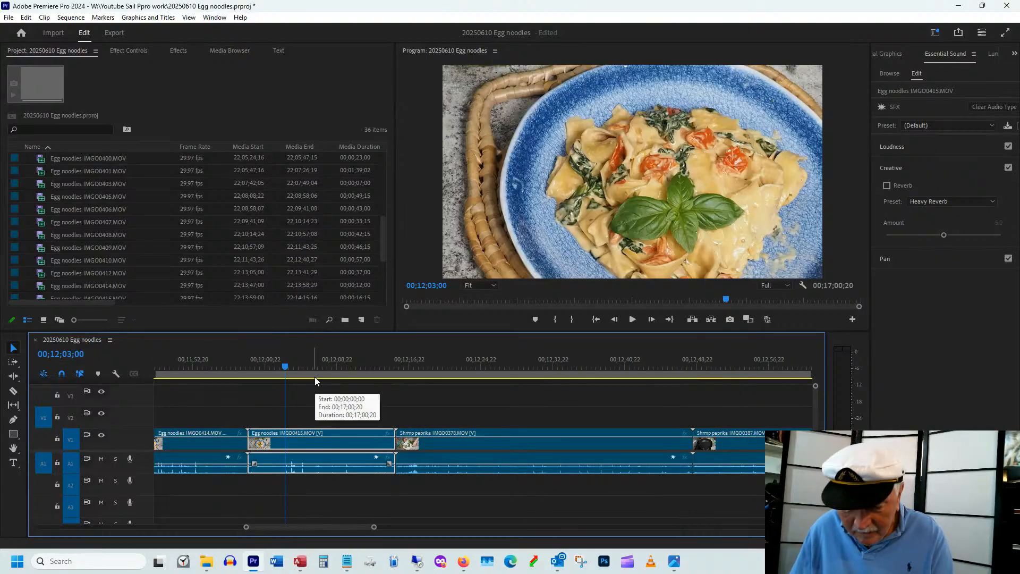
key("minus")
key("minus")
left_click_drag(412, 365, 344, 371)
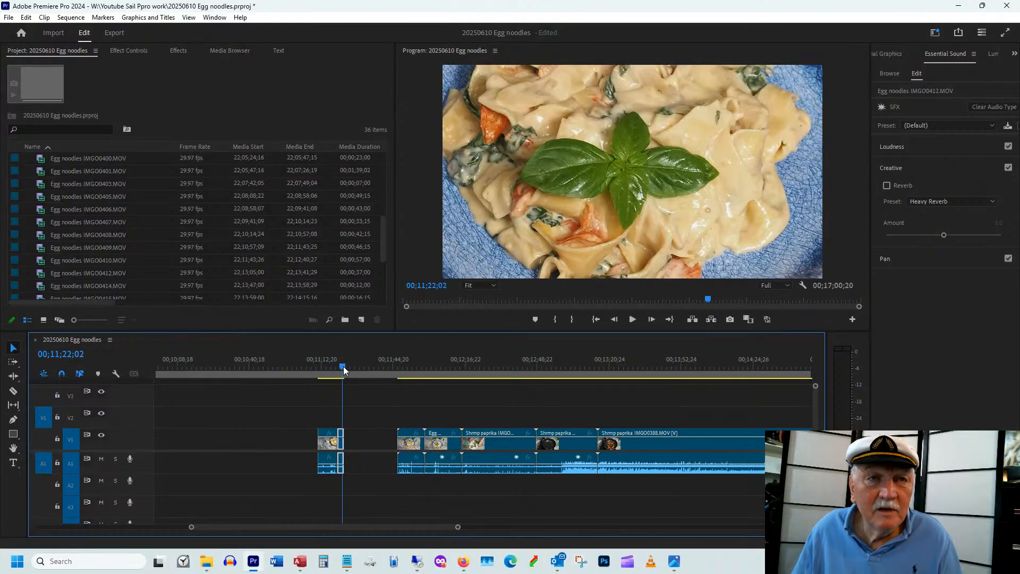
left_click_drag(407, 367, 431, 366)
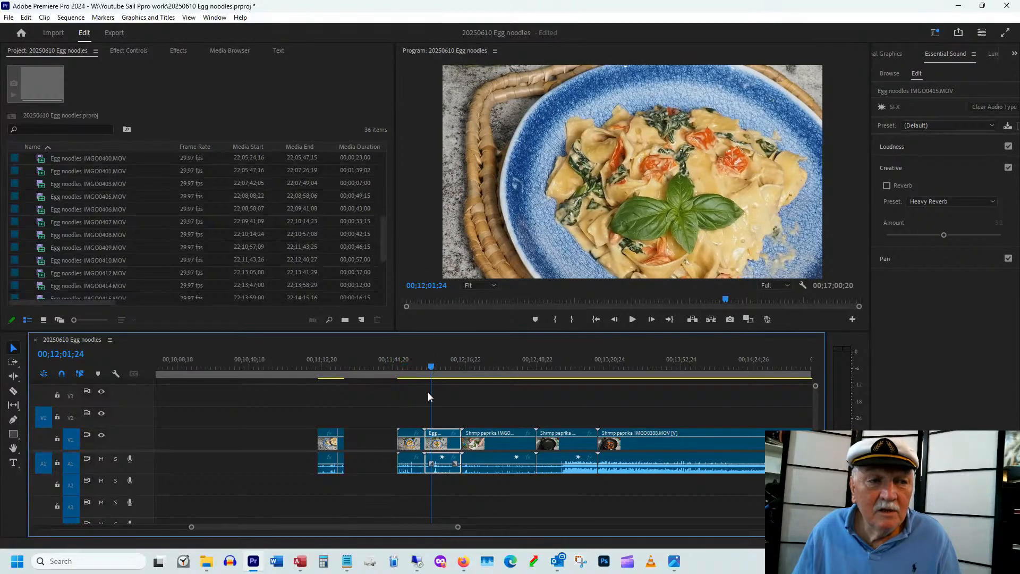
left_click_drag(401, 429, 374, 407)
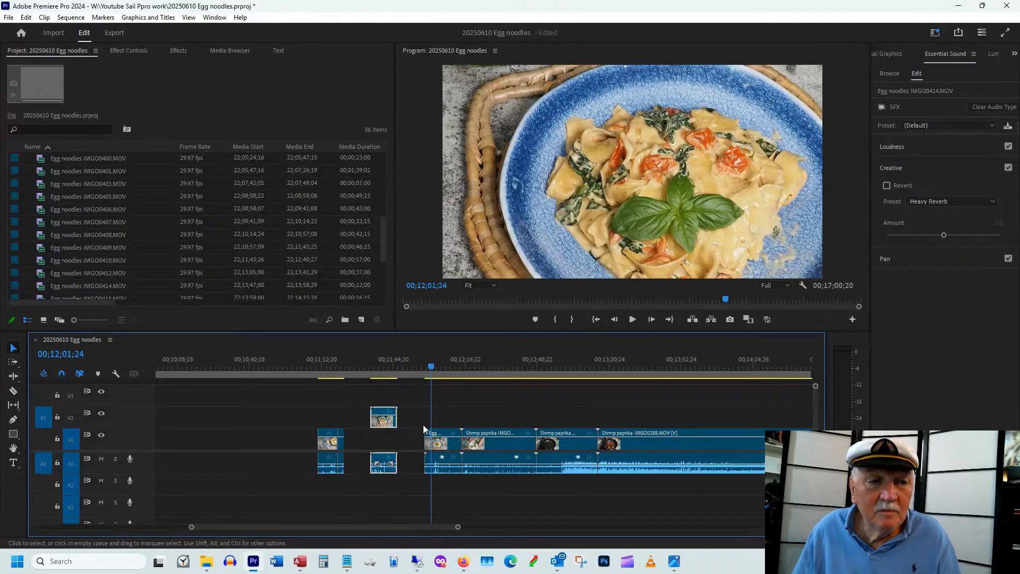
Step: Review the footage from clip IMGO0415 through the first Shrmp paprika clips and return to the start of IMGO0415
left_click(441, 367)
left_click_drag(442, 368, 567, 373)
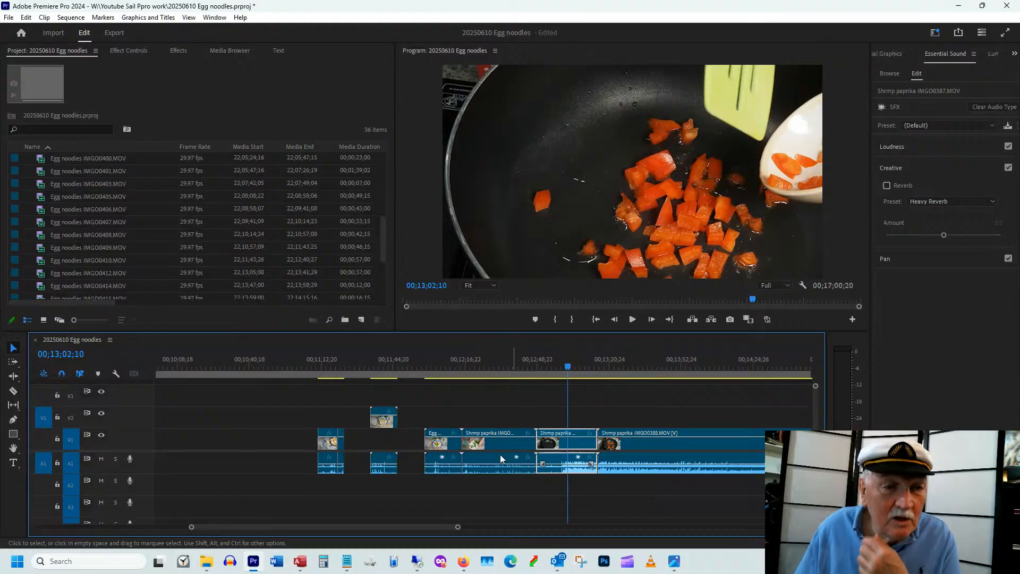
left_click(428, 365)
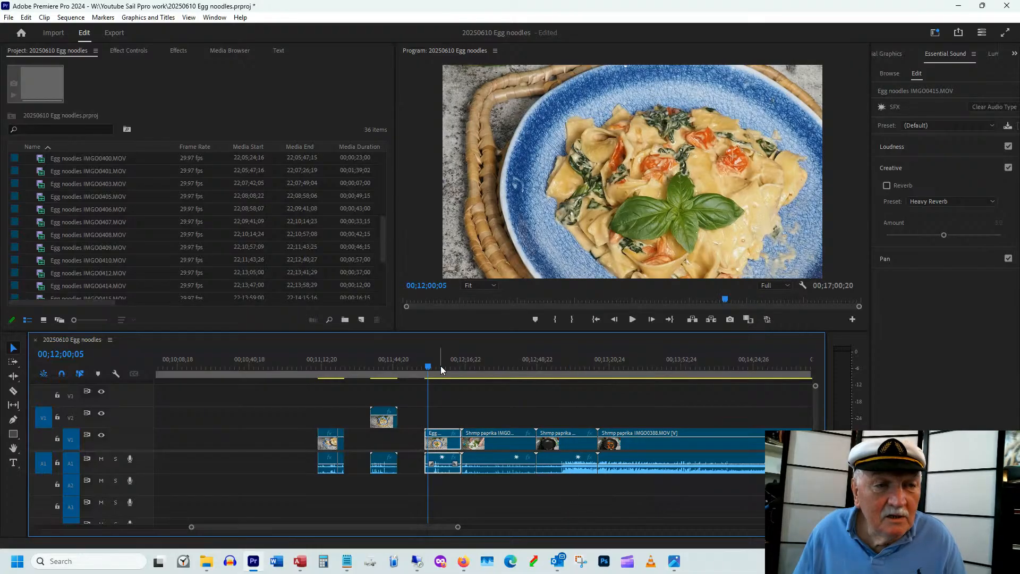
Step: Trim the start of clip IMGO0415 and cut its end back to 00;12;12;27
mouse_move(441, 365)
left_mouse_down()
mouse_move(450, 365)
mouse_move(426, 375)
left_mouse_up()
key("space")
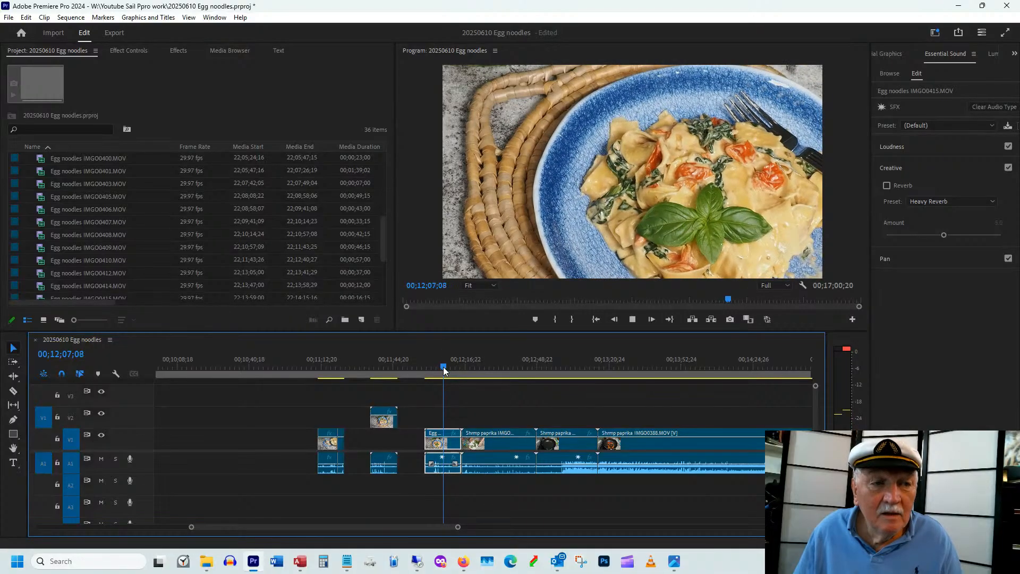
left_click_drag(443, 370, 439, 368)
left_click_drag(425, 441, 439, 441)
left_click_drag(444, 370, 458, 363)
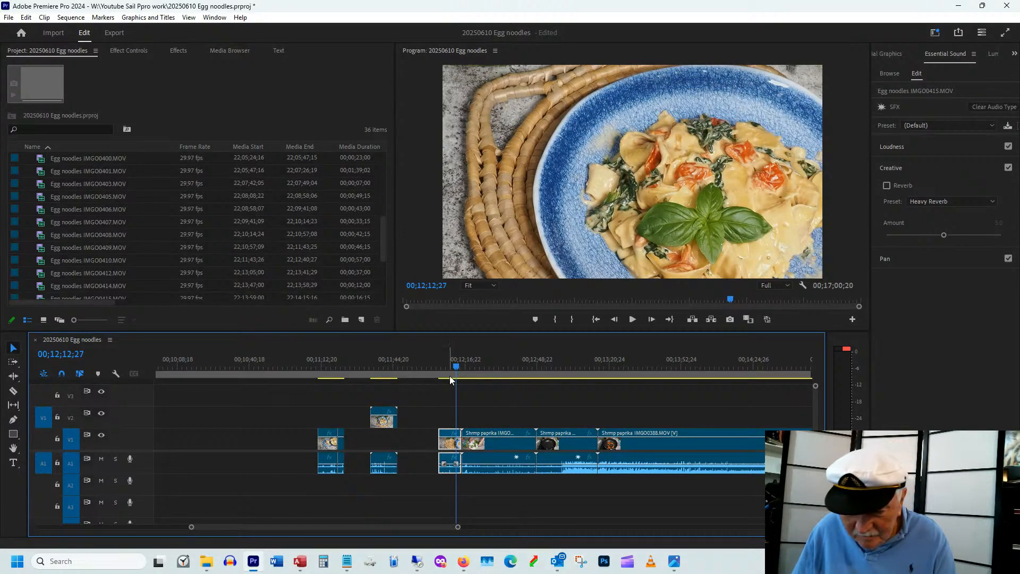
scroll(446, 378, "up", 4)
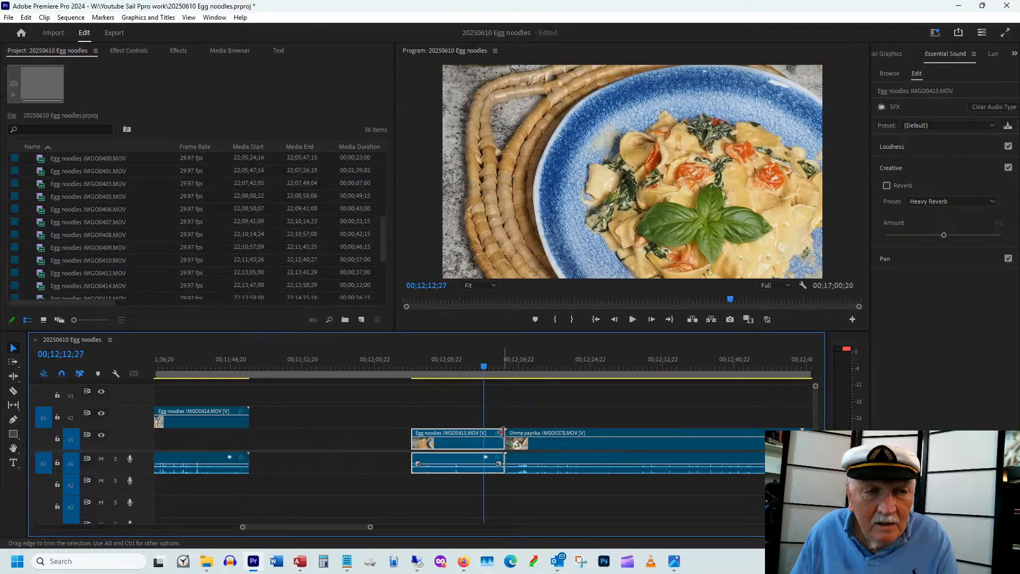
left_click_drag(503, 432, 459, 433)
Step: Reveal clip IMGO0414 in the project and delete it together with its timeline reference
left_click_drag(328, 528, 312, 528)
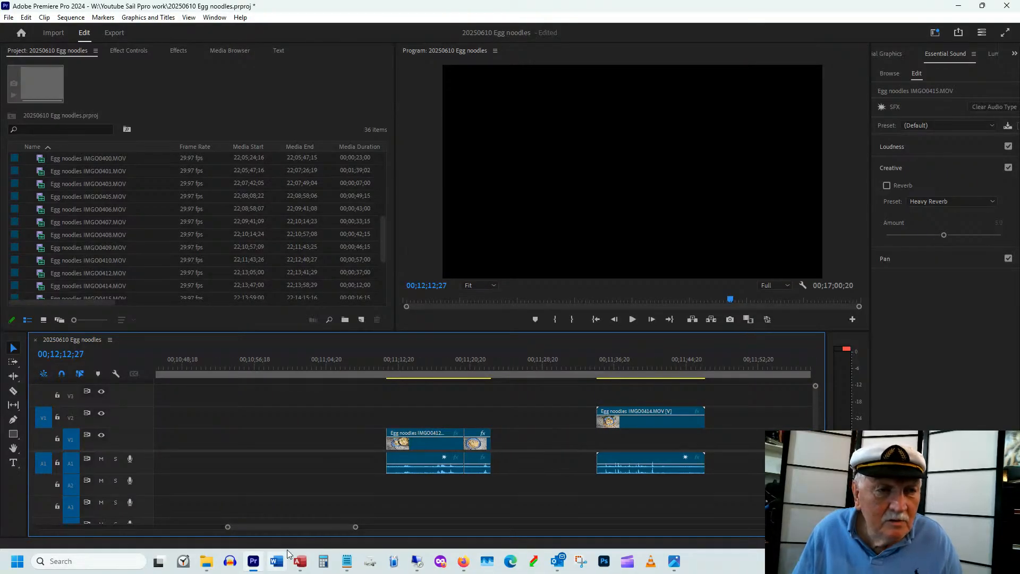
left_click_drag(286, 525, 292, 525)
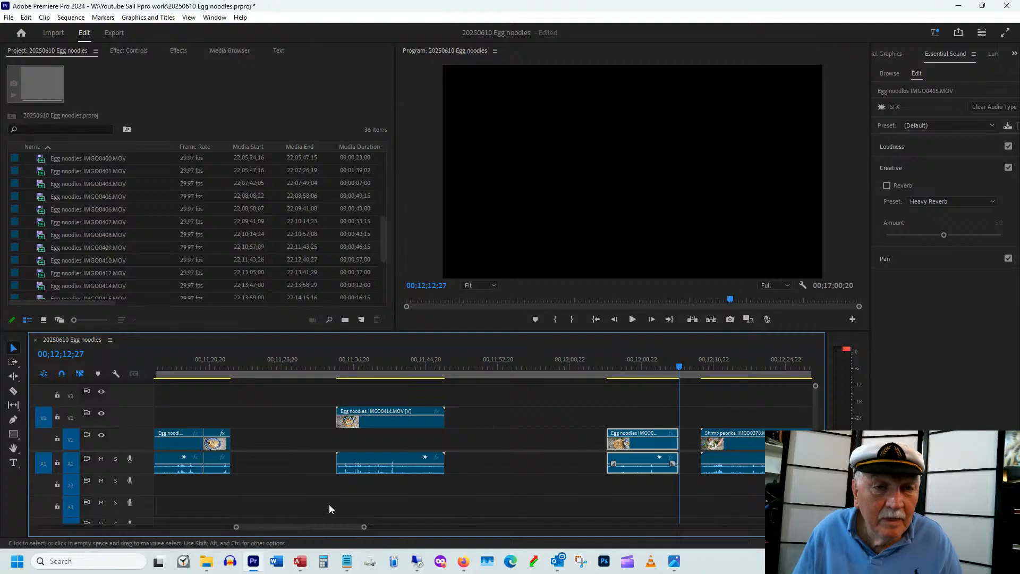
right_click(386, 419)
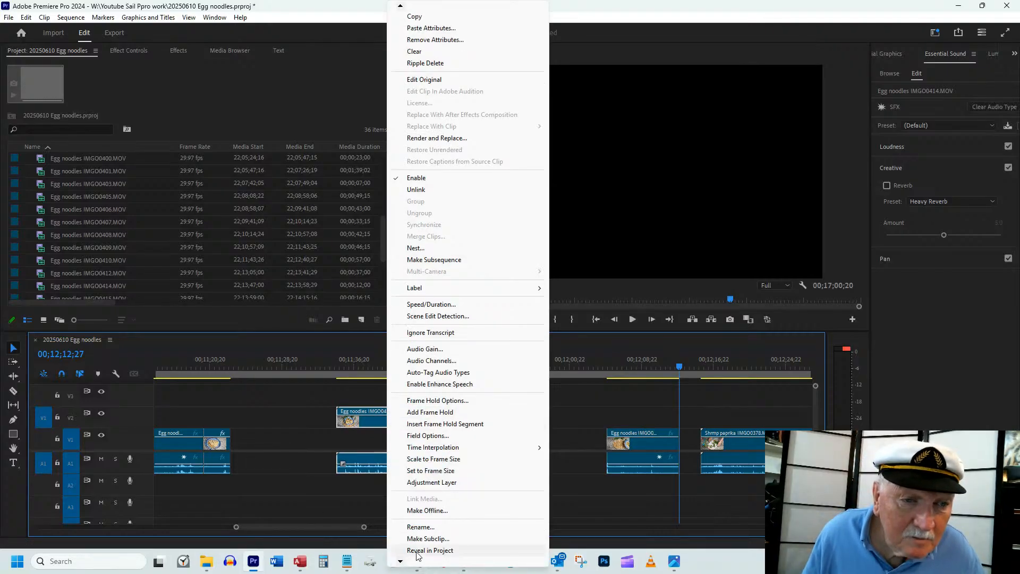
left_click(425, 553)
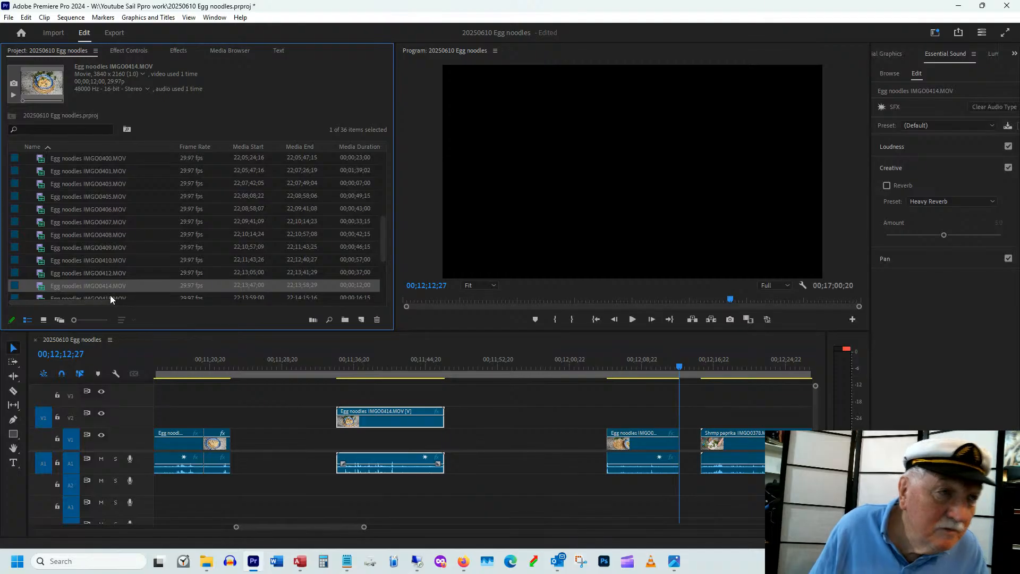
key("Delete")
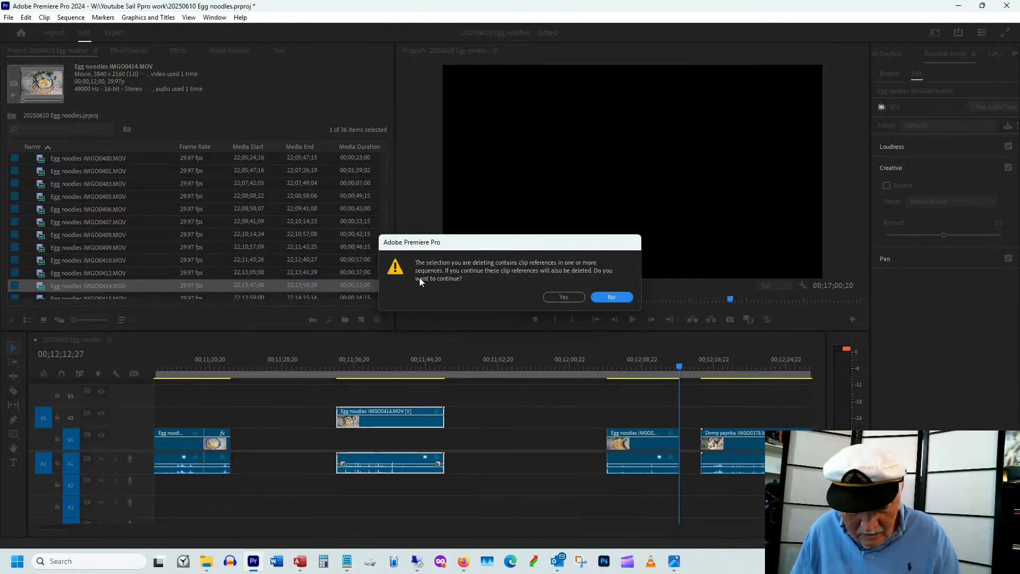
left_click(555, 297)
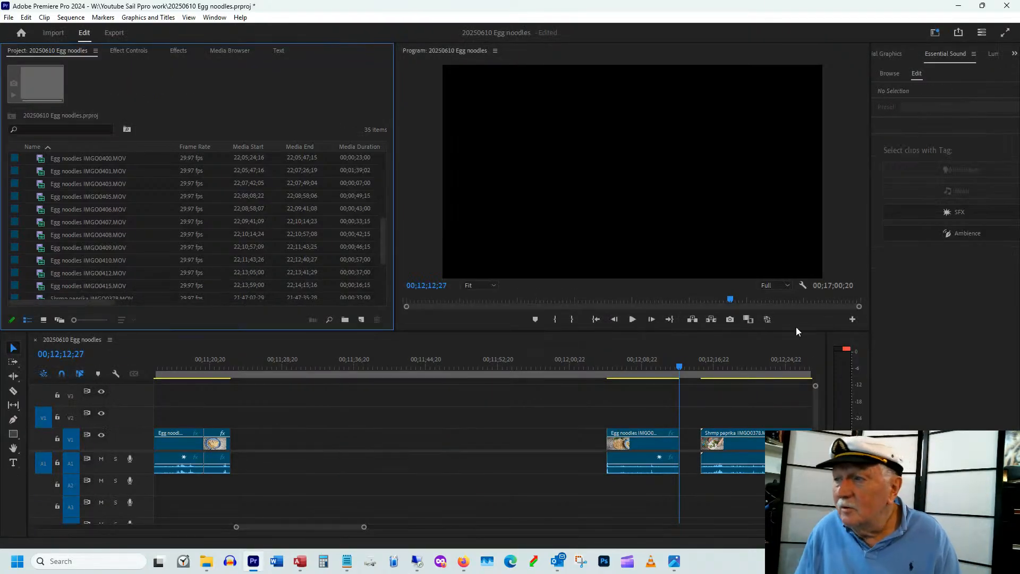
Step: Mark the source file Egg noodles IMGO0414.MOV as unused by adding a z prefix to its name in the 20250610 egg noodles folder
key("alt+Tab")
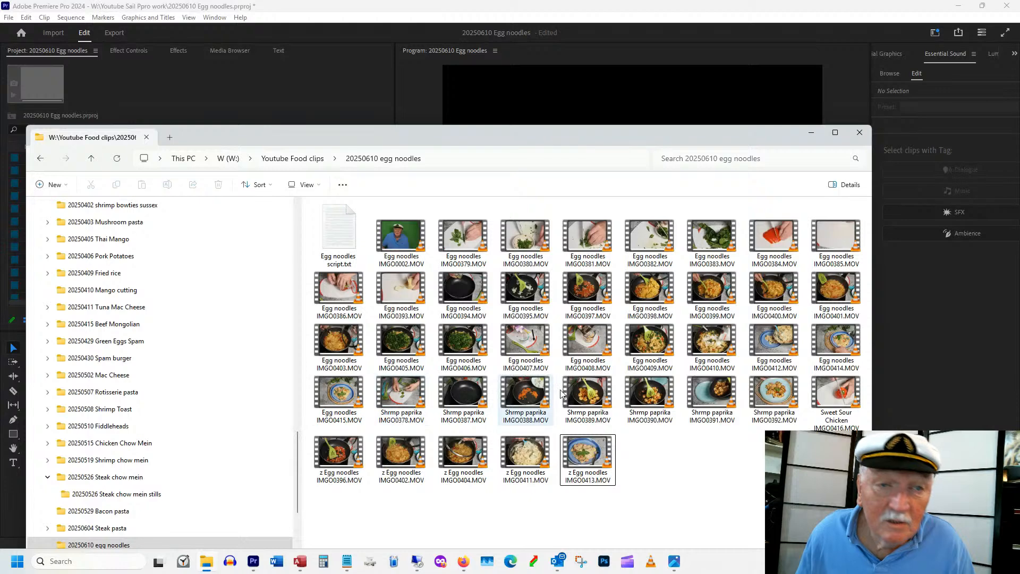
left_click(821, 367)
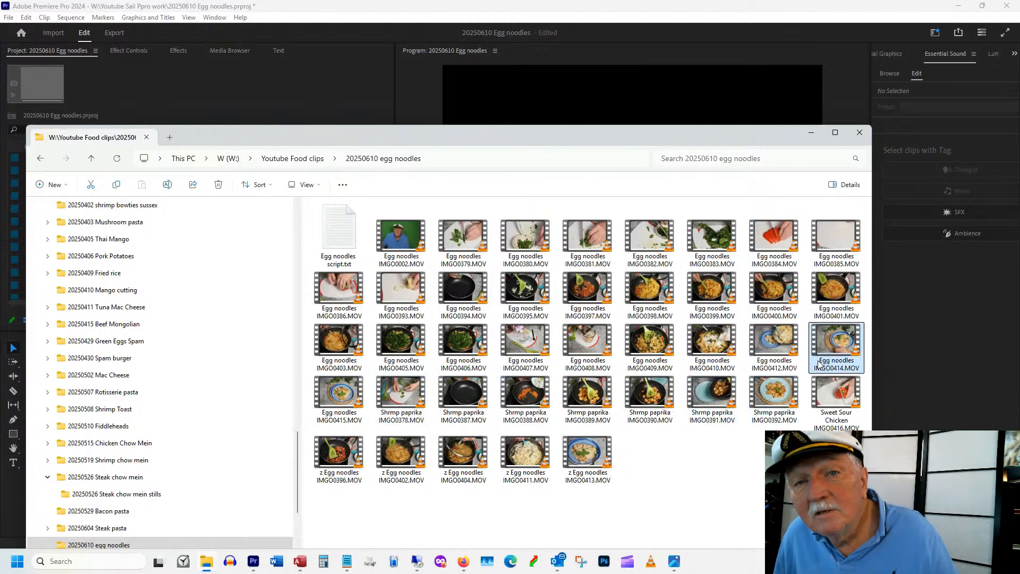
left_click(819, 363)
left_click(819, 361)
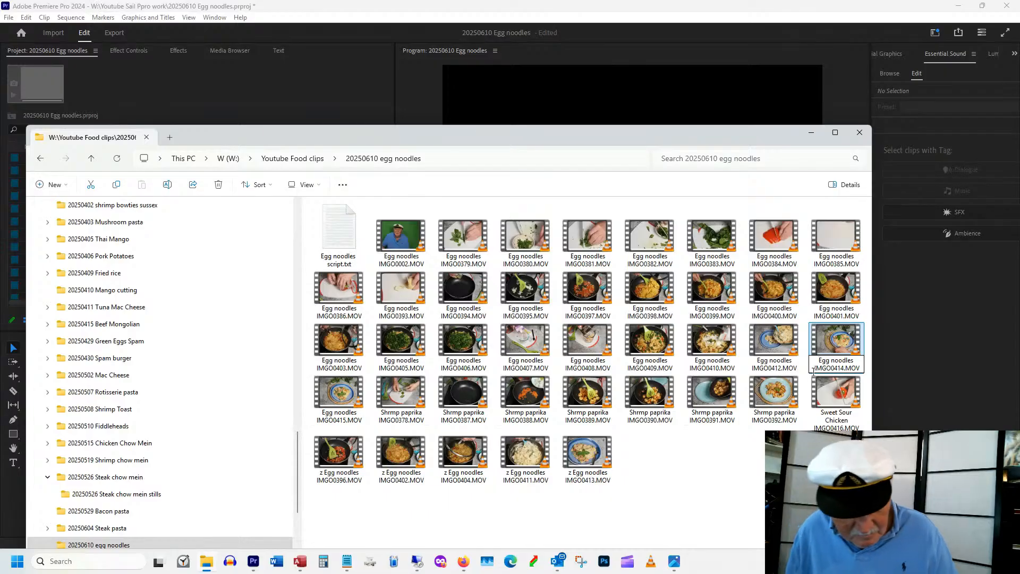
type("z")
key("Return")
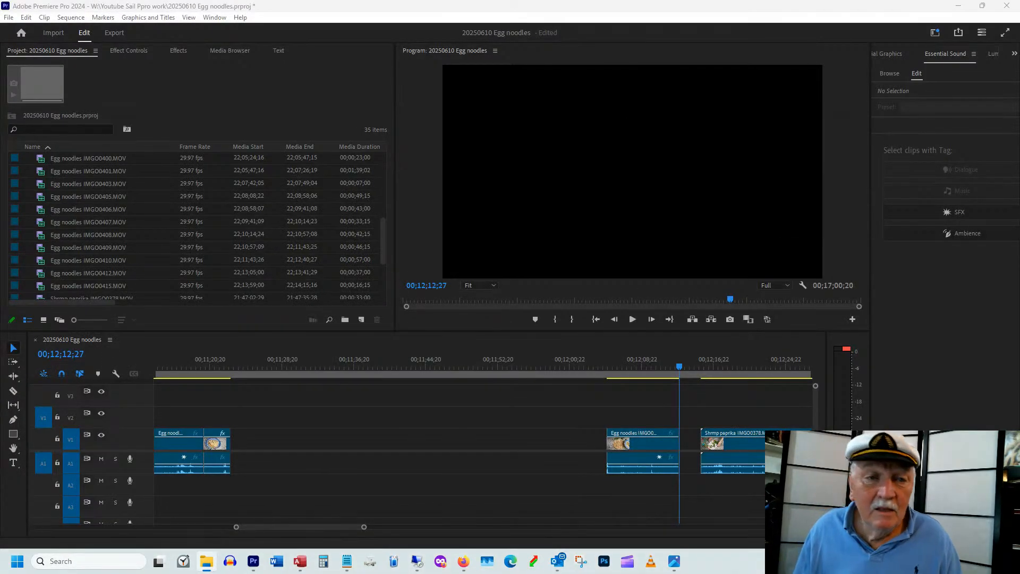
Step: Move clip IMGO0415 earlier on track V1 so that it directly follows the IMGO0412 segments
left_click_drag(636, 445, 261, 445)
left_click_drag(300, 526, 317, 525)
key("minus")
key("minus")
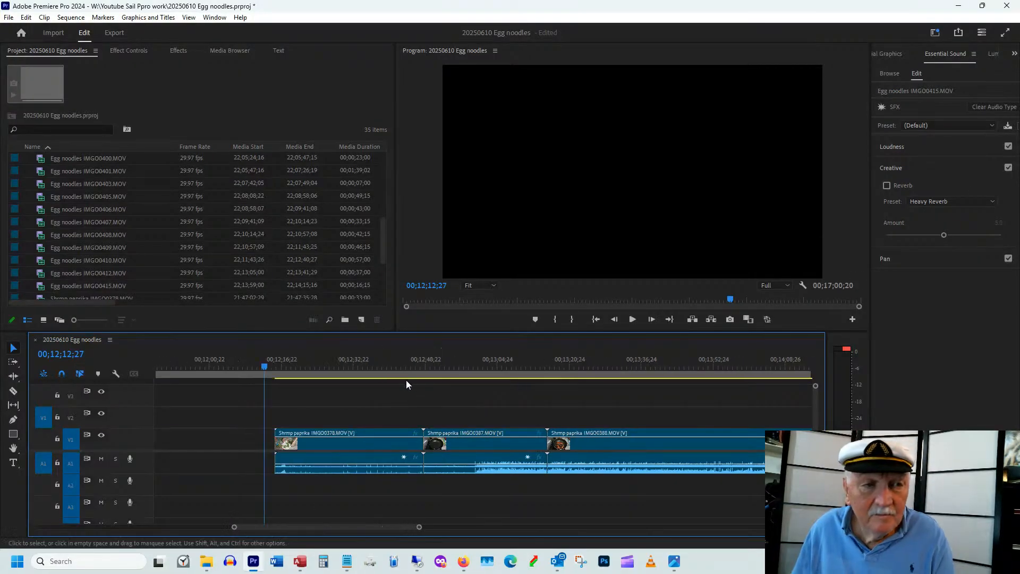
Step: Review the footage of the Shrmp paprika clips at the end of the sequence
left_click_drag(392, 359, 521, 356)
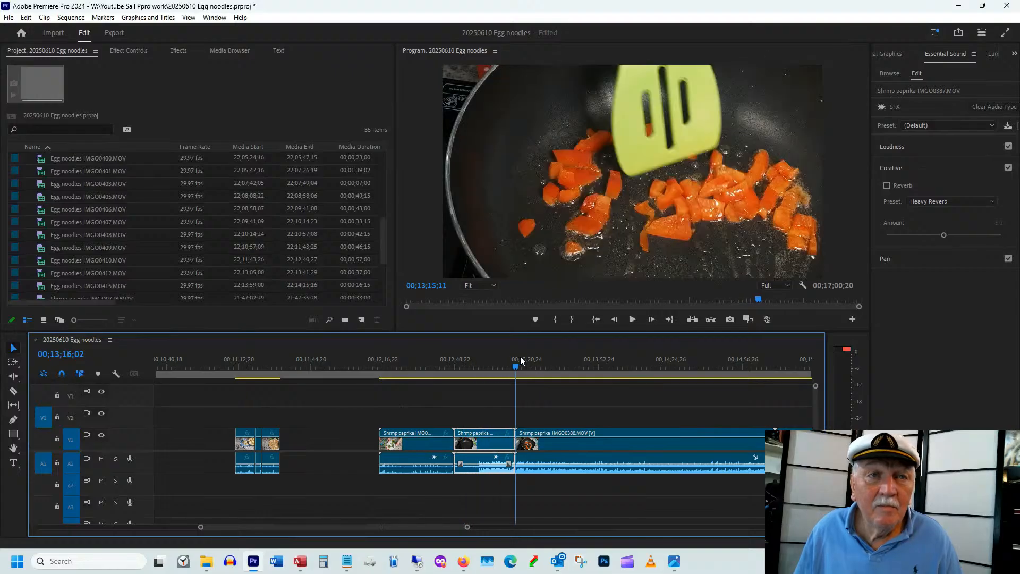
left_click_drag(318, 528, 336, 527)
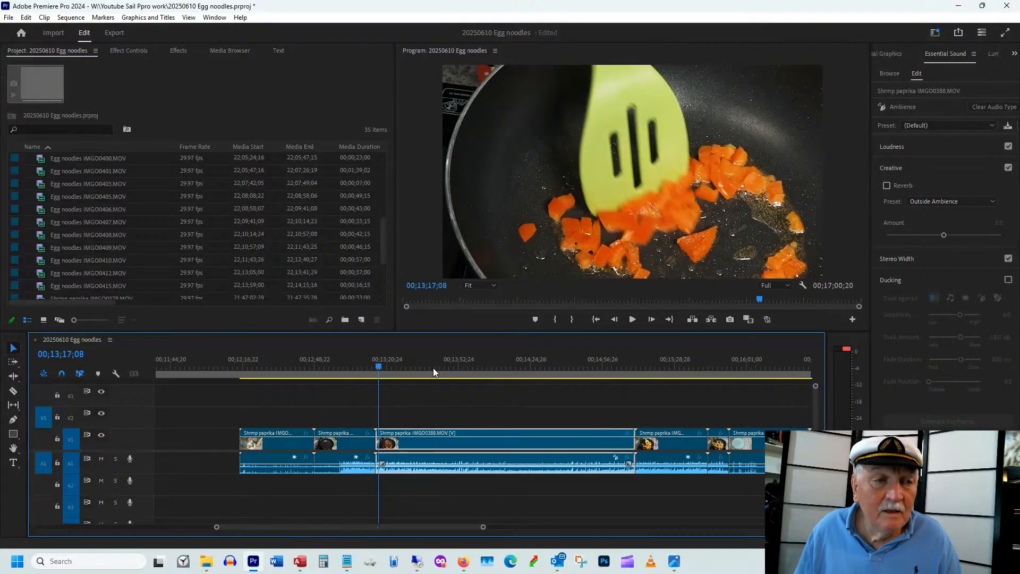
left_click_drag(338, 357, 663, 362)
key("minus")
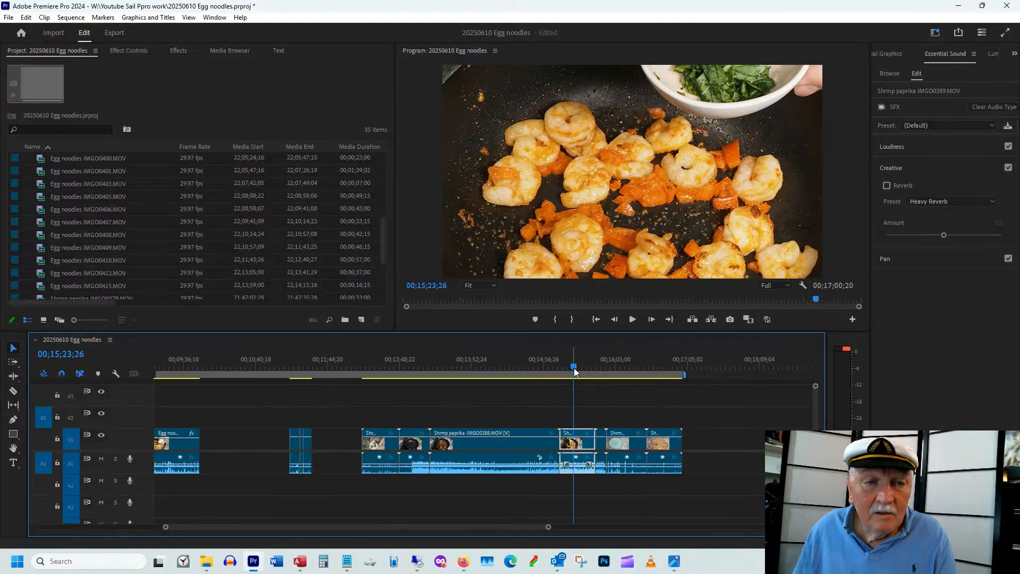
left_click(603, 368)
left_click_drag(604, 367, 671, 452)
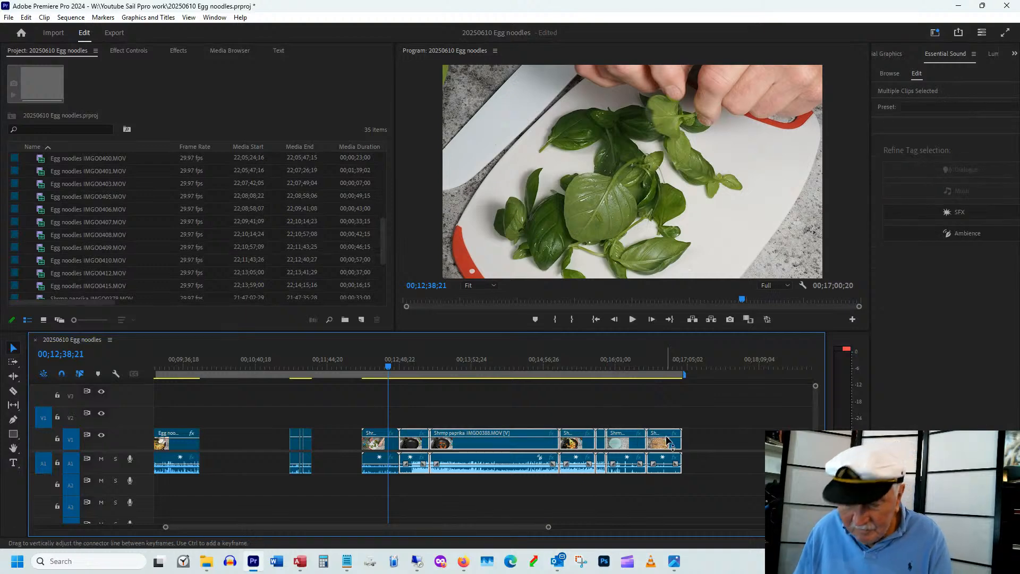
right_click(413, 446)
mouse_move(427, 561)
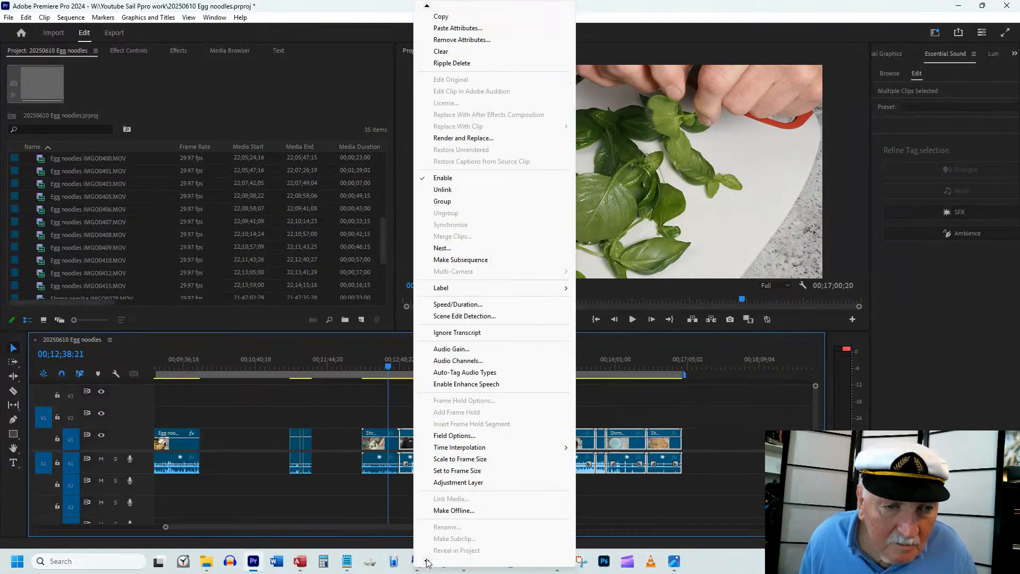
left_click(721, 471)
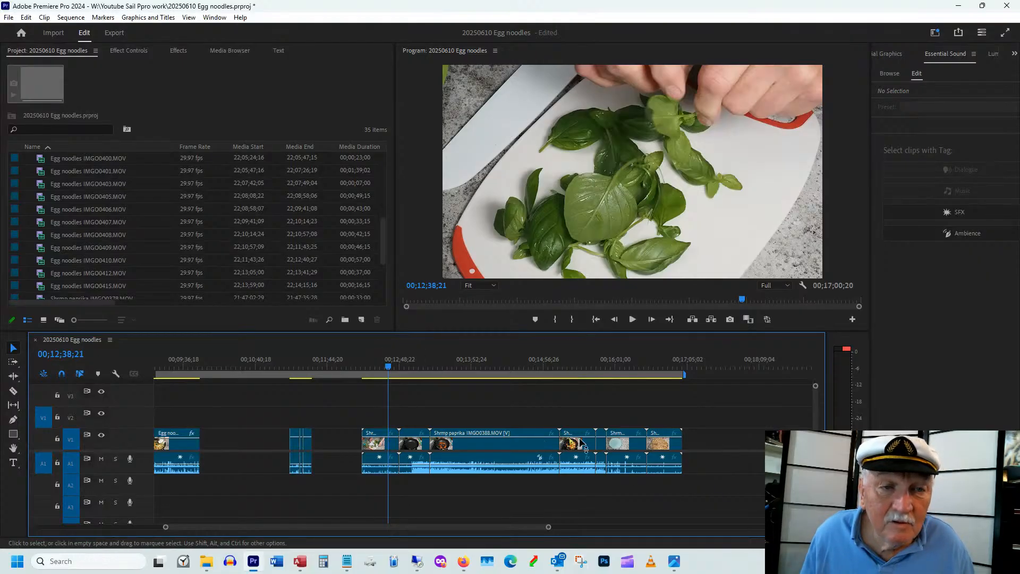
right_click(375, 445)
left_click(355, 480)
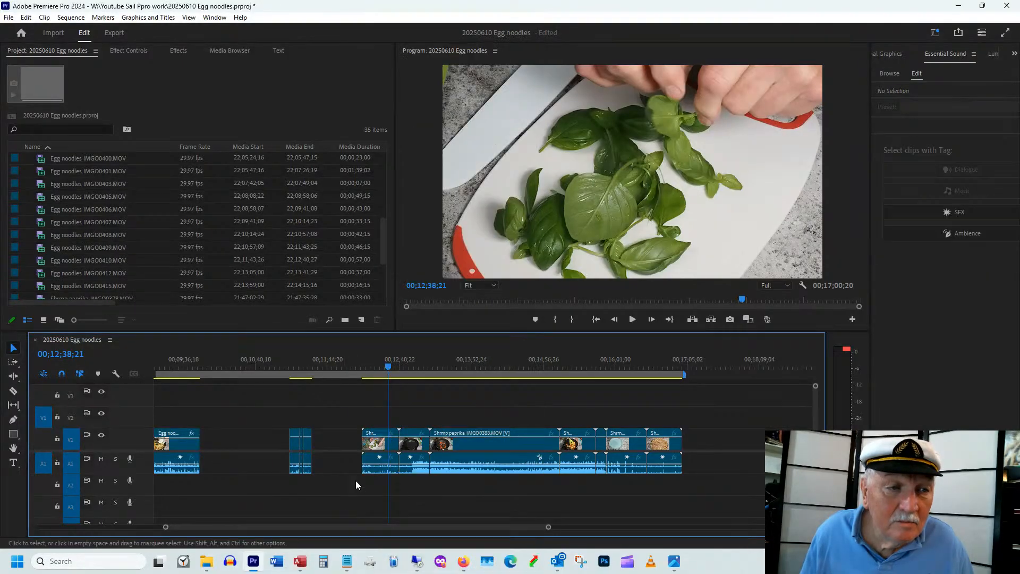
Step: Reveal Shrmp paprika IMGO0378 in the project and delete all Shrmp paprika clips through IMGO0392 together with their timeline references
right_click(368, 445)
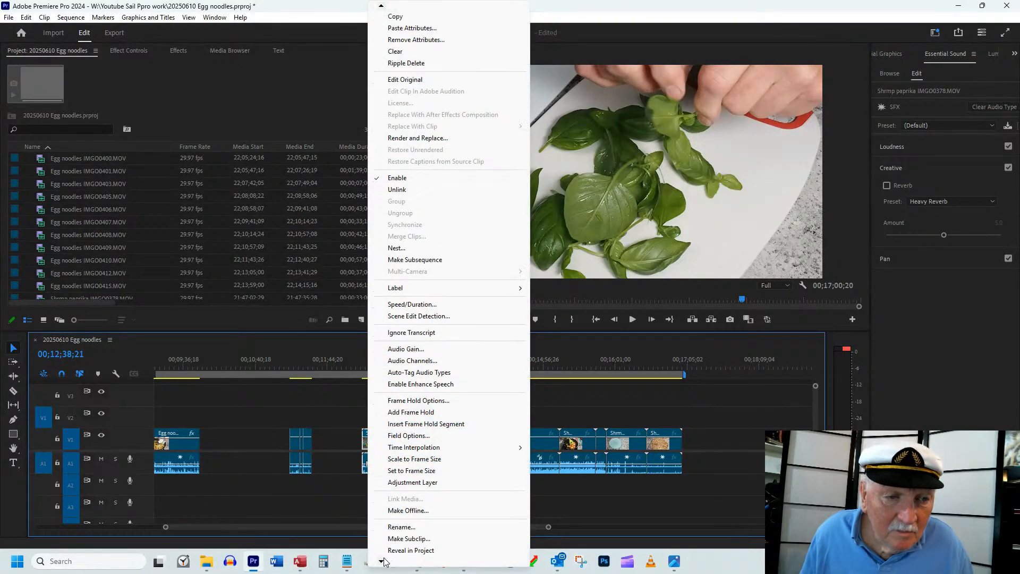
left_click(408, 550)
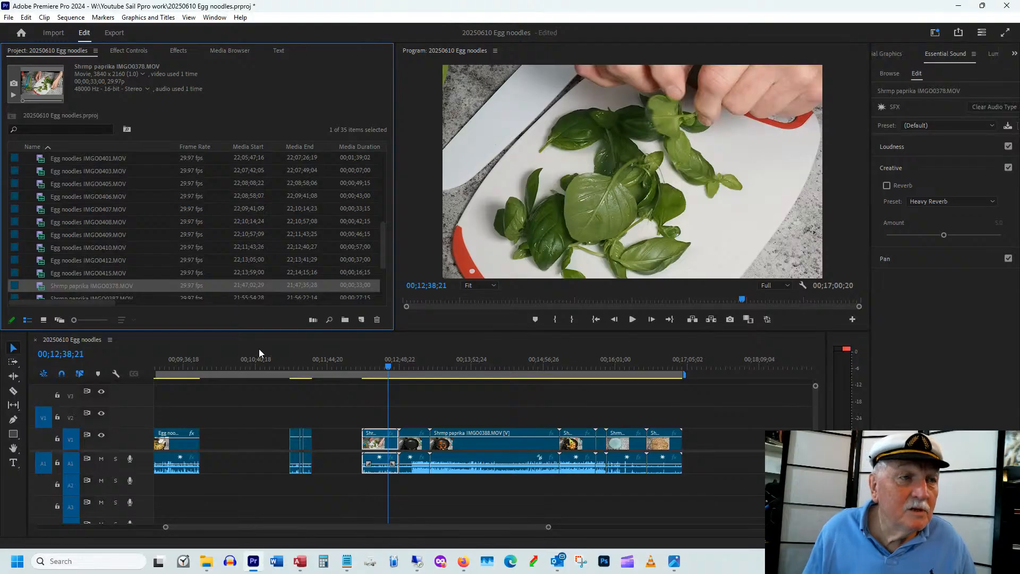
scroll(143, 258, "down", 2)
scroll(146, 259, "down", 5)
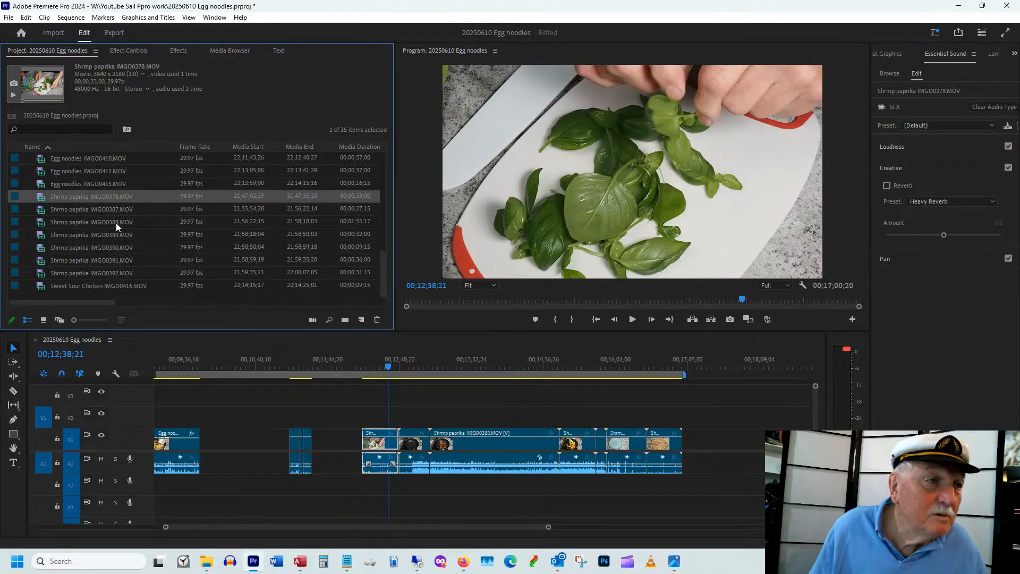
left_click(119, 273, "shift")
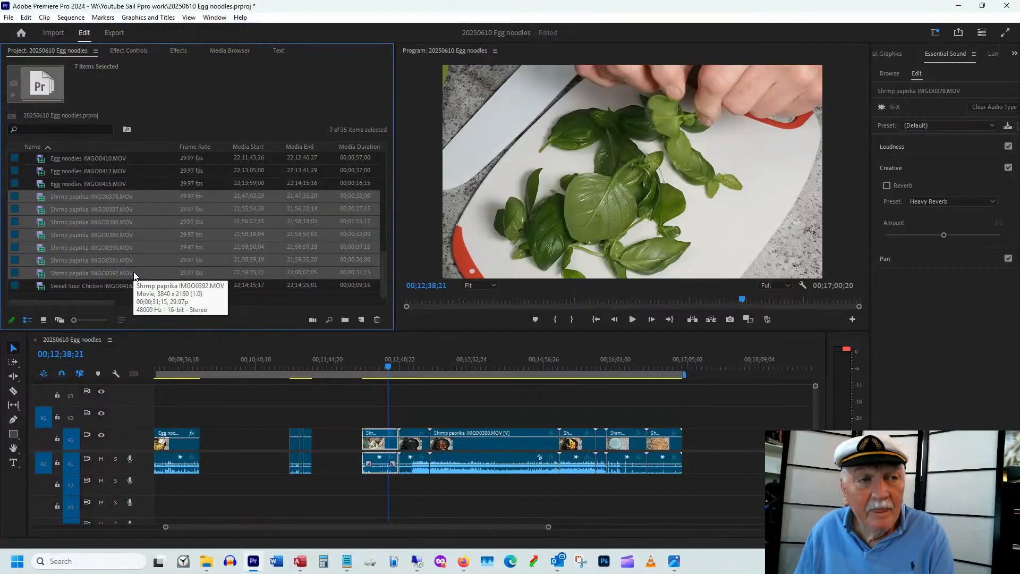
key("Delete")
left_click(563, 296)
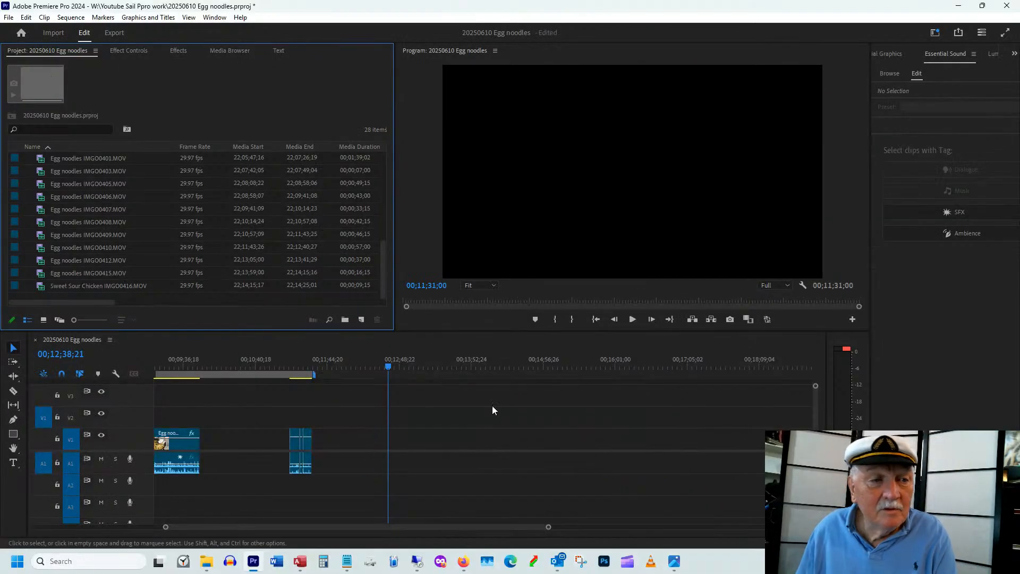
Step: Ripple delete the gap between clip IMGO0410 and the plated-dish clips on track V1
left_click(295, 368)
mouse_move(297, 367)
left_mouse_down()
mouse_move(311, 359)
mouse_move(311, 373)
left_mouse_up()
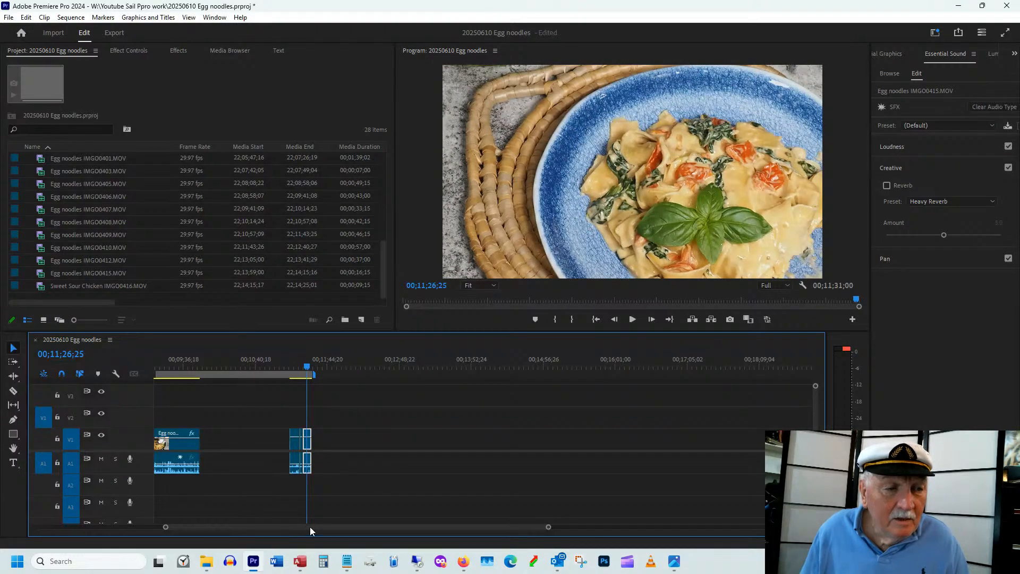
right_click(240, 441)
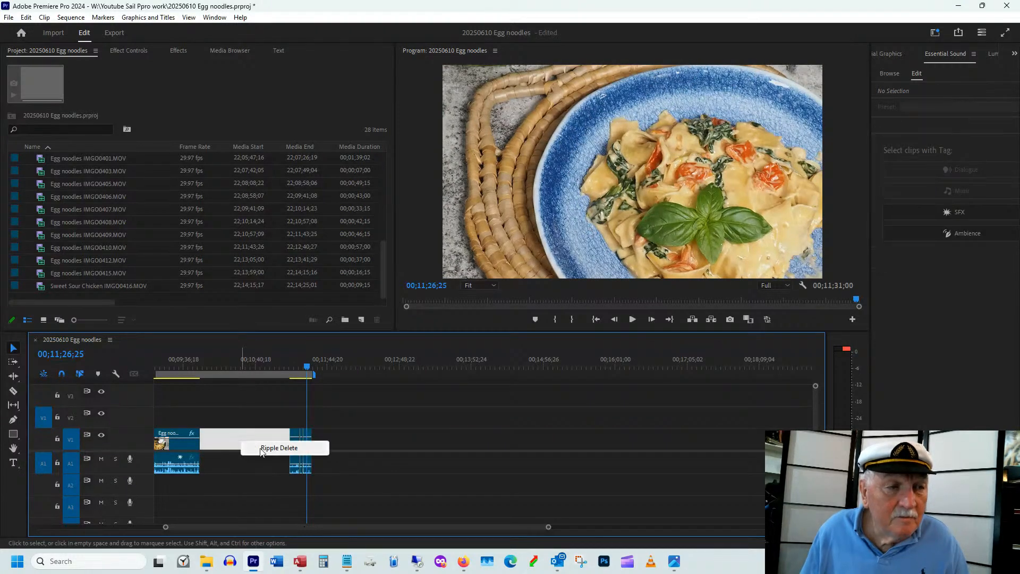
left_click(278, 448)
Step: Examine the end of the tightened sequence, from clip IMGO0410 through the final plated-dish clip IMGO0415
left_click(157, 367)
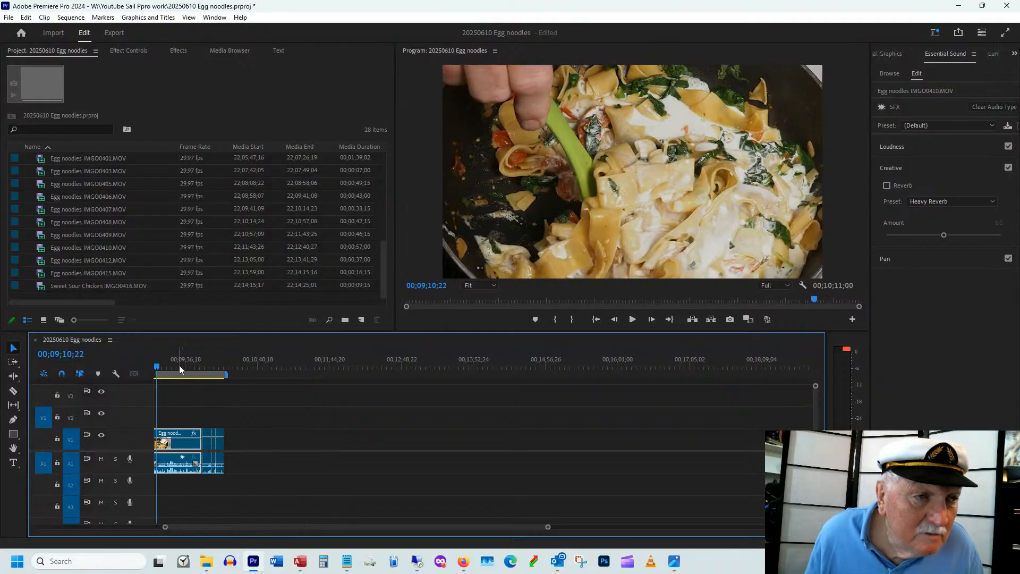
left_click(222, 359)
left_click(228, 360)
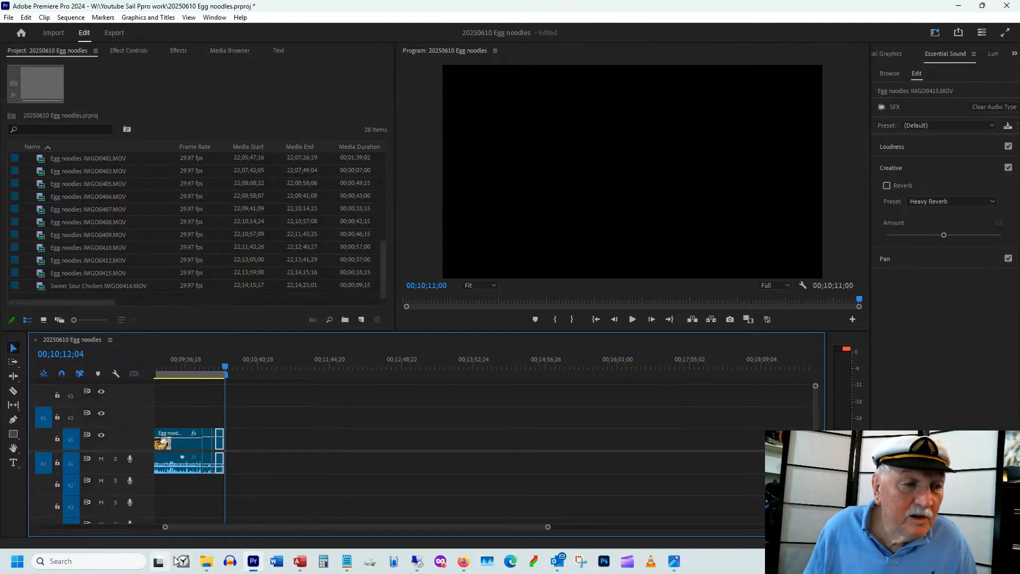
left_click_drag(258, 525, 126, 534)
key("minus")
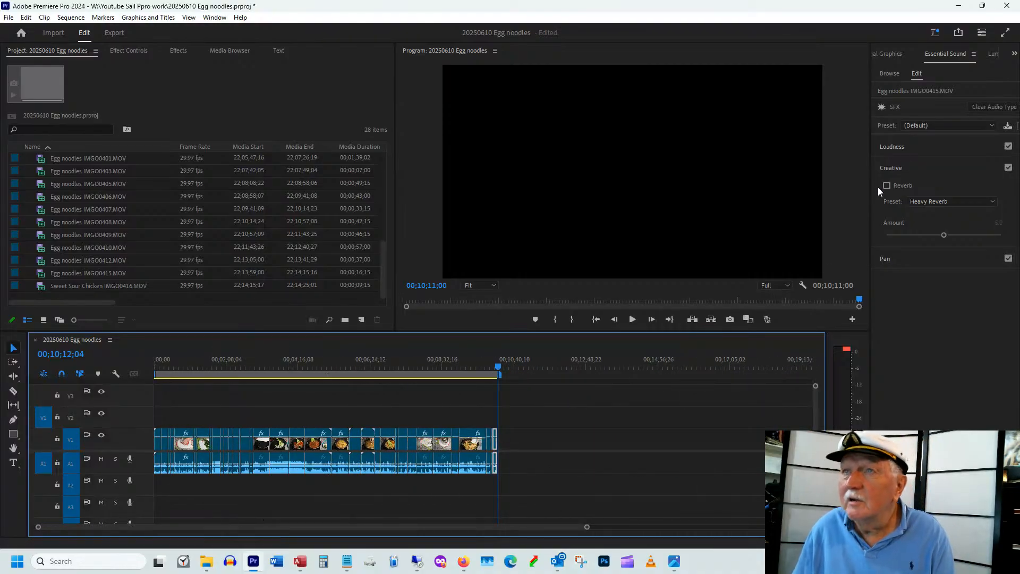
key("alt+Tab")
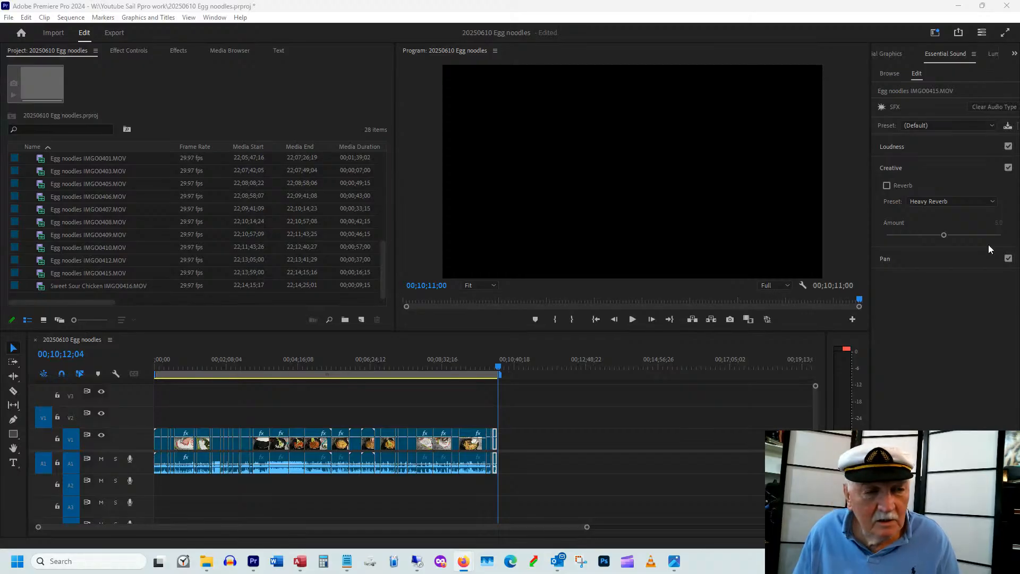
left_click(380, 525)
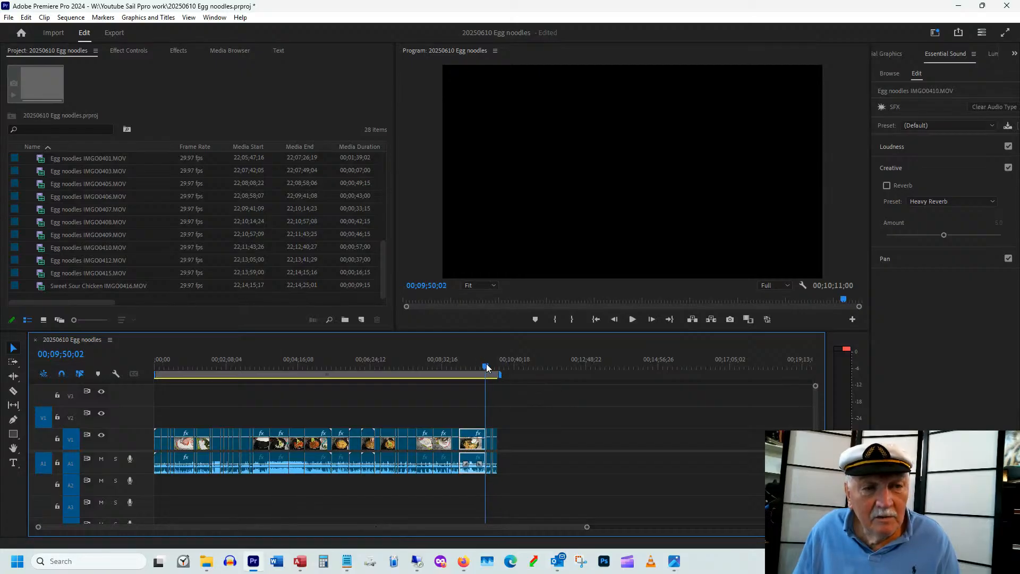
left_click_drag(497, 364, 468, 375)
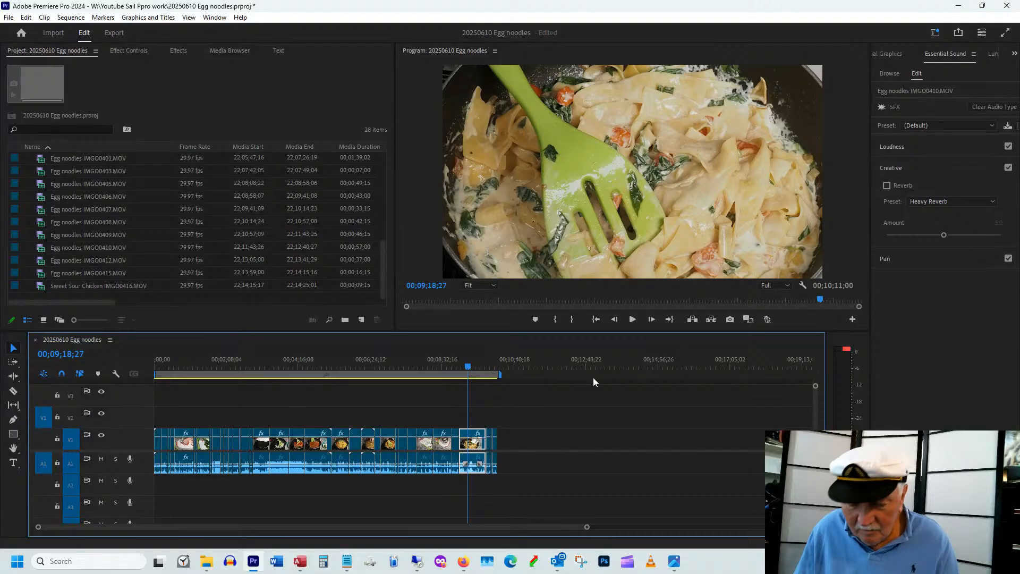
left_click(495, 368)
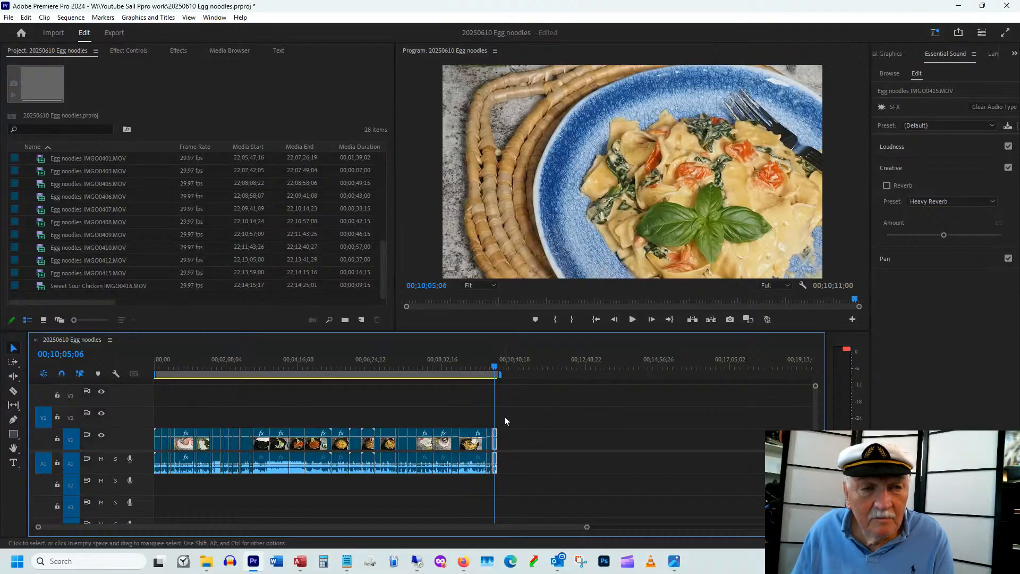
Step: Paste a copy of plated-dish clip IMGO0415 past the sequence end and insert it at the sequence start on track V2
key("equal")
key("equal")
key("equal")
key("equal")
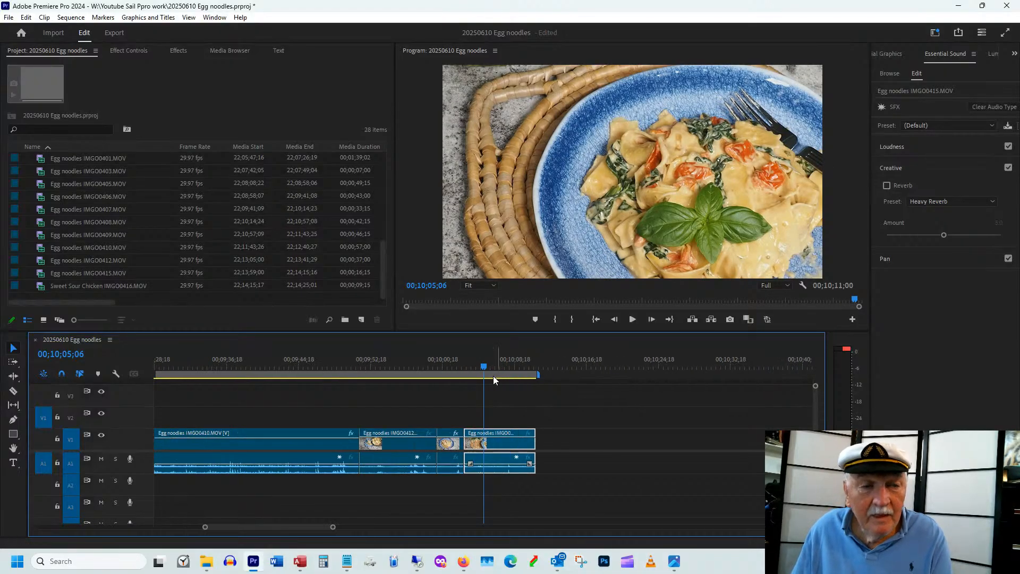
mouse_move(484, 368)
left_mouse_down()
mouse_move(511, 361)
mouse_move(502, 364)
left_mouse_up()
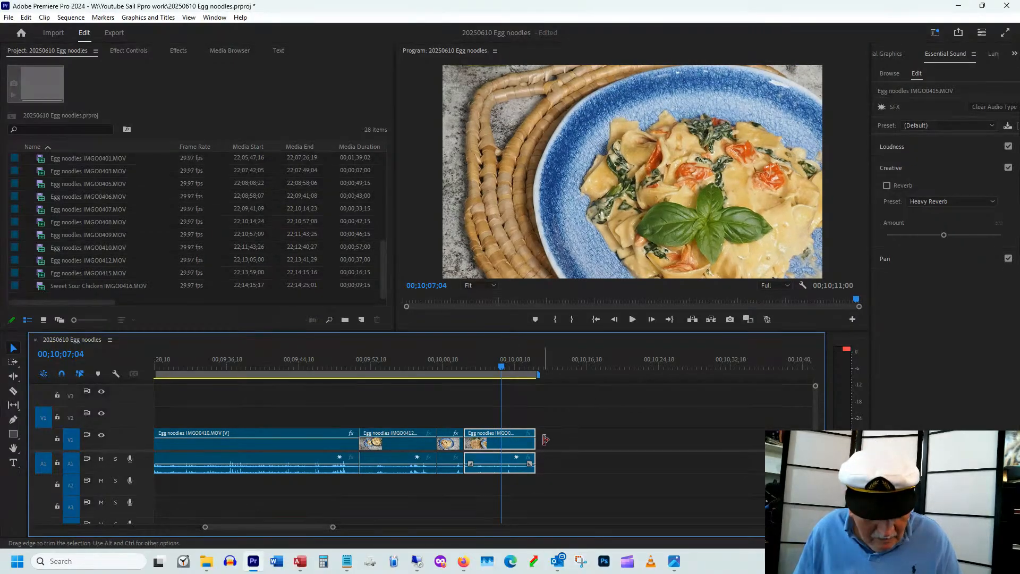
left_click(614, 363)
key("ctrl+v")
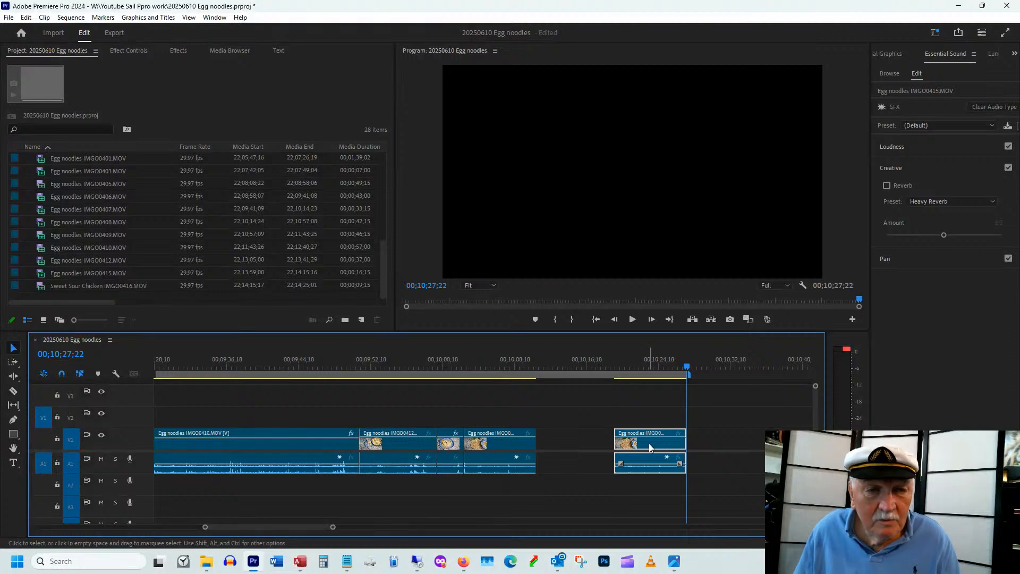
left_click_drag(649, 444, 163, 424)
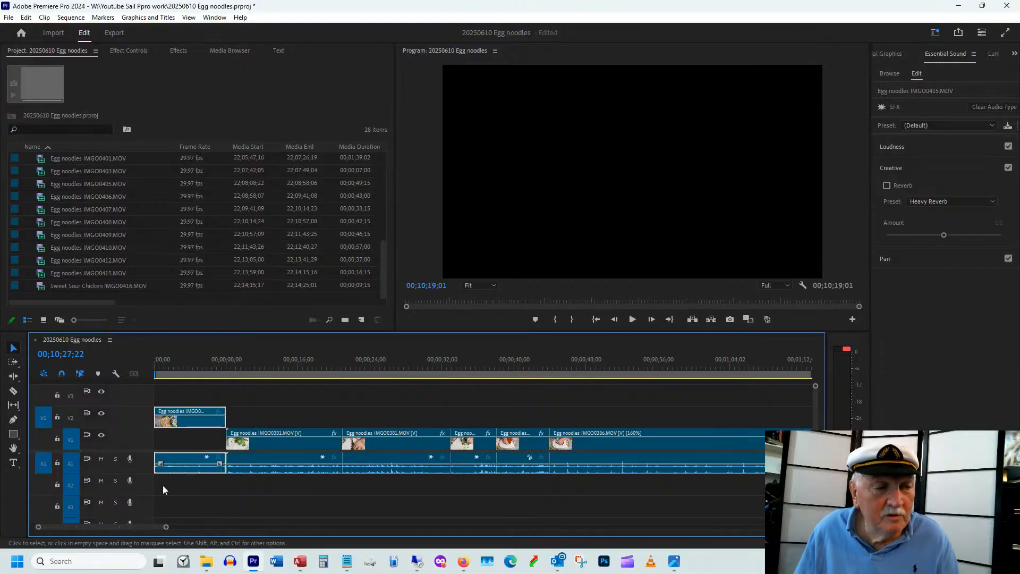
Step: Review the cooking footage from clip IMGO0394 through IMGO0406 to find another shot for the opening
left_click_drag(138, 527, 178, 528)
key("minus")
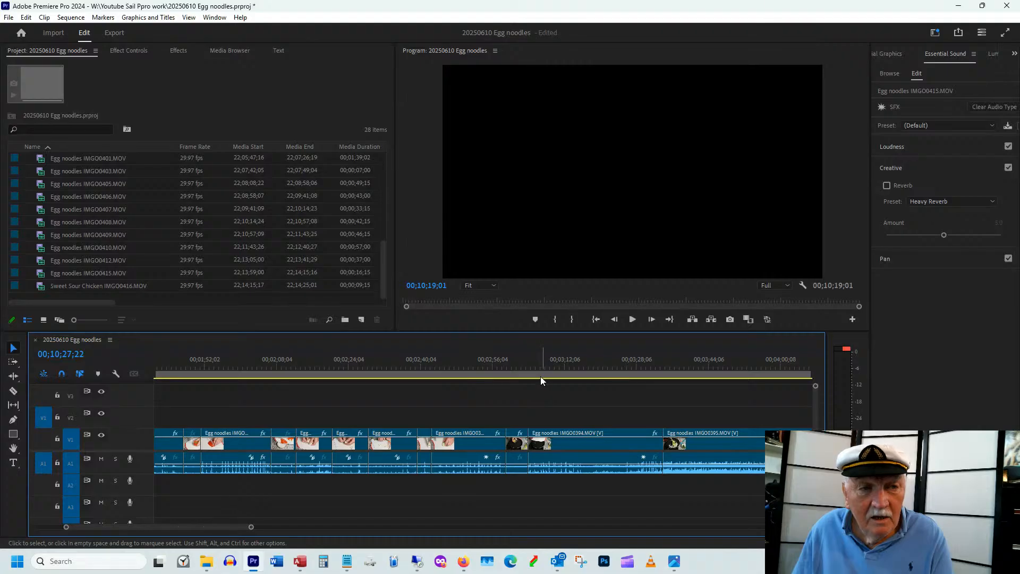
left_click_drag(541, 377, 588, 372)
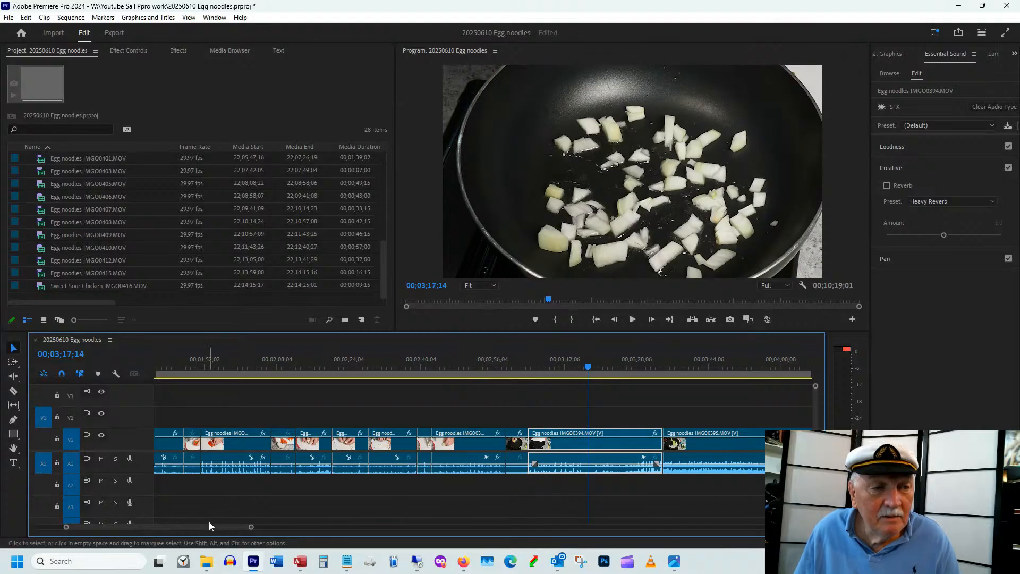
left_click_drag(212, 526, 226, 526)
left_click_drag(423, 362, 560, 362)
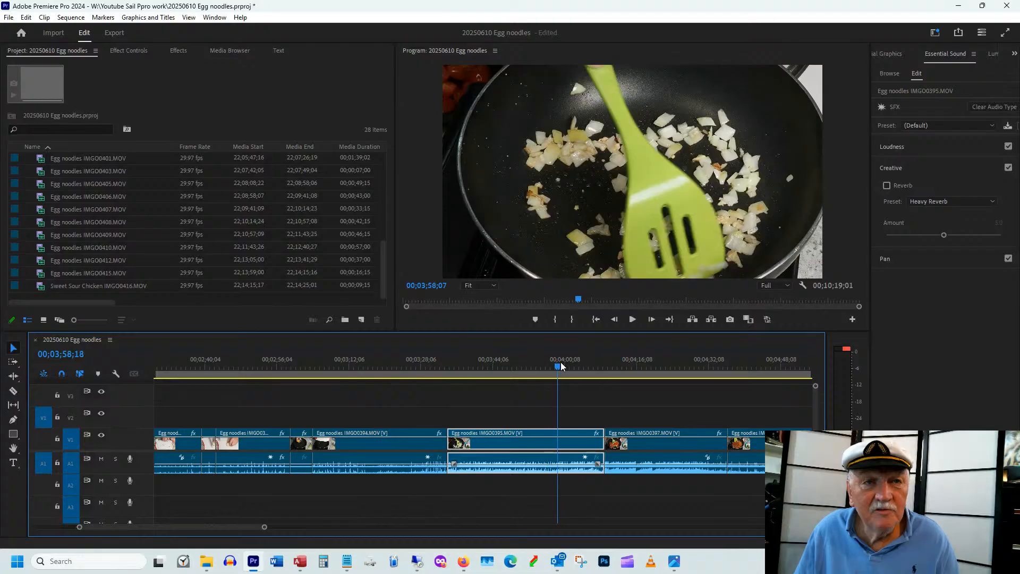
left_click_drag(241, 525, 250, 526)
scroll(257, 525, "down", 3)
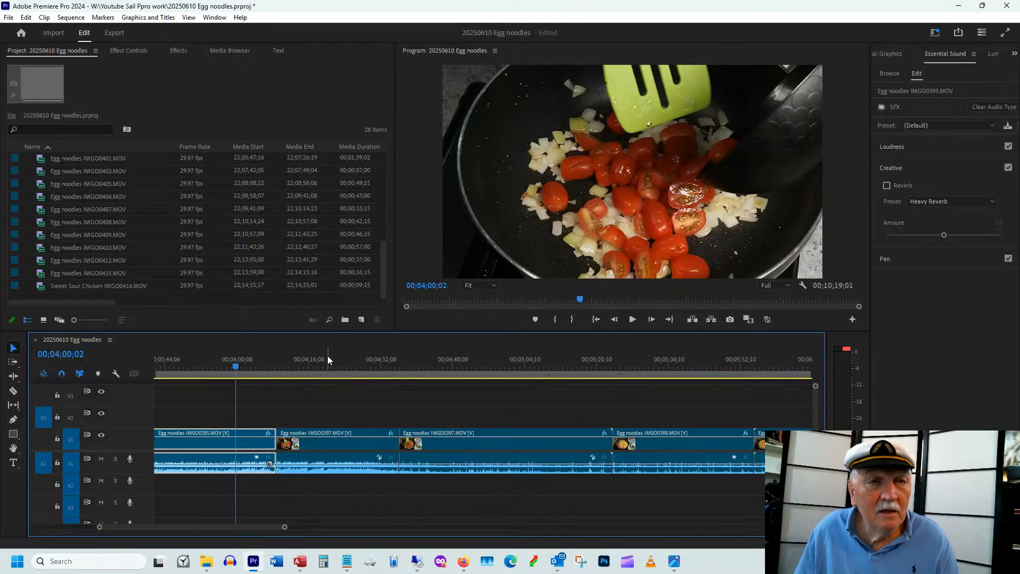
left_click_drag(362, 356, 440, 360)
key("space")
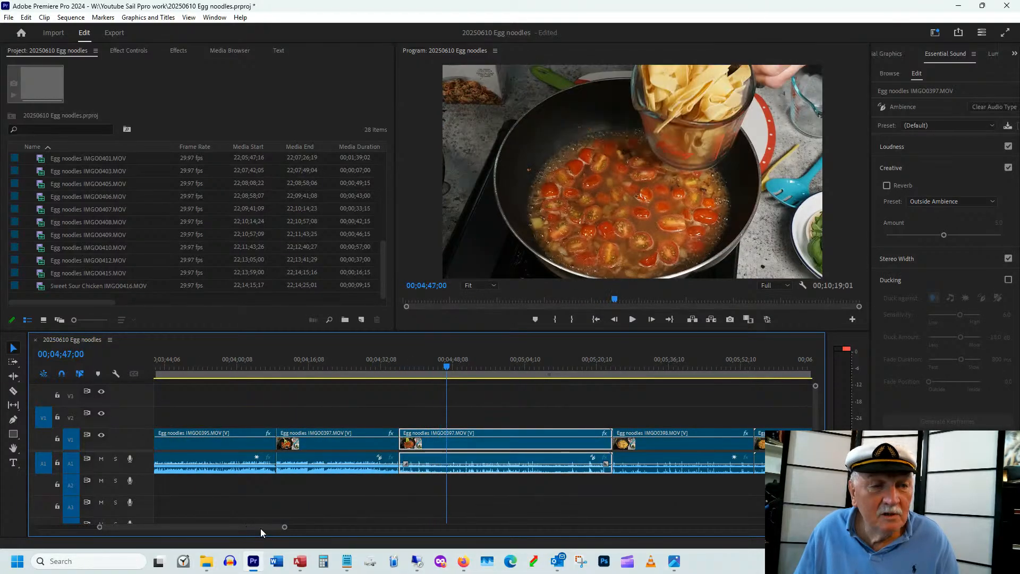
scroll(263, 526, "down", 8)
left_click_drag(336, 364, 616, 362)
left_click(566, 369)
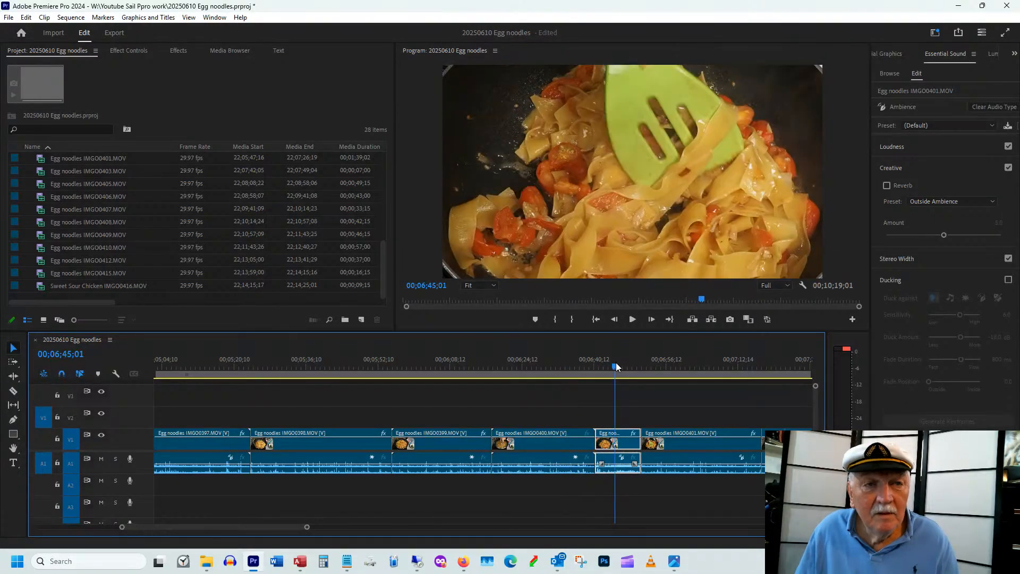
left_click_drag(271, 526, 290, 525)
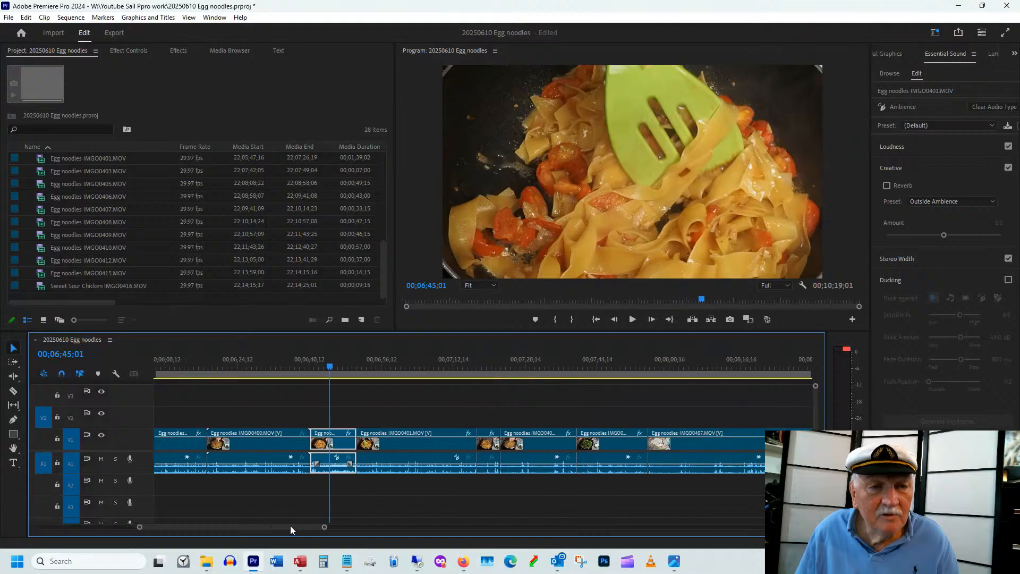
left_click(473, 364)
left_click_drag(475, 361, 622, 359)
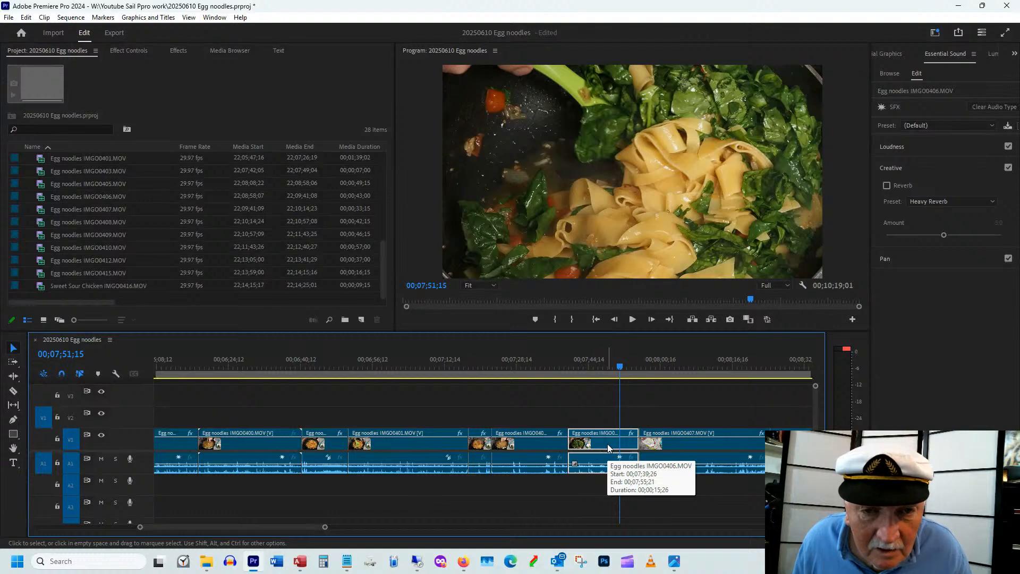
Step: Paste a copy of spinach-and-noodles clip IMGO0406 past the sequence end and delete the copy's audio
left_click_drag(612, 462, 608, 462)
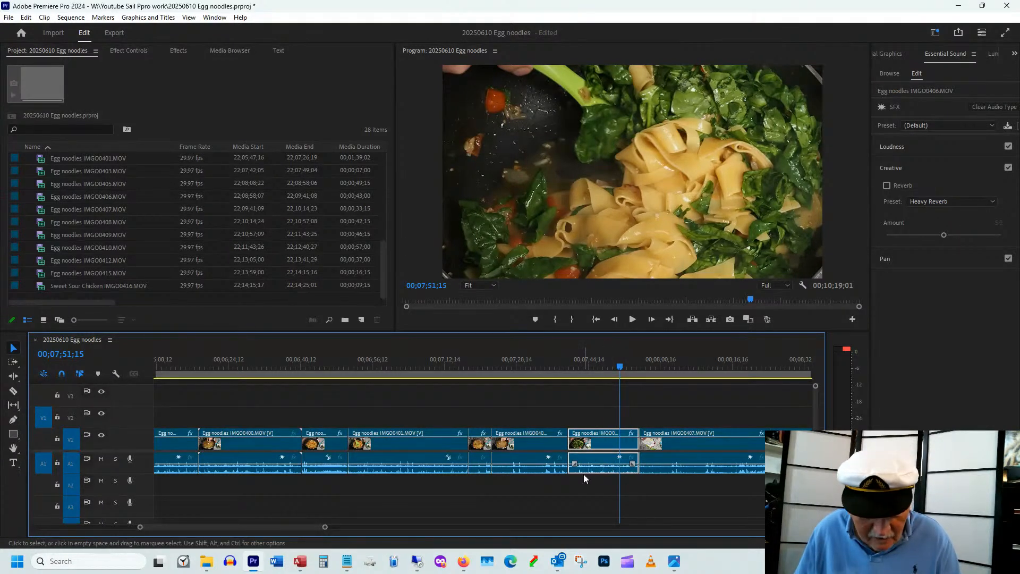
left_click_drag(270, 529, 326, 531)
left_click(399, 363)
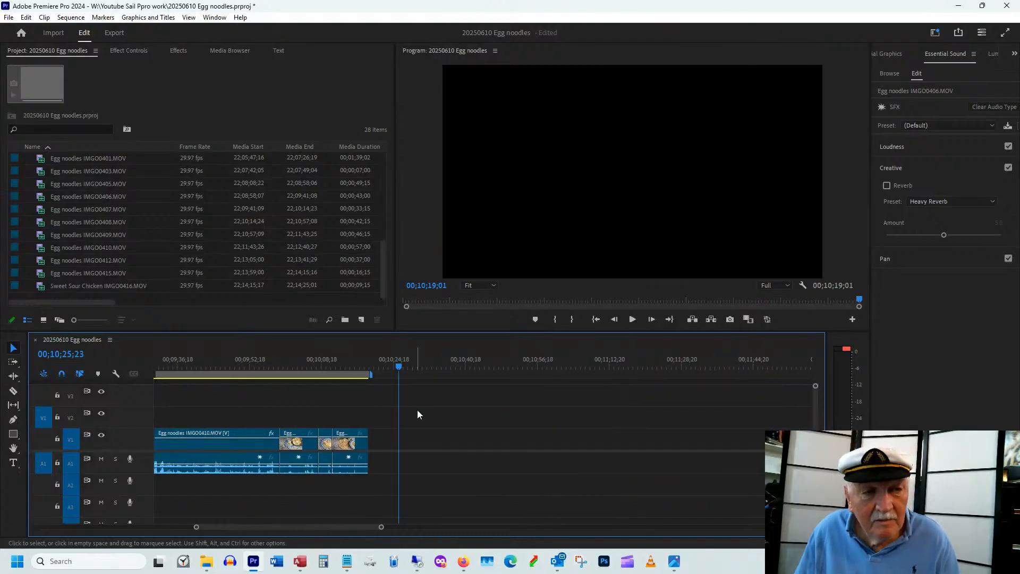
key("ctrl+v")
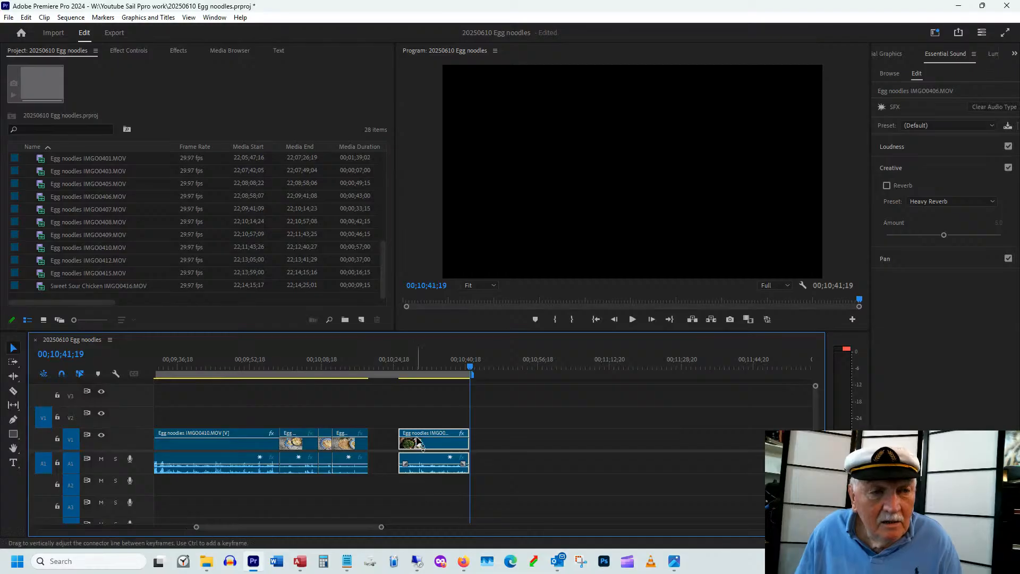
left_click(588, 470)
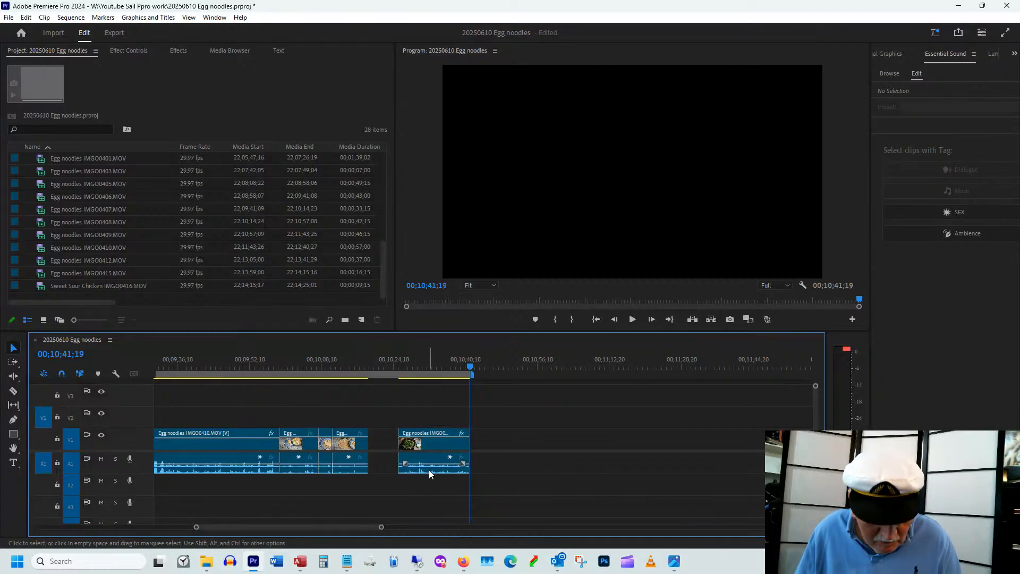
left_click(426, 467)
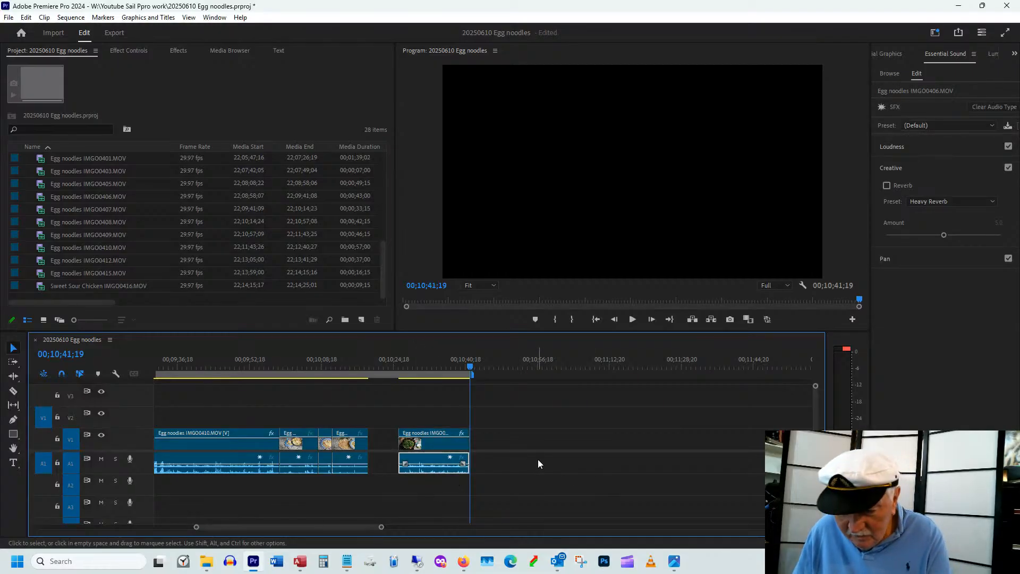
key("Delete")
Step: Set the scale of the copied IMGO0406 clip to 76 so more of the pan shows
left_click(415, 368)
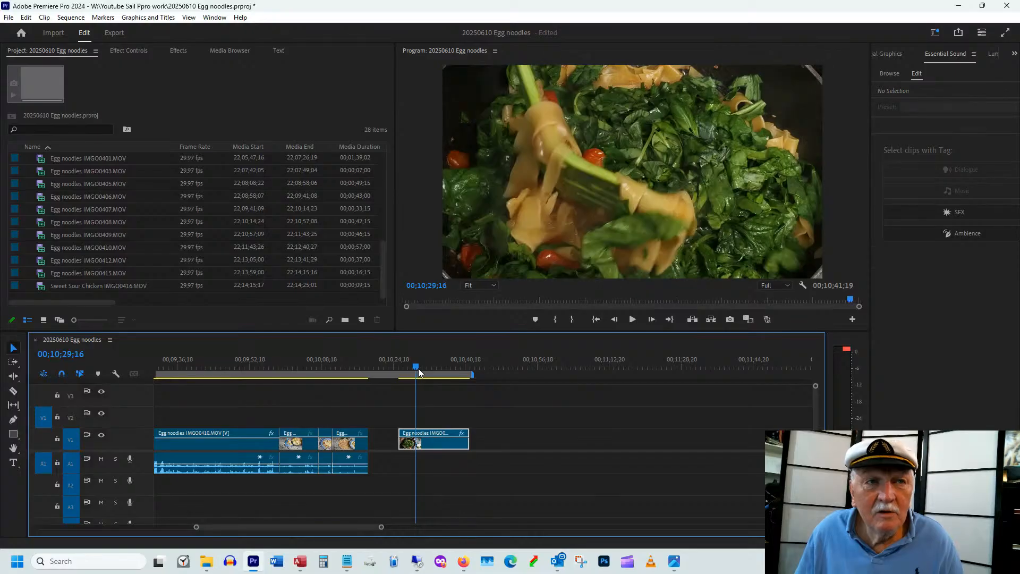
left_click_drag(418, 368, 419, 369)
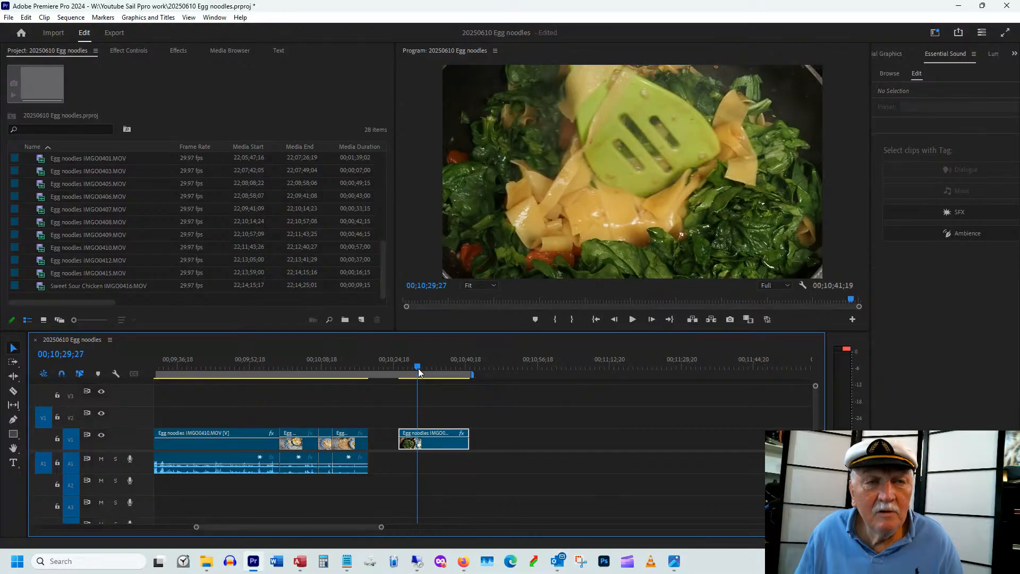
left_click(131, 50)
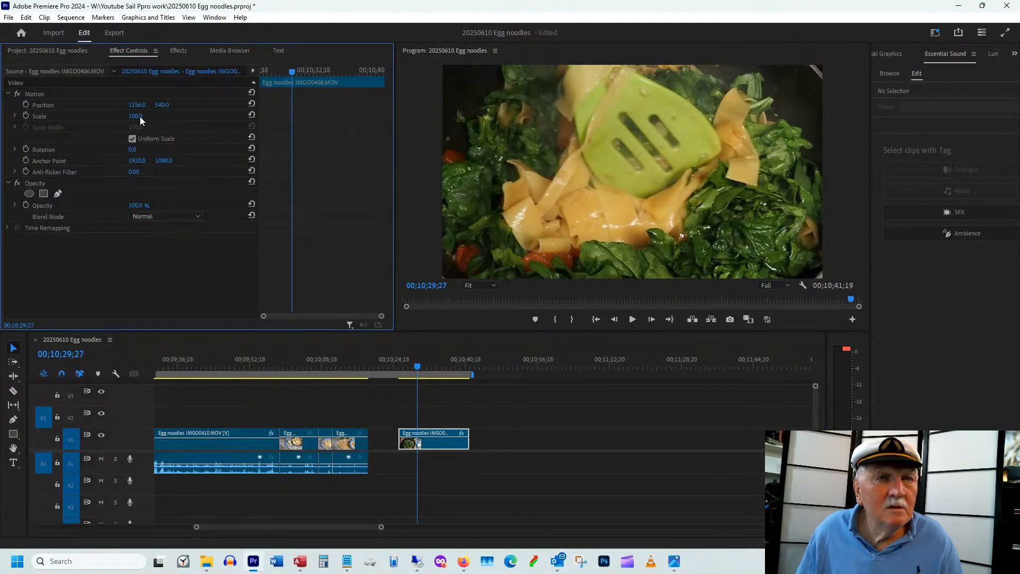
mouse_move(139, 117)
left_mouse_down()
mouse_move(117, 120)
mouse_move(143, 116)
left_mouse_up()
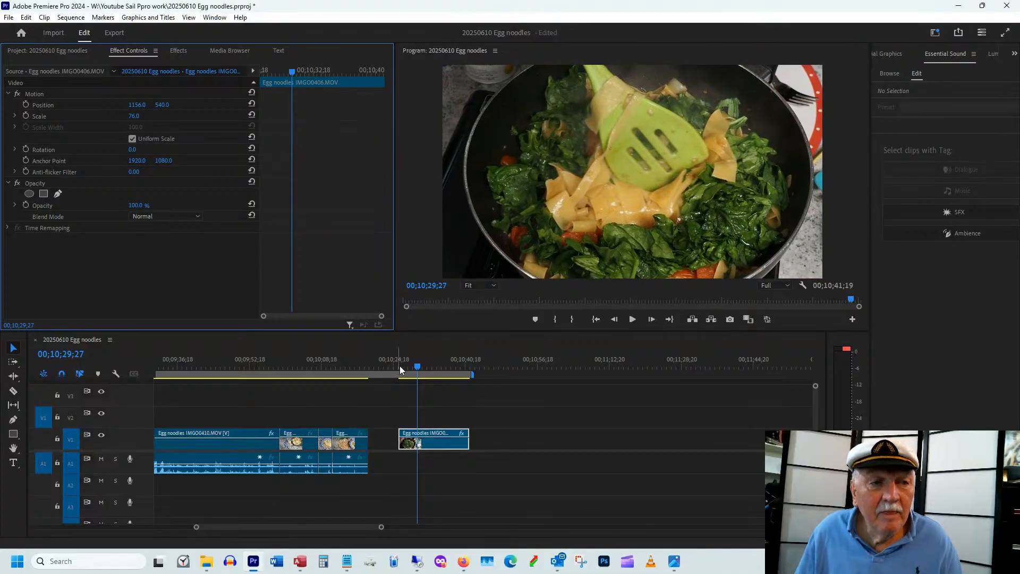
Step: Trim the start of the copied IMGO0406 clip and extend its end to 00;10;43;23, keeping about 7 seconds of stirring
left_click_drag(400, 366, 455, 365)
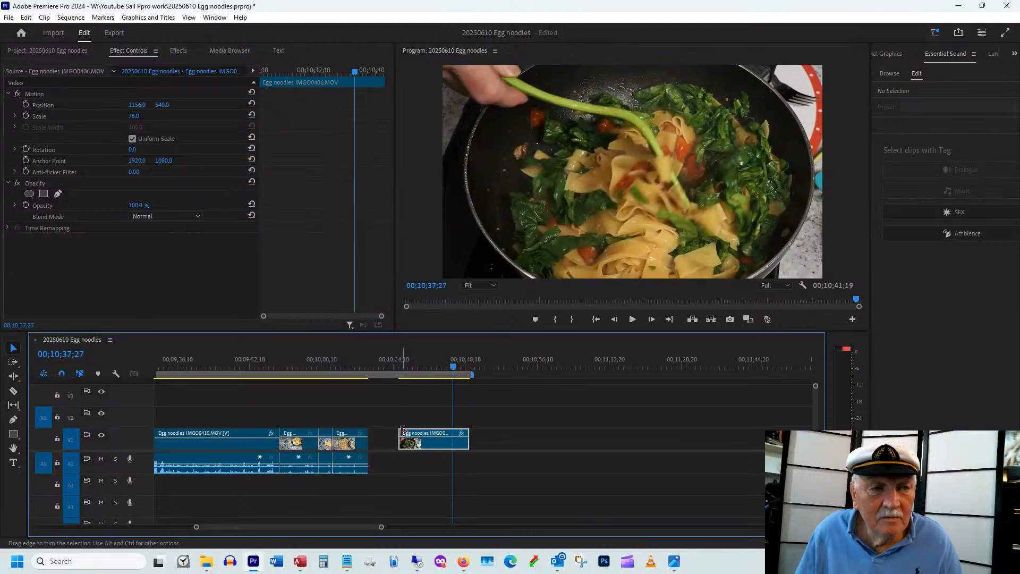
left_click_drag(403, 432, 450, 429)
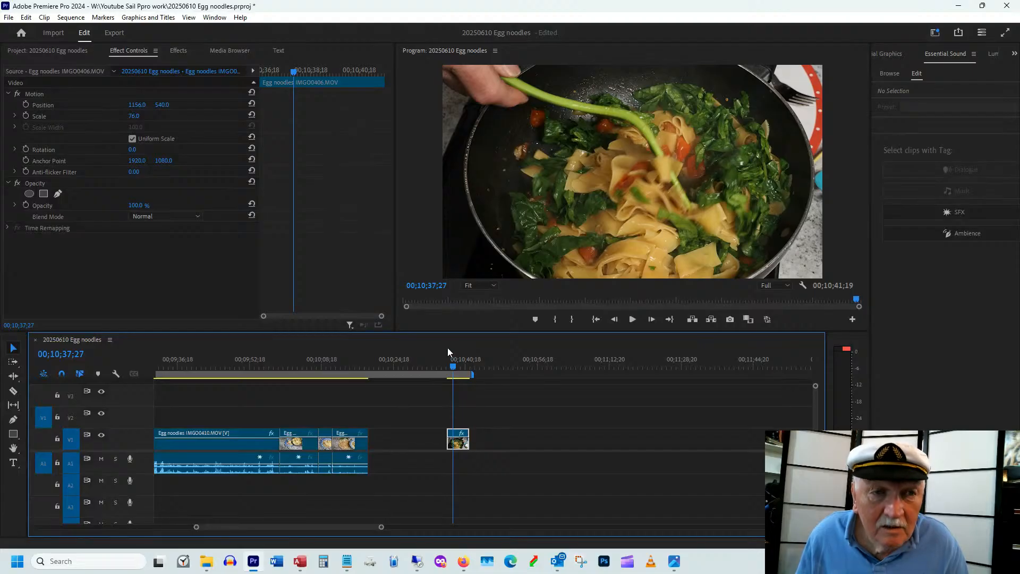
left_click_drag(445, 365, 456, 367)
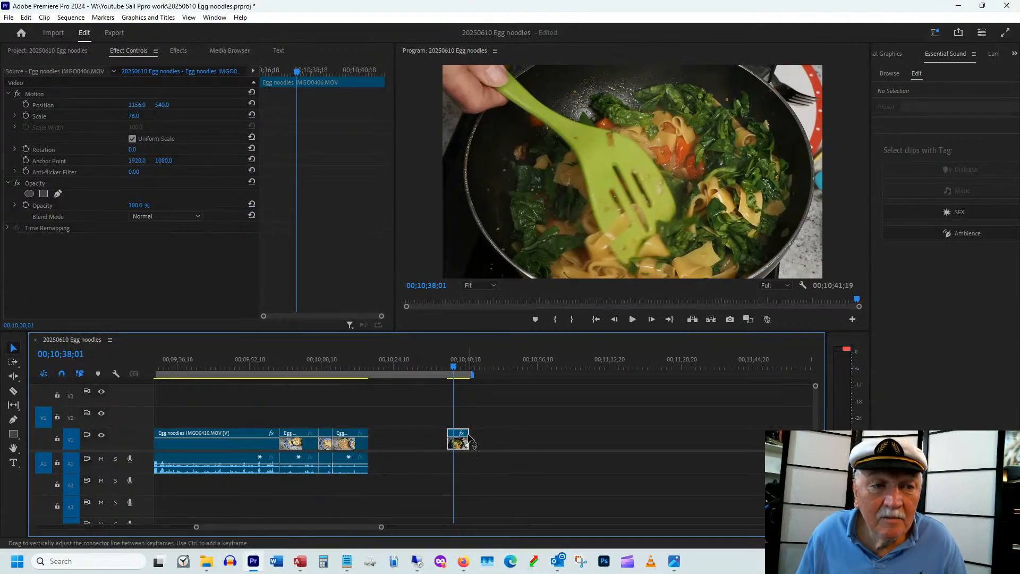
left_click_drag(465, 432, 479, 433)
left_click(460, 368)
left_click_drag(460, 368, 476, 367)
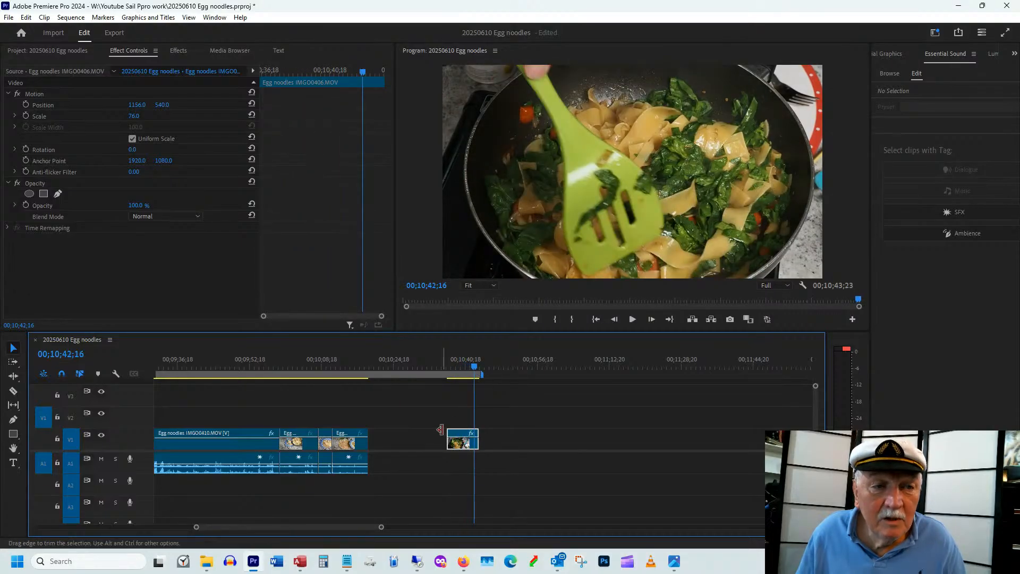
Step: Insert the trimmed IMGO0406 copy on track V2 after the opening plated-dish clip and delete the opening clip's audio
left_click_drag(454, 438, 195, 423)
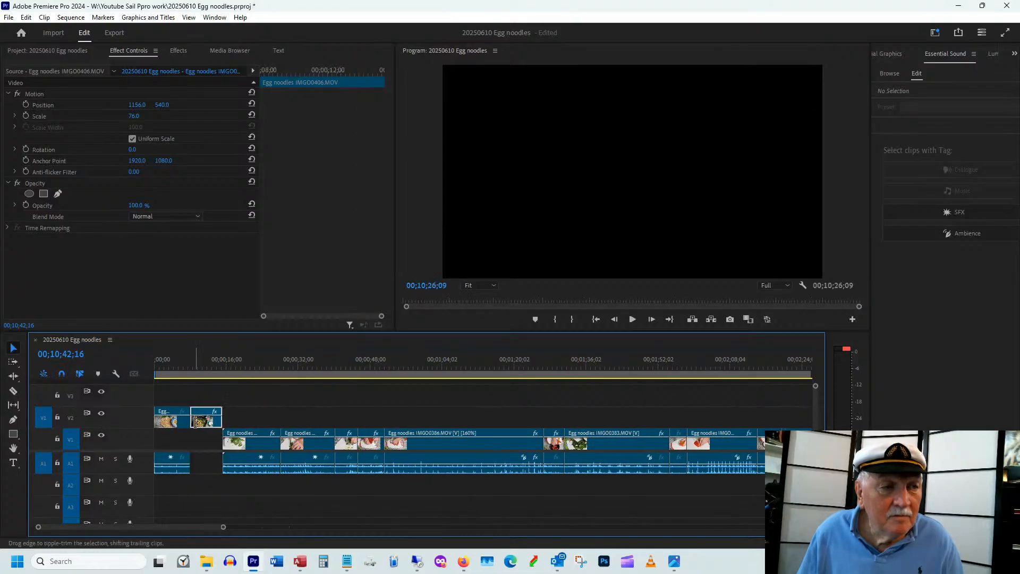
left_click(170, 468)
key("Delete")
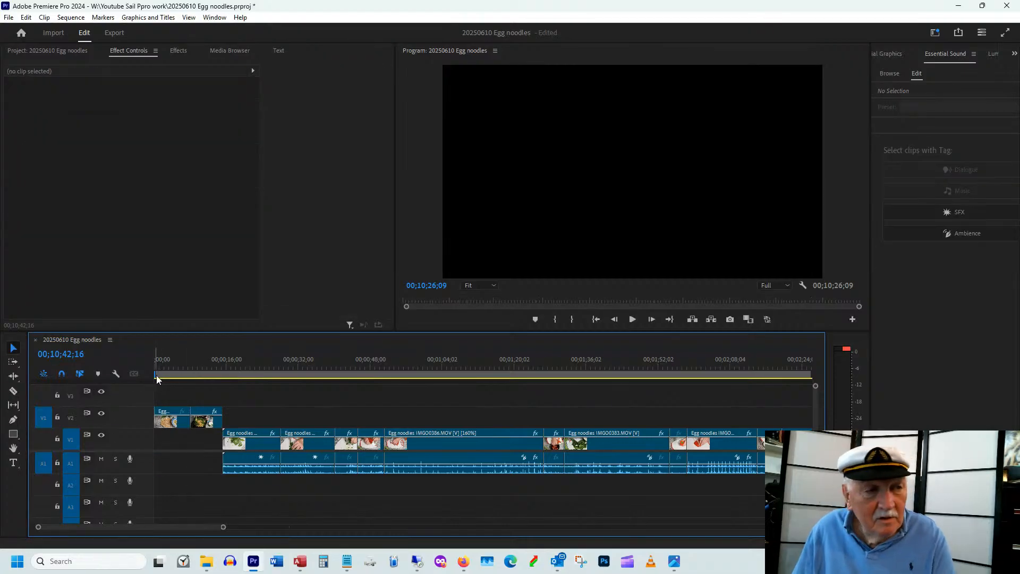
Step: Reframe the opening plated-dish clip IMGO0415 by setting its position to 648, 387
mouse_move(174, 360)
left_mouse_down()
mouse_move(221, 359)
mouse_move(171, 367)
left_mouse_up()
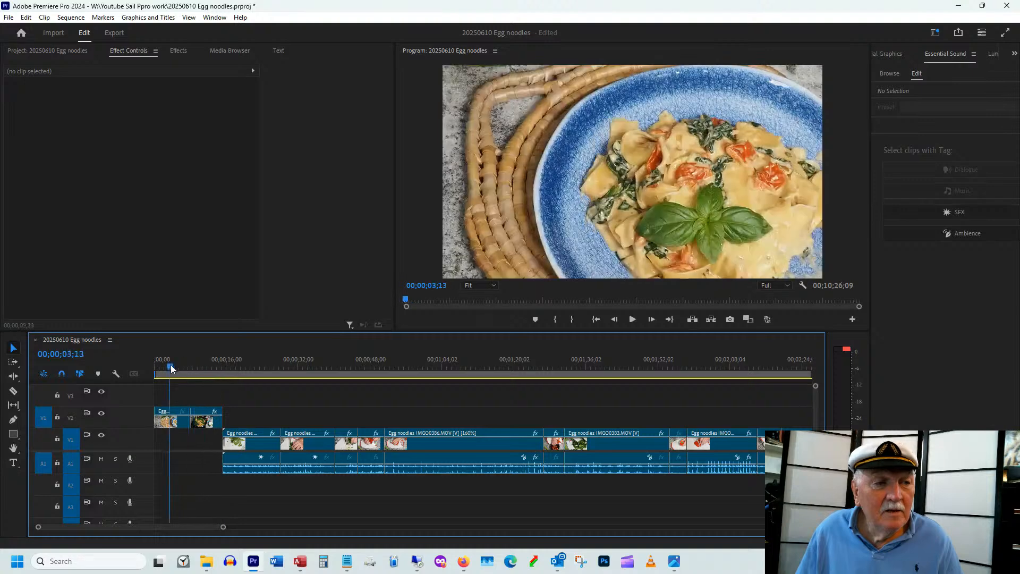
left_click(176, 423)
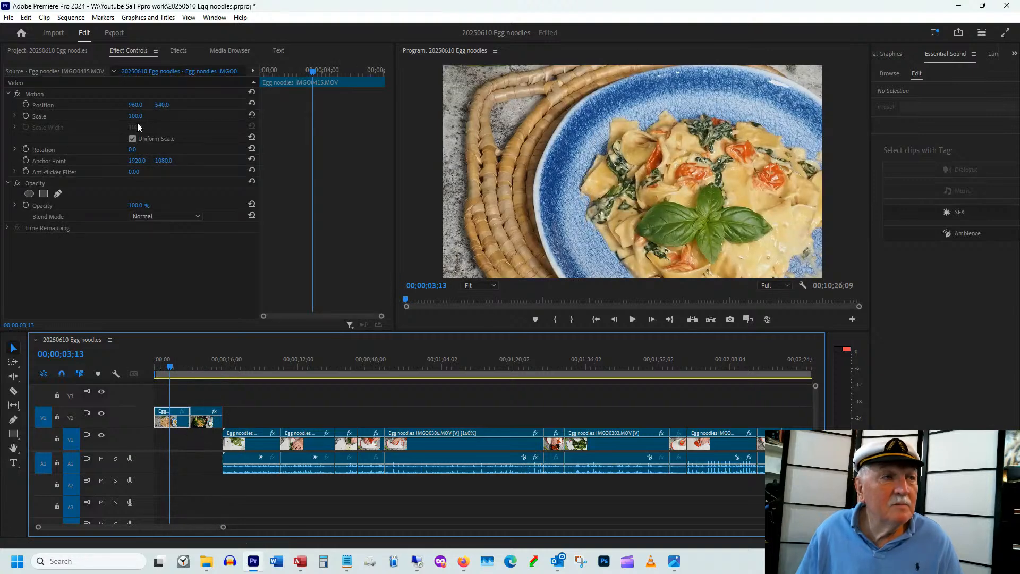
left_click_drag(136, 109, 84, 112)
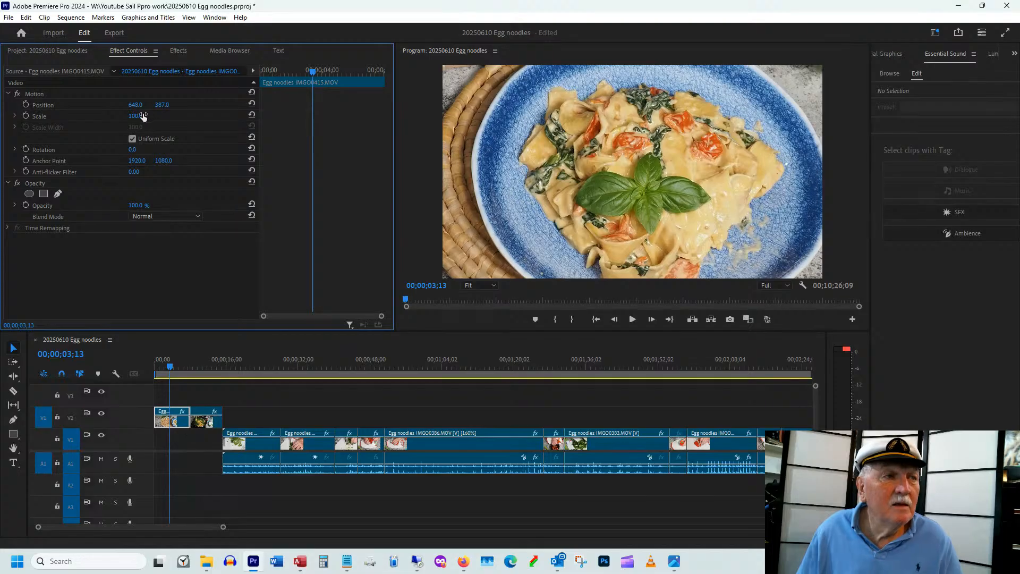
Step: Move the first IMGO0381 clip up to track V2 after the IMGO0406 copy and check the transition between them
left_click_drag(159, 366, 234, 365)
left_click_drag(254, 433, 254, 411)
left_click(217, 364)
mouse_move(219, 364)
left_mouse_down()
mouse_move(230, 365)
mouse_move(217, 364)
left_mouse_up()
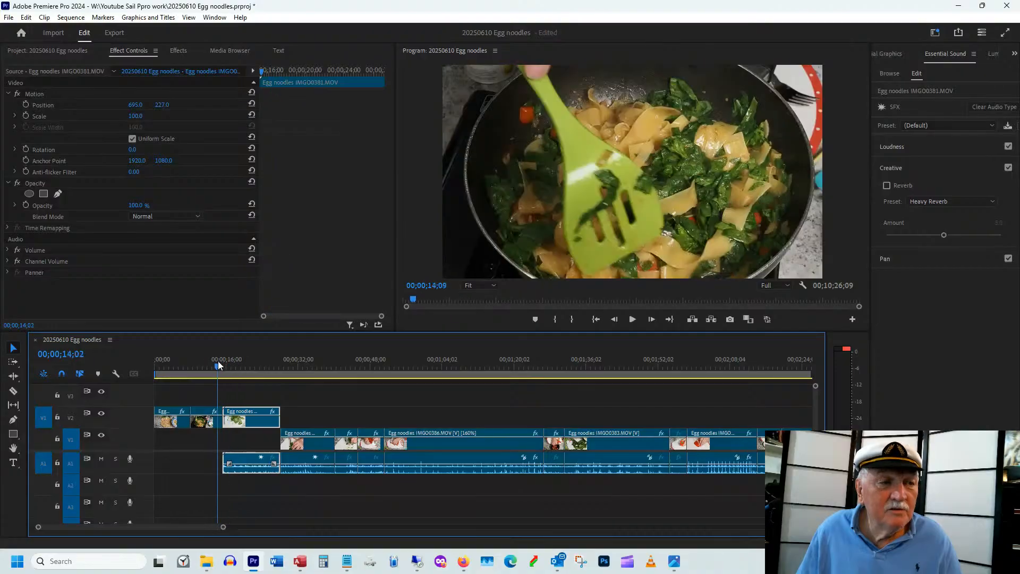
left_click(201, 362)
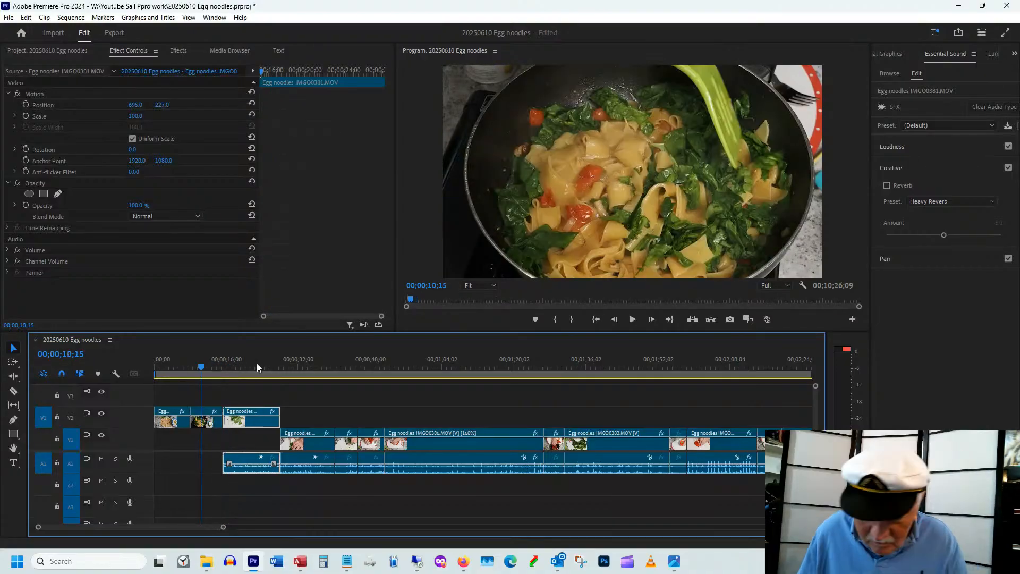
Step: Trim 9 frames off the start of the first IMGO0381 clip on V2 and ripple-delete the gap before it
key("minus")
key("equal")
key("equal")
key("equal")
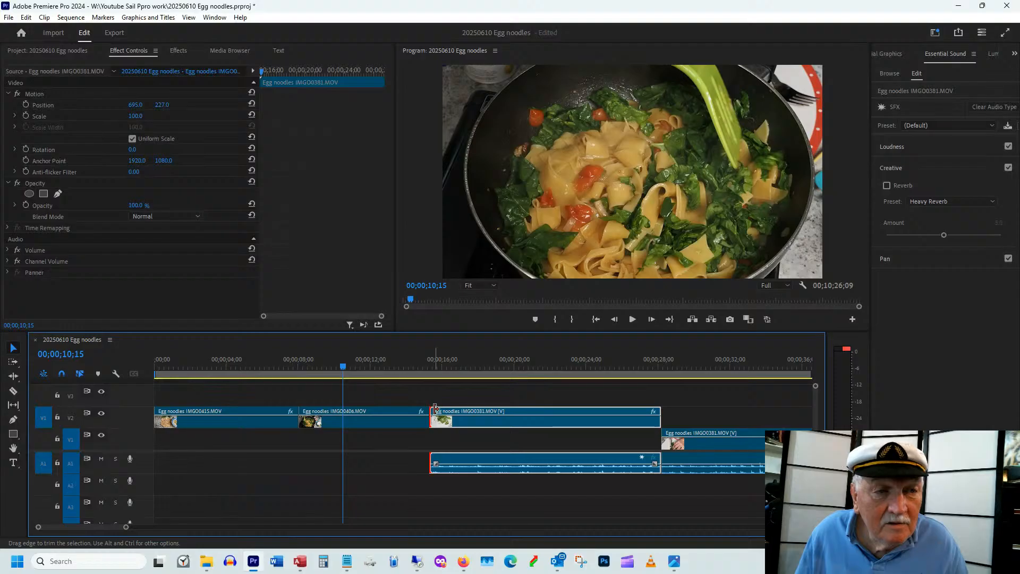
left_click_drag(435, 408, 442, 410)
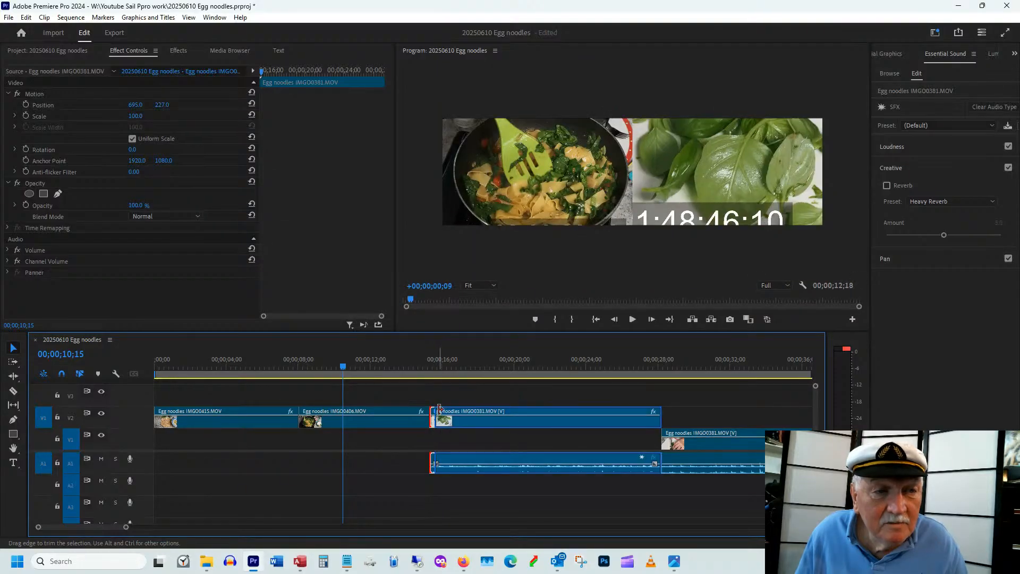
left_click(433, 426)
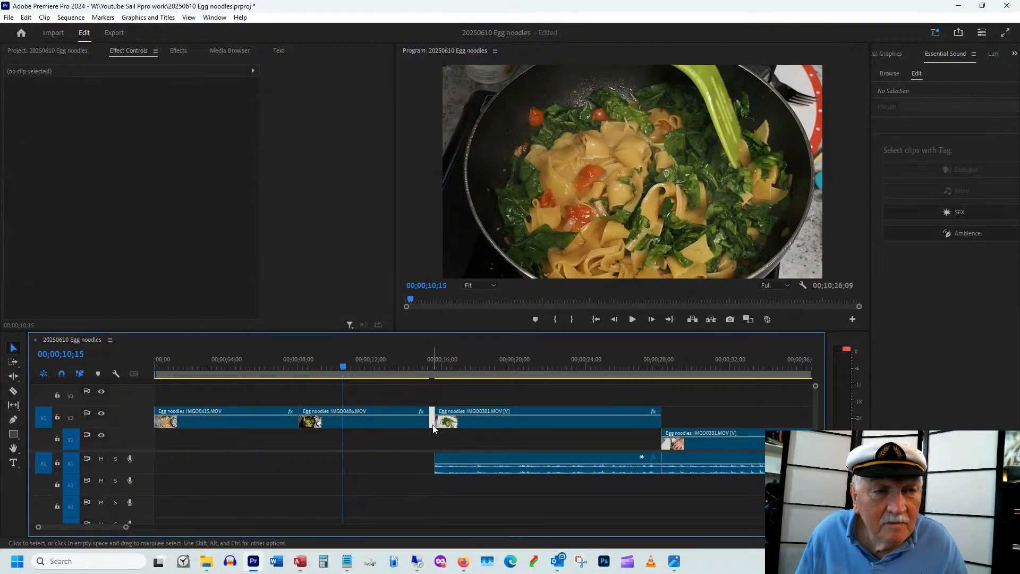
right_click(433, 425)
left_click(457, 432)
left_click_drag(420, 359, 447, 363)
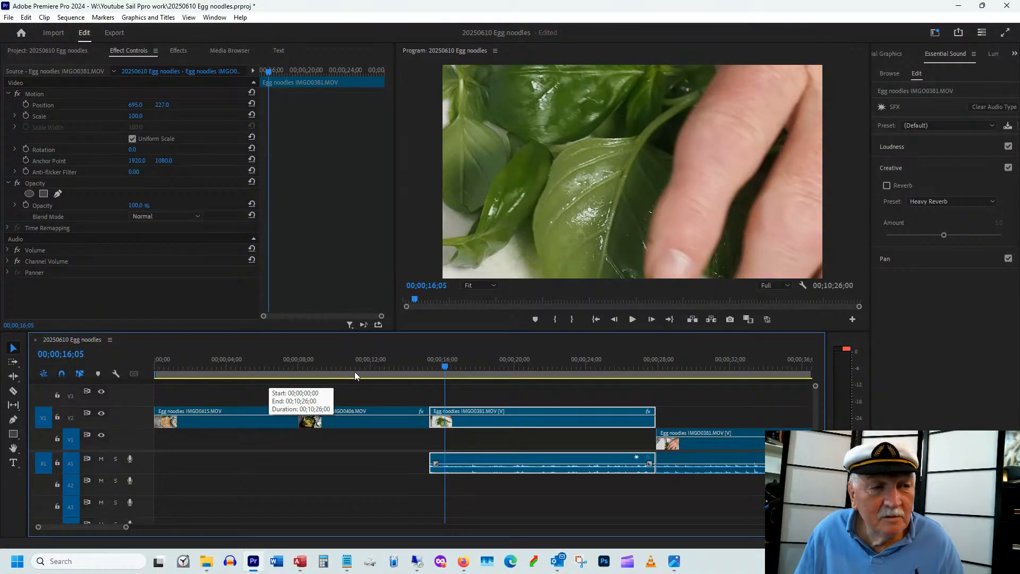
Step: Apply a Cross Zoom transition between the IMGO0406 and IMGO0381 clips on V2 and review the basil-chopping shot
left_click(179, 51)
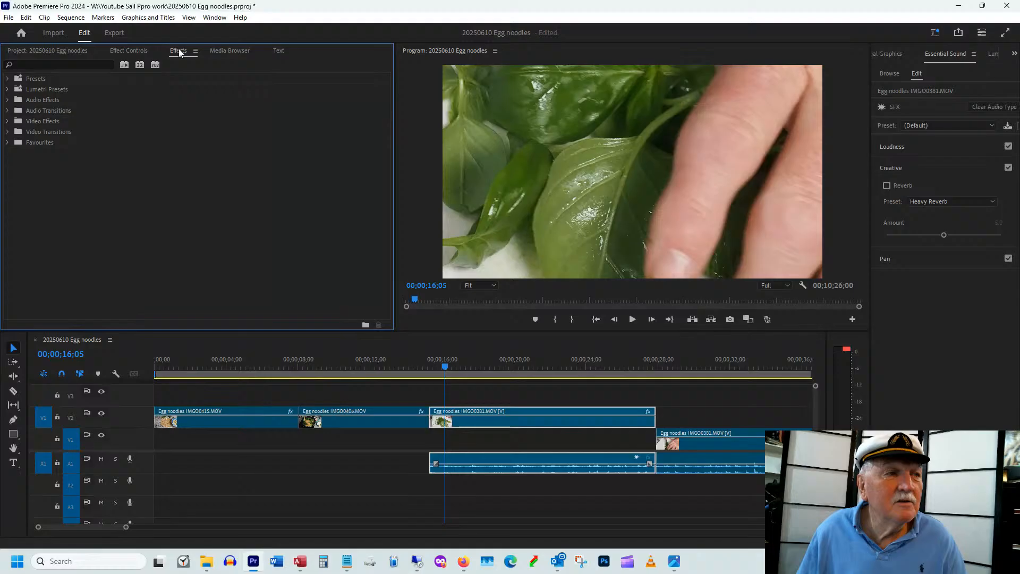
left_click(10, 143)
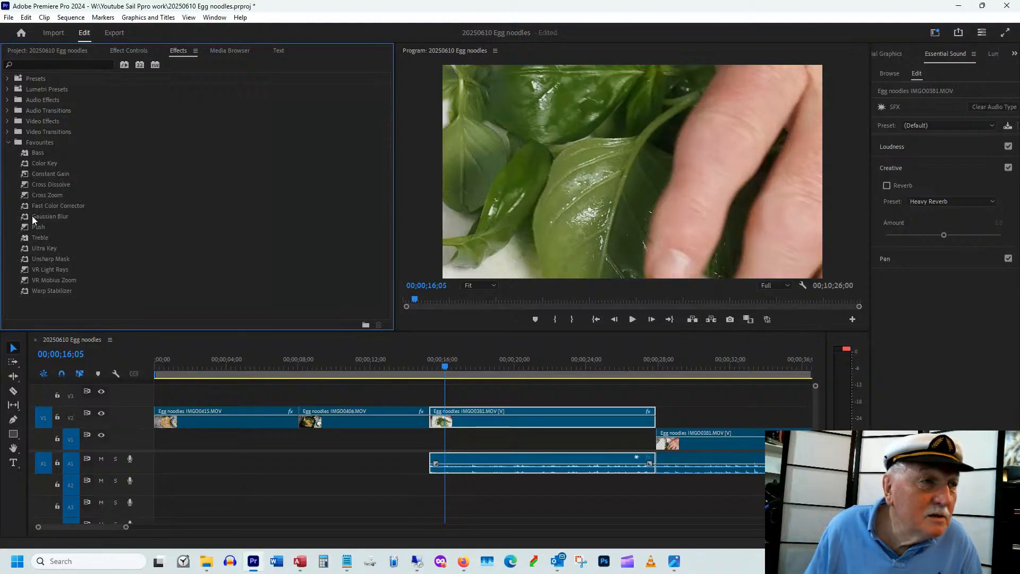
left_click_drag(28, 195, 435, 423)
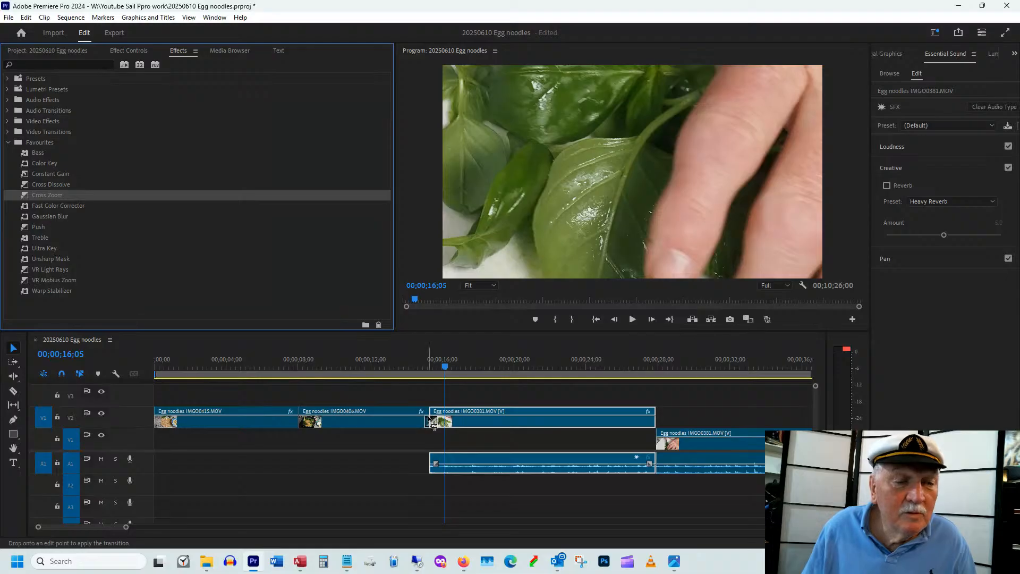
left_click(419, 359)
key("space")
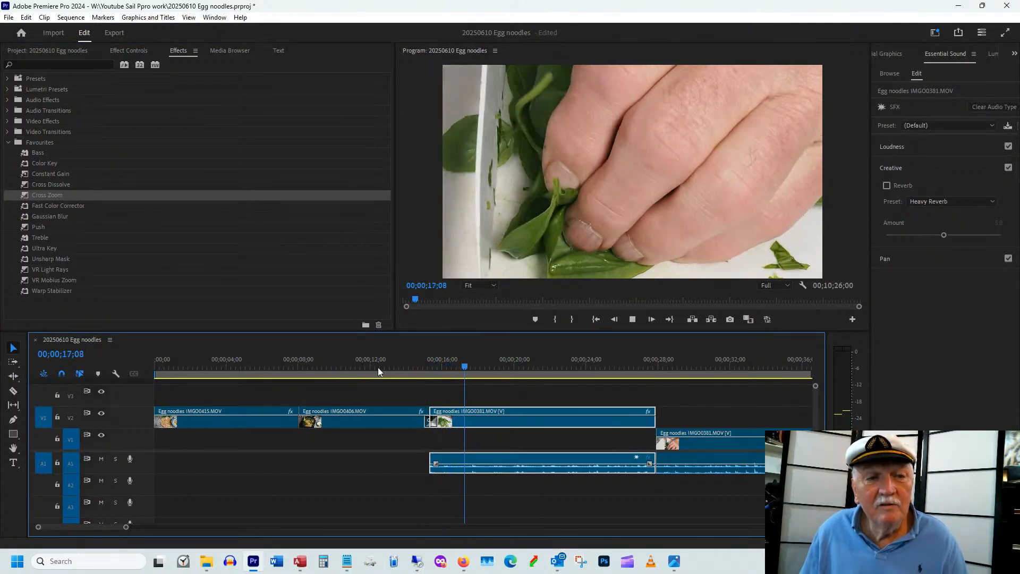
key("space")
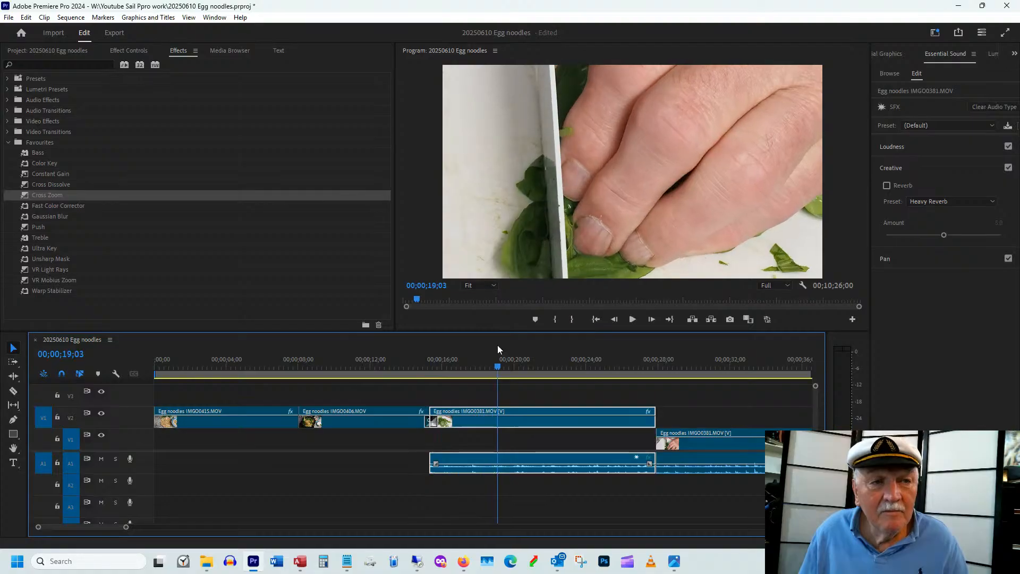
left_click_drag(498, 358, 669, 342)
left_click_drag(495, 357, 626, 360)
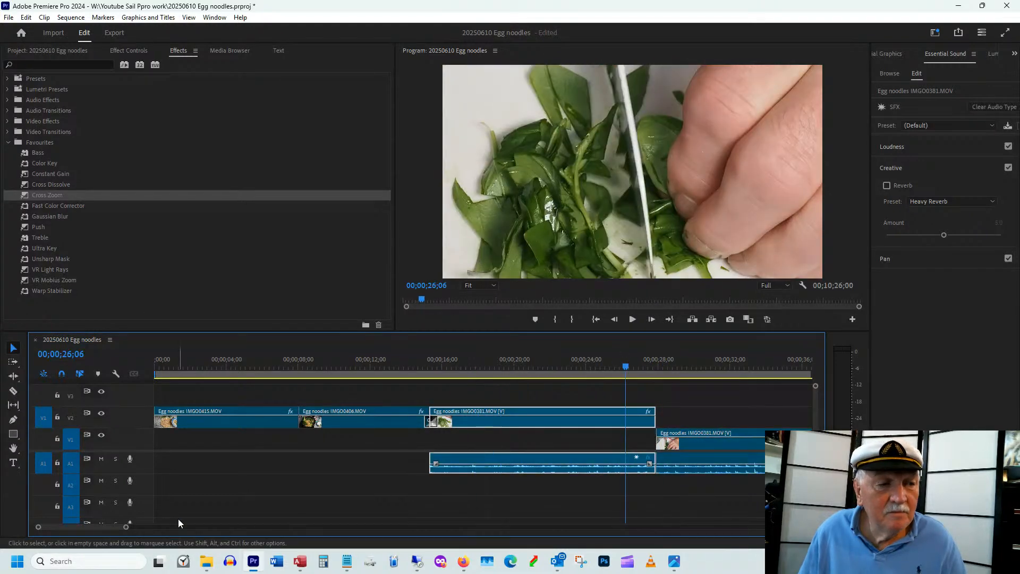
left_click_drag(435, 360, 467, 359)
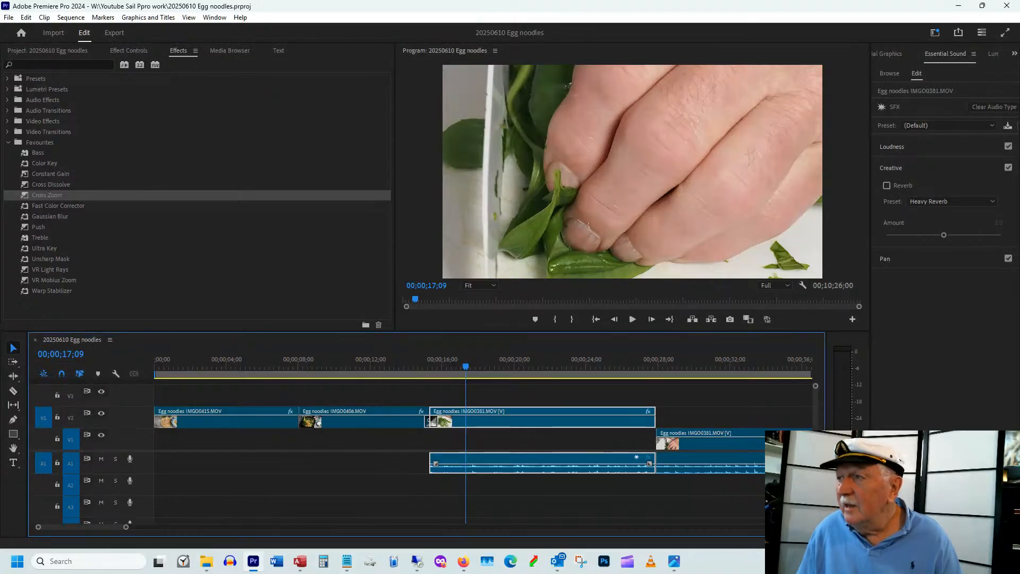
Step: Preview Shrmp paprika IMGO0378.MOV from the 20250610 egg noodles folder in VLC, then close the player
left_click_drag(1019, 56, 759, 63)
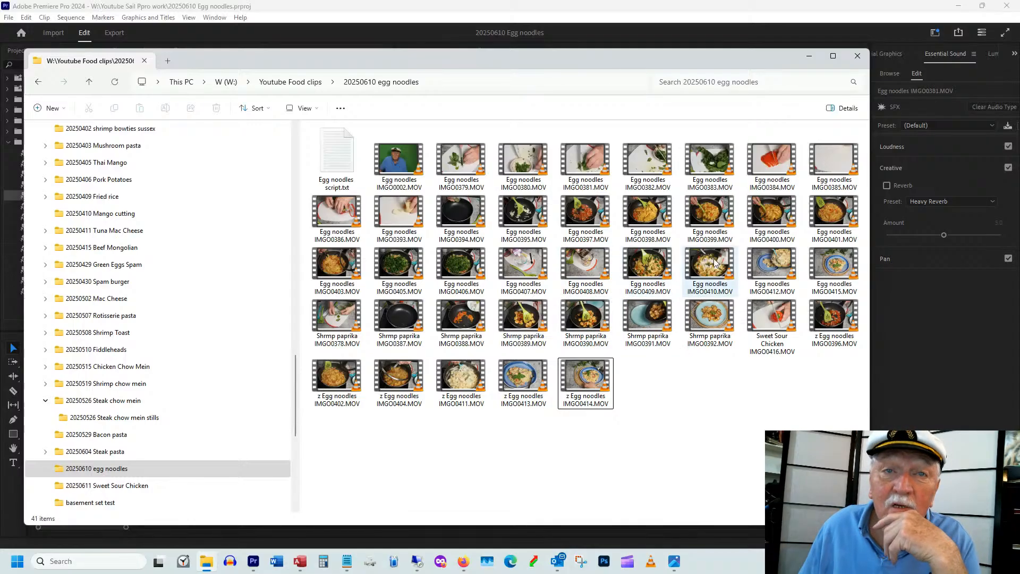
double_click(338, 315)
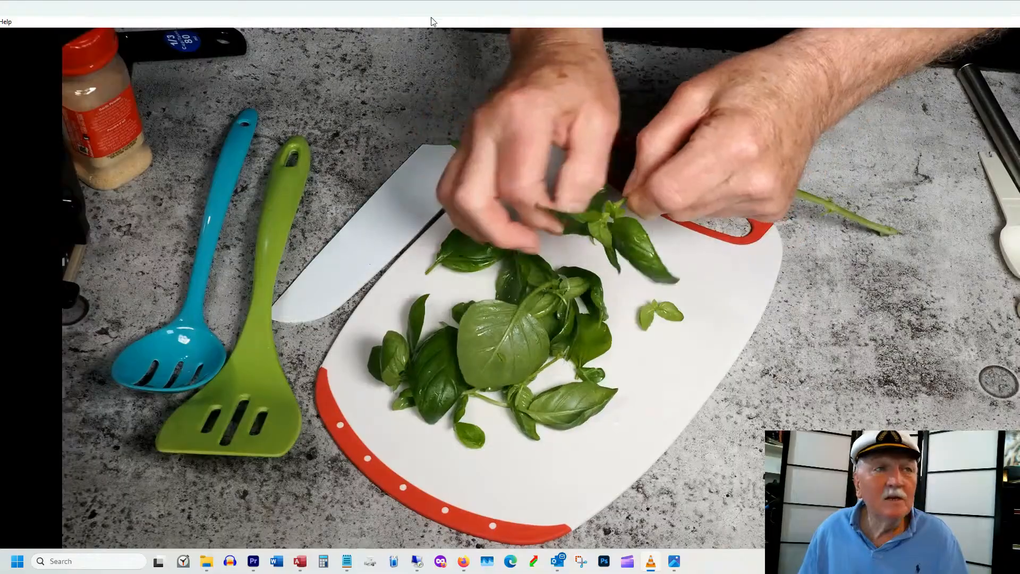
double_click(442, 10)
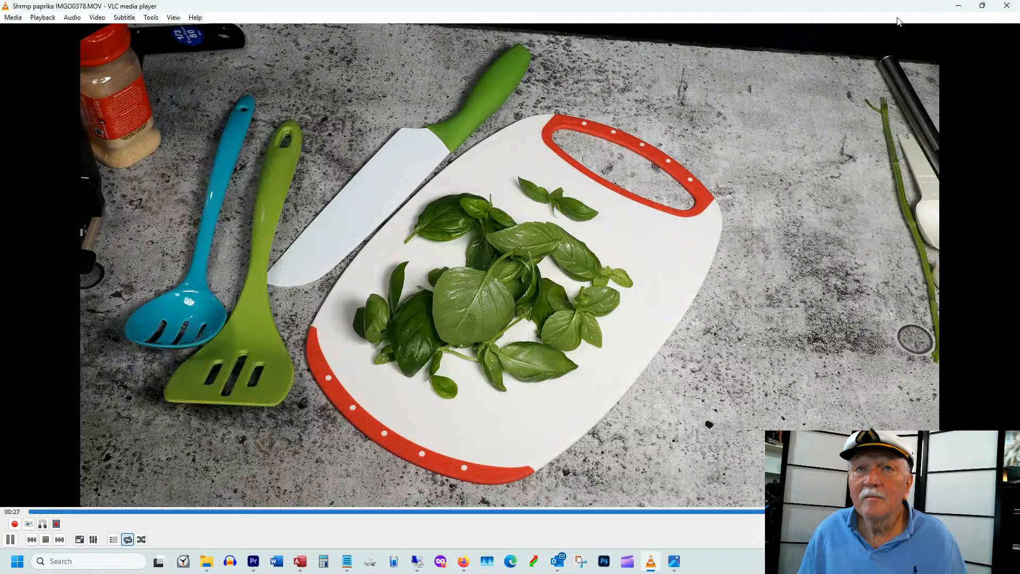
double_click(837, 9)
double_click(838, 12)
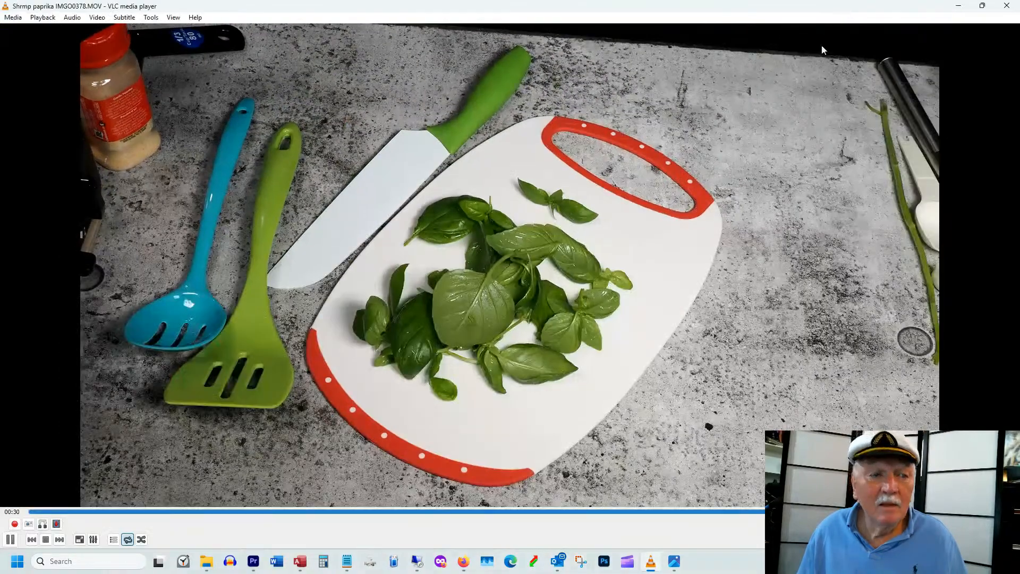
double_click(313, 9)
left_click_drag(872, 14, 533, 123)
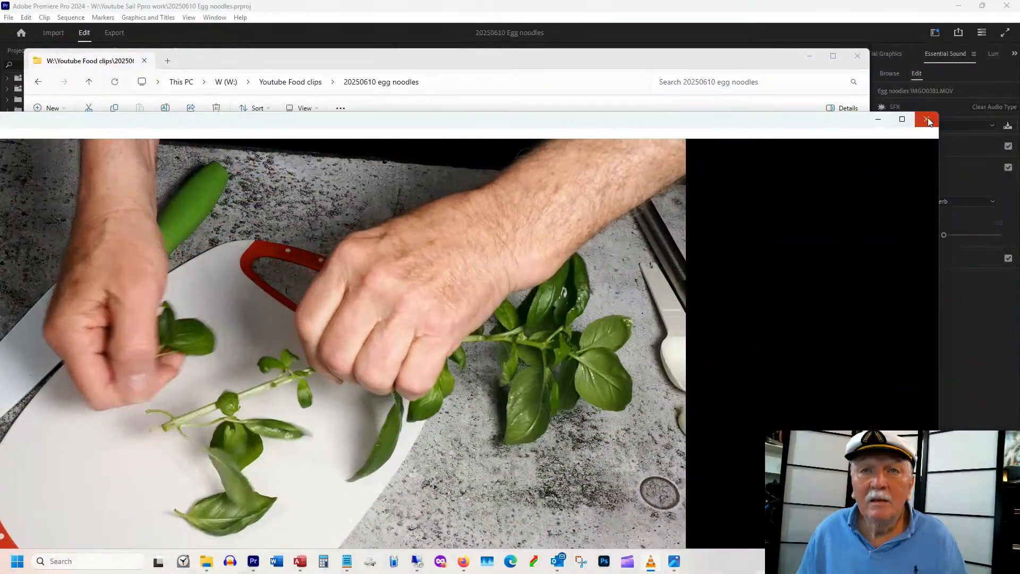
left_click(925, 122)
Step: Add Shrmp paprika IMGO0378.MOV from the footage folder to track V3 above the opening clips
left_click_drag(449, 56, 572, 51)
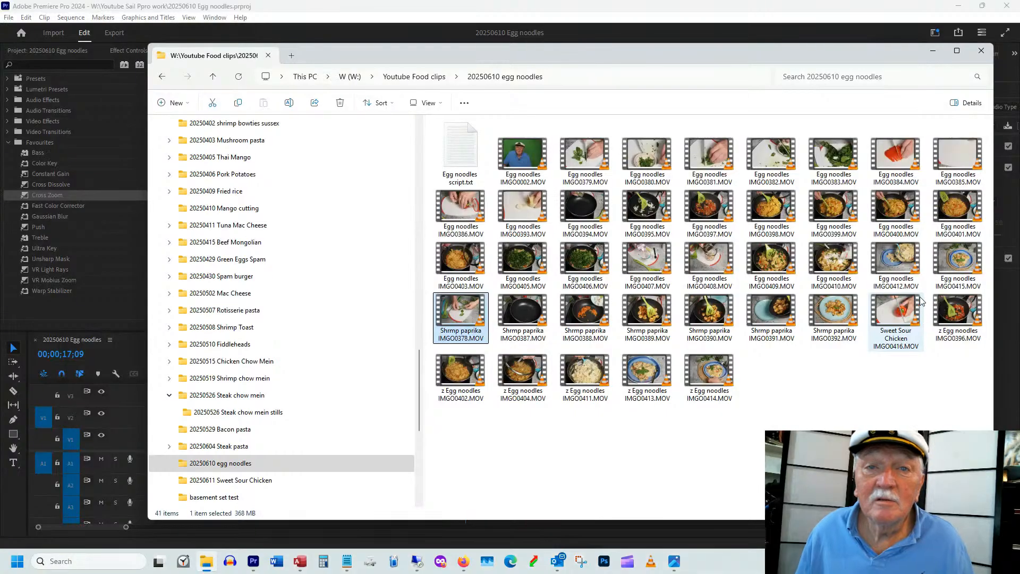
left_click_drag(747, 61, 1019, 58)
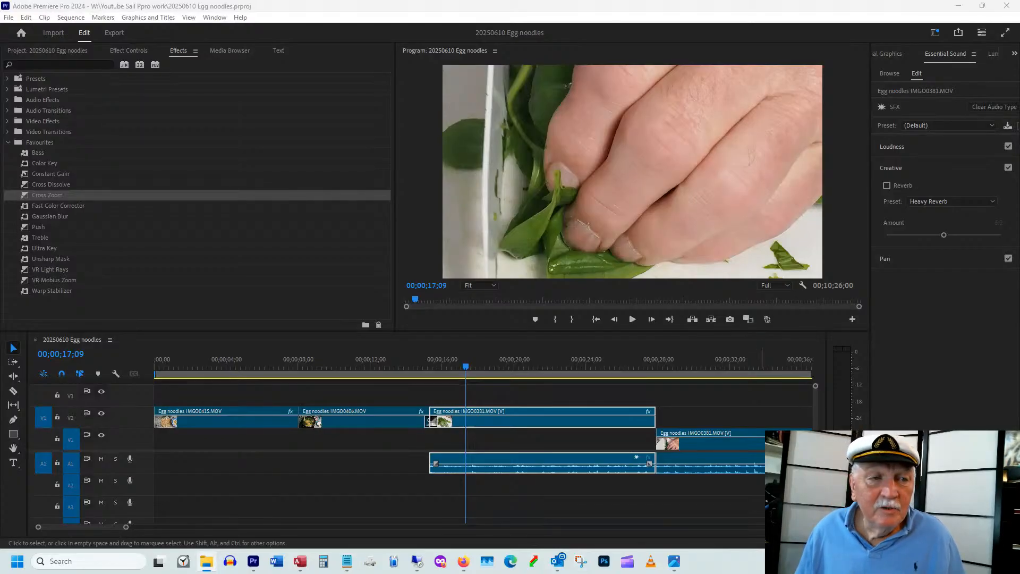
left_click_drag(612, 414, 205, 400)
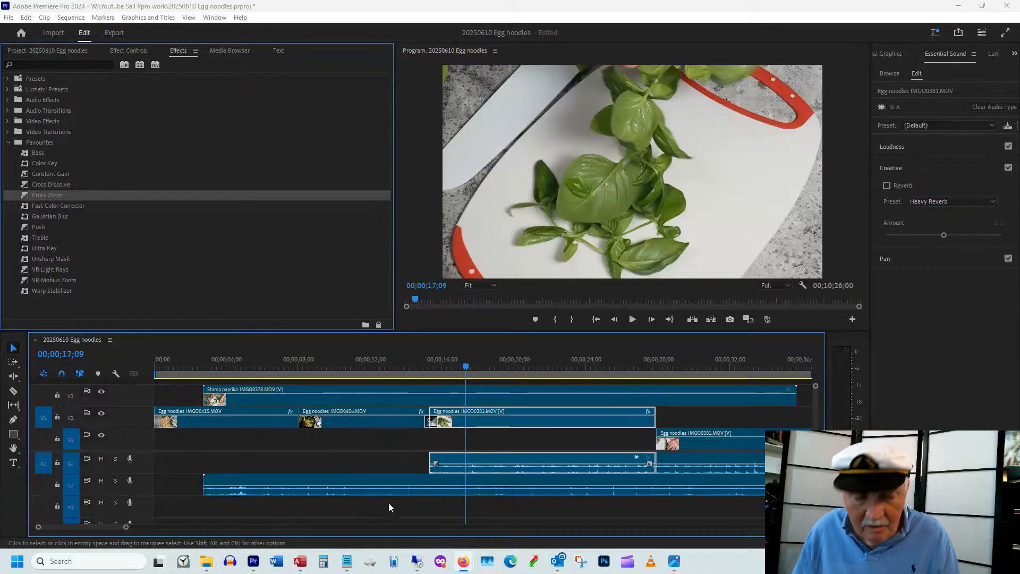
Step: Trim the IMGO0378 basil clip to about 5 seconds and insert it between the IMGO0406 and IMGO0381 clips
left_click(548, 365)
key("minus")
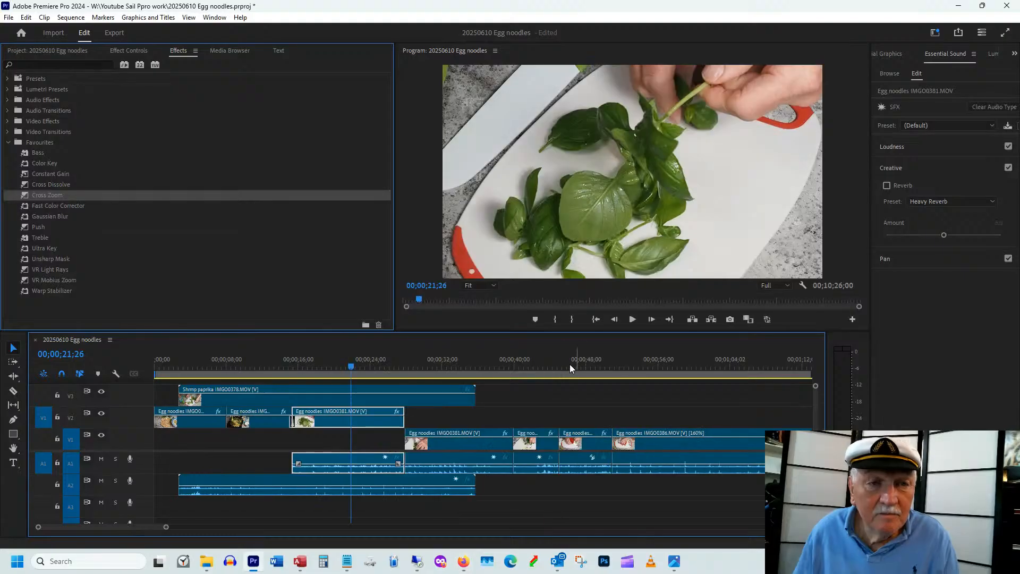
left_click_drag(394, 365, 352, 368)
left_click_drag(472, 389, 382, 389)
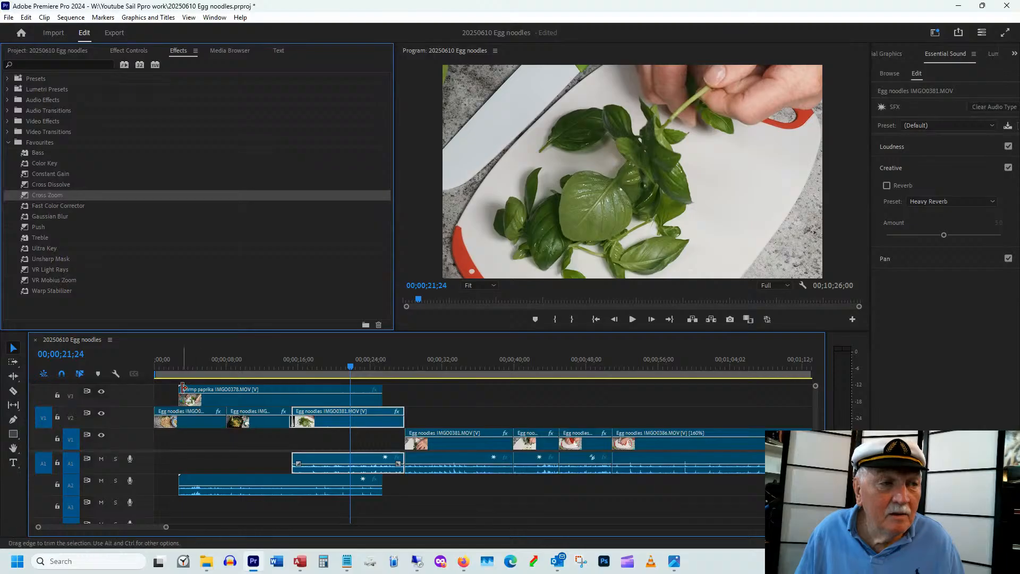
left_click_drag(181, 386, 319, 400)
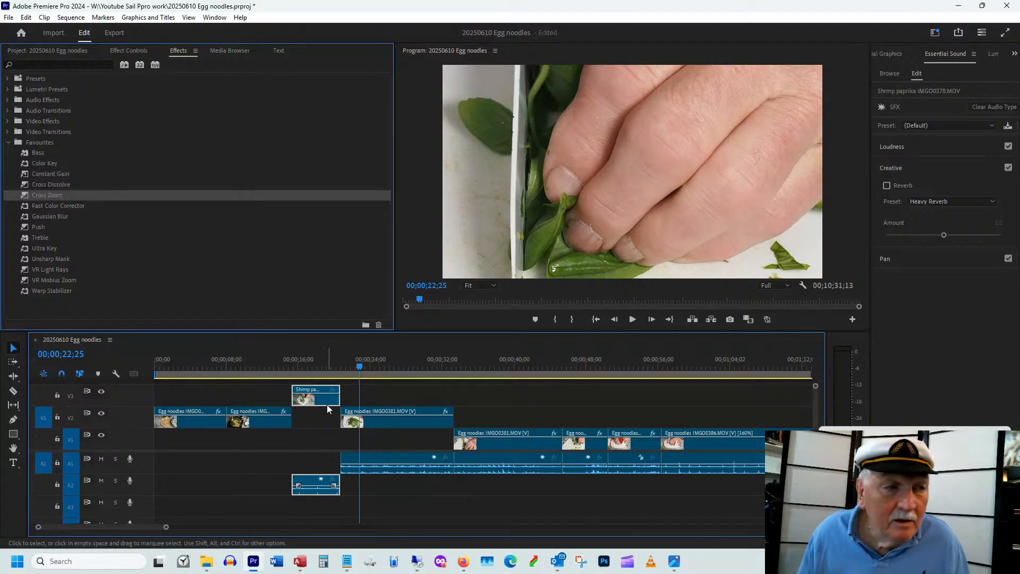
Step: Move the IMGO0378 clip's video to V2 and its audio to A1, and lower the following IMGO0381 clip to V1
left_click_drag(323, 403, 321, 421)
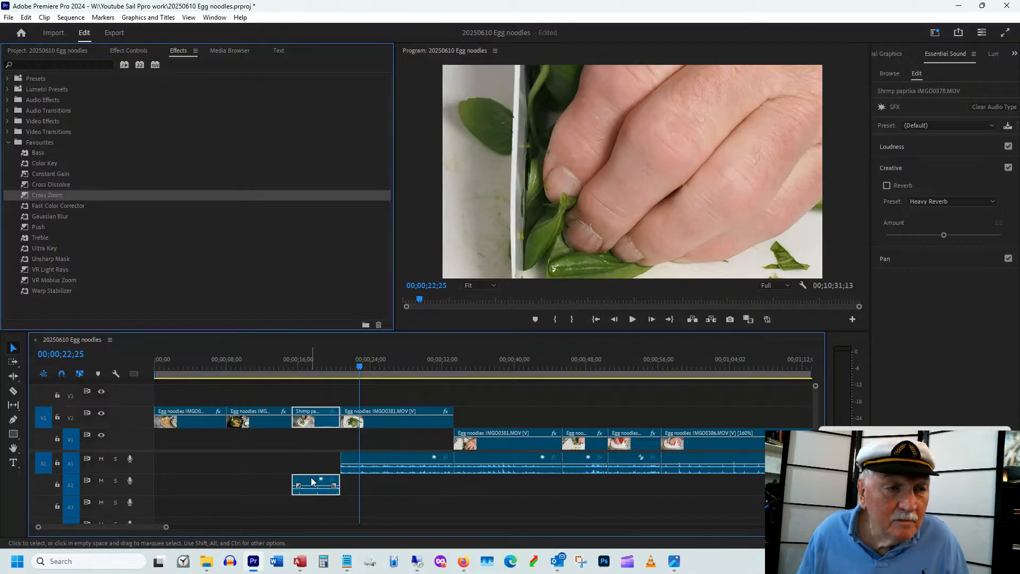
left_click_drag(311, 478, 311, 461)
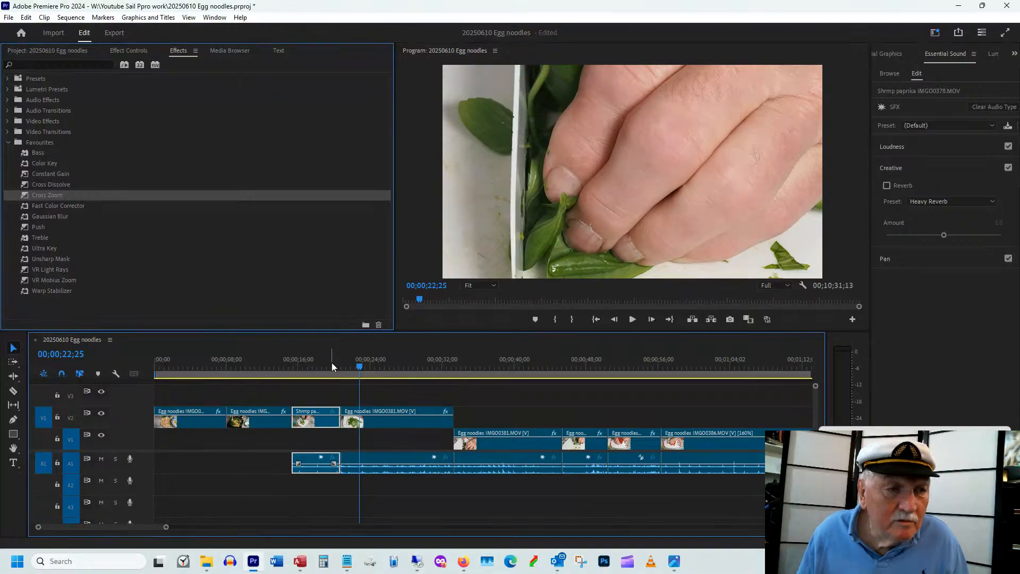
left_click_drag(332, 362, 322, 361)
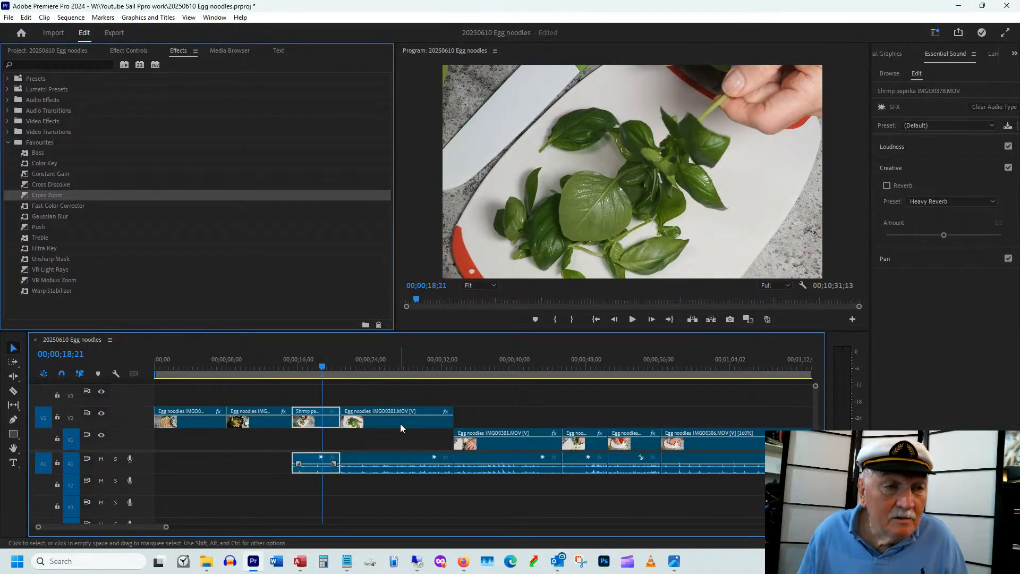
left_click_drag(398, 420, 401, 436)
Step: Apply a Cross Zoom transition between the IMGO0406 and IMGO0378 clips on V2, preview it, and save the project
left_click(283, 368)
left_click_drag(283, 368, 295, 366)
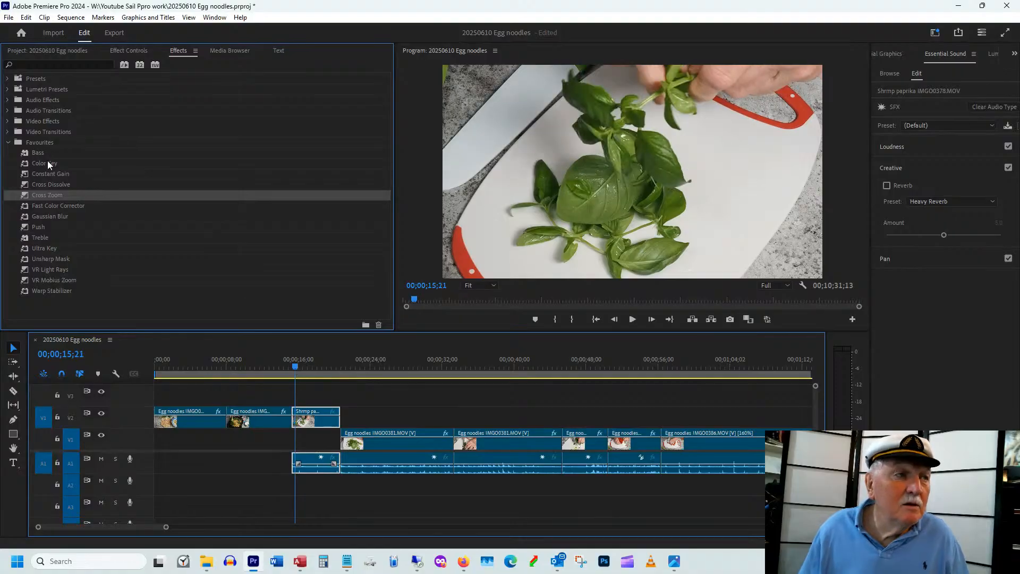
left_click_drag(24, 194, 294, 423)
left_click_drag(294, 370, 283, 366)
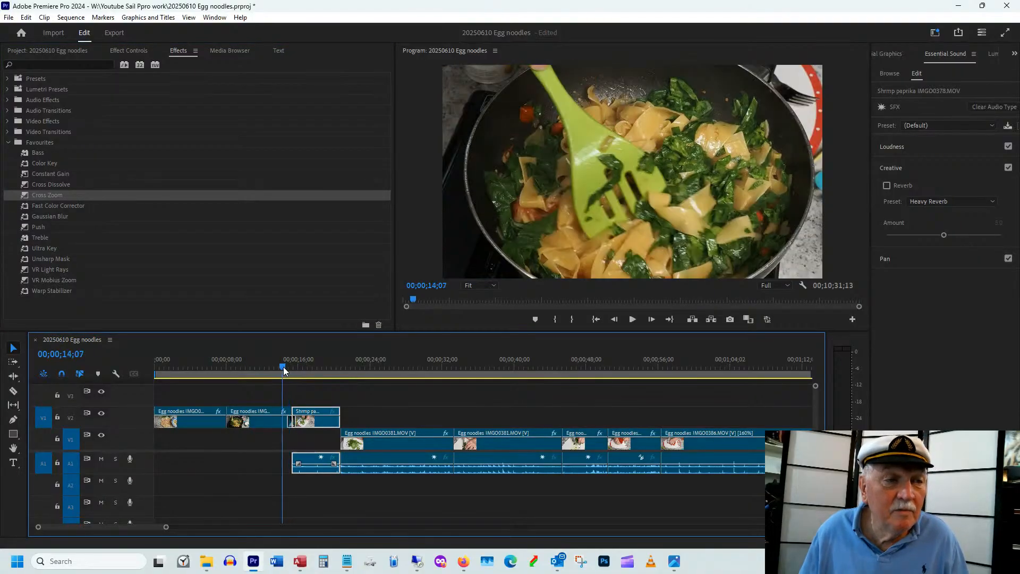
key("space")
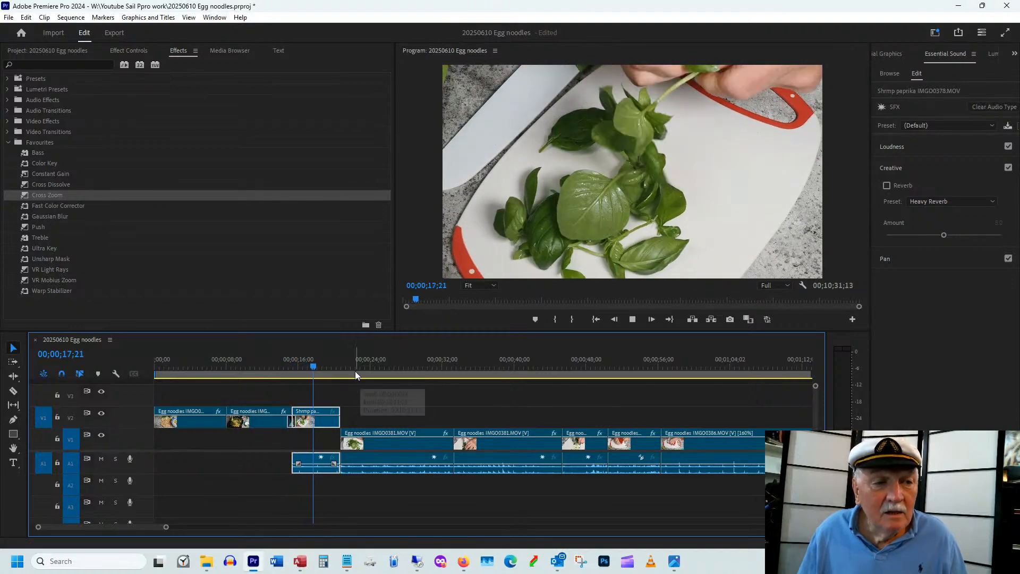
key("space")
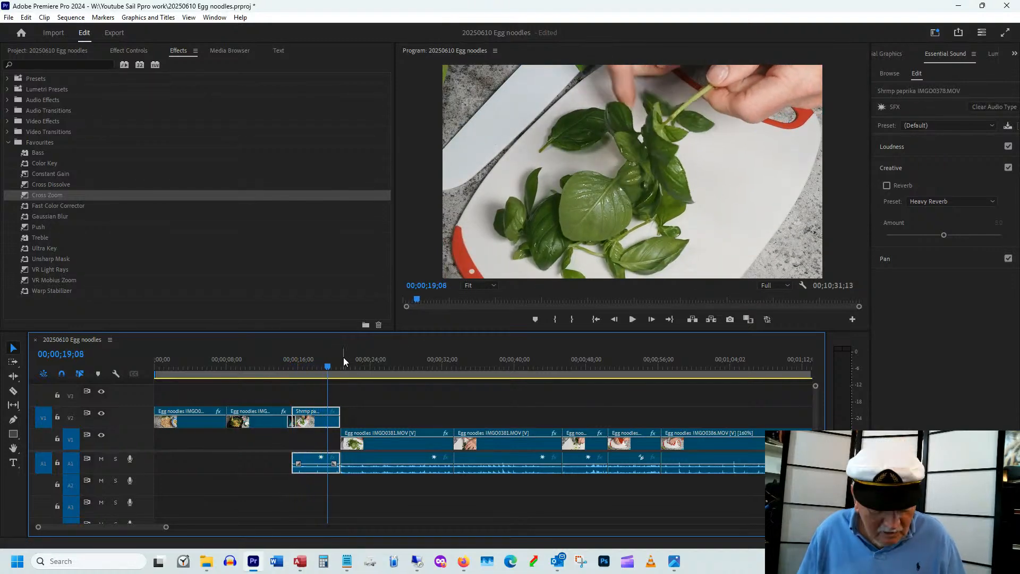
key("ctrl+s")
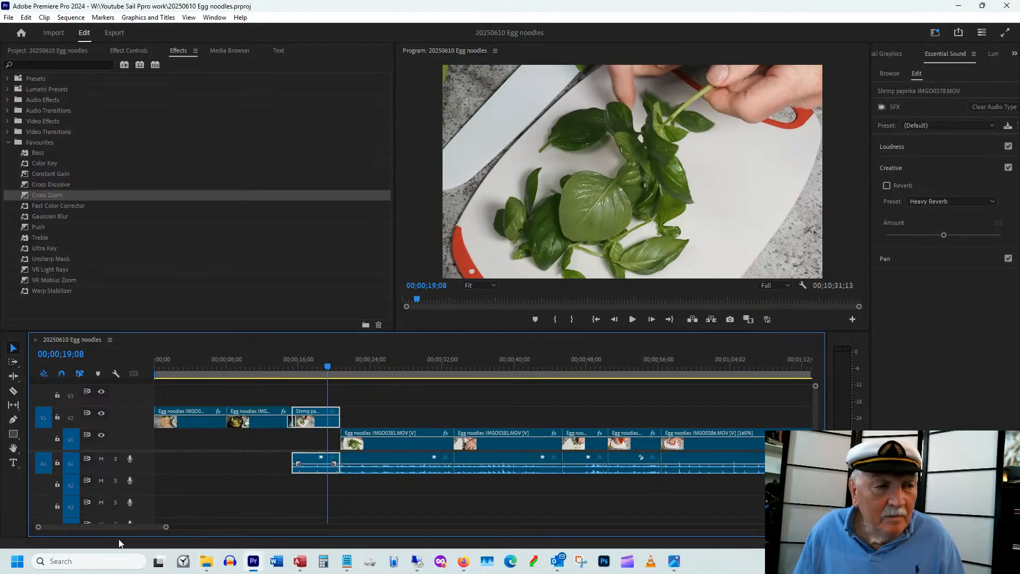
Step: Examine the whole edited sequence, from the opening highlights through to the final plated-dish clip
mouse_move(116, 527)
left_mouse_down()
mouse_move(142, 526)
mouse_move(130, 524)
left_mouse_up()
key("minus")
key("minus")
key("minus")
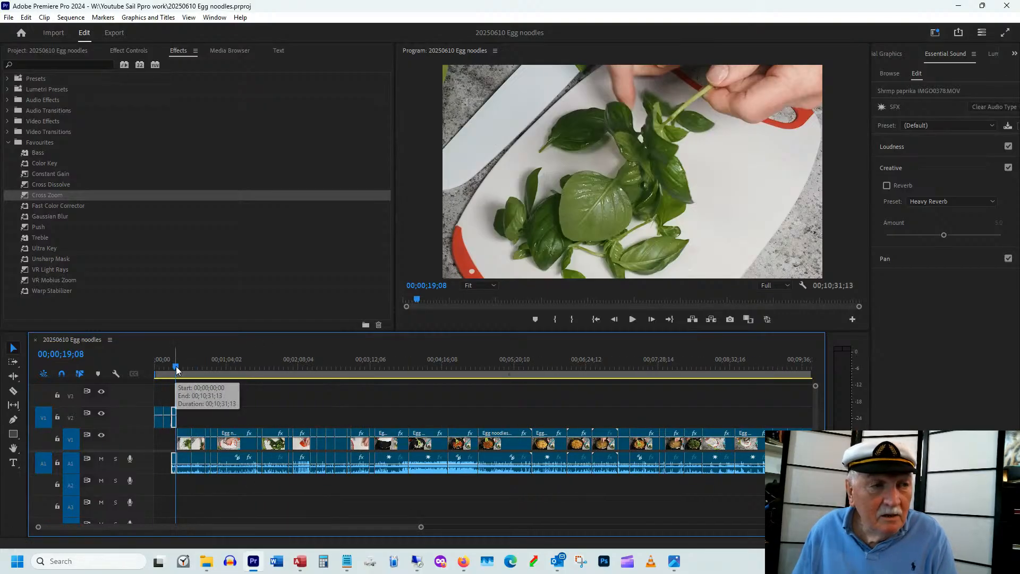
left_click_drag(176, 367, 283, 368)
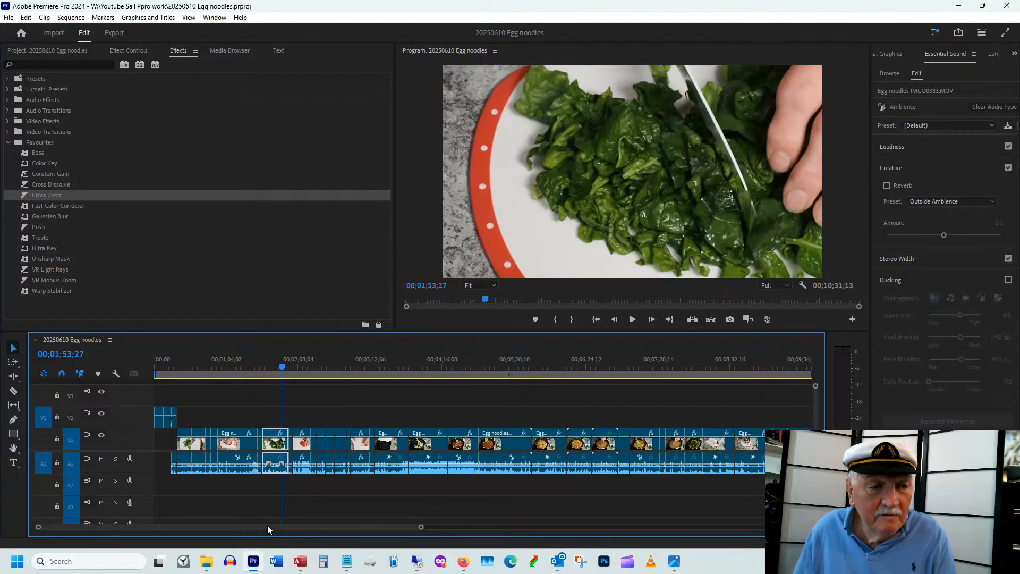
left_click_drag(266, 525, 327, 527)
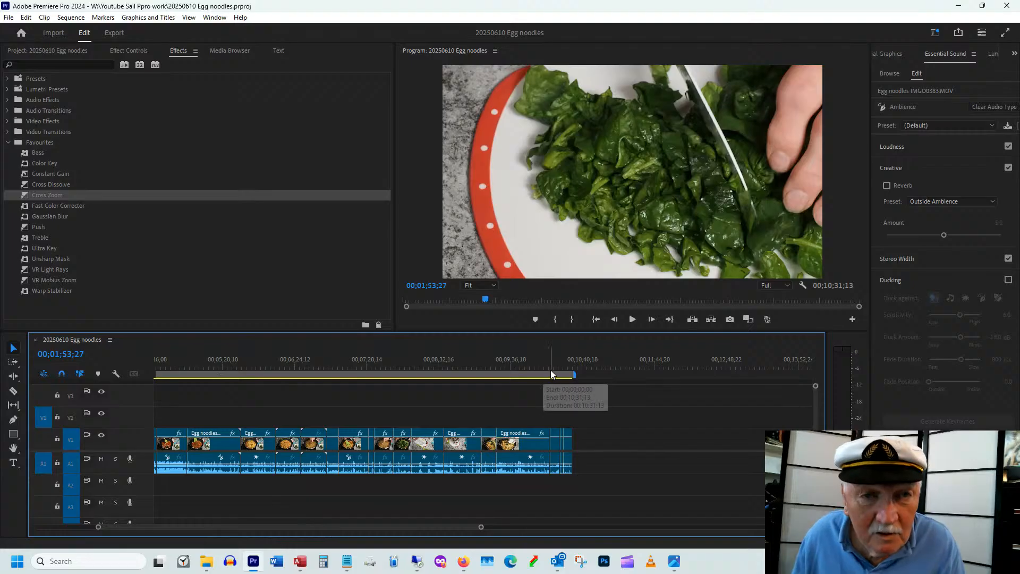
left_click(573, 356)
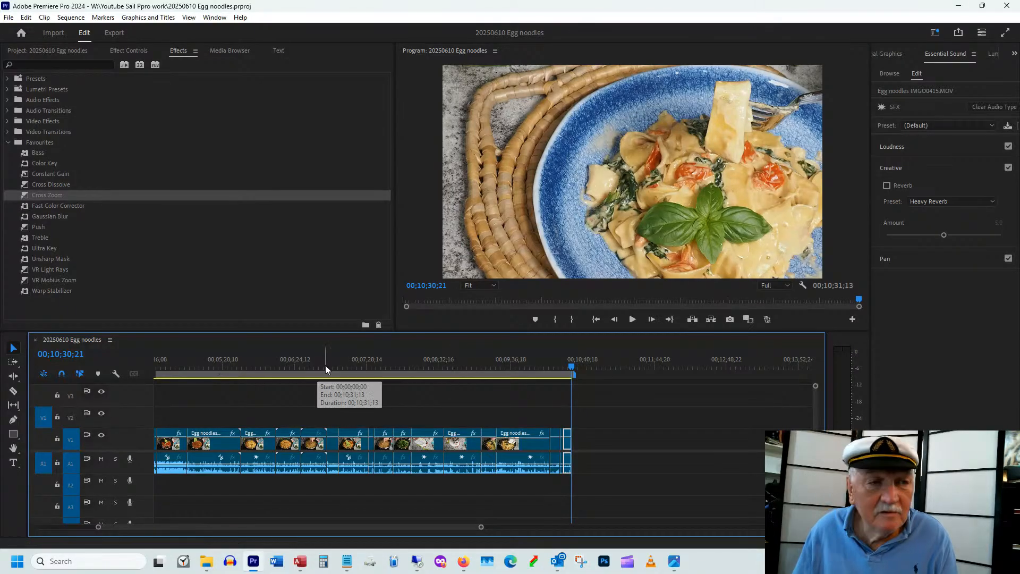
left_click_drag(295, 525, 210, 519)
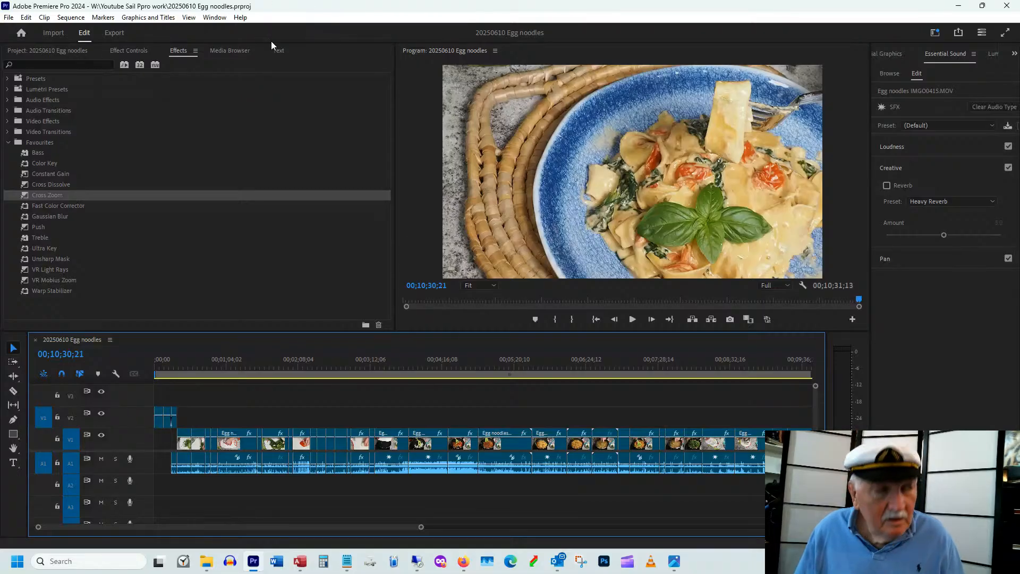
Step: Open the recent Steak chow mein project and fit its whole sequence in the timeline with the upper video tracks showing
left_click(9, 18)
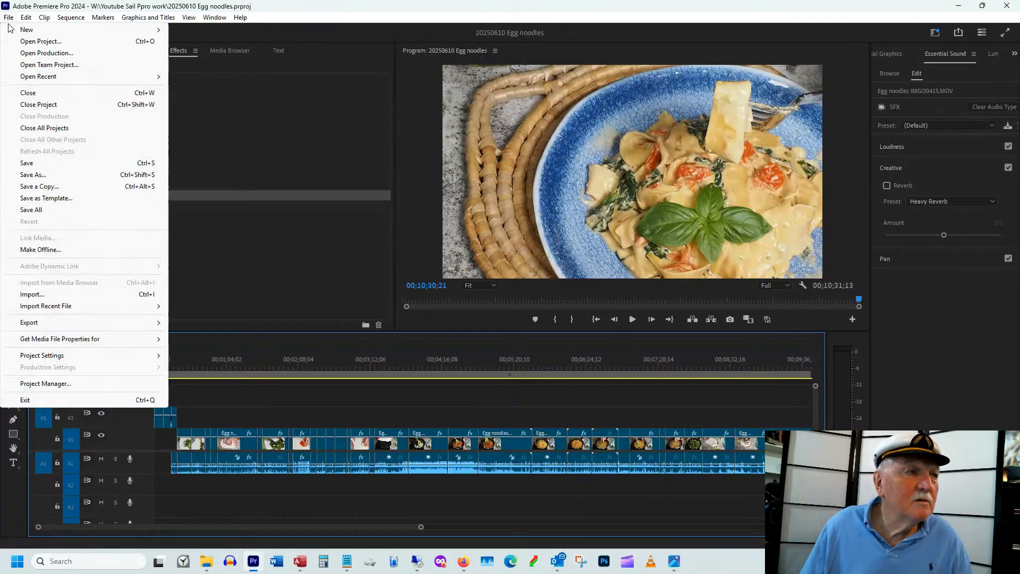
mouse_move(37, 78)
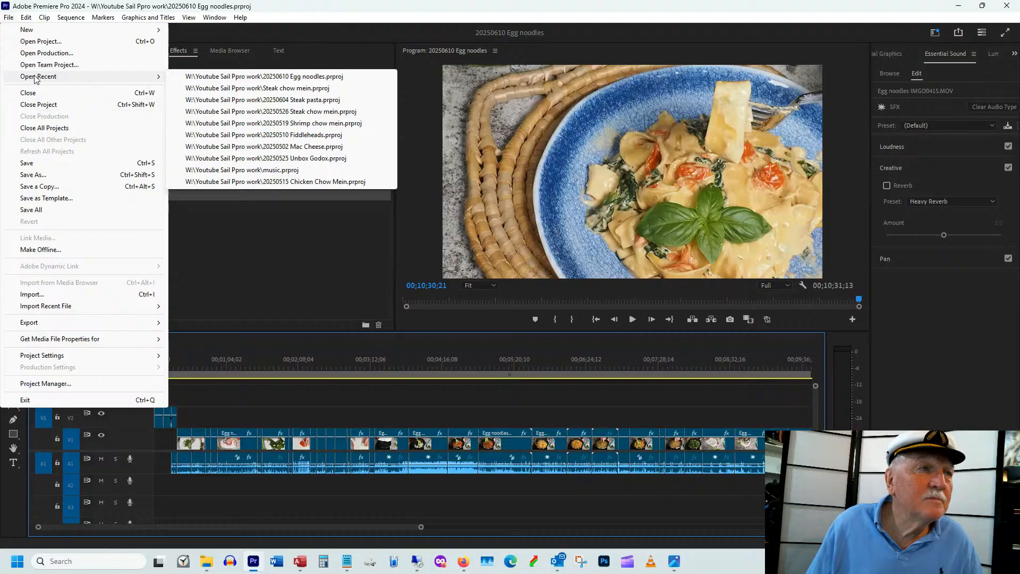
left_click(218, 89)
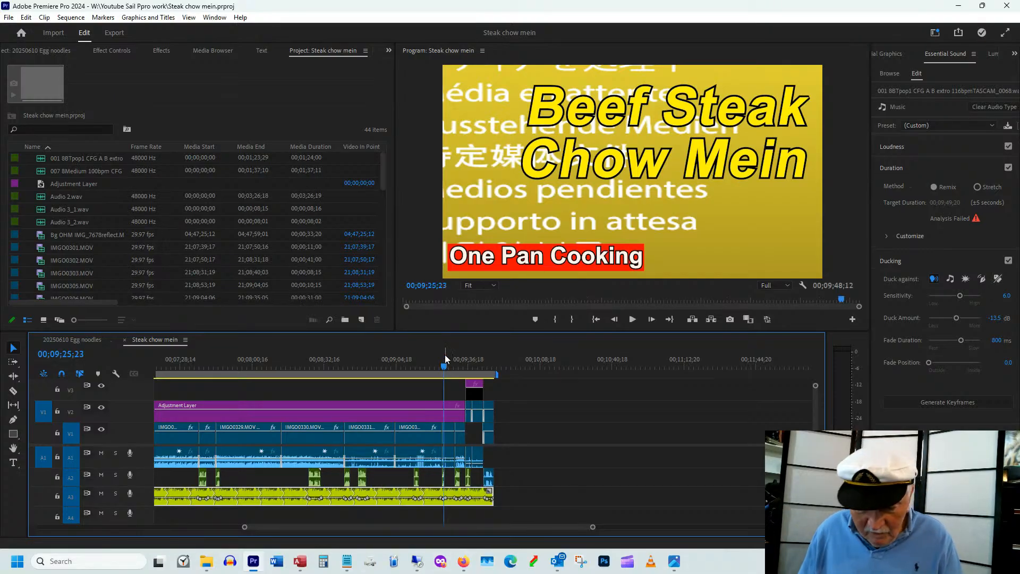
key("backslash")
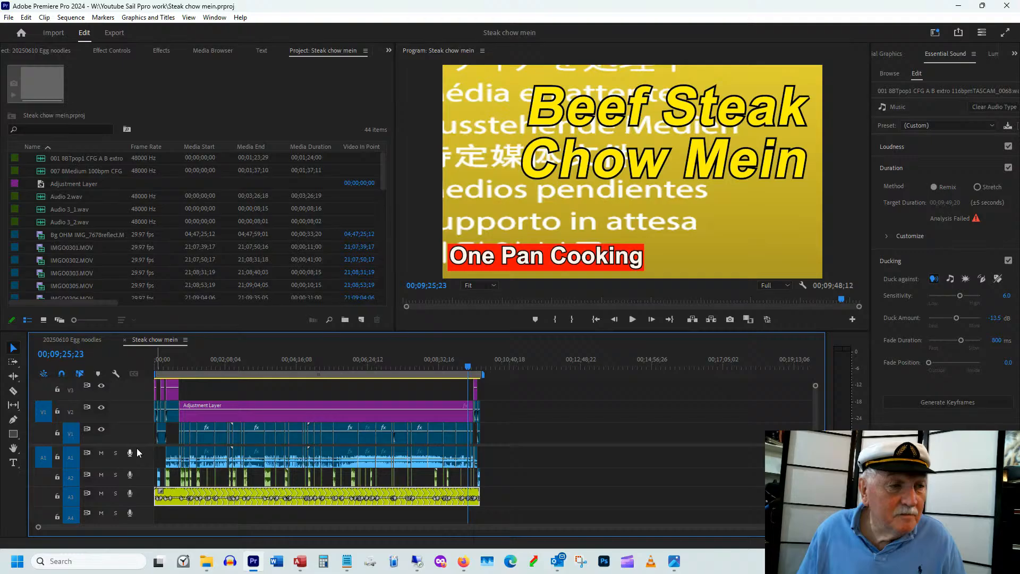
left_click_drag(136, 445, 143, 476)
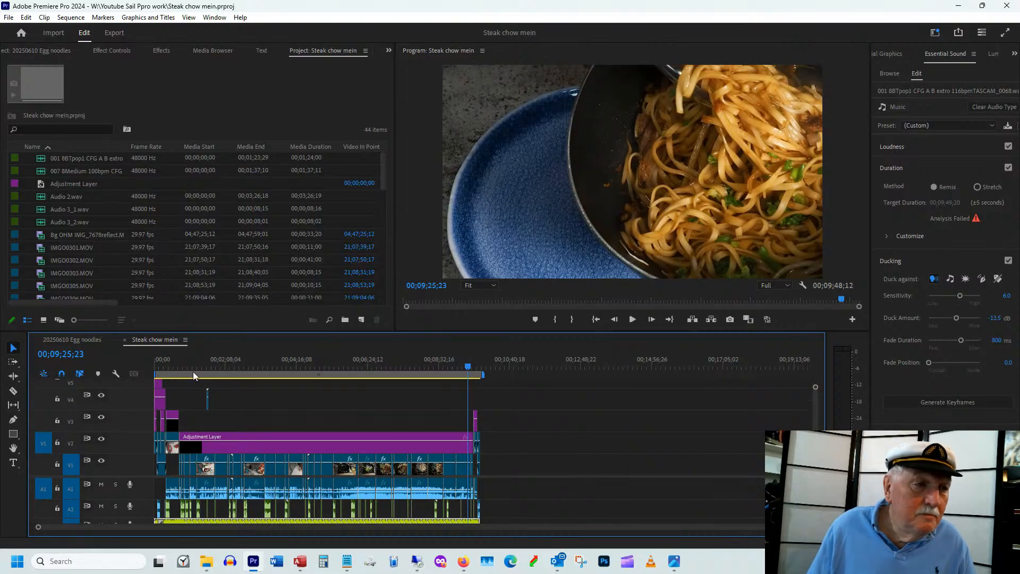
Step: Copy the two opening title graphics, the subscribe animation and its Please like.wav audio, and return to the Egg noodles project
left_click(158, 385)
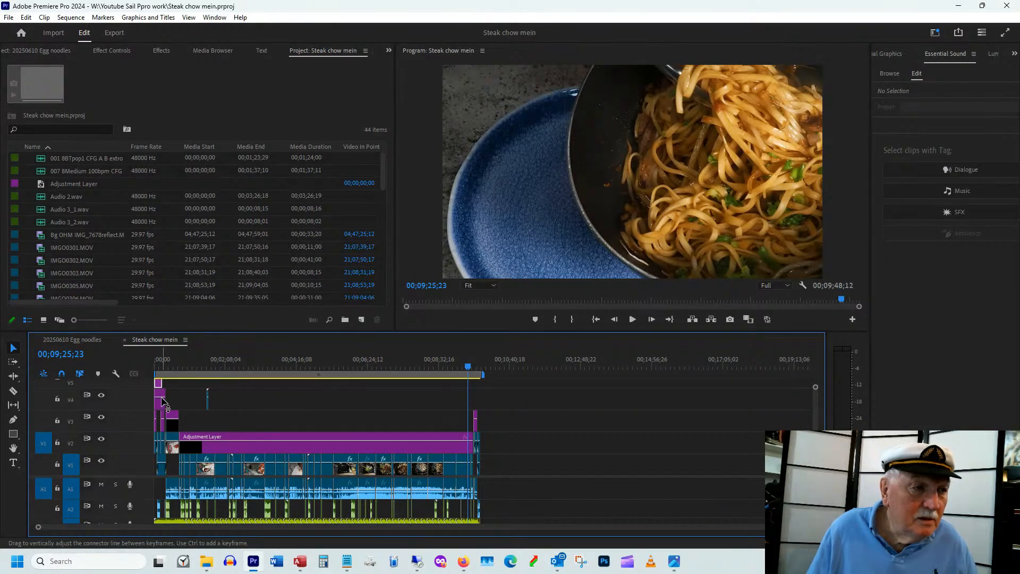
left_click(162, 403)
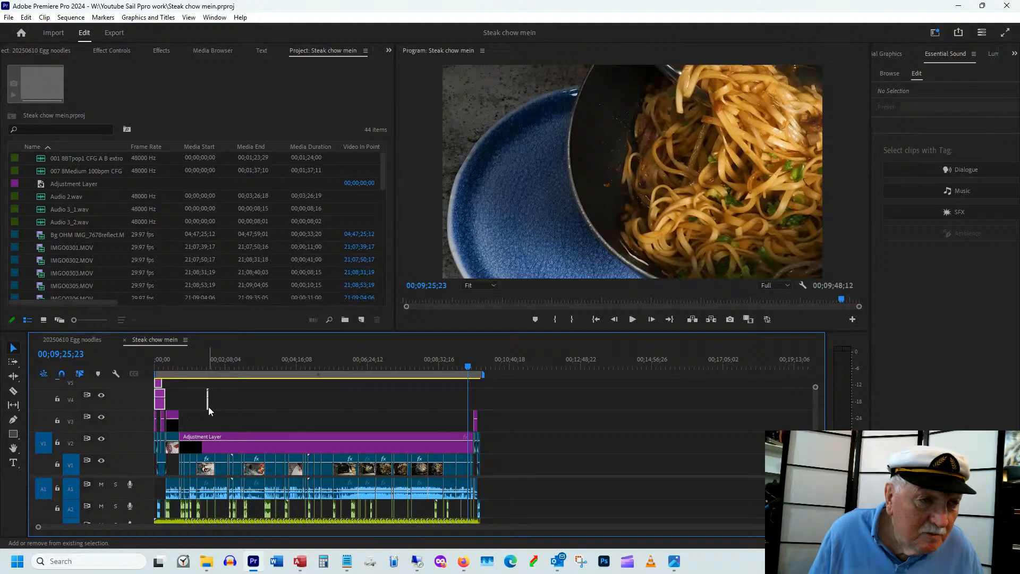
left_click(207, 514, "shift")
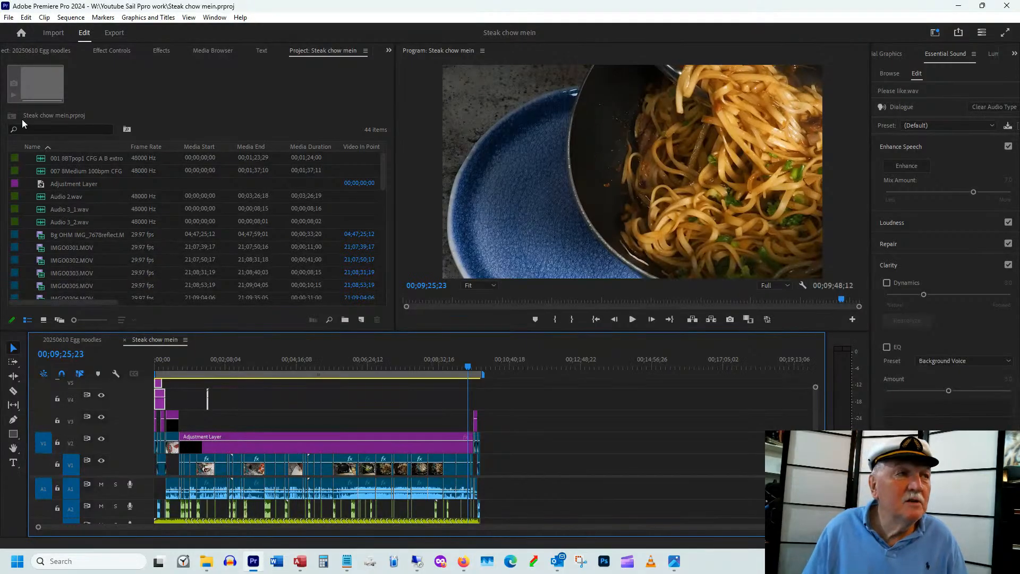
left_click(9, 17)
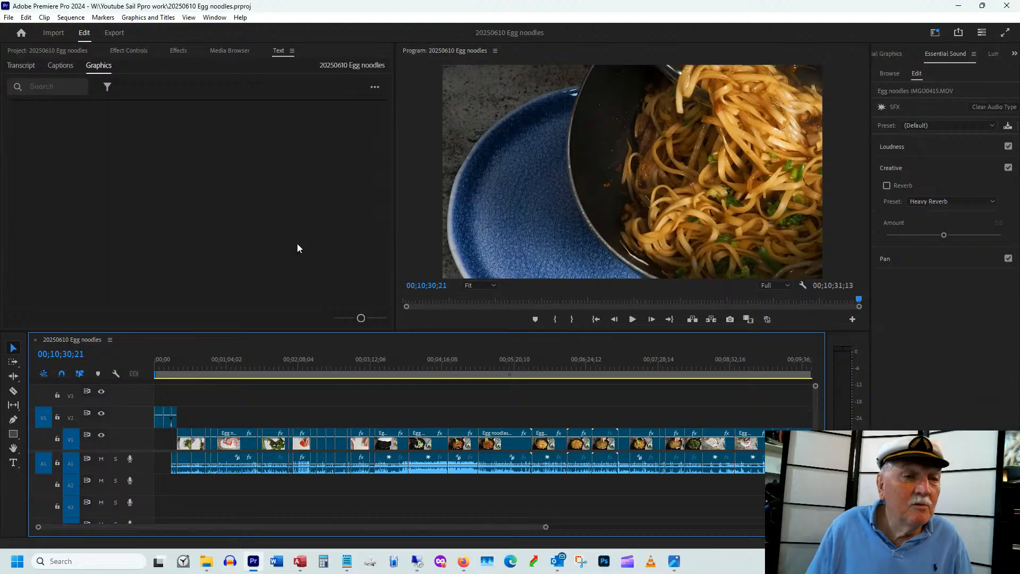
Step: Paste the copied titles and subscribe animation into the Egg noodles sequence at 00;01;36;27, and play the subscribe overlay
left_click(265, 360)
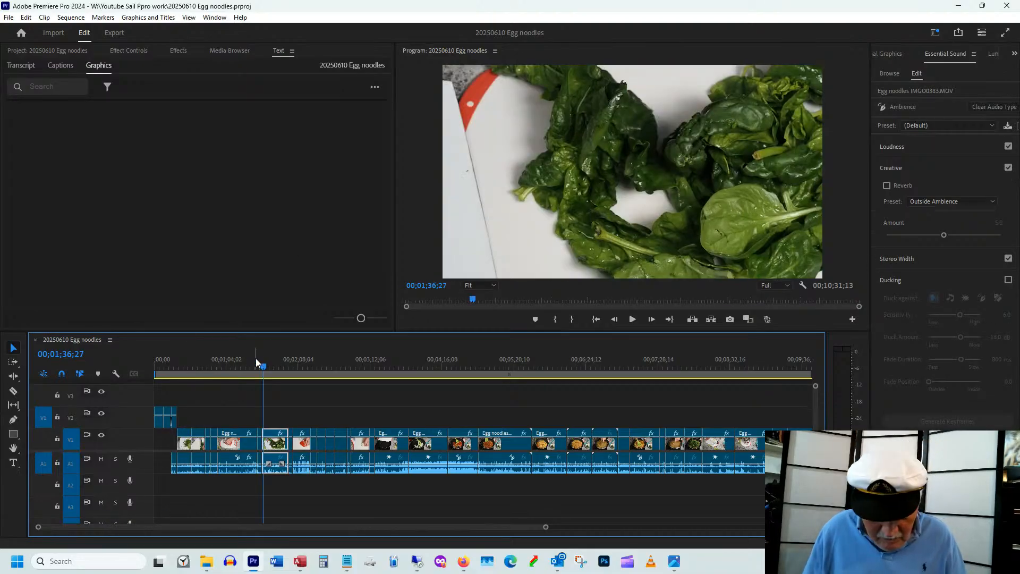
key("ctrl+v")
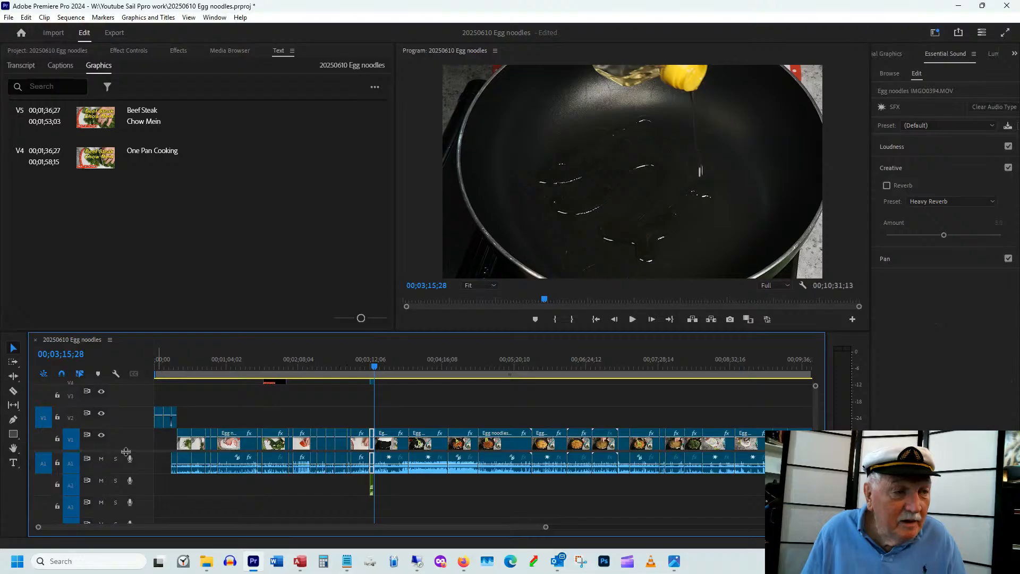
scroll(361, 479, "up", 1)
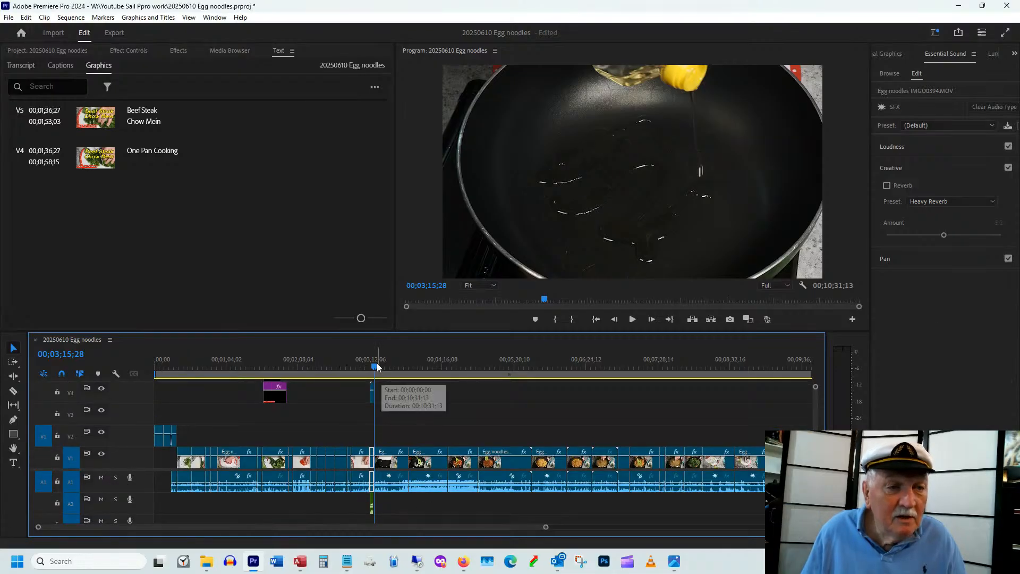
left_click_drag(373, 367, 368, 368)
key("space")
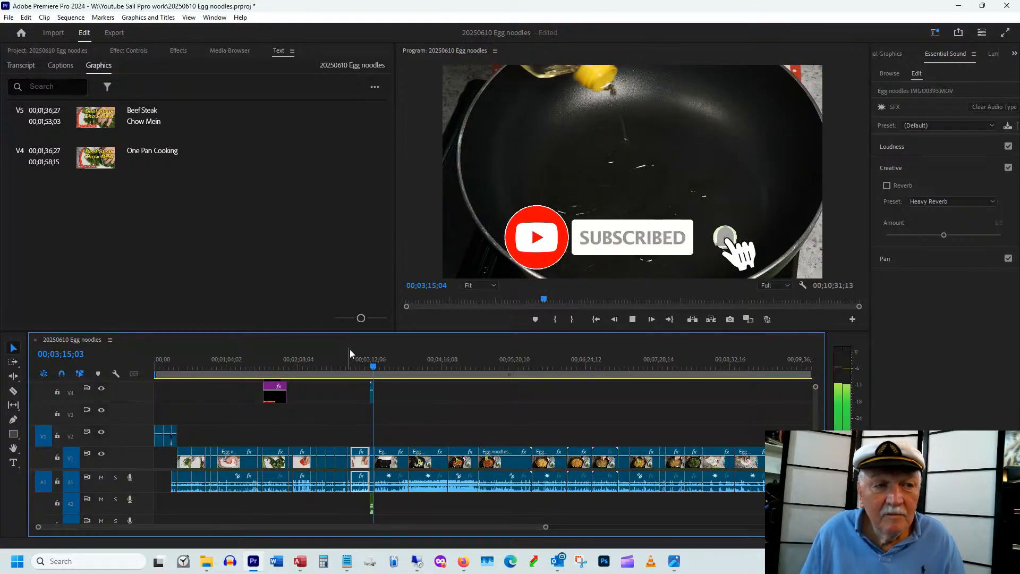
key("space")
Step: Move both title graphics to the start of the sequence on V4 and V3, and preview them over the plated dish
scroll(133, 470, "up", 1)
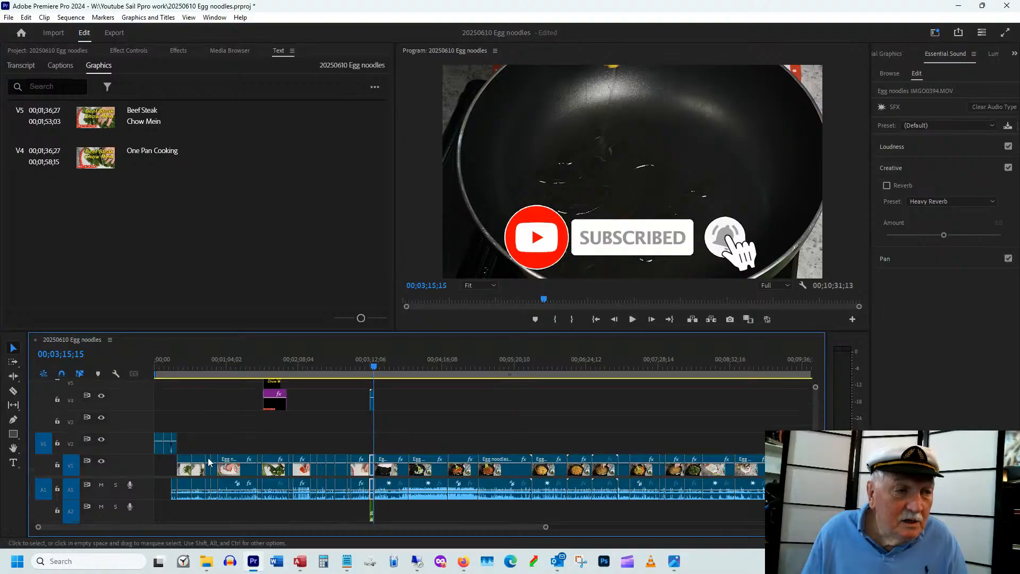
left_click_drag(290, 402, 167, 424)
left_click(161, 364)
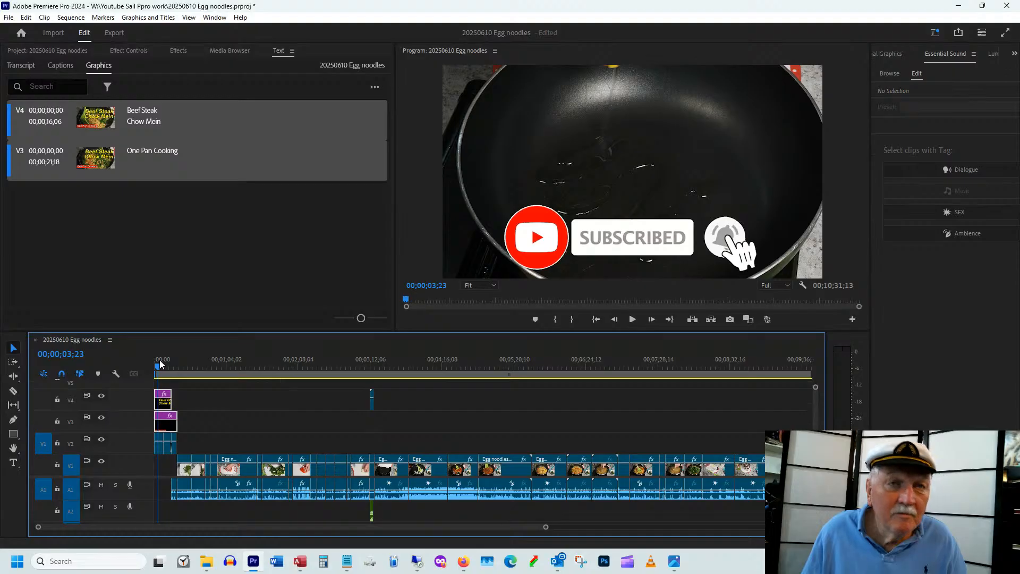
left_click_drag(161, 365, 163, 363)
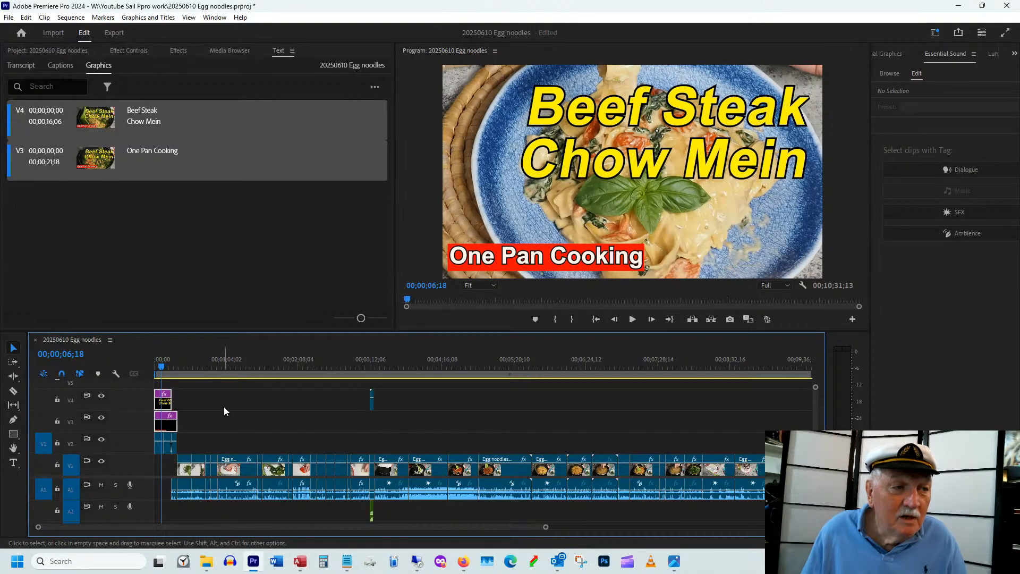
Step: Replace the Beef Steak Chow Mein title text with "Basil Creamy" and "Egg Noodles" on two lines
left_click(182, 407)
left_click(168, 401)
double_click(652, 146)
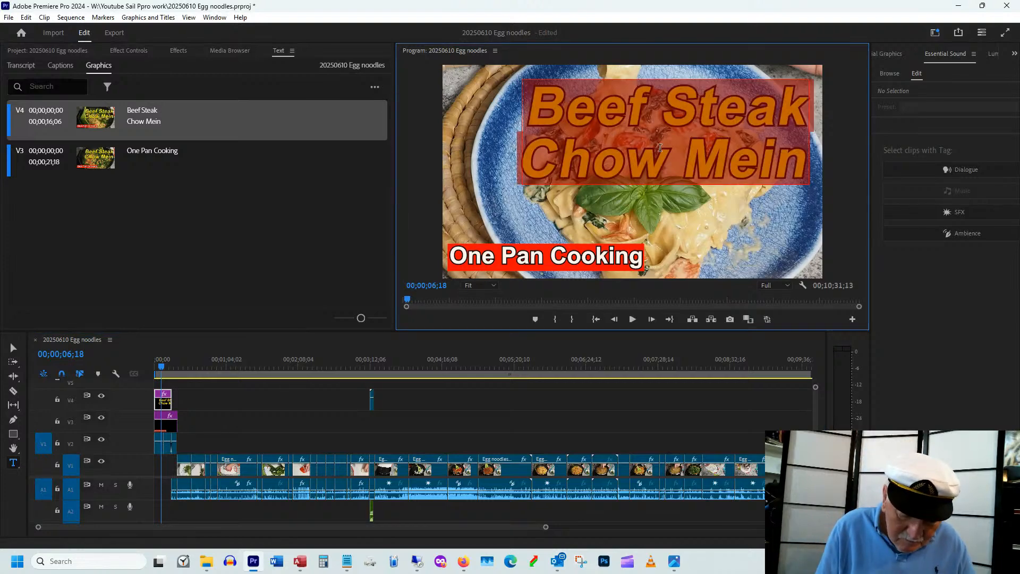
type("Basil")
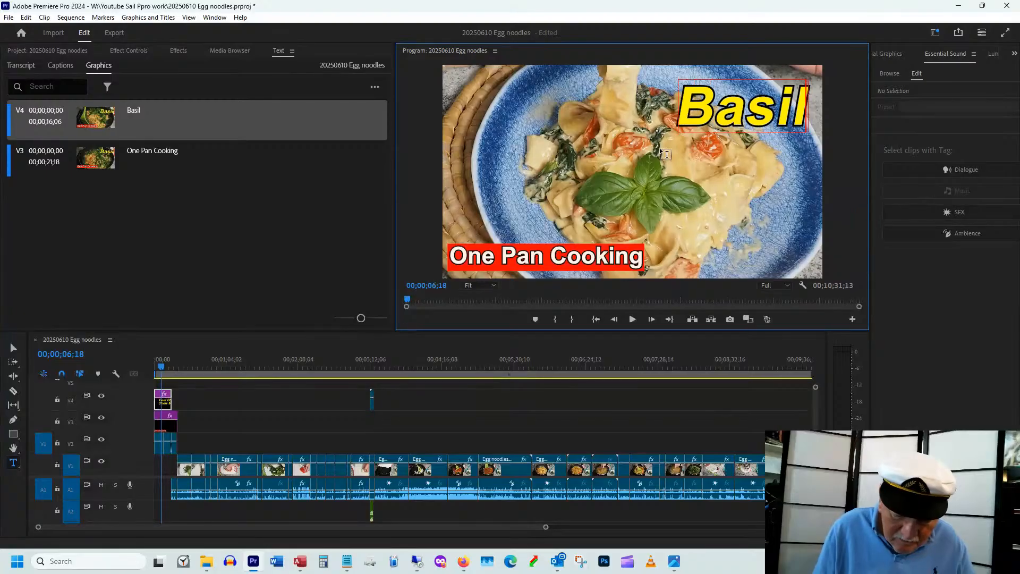
type(" c")
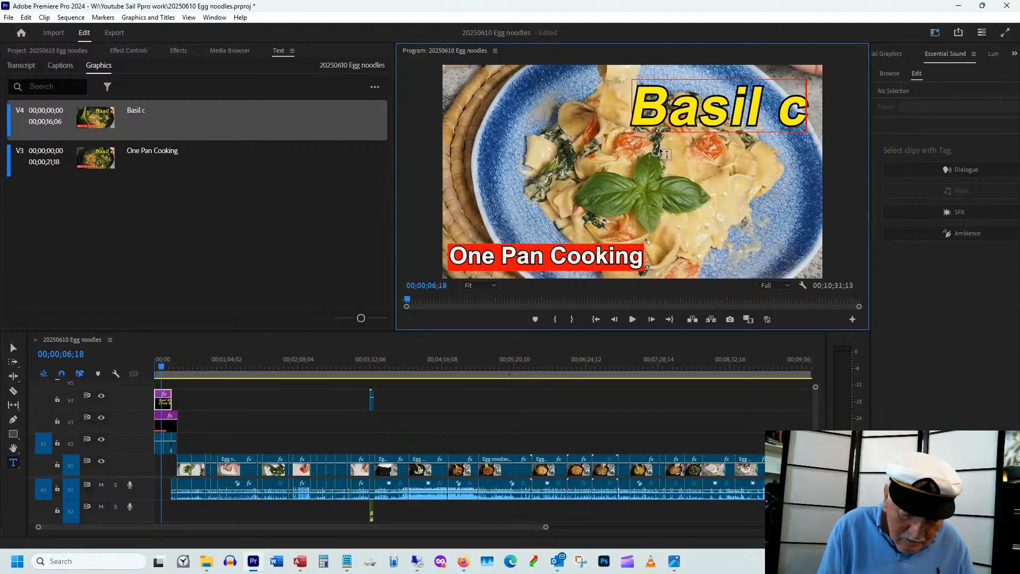
type("reamy")
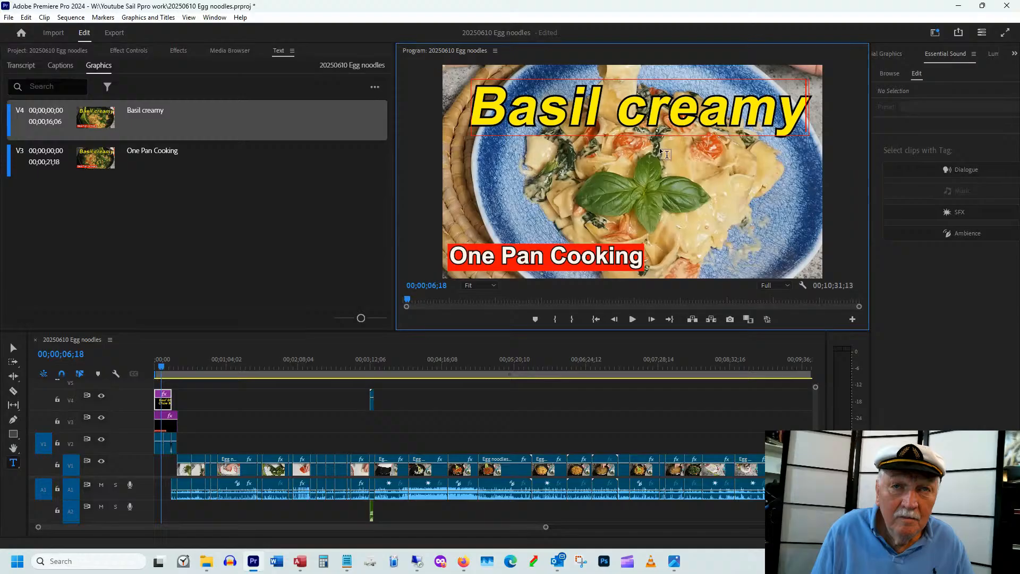
key("Return")
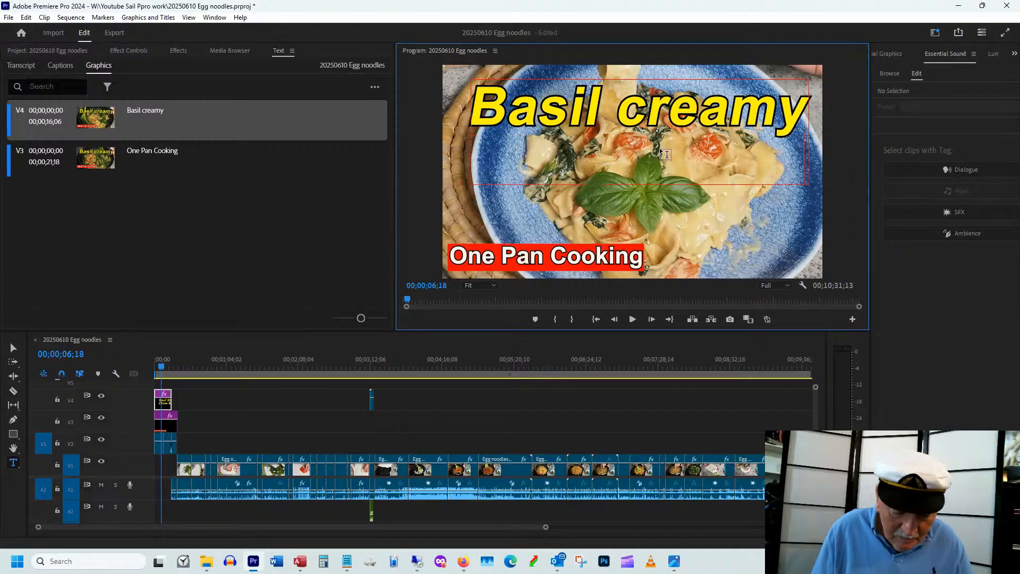
type("Egg B")
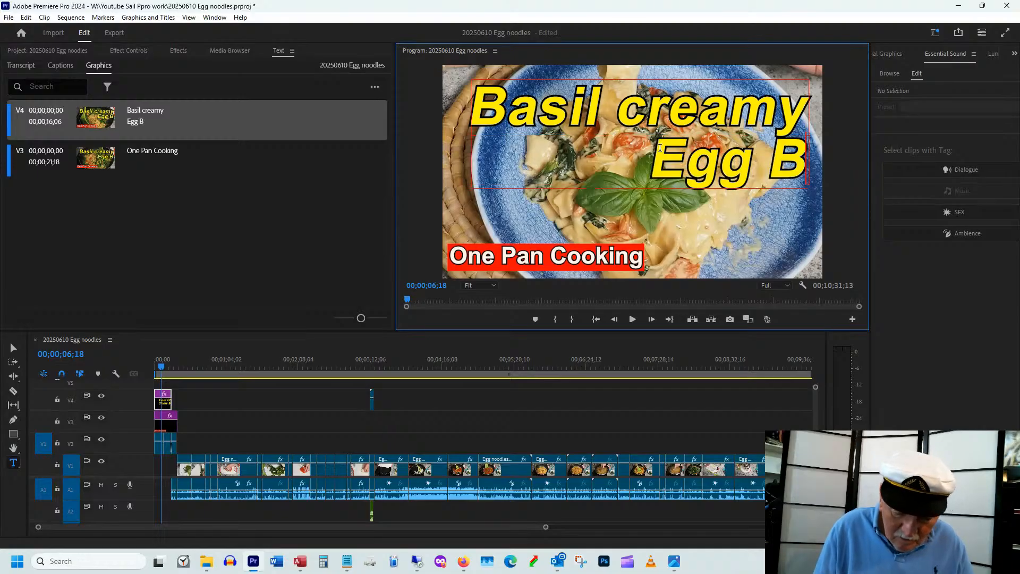
key("BackSpace")
type("Noodles")
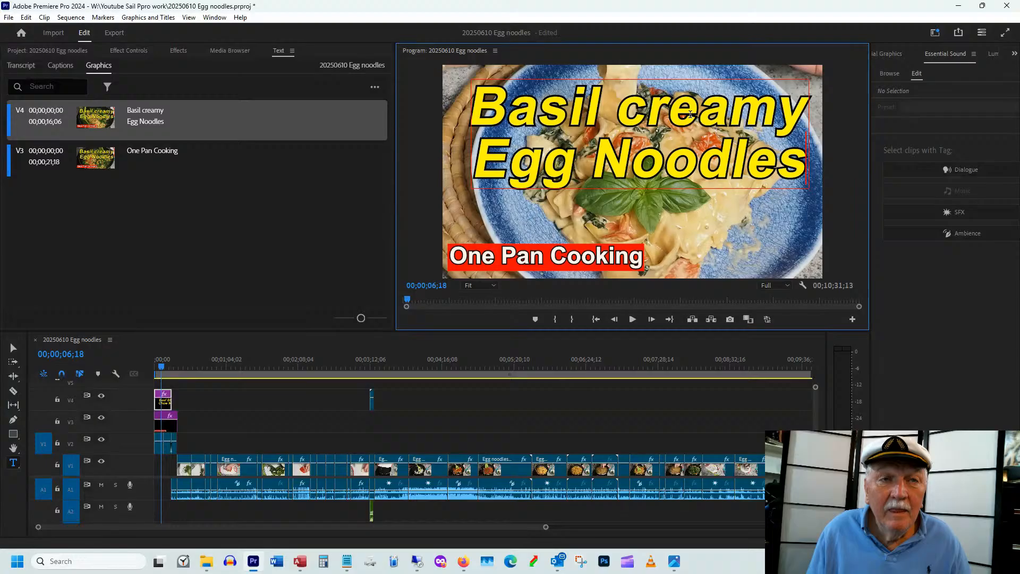
left_click(658, 122)
key("BackSpace")
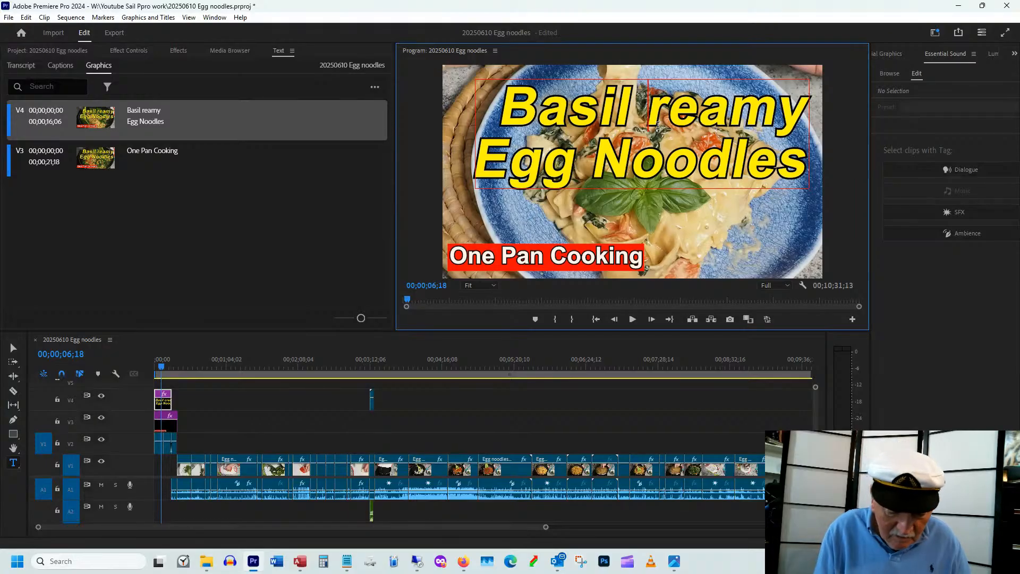
type("C")
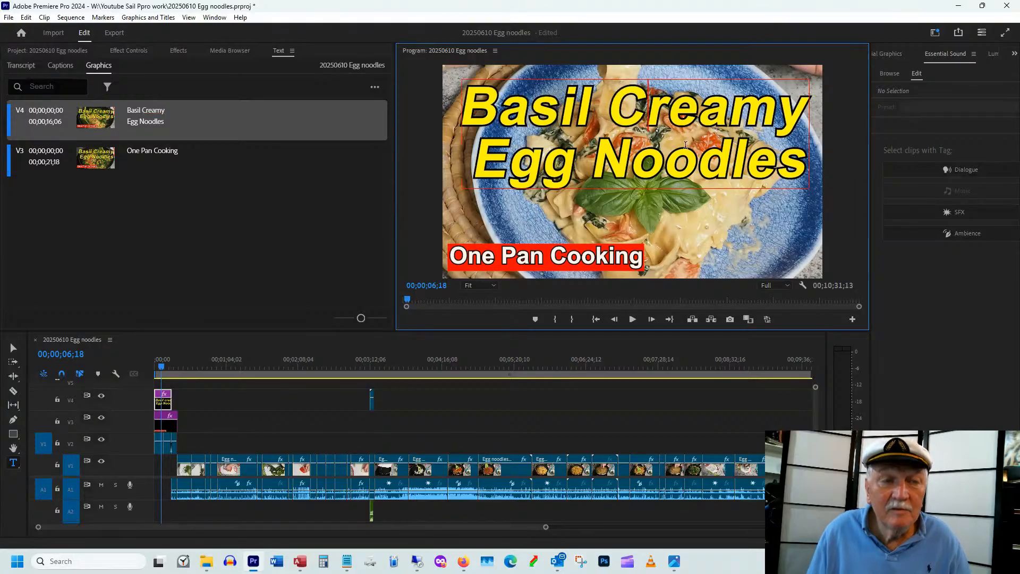
Step: Play the titled opening from the start and look through the basil clips that follow it
left_click(273, 406)
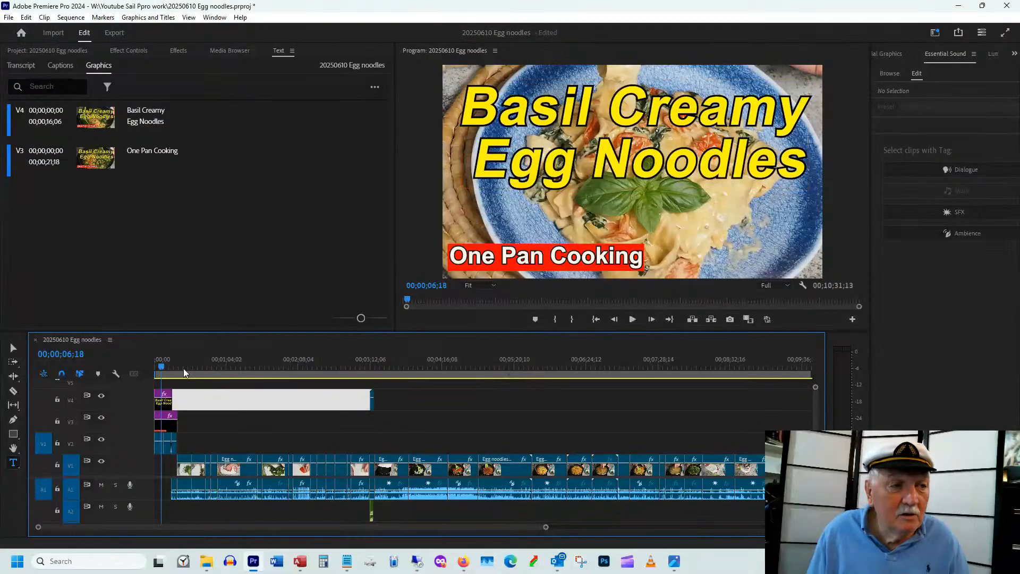
key("Home")
key("space")
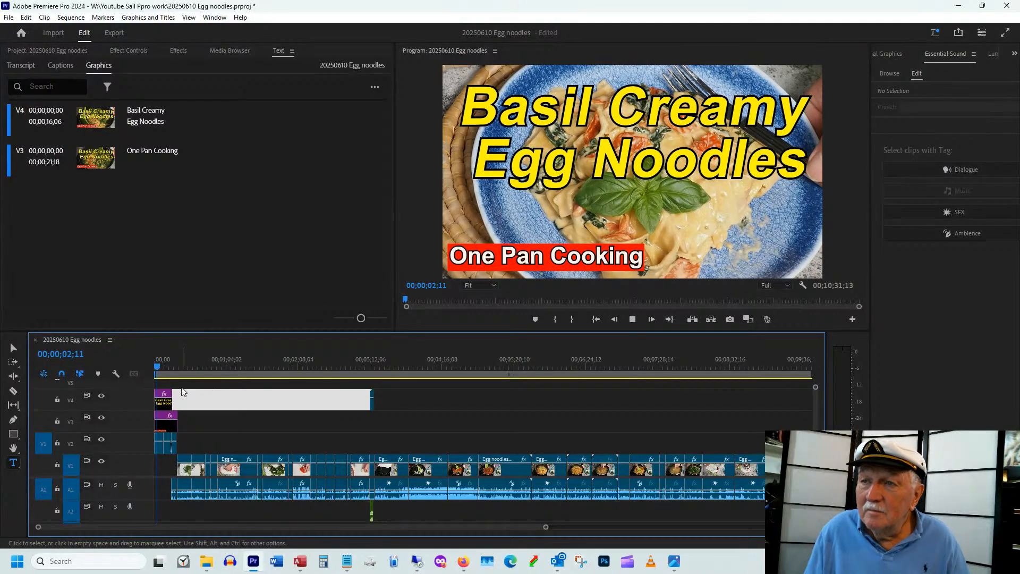
key("space")
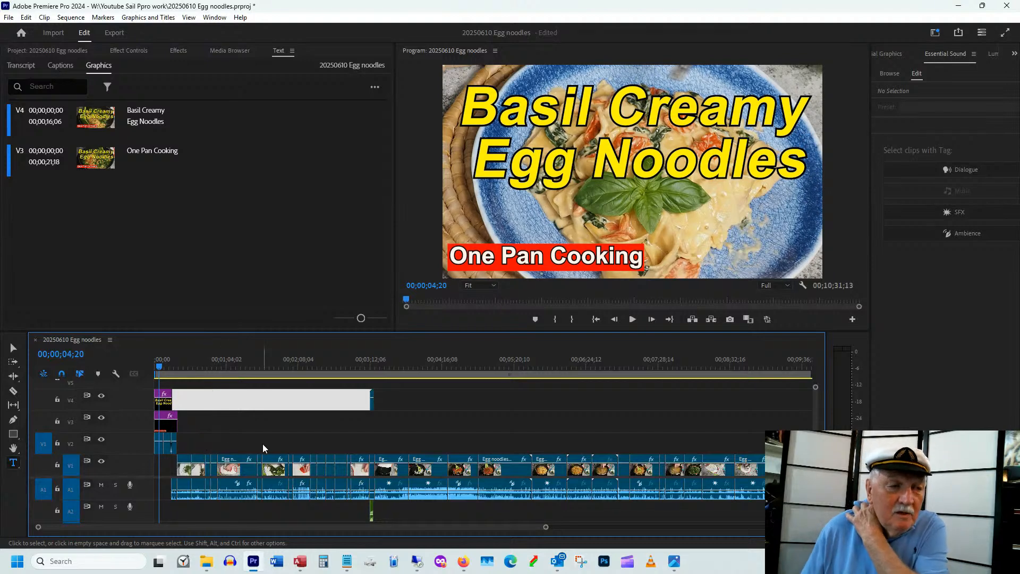
left_click(182, 362)
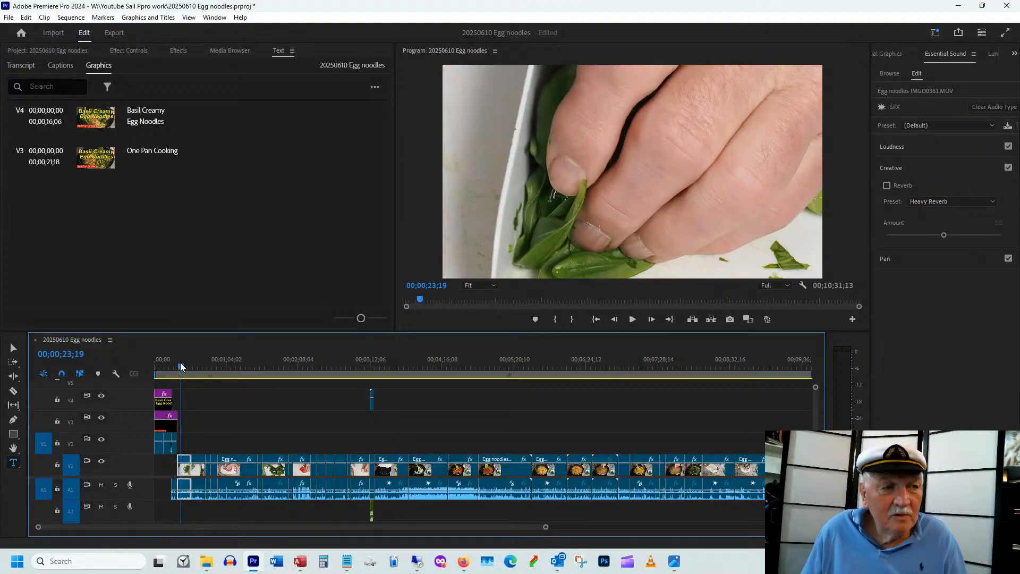
left_click(170, 360)
left_click(181, 362)
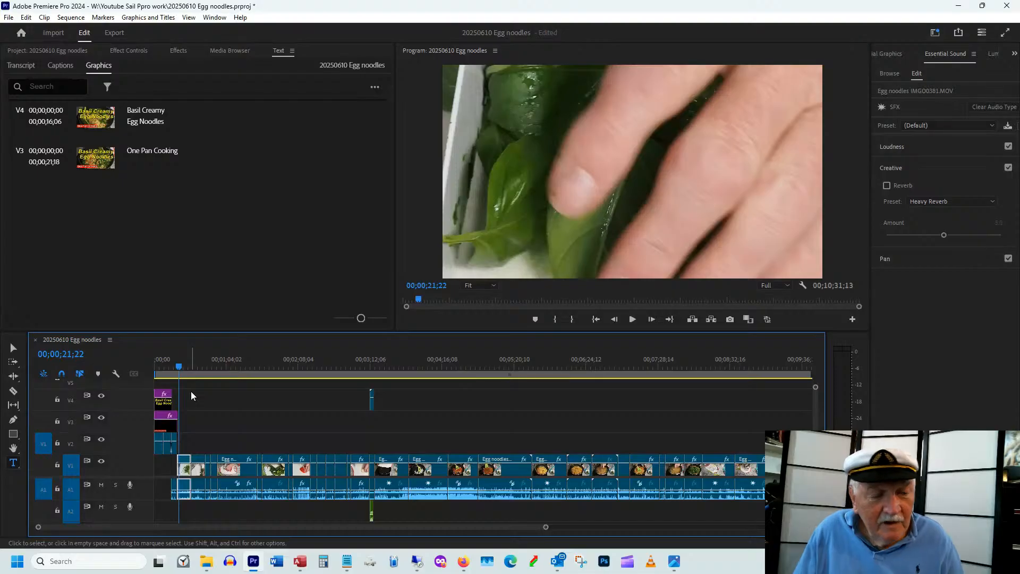
left_click_drag(178, 371, 209, 366)
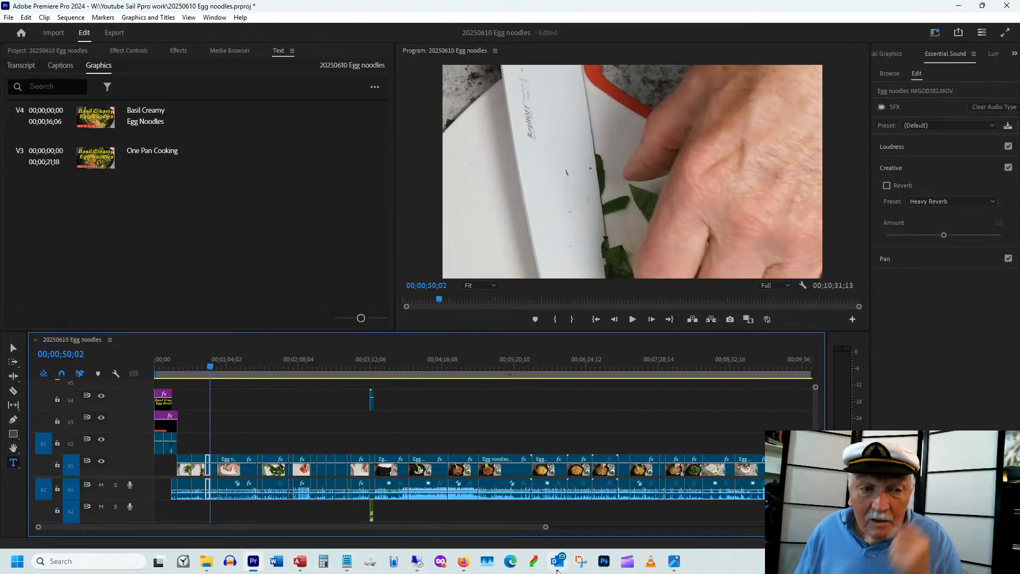
Step: Capture the live stream page with Snipping Tool, save it as a JPG in the 20250612 live PC editing folder, and move the tool aside
left_click(581, 562)
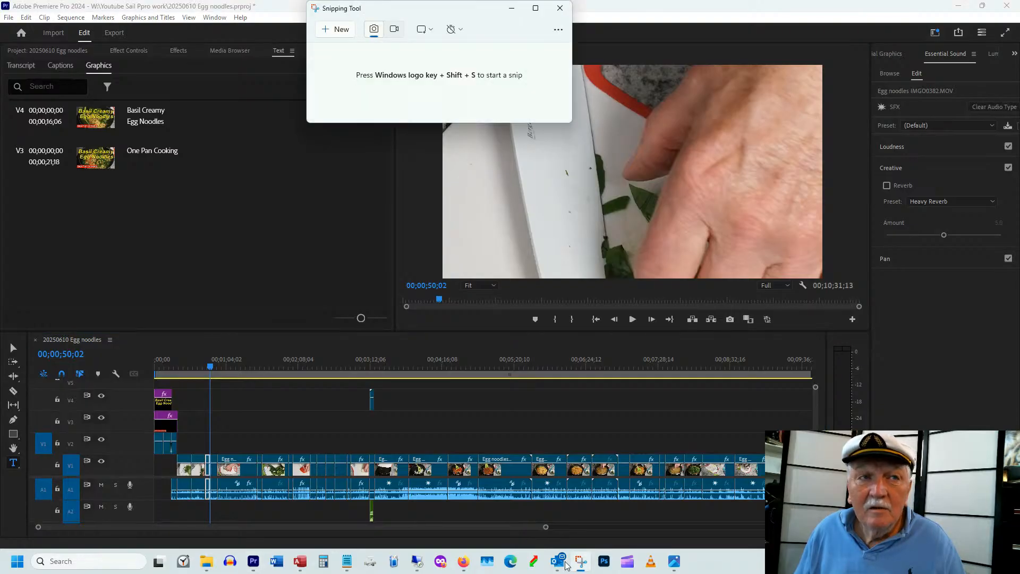
left_click(336, 29)
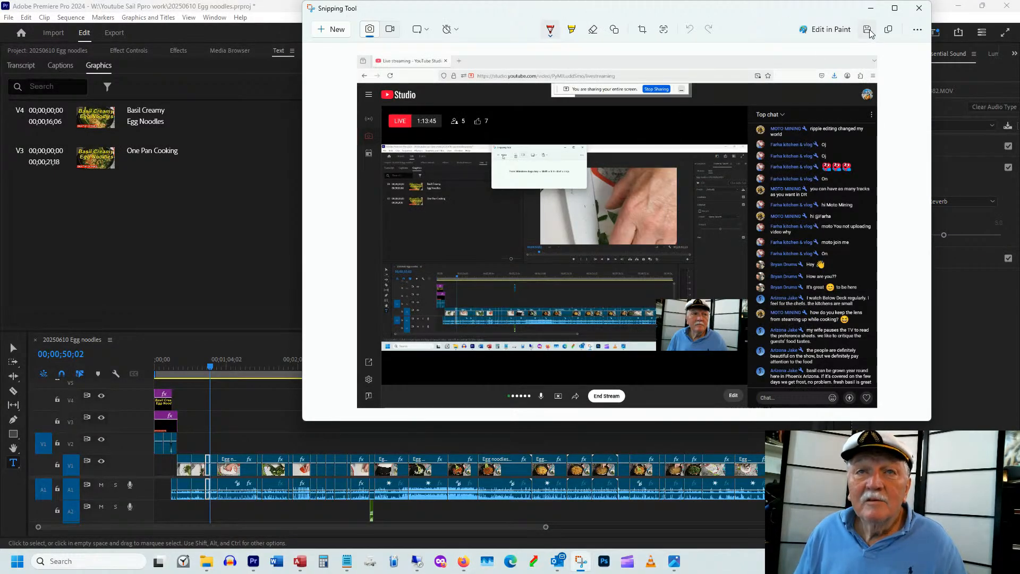
left_click(868, 30)
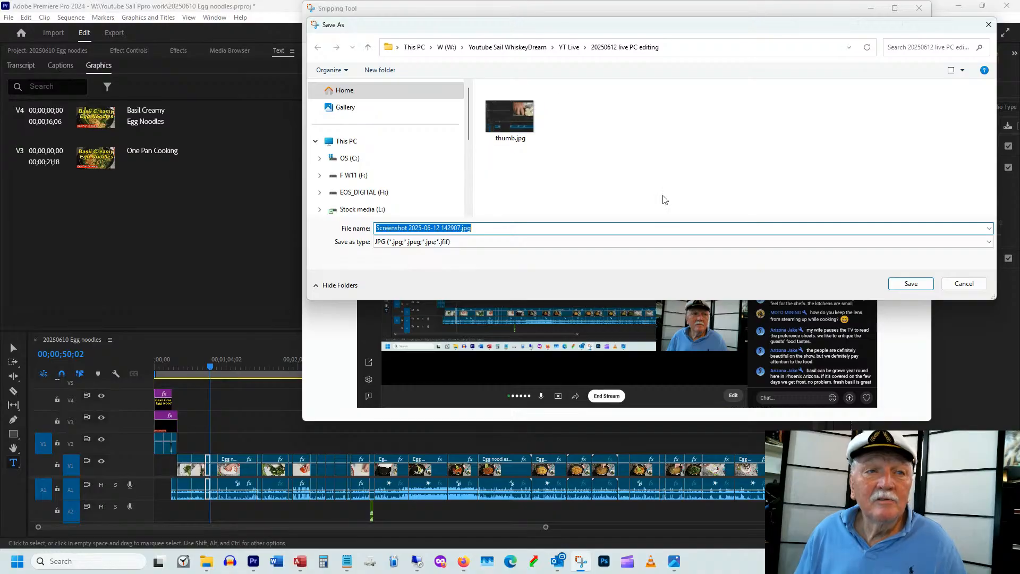
left_click(909, 285)
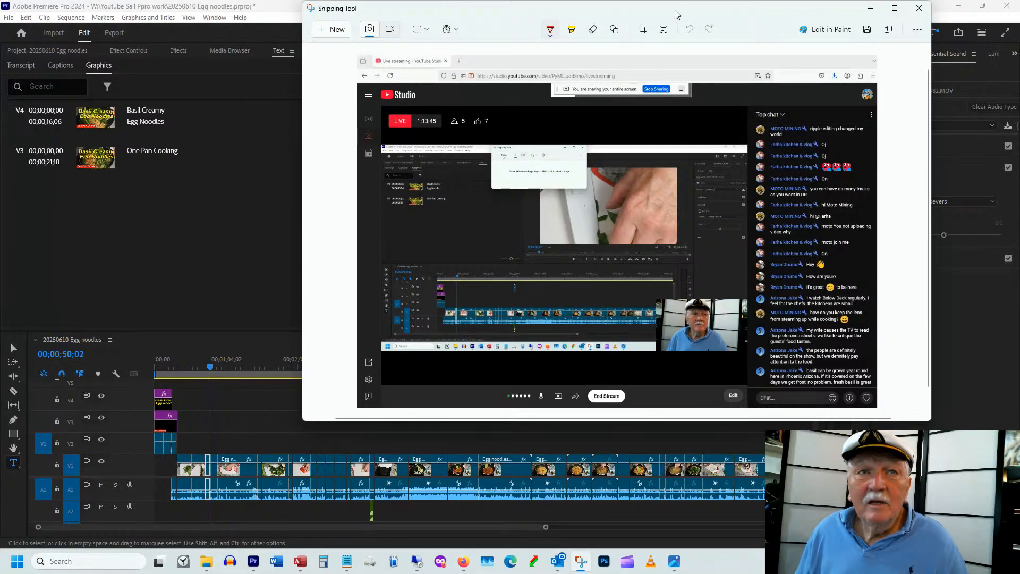
left_click_drag(676, 12, 1019, 142)
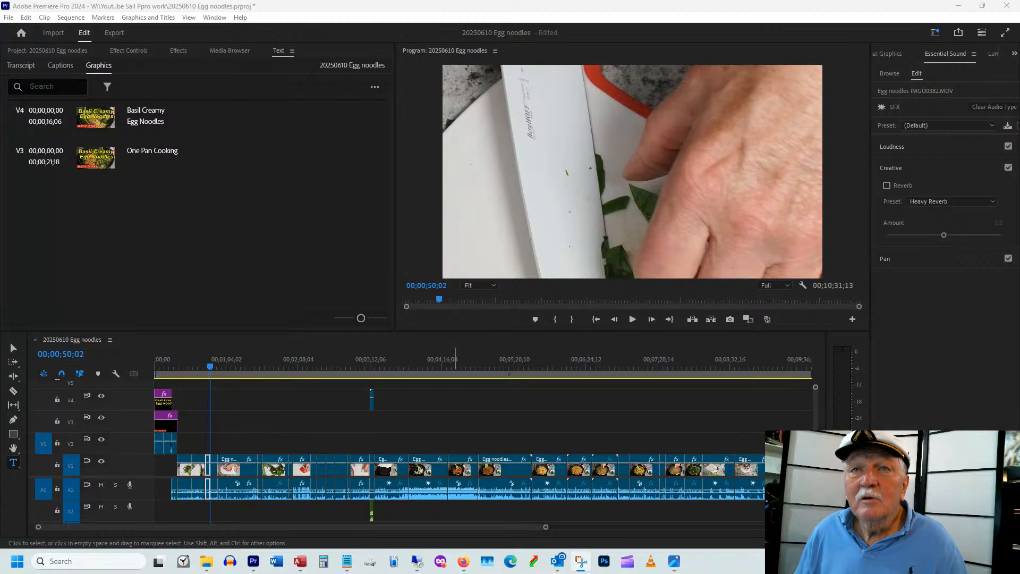
Step: Close Premiere Pro, saving the changes to the 20250610 Egg noodles project
left_click(1007, 6)
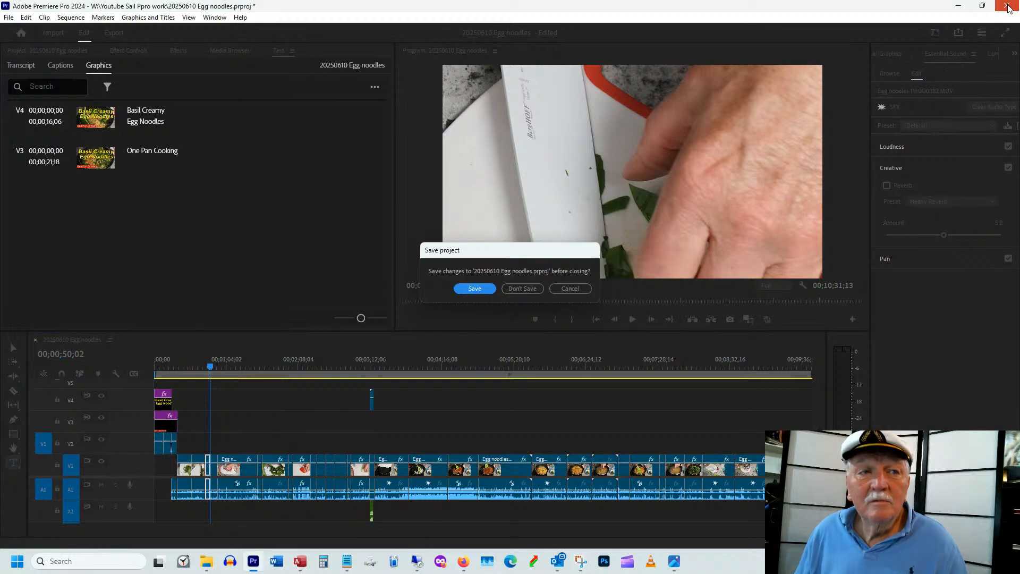
left_click(473, 289)
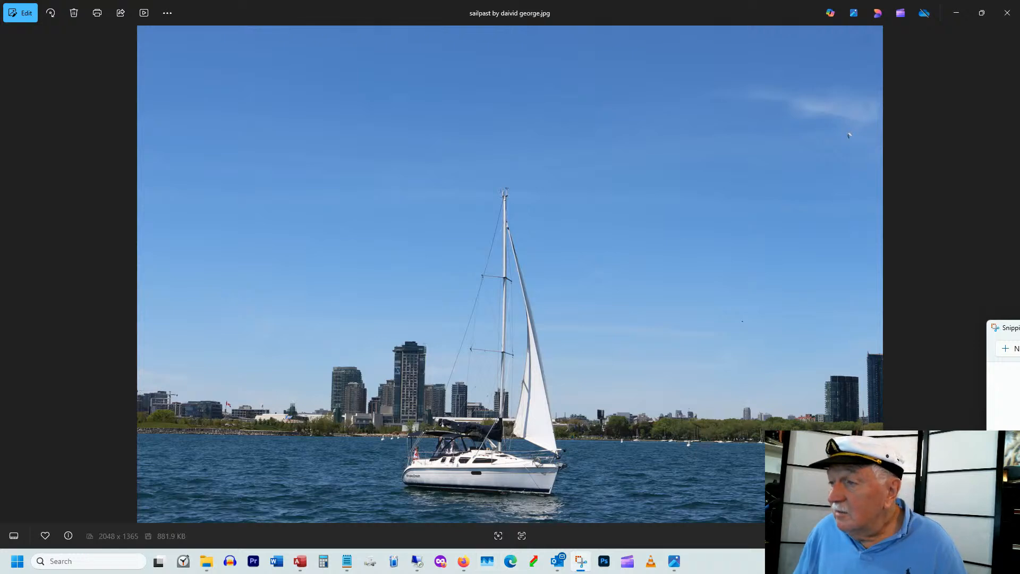
key("alt+Tab")
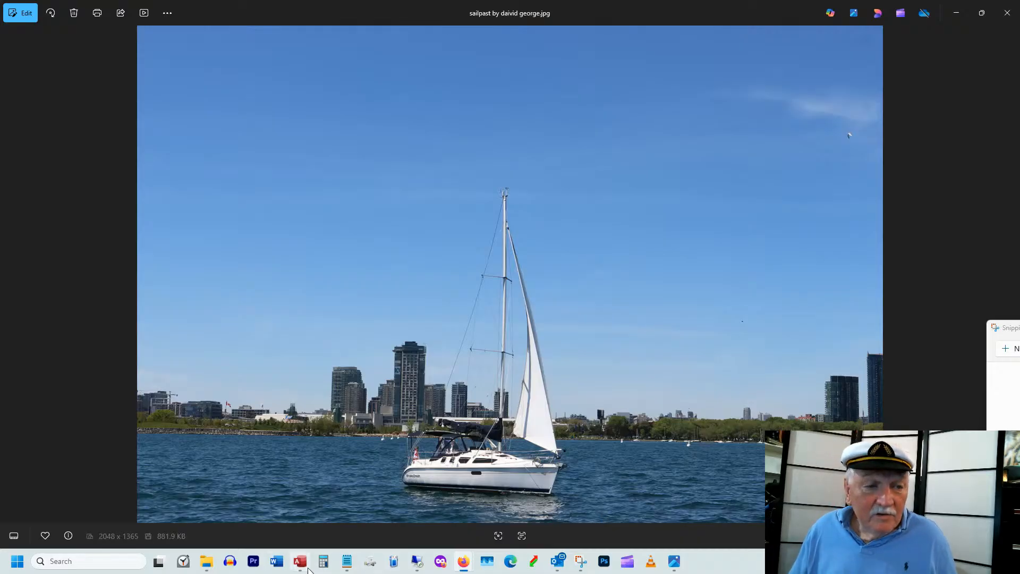
right_click(348, 562)
left_click(307, 498)
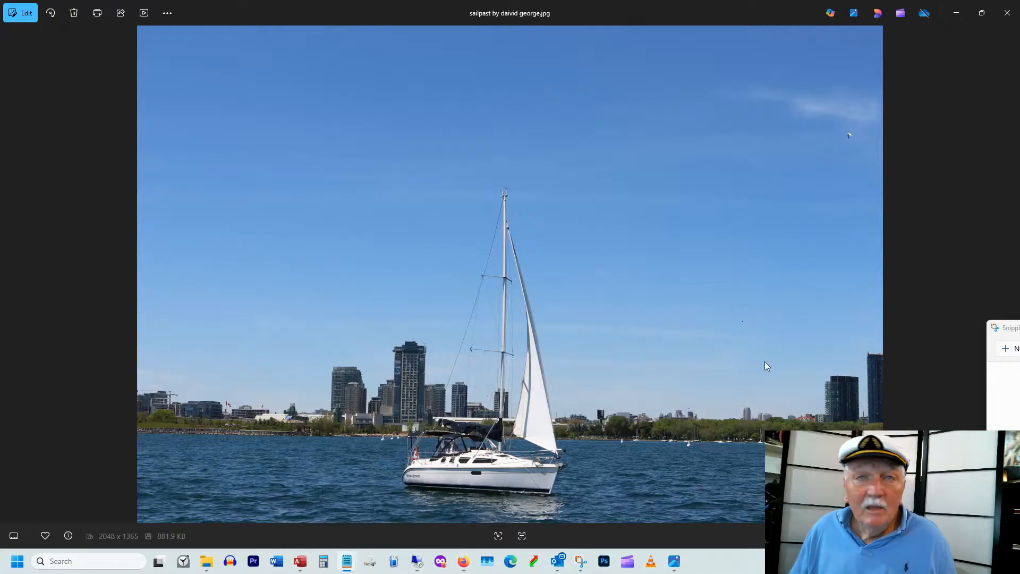